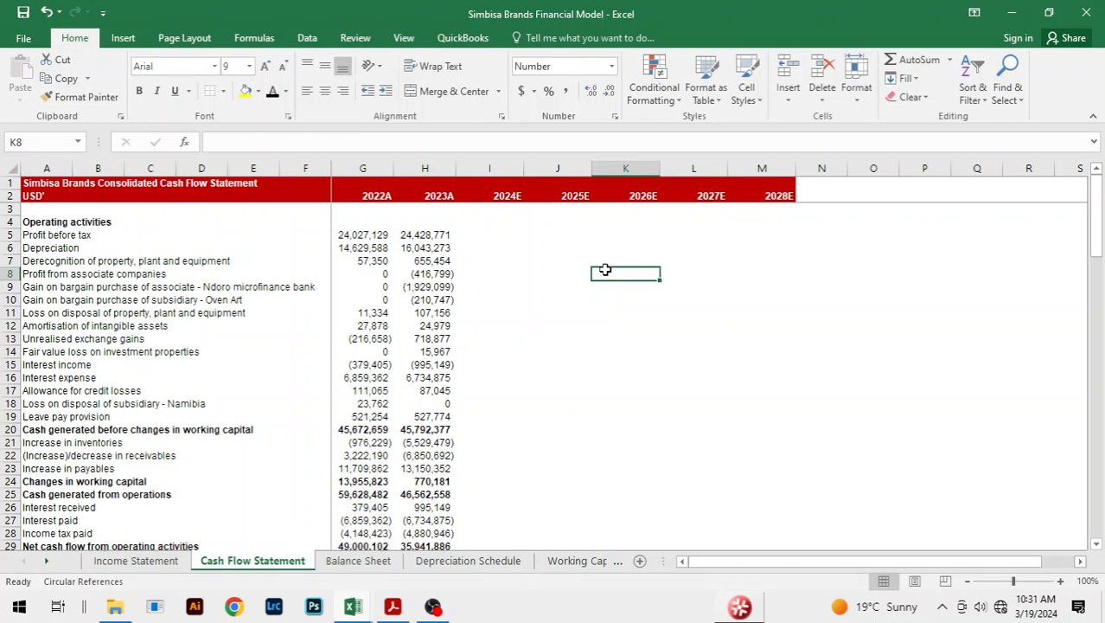
Look through the Cash Flow Statement's line items from operating activities down to the start of financing activities.
key("Down")
key("Down")
key("Down")
key("Down")
key("Down")
key("Down")
key("Down")
key("Down")
key("Down")
key("Down")
key("Down")
key("Down")
key("Down")
key("Down")
key("Down")
key("Down")
key("Down")
key("Down")
key("Down")
key("Down")
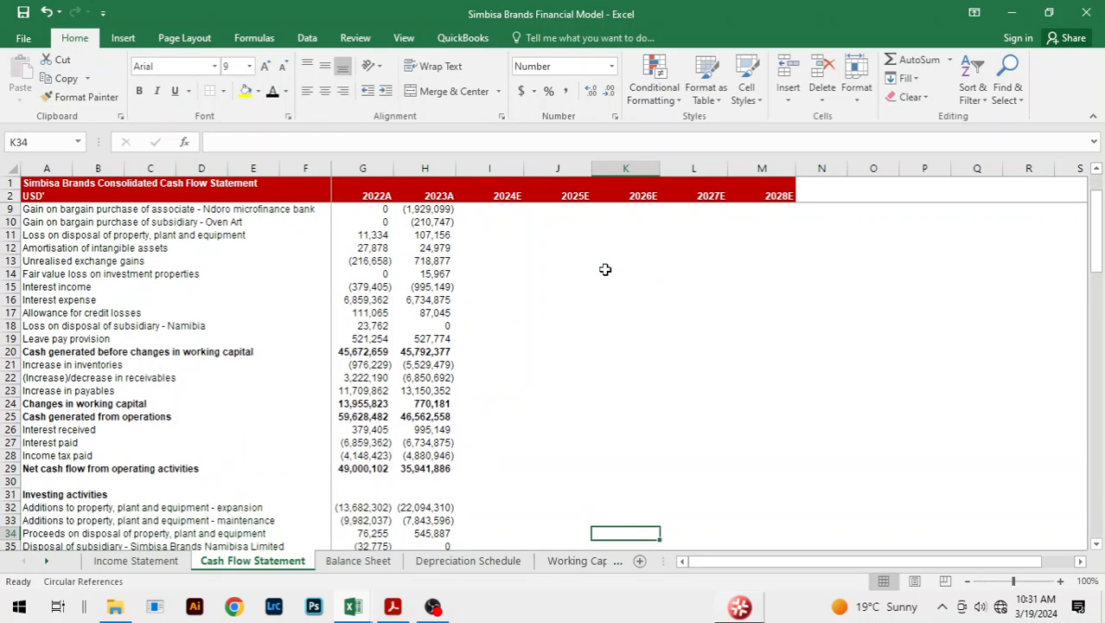
key("Down")
key("Down")
key("Down")
key("Left")
key("Left")
key("Left")
key("Left")
key("Left")
key("Left")
key("Left")
key("Left")
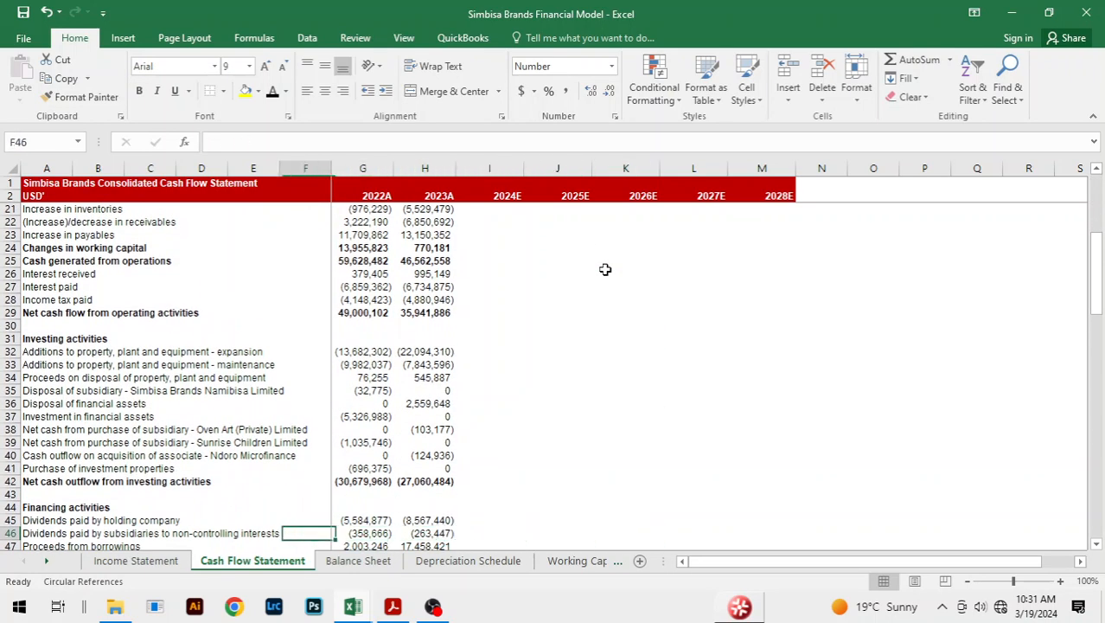
key("Left")
key("Left")
key("Up")
key("Up")
key("Up")
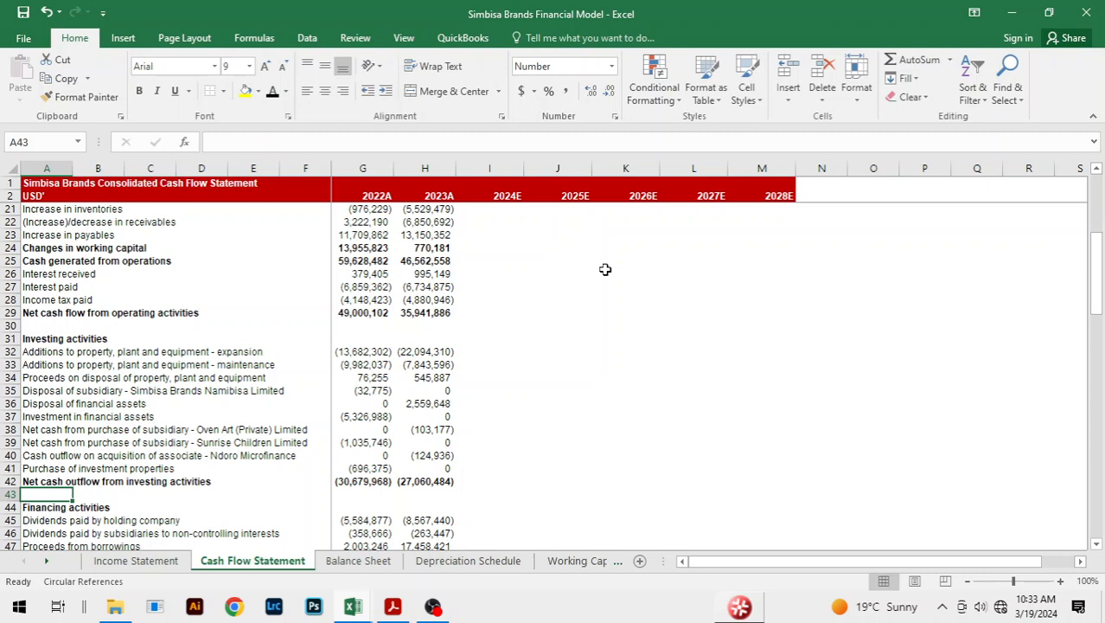
Examine the investing activities items, including property, plant and equipment additions, disposals and subsidiary or associate purchases.
left_click(144, 430)
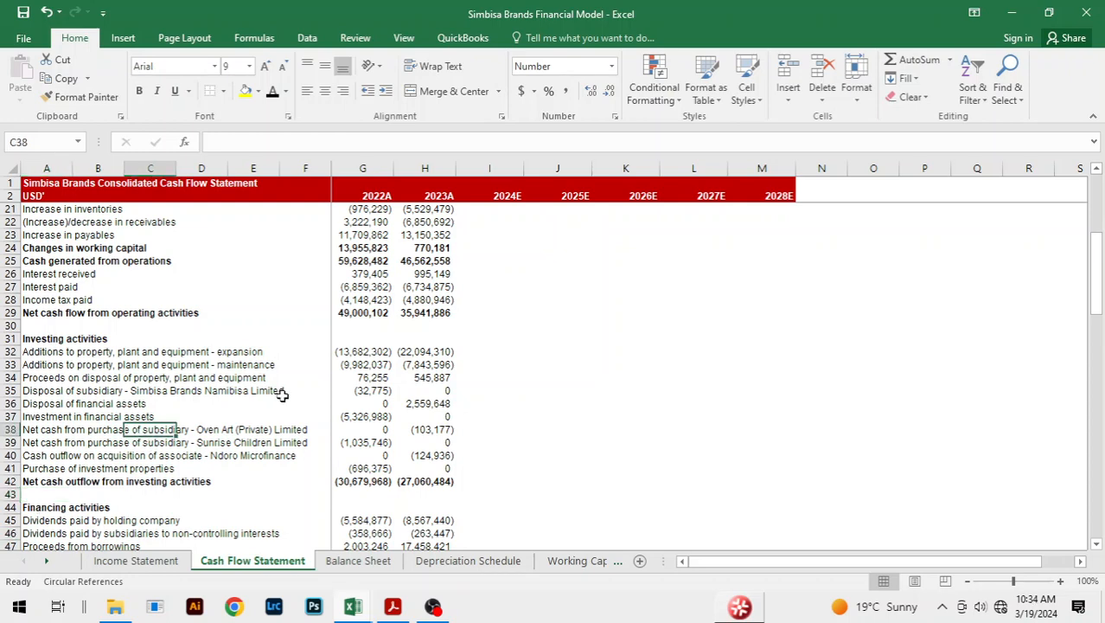
left_click(282, 395)
scroll(286, 398, "down", 1)
scroll(285, 396, "down", 2)
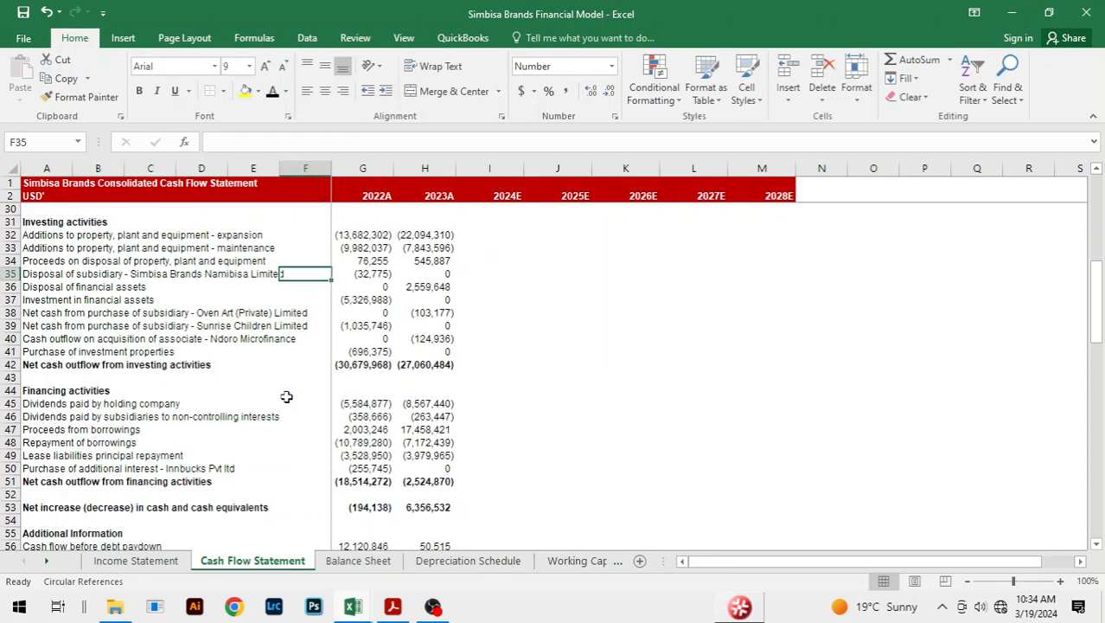
scroll(286, 397, "down", 1)
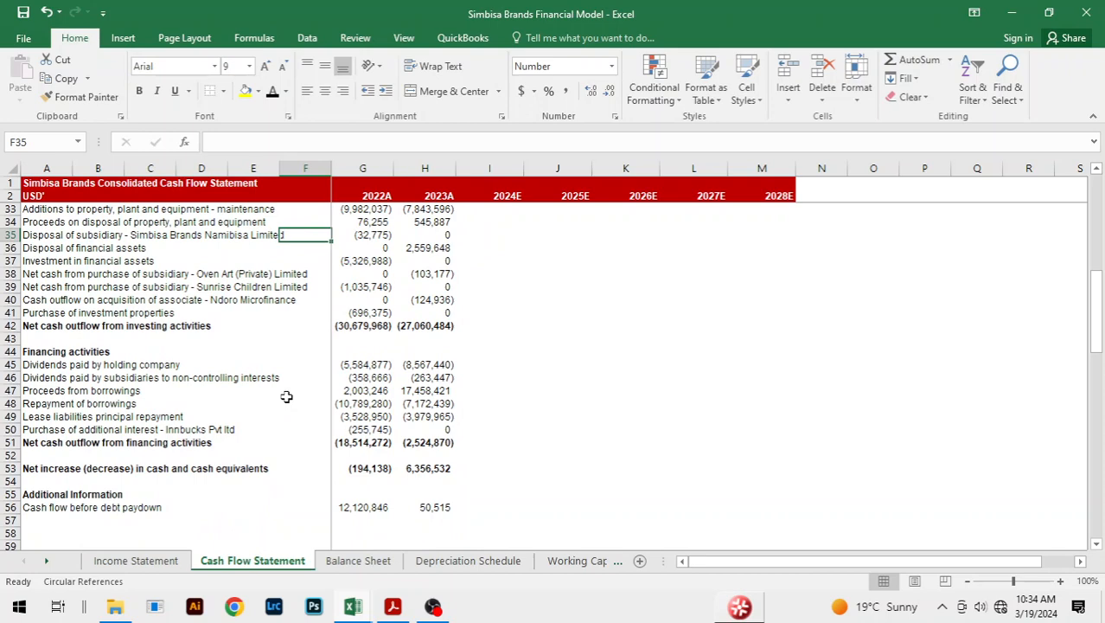
scroll(282, 281, "up", 2)
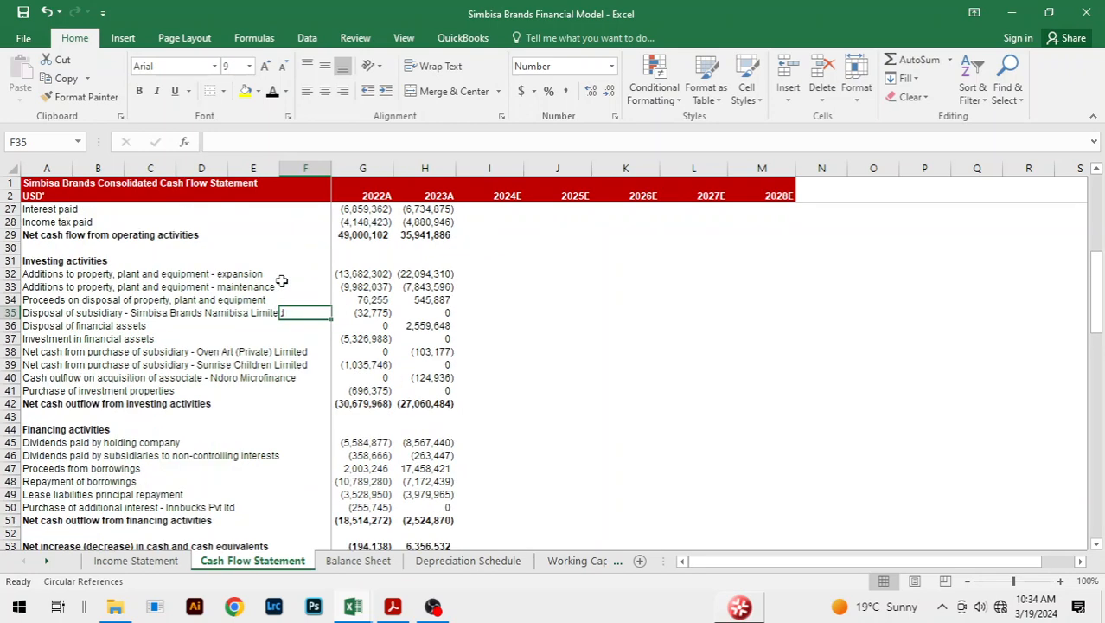
left_click(223, 298)
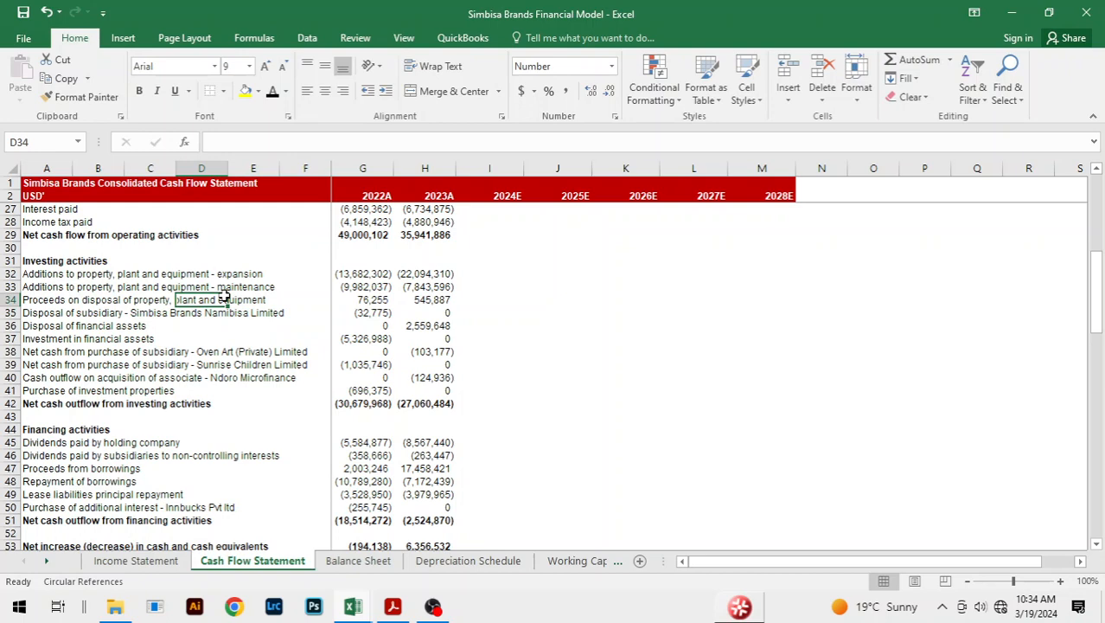
left_click(251, 377)
scroll(246, 372, "down", 1)
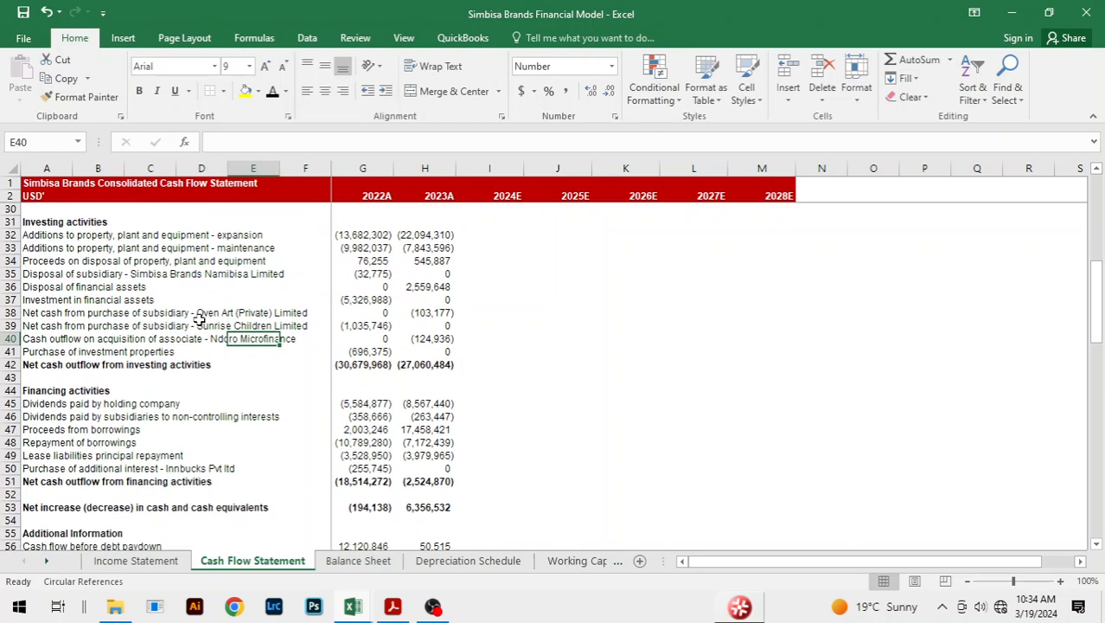
left_click(197, 324)
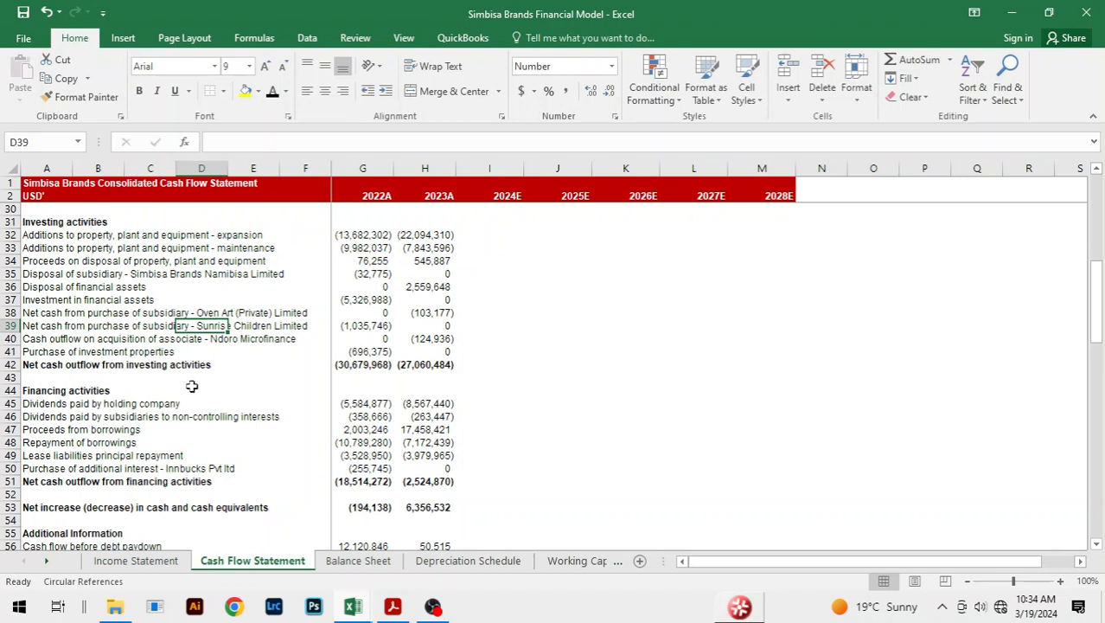
Examine the financing activities items, such as borrowings and the Innbucks interest purchase, and return to the operating activities section.
left_click(97, 427)
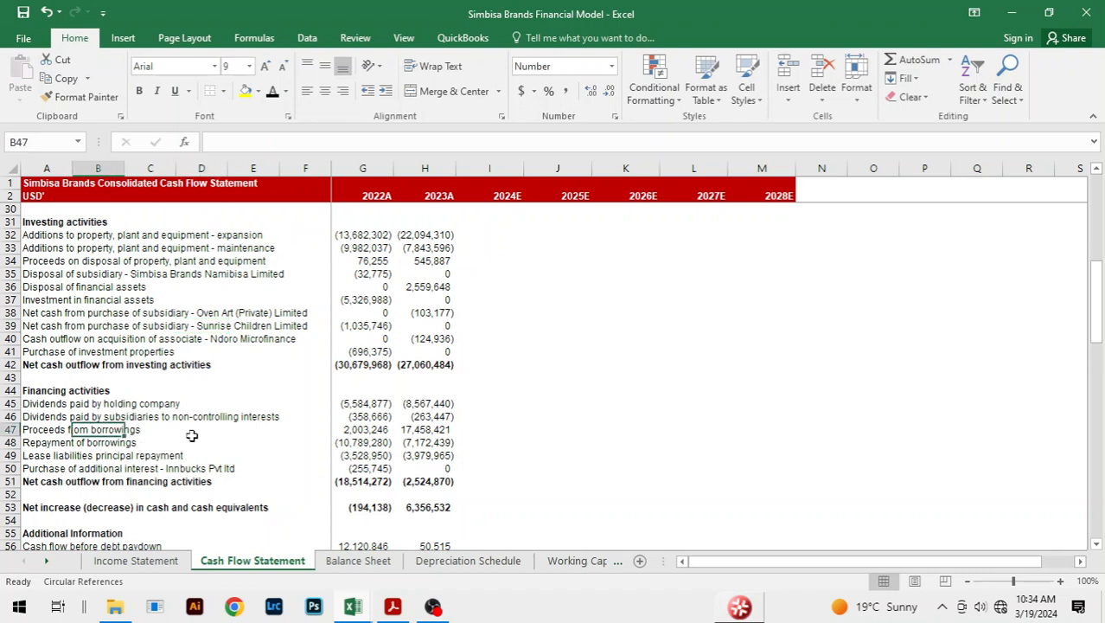
left_click(51, 432)
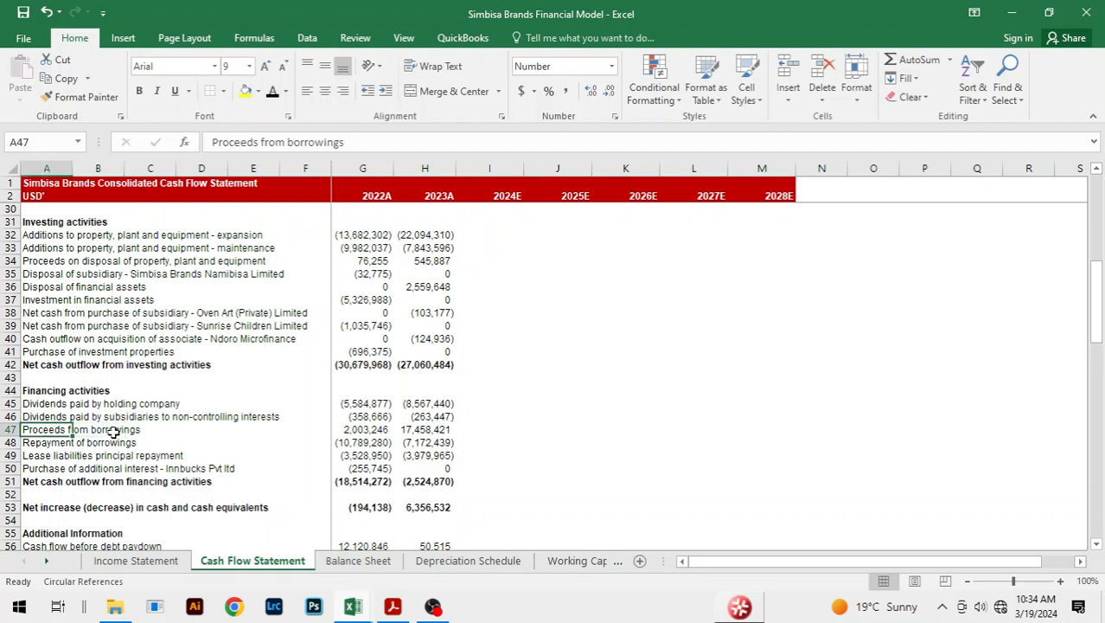
left_click(60, 468)
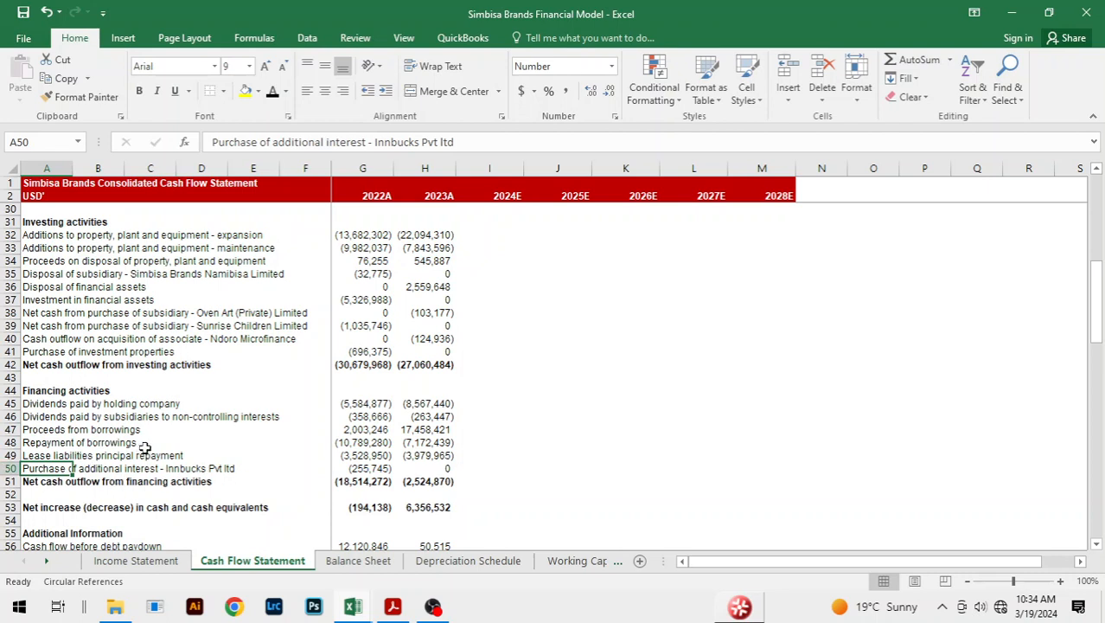
left_click(189, 472)
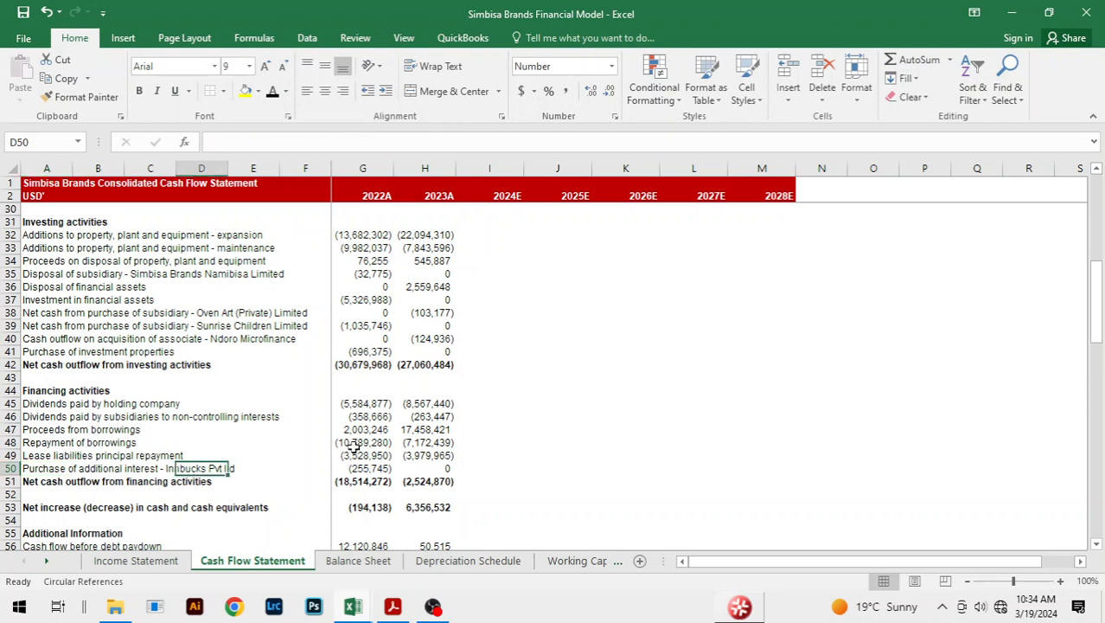
left_click(534, 418)
scroll(534, 419, "down", 3)
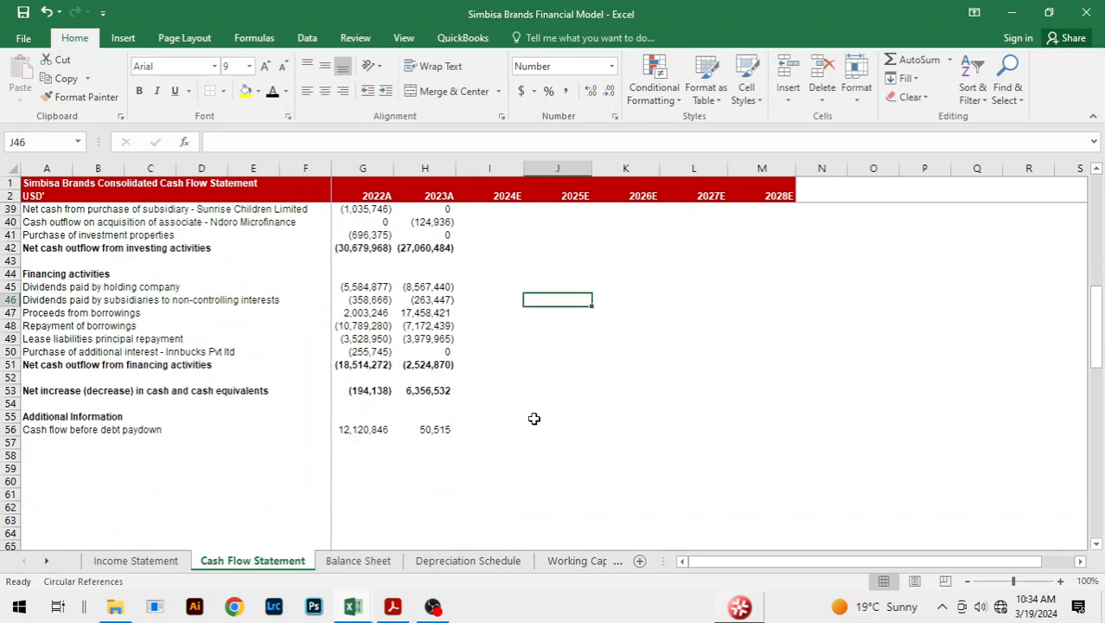
scroll(534, 418, "up", 4)
scroll(534, 418, "up", 8)
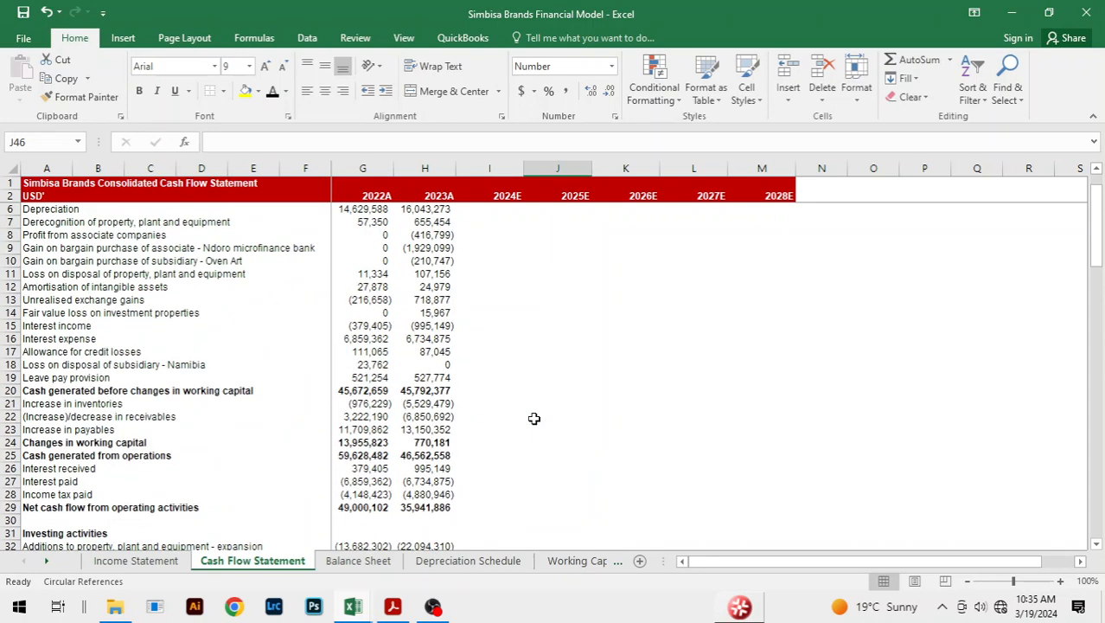
left_click(278, 289)
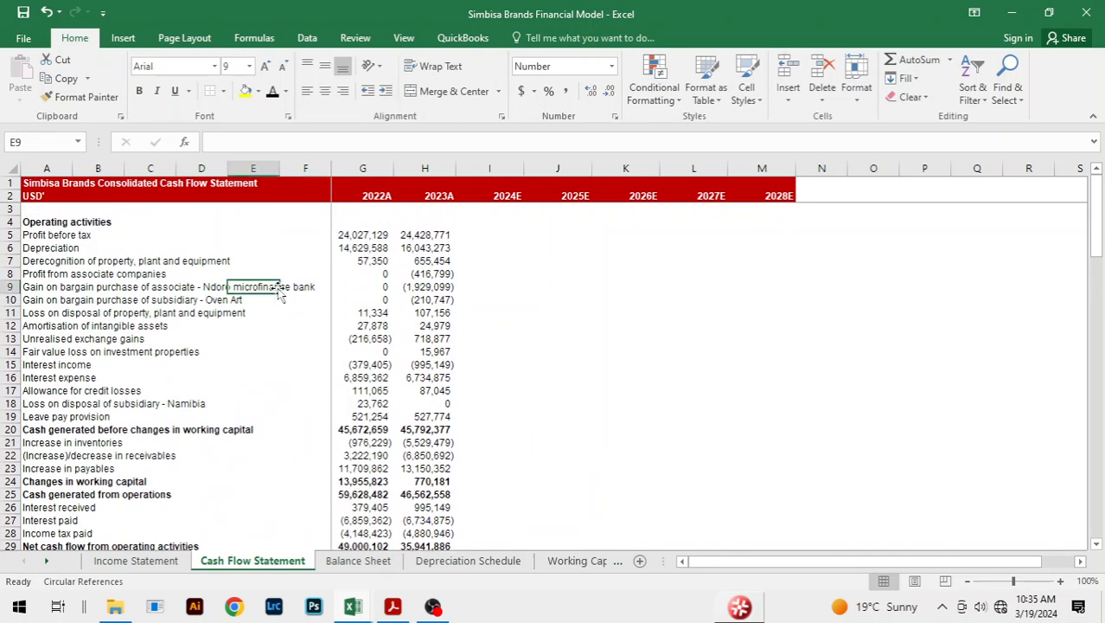
left_click(513, 272)
left_click(661, 303)
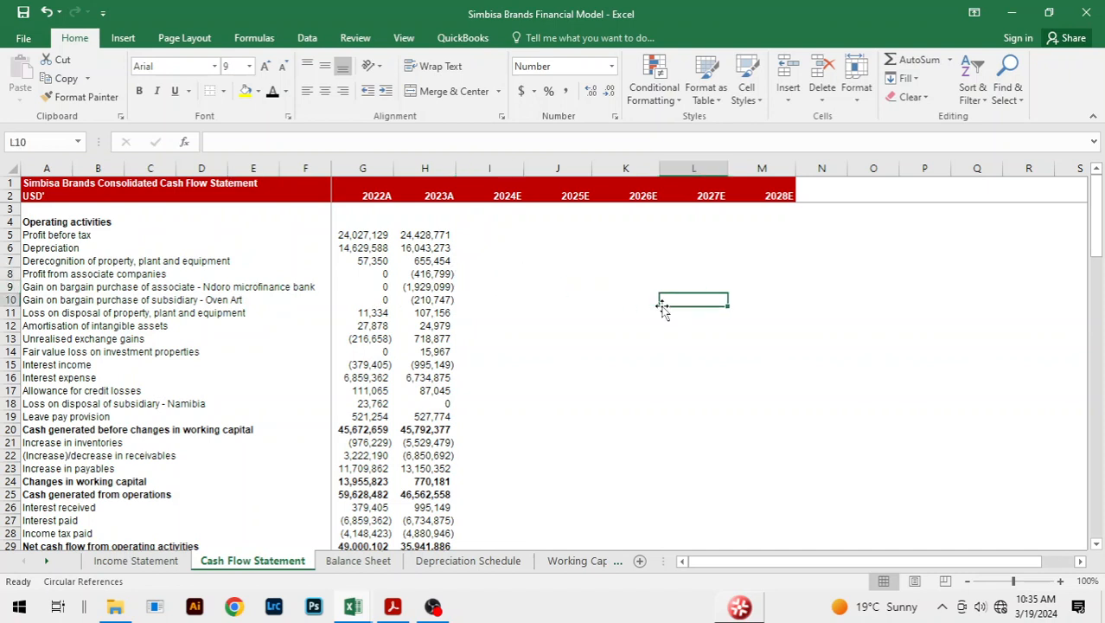
Link the 2024E Profit before tax in cell I5 to the 2024E EBT on the Income Statement, ='Income Statement'!I27.
left_click(471, 225)
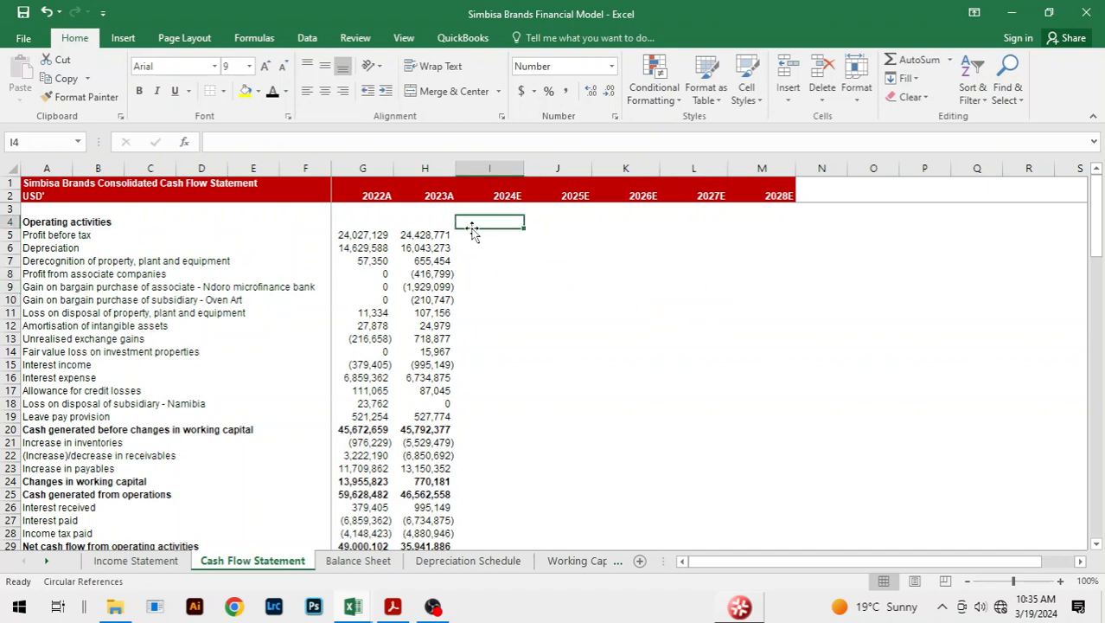
left_click(480, 231)
type("=")
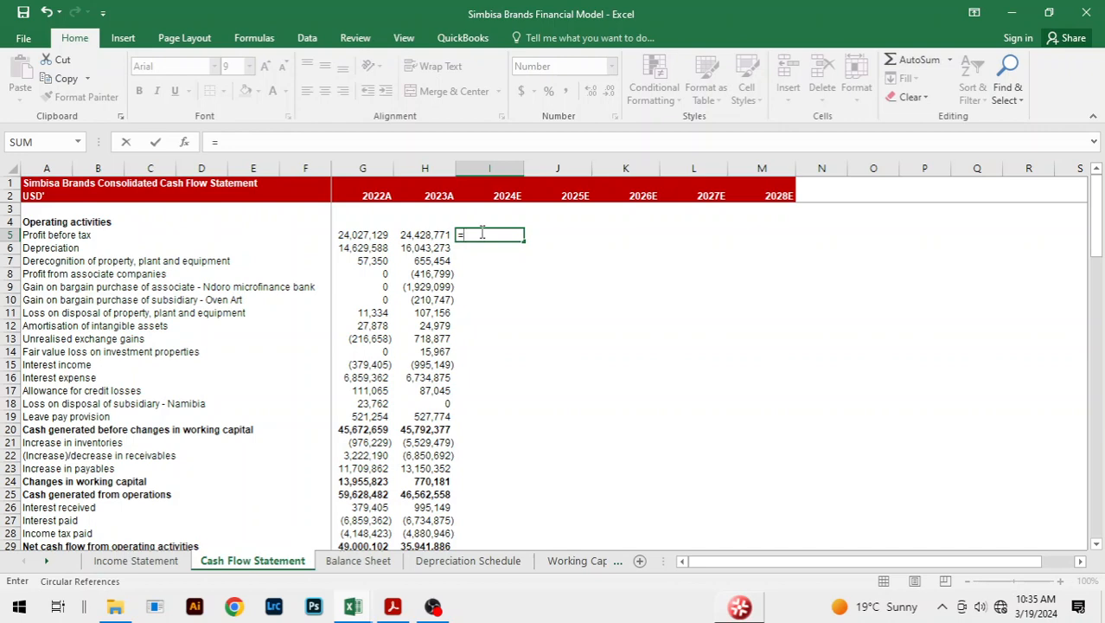
key("ctrl+Page_Up")
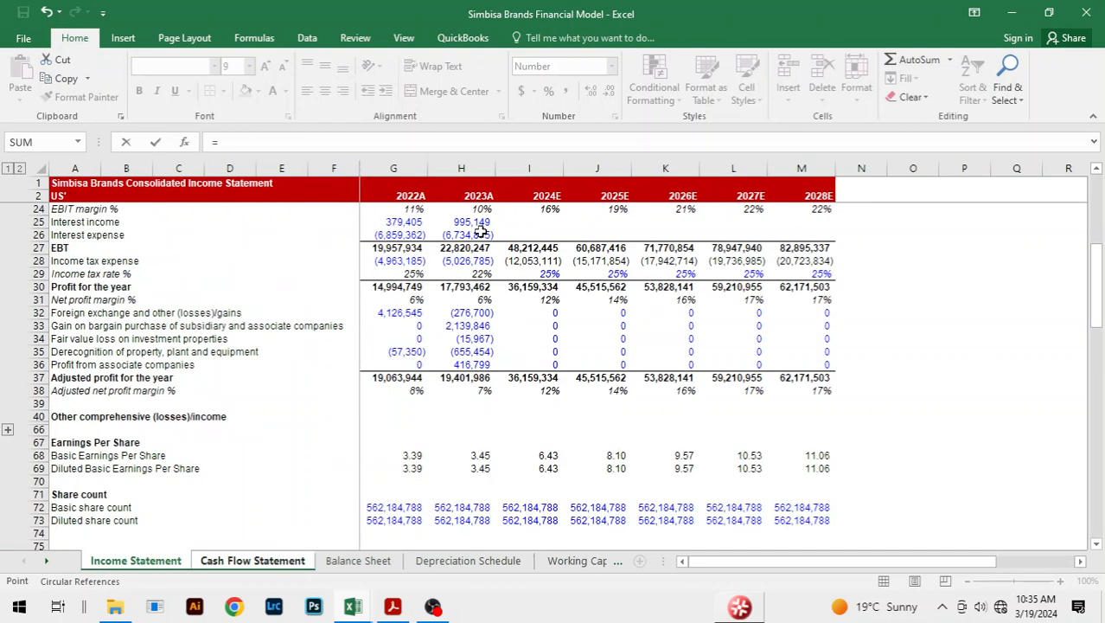
key("Down")
key("Down")
key("Down")
key("Down")
key("Down")
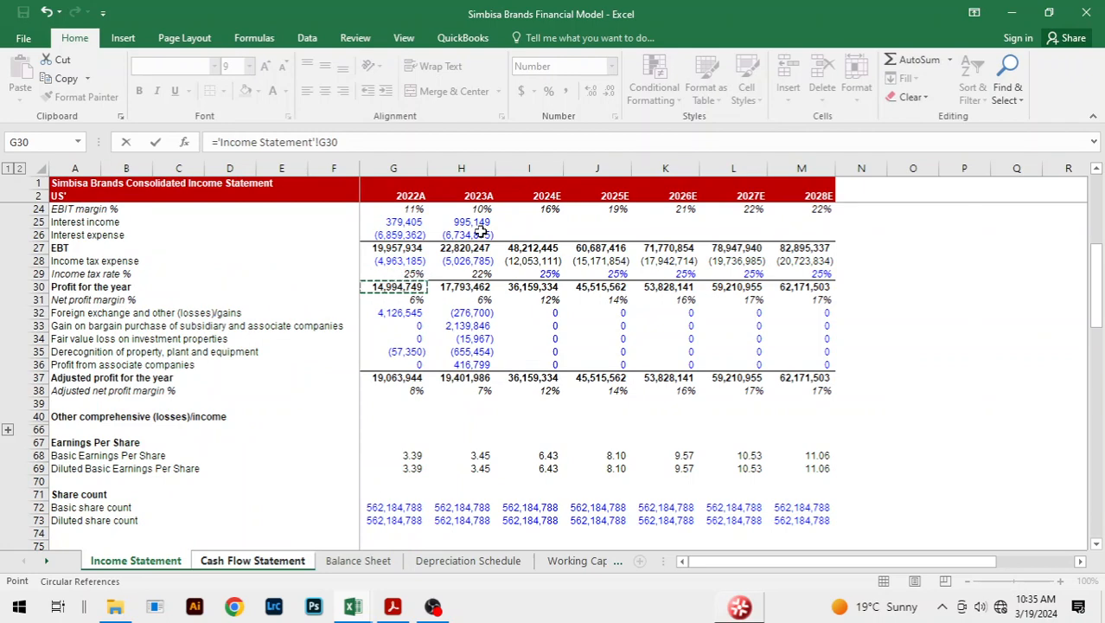
key("Up")
key("Up")
key("Right")
key("Right")
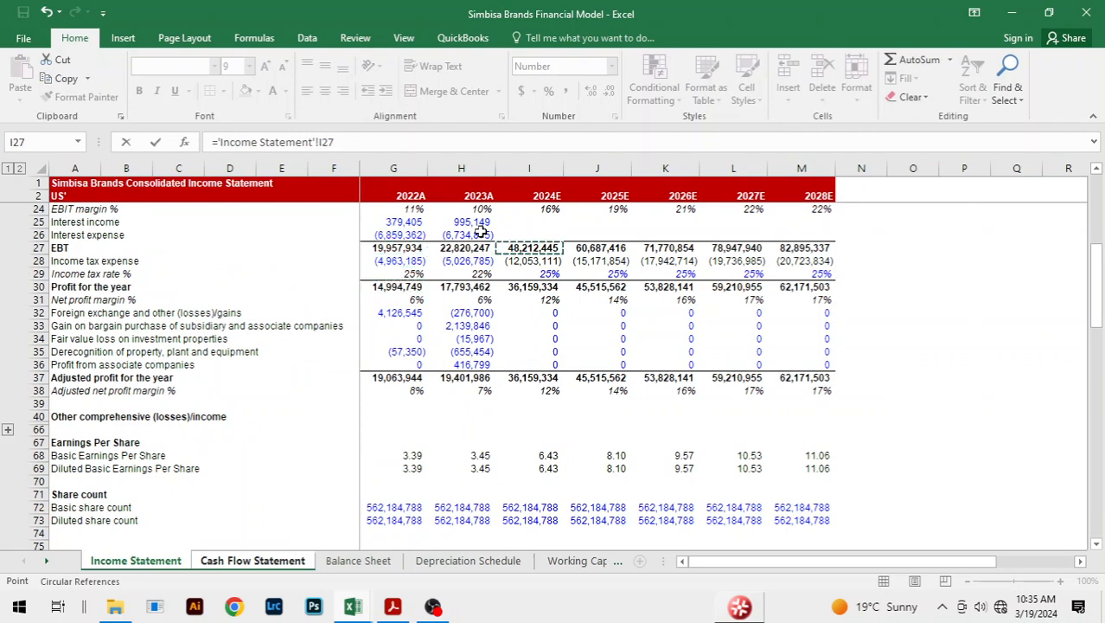
key("Return")
Fill the Profit before tax formula from 2024E across the forecast years through 2028E.
key("Up")
key("shift+Right")
key("shift+Right")
key("shift+Right")
key("shift+Right")
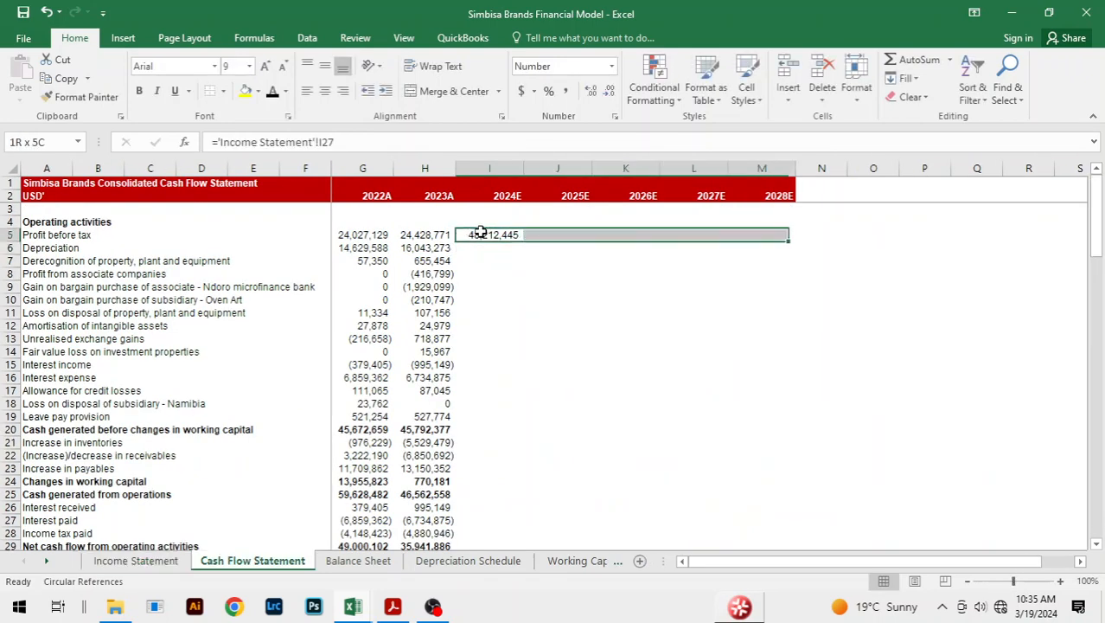
key("ctrl+r")
Enter 0 for Derecognition of property, plant and equipment in 2024E and fill it across through 2028E.
key("Down")
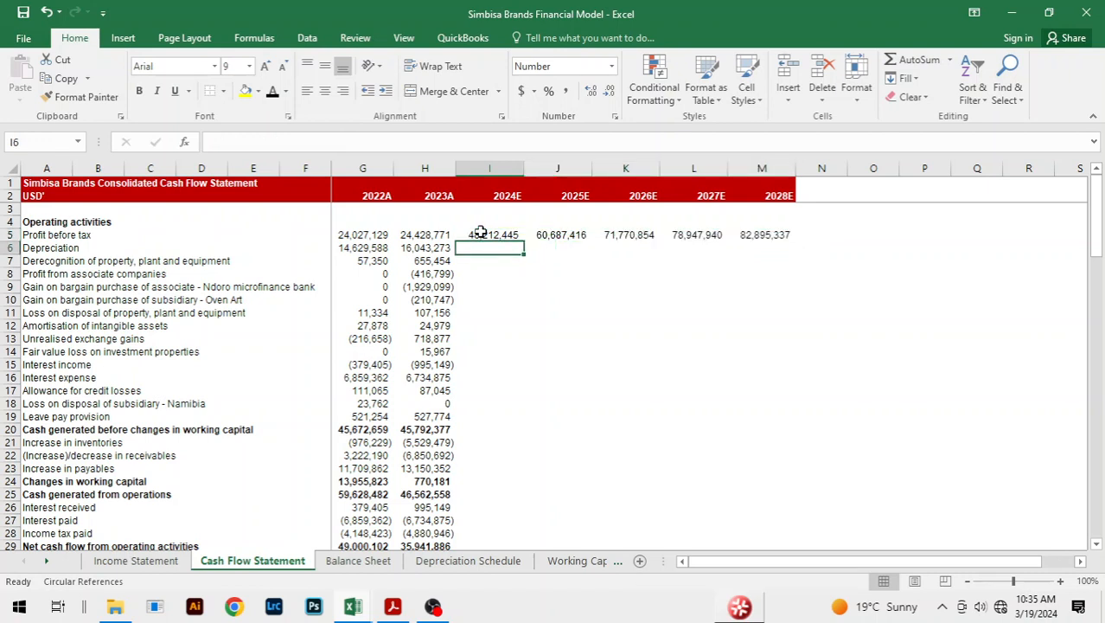
key("Down")
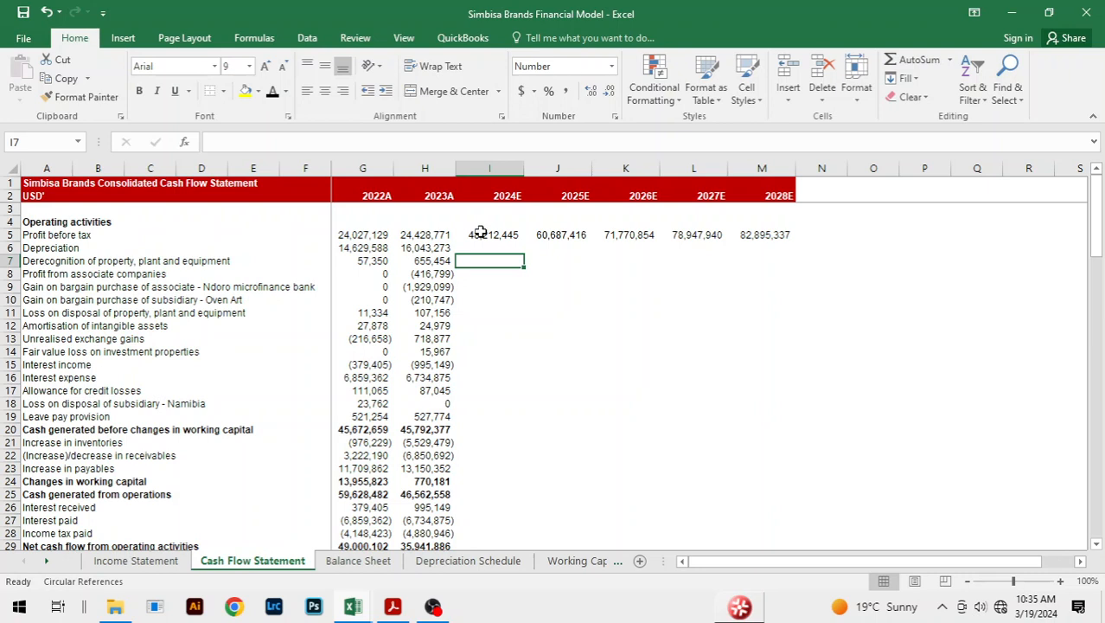
type("0")
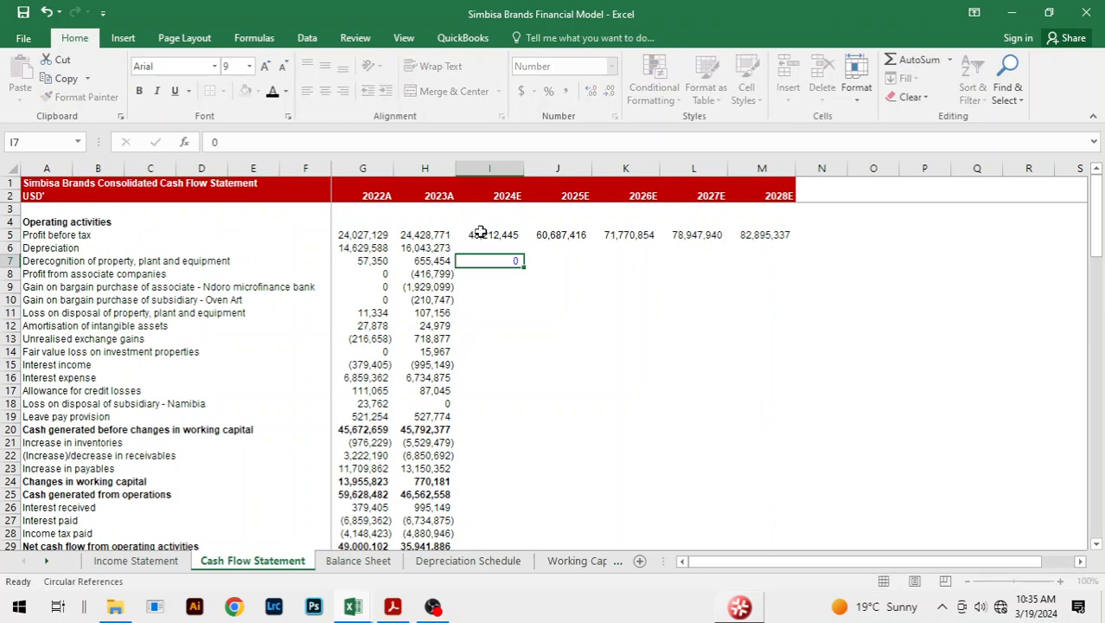
key("ctrl+Return")
key("shift+Right")
key("shift+Right")
key("shift+Right")
key("shift+Right")
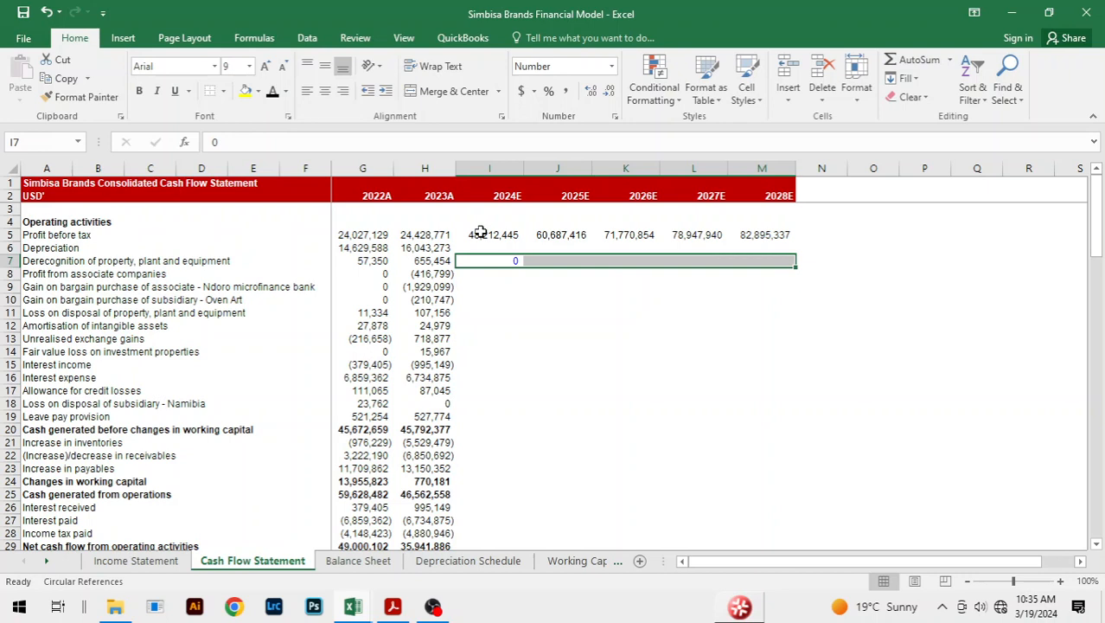
key("ctrl+r")
key("Down")
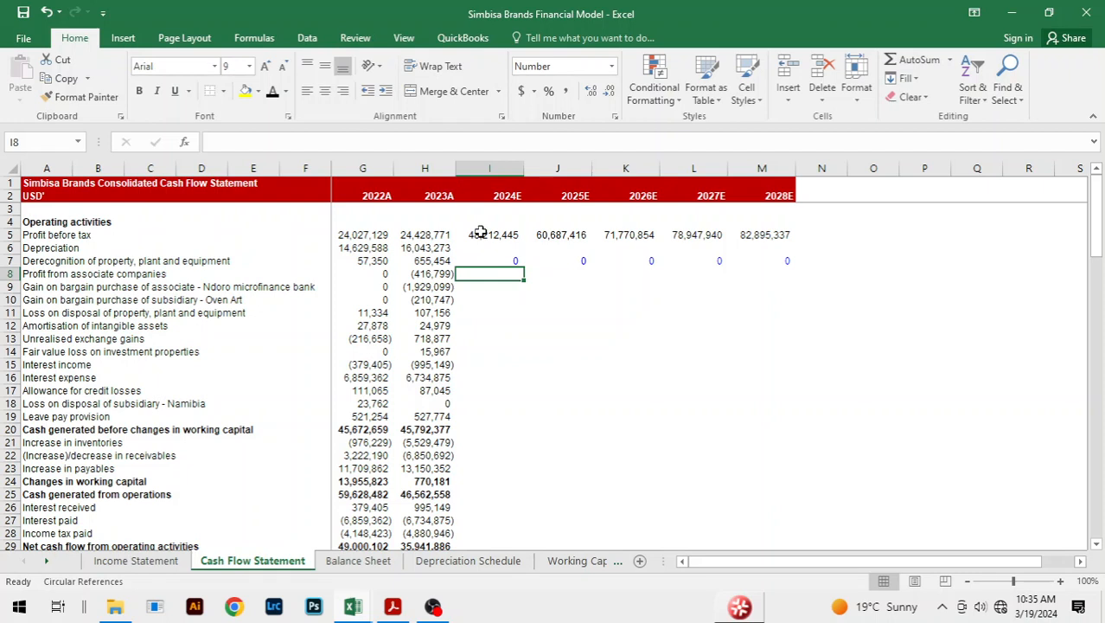
Enter 0 in 2024E for associate profit, both bargain purchase gains, and loss on disposal of property, plant and equipment (I8:I11).
type("0")
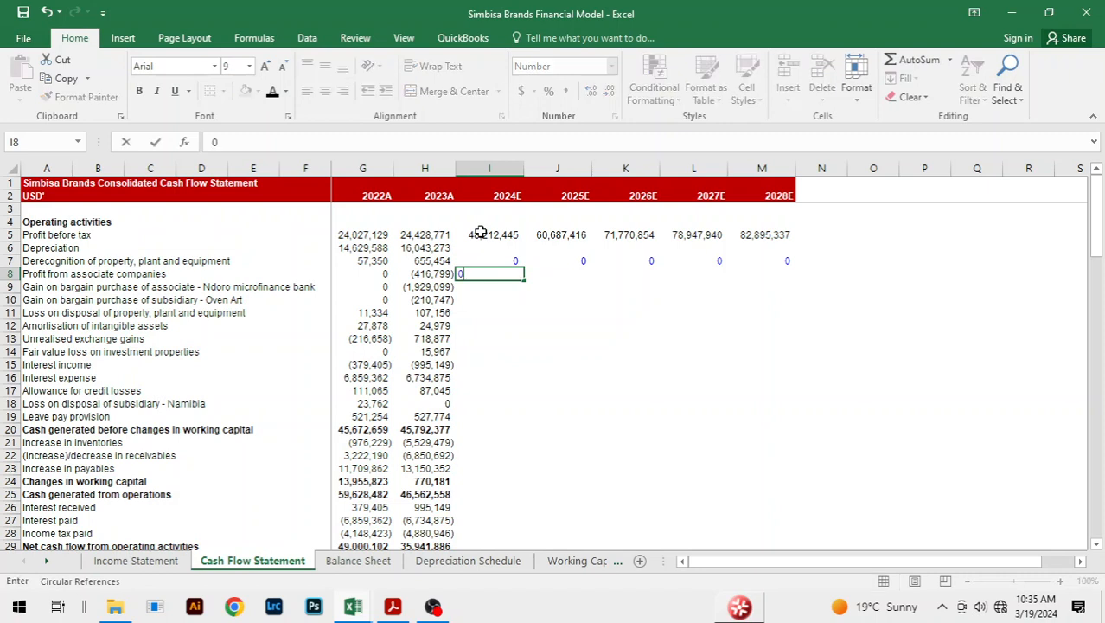
key("Return")
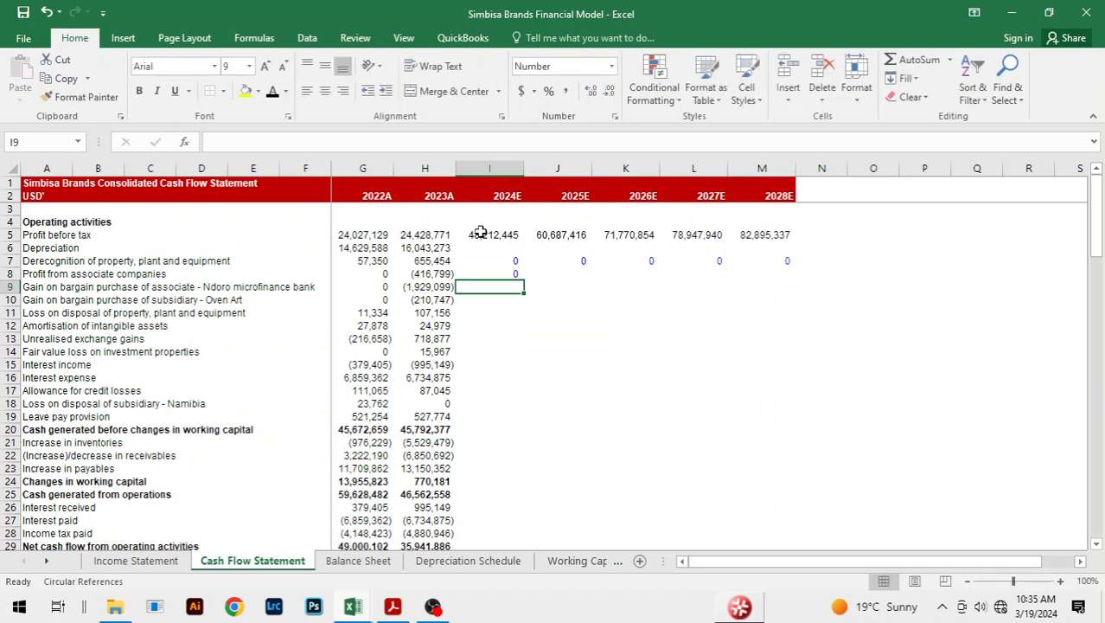
type("0")
key("Return")
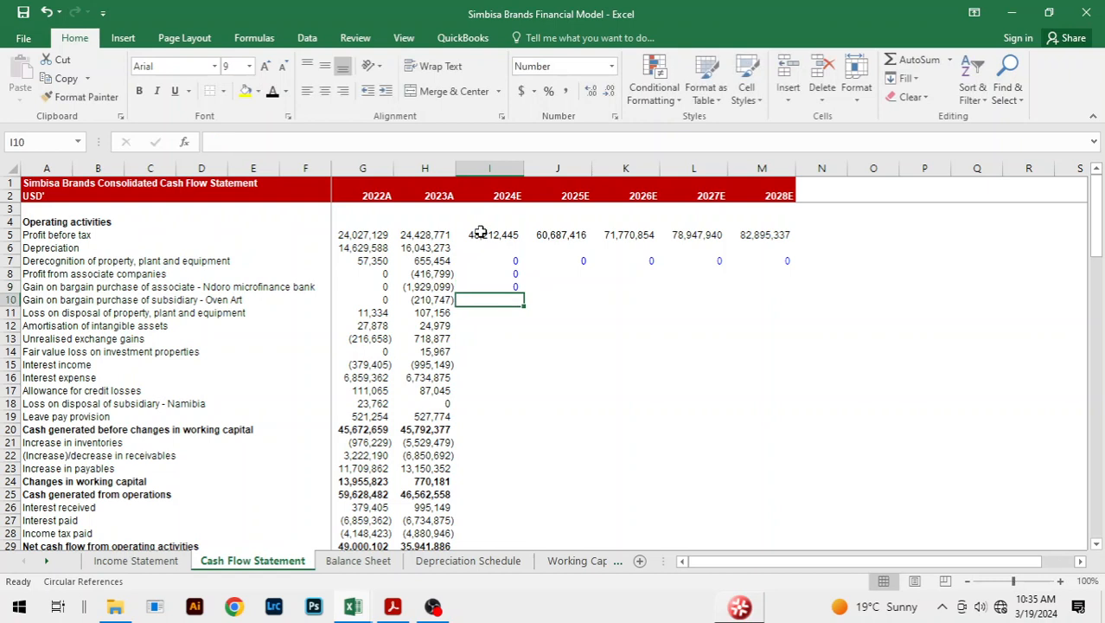
type("0")
key("Return")
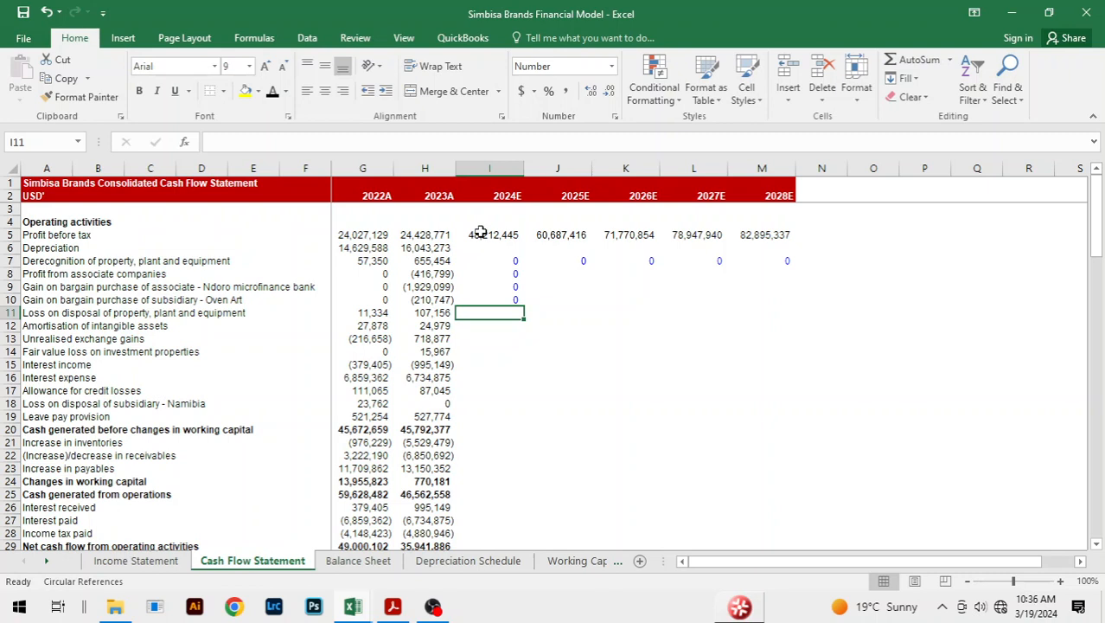
type("0")
key("Up")
Fill the 2024E zeros for associate profit, bargain purchase gains and loss on disposal of PPE (rows 8 to 11) across through 2028E.
key("Up")
key("Up")
key("Up")
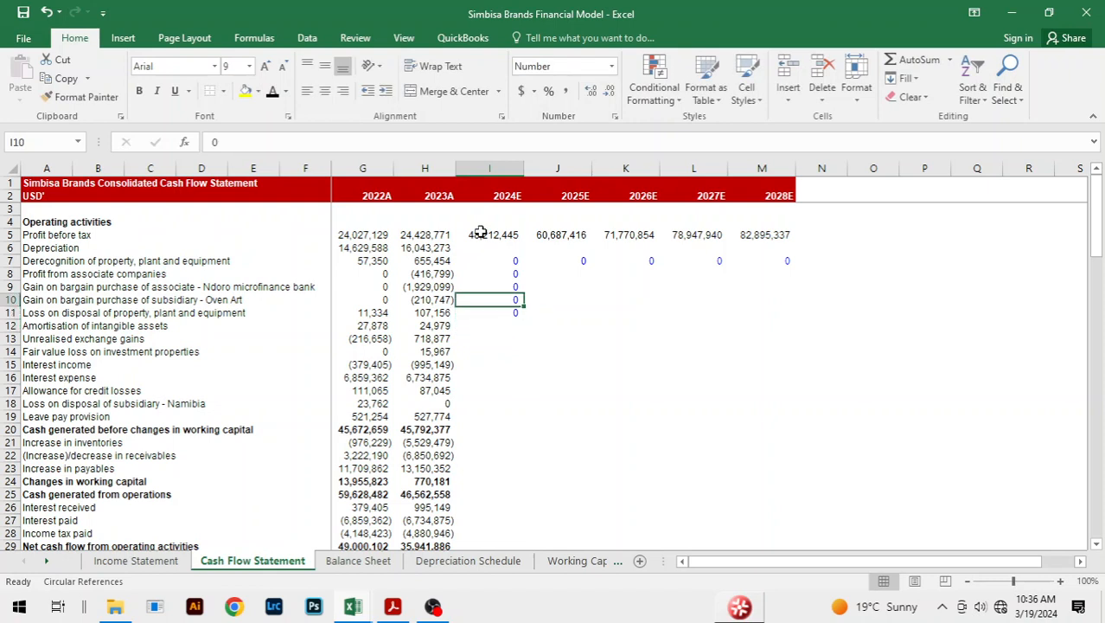
key("shift+Down")
key("shift+Down")
key("shift+Down")
key("shift+Right")
key("shift+Right")
key("shift+Right")
key("shift+Right")
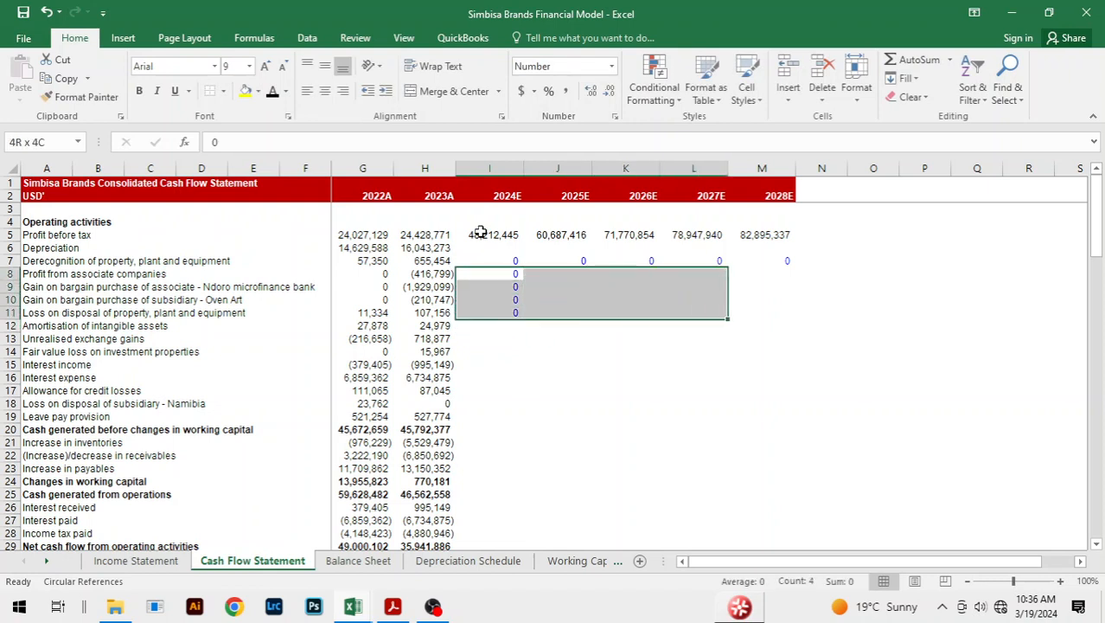
key("ctrl+r")
Enter 0 for Amortisation of intangible assets in 2024E and fill it across through 2028E.
key("Down")
key("Down")
key("Down")
key("Down")
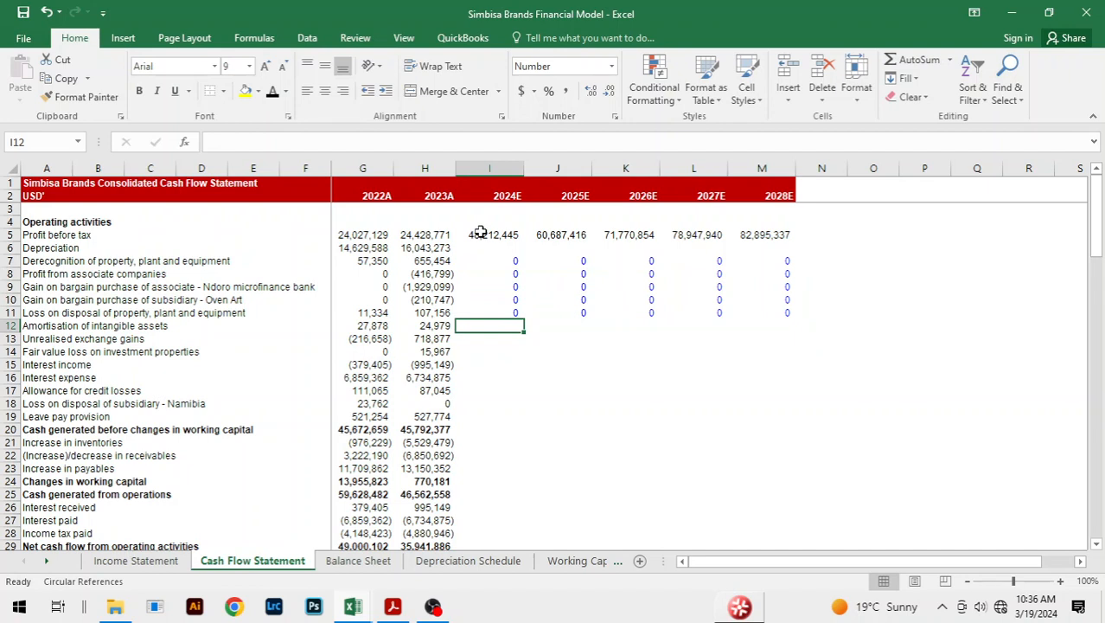
type("0")
key("ctrl+Return")
key("shift+Right")
key("shift+Right")
key("shift+Right")
key("shift+Right")
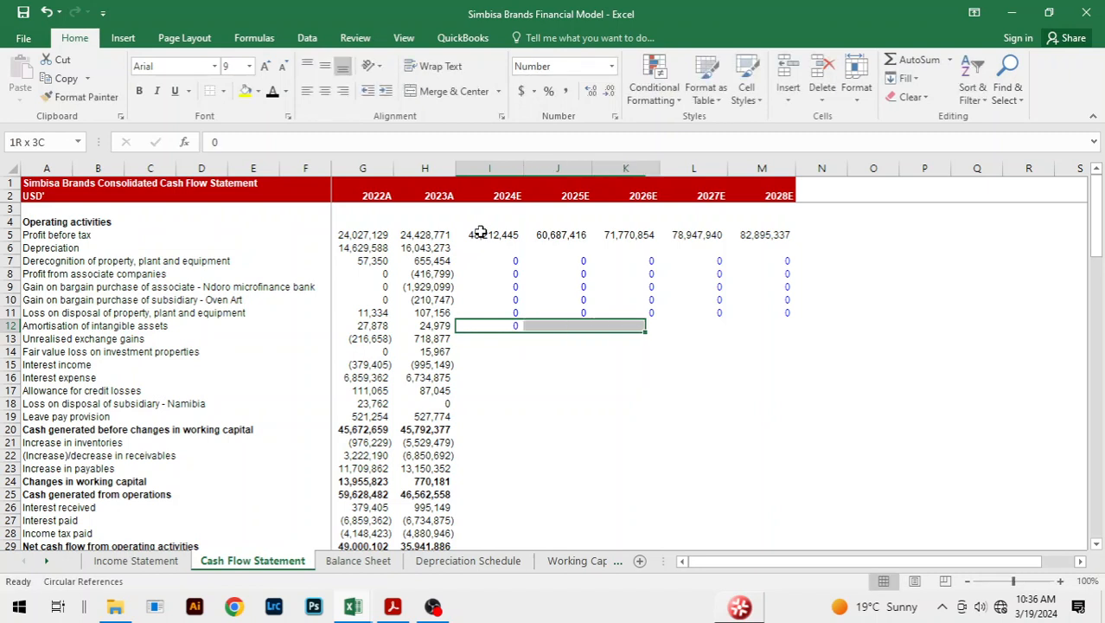
key("ctrl+r")
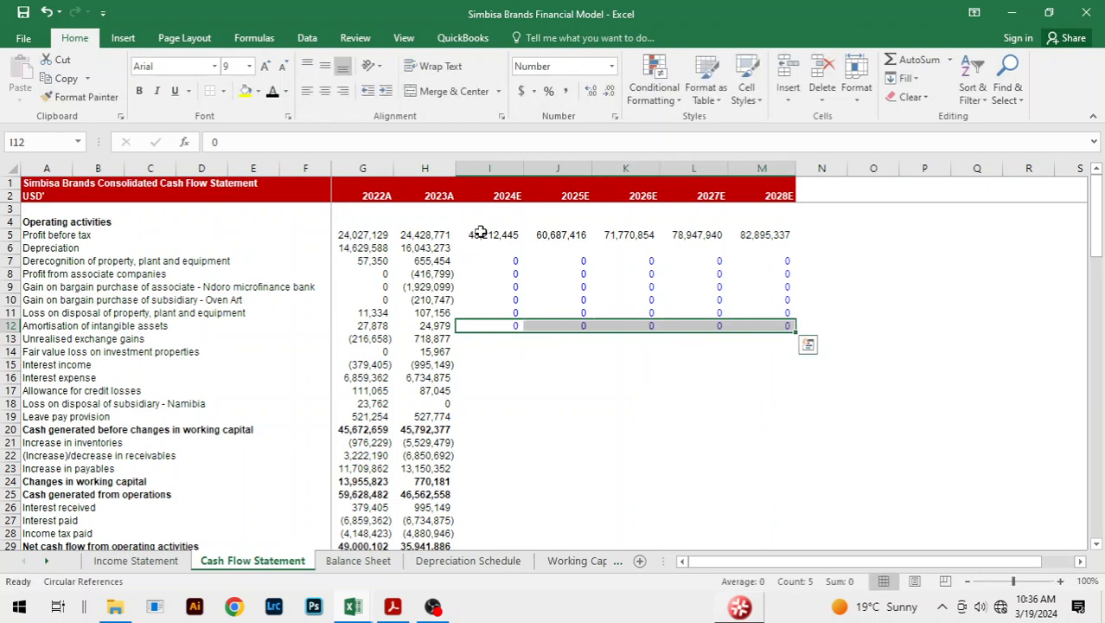
Enter 0 for Fair value loss on investment properties in 2024E and fill it across through 2028E.
key("Down")
key("Down")
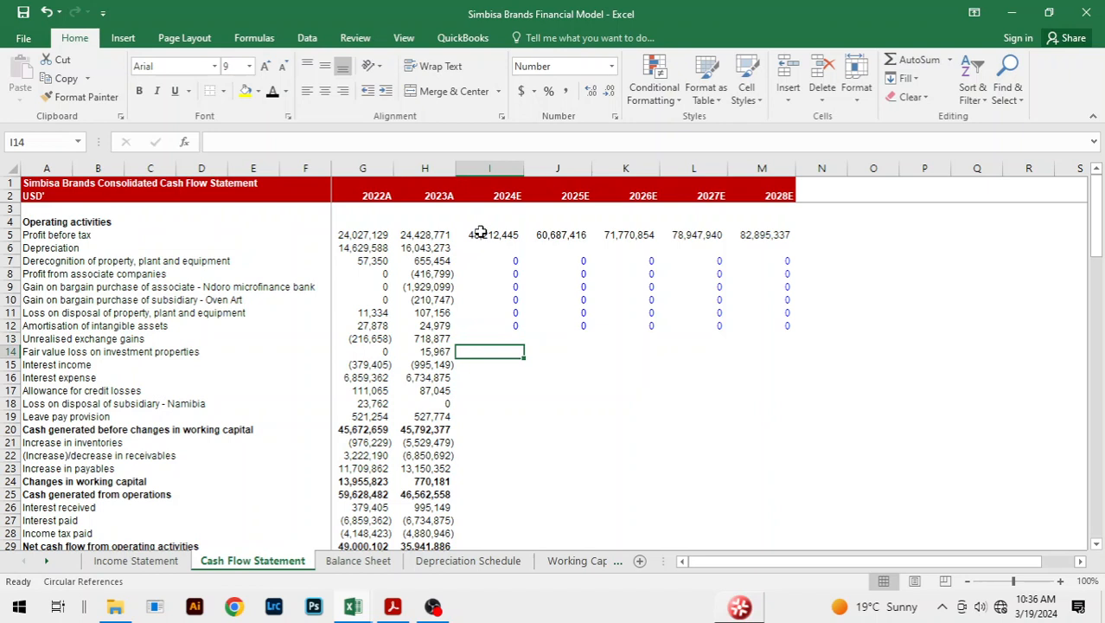
type("0")
key("Return")
key("Up")
key("shift+Right")
key("shift+Right")
key("shift+Right")
key("shift+Right")
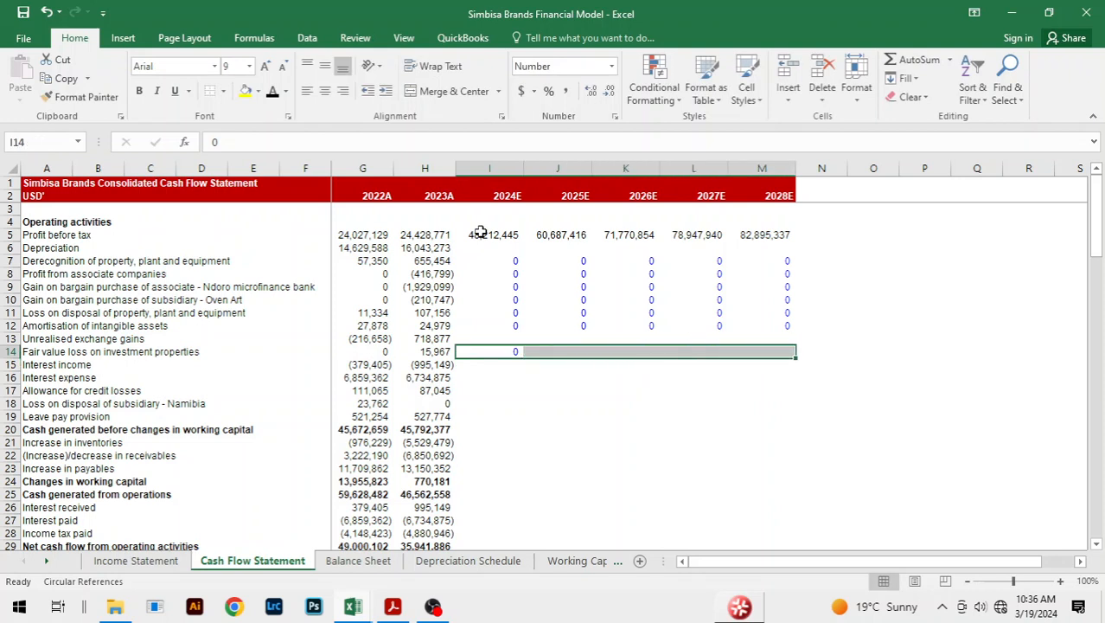
key("ctrl+r")
Enter 0 for Loss on disposal of subsidiary - Namibia in 2024E and fill it across through 2028E.
key("Down")
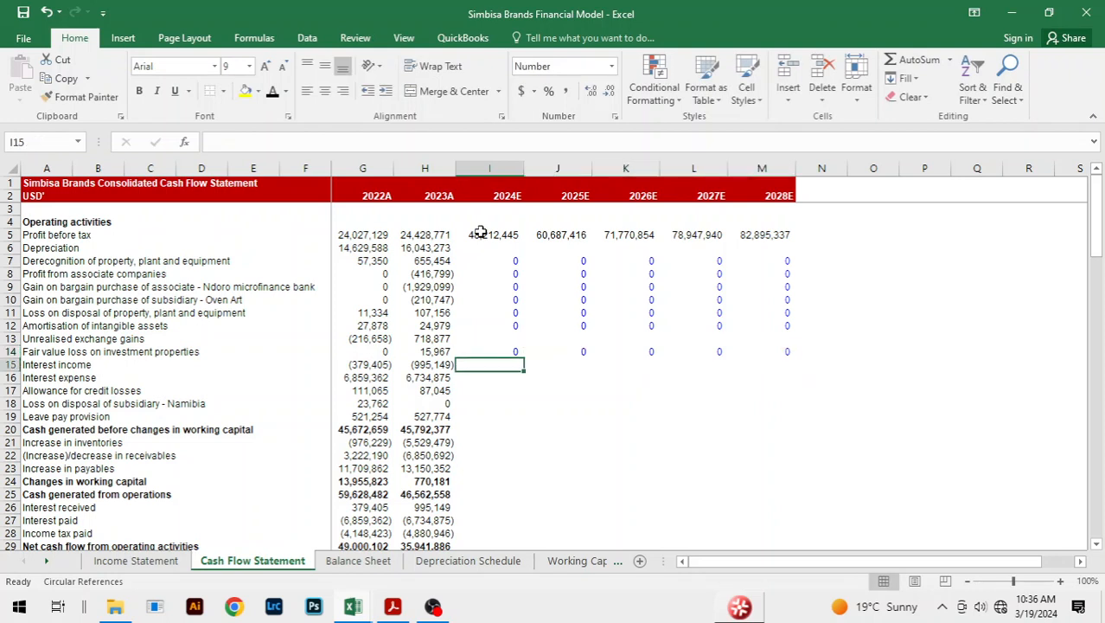
key("Down")
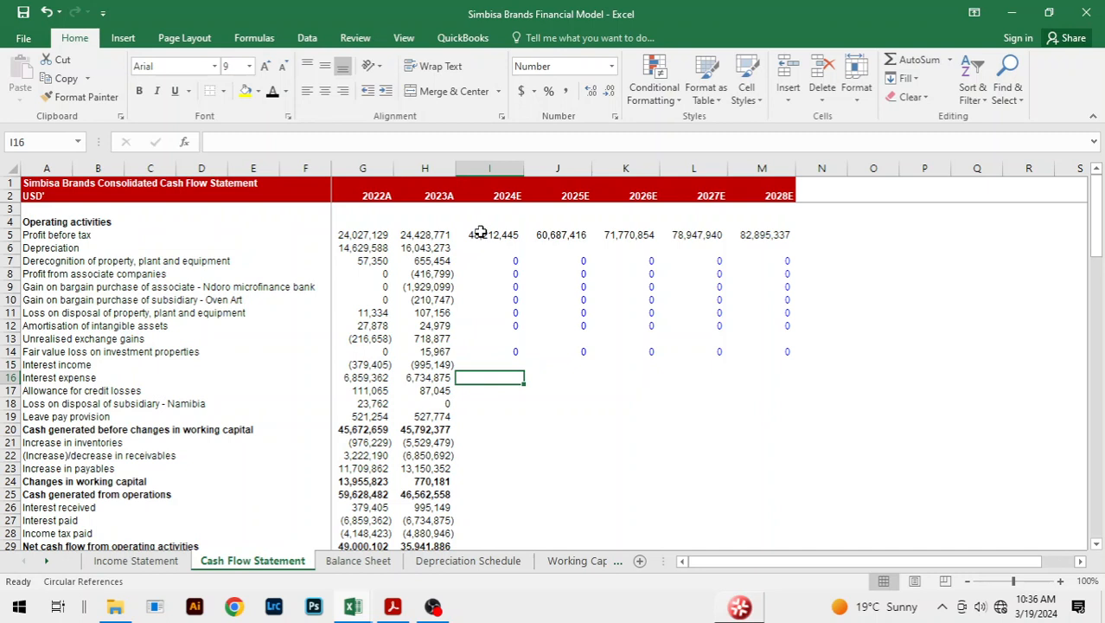
key("Down")
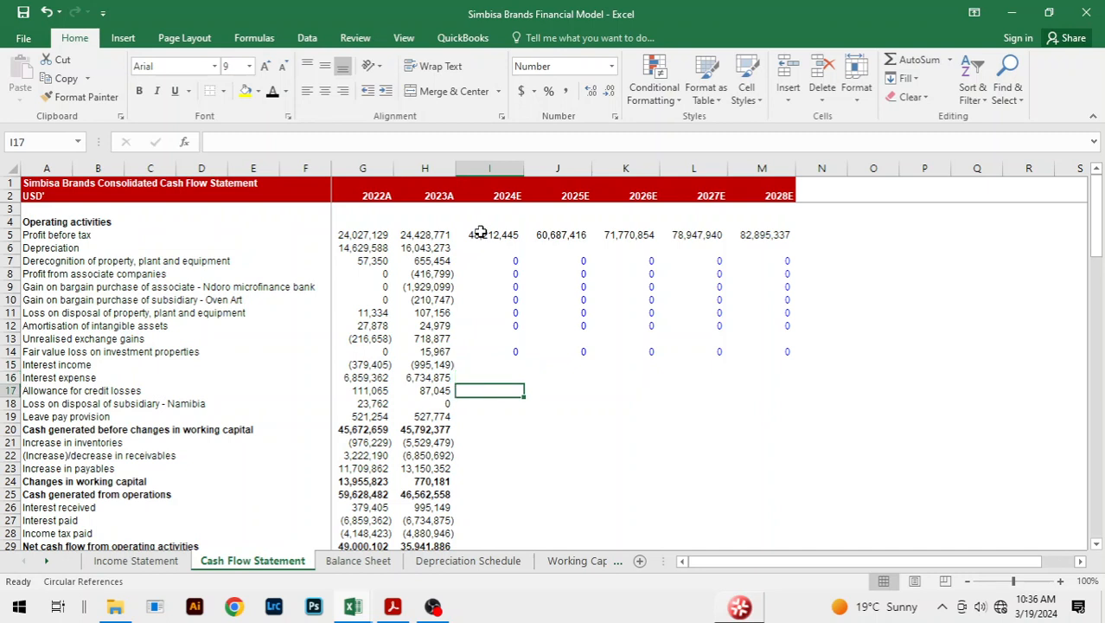
key("Down")
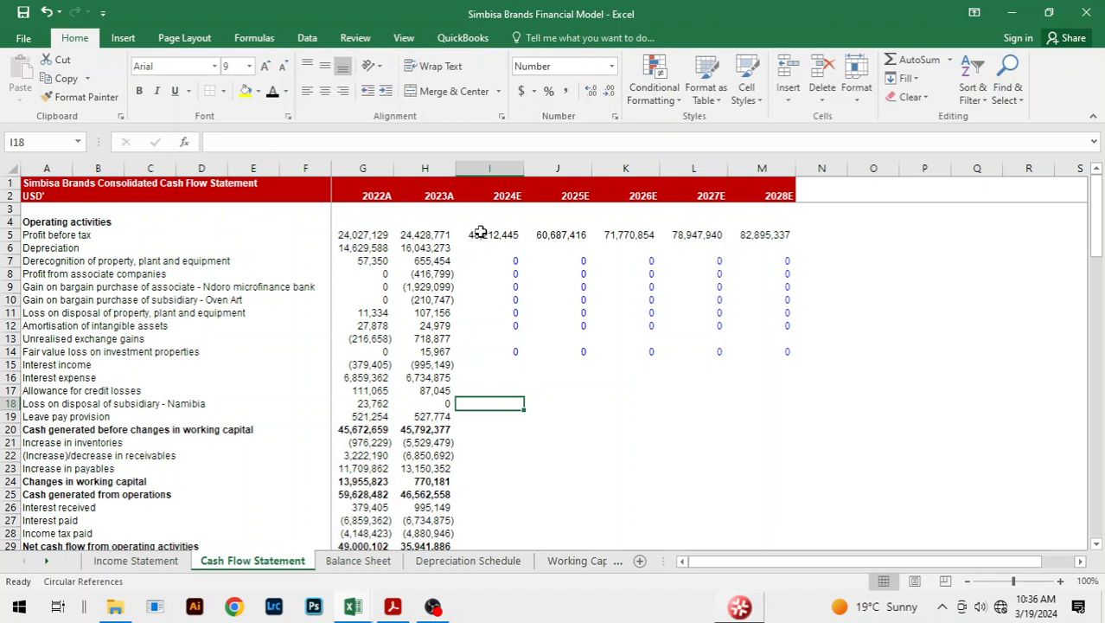
type("0")
key("ctrl+Return")
key("shift+Right")
key("shift+Right")
key("shift+Right")
key("shift+Right")
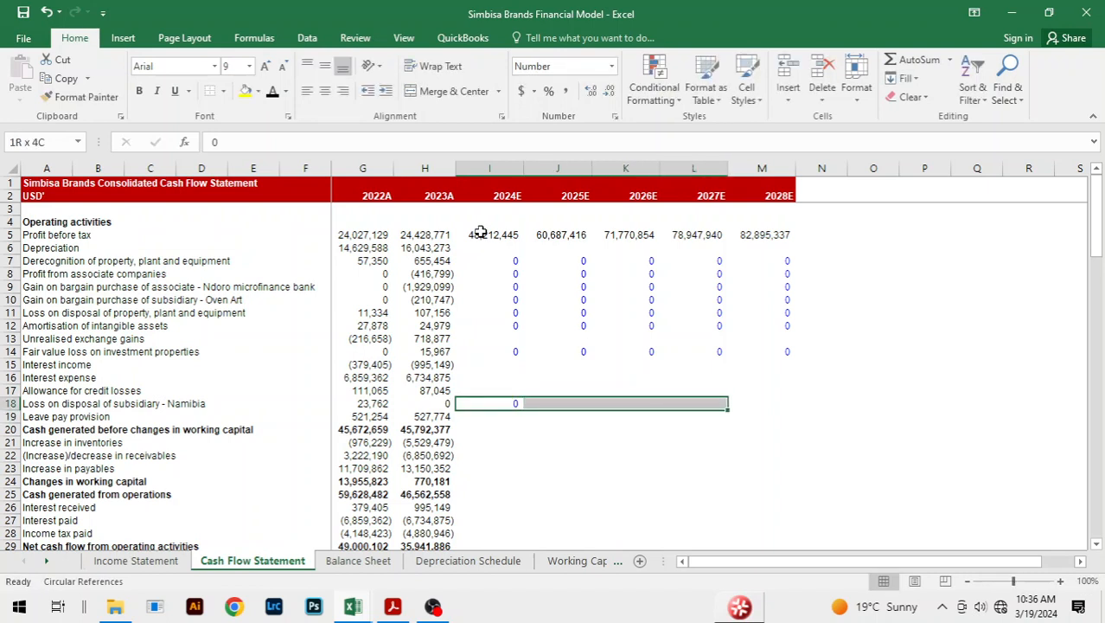
key("ctrl+r")
Enter 0 for Leave pay provision in 2024E and fill it across through 2028E.
key("Down")
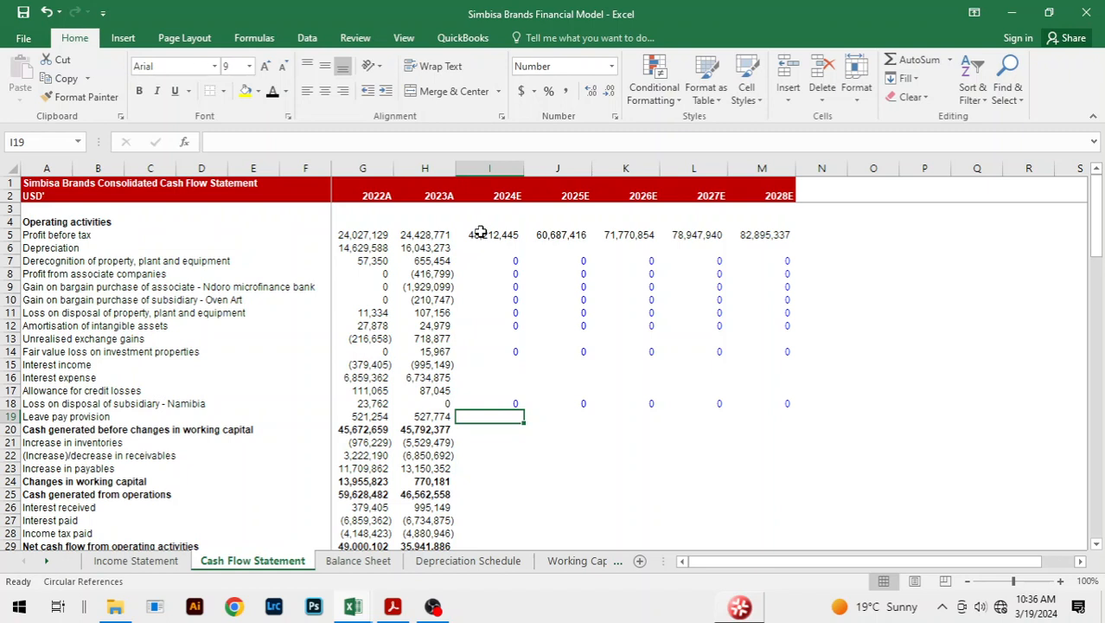
type("0")
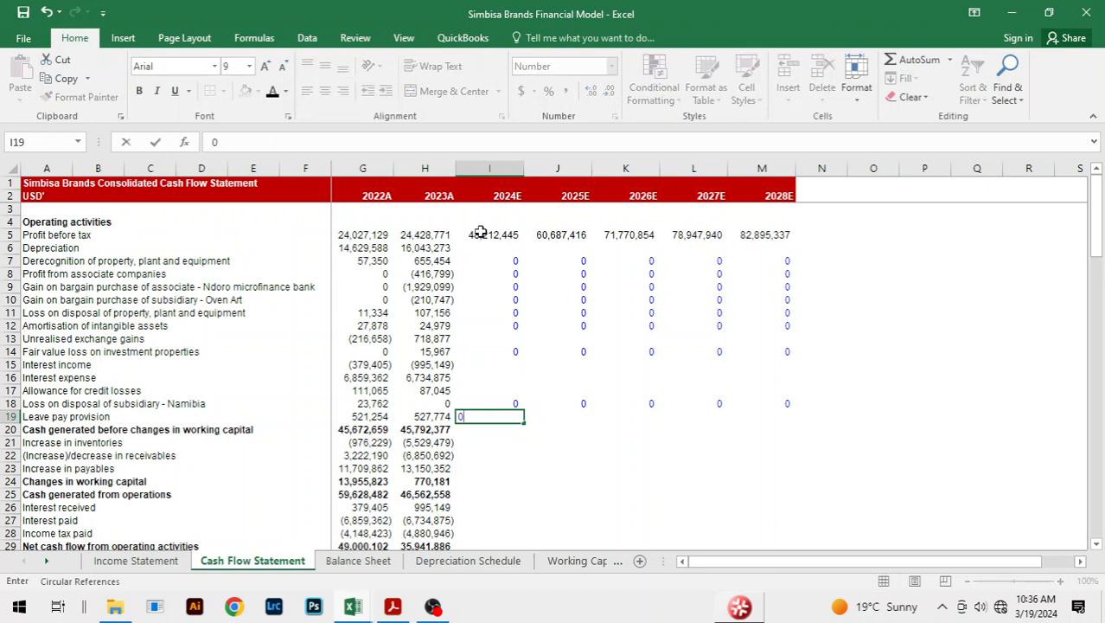
key("ctrl+Return")
key("shift+Right")
key("shift+Right")
key("shift+Right")
key("shift+Right")
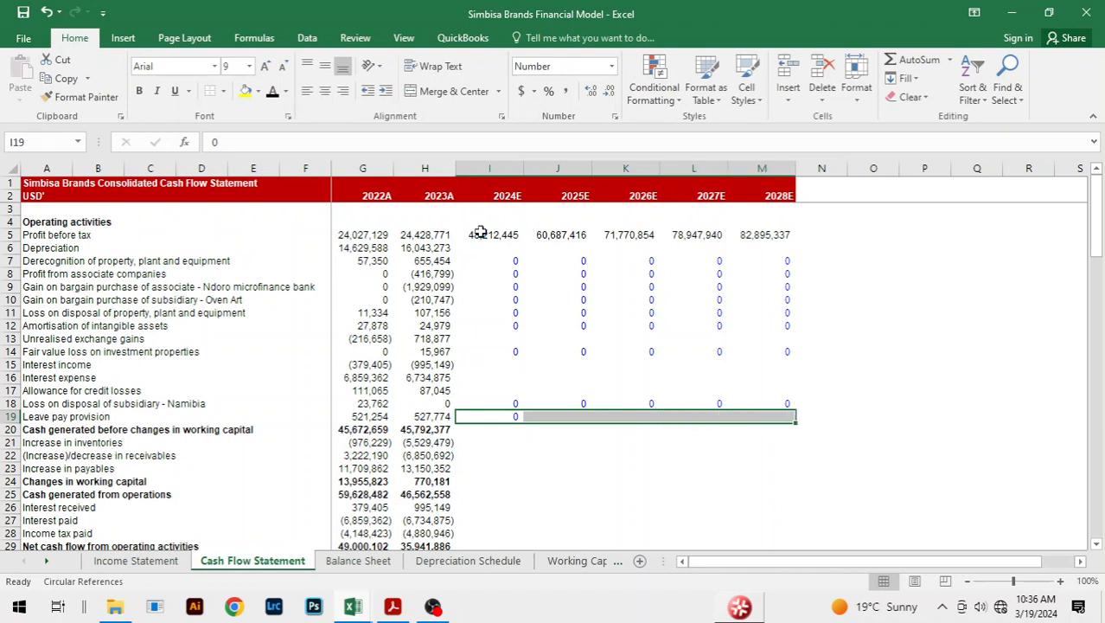
key("ctrl+r")
Fill the 2023A SUM formula for Cash generated before changes in working capital (H20) across the forecast years through 2028E.
key("Down")
key("Left")
key("shift+Right")
key("shift+Right")
key("shift+Right")
key("shift+Right")
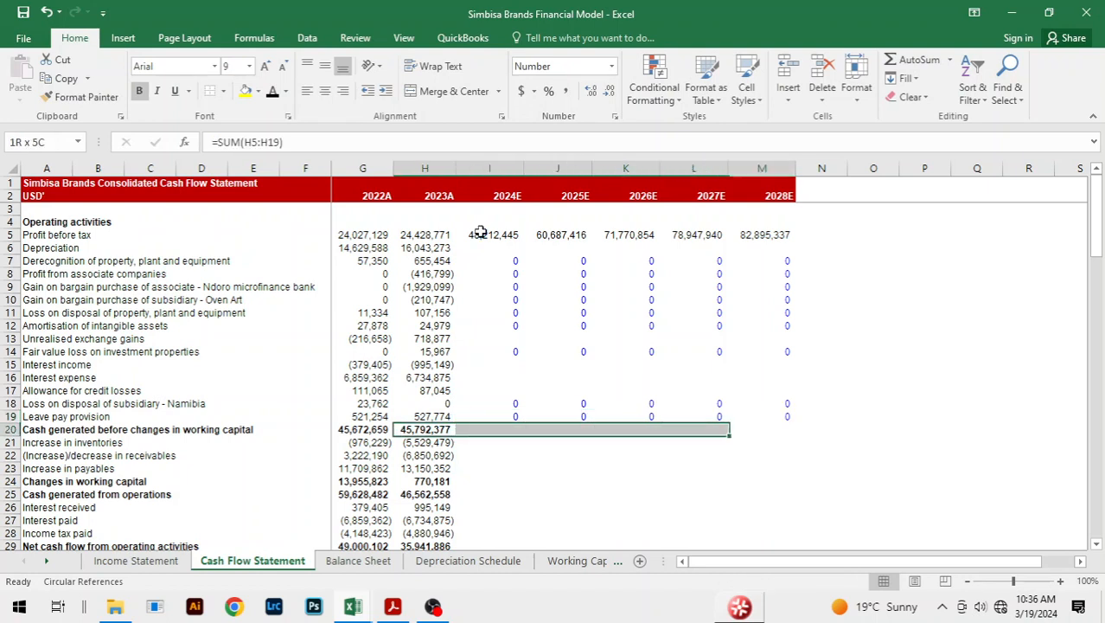
key("shift+Right")
key("ctrl+r")
Review the working capital, interest, tax and investing activities lines in the 2023A column.
key("Down")
key("Down")
key("Down")
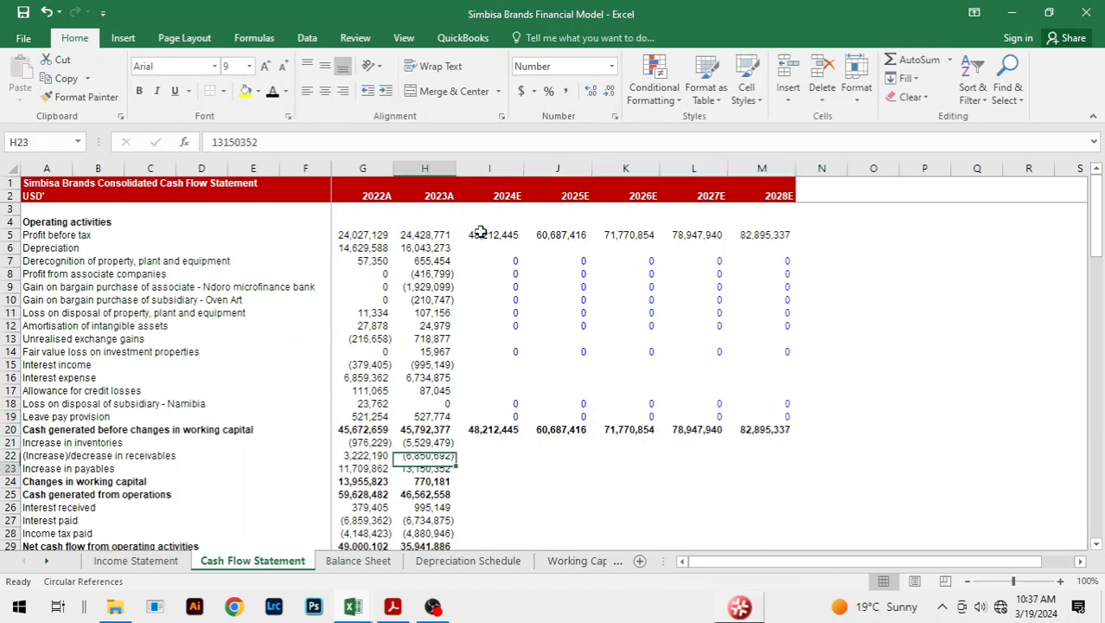
key("Down")
key("Down")
key("Down")
key("Down")
key("Down")
key("Down")
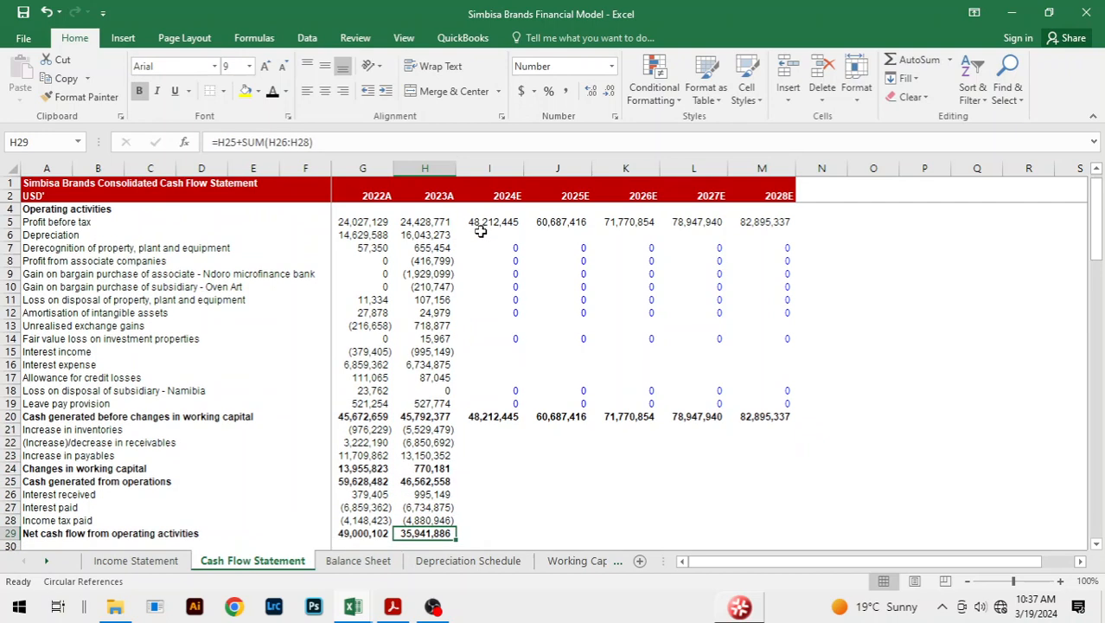
key("Up")
key("Up")
key("Up")
key("Up")
key("Up")
key("Up")
key("Up")
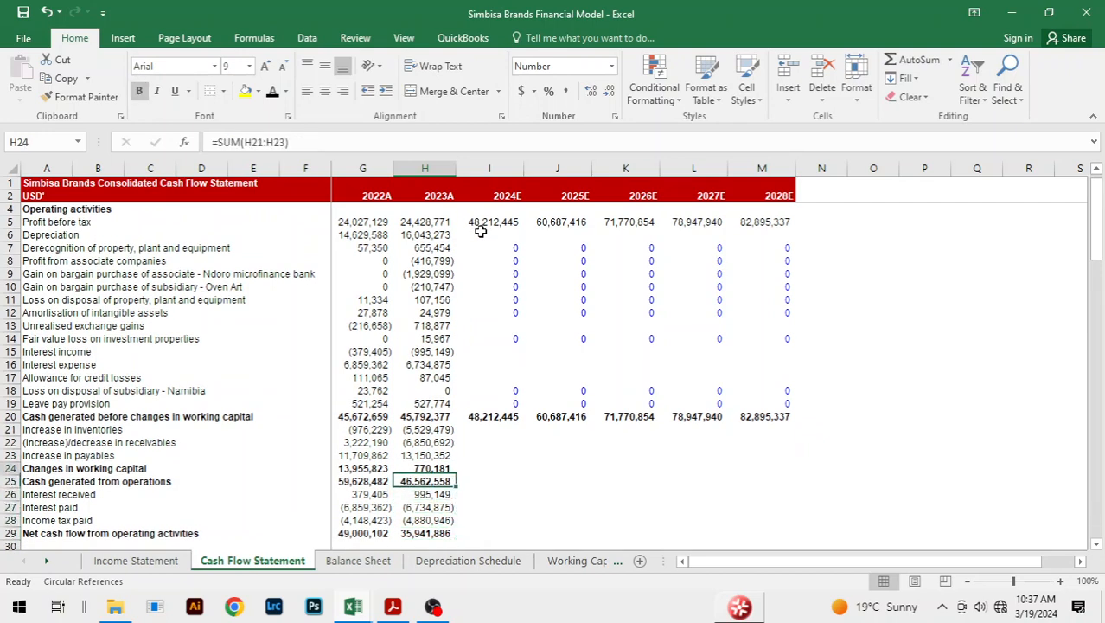
key("Down")
key("Down")
key("Down")
key("Down")
key("Down")
key("Down")
key("Down")
key("Down")
key("Down")
key("Down")
key("Down")
key("Down")
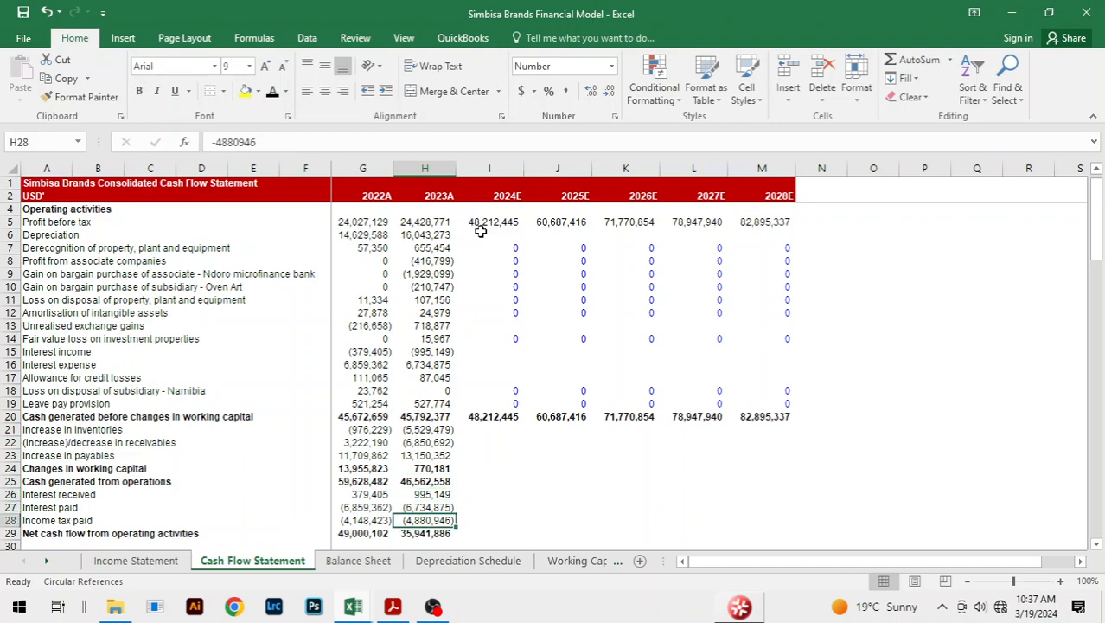
key("Down")
key("Down")
key("Down")
key("Down")
key("Down")
key("Down")
key("Down")
key("Down")
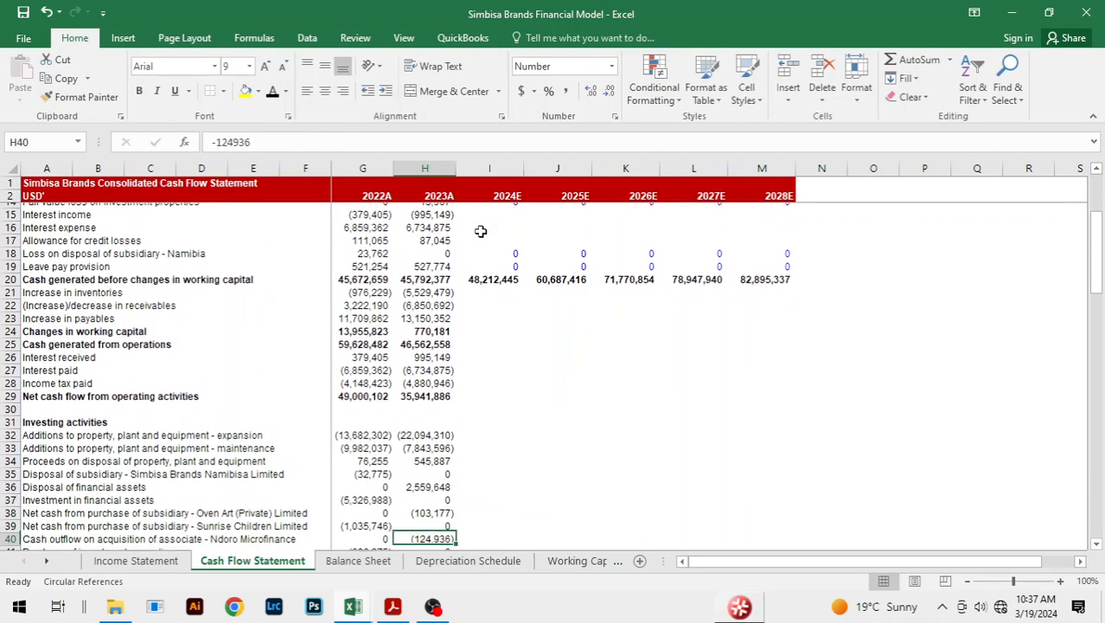
Insert a row below Additions to property, plant and equipment - expansion and label it "Capex as a % of revenue" in A33.
key("Up")
key("Up")
key("Up")
key("Up")
key("Up")
key("Up")
key("Up")
key("Up")
key("Up")
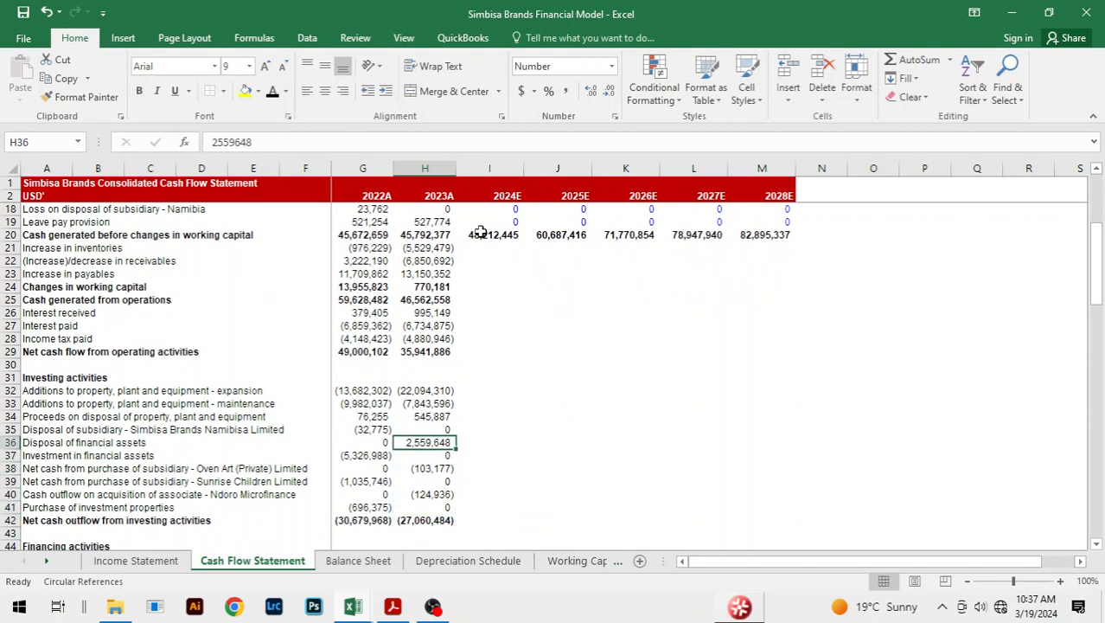
key("Left")
key("Left")
key("Left")
key("Left")
key("Left")
key("Left")
key("Left")
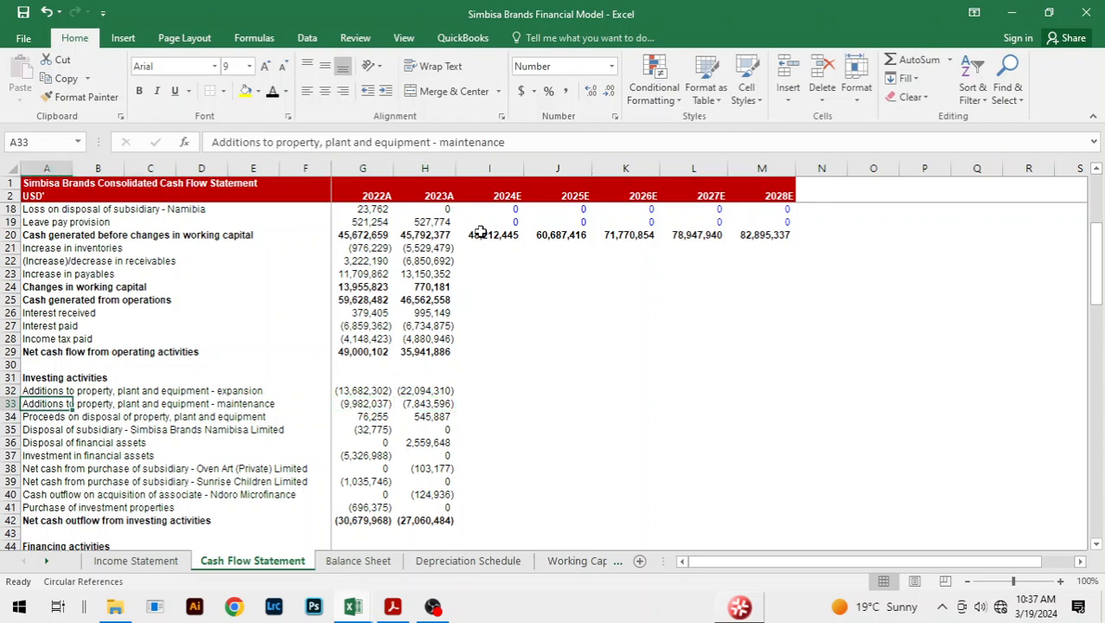
key("alt+h")
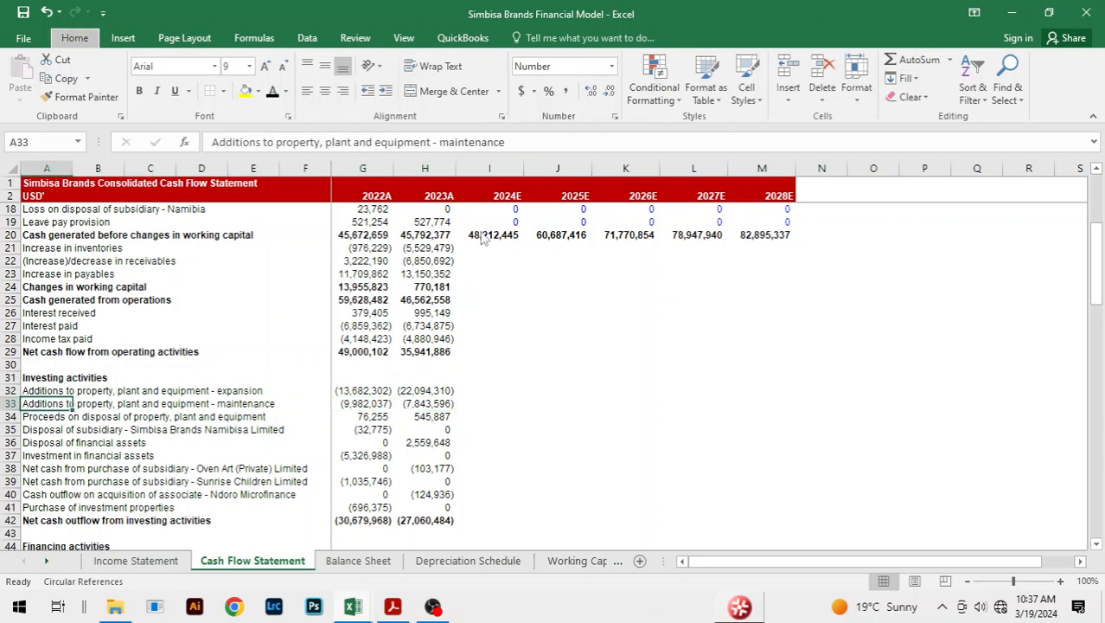
type("ir")
type("Capex as a")
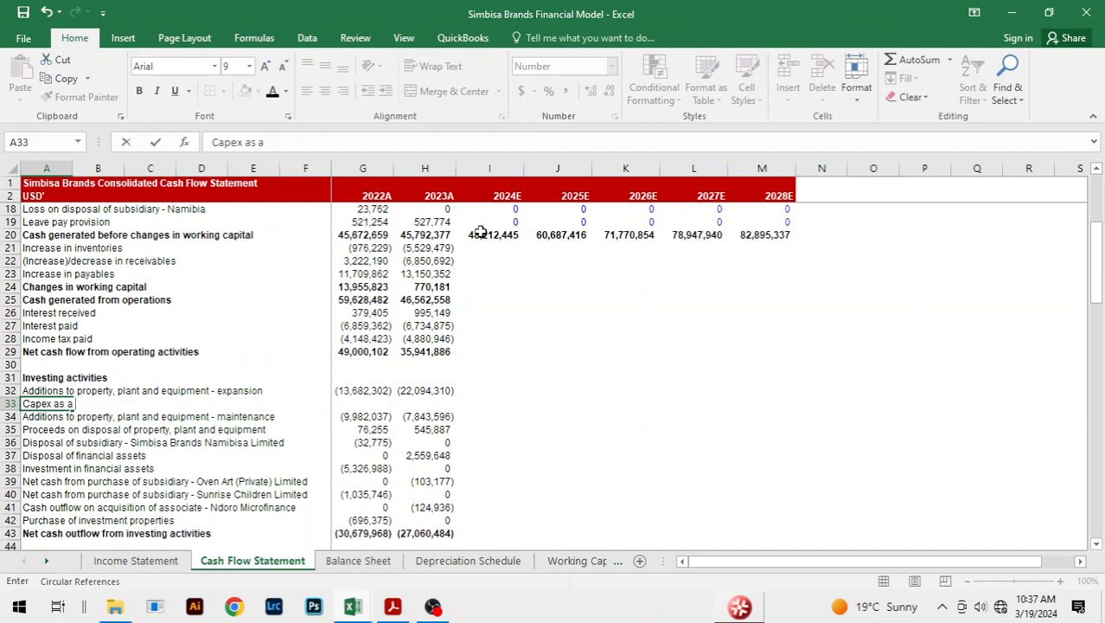
type(" % of revenue")
key("ctrl+Return")
Italicize the Capex as a % of revenue row under expansion additions, from its label through 2028E (A33:M33).
key("shift+Right")
key("shift+Right")
key("shift+Right")
key("shift+Right")
key("shift+Right")
key("shift+Right")
key("shift+Right")
key("shift+Right")
key("shift+Right")
key("shift+Right")
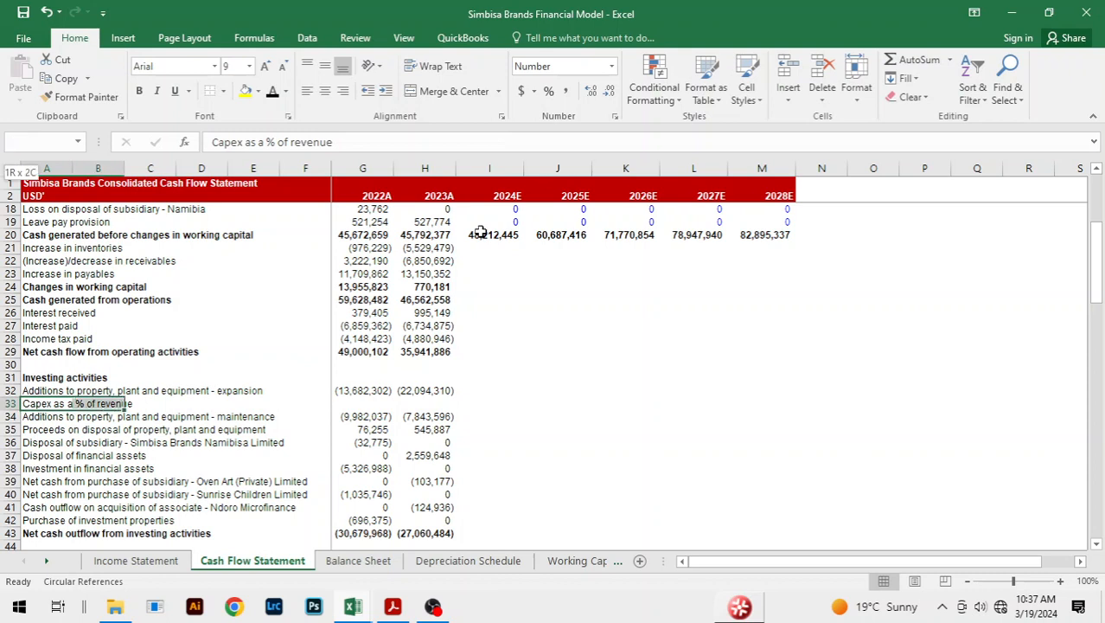
key("shift+Right")
key("shift+Right")
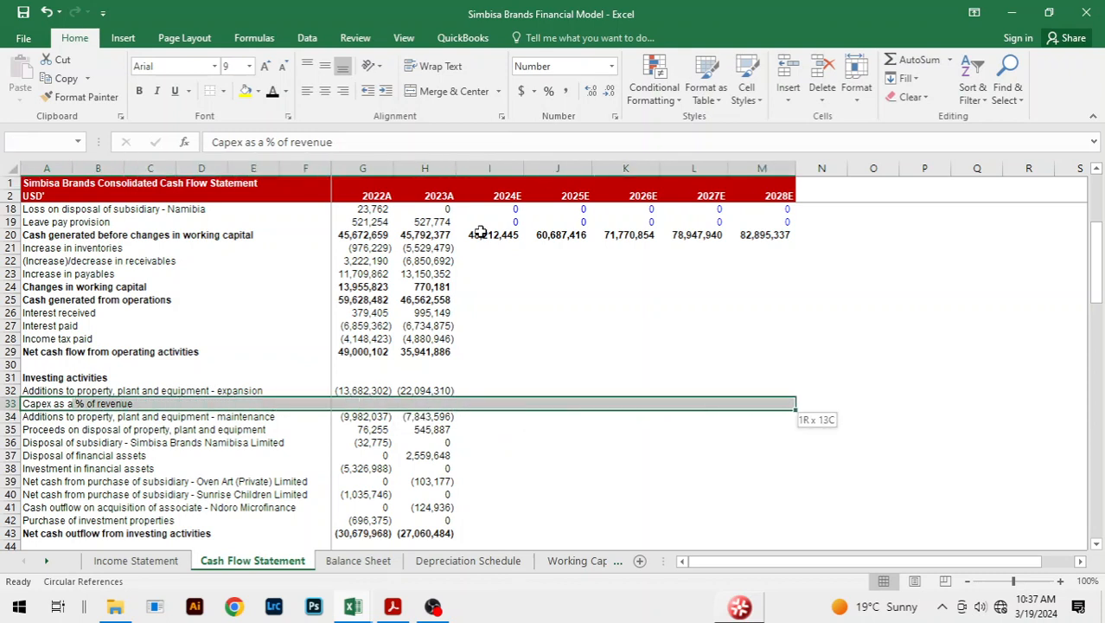
key("ctrl+i")
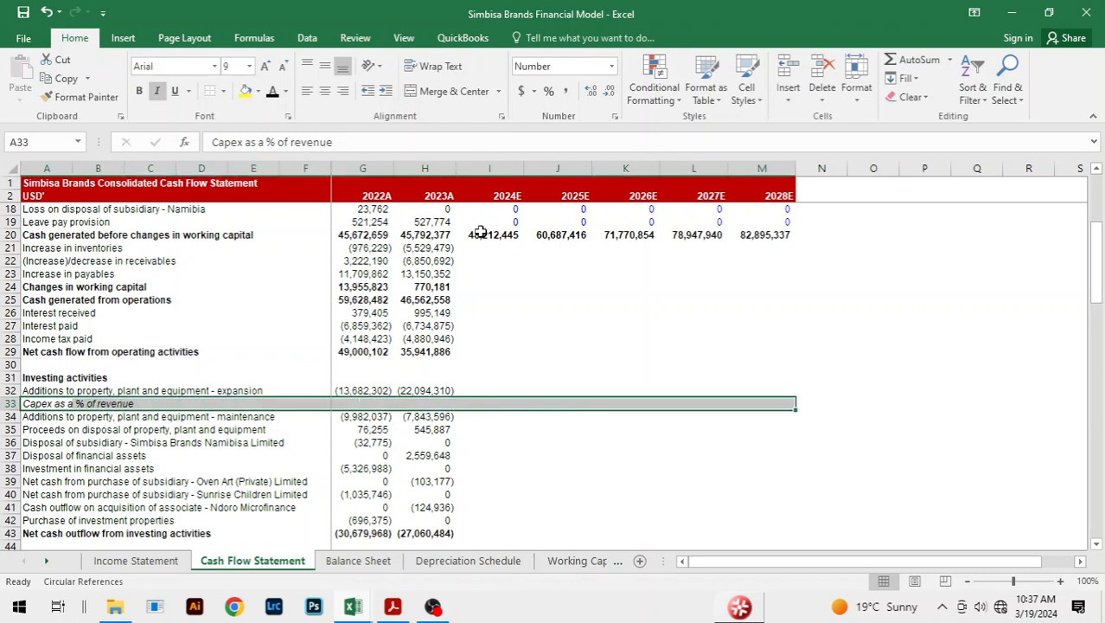
Insert an italic row labelled "Capex as a % of revenue" below Additions to property, plant and equipment - maintenance, formatted through 2028E.
key("Down")
key("Down")
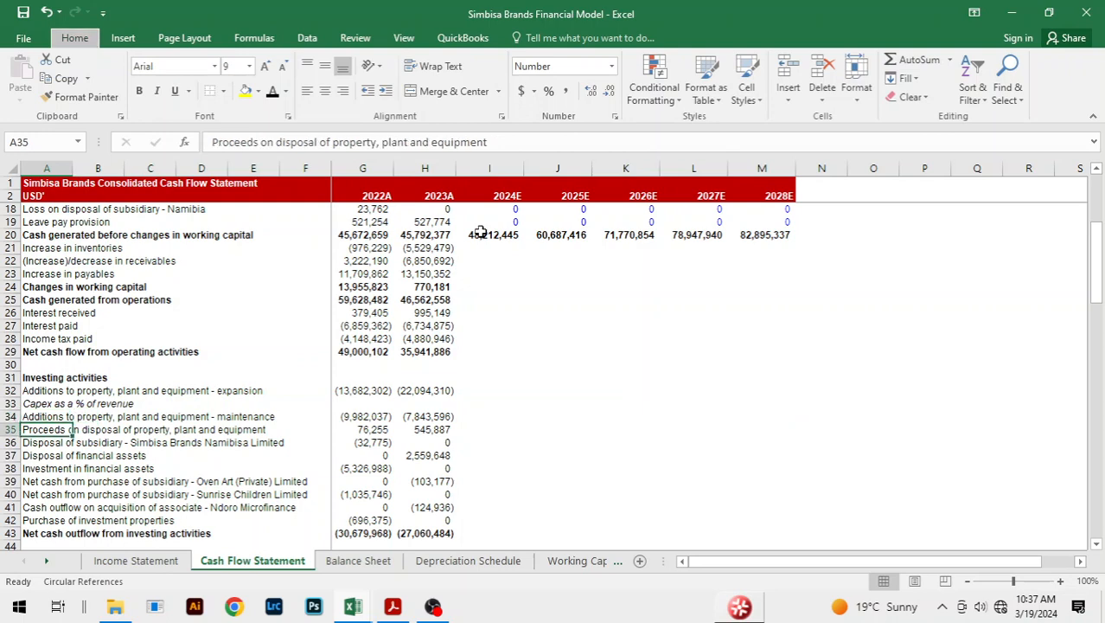
key("ctrl+shift+plus")
type("Capex as ")
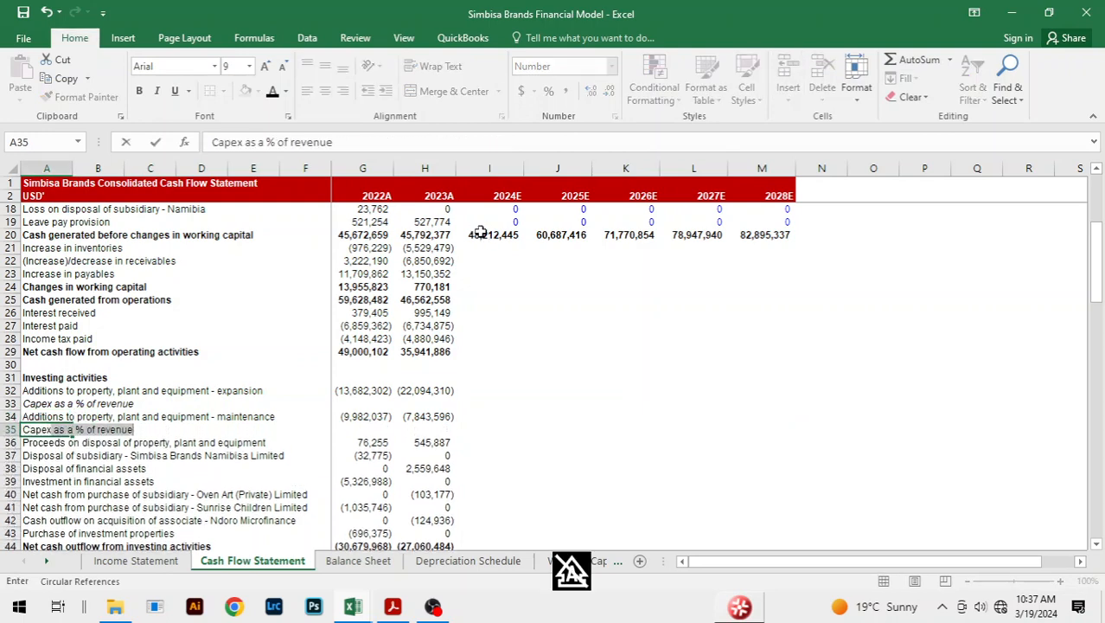
type("a % ")
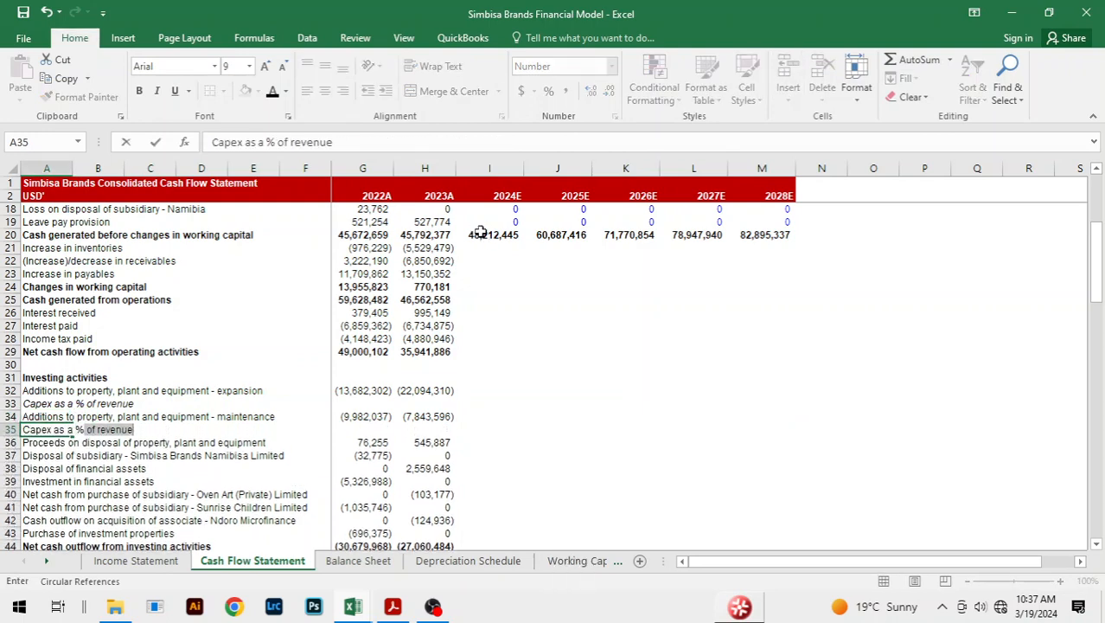
type("of revenue")
key("Return")
left_click_drag(39, 428, 791, 432)
key("ctrl+i")
Calculate 2022A expansion capex as a share of total revenue in G33 with =-G32/'Income Statement'!G9.
key("Up")
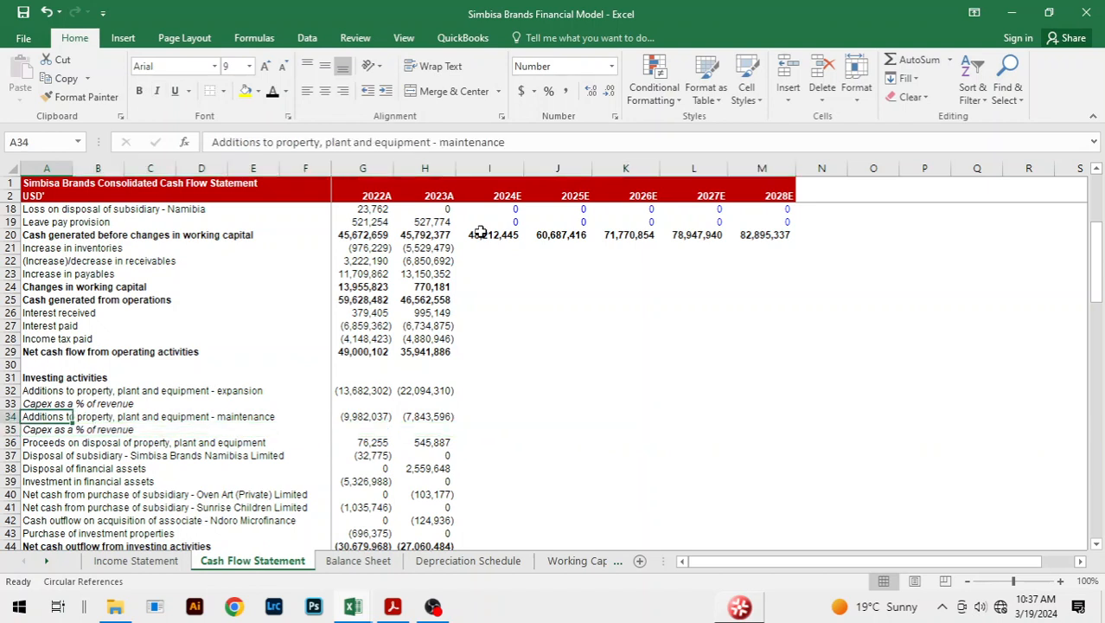
key("Up")
key("Right")
key("Right")
key("Right")
key("Right")
key("Right")
key("Right")
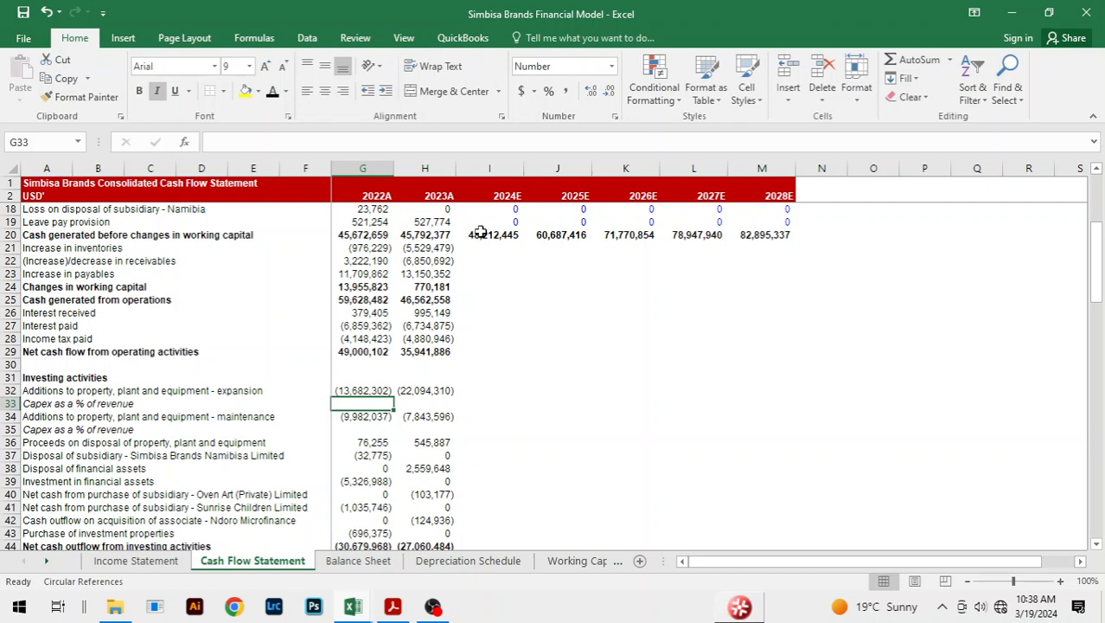
type("=-")
key("Up")
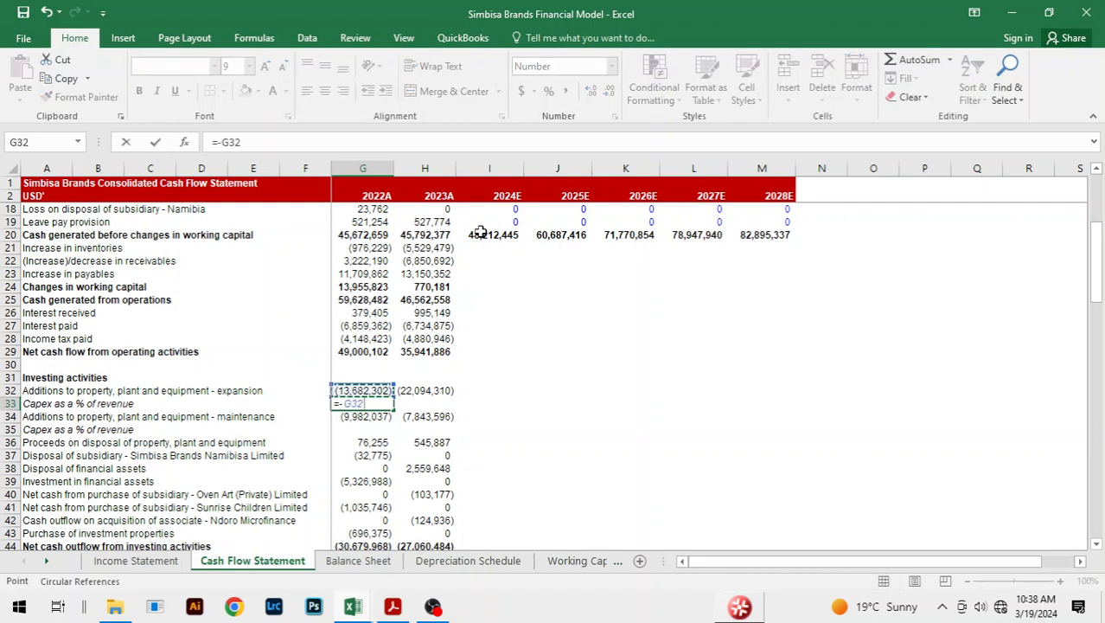
type("/")
key("ctrl+Page_Up")
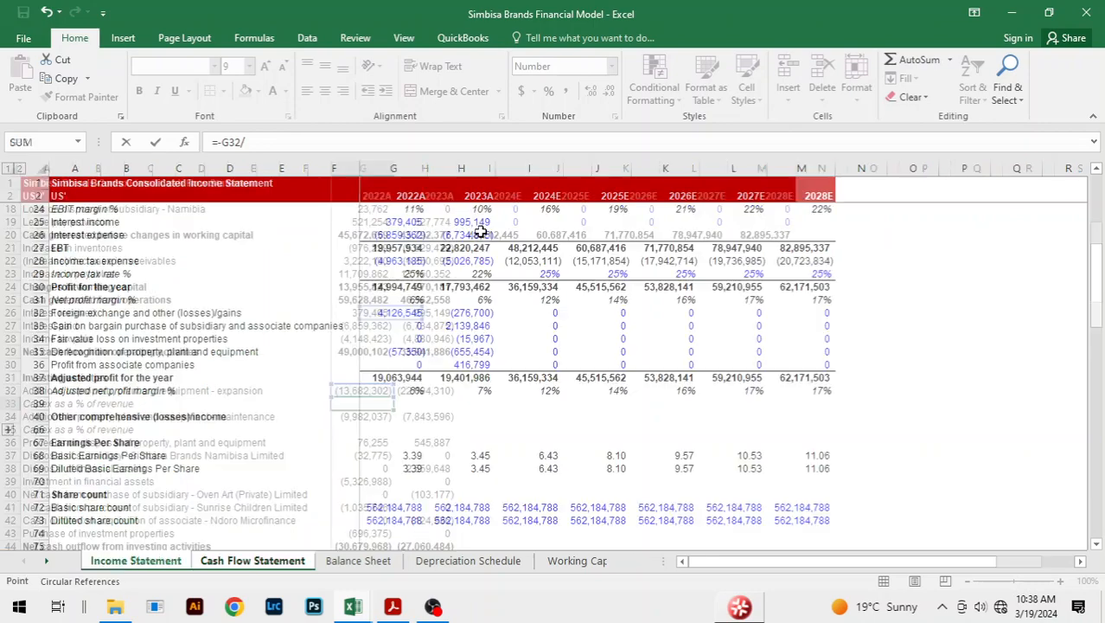
key("Up")
key("Up")
key("Up")
key("Up")
key("Up")
key("Up")
key("Up")
key("Up")
key("Up")
key("Up")
key("Up")
key("Up")
key("Up")
key("Up")
key("Up")
key("Up")
key("Up")
key("Up")
key("Up")
key("Up")
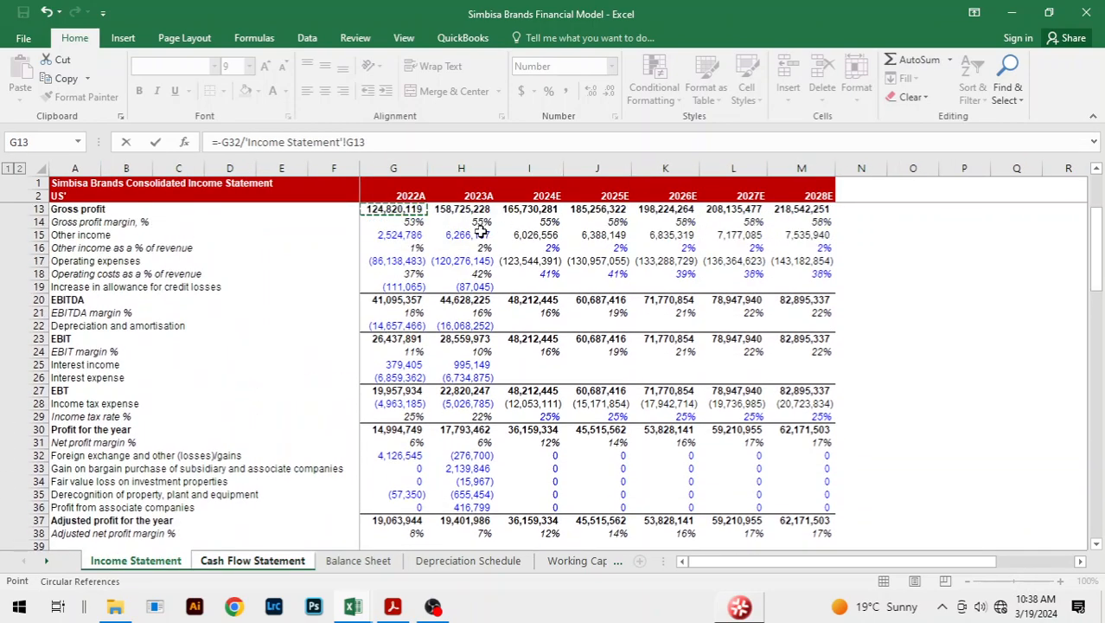
key("Down")
key("Down")
key("Down")
key("Down")
key("Down")
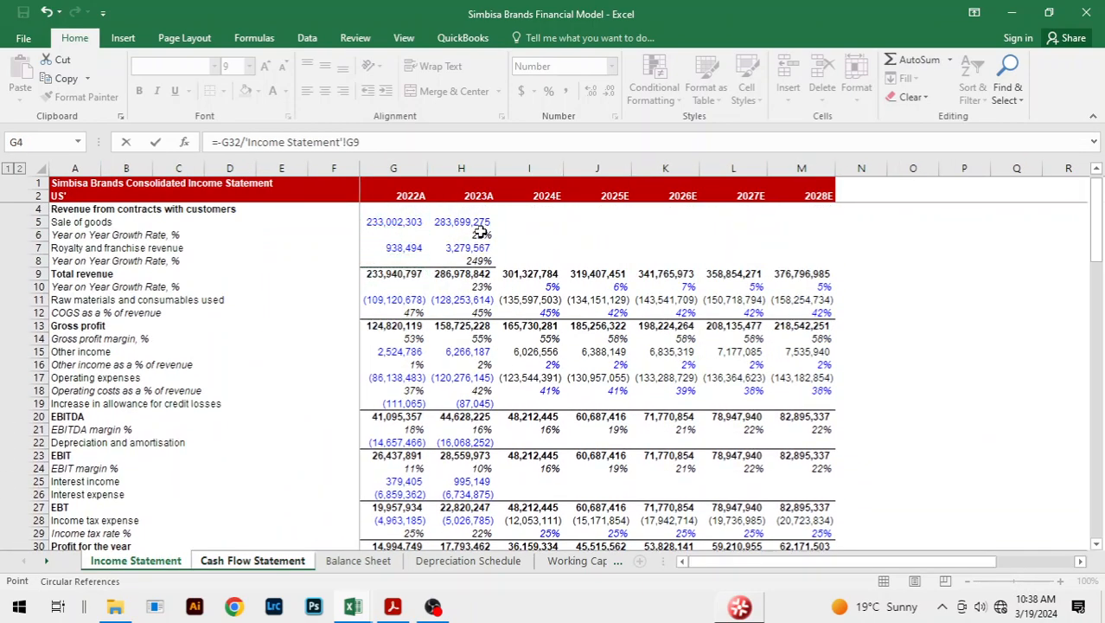
key("Return")
Extend the expansion capex ratio to 2023A and format G33:H33 as percentages.
key("shift+Right")
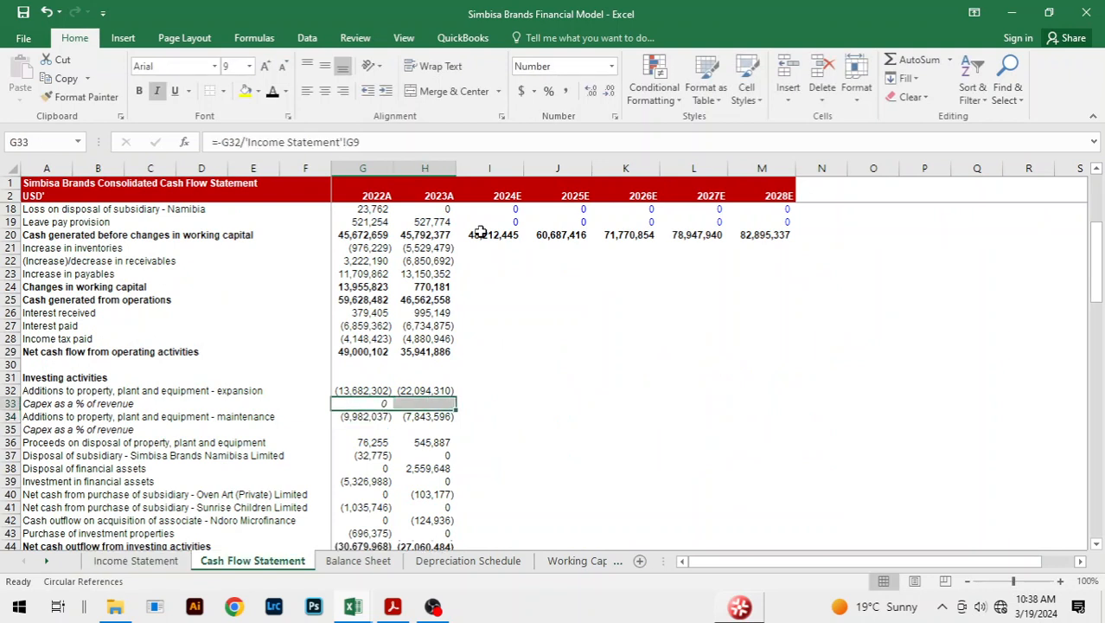
key("ctrl+r")
key("alt")
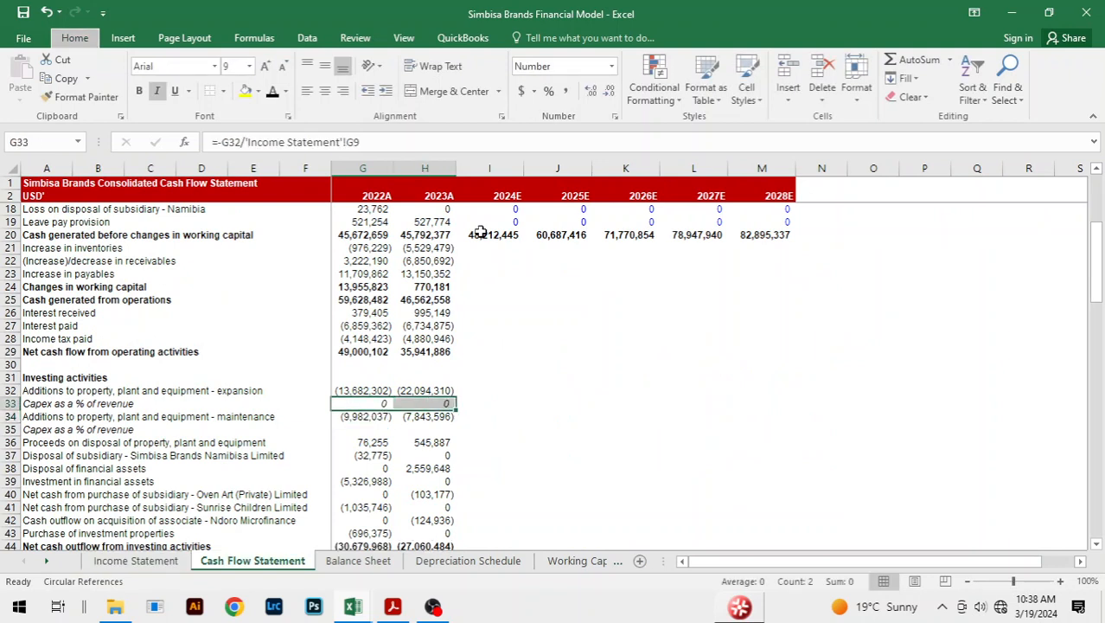
key("h")
key("p")
Calculate 2022A maintenance capex as a share of total revenue in G35 with =-G34/'Income Statement'!G9.
key("Down")
key("Down")
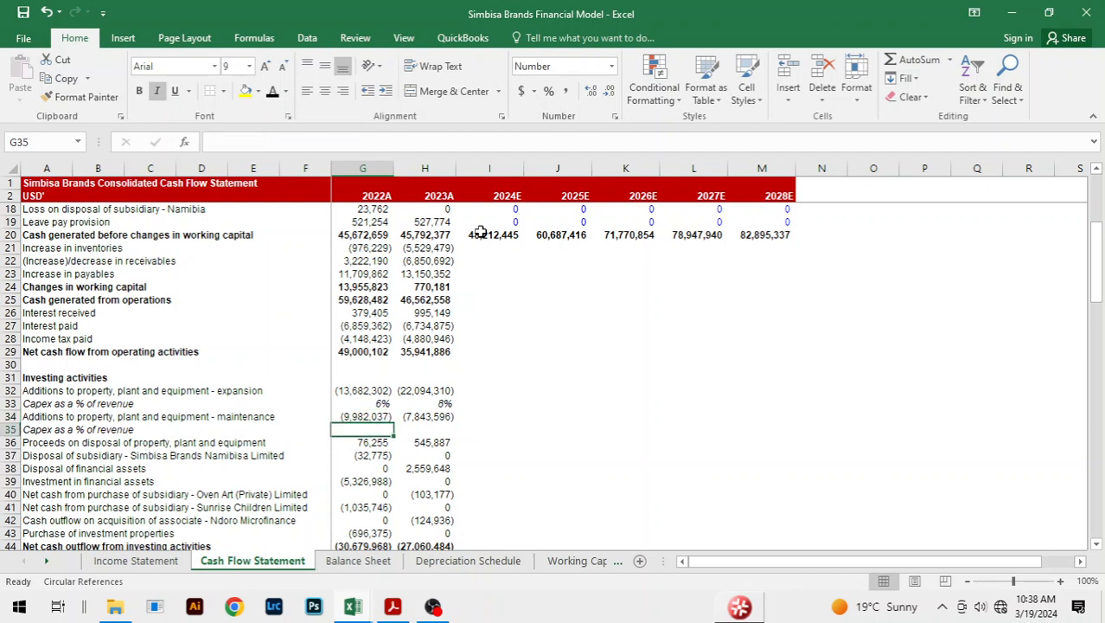
type("=-")
key("Up")
type("/")
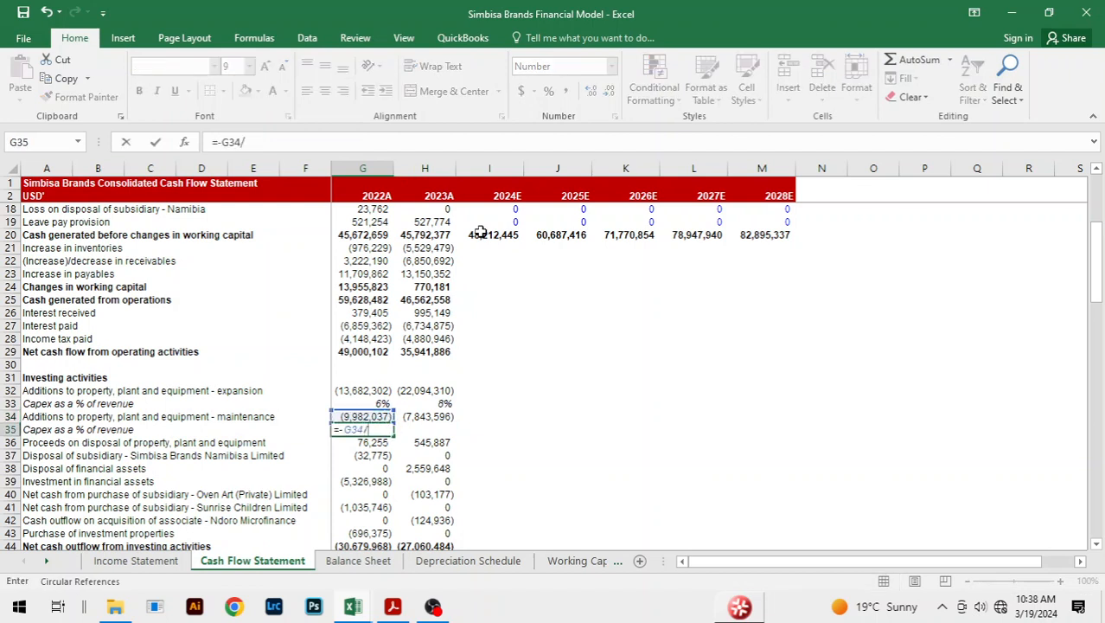
key("ctrl+Page_Up")
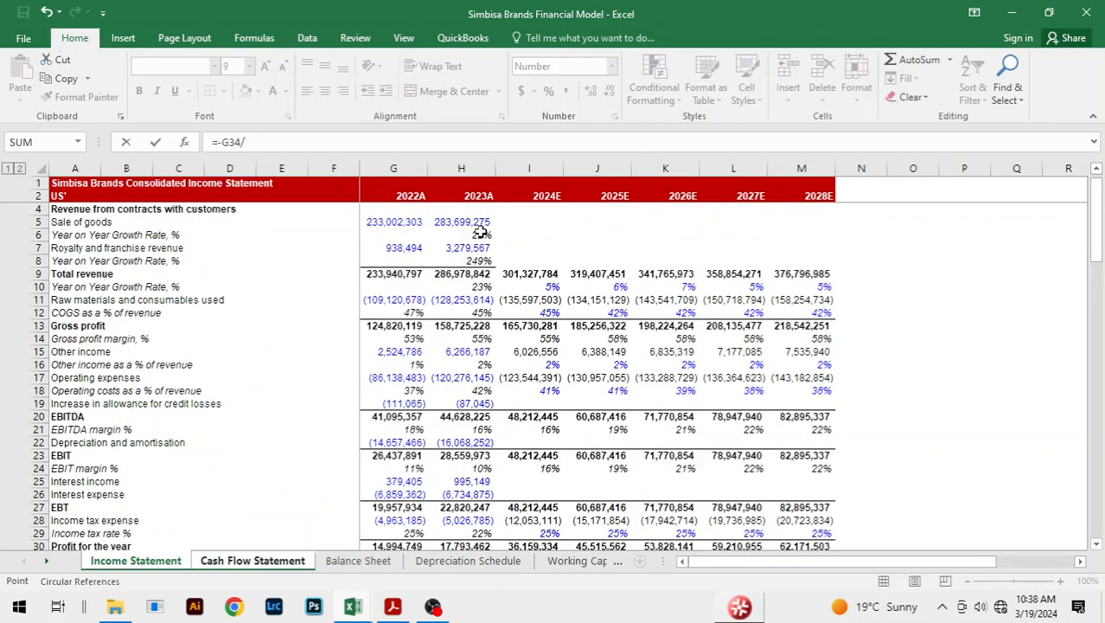
key("Down")
key("Down")
key("Down")
key("Down")
key("Down")
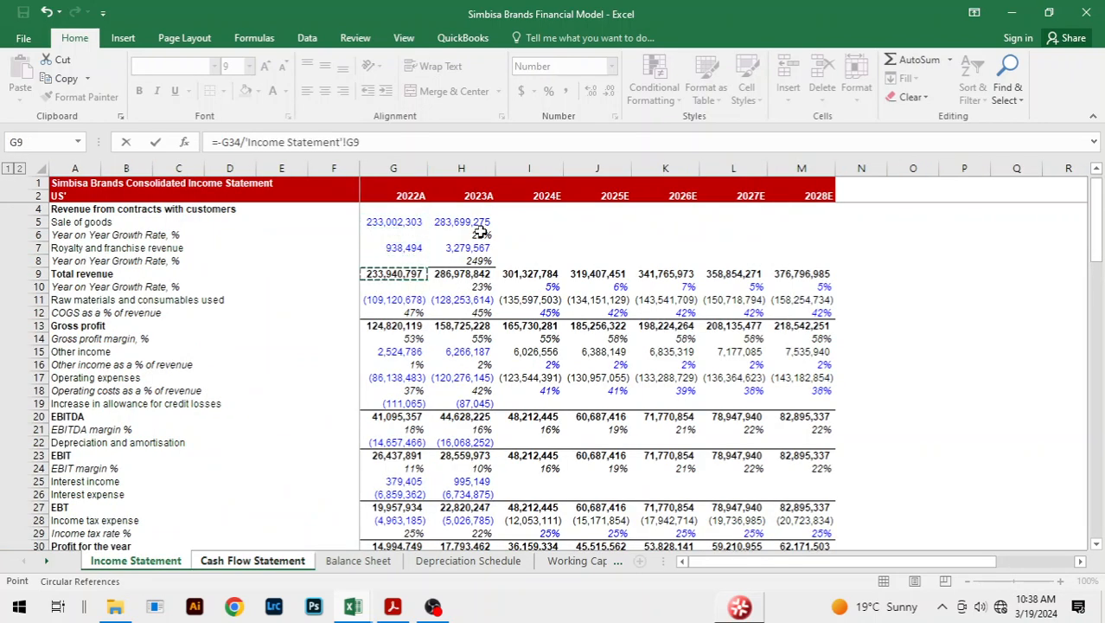
key("Return")
Extend the maintenance capex ratio to 2023A and format G35:H35 as percentages.
key("Up")
key("shift+Right")
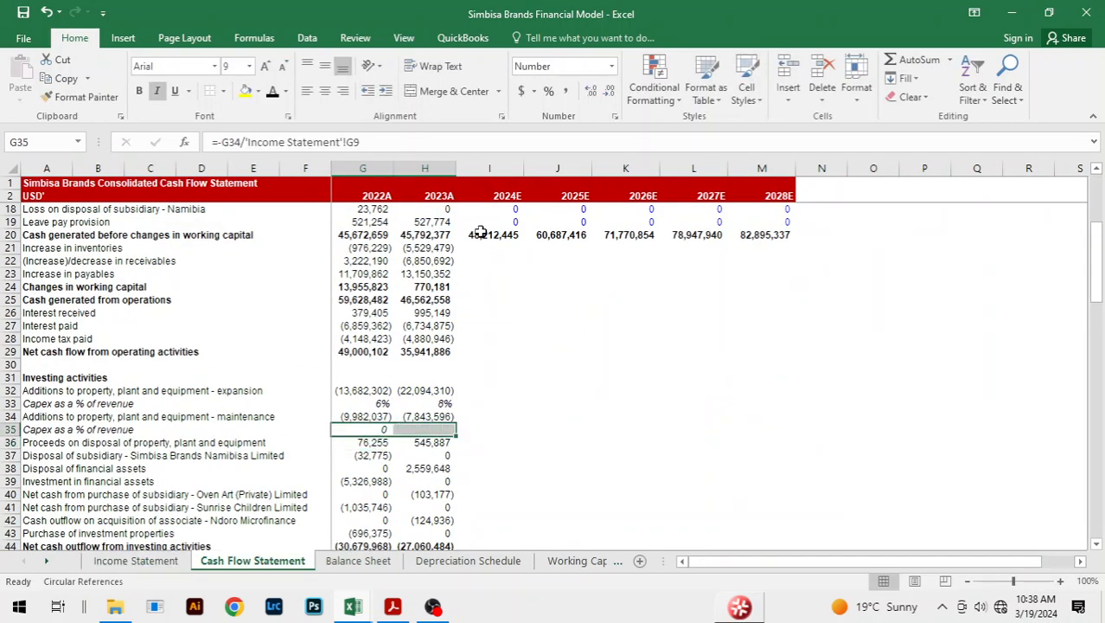
key("ctrl+r")
key("alt")
key("h")
key("p")
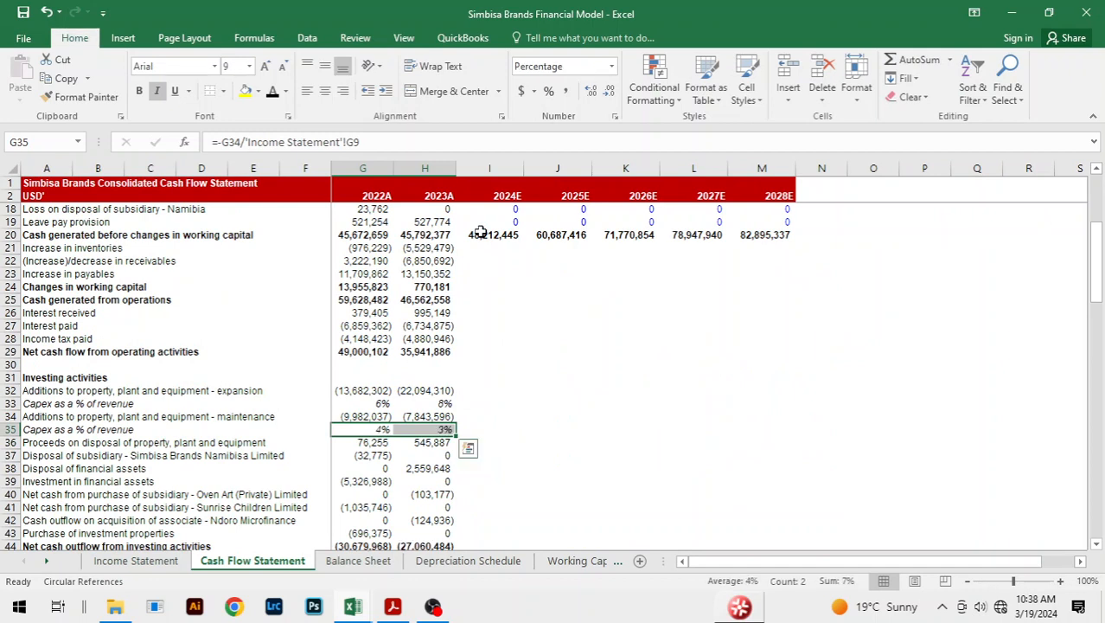
key("Down")
key("Up")
key("Up")
key("Up")
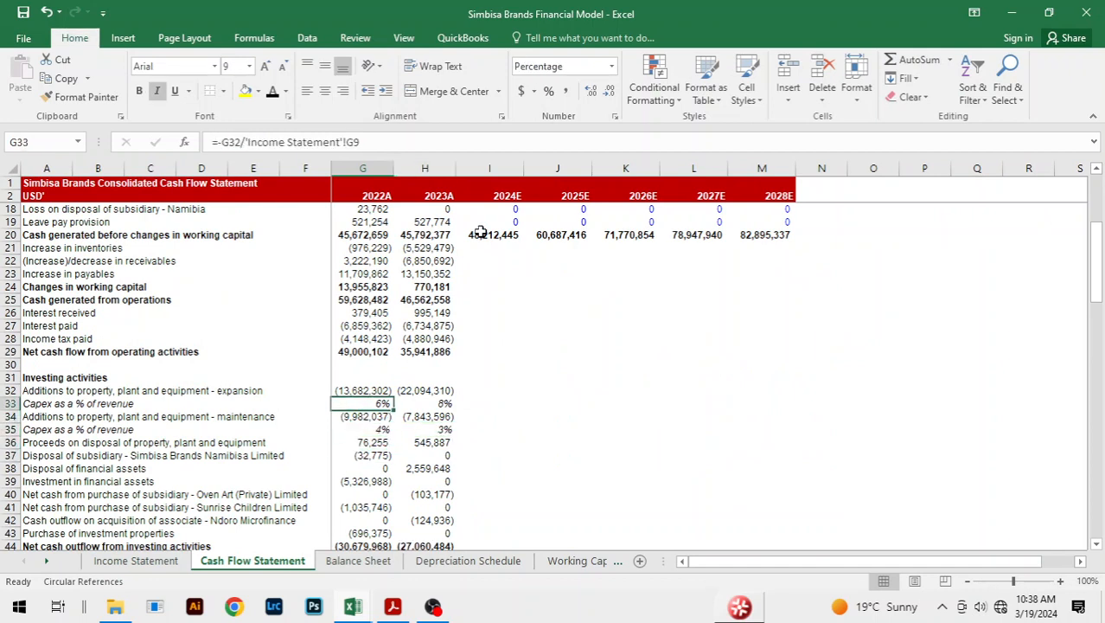
key("Right")
key("Right")
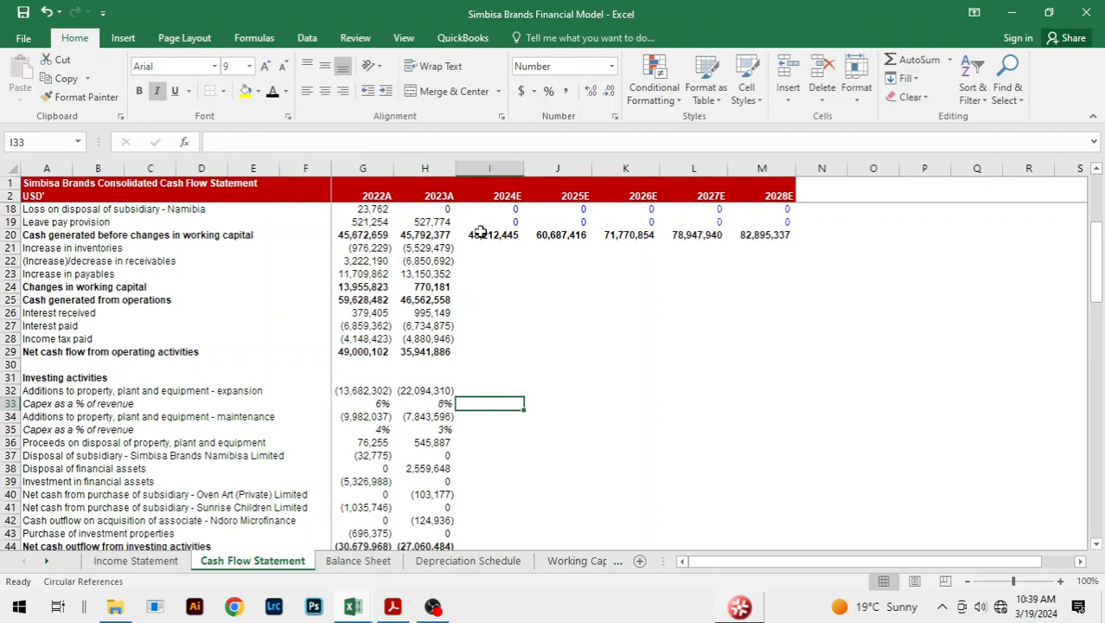
key("Left")
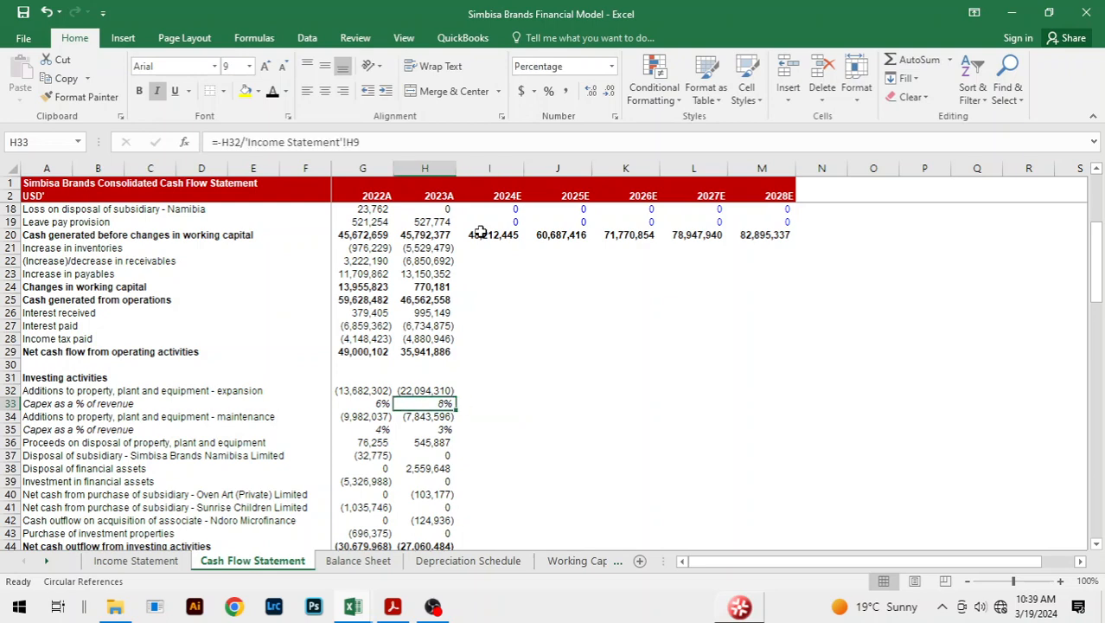
Color the 2022A and 2023A operating figures from Profit before tax to Leave pay provision (G5:H19) blue.
key("Up")
key("Up")
key("Up")
key("Up")
key("Up")
key("Up")
key("Up")
key("Up")
key("Up")
key("Up")
key("Up")
key("Up")
key("Up")
key("Up")
key("Up")
key("Up")
key("Up")
key("Up")
key("Up")
key("Up")
key("Up")
key("Up")
key("Up")
key("Up")
key("Up")
key("Up")
key("Up")
key("Up")
key("Up")
key("Up")
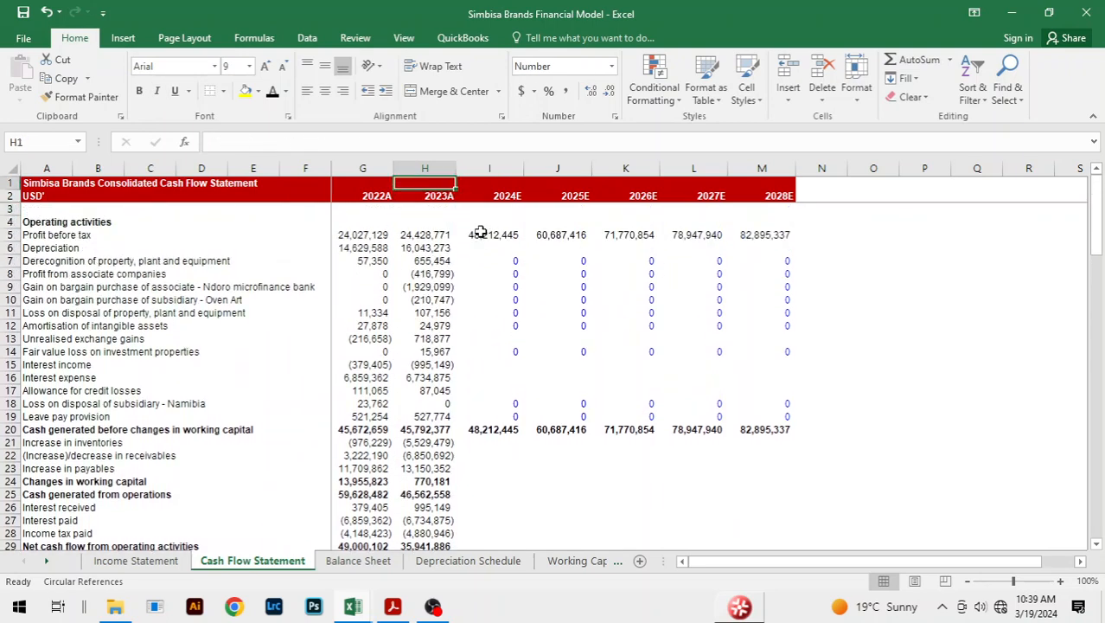
key("Down")
key("Down")
key("Down")
key("Left")
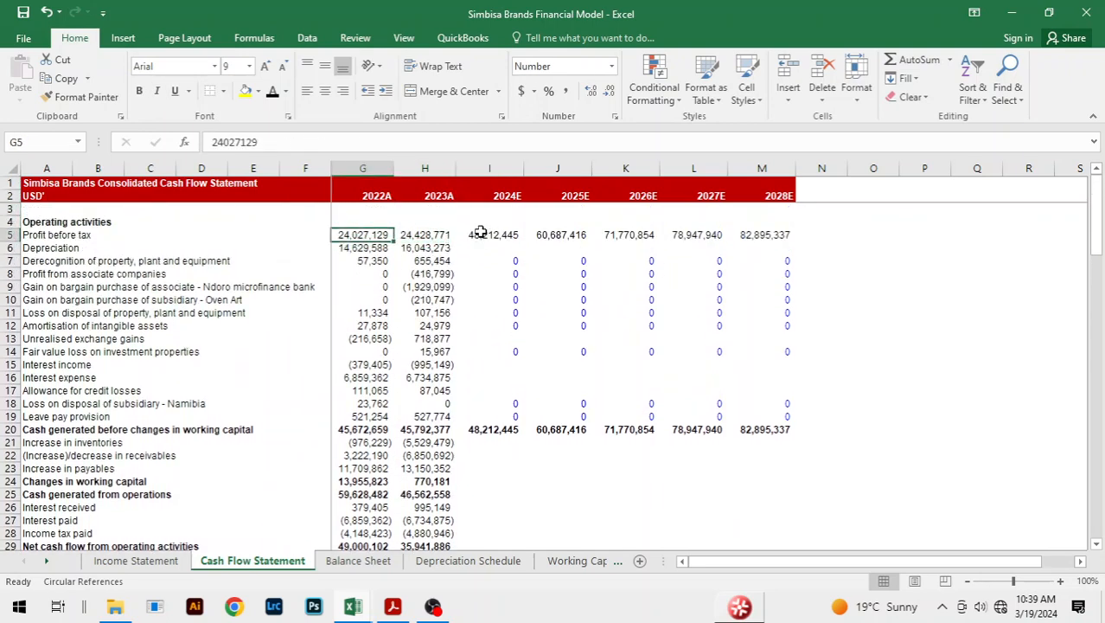
key("shift+Down")
key("shift+Down")
key("shift+Down")
key("shift+Down")
key("shift+Down")
key("shift+Down")
key("shift+Down")
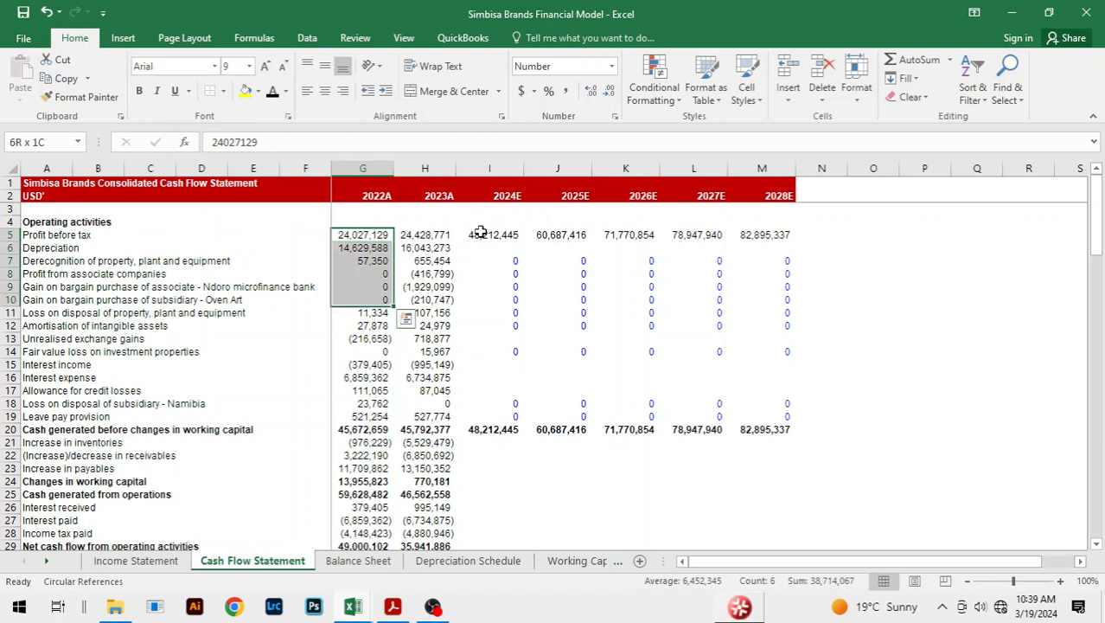
key("shift+Right")
key("shift+Down")
key("shift+Down")
key("shift+Down")
key("shift+Down")
key("shift+Down")
key("shift+Down")
key("shift+Down")
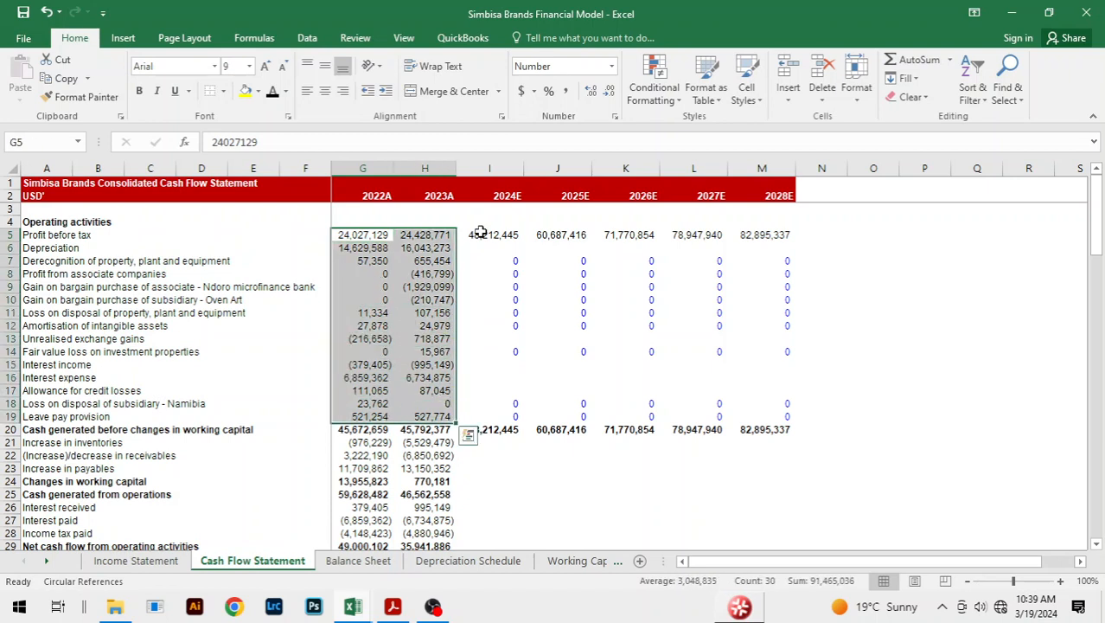
key("alt+h")
key("f")
key("c")
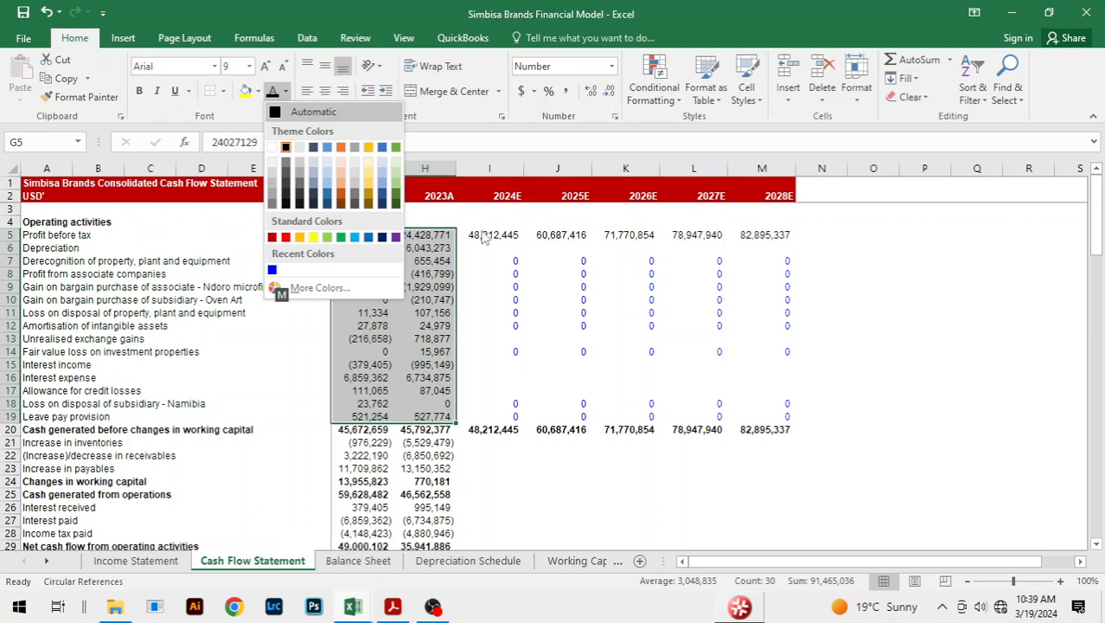
left_click(272, 271)
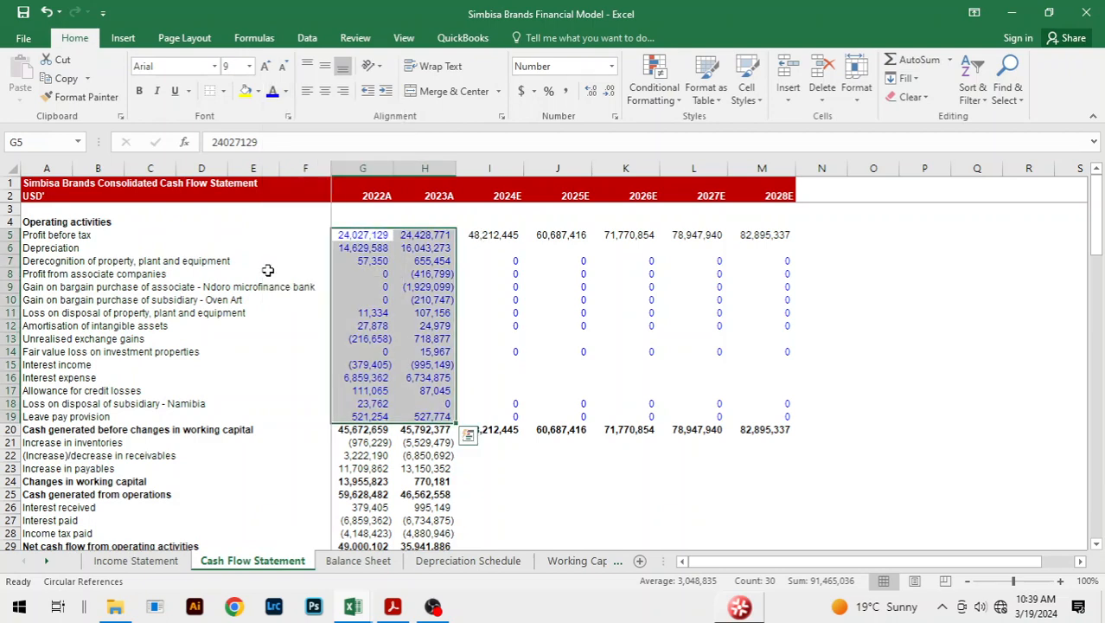
Copy only the formats of G5:H19 onto the 2022A and 2023A inventories, receivables and payables figures (G21:H23).
key("ctrl+c")
key("Down")
key("Down")
key("Down")
key("Down")
key("Down")
key("Down")
key("Down")
key("Down")
key("Down")
key("Down")
key("Down")
key("Down")
key("Down")
key("Down")
key("Down")
key("Down")
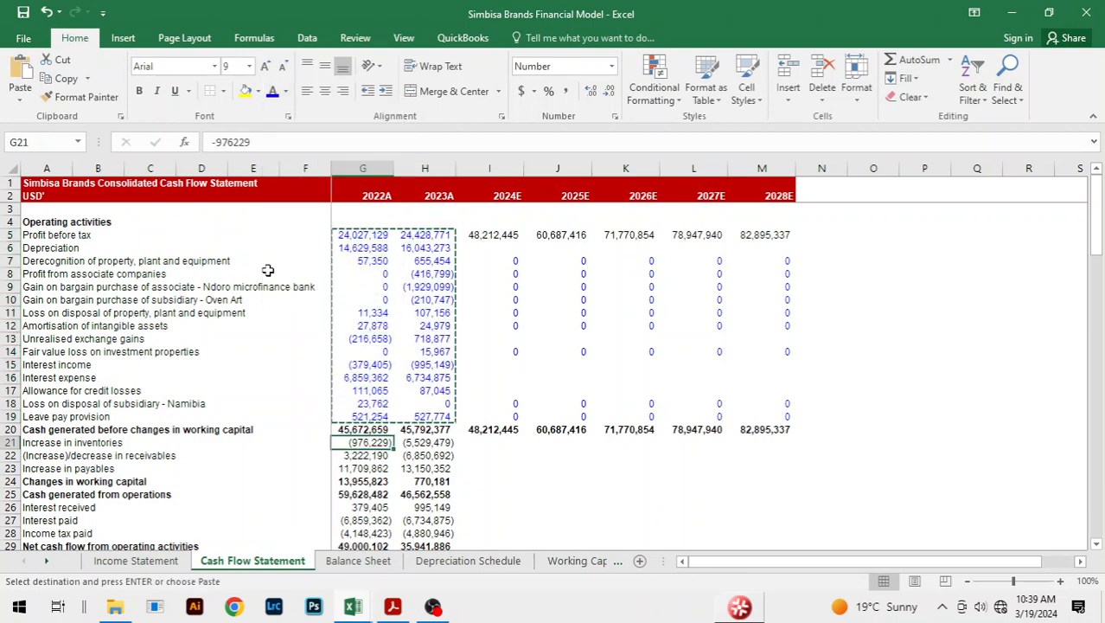
key("shift+Down")
key("shift+Down")
key("shift+Right")
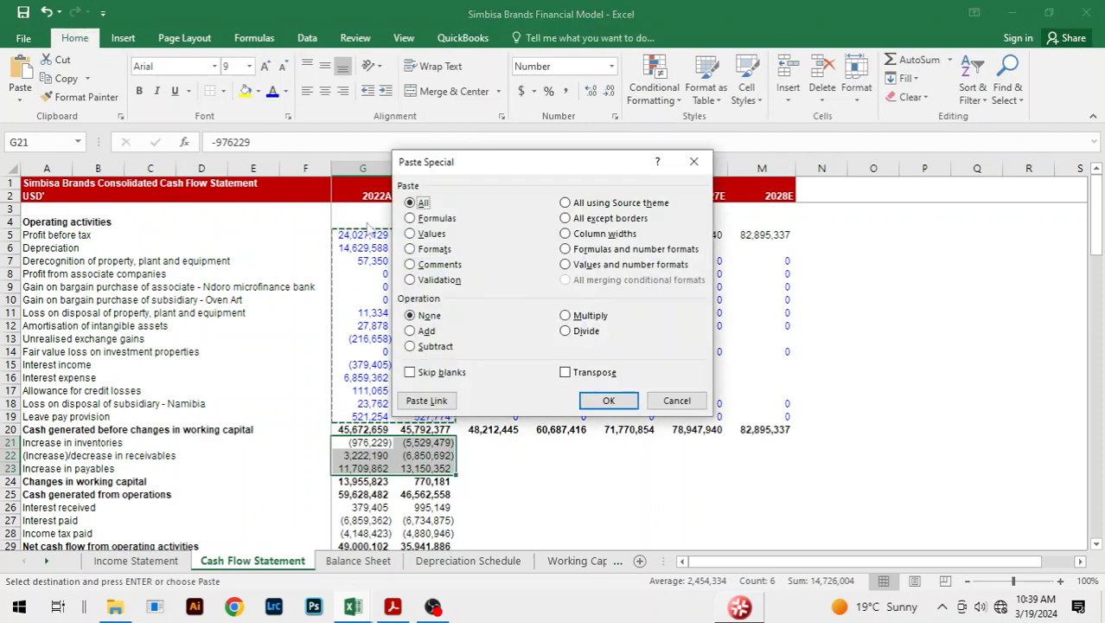
left_click(411, 249)
left_click(601, 401)
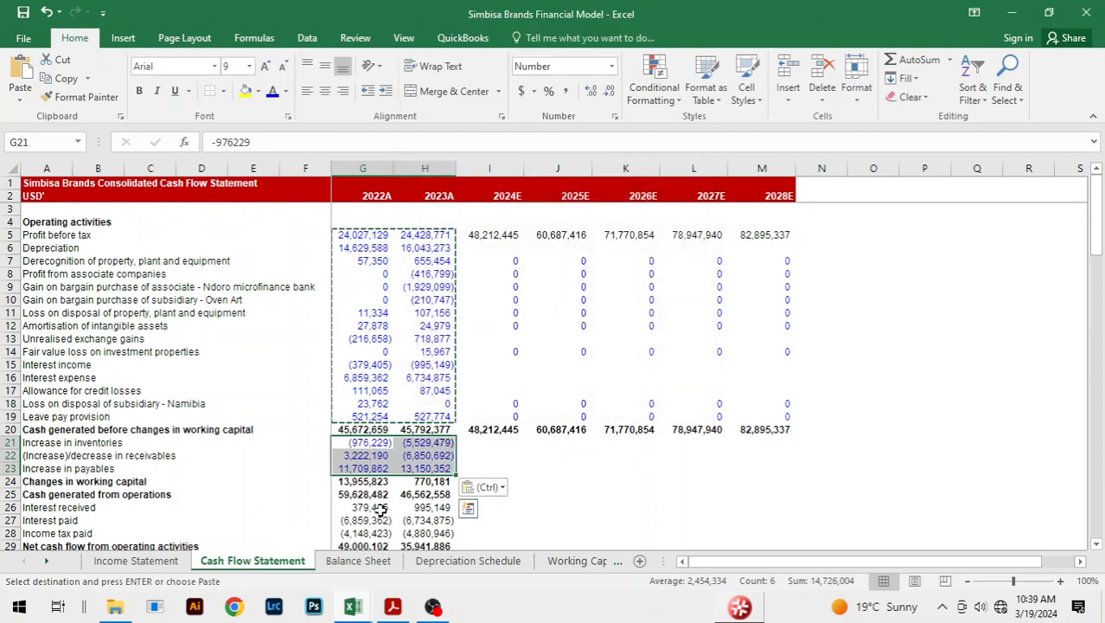
Copy only the formats of G5:H19 onto the interest received, interest paid and income tax paid figures (G26:H28).
left_click_drag(370, 508, 370, 527)
key("shift+Right")
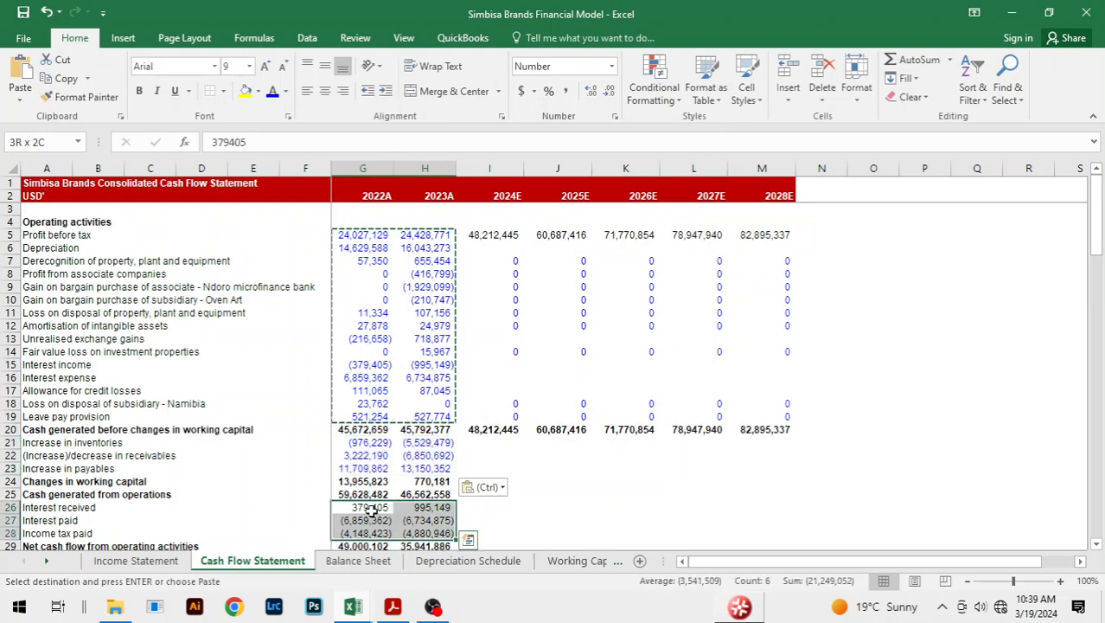
Apply the same copied blue formats to the 2022A and 2023A expansion and maintenance capex figures (G32:H32 and G34:H34).
key("Down")
key("Down")
key("Down")
key("Down")
key("Down")
key("Down")
key("Down")
key("Down")
key("Down")
key("Down")
key("Down")
key("Down")
key("Down")
key("Down")
key("Down")
key("Down")
key("Down")
key("Down")
key("Down")
key("Down")
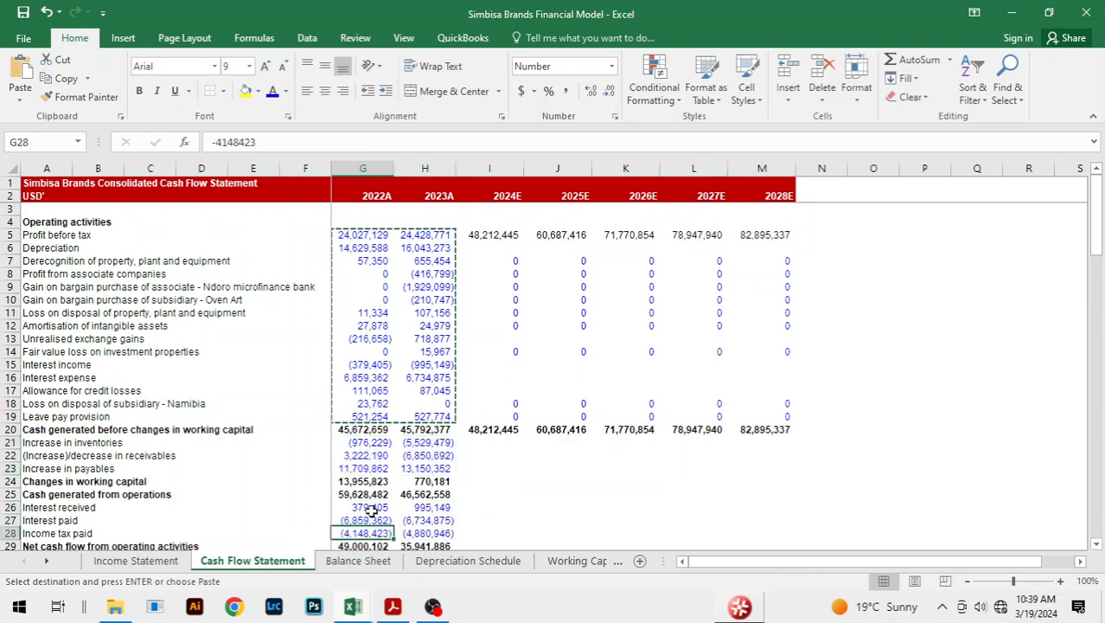
key("Up")
key("Up")
key("Up")
key("Up")
key("Up")
key("Up")
key("Up")
key("Up")
key("Up")
key("Up")
key("Up")
key("Up")
key("Up")
key("Up")
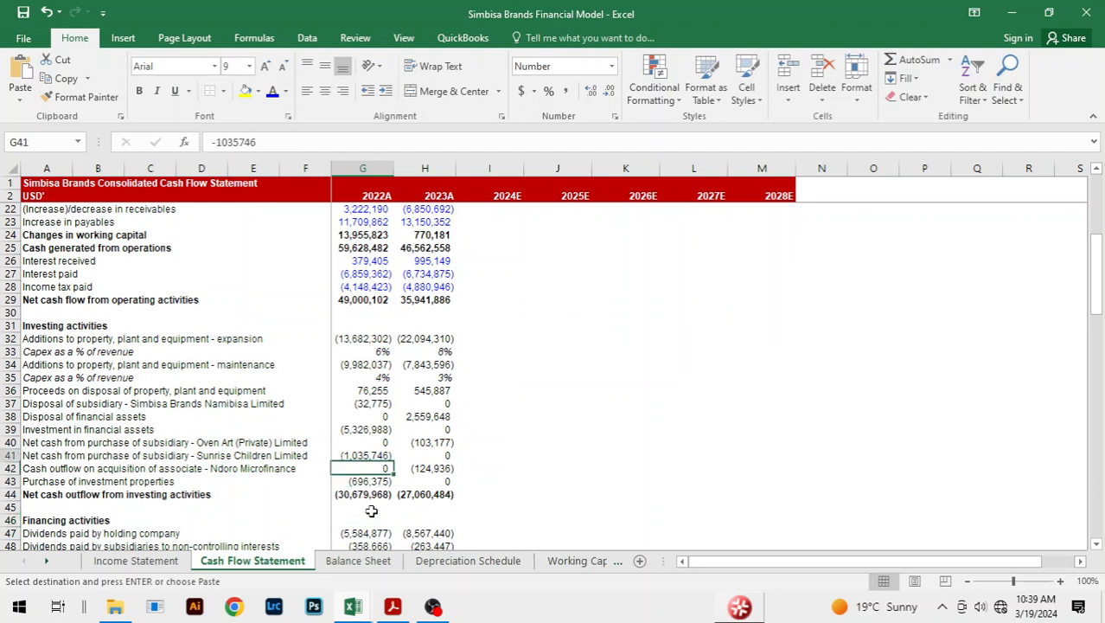
key("shift+Right")
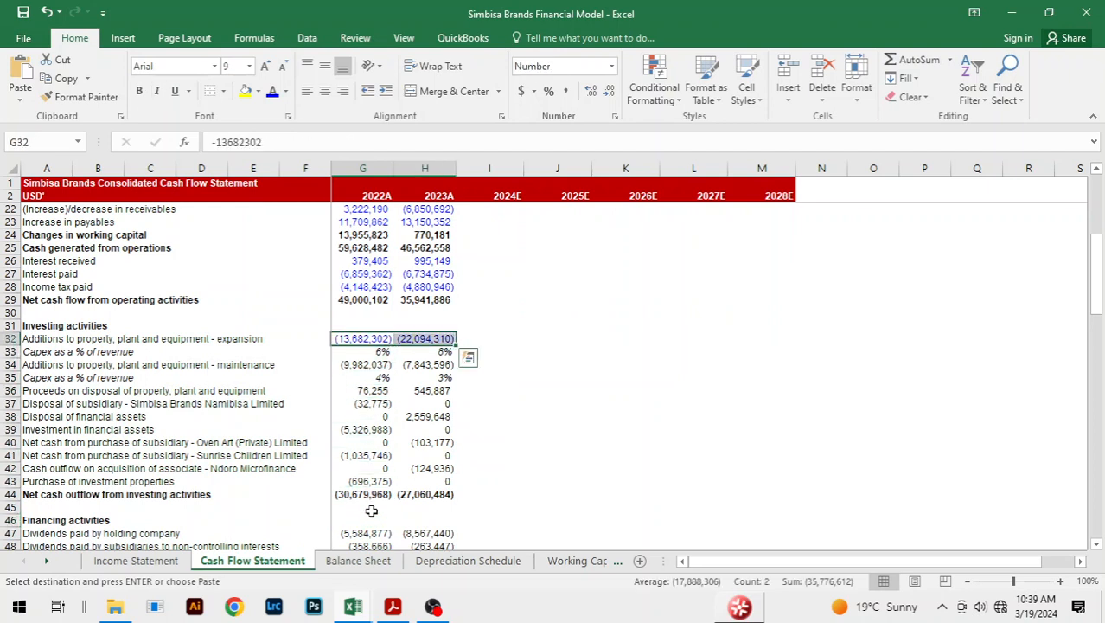
key("Down")
key("Down")
key("shift+Right")
Apply the copied formats to the remaining historical investing figures, from Proceeds on disposal of property to Purchase of investment properties (G36:H43).
key("Down")
key("Down")
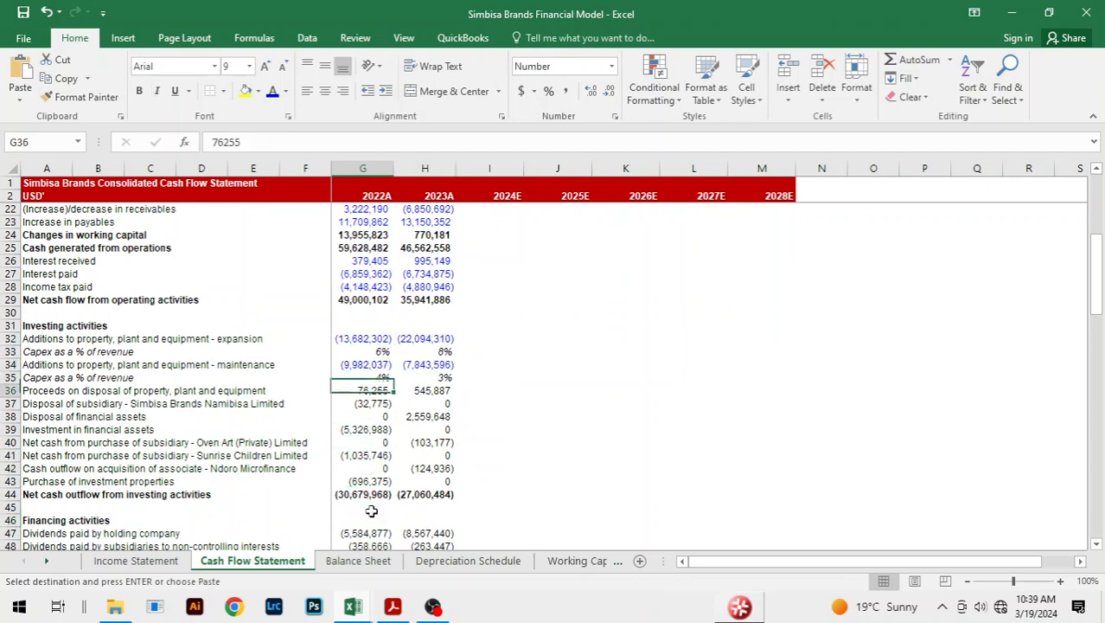
key("shift+Right")
key("shift+Down")
key("shift+Down")
key("shift+Down")
key("shift+Down")
key("shift+Down")
key("shift+Down")
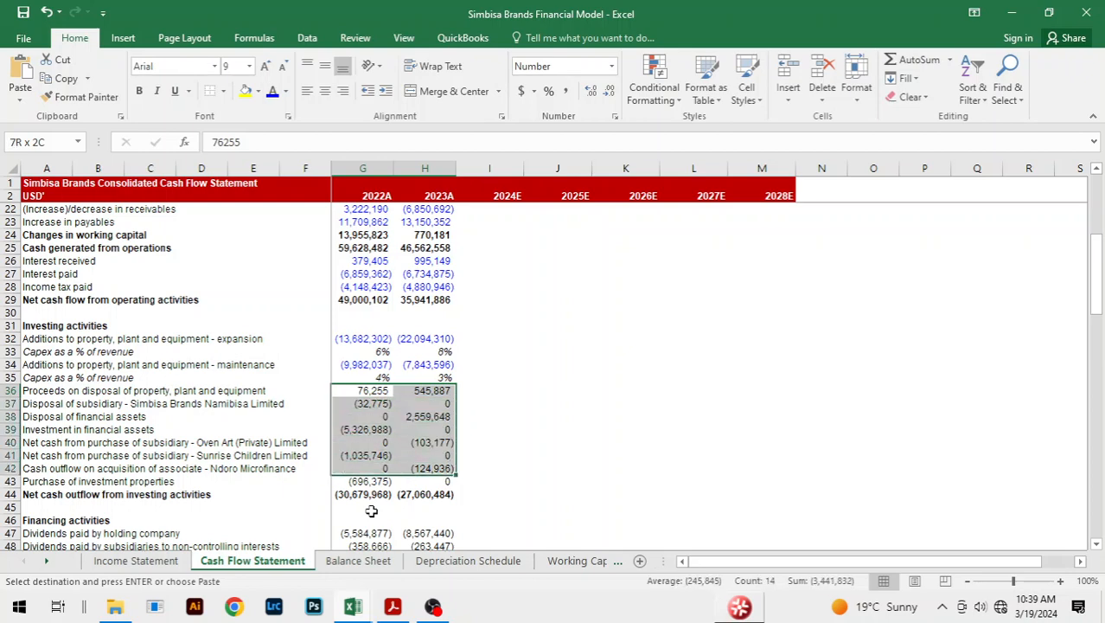
Apply the copied formats to the 2022A and 2023A financing figures from Dividends paid by holding company to Purchase of additional interest (G47:H52).
key("Down")
key("Down")
key("Down")
key("Down")
key("Down")
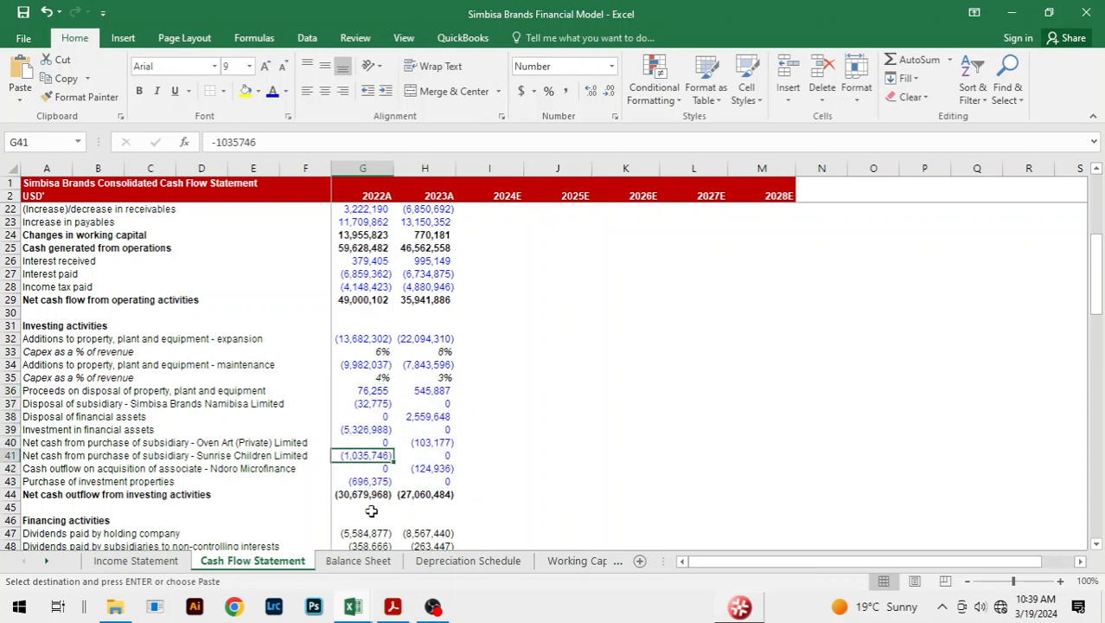
key("Down")
key("Down")
key("Down")
key("Down")
key("Down")
key("Down")
key("Down")
key("Down")
key("Down")
key("Down")
key("Down")
key("Down")
key("Up")
key("Up")
key("Up")
key("Up")
key("Up")
key("Up")
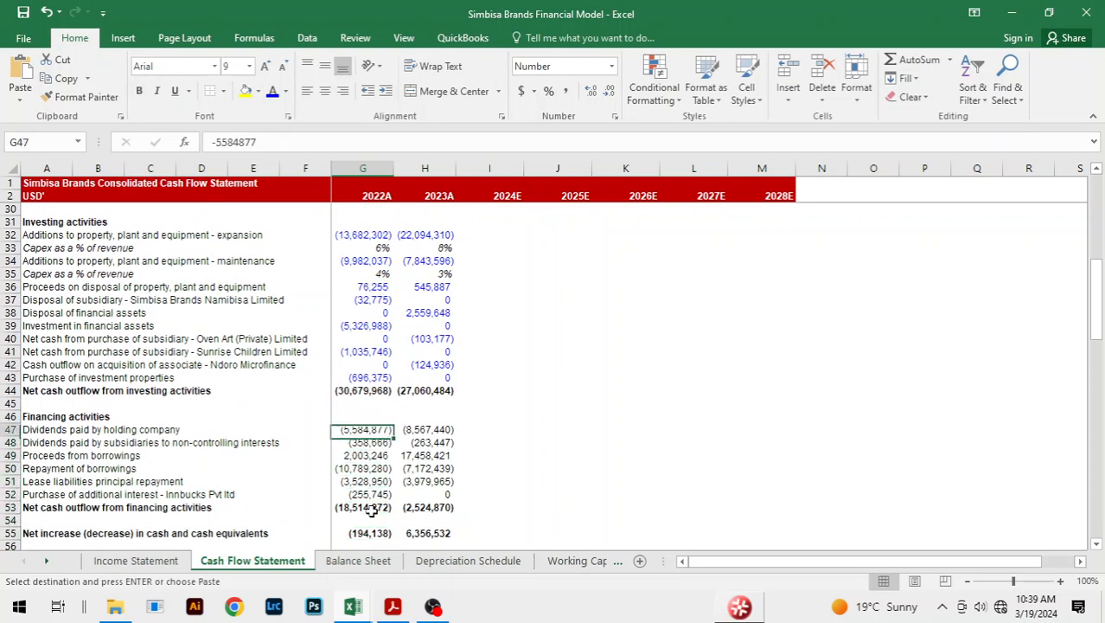
key("shift+Right")
key("shift+Down")
key("shift+Down")
key("shift+Down")
key("shift+Down")
key("shift+Down")
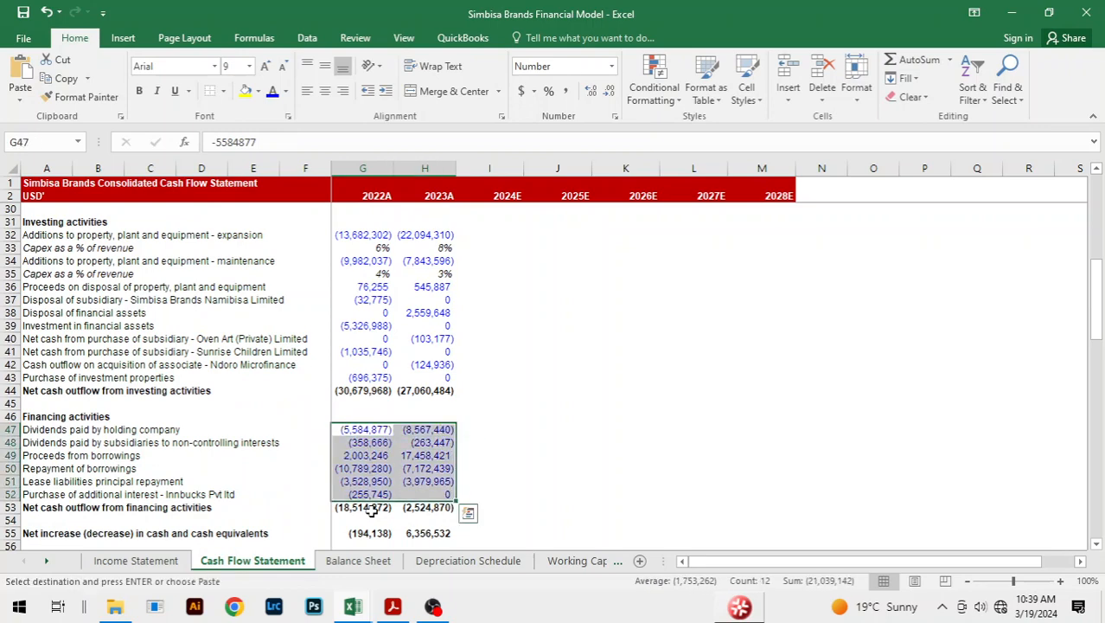
Apply the copied formats to the 2022A and 2023A Cash flow before debt paydown figures (G58:H58) and end the format copying.
key("Down")
key("Down")
key("Down")
key("Down")
key("Down")
key("Down")
key("Down")
key("Down")
key("Down")
key("Down")
key("Down")
key("Down")
key("Down")
key("Down")
key("Down")
key("Down")
key("Up")
key("Up")
key("Up")
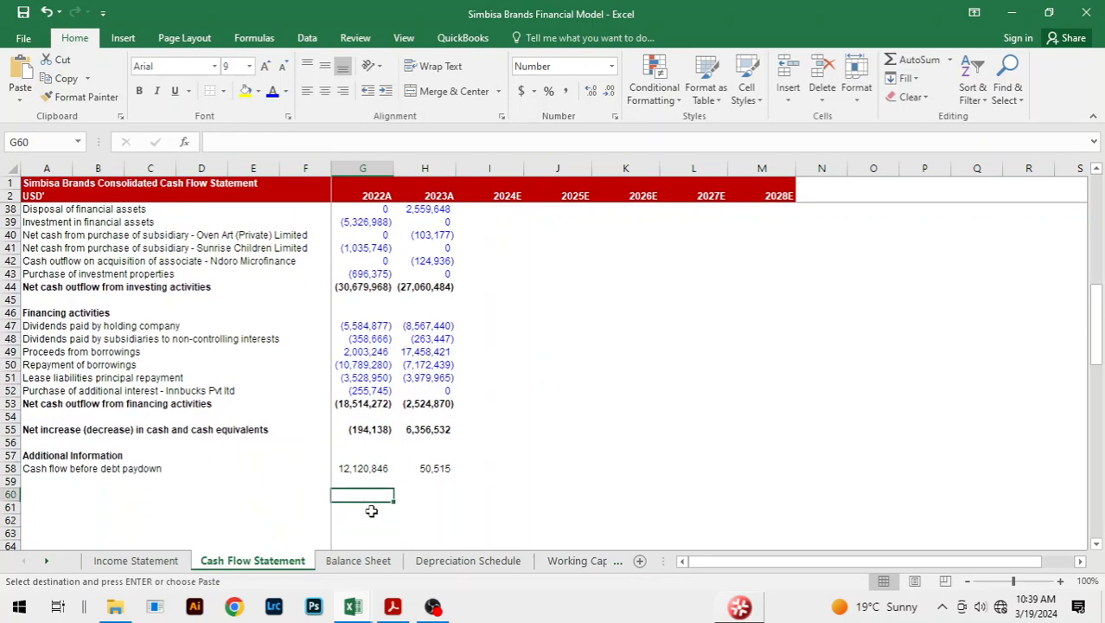
key("Up")
key("Up")
key("shift+Right")
key("Up")
key("Up")
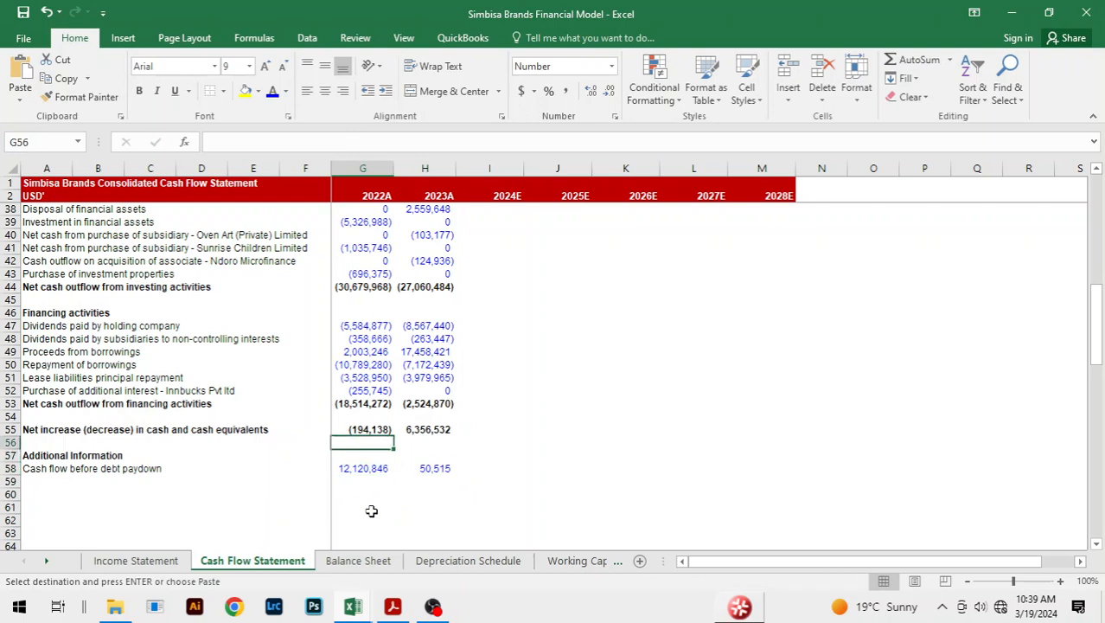
key("Up")
key("Up")
key("Up")
key("Up")
key("Up")
key("Up")
key("Up")
key("Up")
key("Up")
key("Escape")
key("Up")
key("Up")
key("Up")
key("Up")
key("Up")
key("Up")
key("Up")
key("Up")
key("Up")
key("Up")
key("Up")
key("Up")
key("Up")
key("Up")
key("Up")
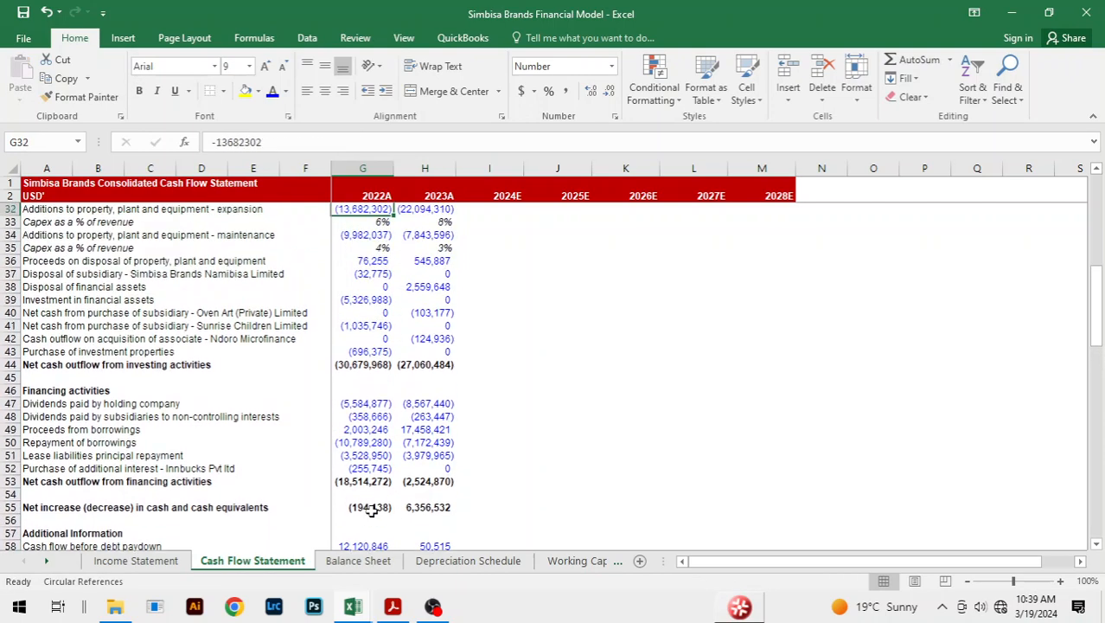
Review the 2022A and 2023A operating and investing figures in the cash flow statement.
key("Up")
key("Up")
key("Up")
key("Up")
key("Up")
key("Up")
key("Up")
key("Up")
key("Up")
key("Up")
key("Up")
key("Up")
key("Up")
key("Up")
key("Up")
key("Up")
key("Up")
key("Up")
key("Up")
key("Up")
key("Down")
key("Down")
key("Down")
key("Down")
key("Down")
key("Down")
key("Down")
key("Down")
key("Down")
key("Down")
key("Down")
key("Down")
key("Down")
key("Down")
key("Down")
key("Down")
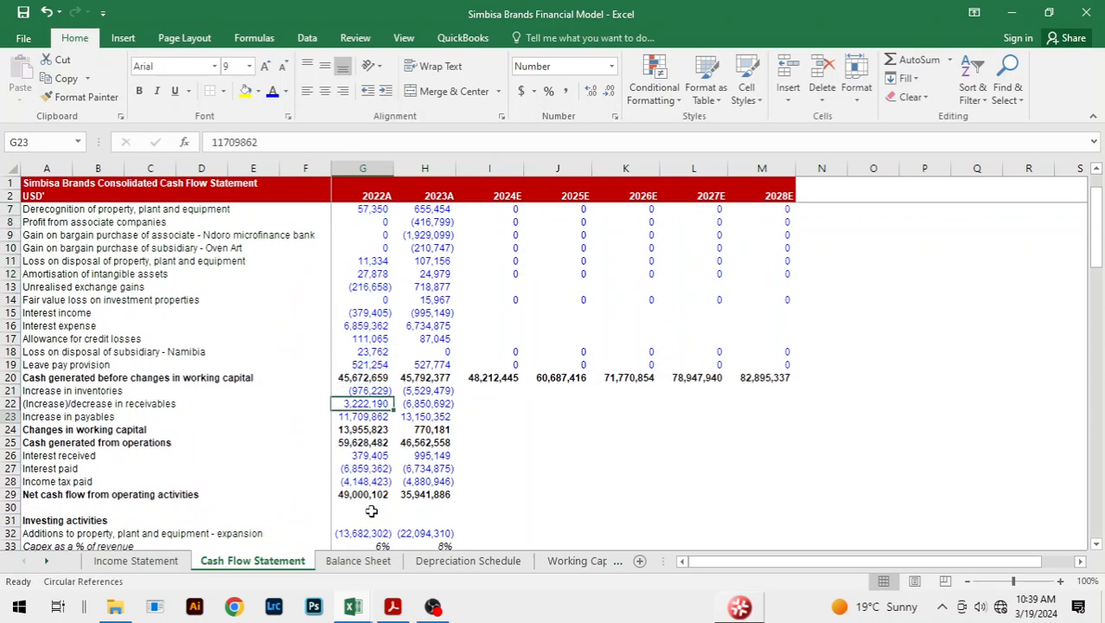
key("Down")
key("Down")
key("Down")
key("Down")
key("Down")
key("Down")
key("Down")
key("Down")
key("Down")
key("Down")
key("Down")
key("Down")
key("Down")
key("Down")
key("Down")
key("Down")
key("Down")
key("Up")
key("Up")
key("Up")
key("Up")
key("Up")
key("Up")
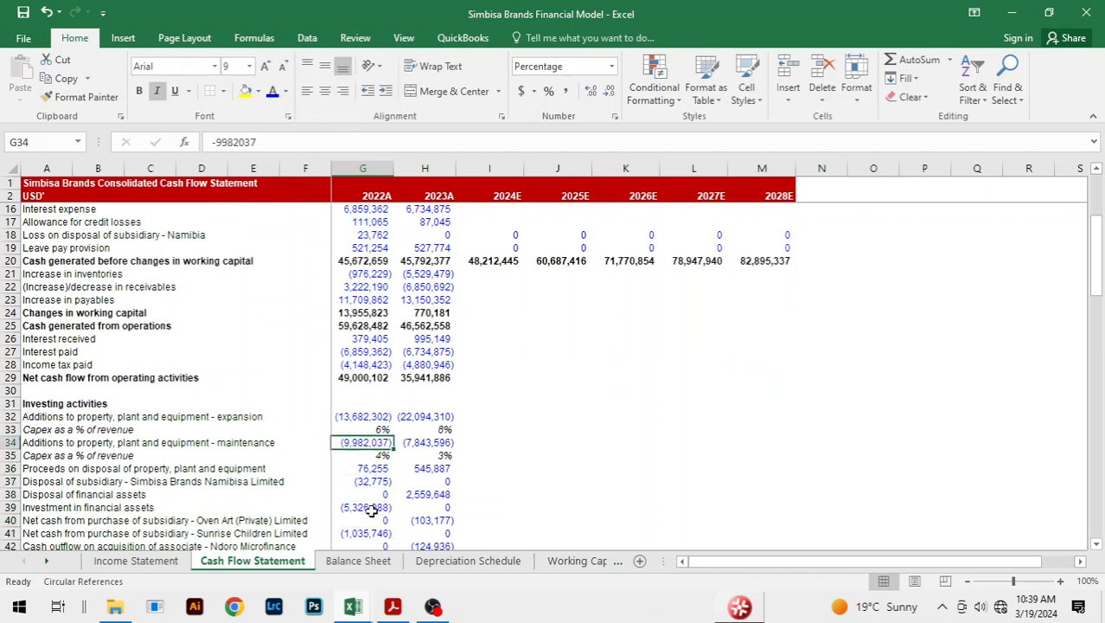
Format the 2024E to 2028E expansion capex as a % of revenue cells (I33:M33) as percentages and enter 8% in each.
key("Up")
key("Right")
key("Right")
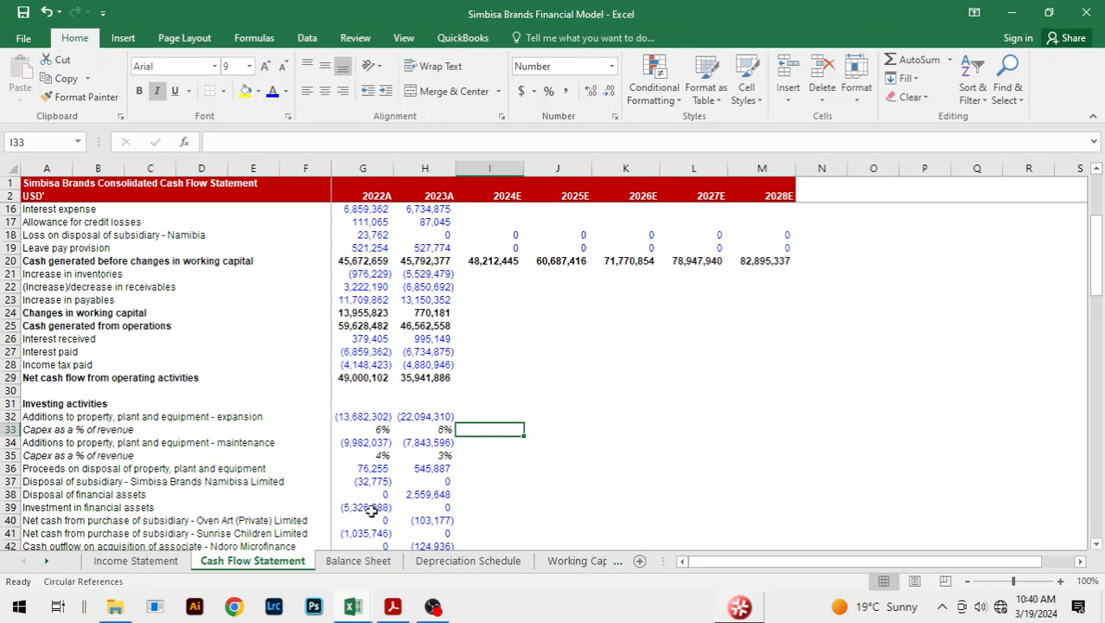
type("8")
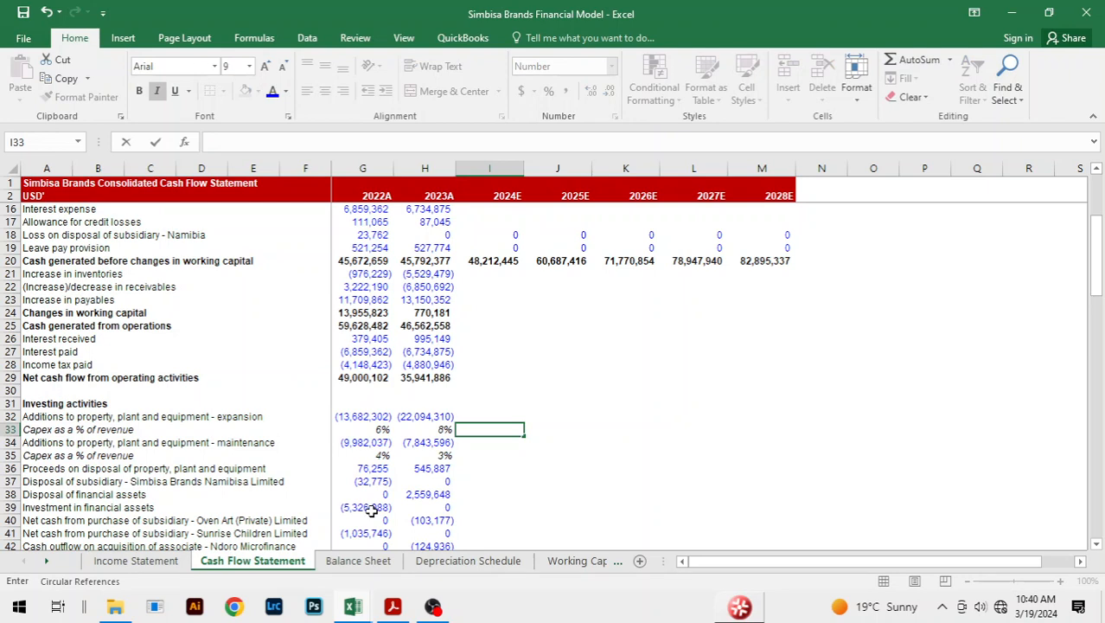
key("shift+Right")
key("shift+Right")
key("shift+Right")
key("shift+Right")
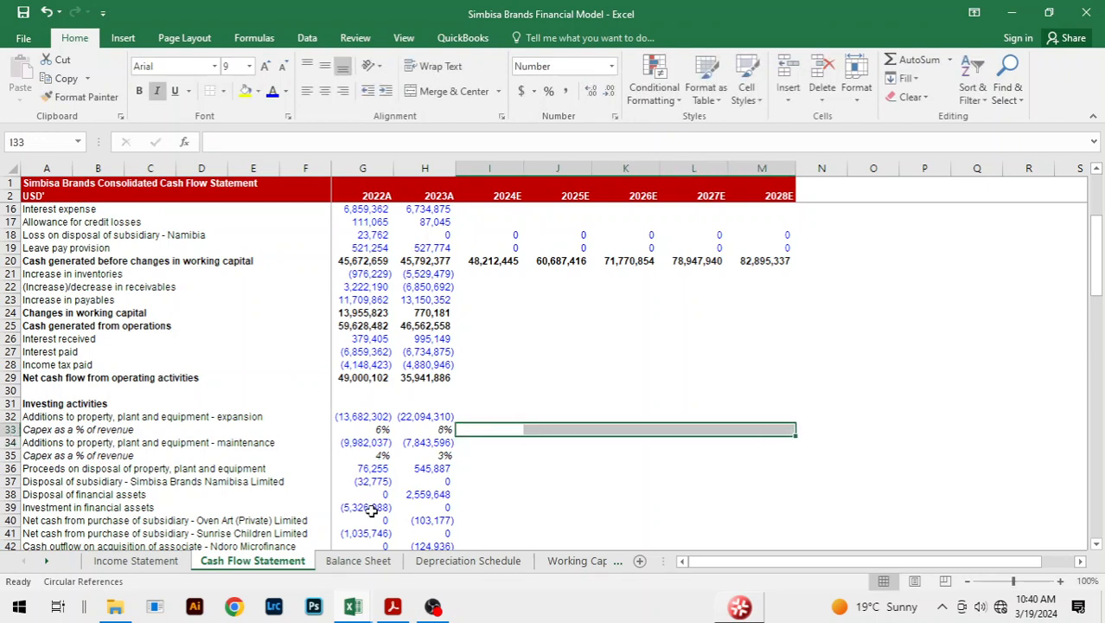
key("ctrl+shift+5")
type("8")
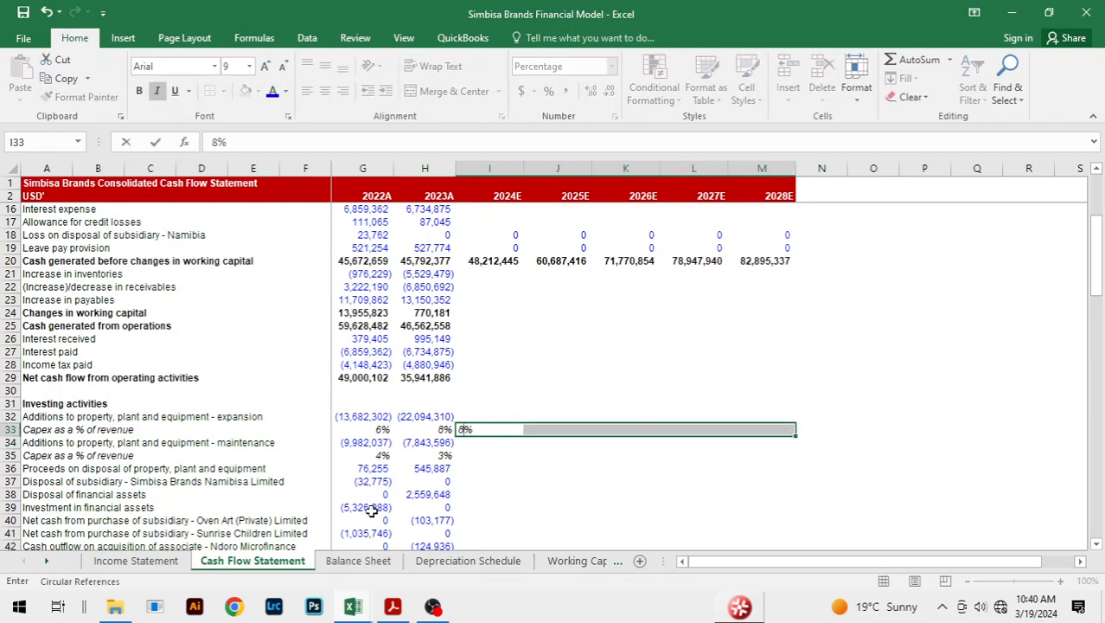
key("ctrl+Return")
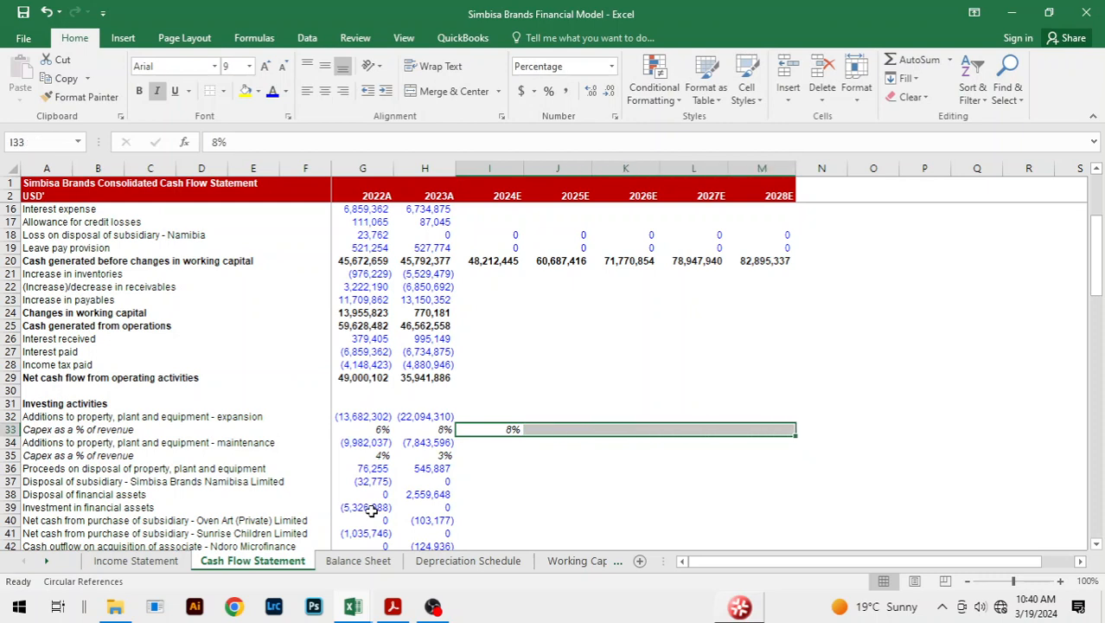
Color the forecast expansion capex percentages (I33:M33) with the recent blue font color.
key("alt+h")
key("f")
key("c")
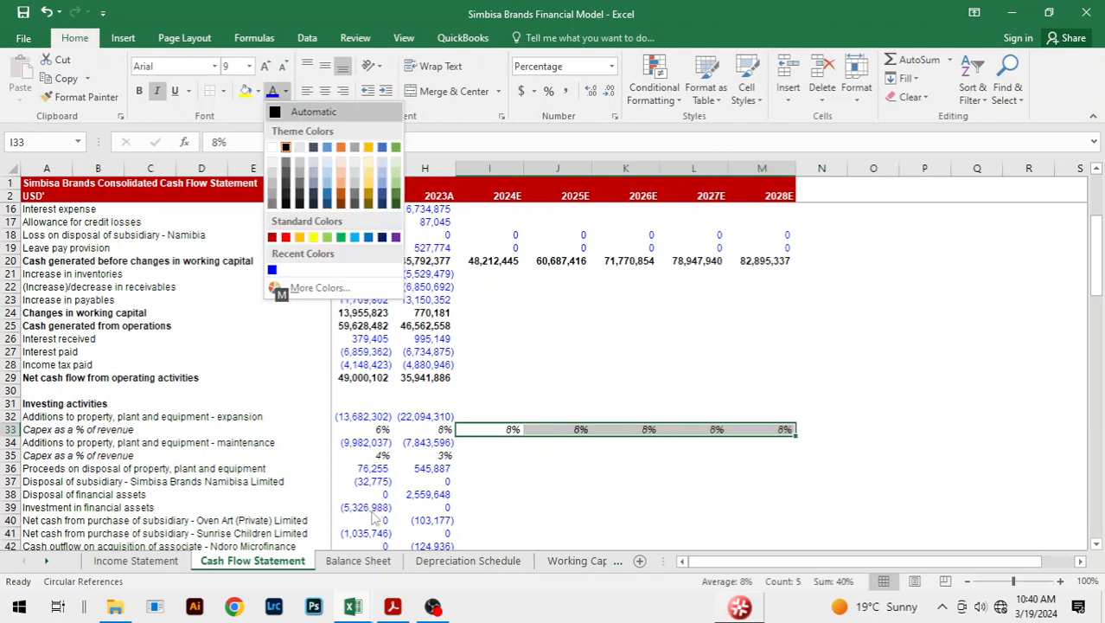
left_click(273, 269)
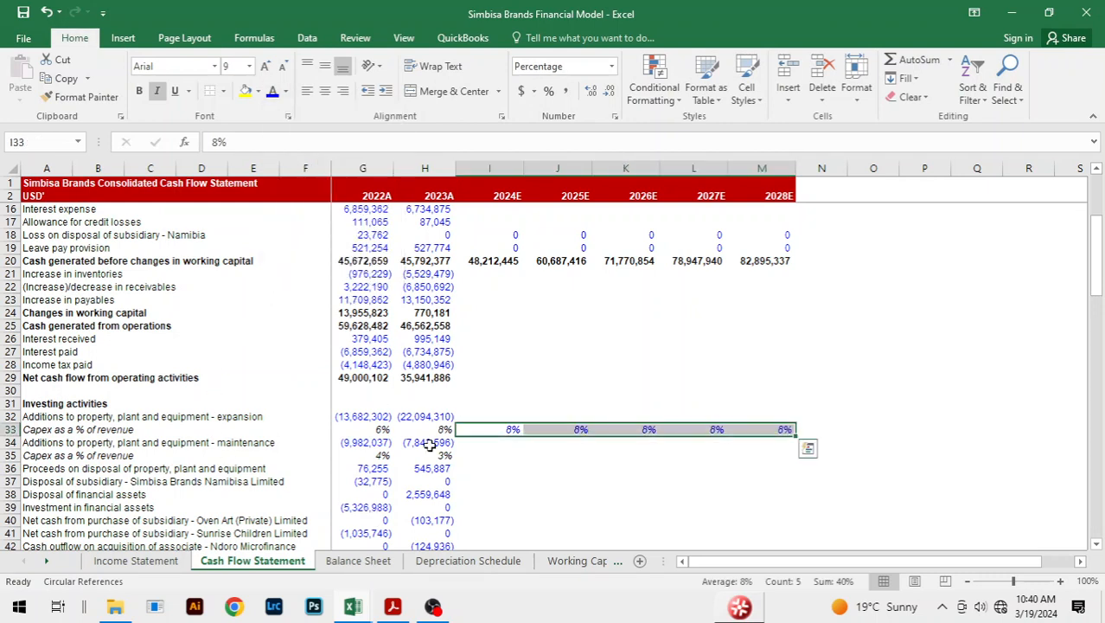
Apply the percentage format to the 2024E to 2028E maintenance capex as a % of revenue cells (I35:M35).
left_click(508, 456)
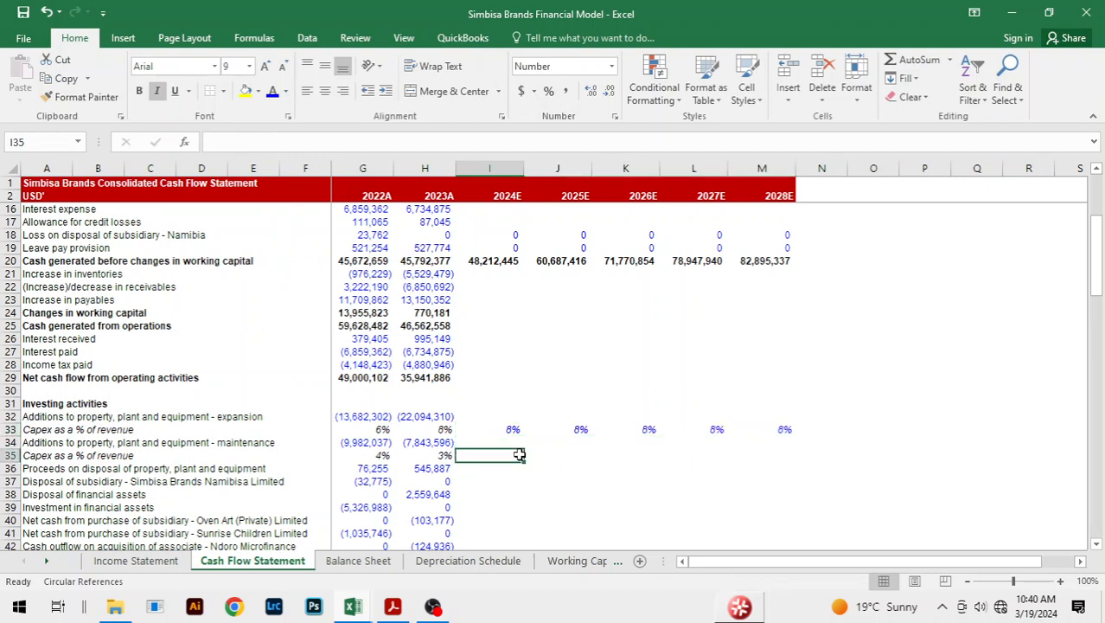
key("shift+Down")
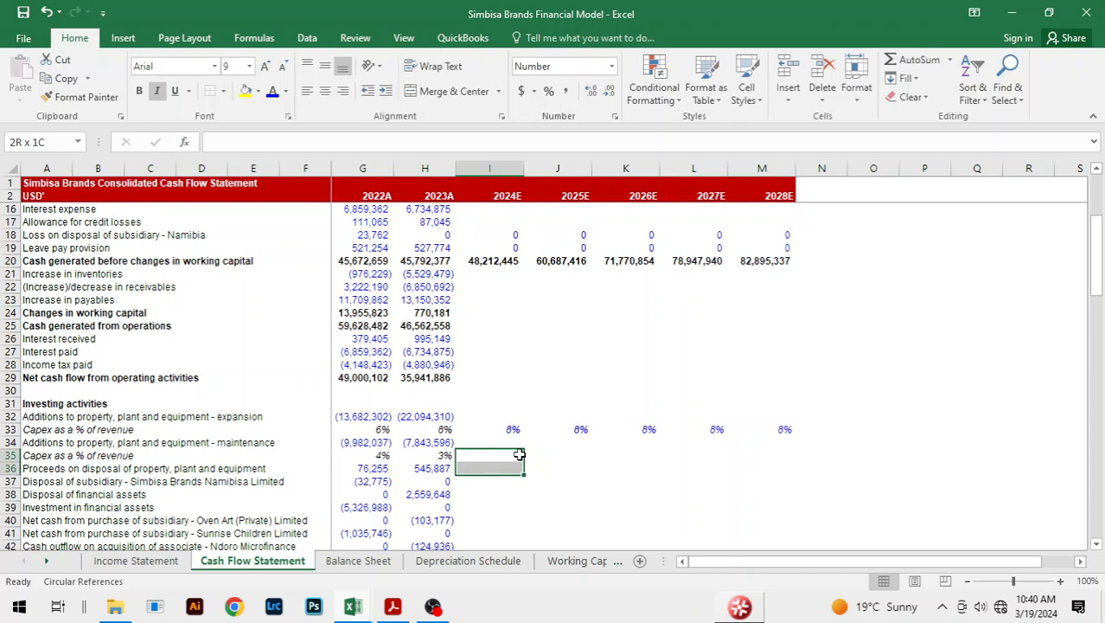
key("shift+Down")
key("shift+Up")
key("shift+Up")
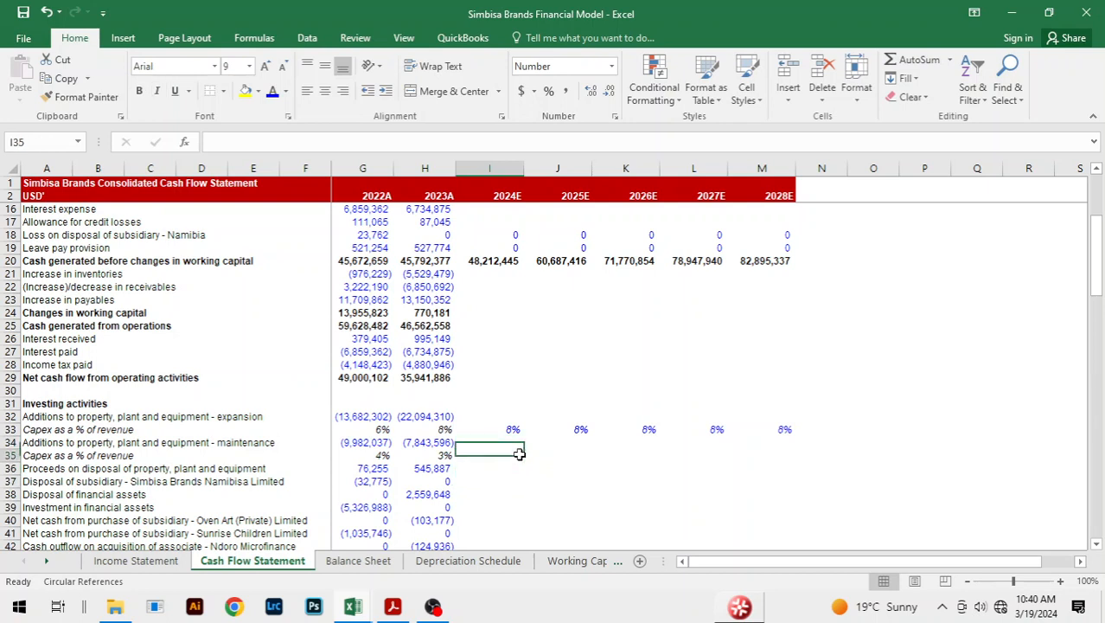
key("shift+Right")
key("shift+Right")
key("shift+Right")
key("shift+Right")
key("alt")
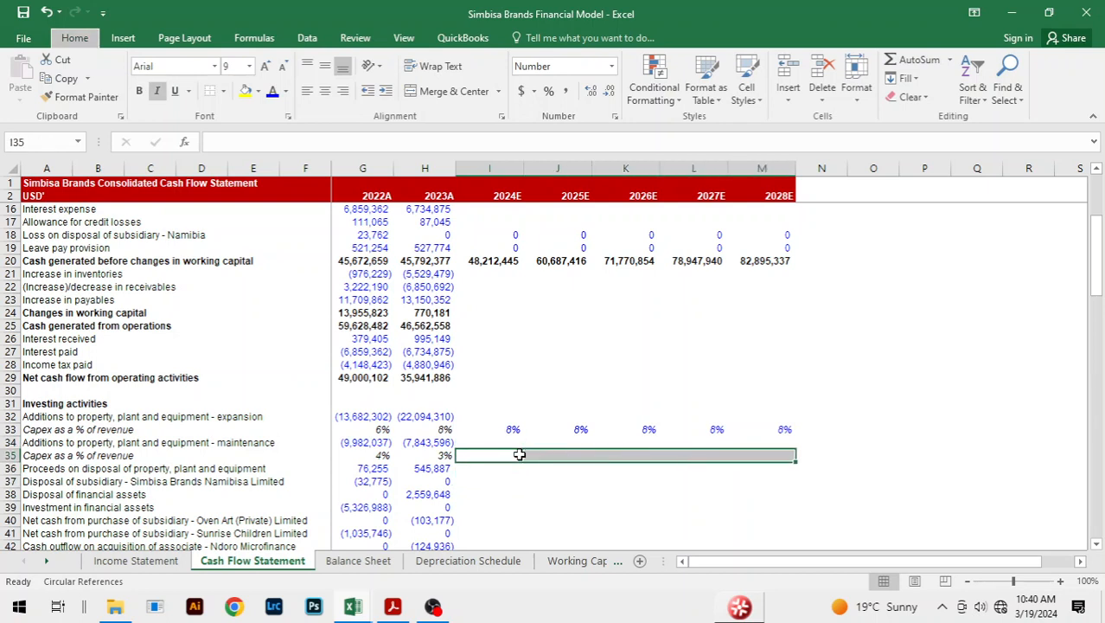
key("h")
key("p")
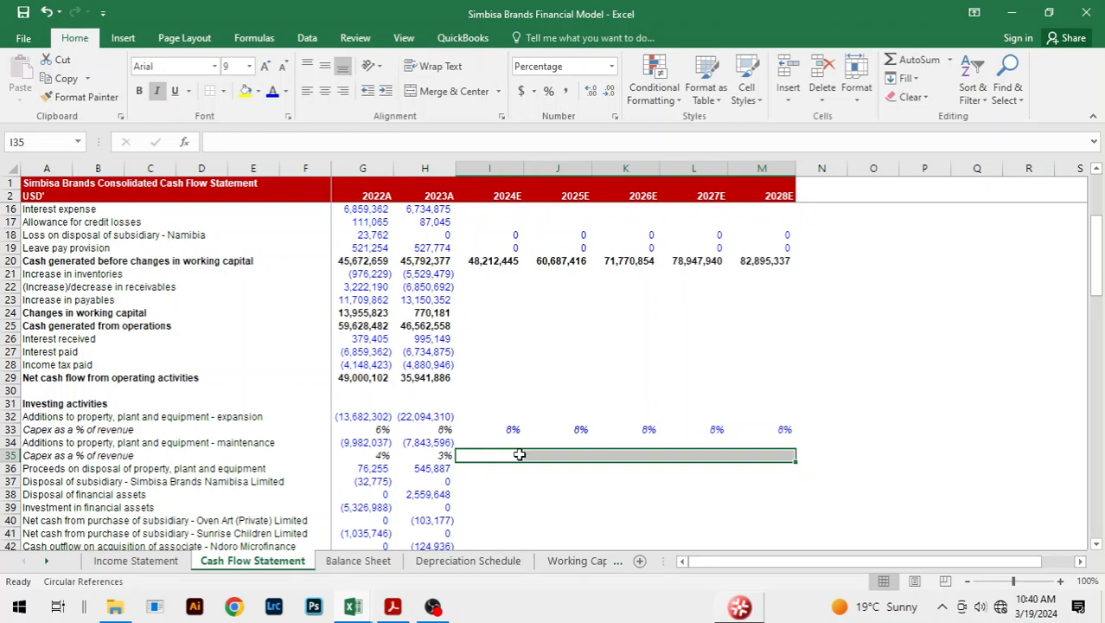
Enter 3% as the 2024E maintenance capex share of revenue (I35) and fill it across to 2028E (M35).
key("Down")
key("Up")
type("3")
key("Left")
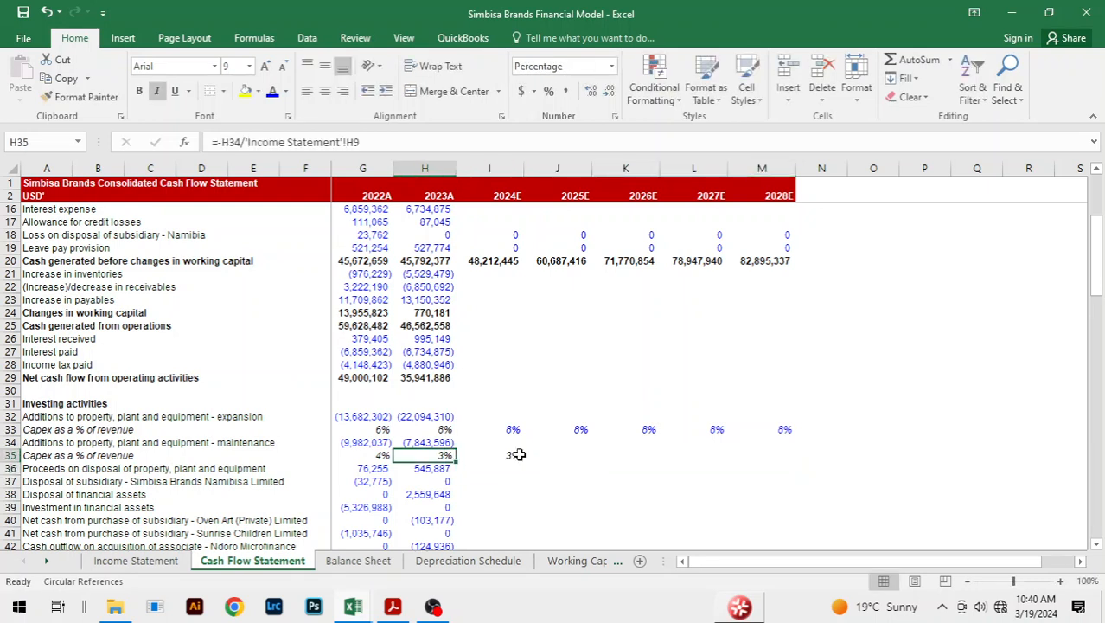
key("Right")
key("shift+Right")
key("shift+Right")
key("shift+Right")
key("shift+Right")
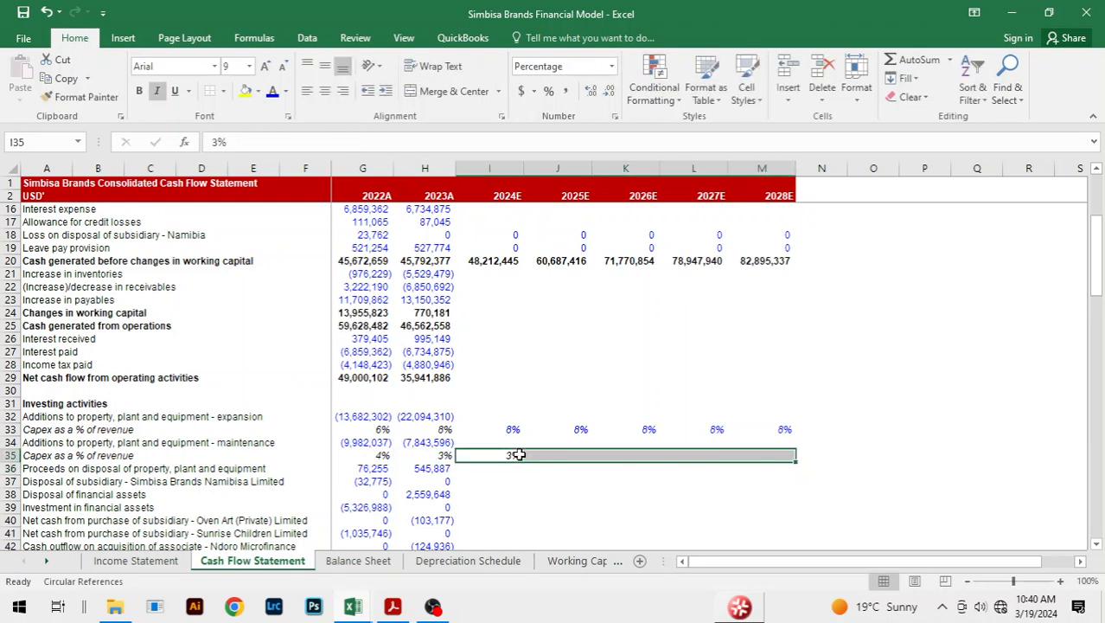
key("ctrl+r")
Color the forecast maintenance capex percentages (I35:M35) with the recent blue font color.
key("alt+h")
key("f")
key("c")
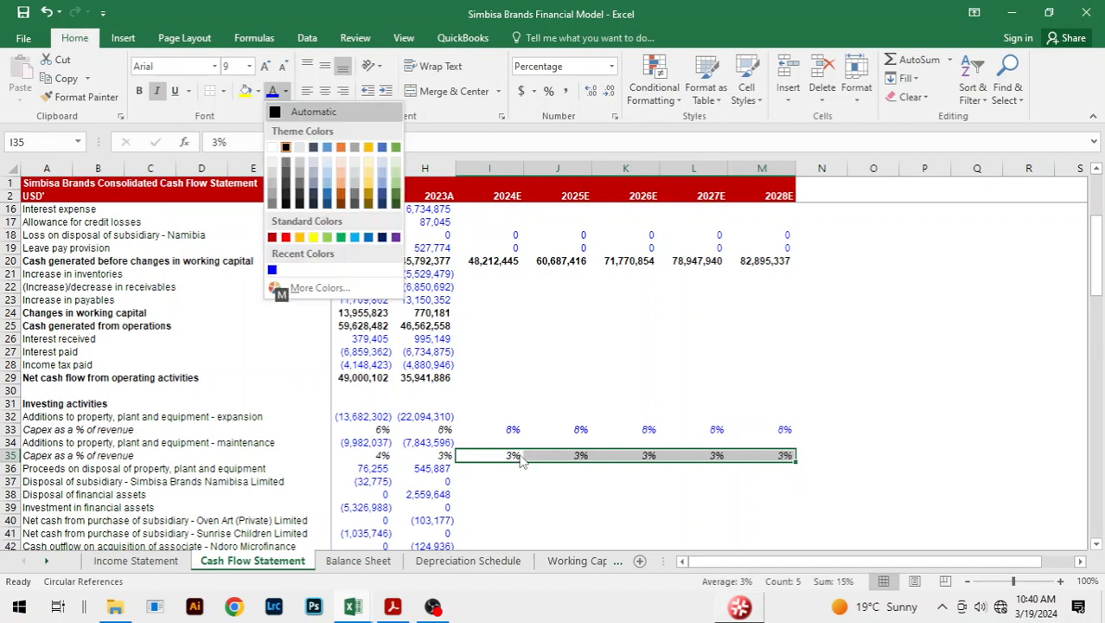
left_click(271, 269)
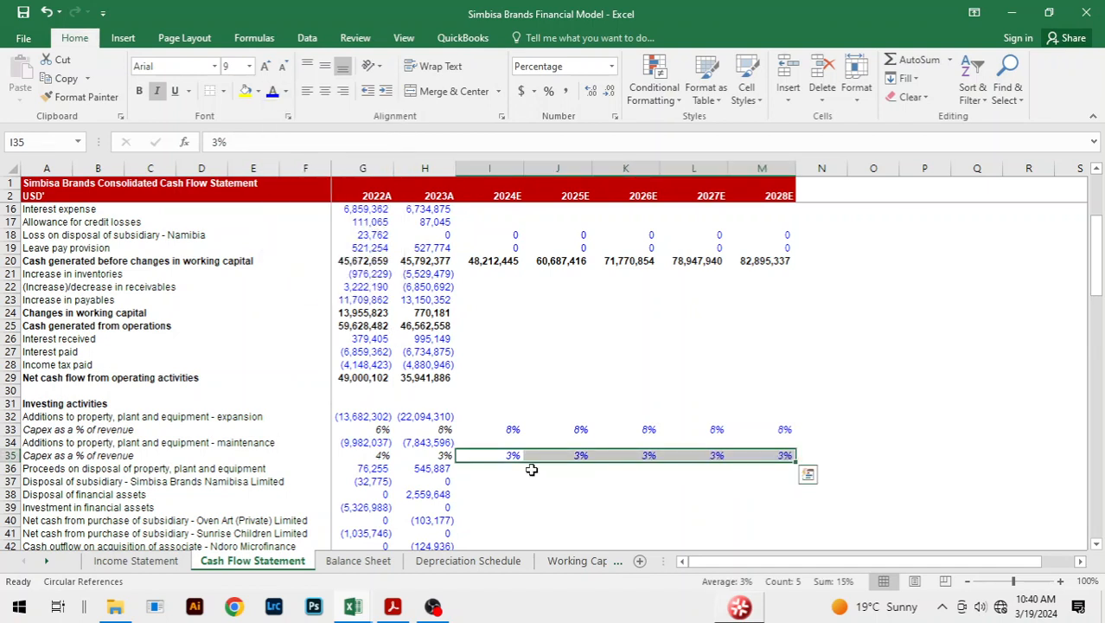
left_click(614, 480)
left_click(595, 393)
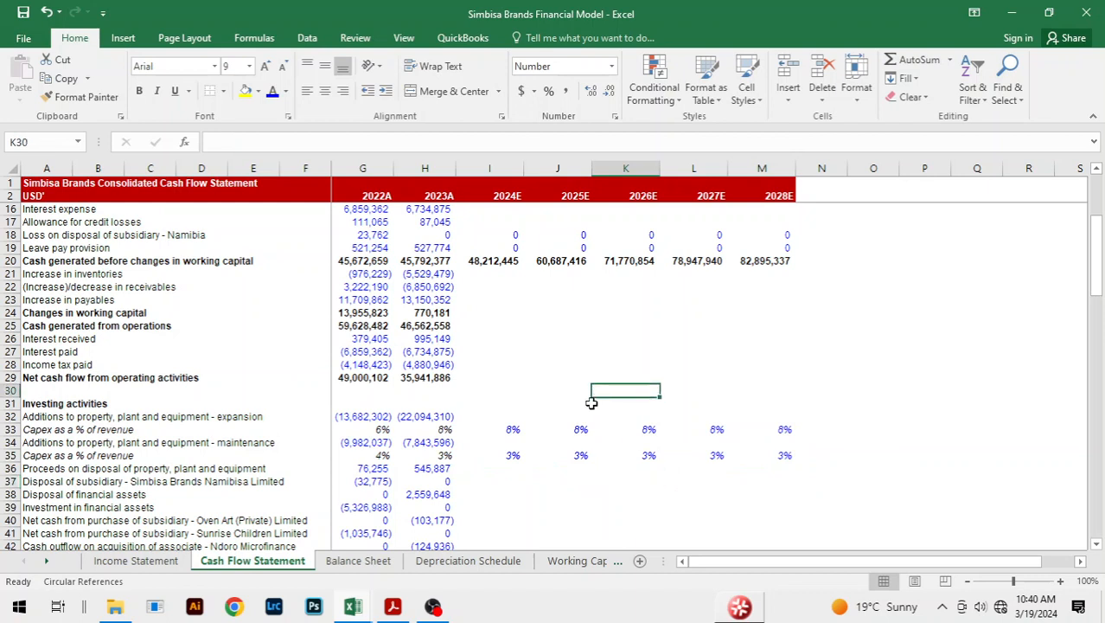
Calculate 2024E expansion capex in I32 as the negative capex percentage times total revenue, =-I33*'Income Statement'!I9.
left_click(488, 416)
type("=")
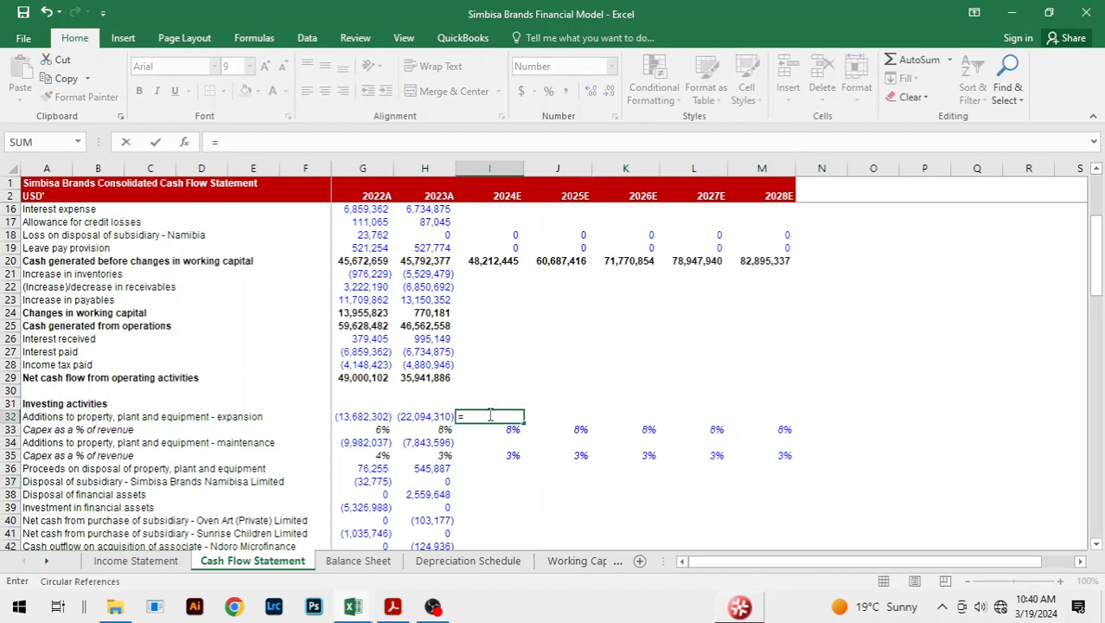
type("-")
key("Down")
type("*")
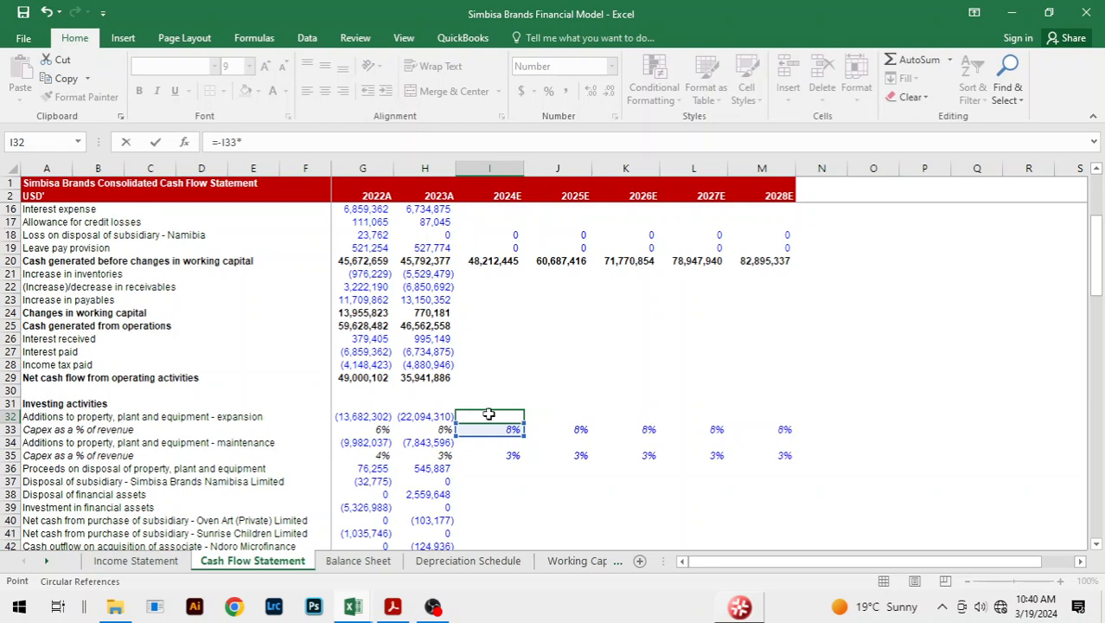
key("ctrl+Page_Up")
key("Down")
key("Down")
key("Down")
key("Down")
key("Down")
key("Right")
key("Right")
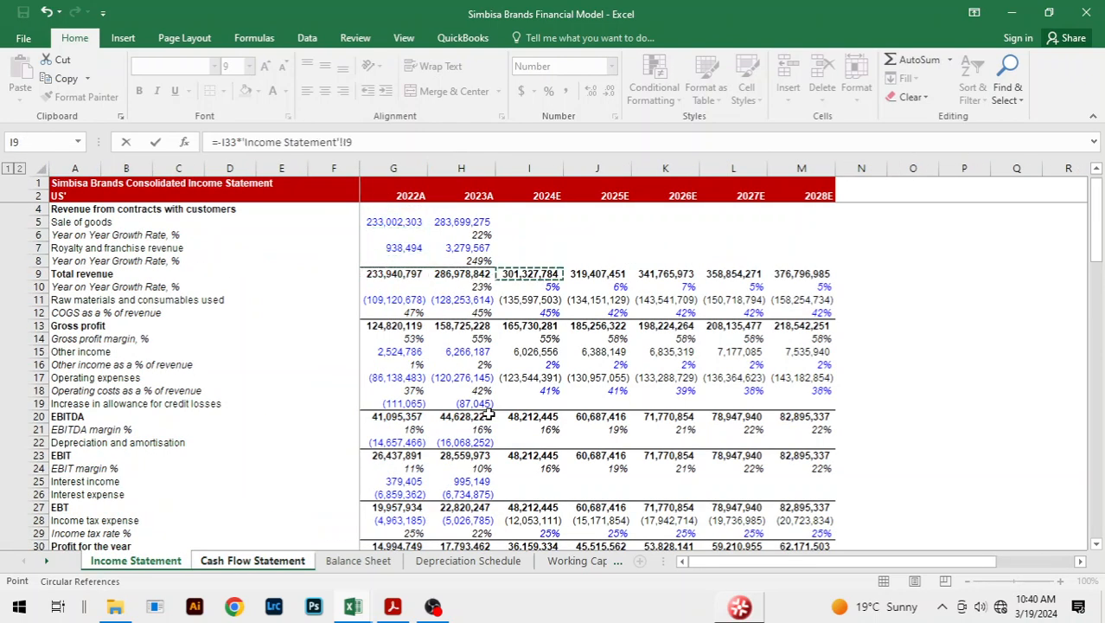
key("Return")
Fill the expansion capex formula from 2024E across to 2028E (I32:M32).
key("Up")
key("shift+Right")
key("shift+Right")
key("shift+Right")
key("shift+Right")
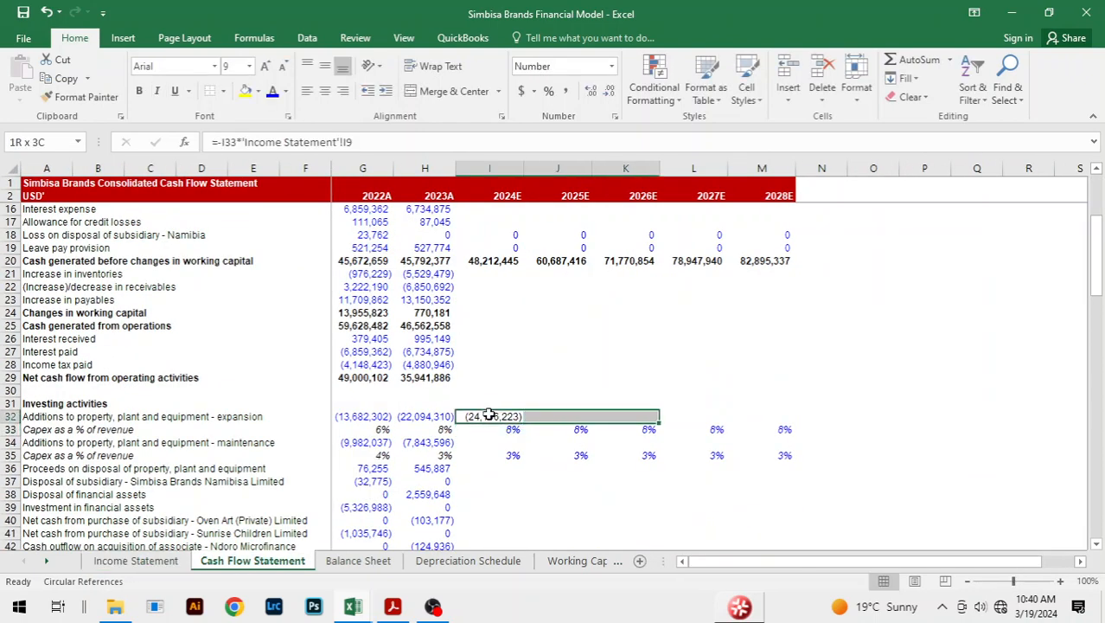
key("ctrl+r")
Calculate 2024E maintenance capex in I34 as the negative capex percentage times total revenue, =-I35*'Income Statement'!I9.
key("Down")
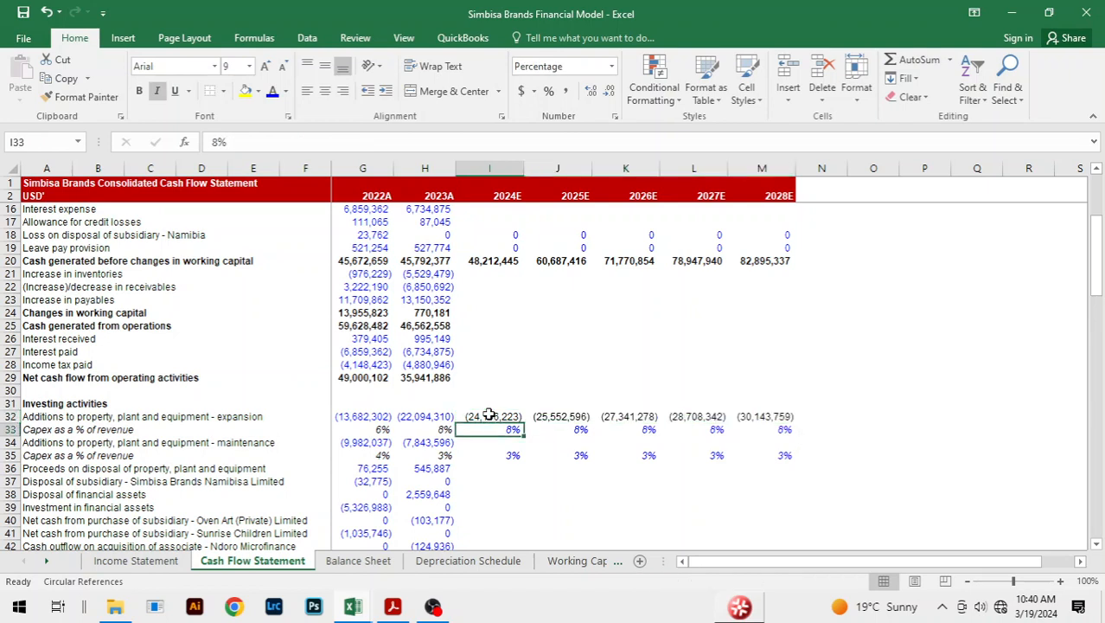
key("Down")
type("=")
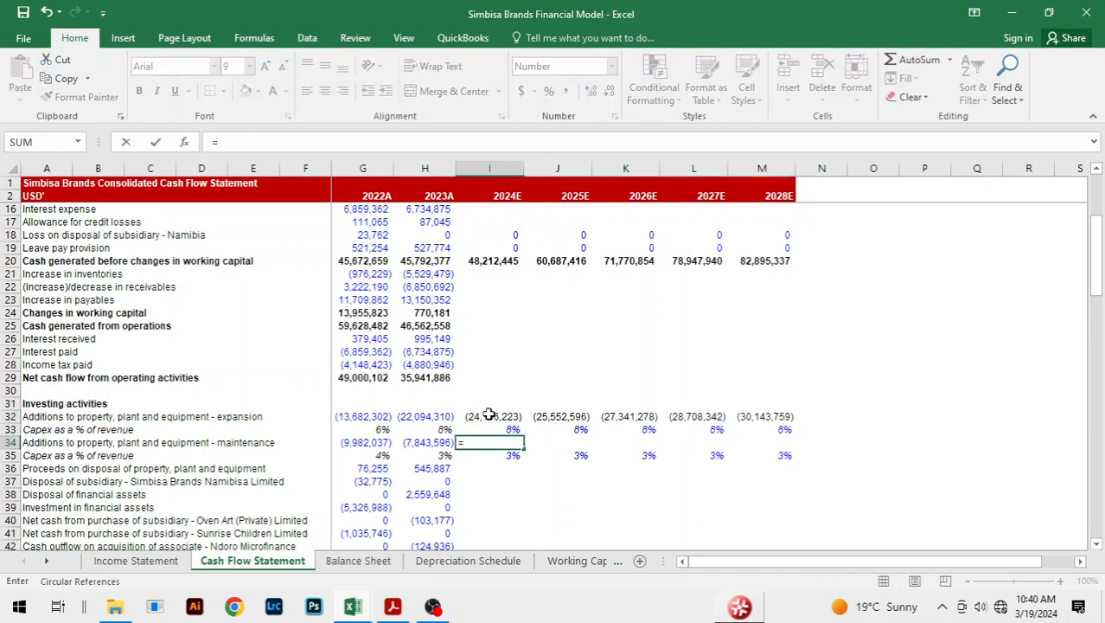
type("-")
key("Down")
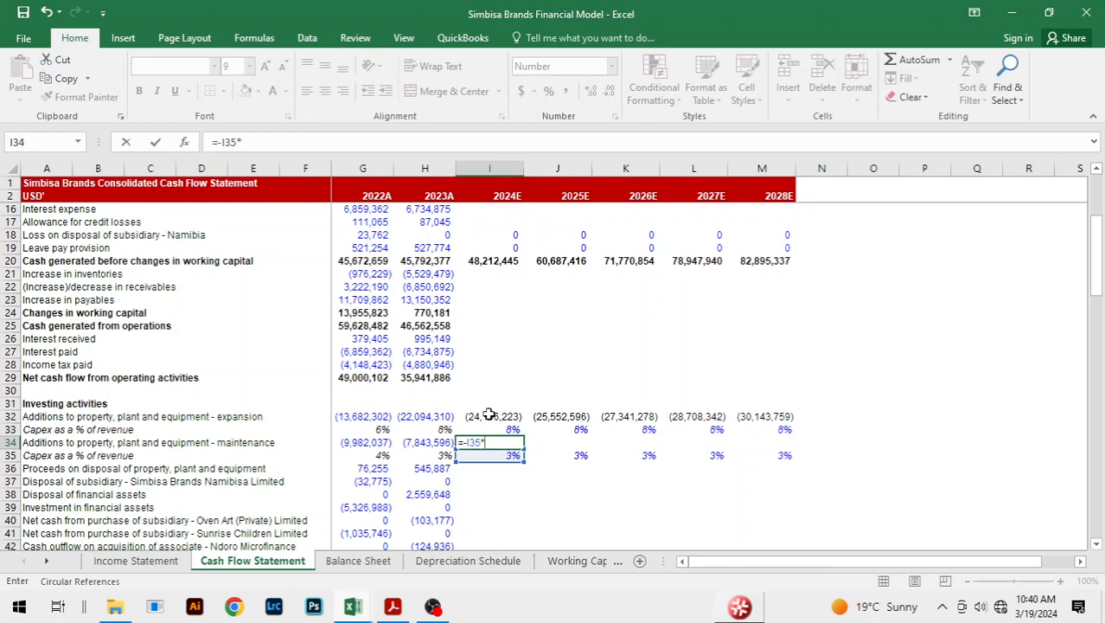
type("*")
key("ctrl+Page_Up")
key("Down")
key("Down")
key("Down")
key("Down")
key("Down")
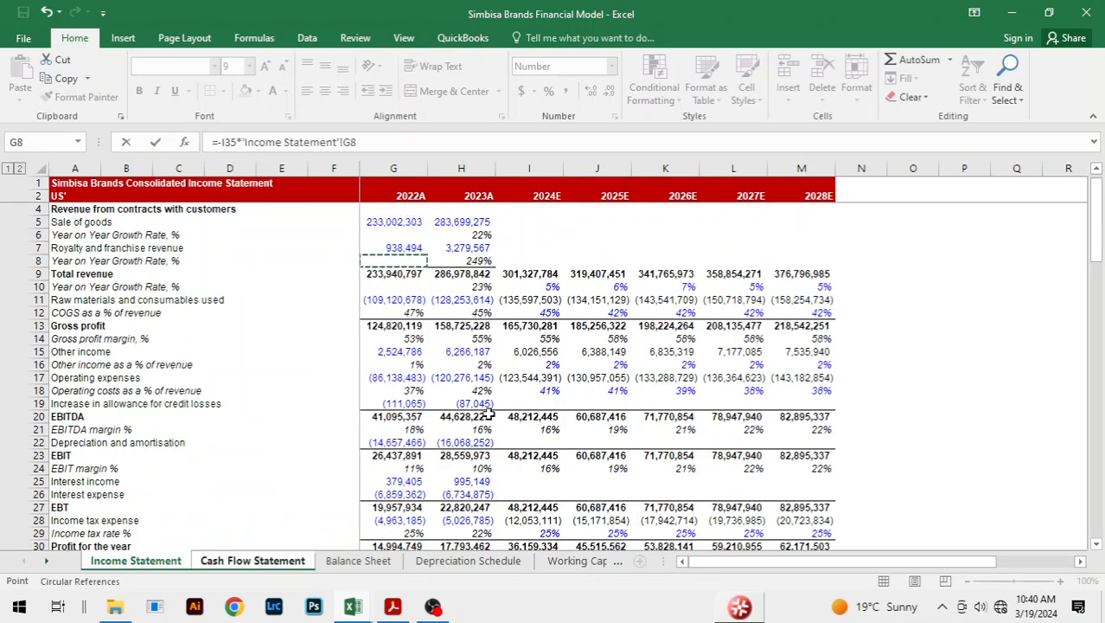
key("Right")
key("Right")
key("ctrl+Return")
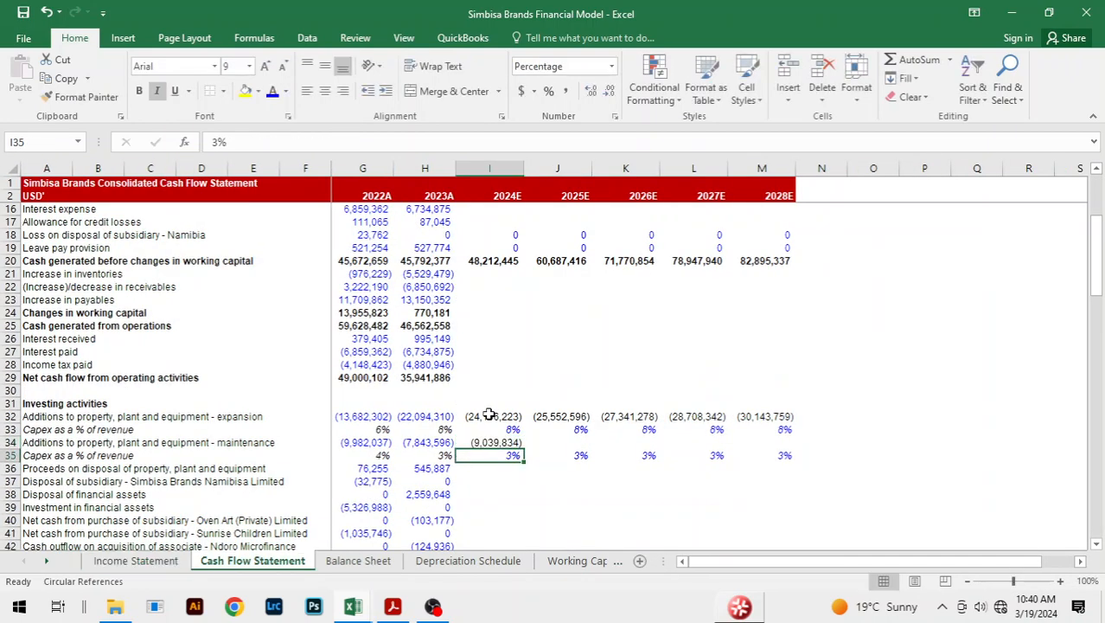
Fill the maintenance capex formula from 2024E across to 2028E (I34:M34).
key("shift+Right")
key("shift+Right")
key("shift+Right")
key("shift+Right")
key("ctrl+r")
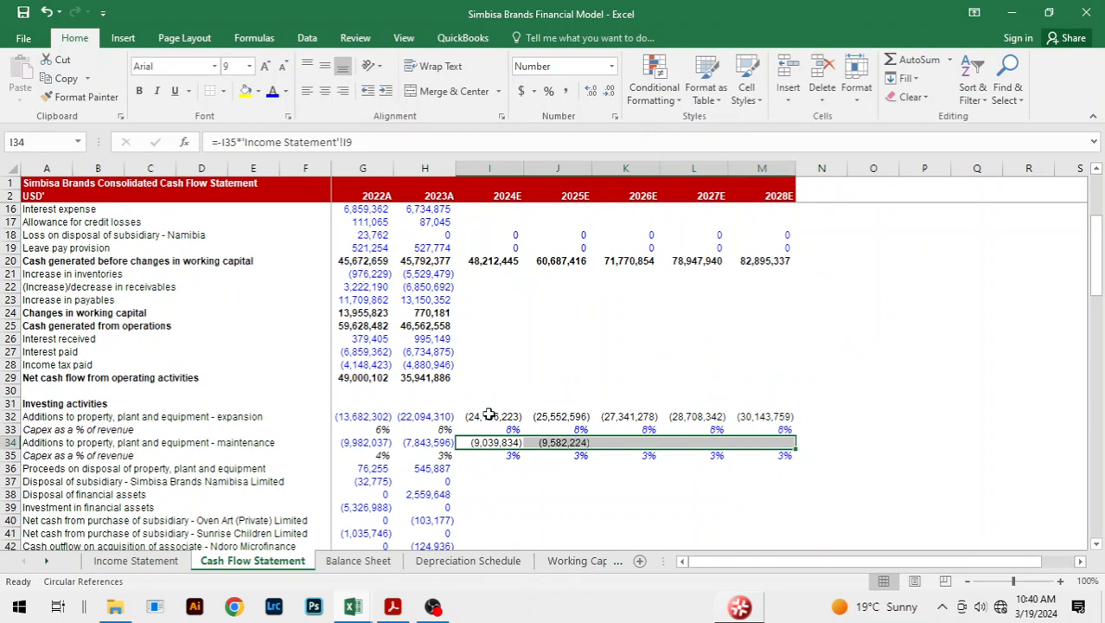
Enter 0 as the 2024E forecast for Disposal of subsidiary - Simbisa Brands Namibisa Limited (I37).
key("Down")
key("Down")
key("Down")
key("Down")
key("Down")
key("Down")
key("Down")
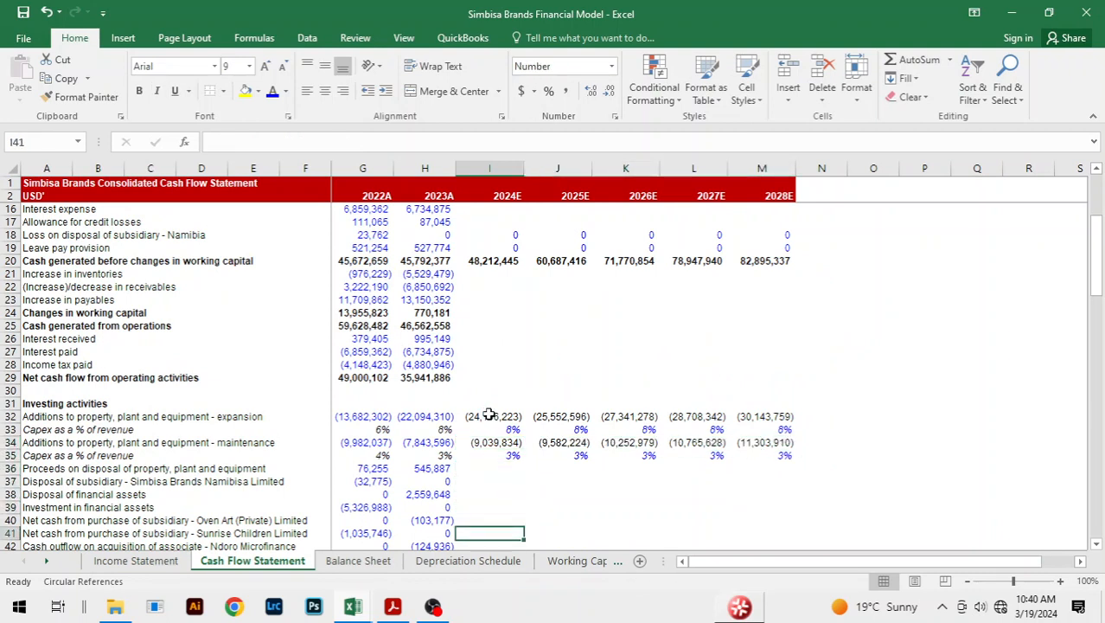
key("Up")
key("Up")
key("Up")
key("Up")
type("0")
key("Down")
key("Down")
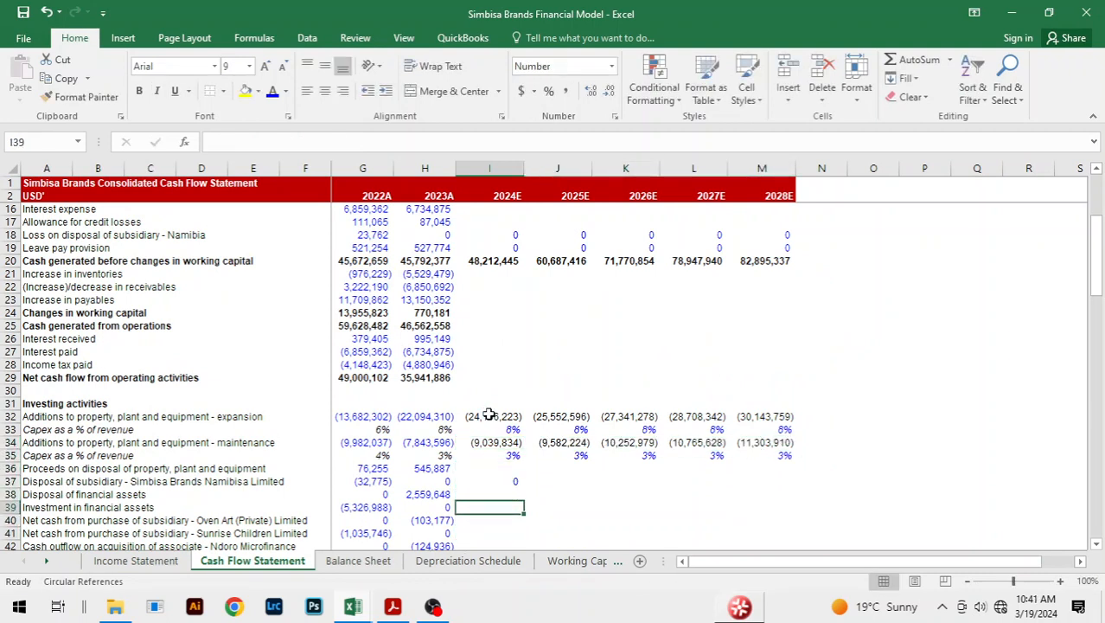
Enter 0 as the 2024E forecast for Investment in financial assets (I39) and the Sunrise Children Limited subsidiary purchase (I41).
type("0")
key("Down")
key("Down")
type("0")
Fill the zero forecast for Disposal of subsidiary - Simbisa Brands Namibisa Limited from 2024E across to 2028E (I37:M37).
key("Up")
key("Up")
key("Up")
key("Up")
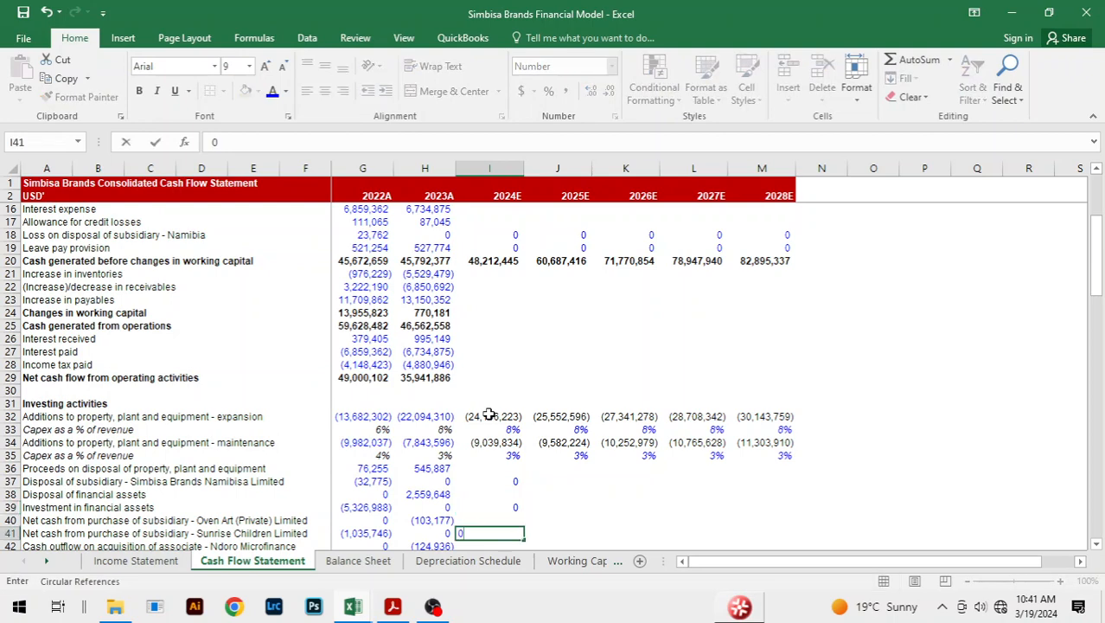
key("shift+Right")
key("shift+Right")
key("shift+Right")
key("shift+Right")
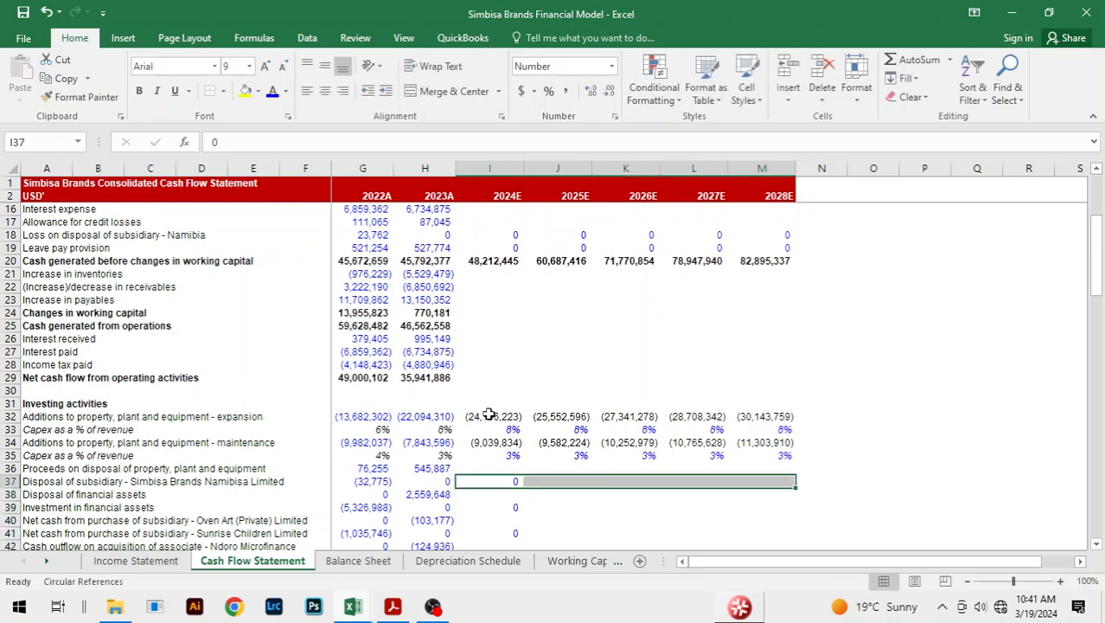
key("ctrl+r")
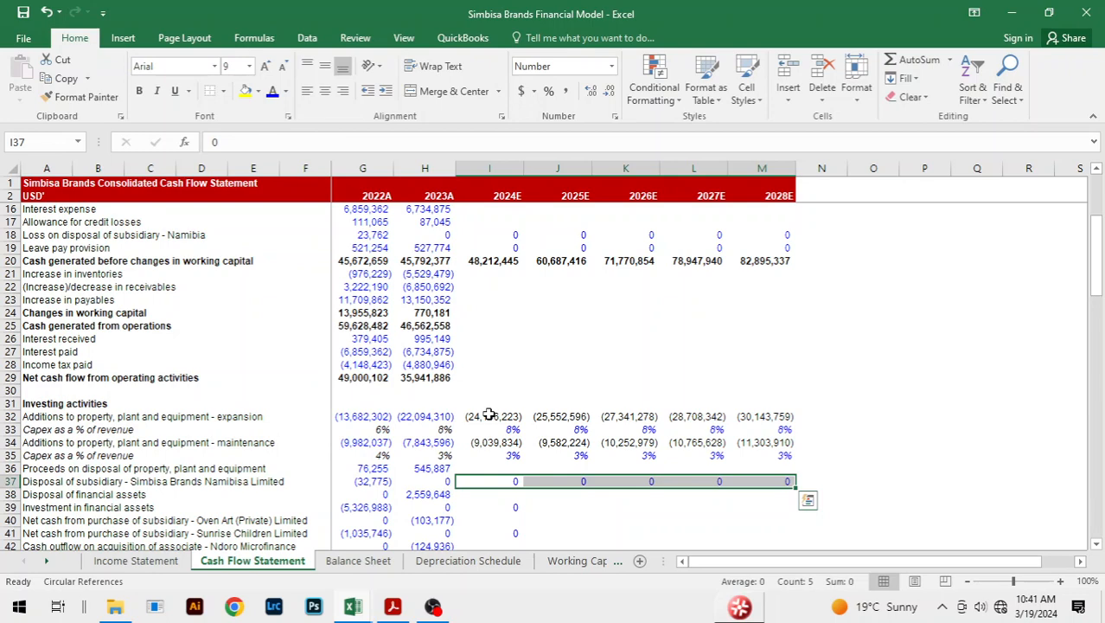
Fill the zero forecast for Investment in financial assets from 2024E across to 2028E (I39:M39).
key("Down")
key("Down")
key("shift+Right")
key("shift+Right")
key("shift+Right")
key("shift+Right")
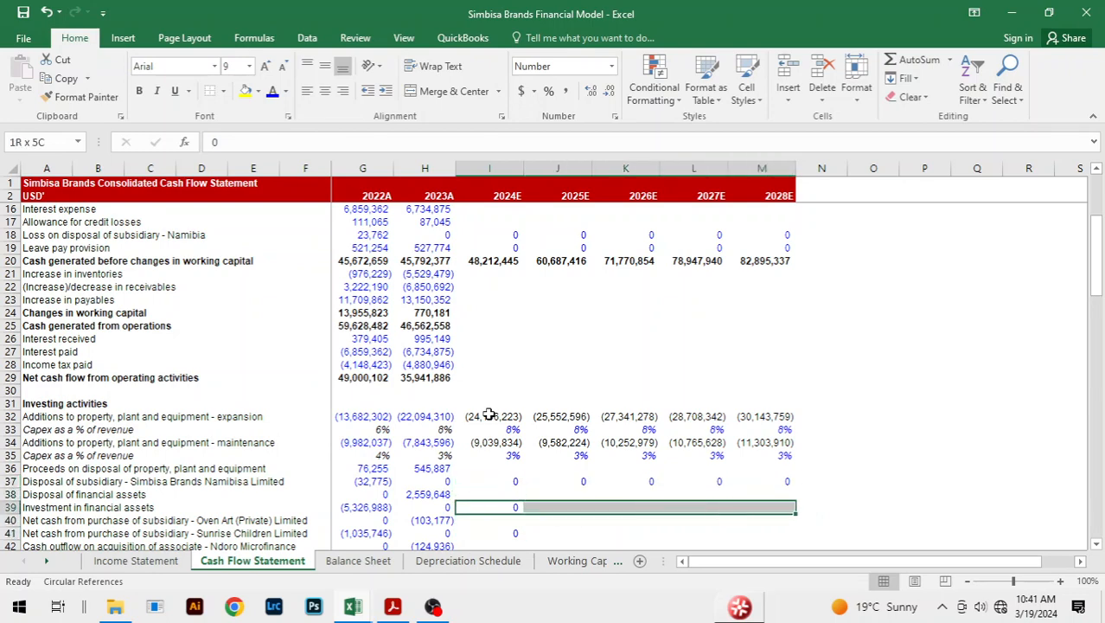
key("ctrl+r")
Fill the zero forecast for the purchase of subsidiary Sunrise Children Limited from 2024E across to 2028E (I41:M41).
key("Down")
key("Down")
key("Down")
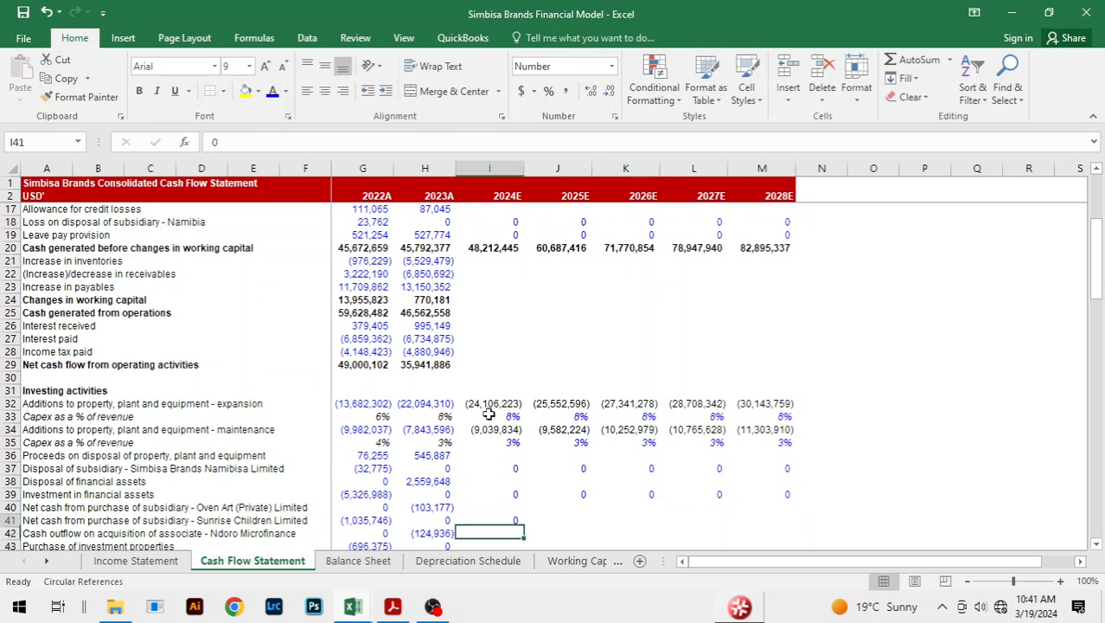
key("Up")
key("shift+Right")
key("shift+Right")
key("shift+Right")
key("shift+Right")
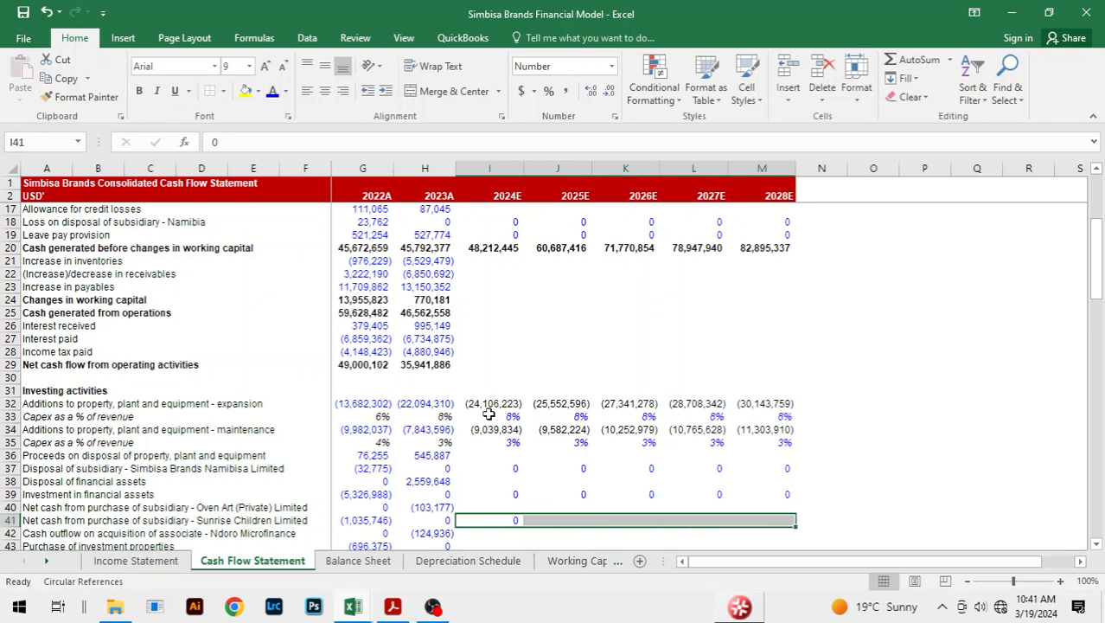
key("ctrl+r")
Enter 0 for Purchase of investment properties in 2024E and fill it across to 2028E (I43:M43).
key("Down")
key("Down")
type("0")
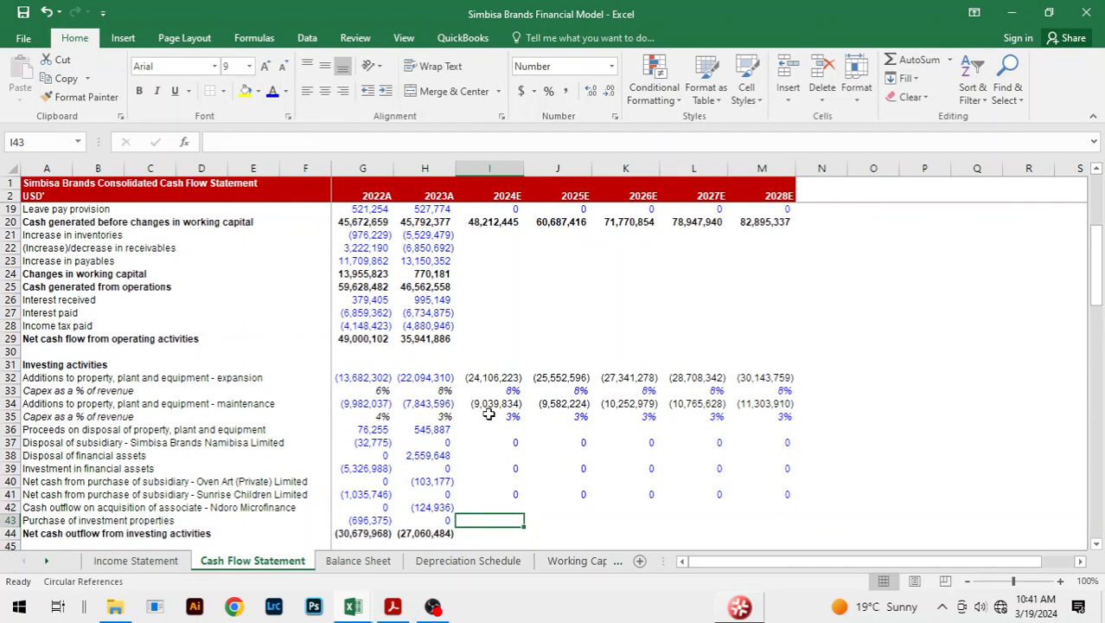
key("Return")
key("Up")
key("shift+Right")
key("shift+Right")
key("shift+Right")
key("shift+Right")
key("ctrl+r")
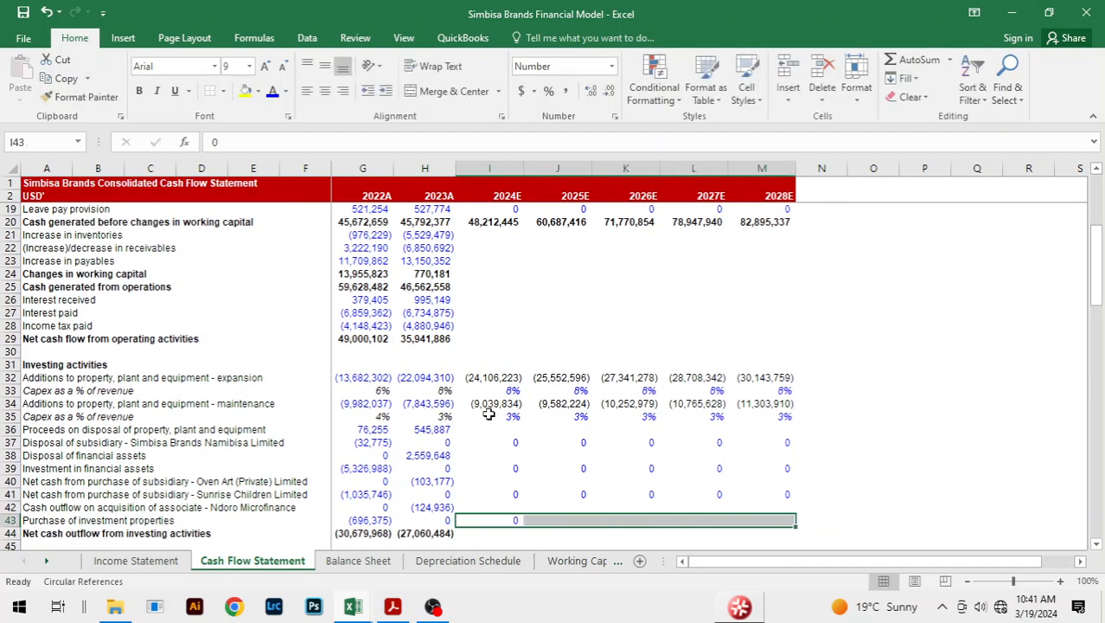
Enter 0 for Proceeds on disposal of property, plant and equipment in 2024E and fill it across to 2028E (I36:M36).
key("Up")
key("Up")
key("Up")
key("Up")
key("Up")
key("Up")
key("Up")
key("Up")
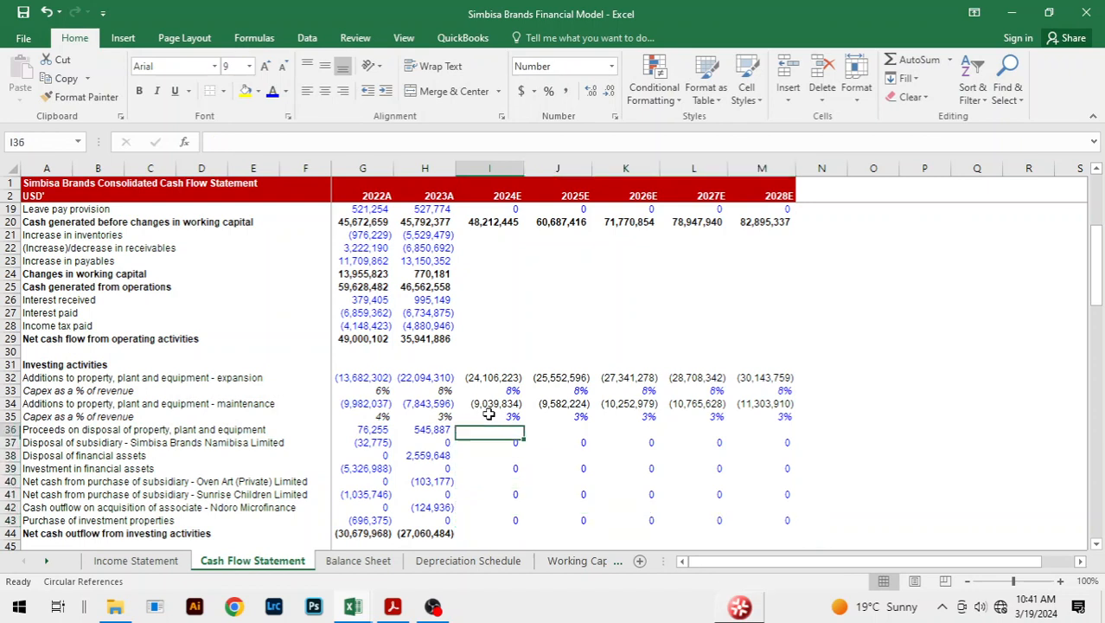
key("Down")
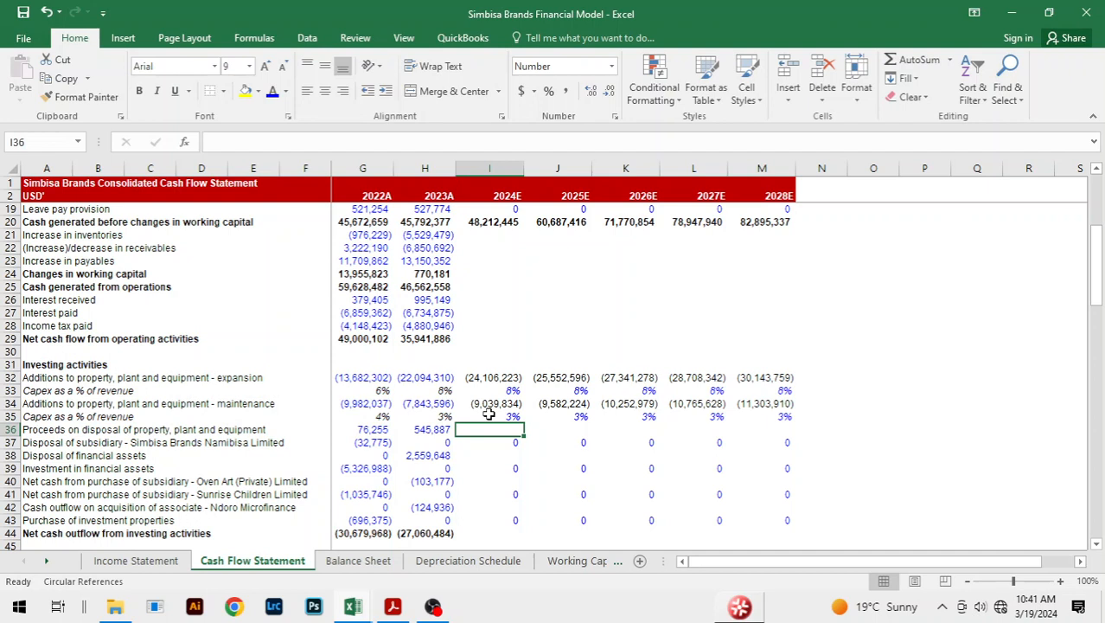
type("0")
key("ctrl+Return")
key("shift+Right")
key("shift+Right")
key("shift+Right")
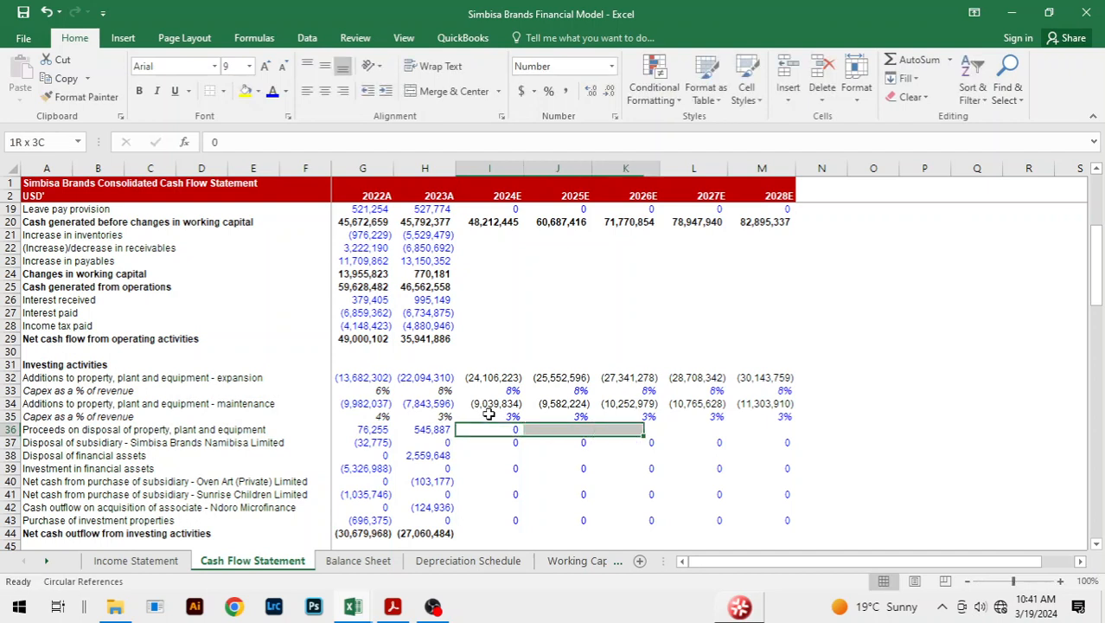
key("shift+Right")
key("ctrl+r")
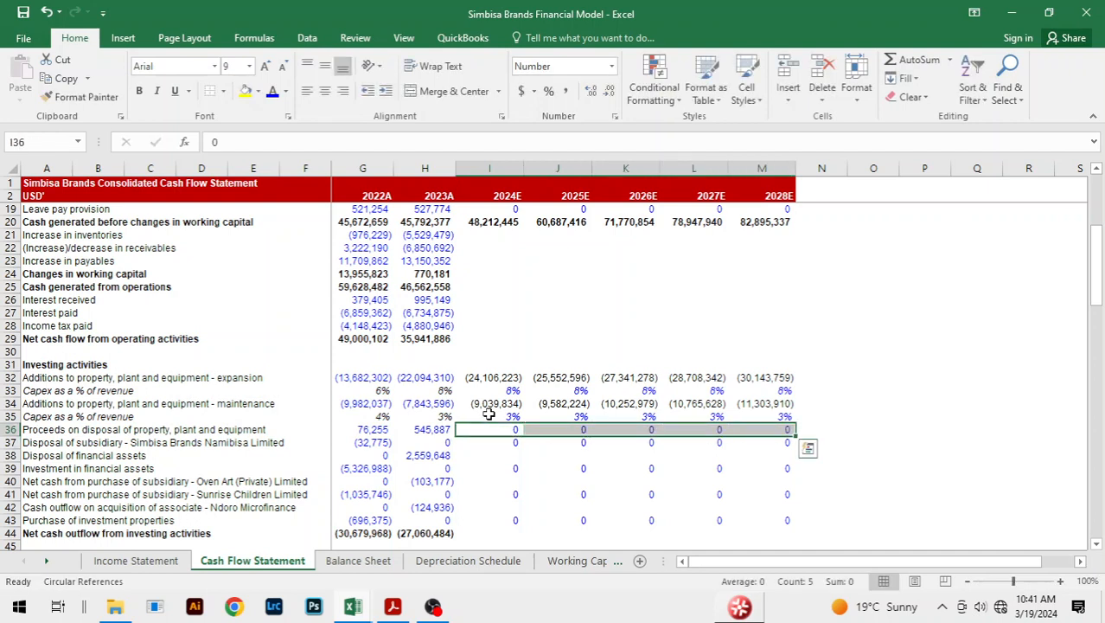
Enter 0 for Disposal of financial assets in 2024E and fill it across to 2028E (I38:M38).
key("Down")
key("Down")
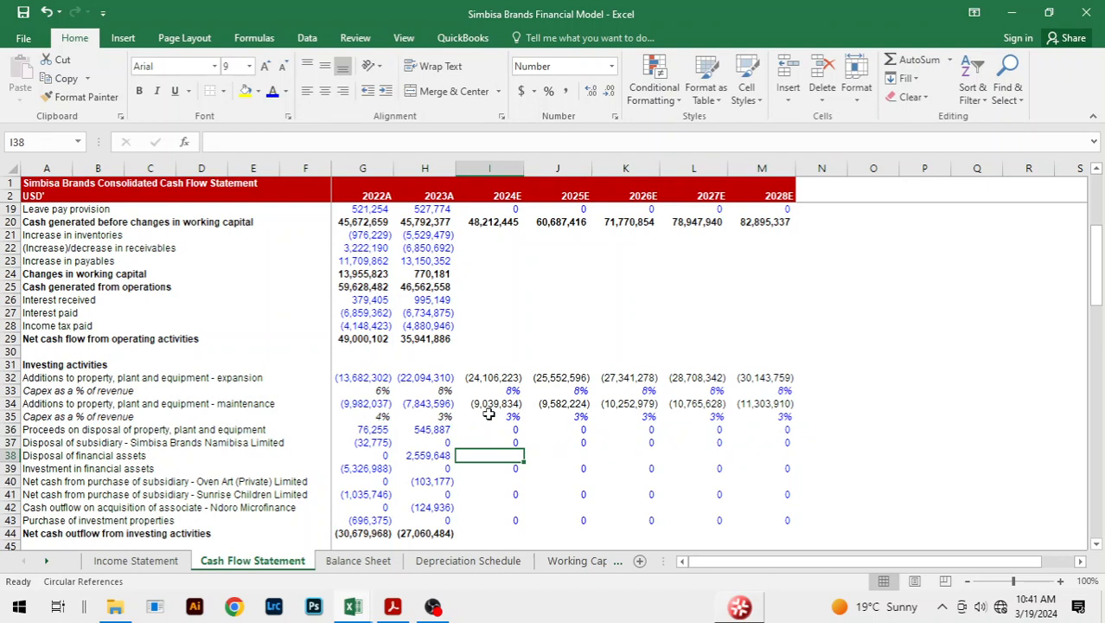
type("0")
key("ctrl+Return")
key("shift+Right")
key("shift+Right")
key("shift+Right")
key("shift+Right")
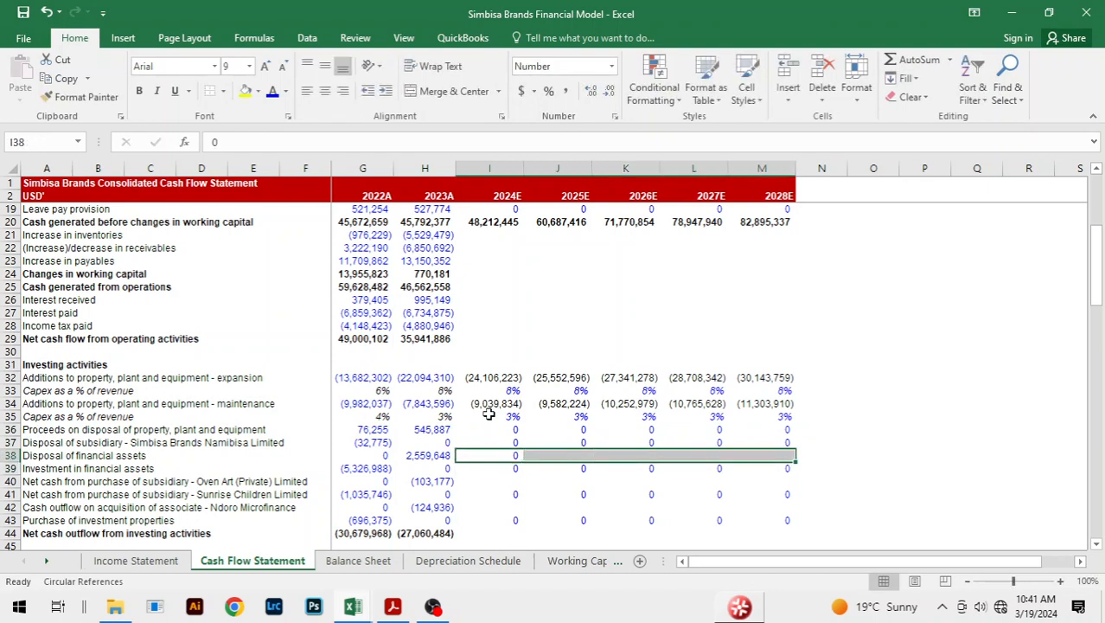
key("ctrl+r")
Enter 0 for the purchase of subsidiary Oven Art (Private) Limited in 2024E and fill it across to 2028E (I40:M40).
key("Down")
key("Down")
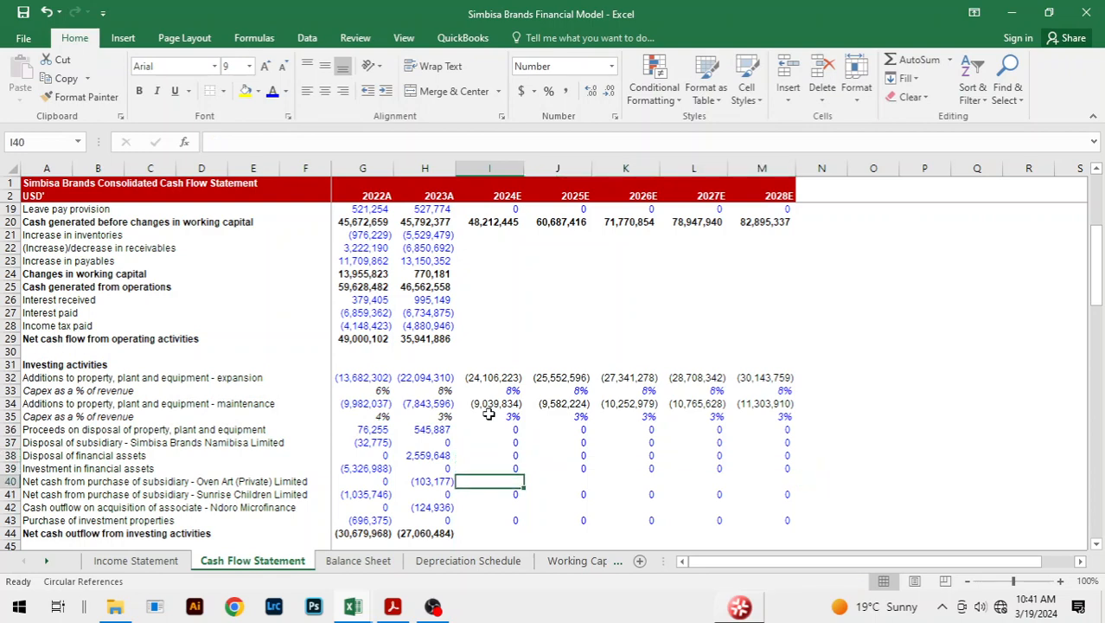
type("0")
key("ctrl+Return")
key("shift+Right")
key("shift+Right")
key("shift+Right")
key("shift+Right")
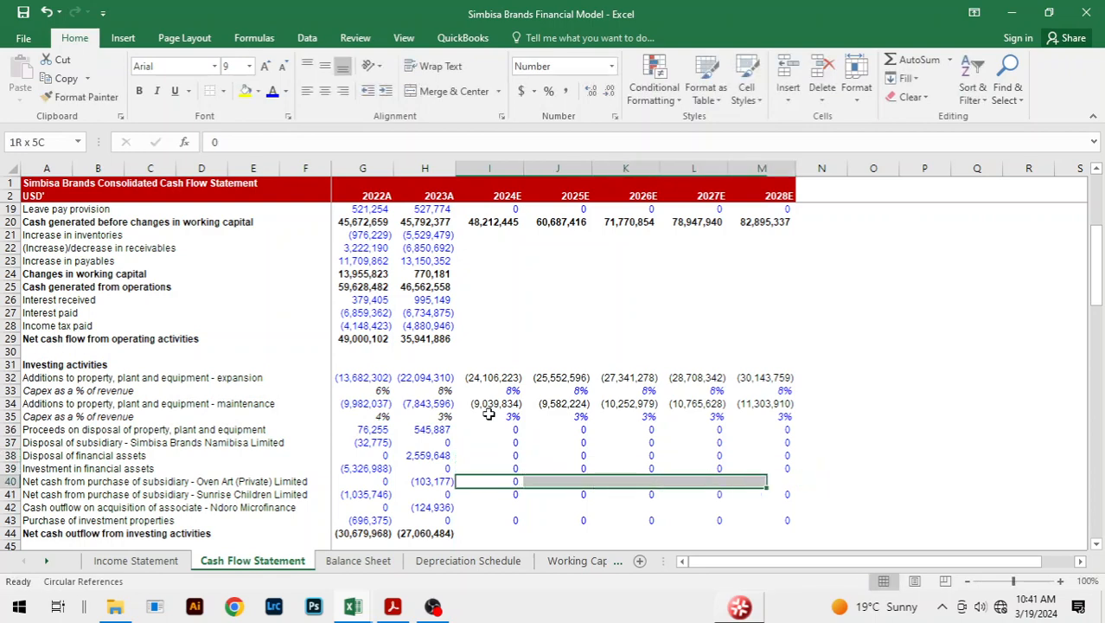
key("ctrl+r")
Enter 0 for Cash outflow on acquisition of associate - Ndoro Microfinance in 2024E and fill it across to 2028E (I42:M42).
key("Down")
key("Down")
key("Down")
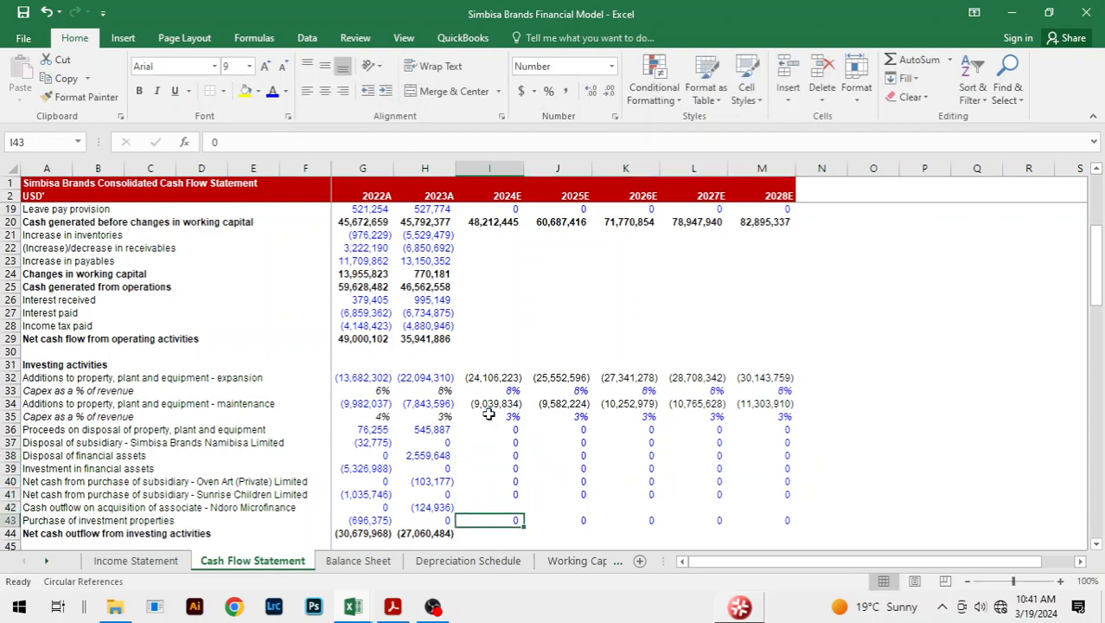
key("Up")
type("0")
key("ctrl+Return")
key("shift+Right")
key("shift+Right")
key("shift+Right")
key("shift+Right")
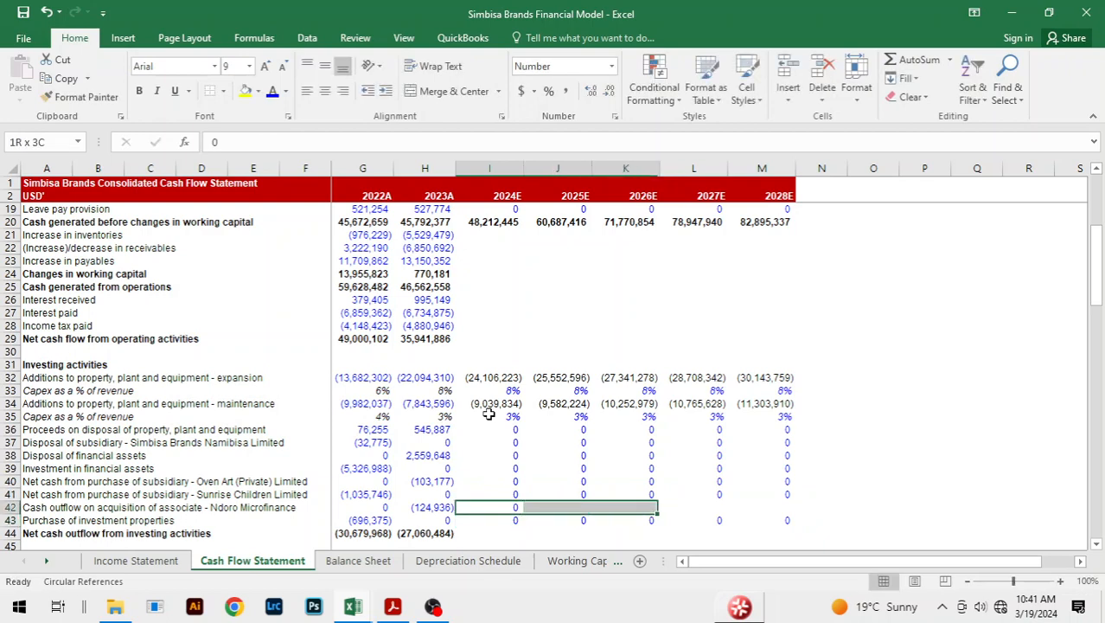
key("ctrl+r")
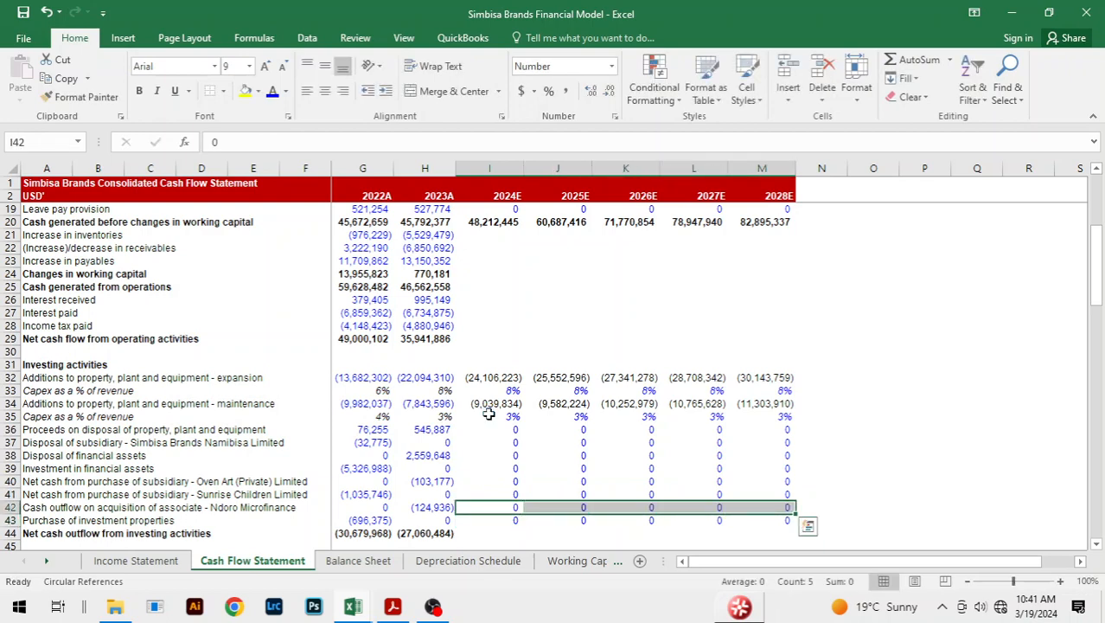
Fill the 2023A SUM formula for Net cash outflow from investing activities across to 2028E (H44:M44).
key("Up")
key("Up")
key("Up")
key("Up")
key("Up")
key("Up")
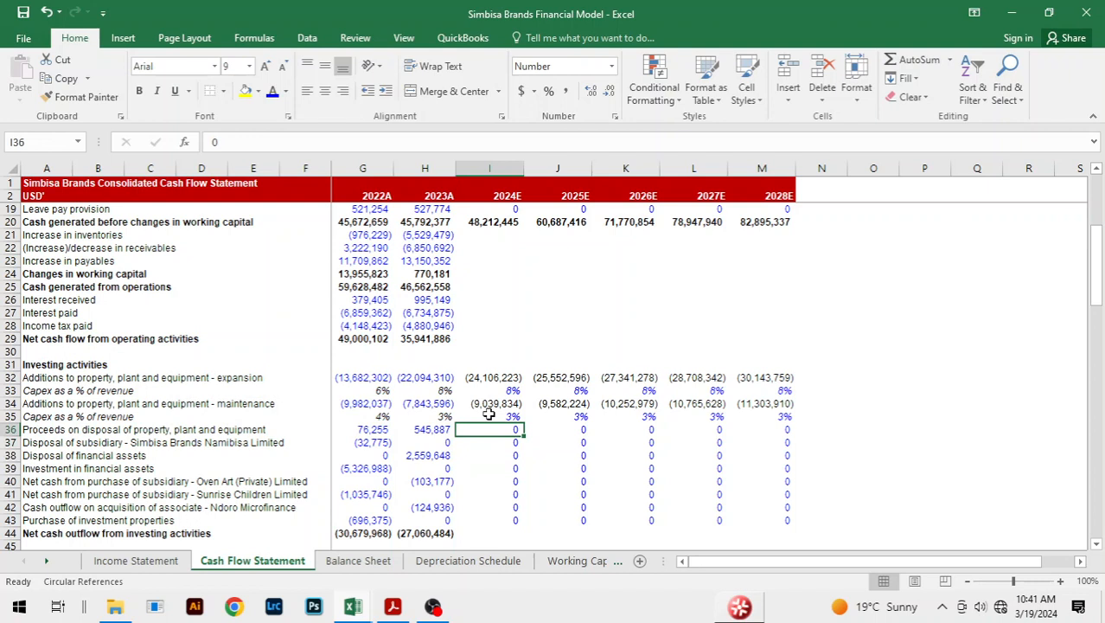
key("Down")
key("Down")
key("Down")
key("Down")
key("Down")
key("Down")
key("Down")
key("Down")
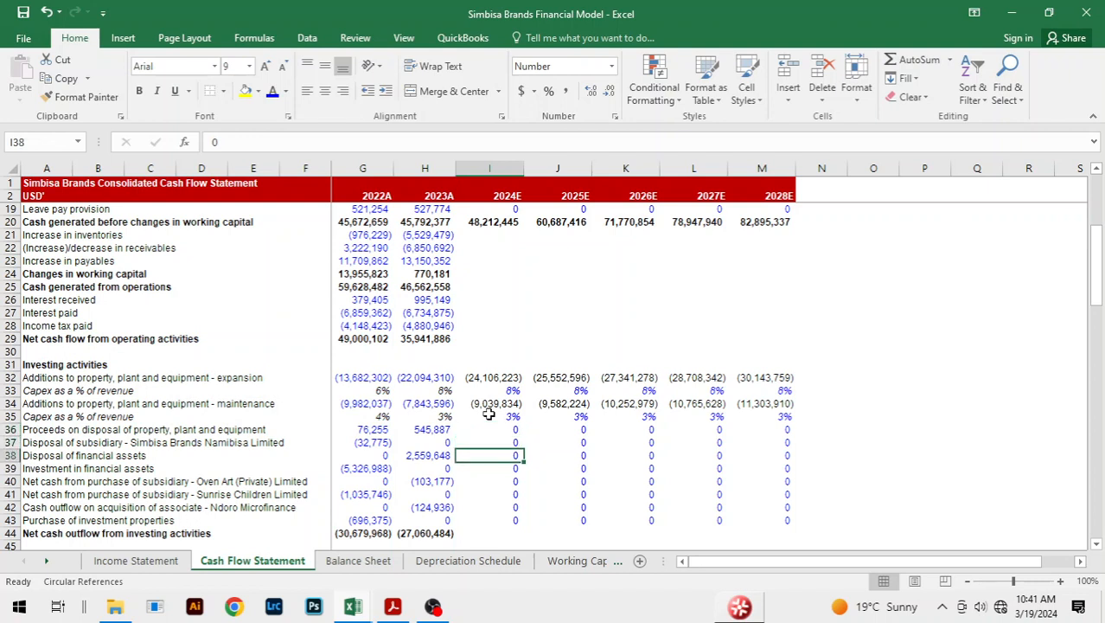
key("Left")
key("shift+Right")
key("shift+Right")
key("shift+Right")
key("shift+Right")
key("shift+Right")
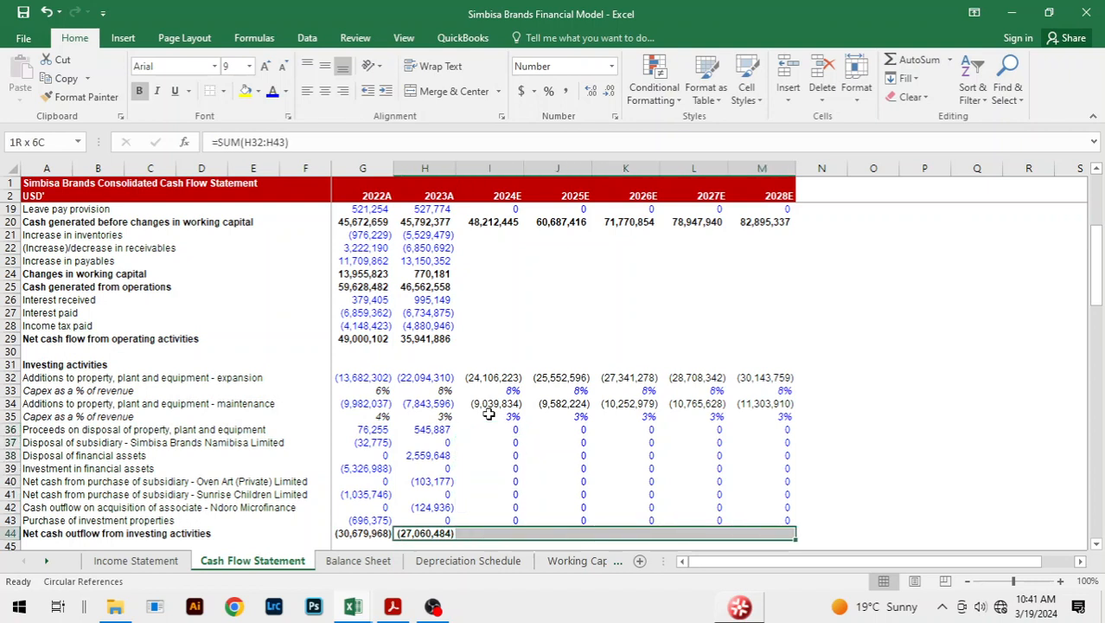
key("ctrl+r")
Rewrite the 2022A Net cash outflow from investing activities in G44 as =G32+G34+SUM(G36:G43), excluding the capex percentage rows.
scroll(488, 414, "down", 1)
key("Left")
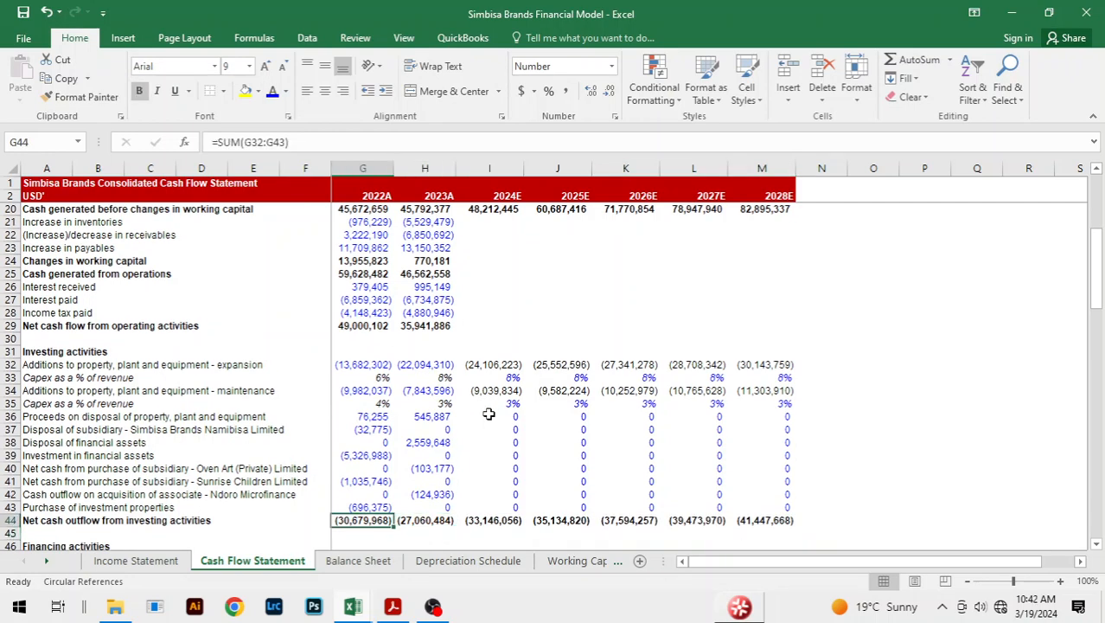
key("F2")
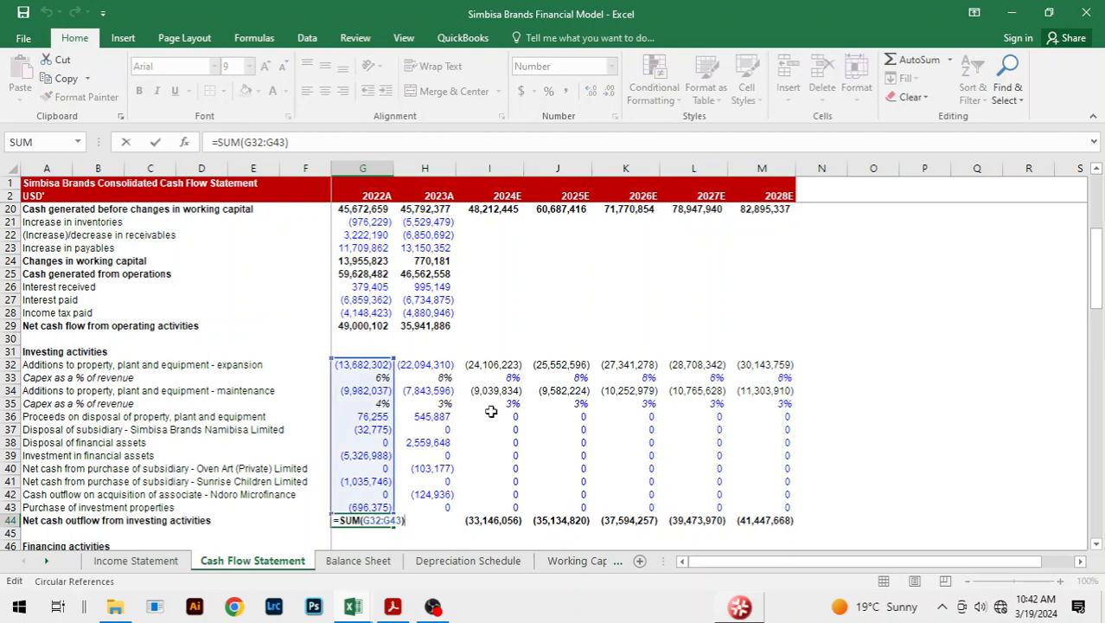
key("BackSpace")
key("BackSpace")
key("BackSpace")
key("BackSpace")
key("BackSpace")
key("BackSpace")
key("BackSpace")
key("BackSpace")
key("BackSpace")
key("BackSpace")
key("BackSpace")
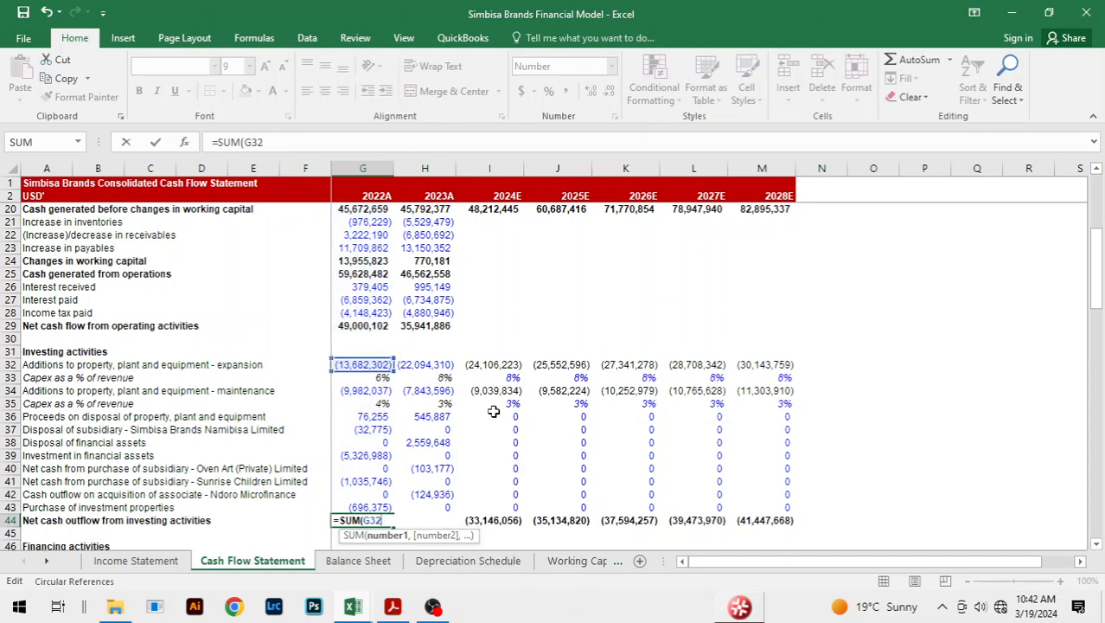
key("BackSpace")
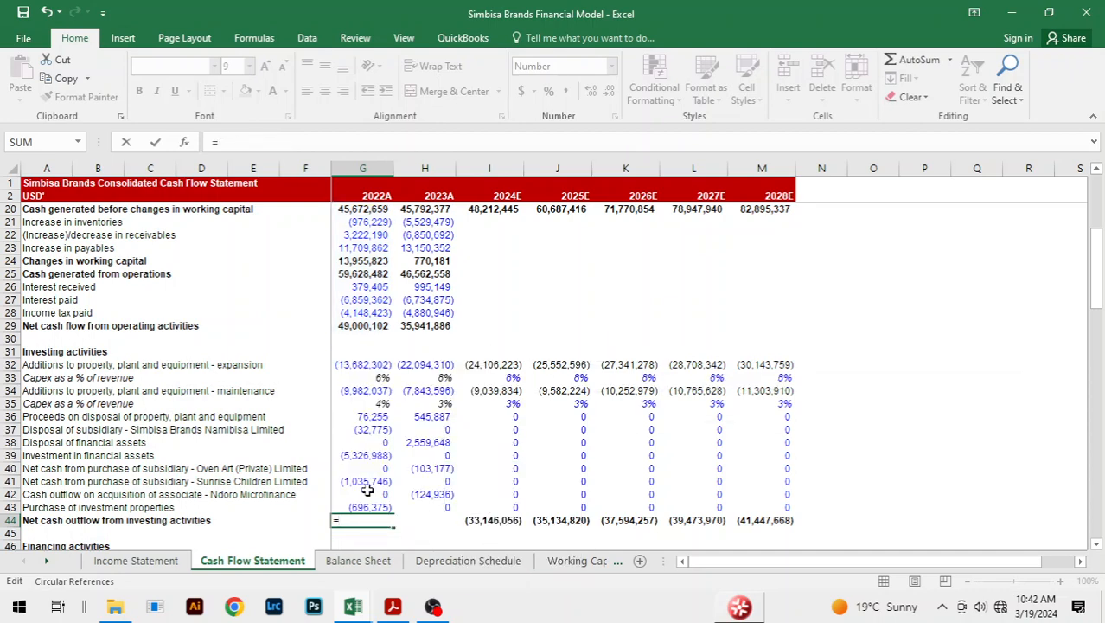
left_click(358, 365)
type("+")
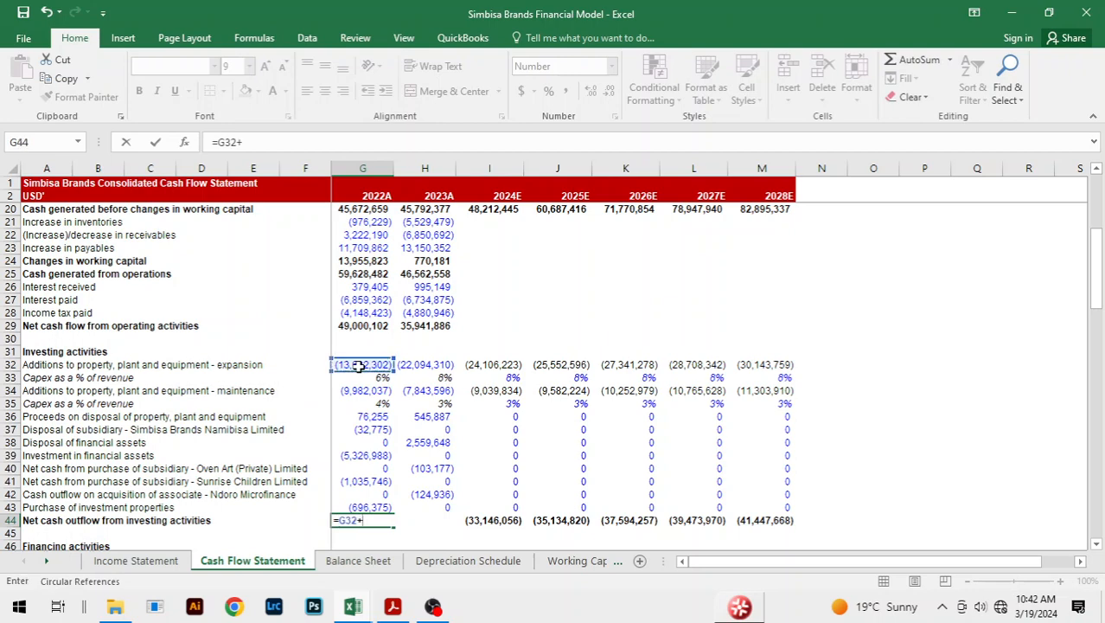
left_click(370, 391)
type("+")
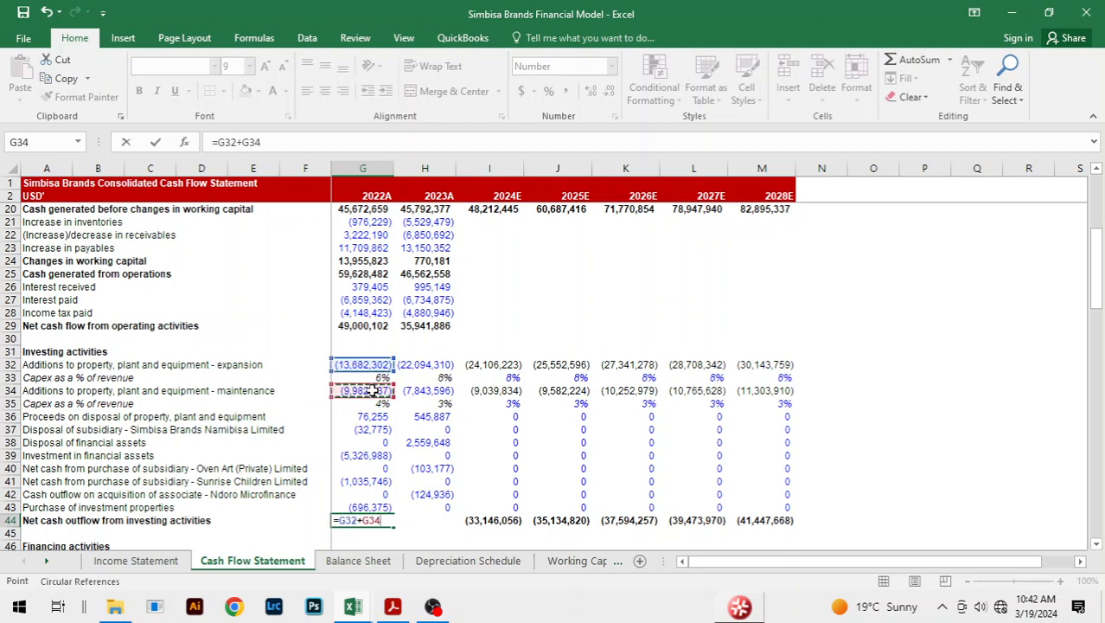
type("sum(")
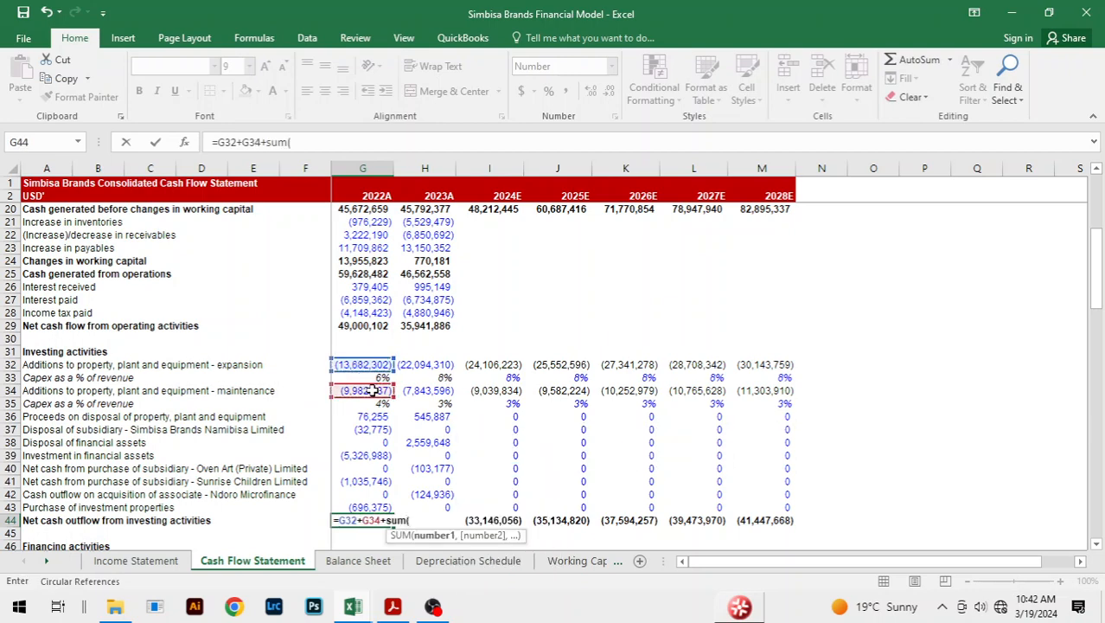
left_click_drag(363, 507, 372, 390)
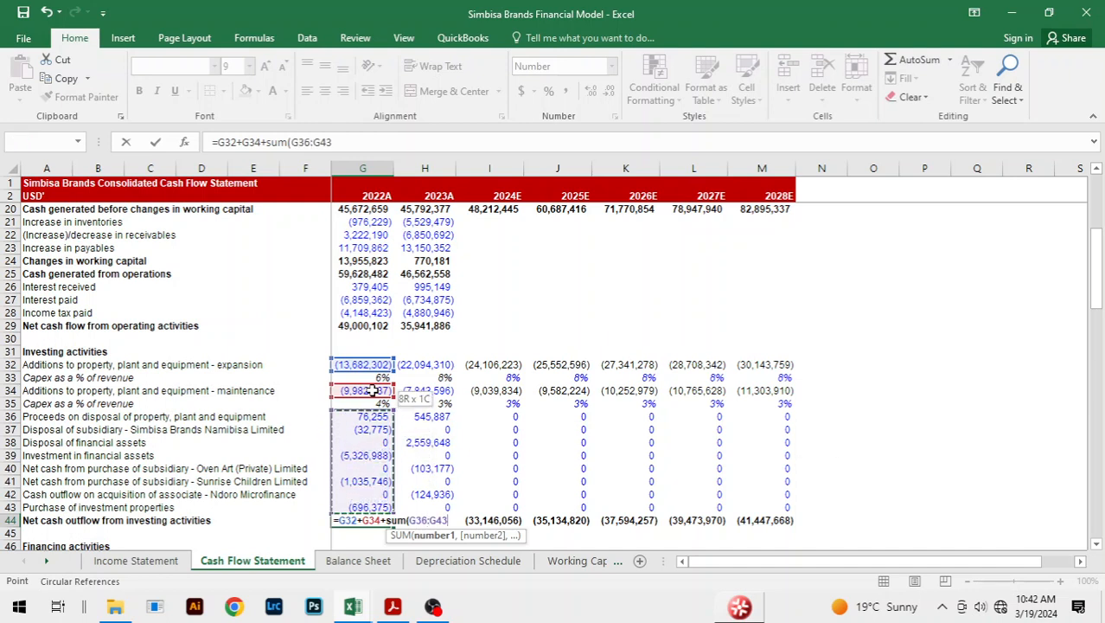
key("ctrl+Return")
Fill the revised net investing cash outflow formula from 2022A across to 2028E (G44:M44).
key("shift+Right")
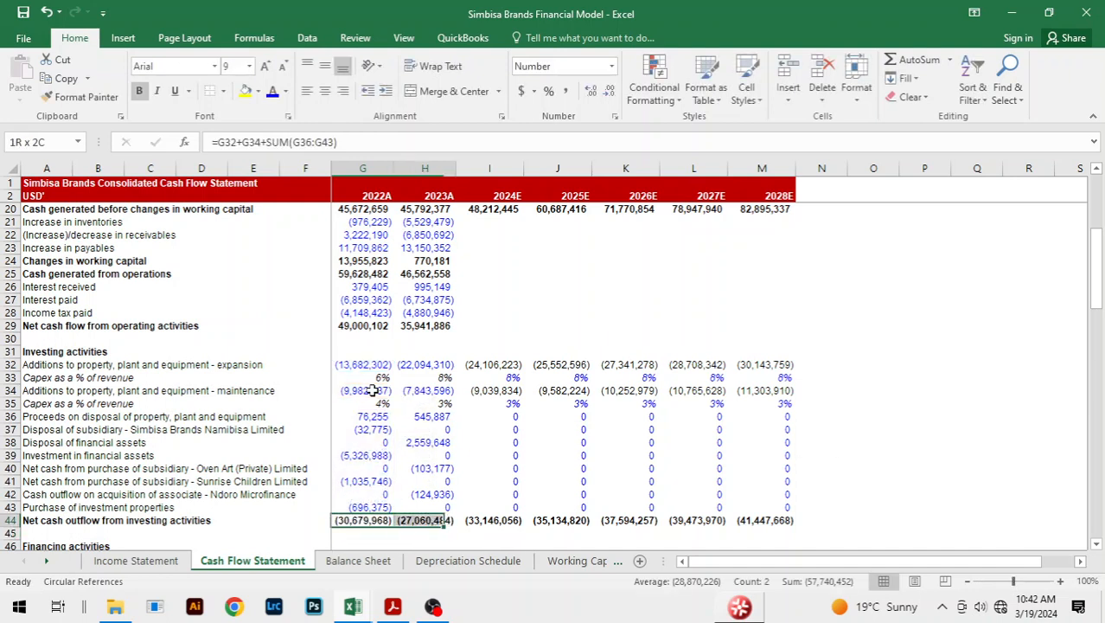
key("shift+Right")
key("shift+Right")
key("shift+Right")
key("shift+Right")
key("shift+Right")
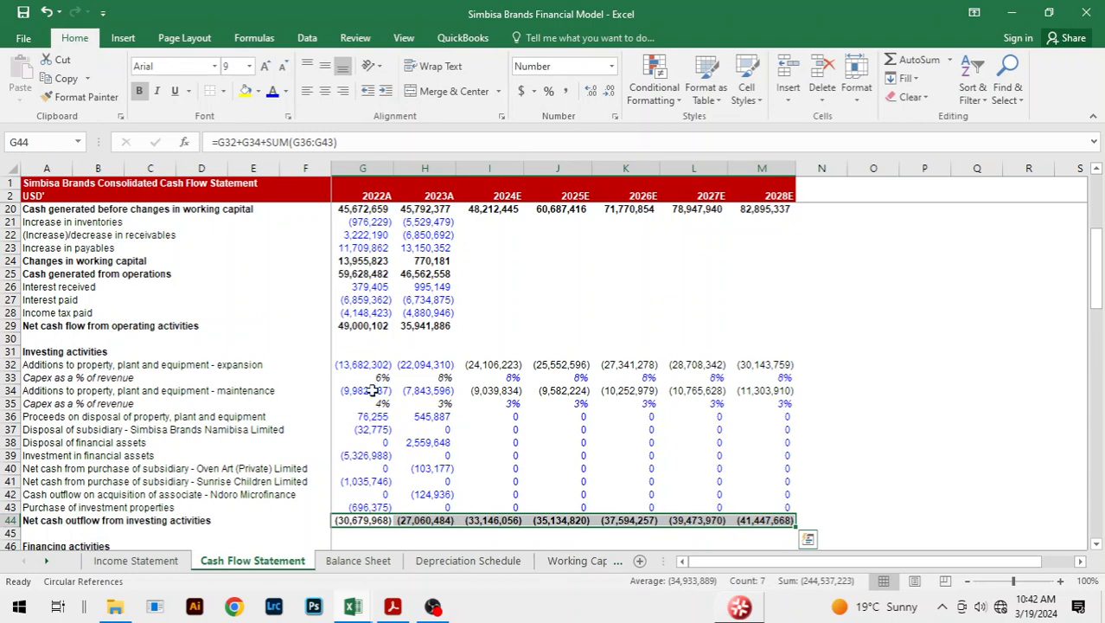
left_click(401, 542)
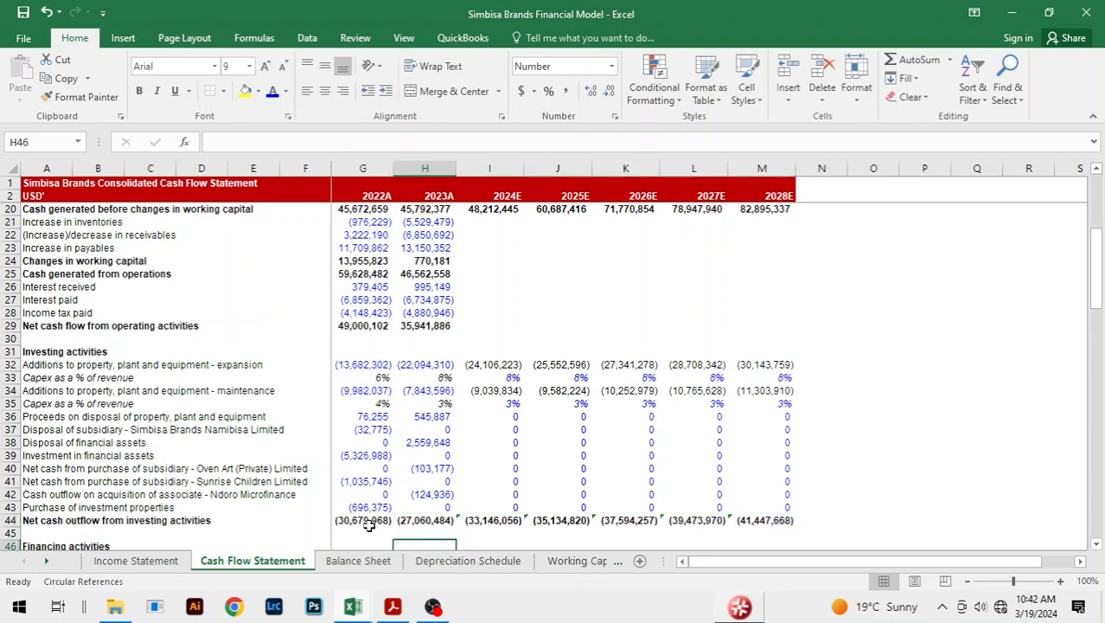
Check the 2022A net investing outflow formula in G44 and ignore the adjacent-cells formula error on the forecast totals (I44:M44).
left_click(369, 523)
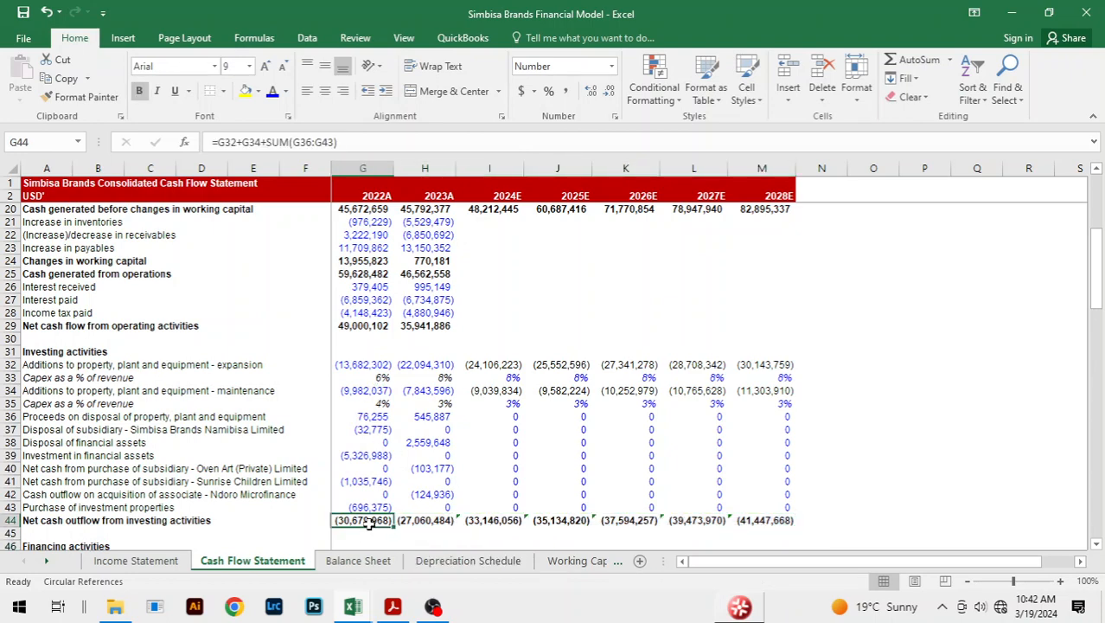
double_click(370, 523)
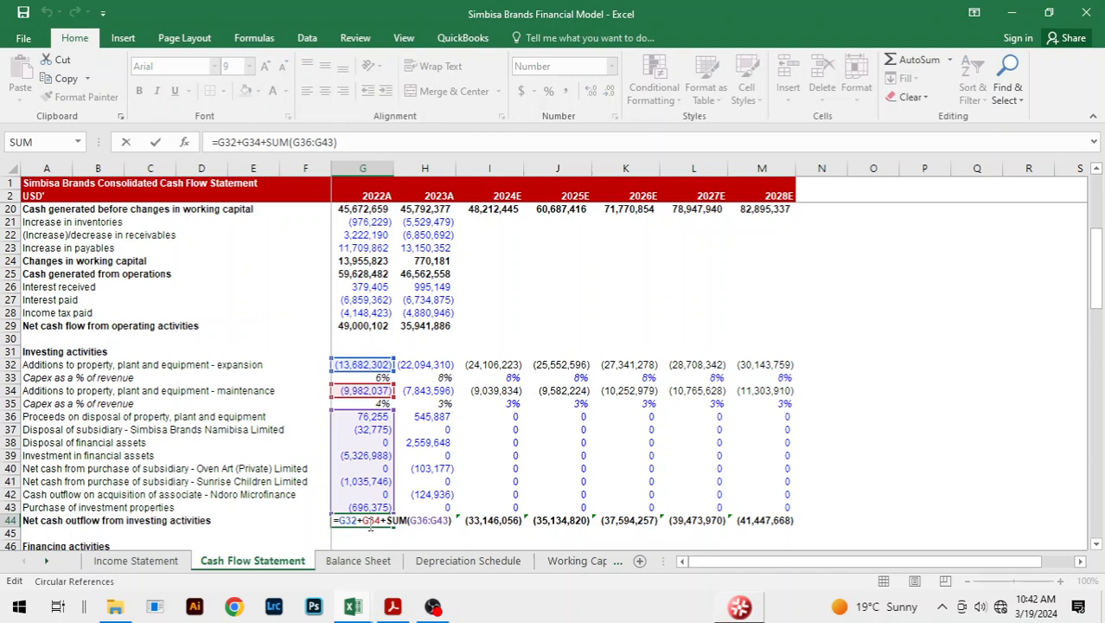
key("Return")
left_click(475, 518)
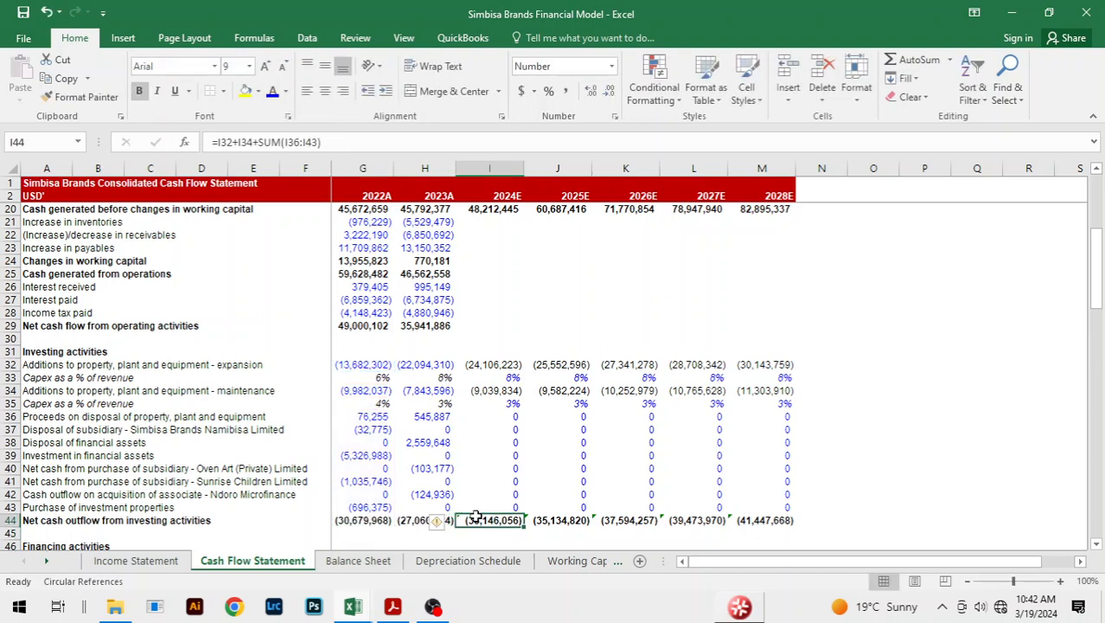
key("ctrl+shift+Right")
left_click(443, 523)
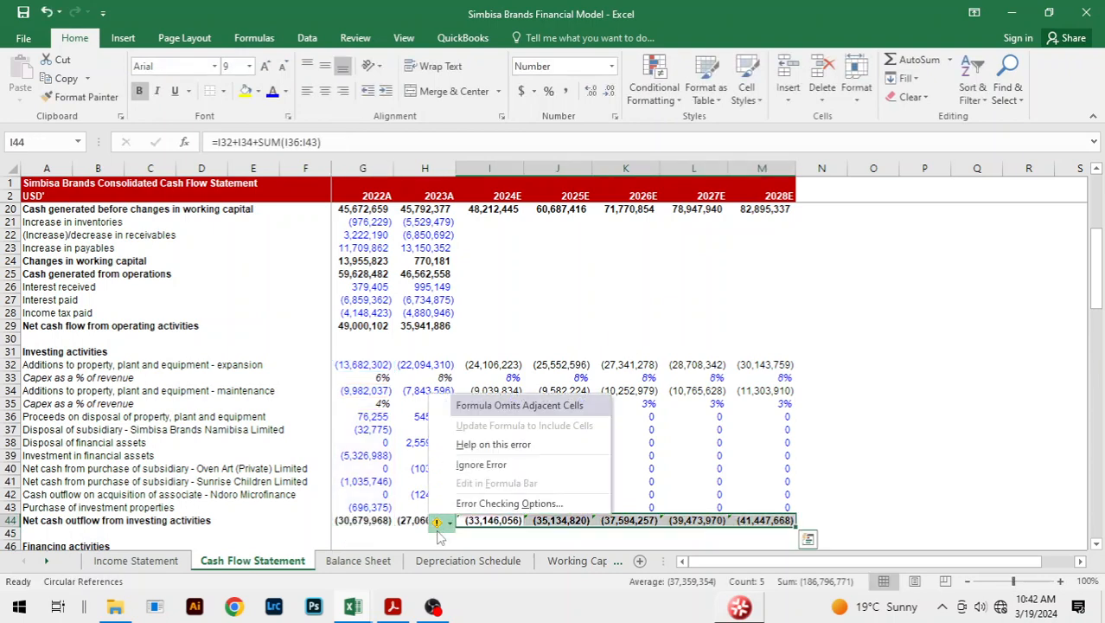
left_click(500, 465)
Enter 0 for Purchase of additional interest - Innbucks Pvt ltd in 2024E and fill it across to 2028E (I52:M52).
scroll(534, 450, "down", 7)
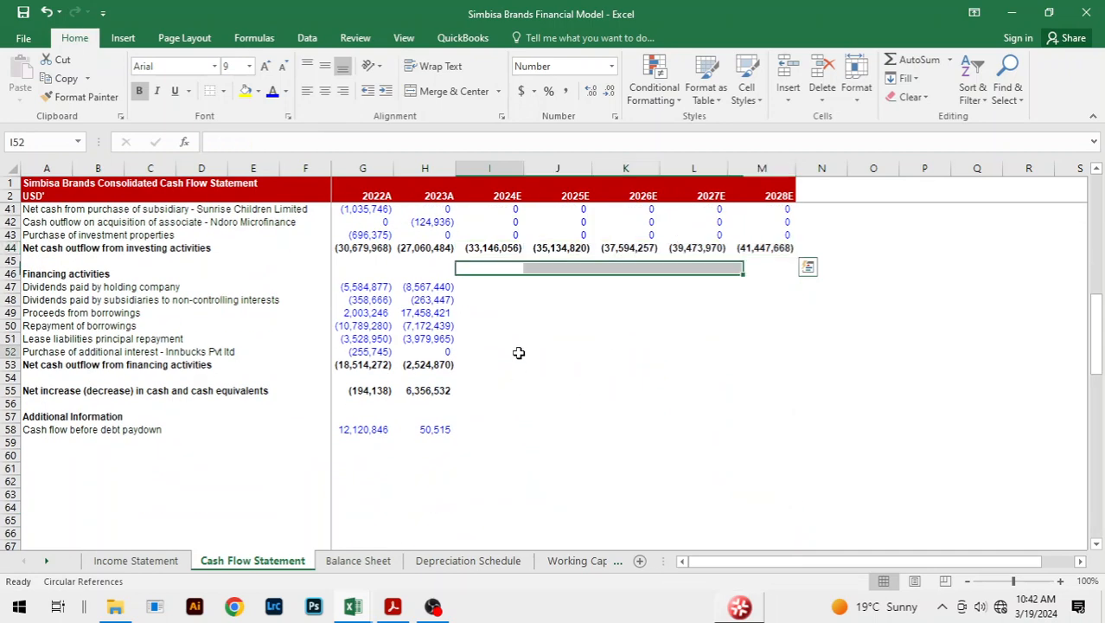
left_click(557, 325)
left_click(487, 349)
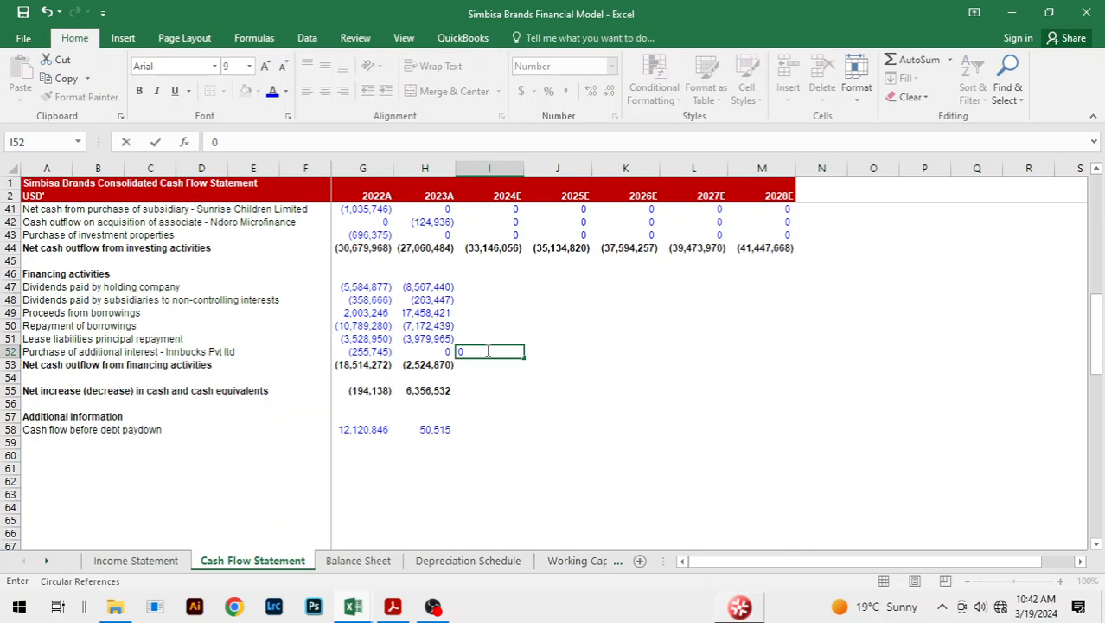
key("Return")
key("Up")
key("shift+Right")
key("shift+Right")
key("shift+Right")
key("shift+Right")
key("ctrl+r")
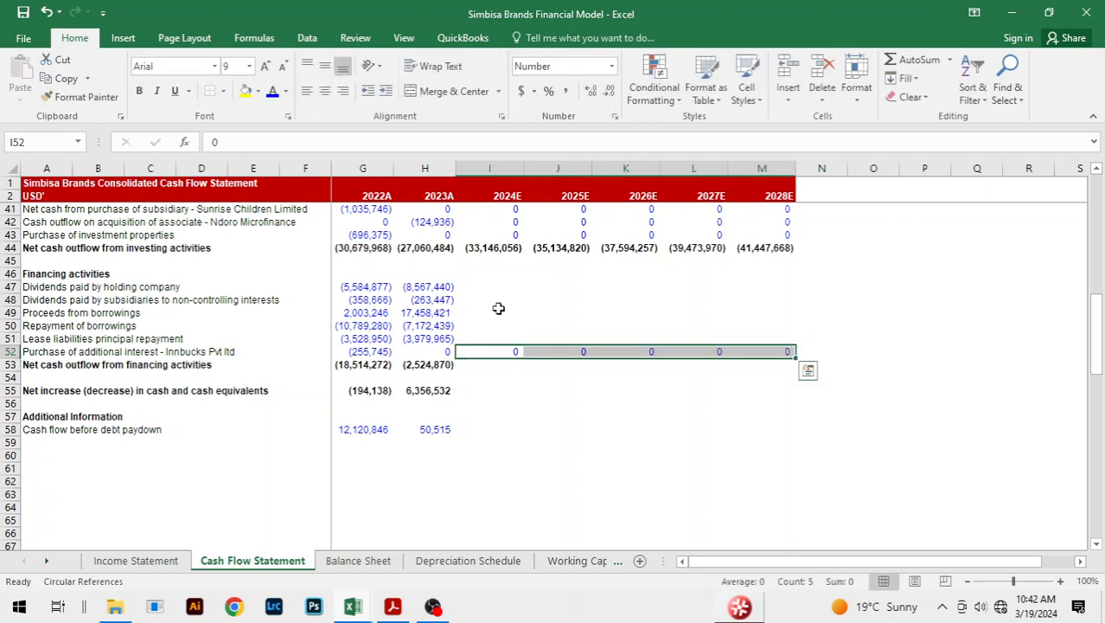
Enter 0 for Dividends paid by subsidiaries to non-controlling interests in 2024E and fill it across to 2028E (I48:M48).
left_click(498, 311)
scroll(644, 301, "up", 3)
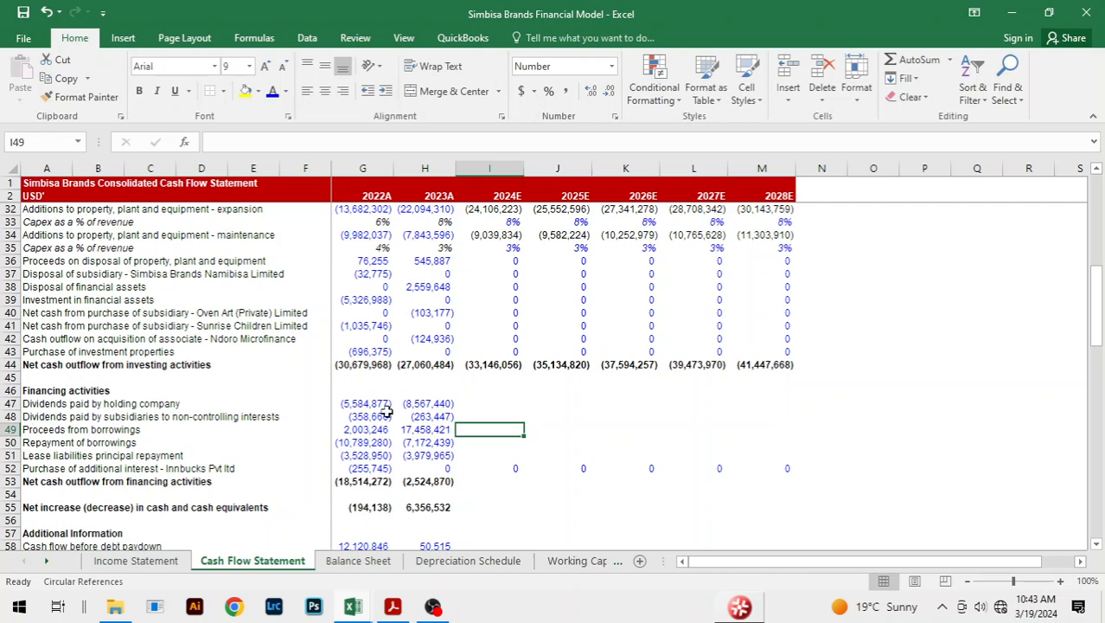
left_click(499, 416)
type("0")
key("ctrl+Return")
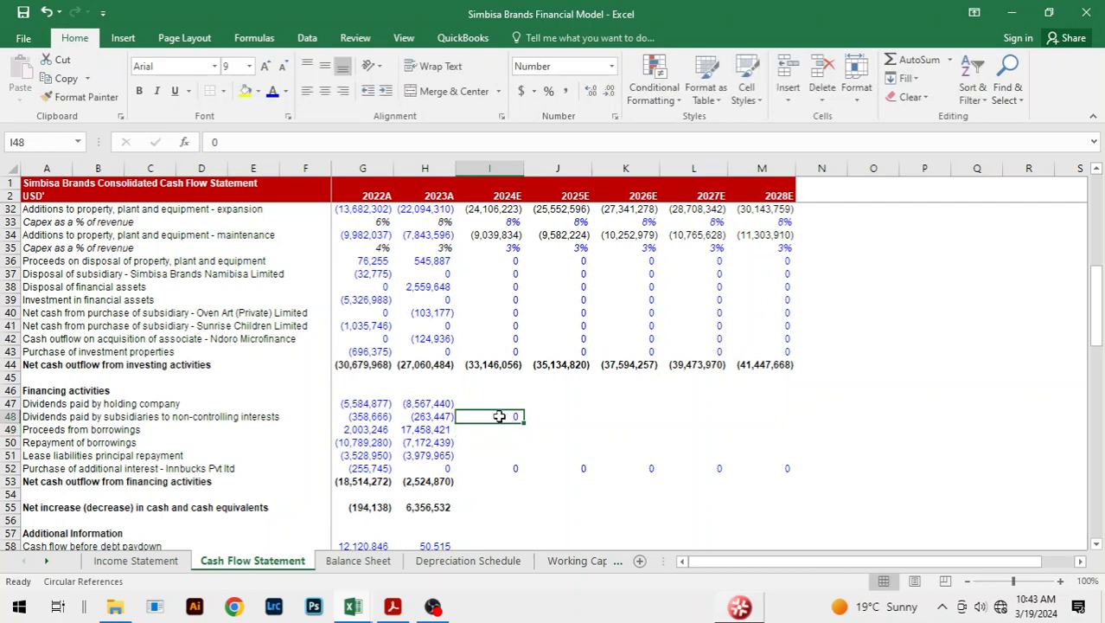
key("shift+Right")
key("shift+Right")
key("shift+Right")
key("shift+Right")
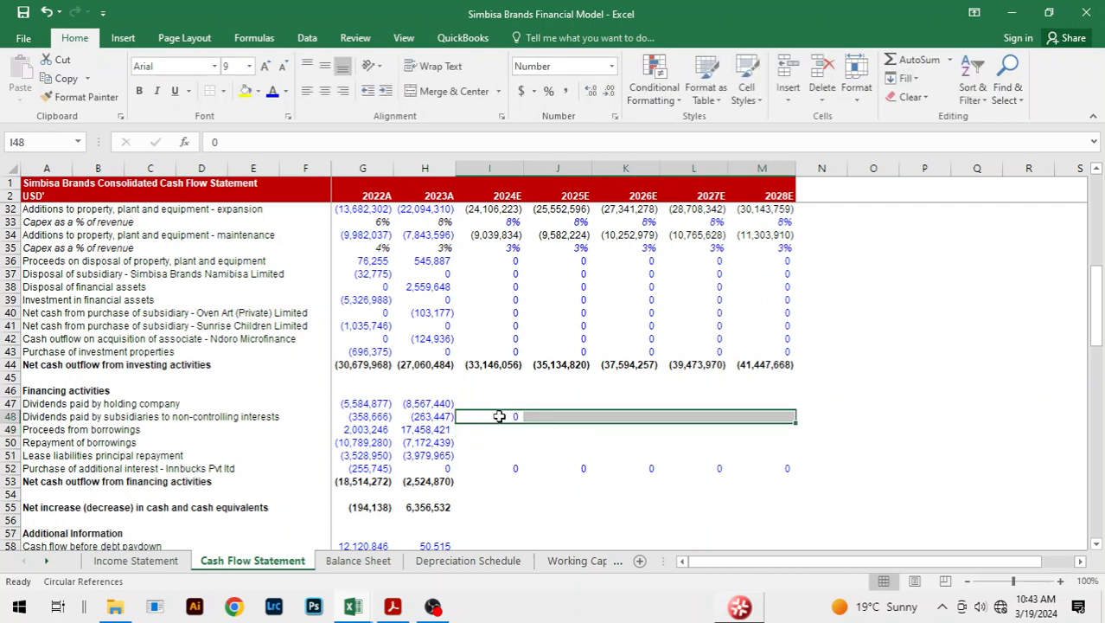
key("ctrl+r")
Insert a row beneath Dividends paid by holding company and label it "Dividend payout ratio %" in A48.
key("Up")
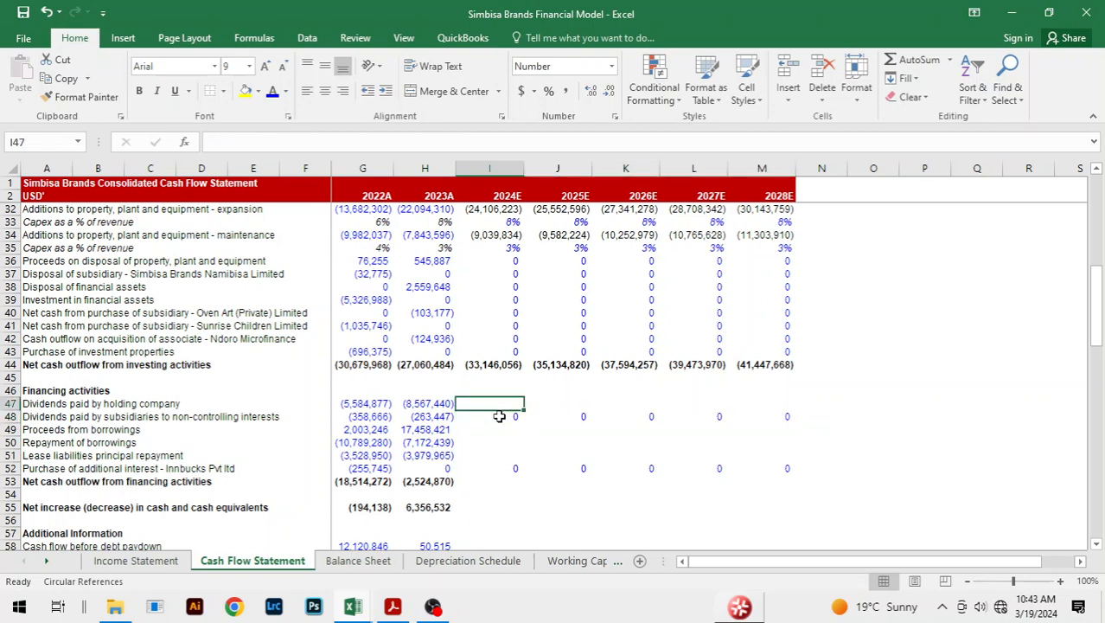
key("Left")
key("Left")
key("Left")
key("Left")
key("Left")
key("Left")
key("Left")
key("Left")
key("Down")
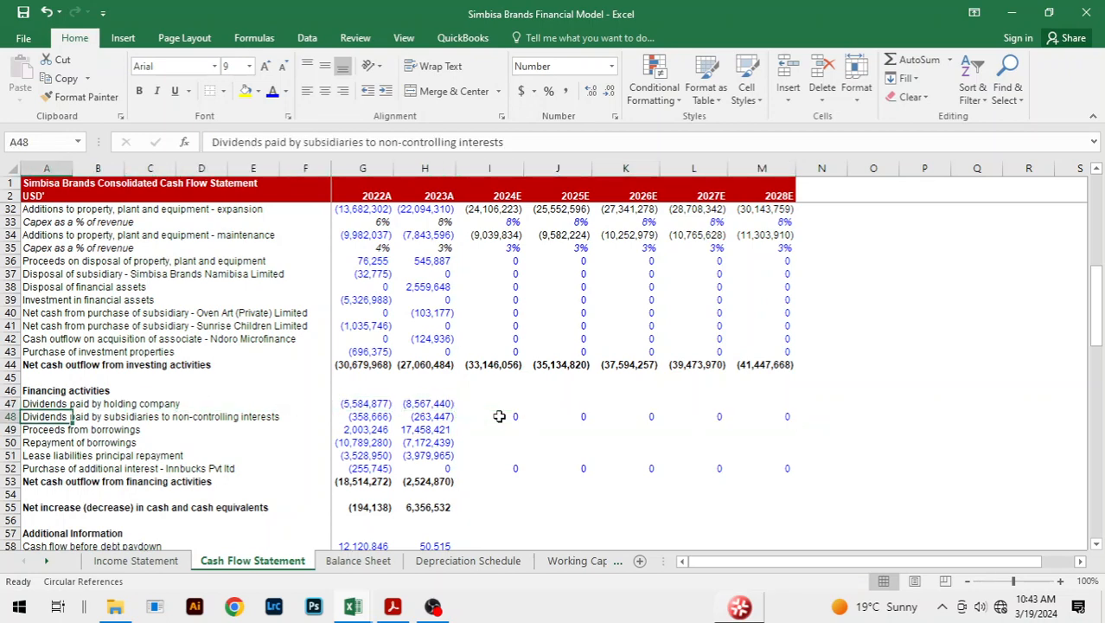
key("alt+h")
key("i")
key("r")
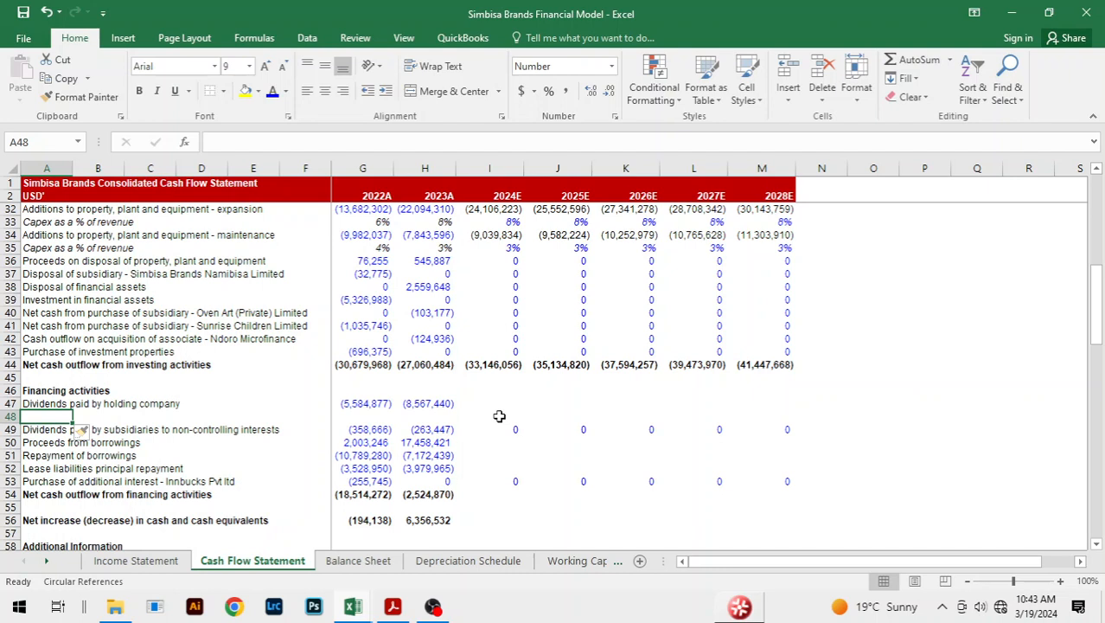
type("Dividend payout ratio %")
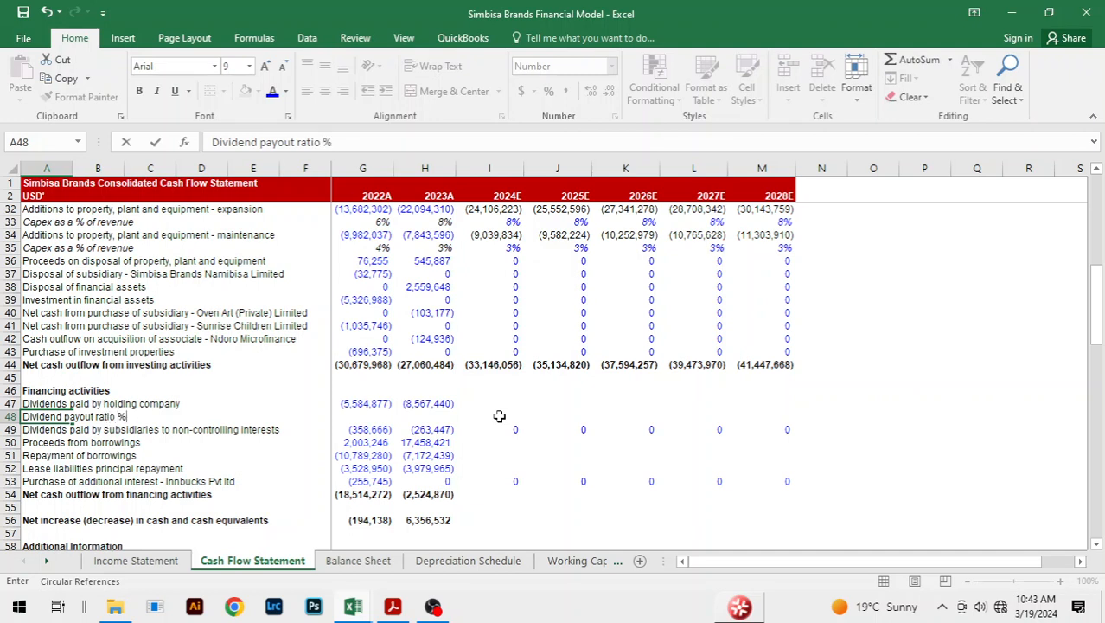
key("Return")
Italicise the Dividend payout ratio % row from the label through 2028E (A48:M48).
key("Up")
key("shift+Right")
key("shift+Right")
key("shift+Right")
key("shift+Right")
key("shift+Right")
key("shift+Right")
key("shift+Right")
key("shift+Right")
key("shift+Right")
key("shift+Right")
key("shift+Right")
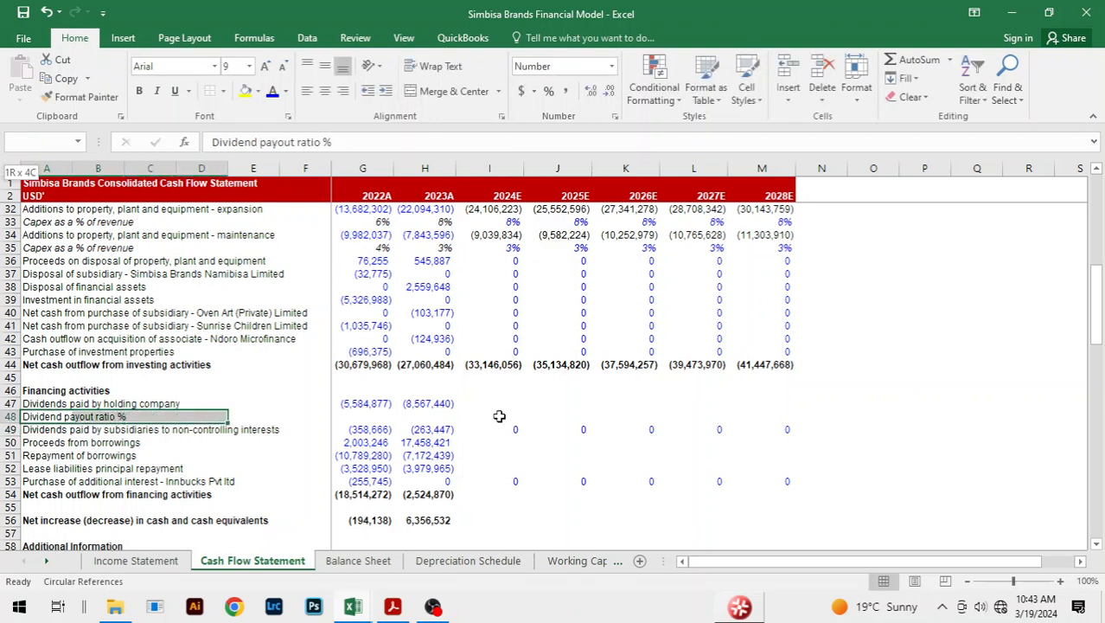
key("shift+Right")
key("ctrl+i")
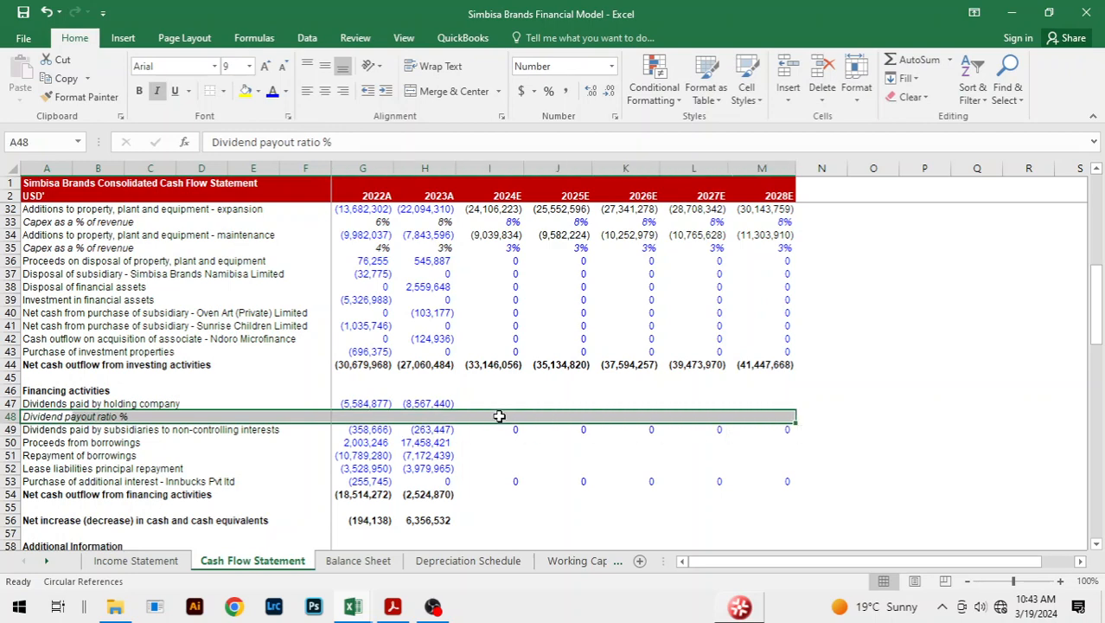
Calculate the 2022A dividend payout ratio in G48 as =-G47/'Income Statement'!G37, using adjusted profit for the year.
key("Right")
key("Right")
key("Right")
key("Right")
key("Right")
key("Right")
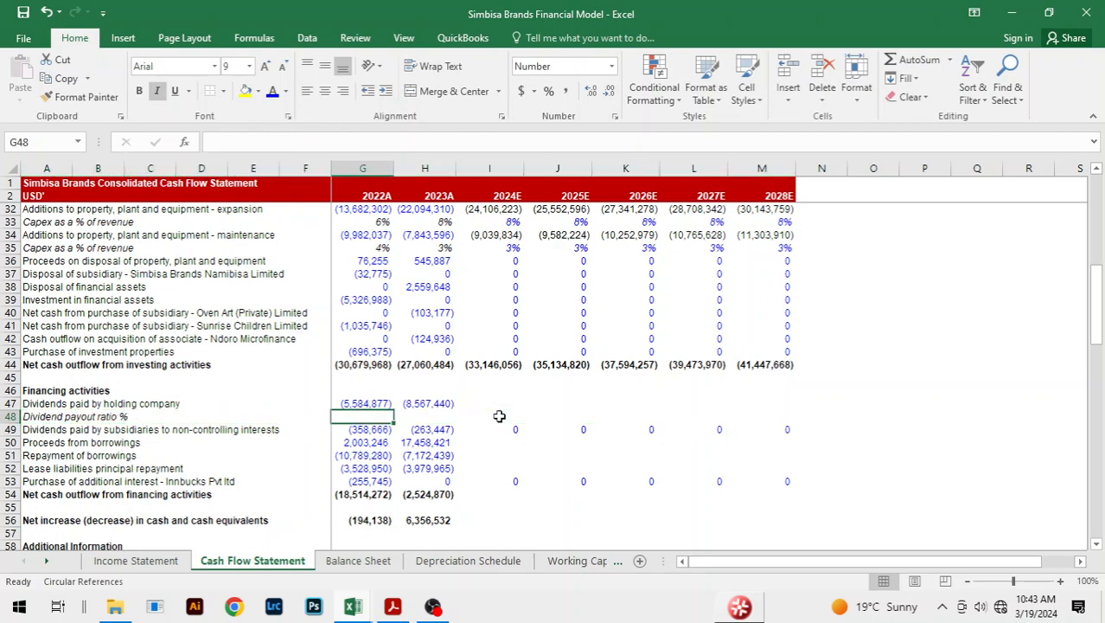
type("=-")
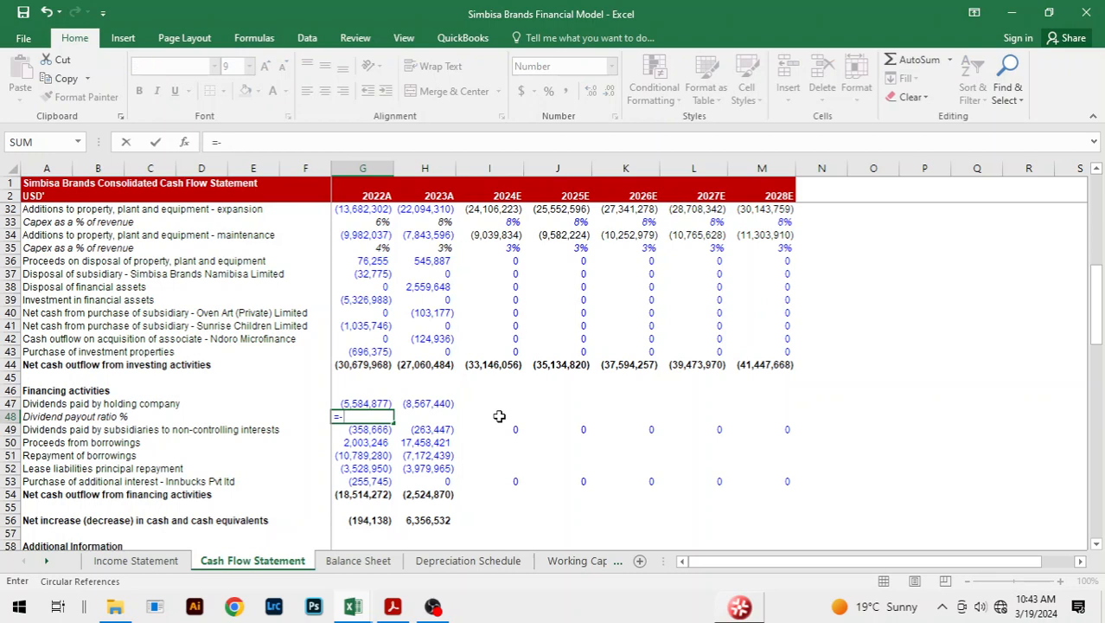
key("Up")
type("/")
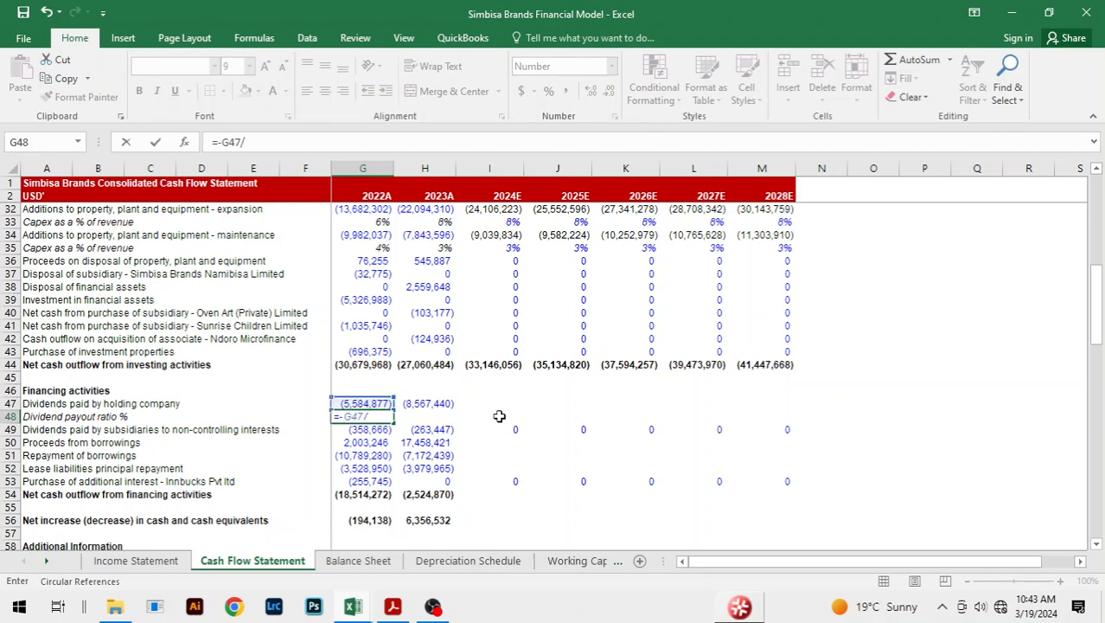
key("ctrl+Page_Up")
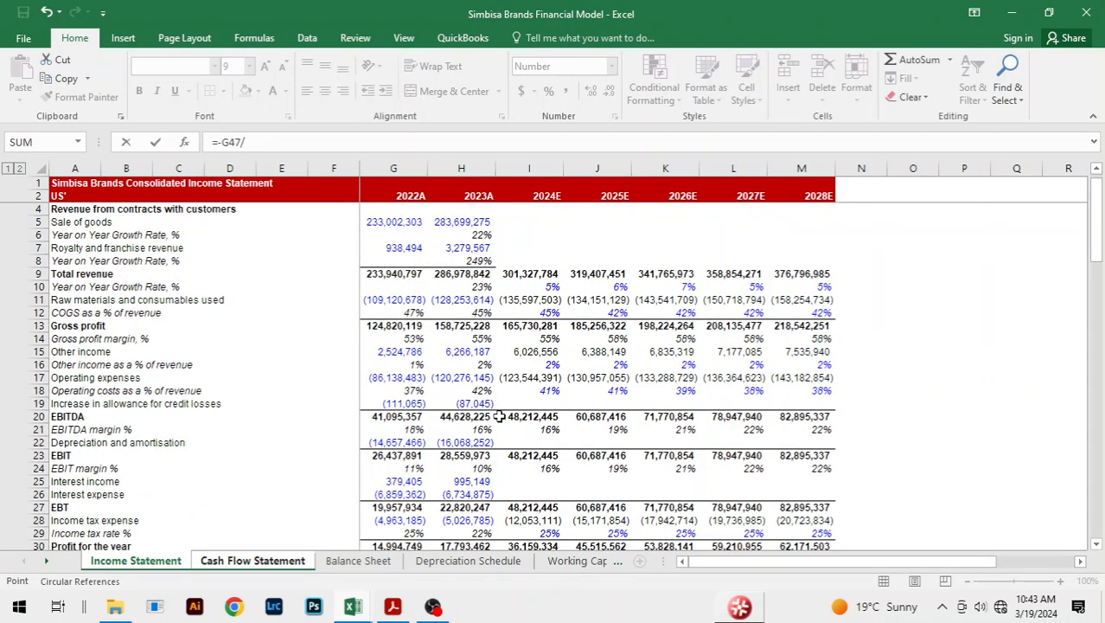
scroll(621, 455, "down", 3)
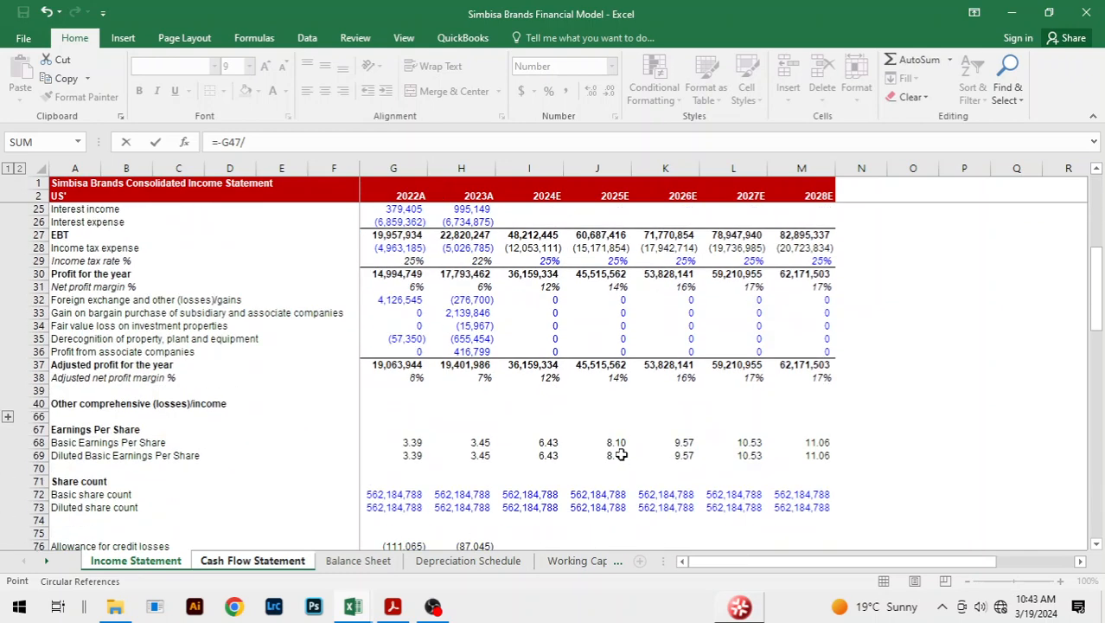
left_click(389, 364)
key("Return")
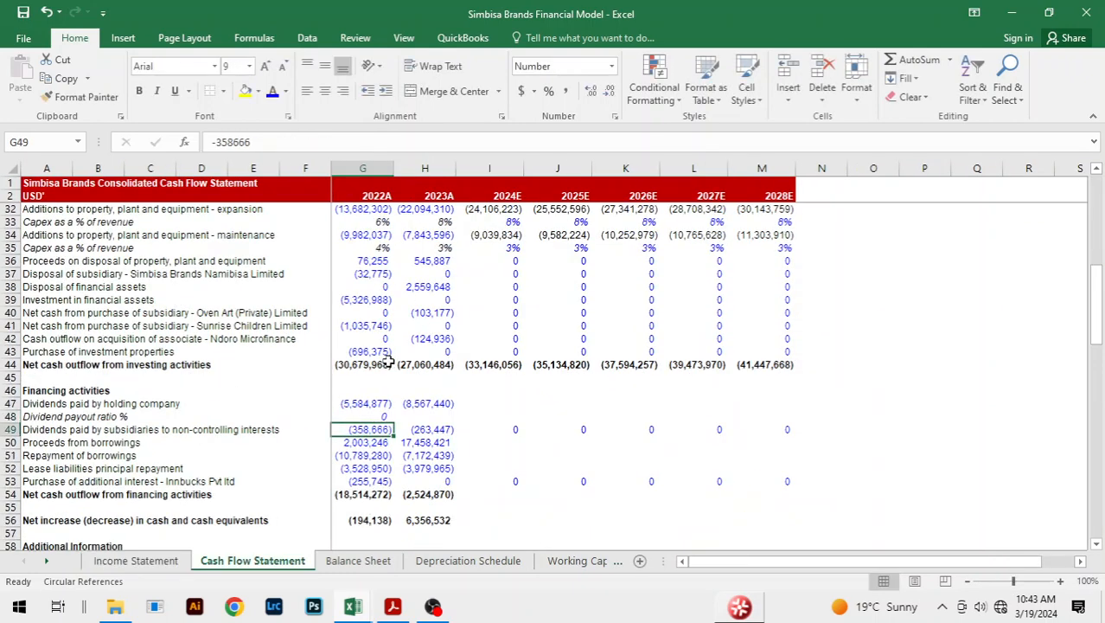
Fill the payout ratio formula into 2023A and format G48:H48 as percentages in black font.
key("Up")
key("shift+Right")
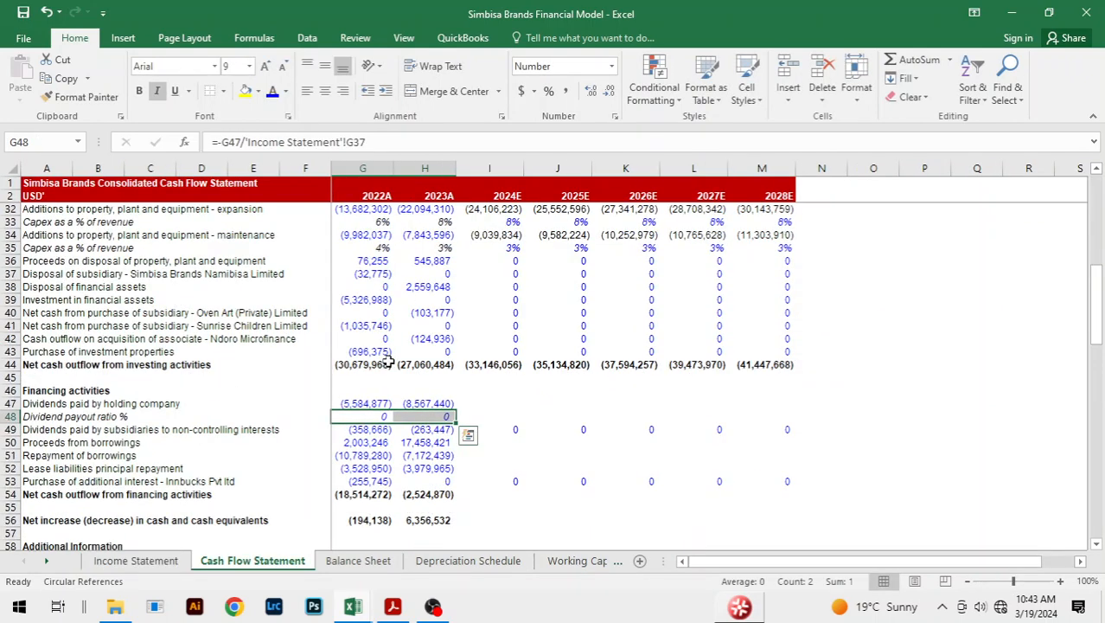
key("alt+h")
key("p")
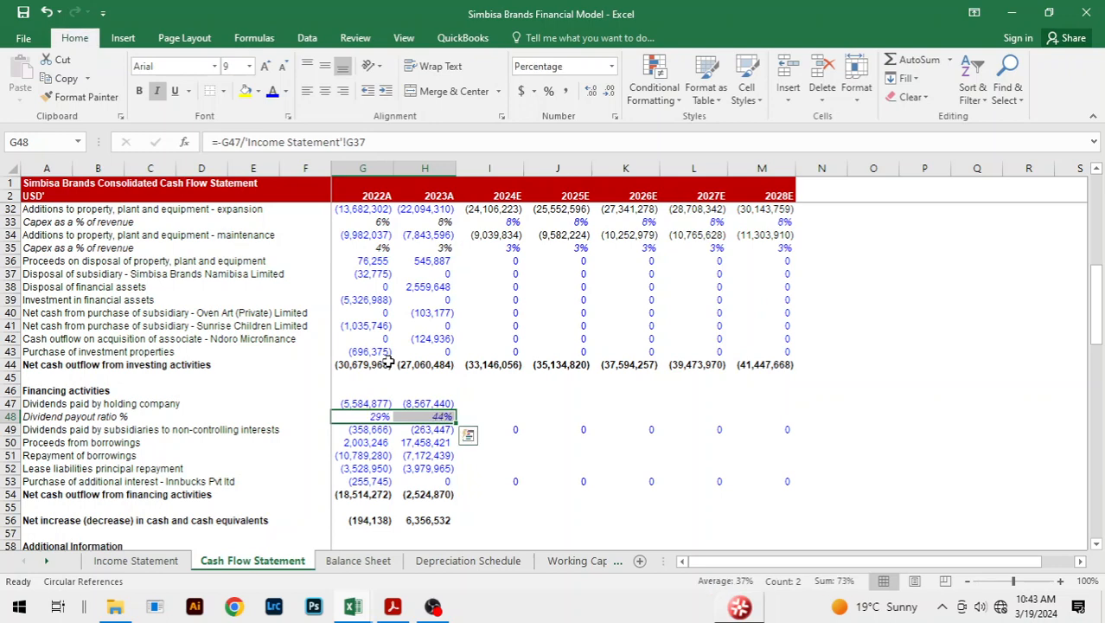
key("alt+h")
key("f")
key("c")
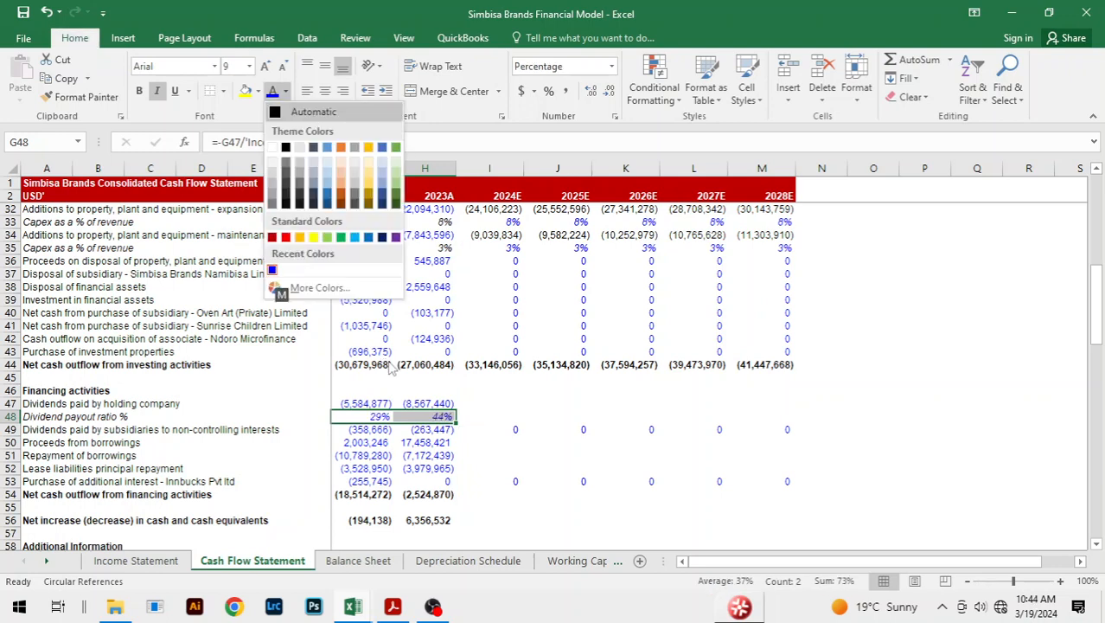
left_click(285, 147)
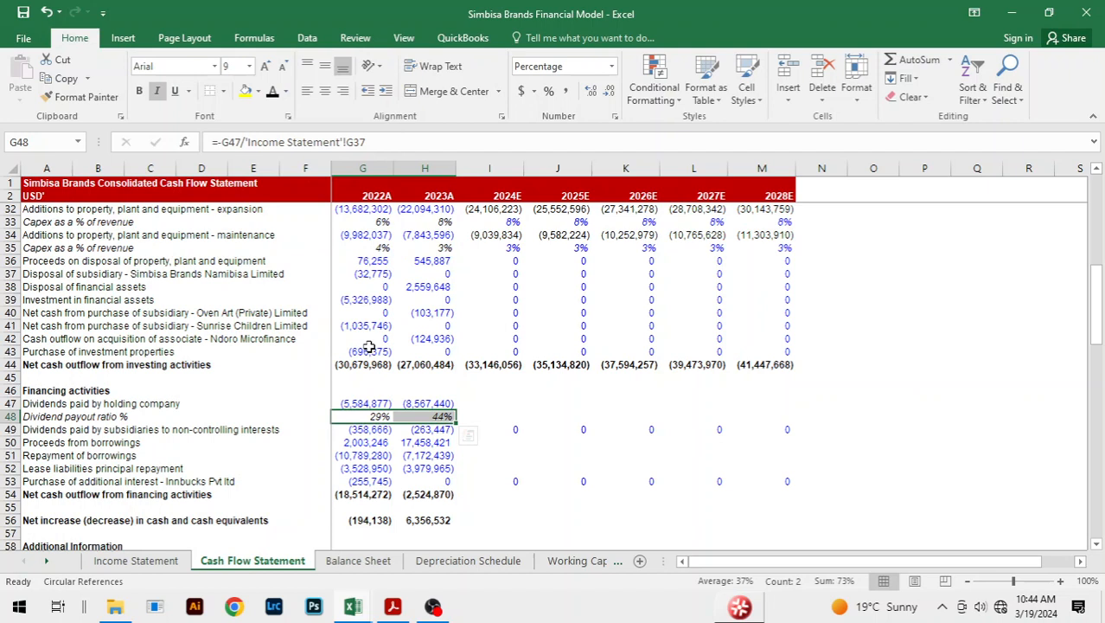
Apply percentage format to the forecast dividend payout ratio cells for 2024E to 2028E (I48:M48).
left_click(507, 418)
left_click(535, 399)
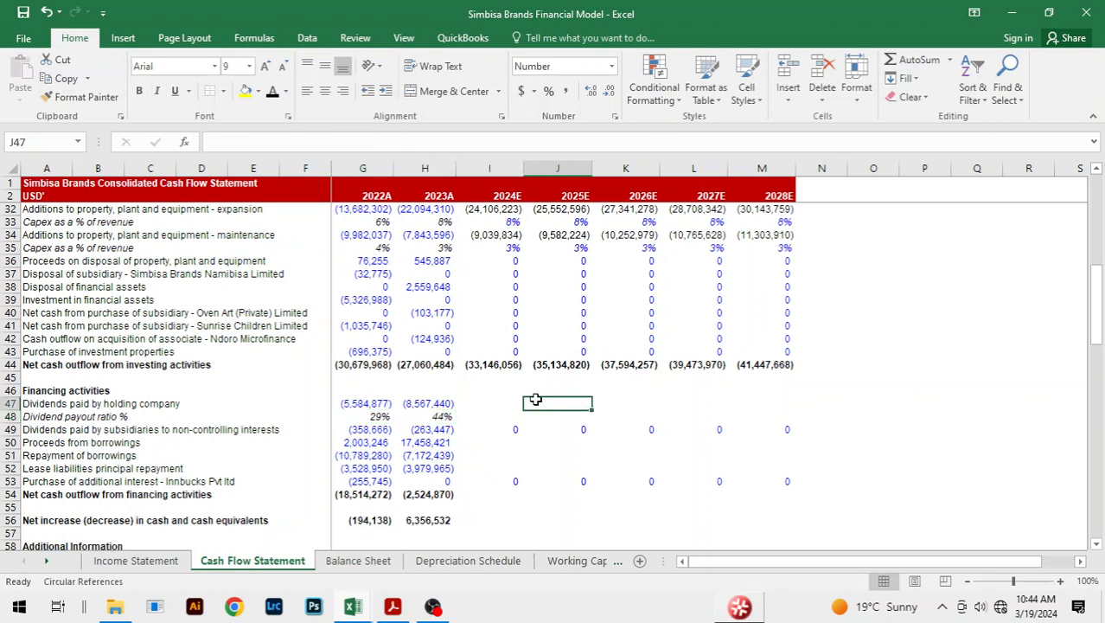
left_click(493, 420)
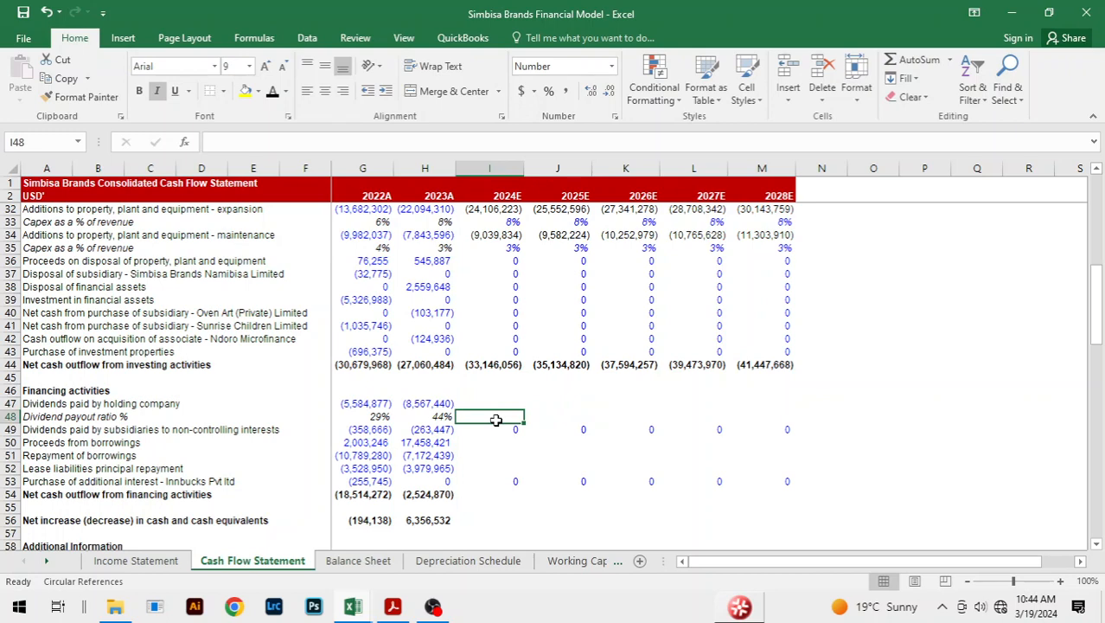
type("4")
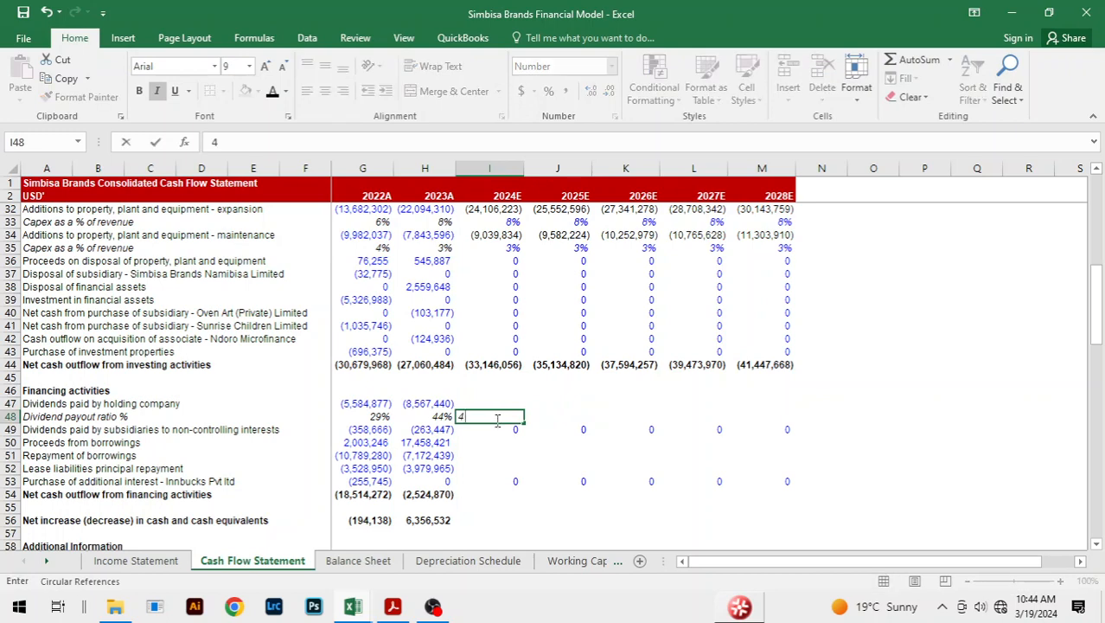
key("Escape")
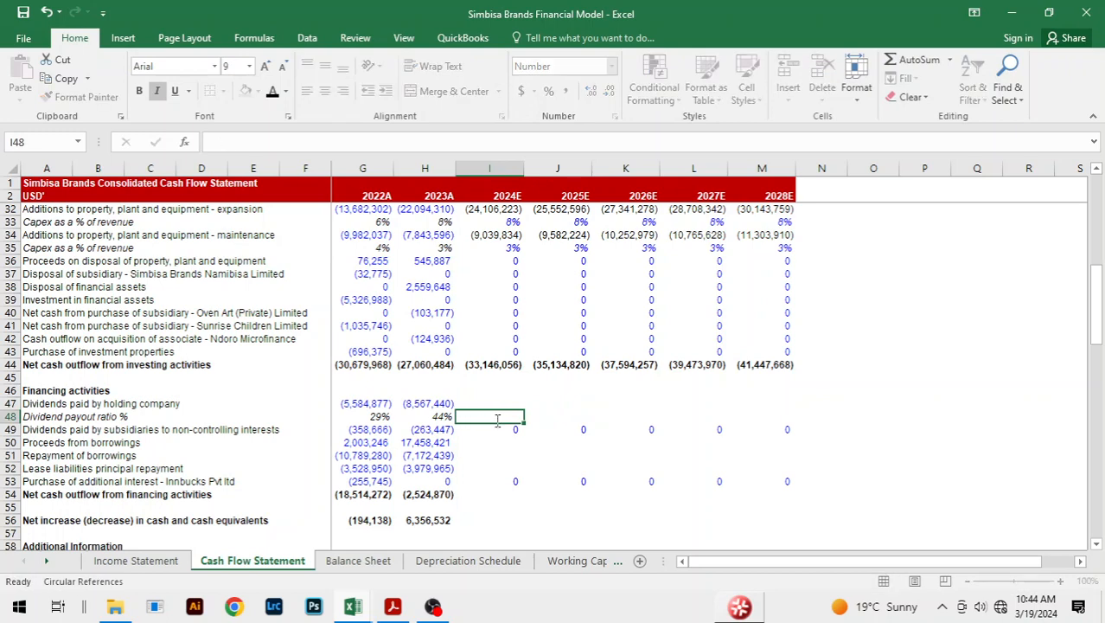
key("shift+Right")
key("shift+Right")
key("shift+Right")
key("shift+Right")
key("alt")
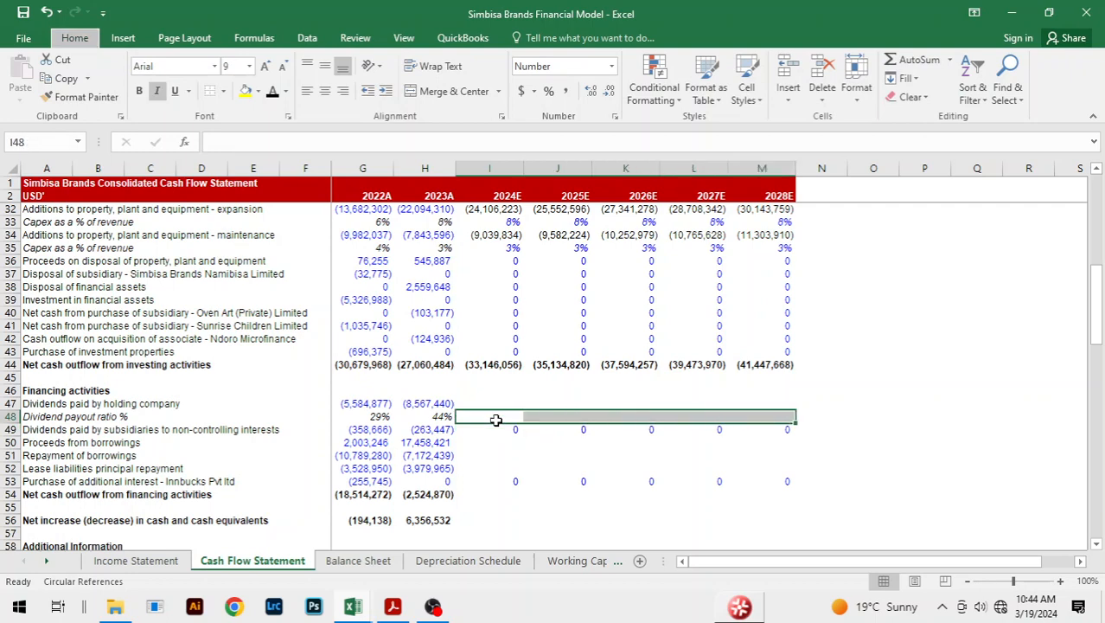
key("h")
key("p")
Enter a 40% dividend payout ratio for 2024E and fill it across to 2028E (I48:M48).
left_click(495, 420)
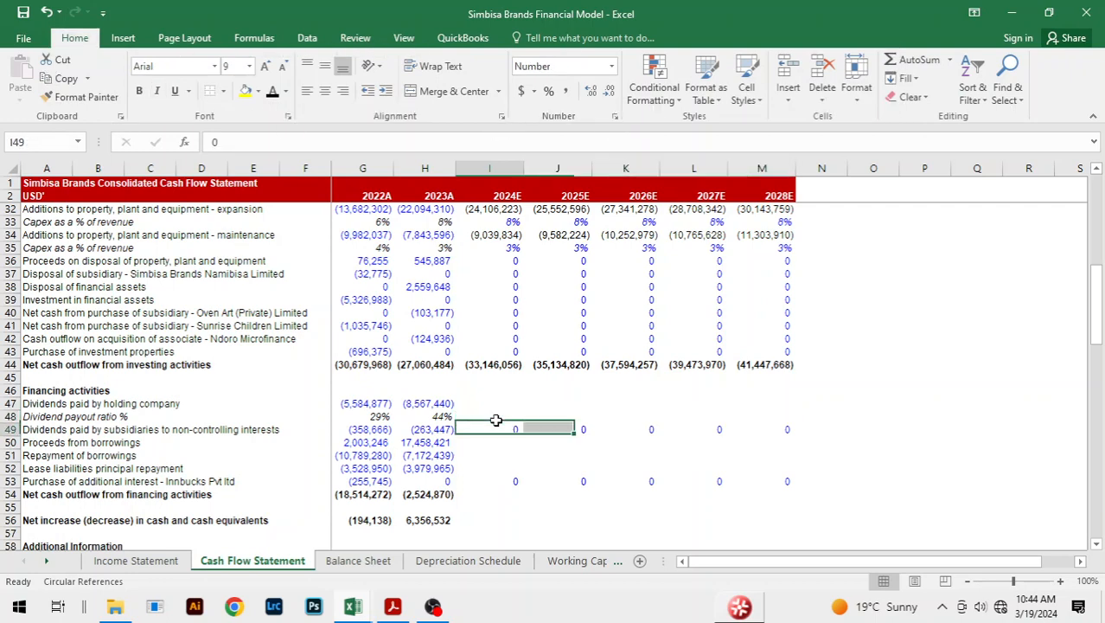
type("40")
key("ctrl+Return")
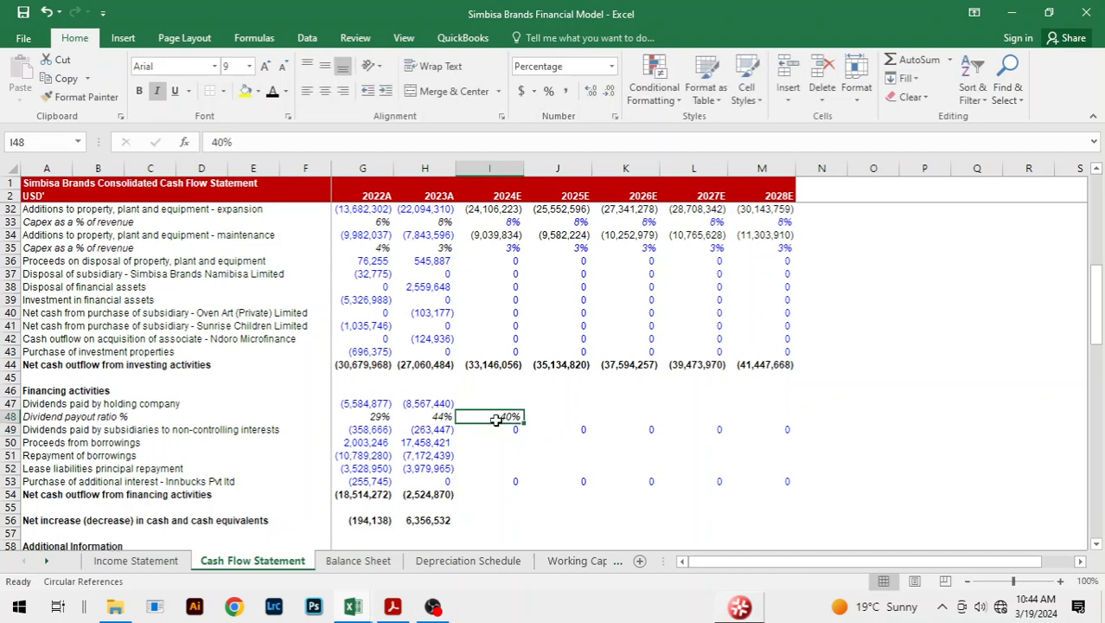
key("shift+Right")
key("shift+Right")
key("shift+Right")
key("shift+Right")
key("ctrl+r")
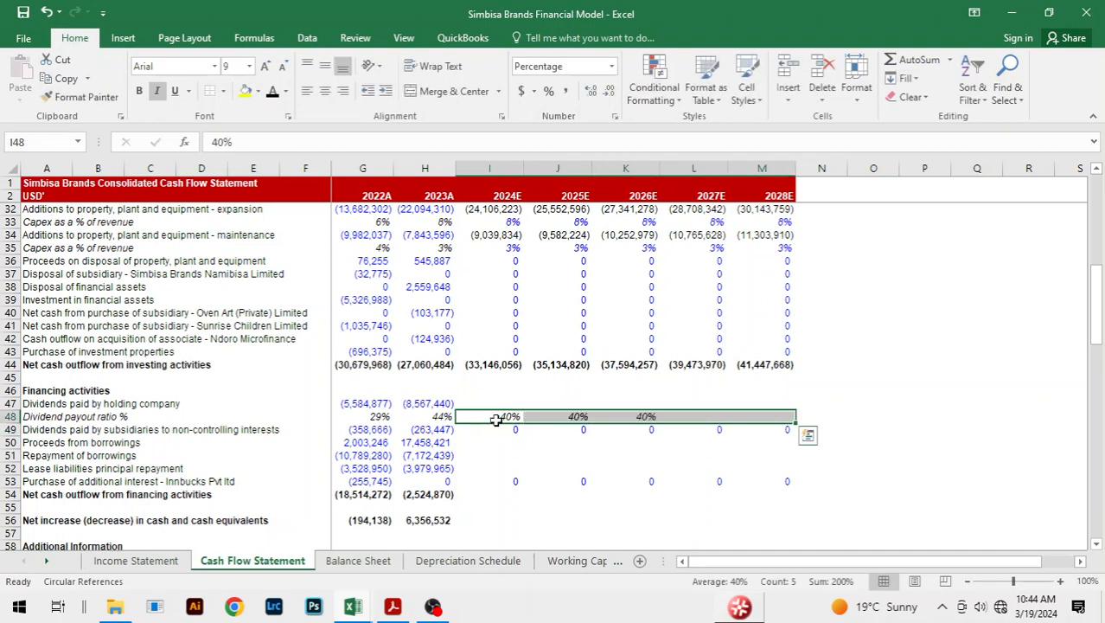
Set the forecast dividend payout ratios for 2024E to 2028E (I48:M48) in blue font.
key("alt")
key("h")
key("f")
key("c")
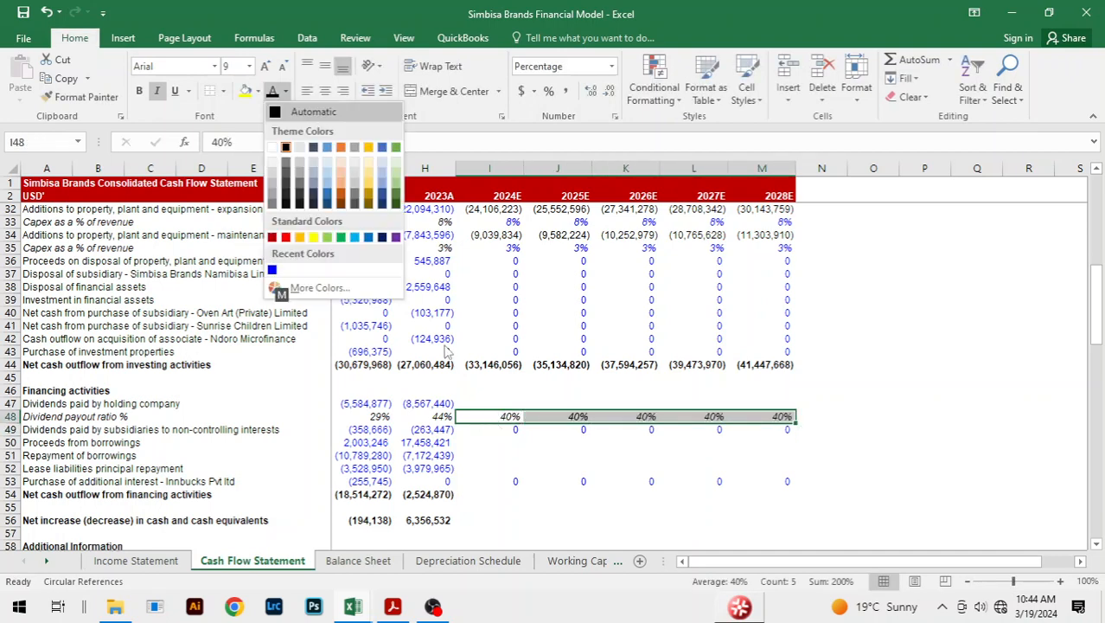
key("Up")
key("Up")
key("Return")
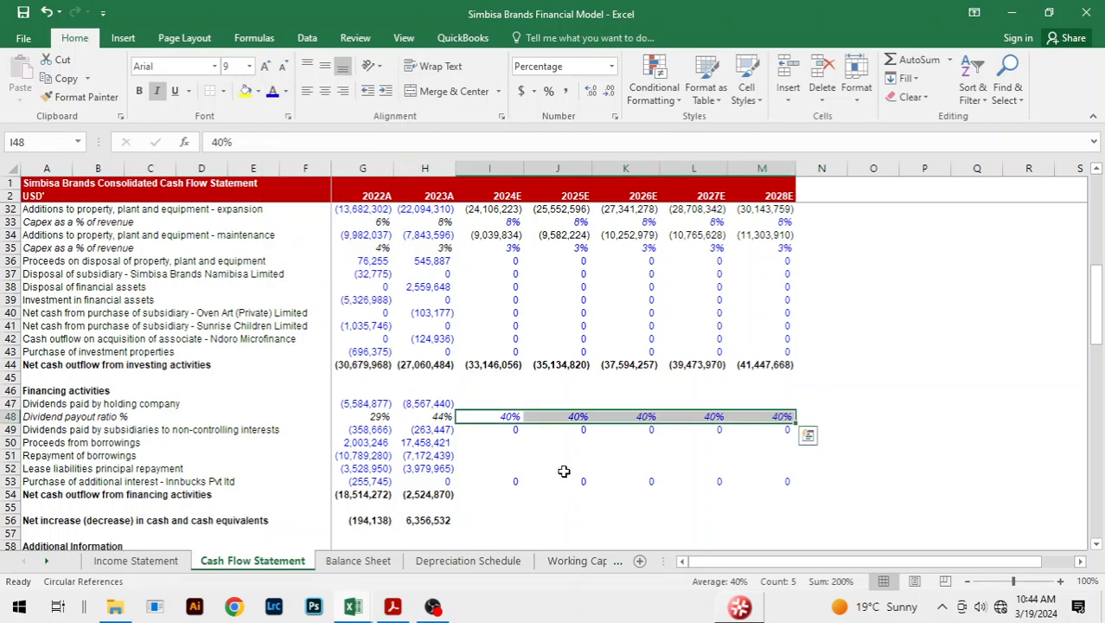
left_click(564, 471)
Calculate 2024E dividends paid by holding company in I47 as =-I48*'Income Statement'!I37, using adjusted profit for the year.
left_click(511, 404)
type("=-")
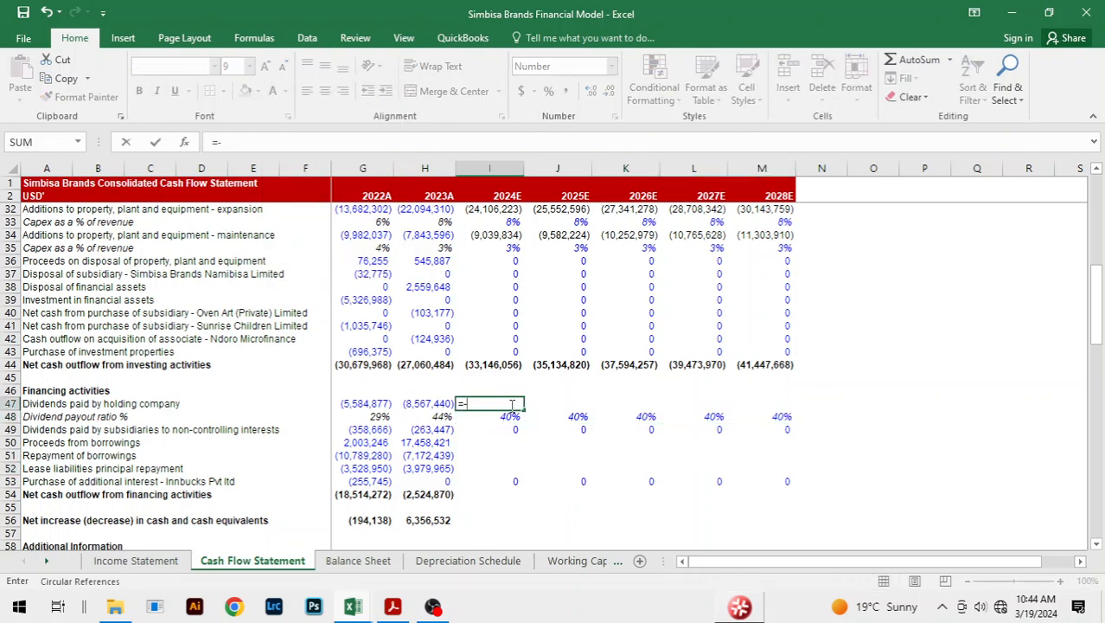
key("Down")
type("*")
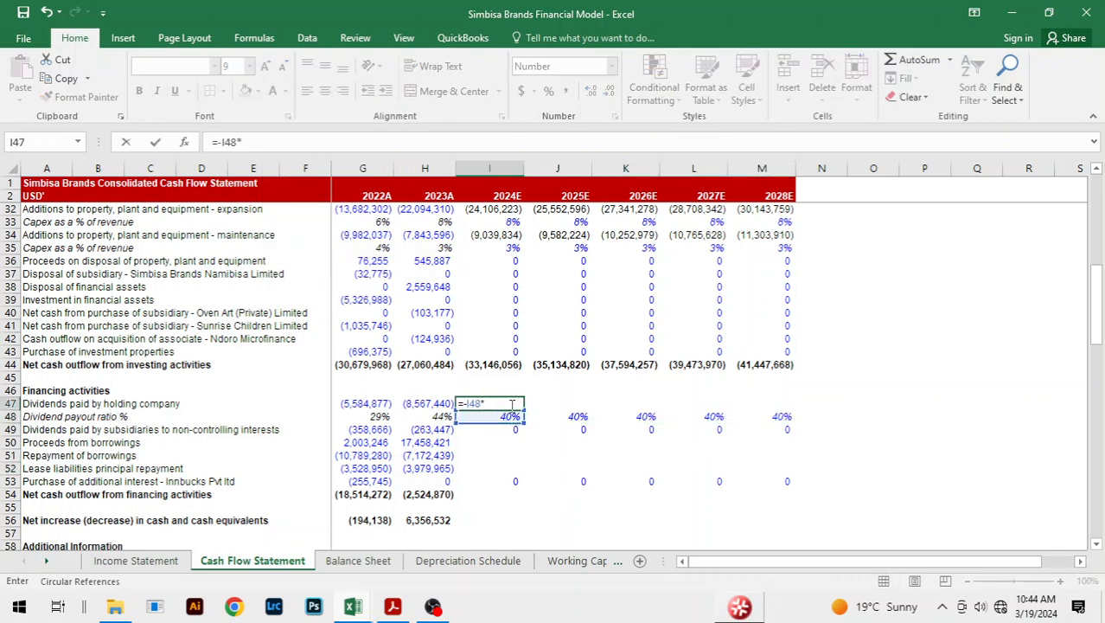
key("ctrl+Page_Up")
key("Down")
key("Down")
key("Down")
key("Down")
key("Down")
key("Down")
key("Down")
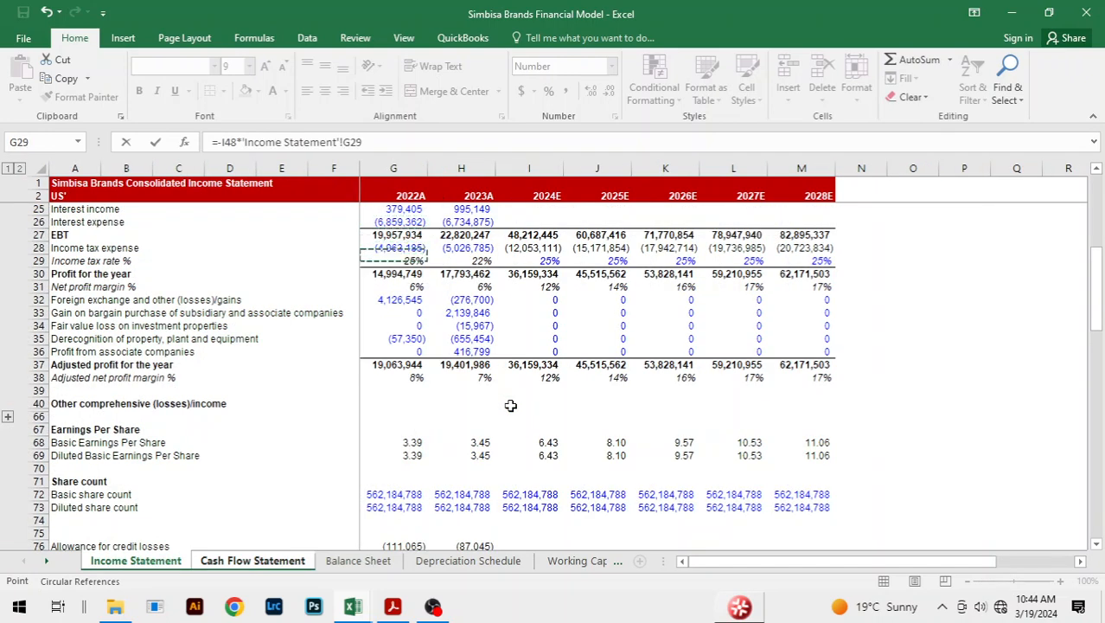
key("Down")
key("Down")
key("Down")
key("Down")
key("Down")
key("Right")
key("Right")
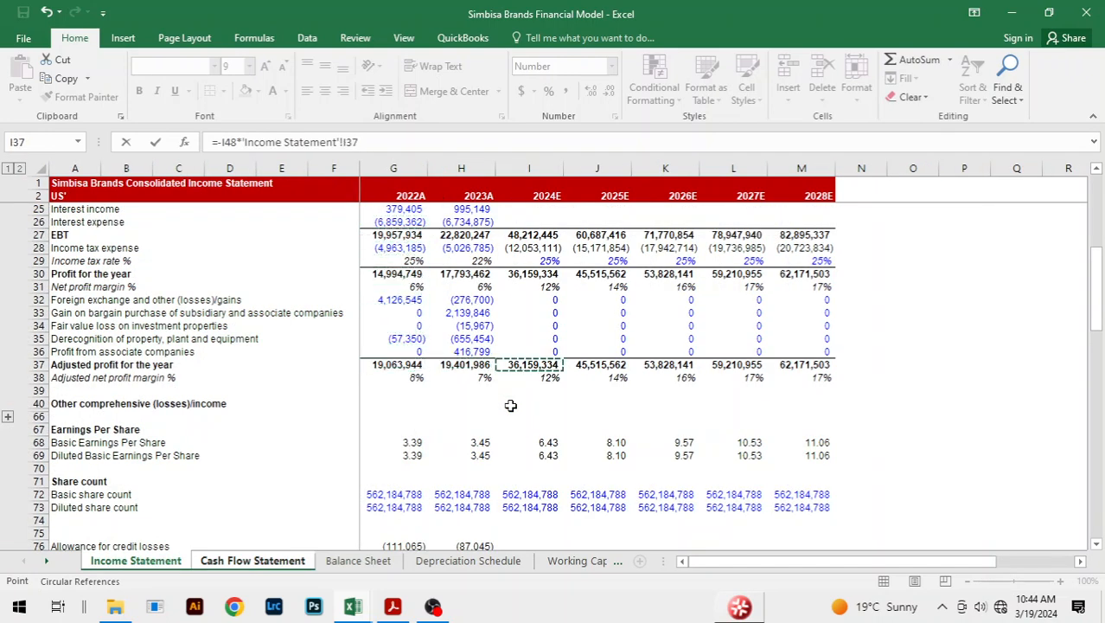
key("Return")
Fill the dividends paid by holding company formula from 2024E across to 2028E (I47:M47).
key("Up")
key("shift+Right")
key("shift+Right")
key("shift+Right")
key("shift+Right")
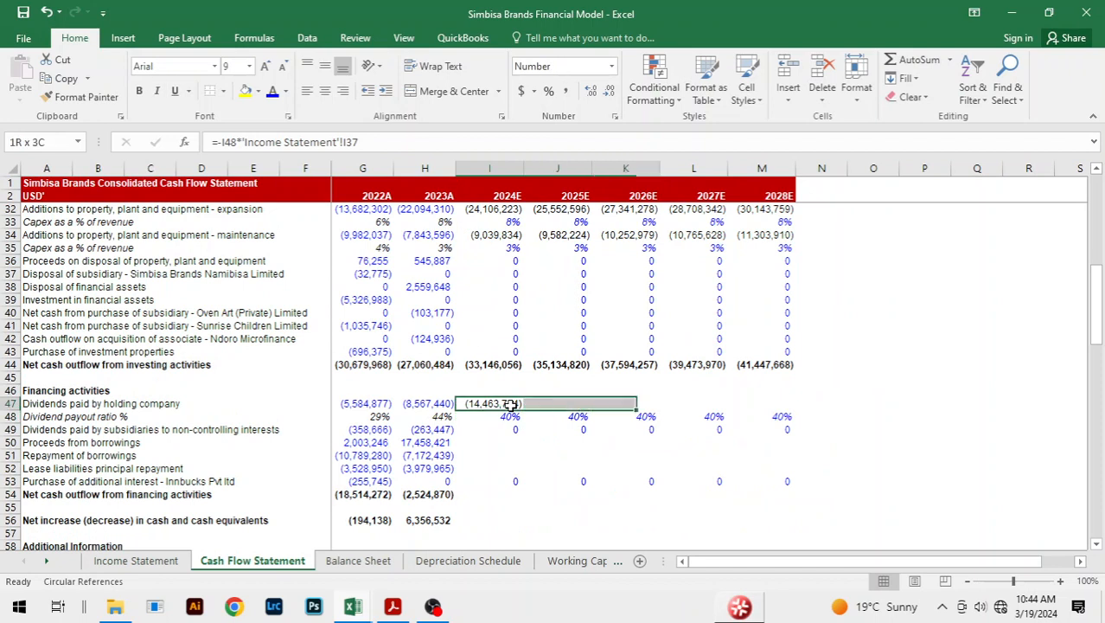
key("ctrl+r")
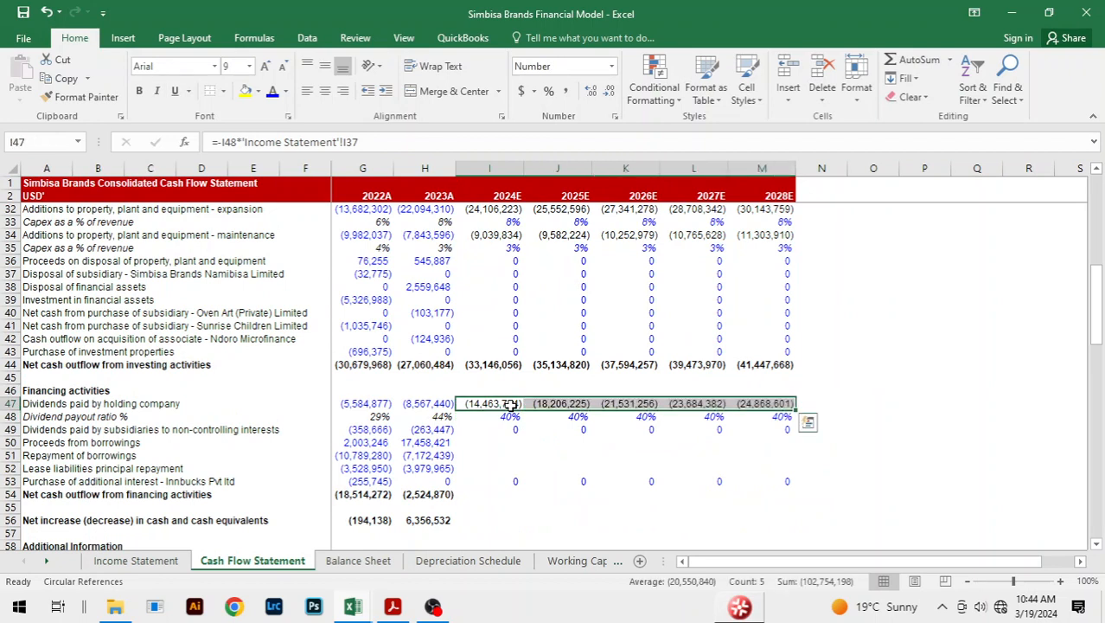
left_click(736, 450)
left_click(529, 456)
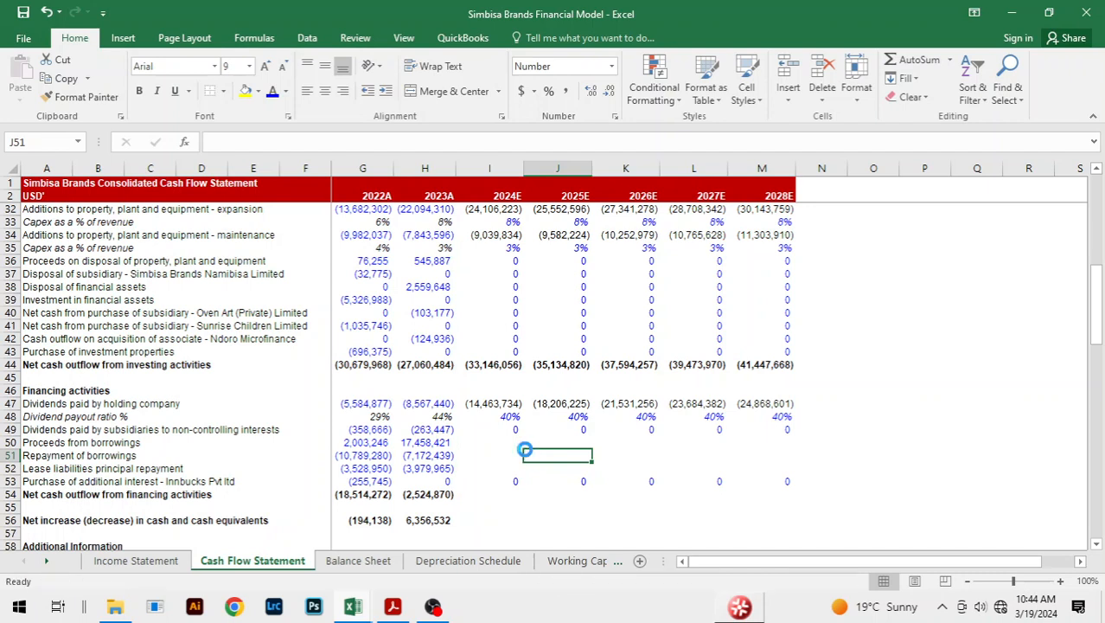
left_click(601, 451)
left_click(689, 455)
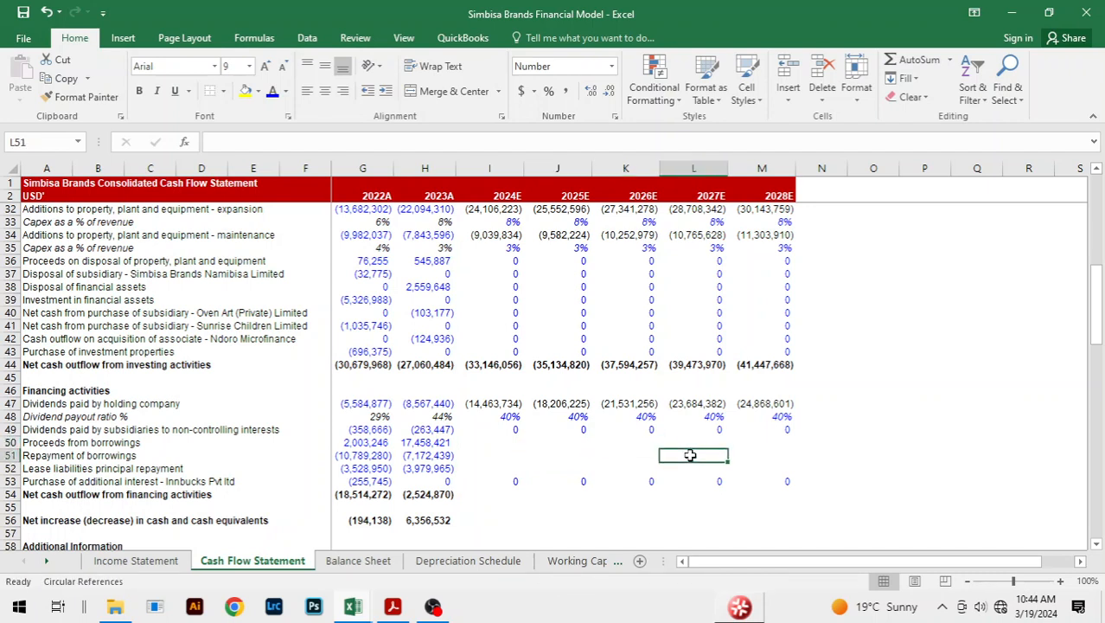
left_click(644, 453)
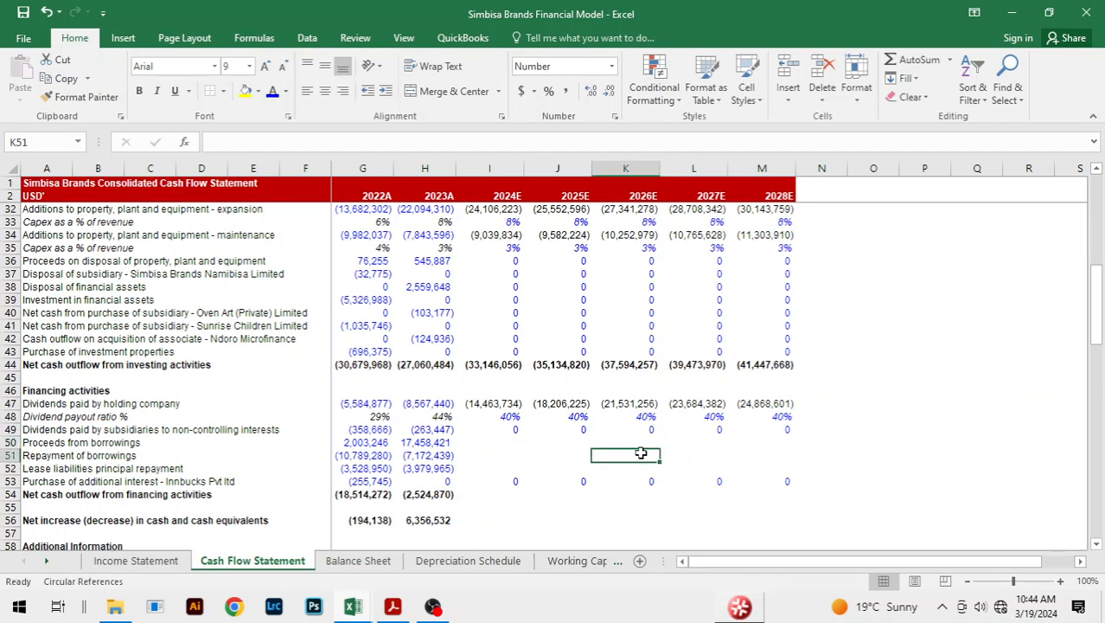
left_click(505, 453)
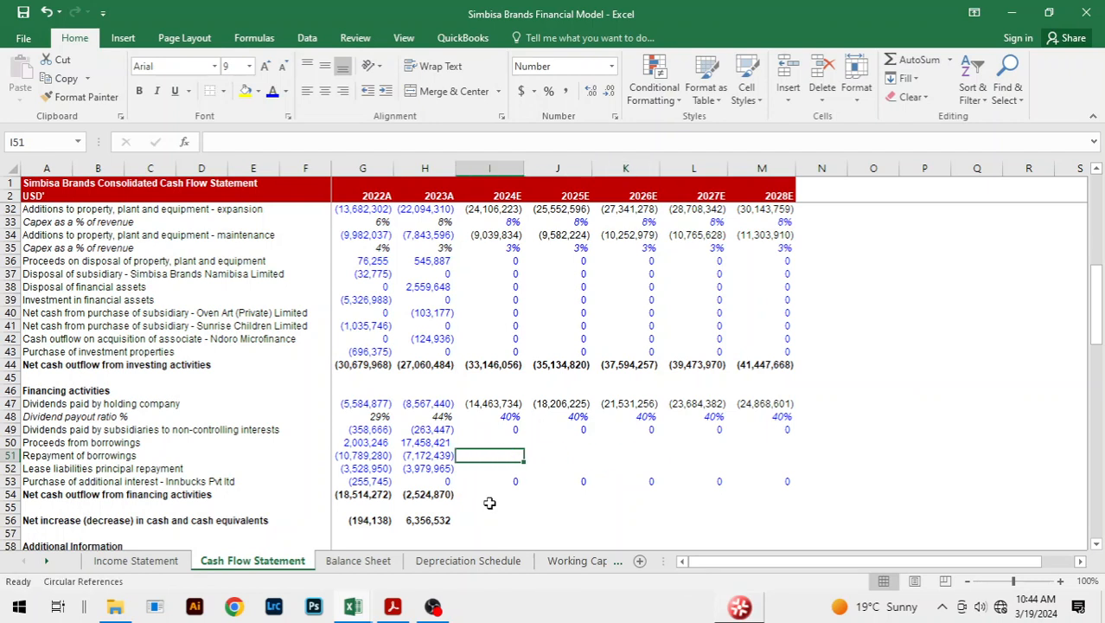
Fill the 2023A net cash outflow from financing activities total across to 2028E (H54:M54).
left_click(451, 494)
key("shift+Right")
key("shift+Right")
key("shift+Right")
key("shift+Right")
key("shift+Right")
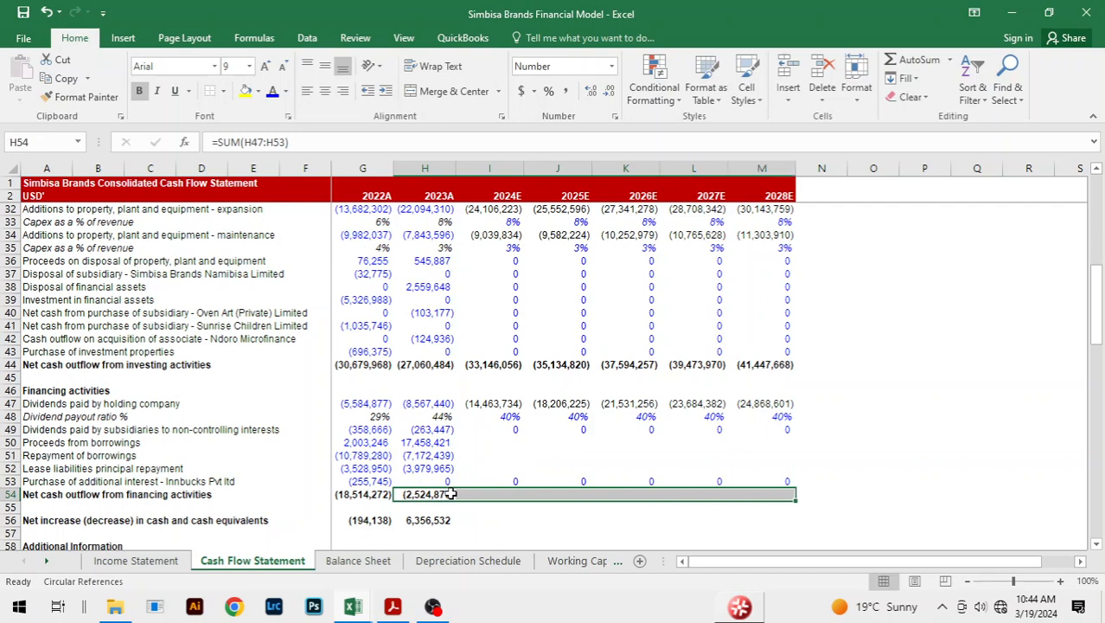
key("ctrl+r")
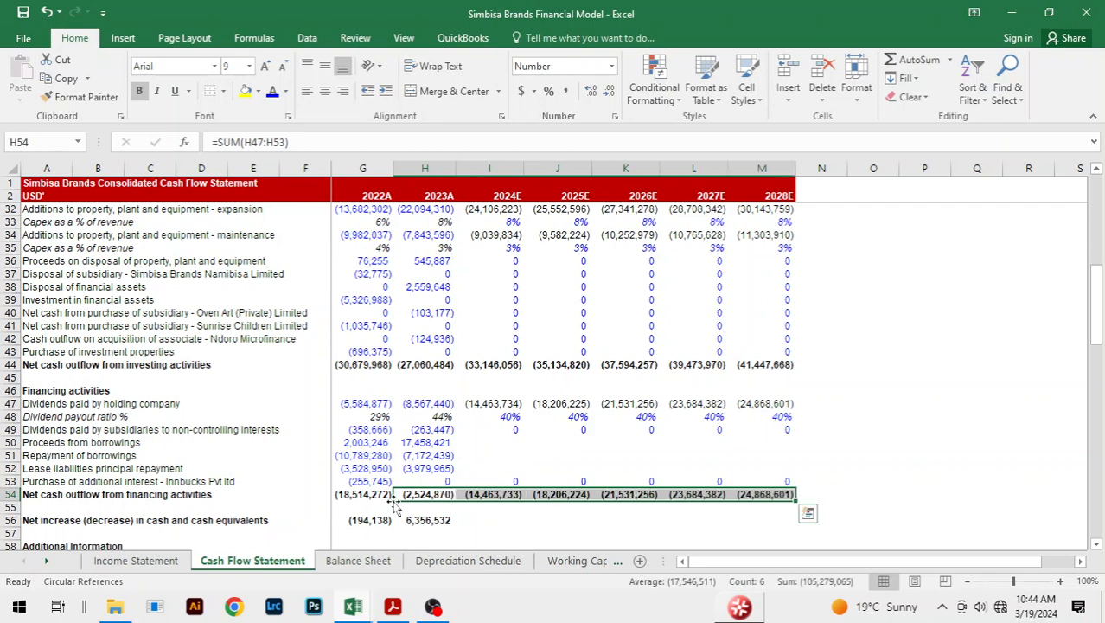
Rewrite the 2022A net cash outflow from financing activities in G54 as =G47+SUM(G49:G53) to exclude the payout ratio row.
left_click(379, 496)
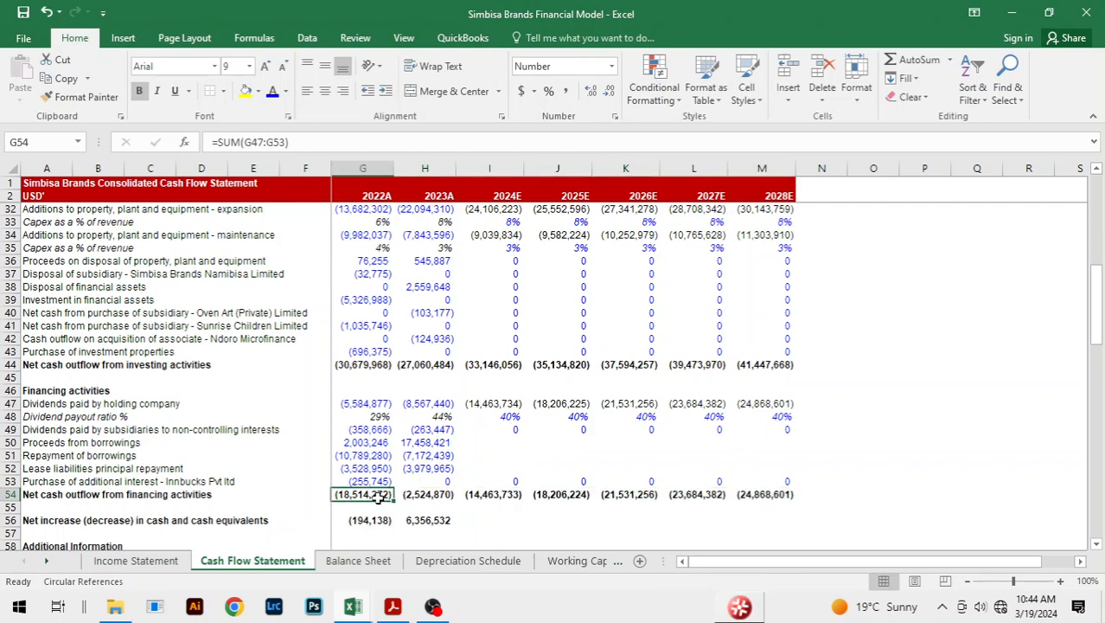
double_click(379, 496)
key("F2")
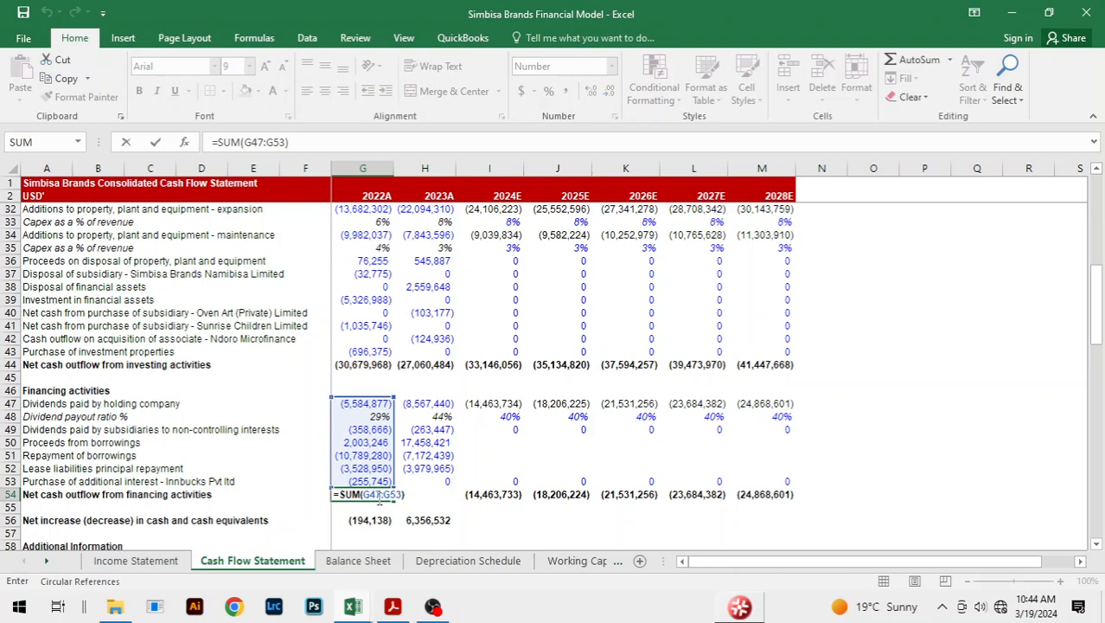
key("Return")
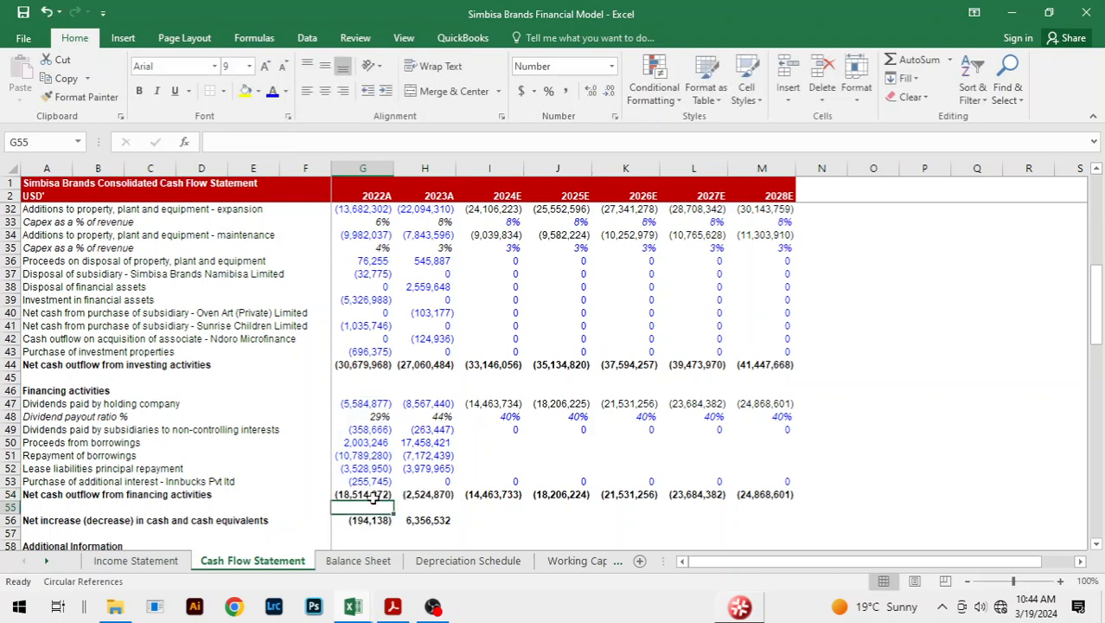
left_click(374, 495)
type("=")
key("Up")
key("Up")
key("Up")
key("Up")
key("Up")
key("Up")
key("Up")
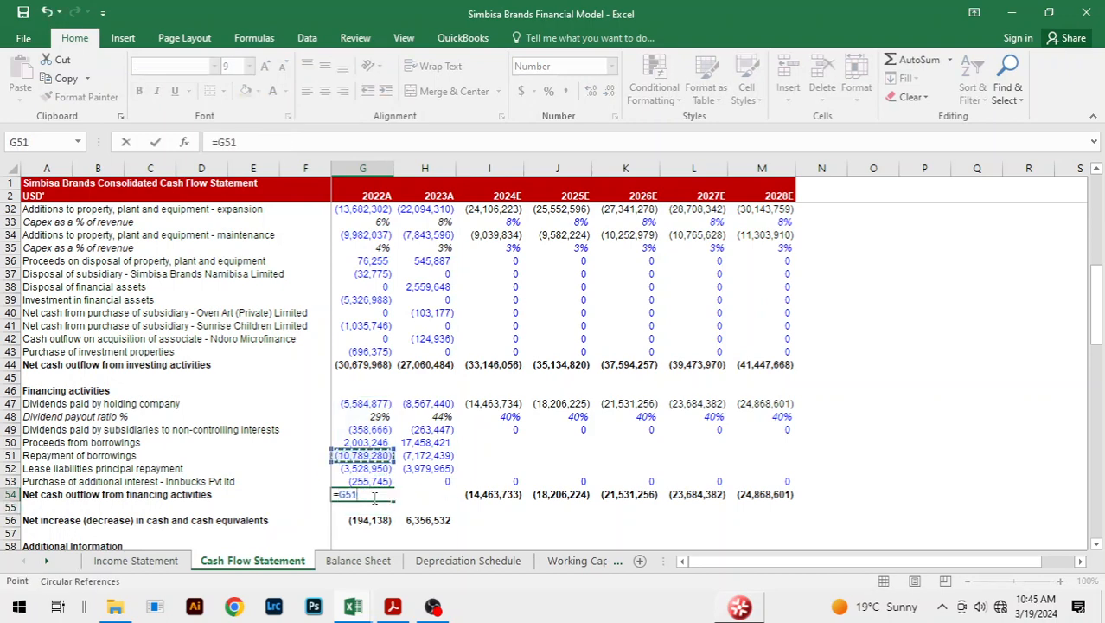
type("+sum")
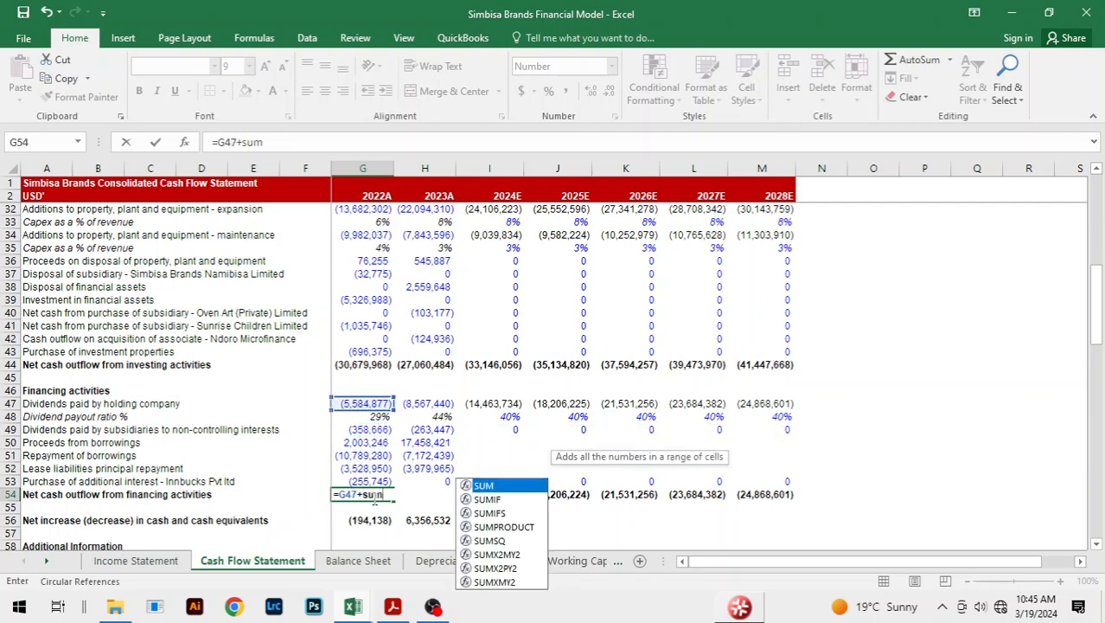
type("(")
key("Up")
key("shift+Up")
key("shift+Up")
key("shift+Up")
key("shift+Up")
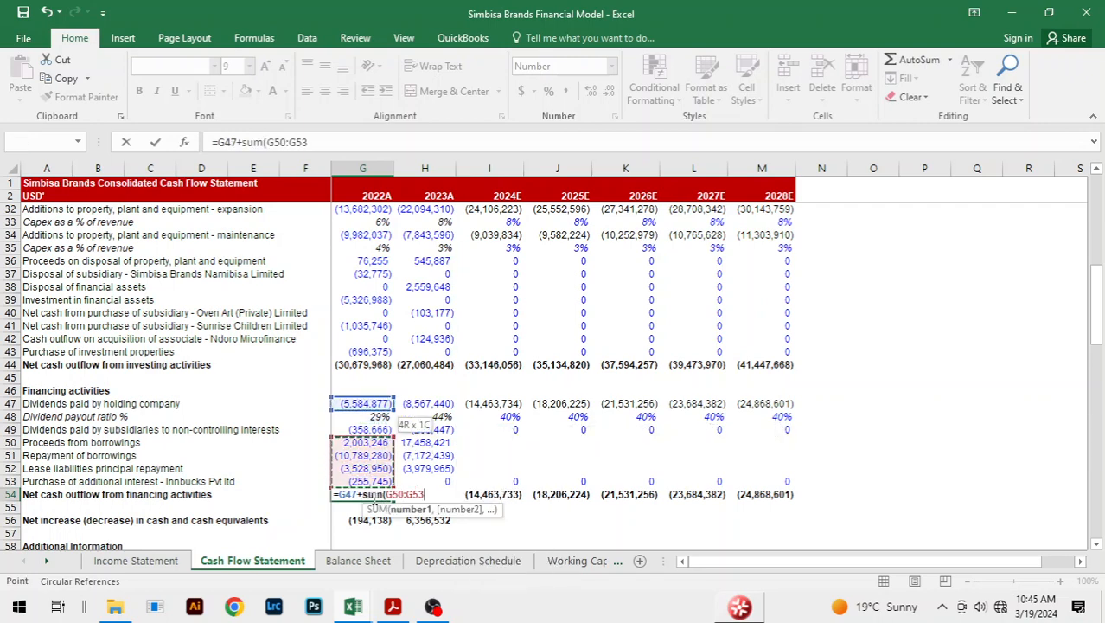
key("Return")
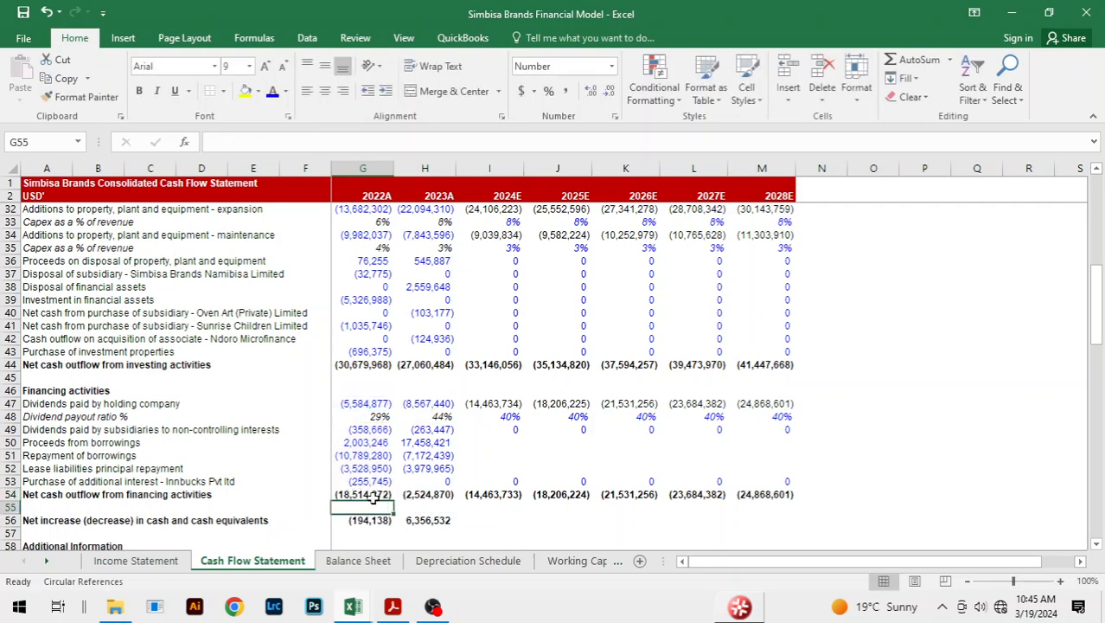
Fill the revised financing activities total from 2022A across to 2028E (G54:M54).
left_click(374, 495)
key("shift+Right")
key("shift+Right")
key("shift+Right")
key("shift+Right")
key("shift+Right")
key("shift+Right")
key("ctrl+r")
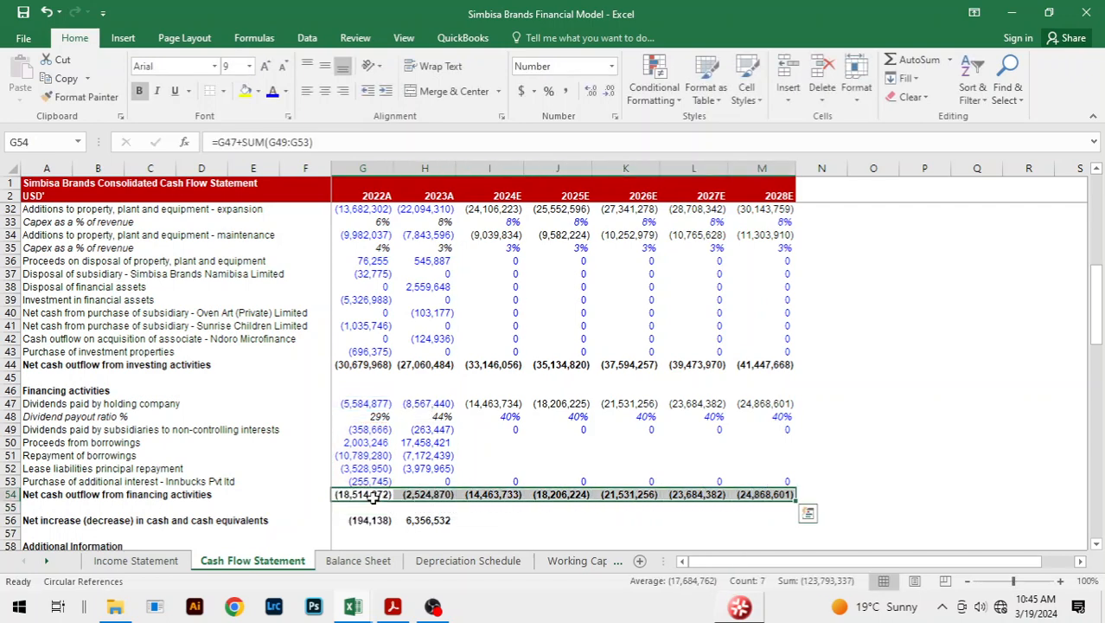
left_click(425, 522)
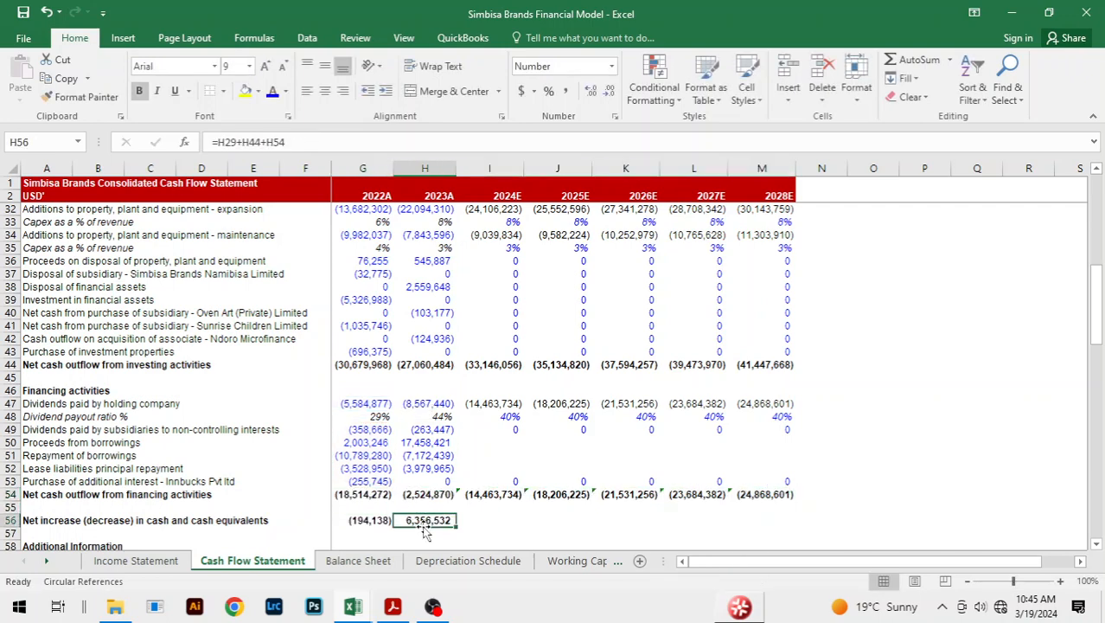
Ignore the formula error flags on the forecast financing totals for 2024E to 2028E (I54:M54).
left_click(478, 494)
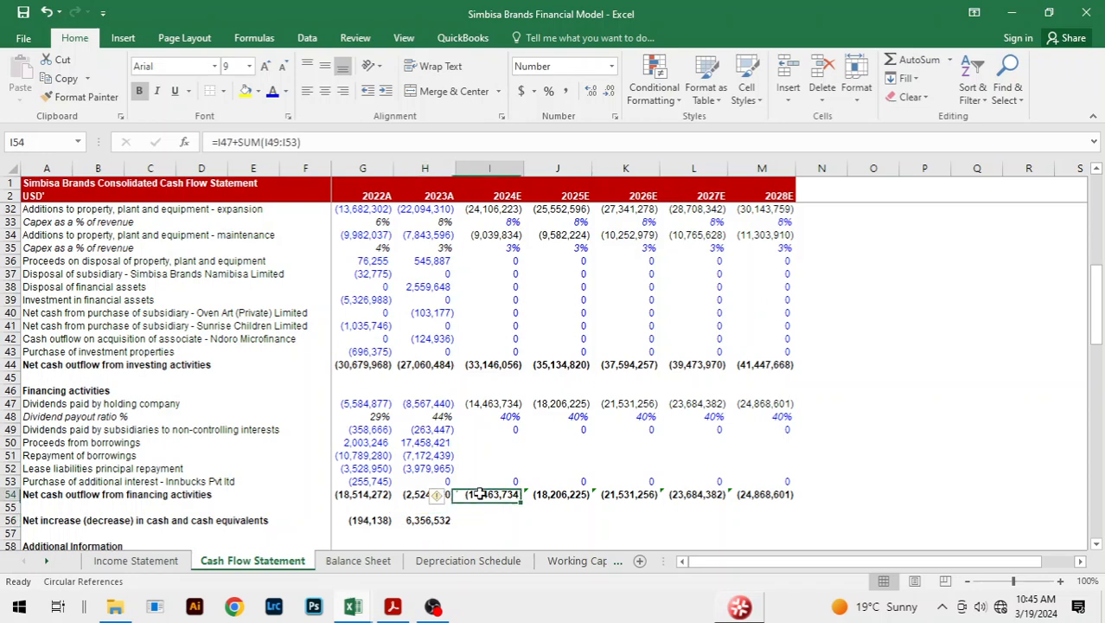
key("shift+Right")
key("shift+Right")
key("shift+Right")
key("shift+Right")
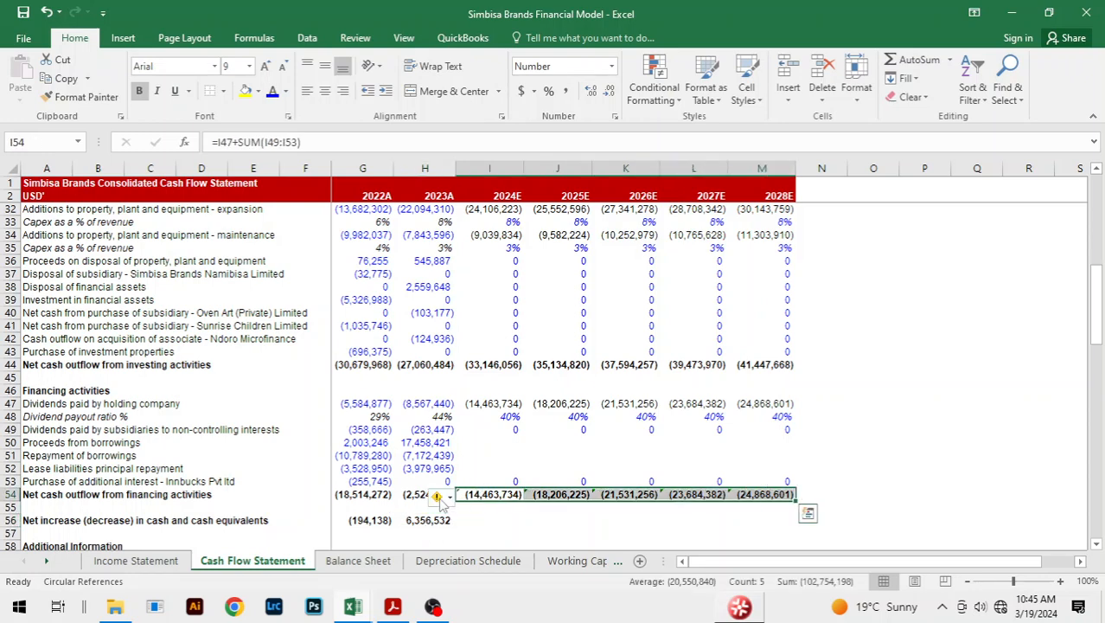
left_click(437, 494)
left_click(481, 441)
left_click(499, 509)
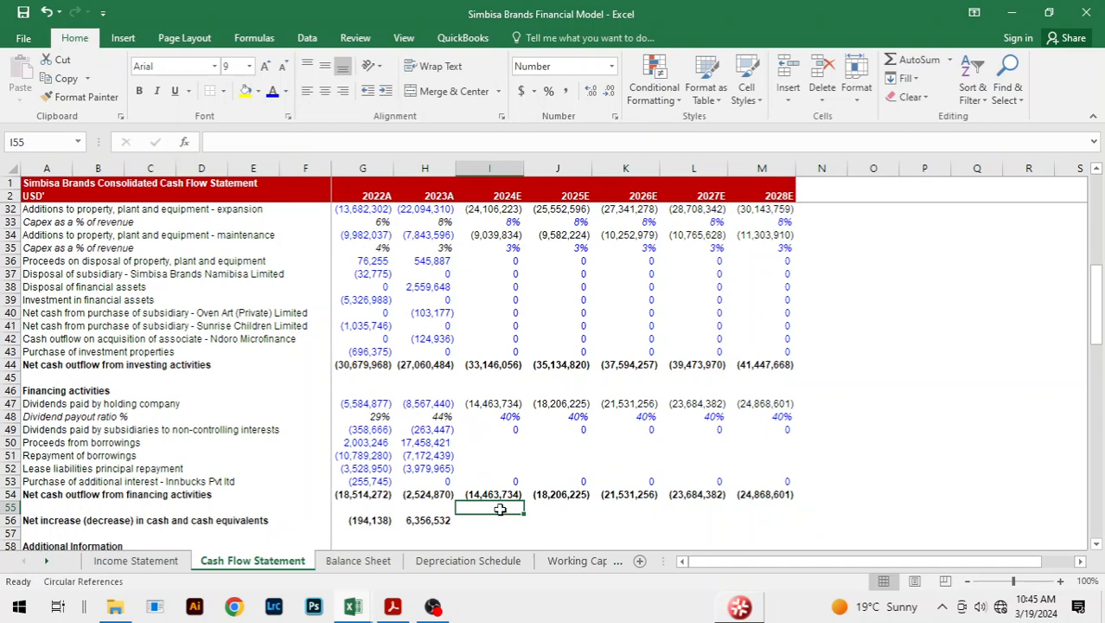
Set the 2024E dividend payout ratio to 39% and fill it across to 2028E (I48:M48).
double_click(505, 418)
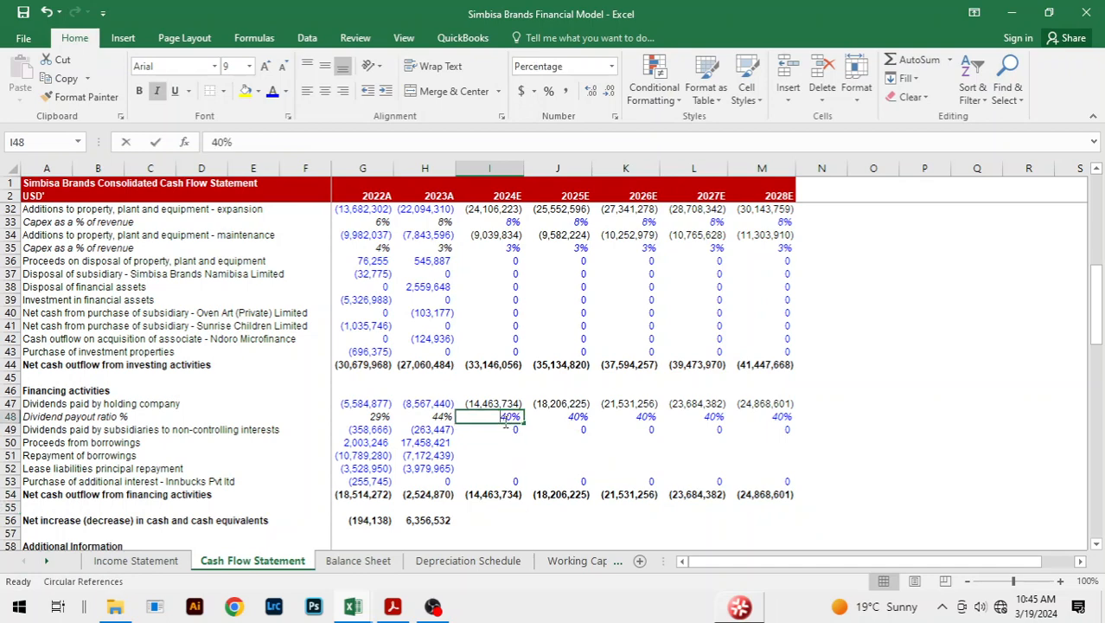
type("39")
key("ctrl+Return")
key("shift+Right")
key("shift+Right")
key("shift+Right")
key("shift+Right")
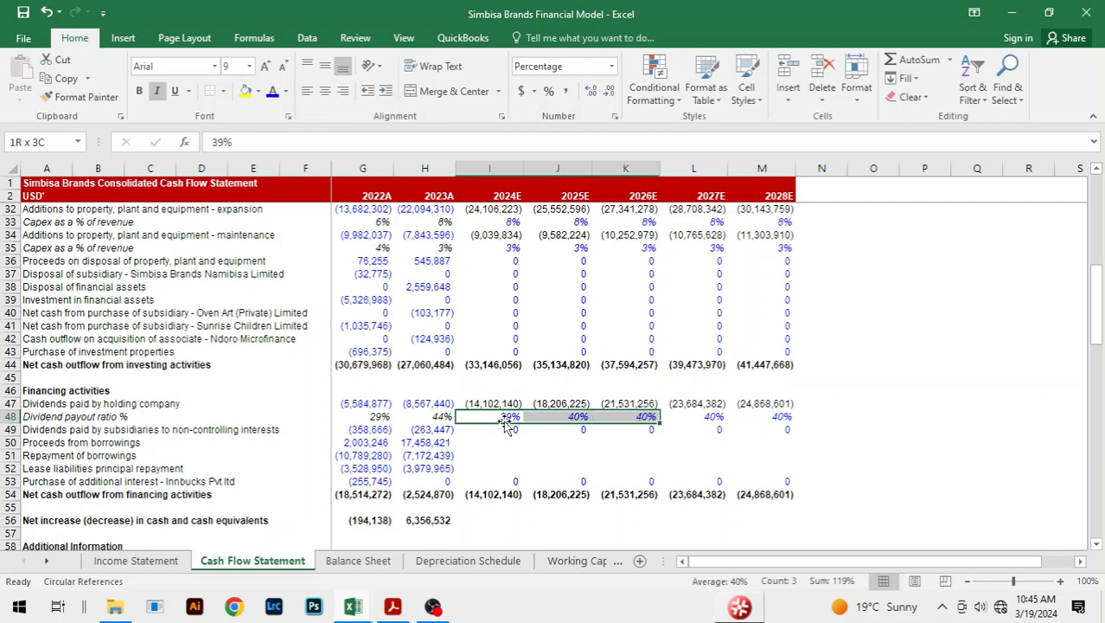
key("ctrl+r")
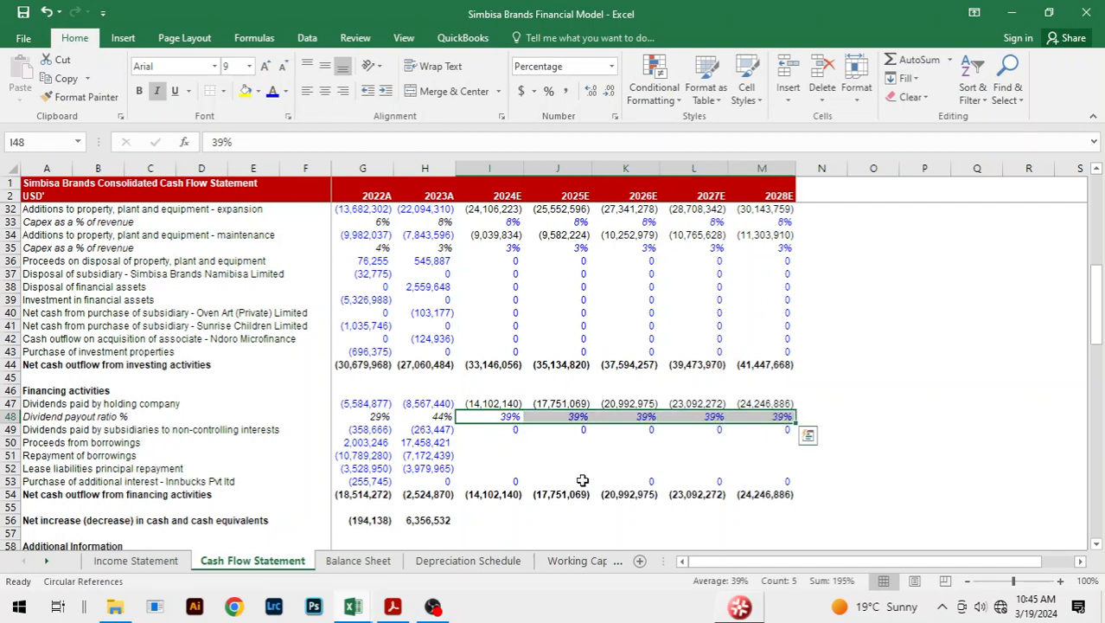
Review the cash flow statement for rows still without forecasts, from the borrowings lines back to 2024E depreciation.
left_click(691, 471)
left_click(605, 456)
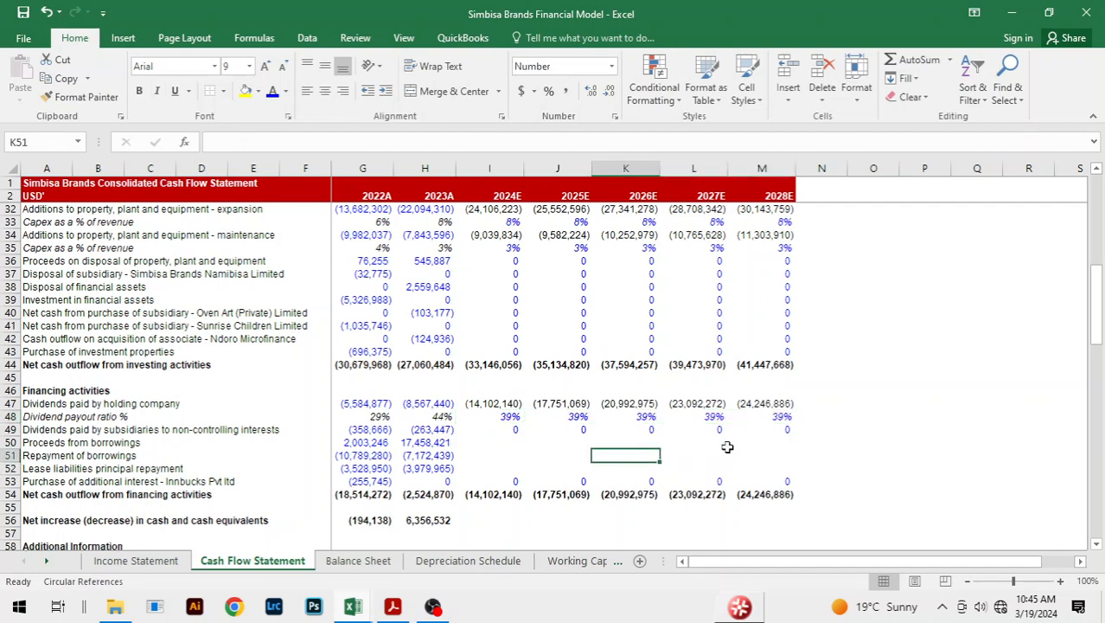
left_click(792, 445)
left_click(584, 455)
scroll(831, 481, "up", 3)
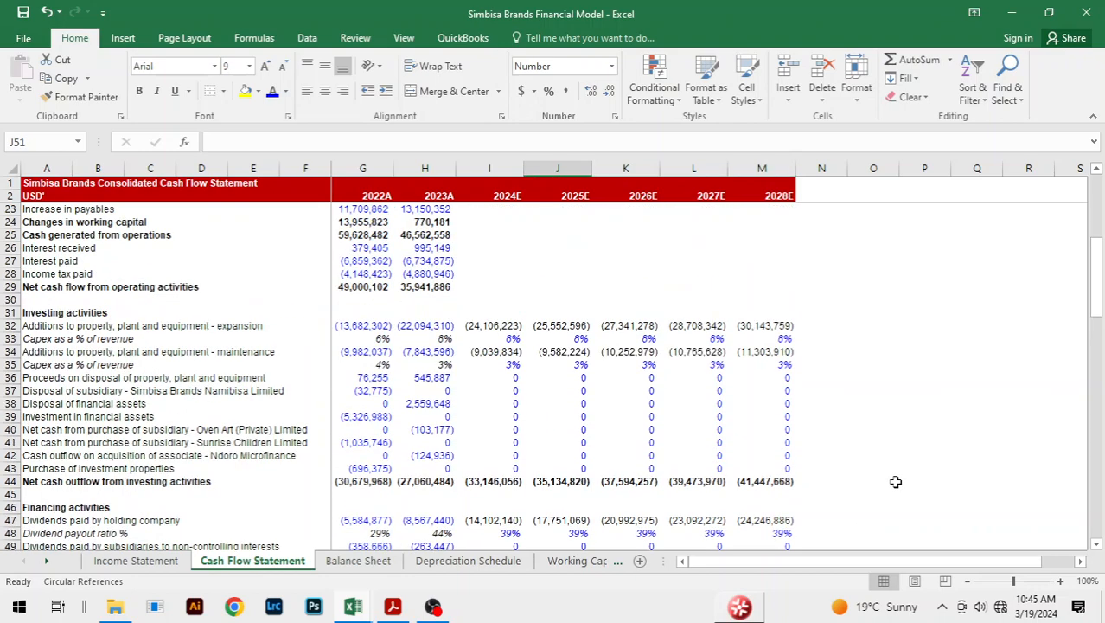
left_click(850, 467)
scroll(850, 467, "down", 7)
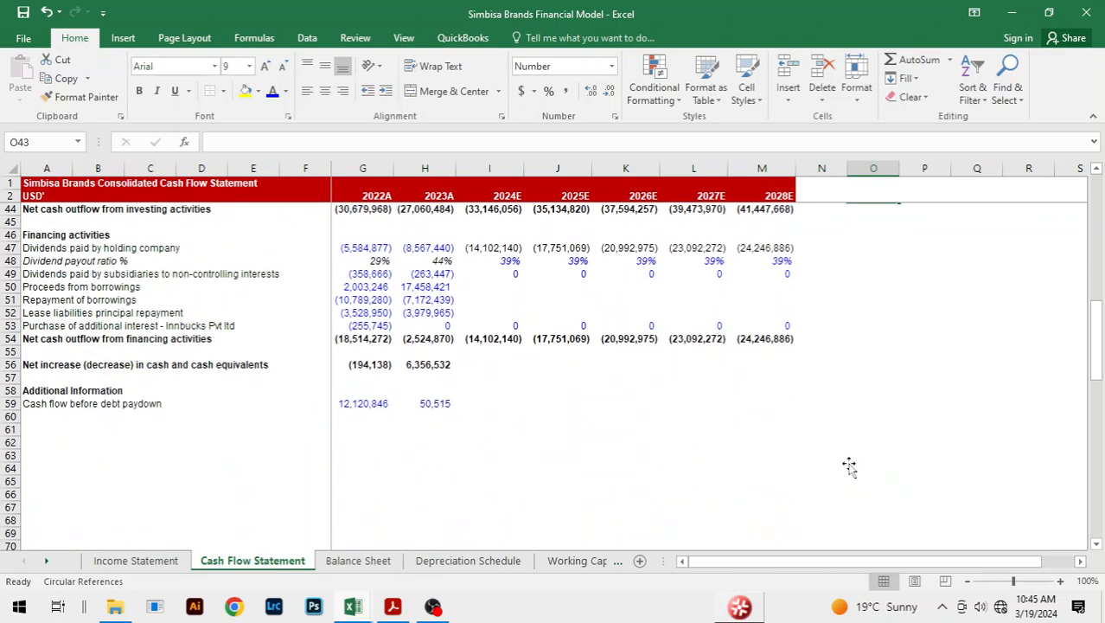
scroll(850, 467, "up", 9)
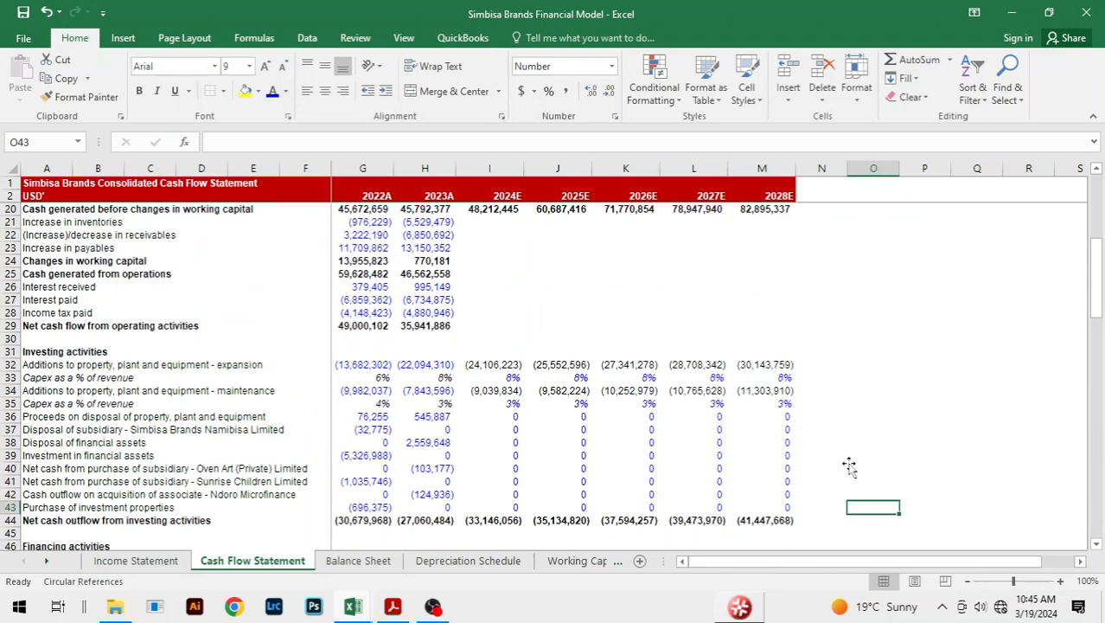
scroll(849, 467, "up", 5)
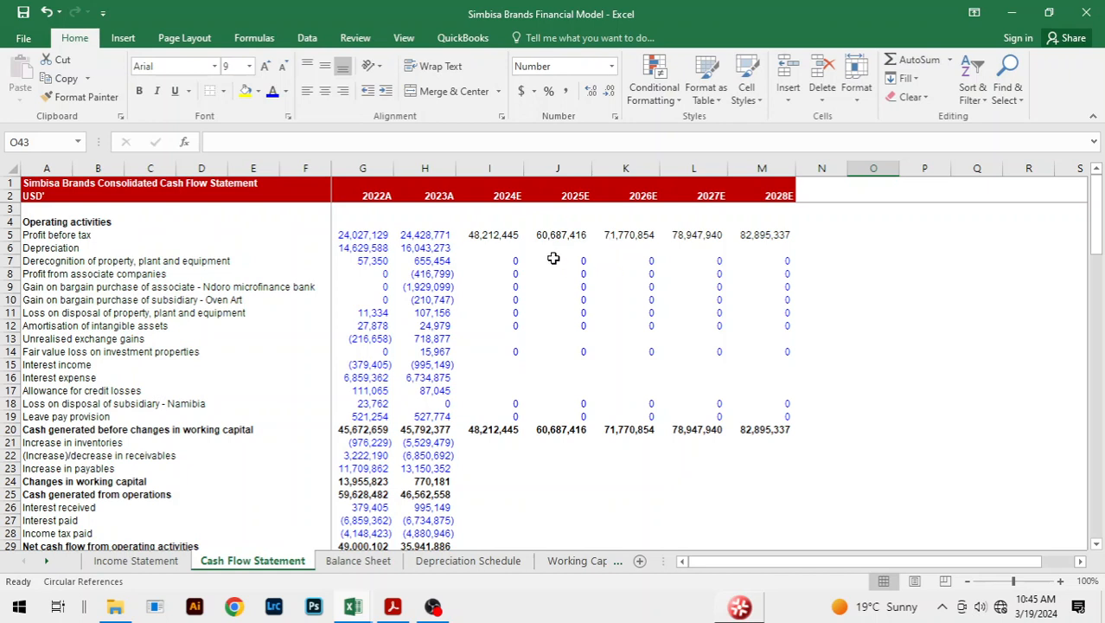
left_click(527, 247)
left_click(474, 246)
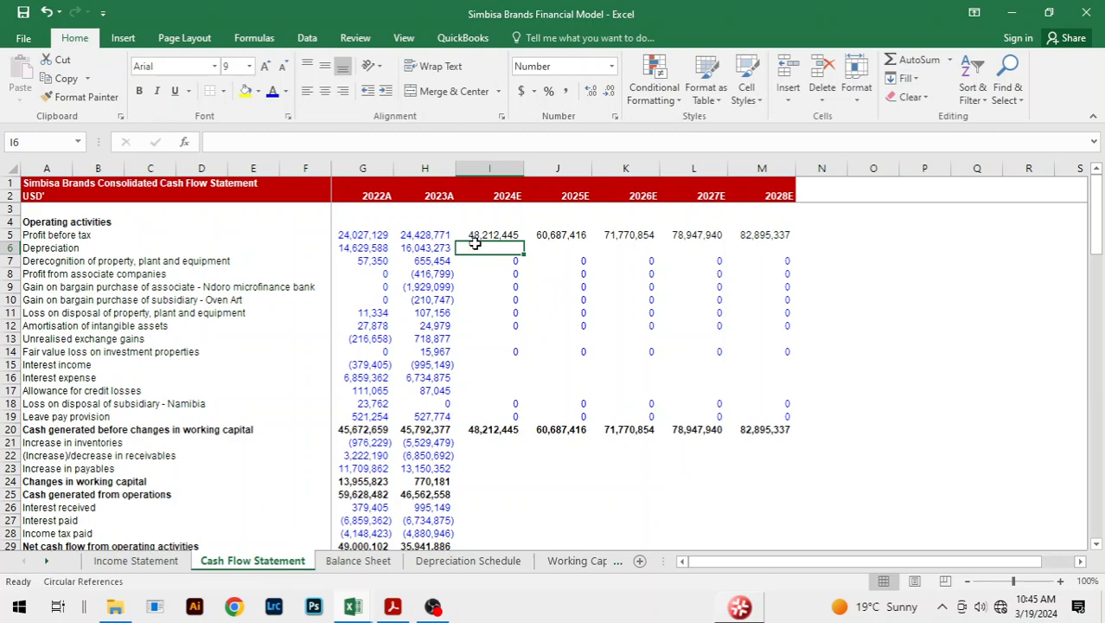
Open the Depreciation Schedule sheet and examine the property, plant and equipment balance, capital expenditure and useful-life rows.
left_click(497, 562)
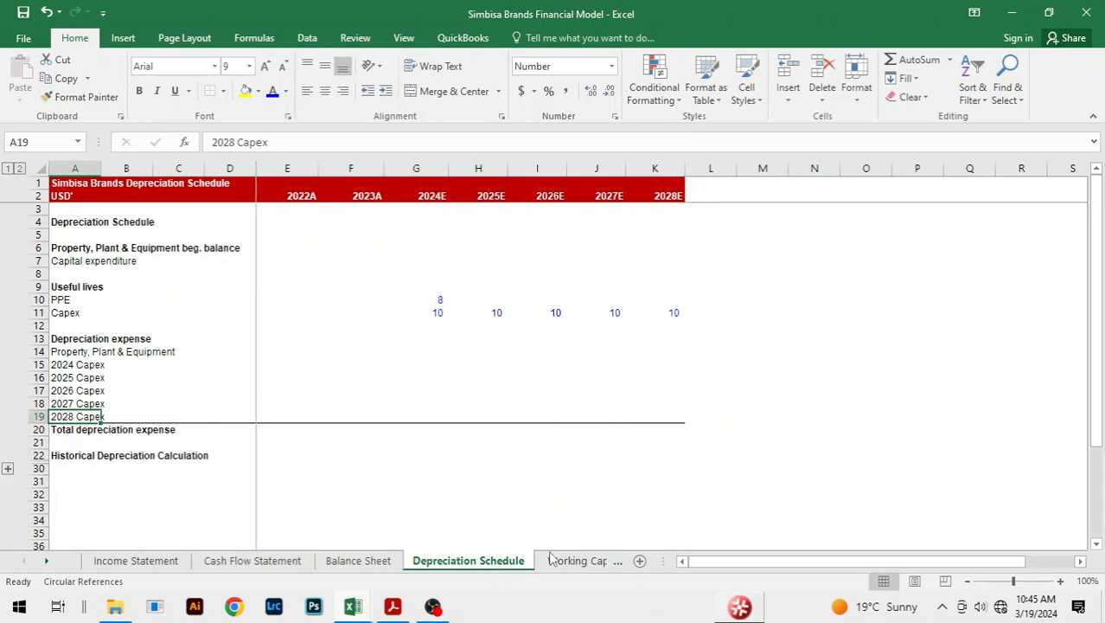
left_click(483, 324)
key("Up")
key("Up")
key("Up")
key("Up")
key("Up")
key("Up")
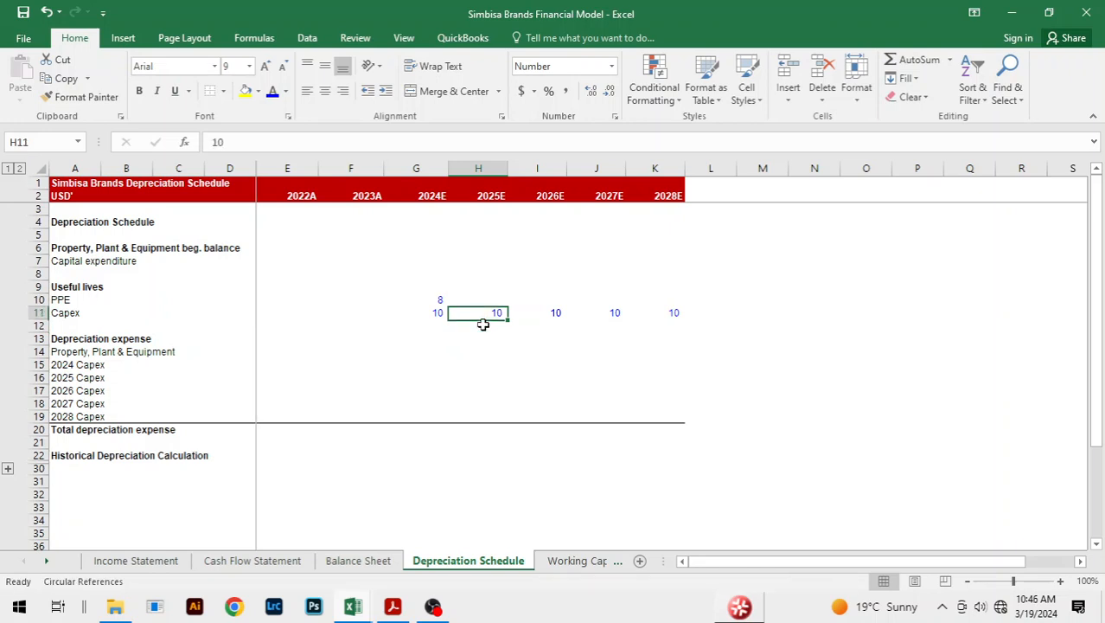
key("Left")
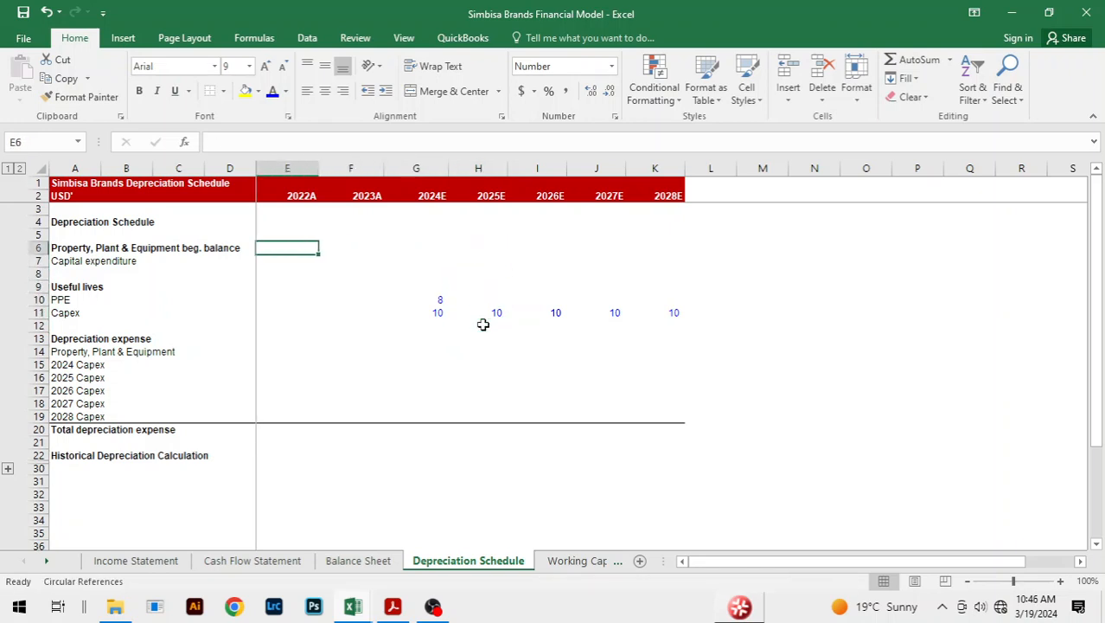
key("Right")
key("Right")
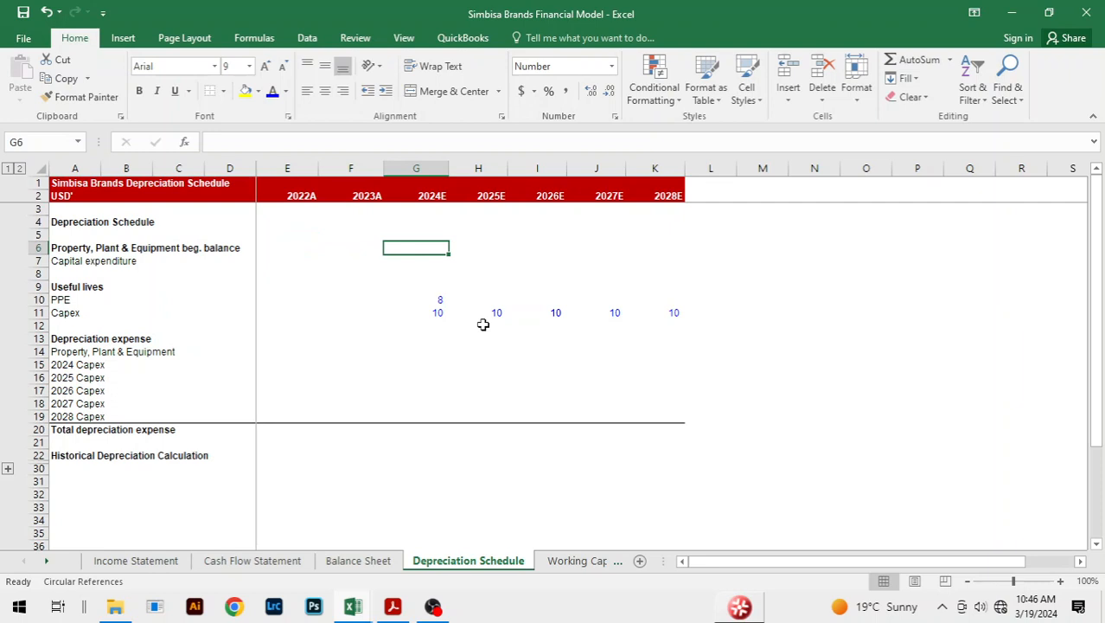
Expand the grouped rows under Historical Depreciation Calculation and review the historical depreciation and amortisation lines.
left_click(7, 468)
scroll(214, 431, "down", 1)
left_click(215, 429)
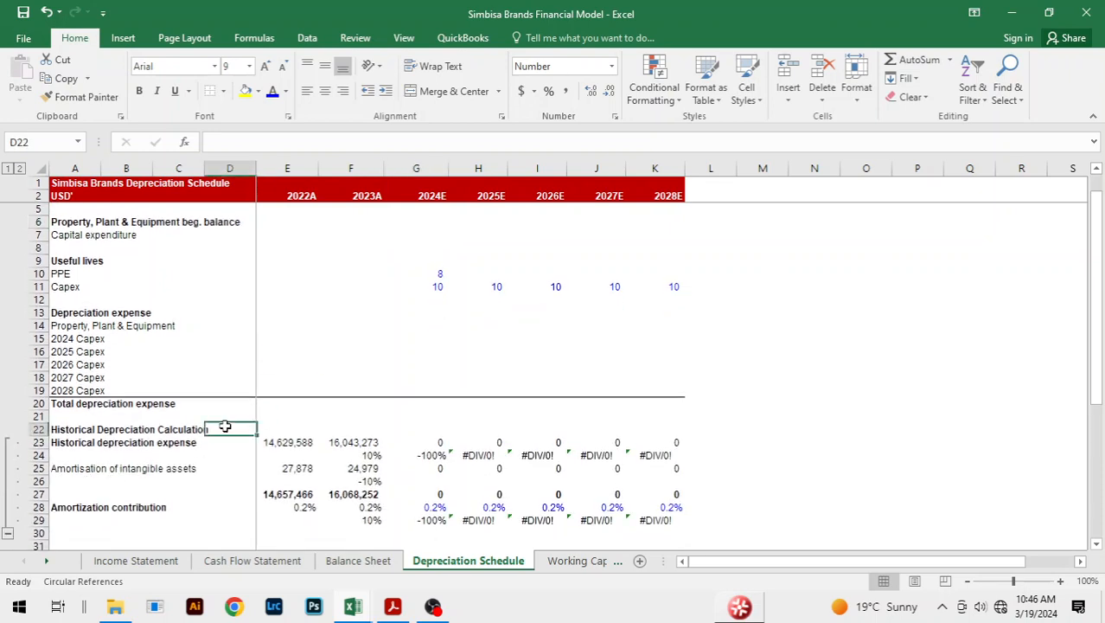
left_click(100, 482)
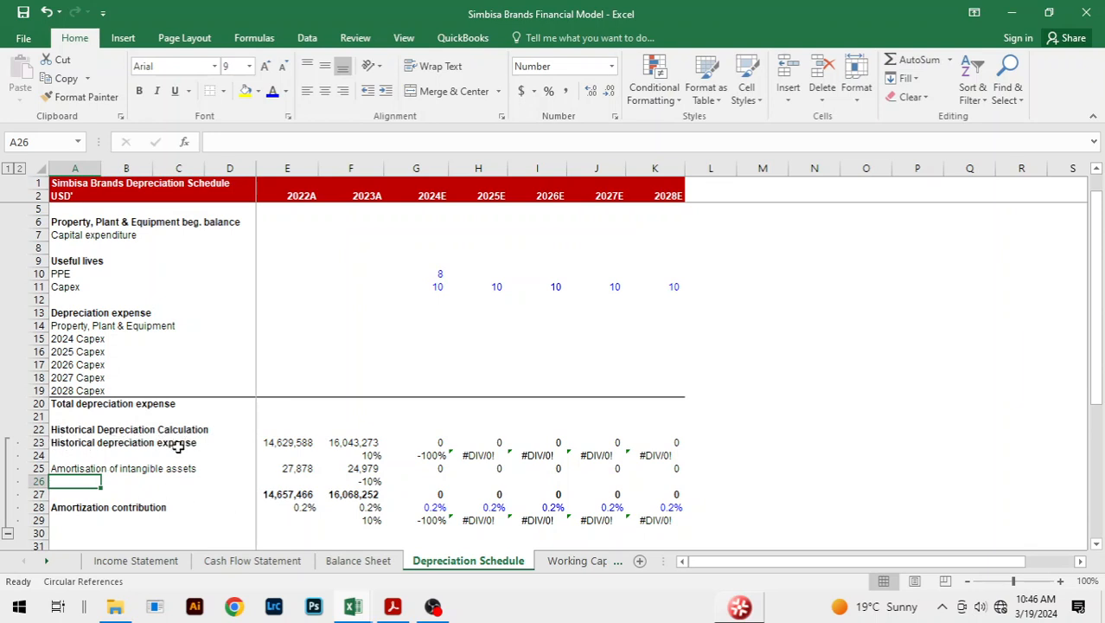
left_click(451, 439)
left_click(691, 433)
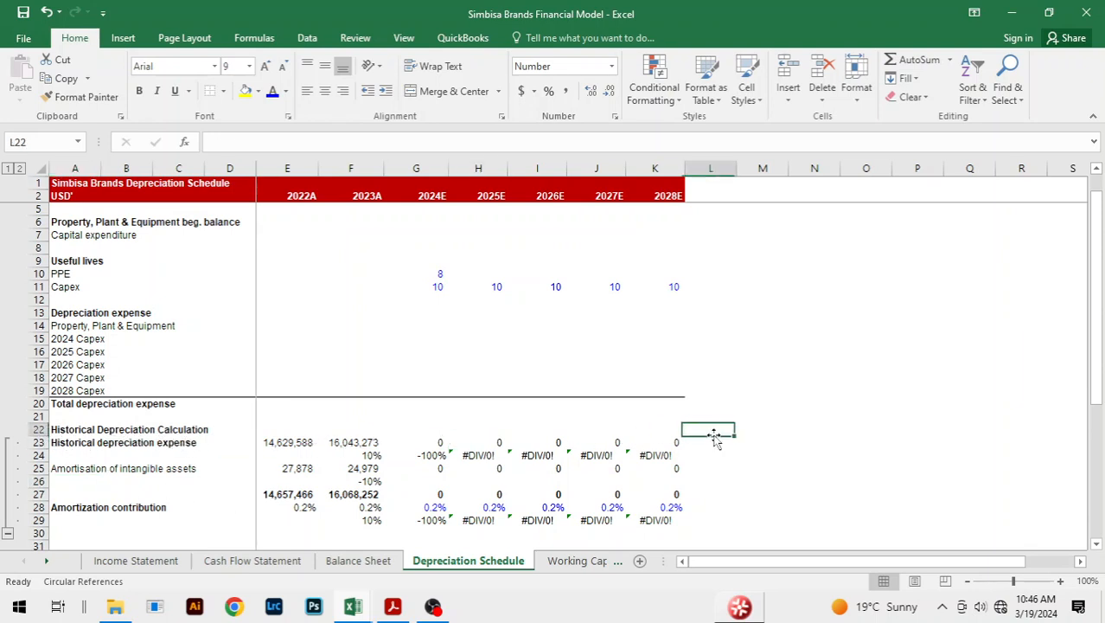
left_click(653, 480)
scroll(707, 479, "up", 1)
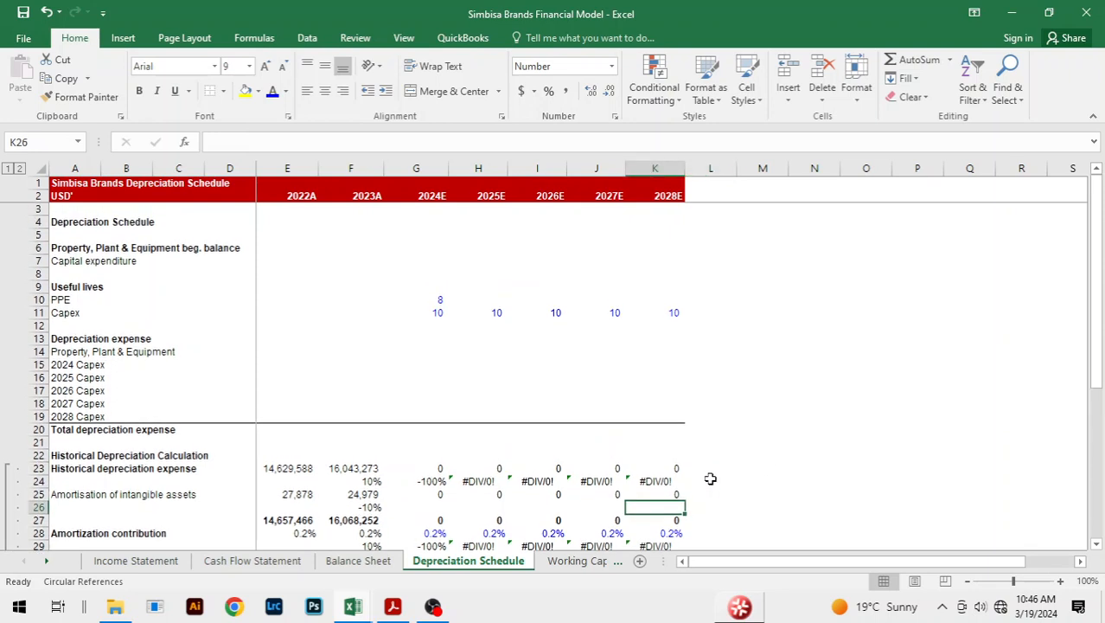
Go to the 2024E cell of the Property, Plant & Equipment beginning balance row (G6).
left_click(258, 260)
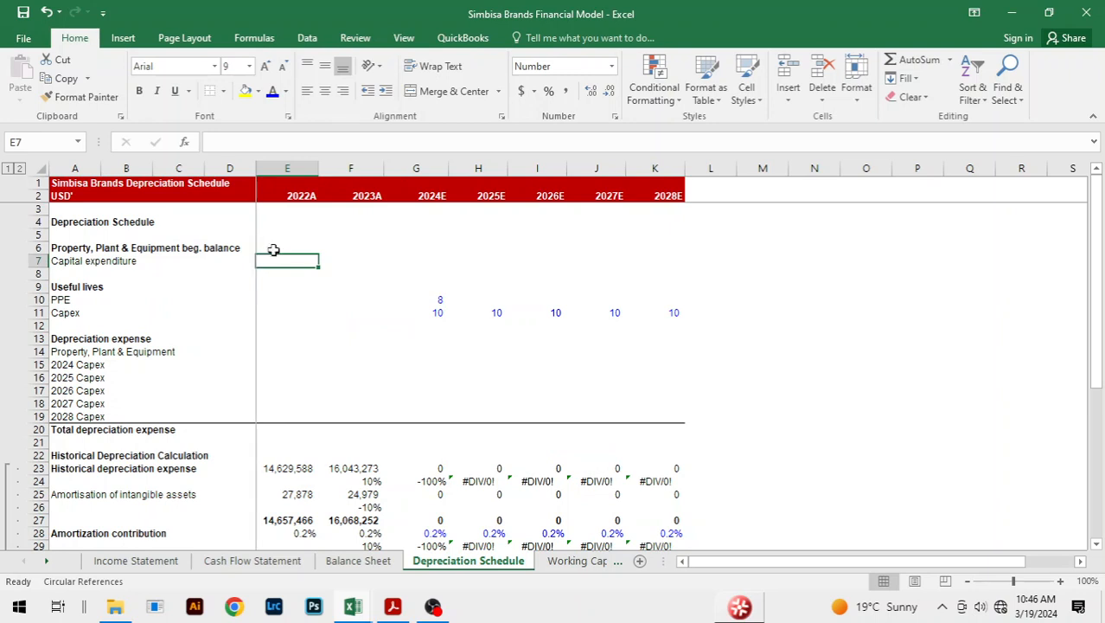
left_click(279, 247)
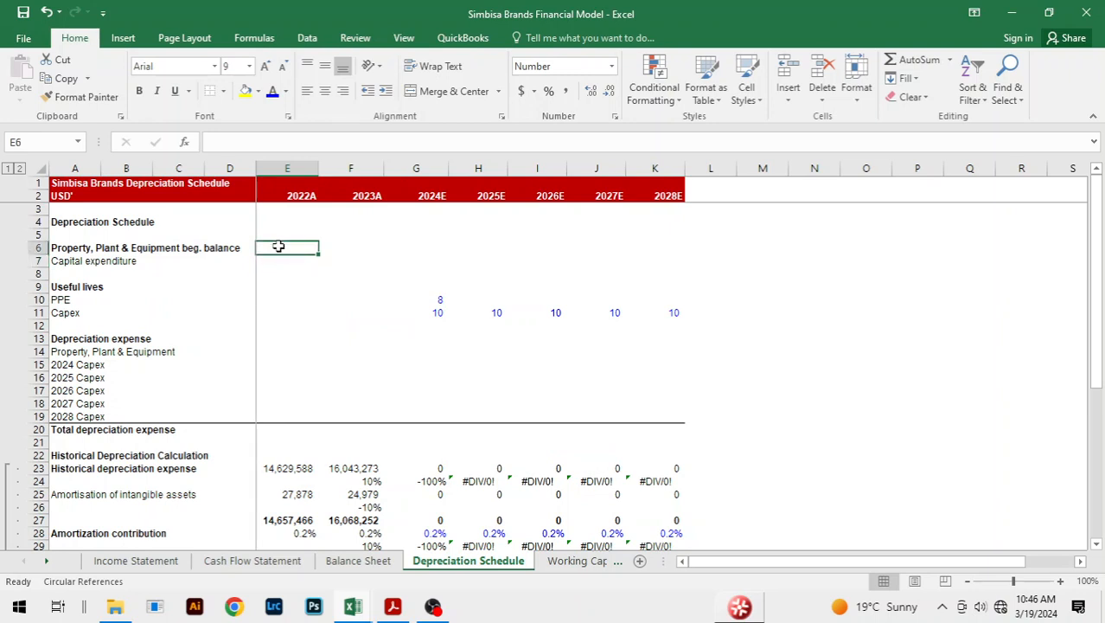
key("Right")
key("Right")
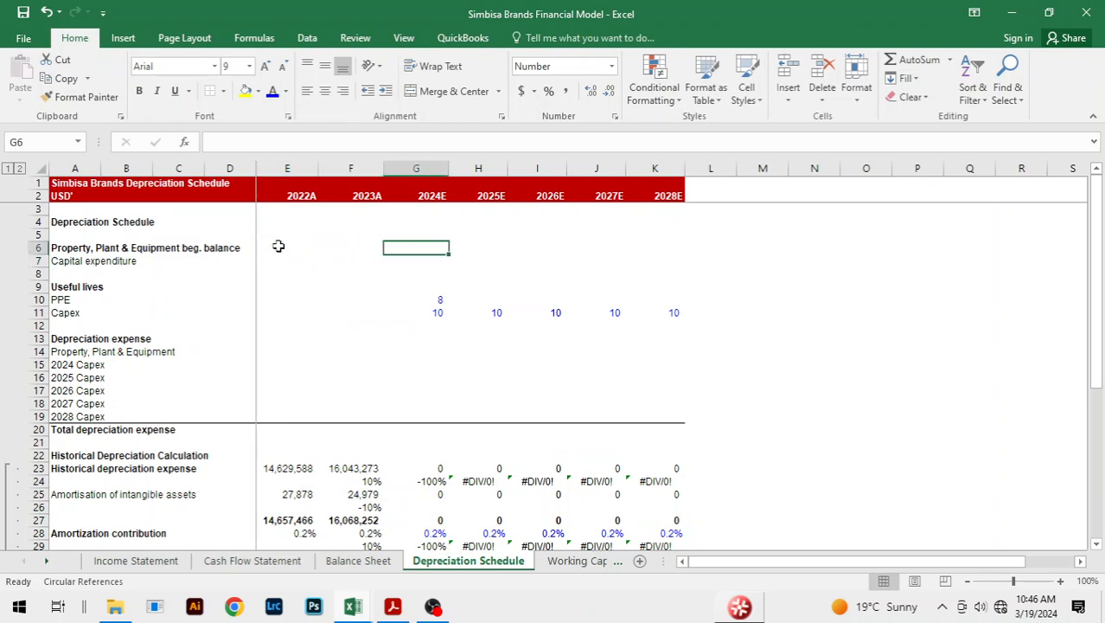
Switch to the 2023 annual report in Acrobat Reader and examine the net carrying amount reconciliation in note 15, Property, plant and equipment.
key("alt+Tab")
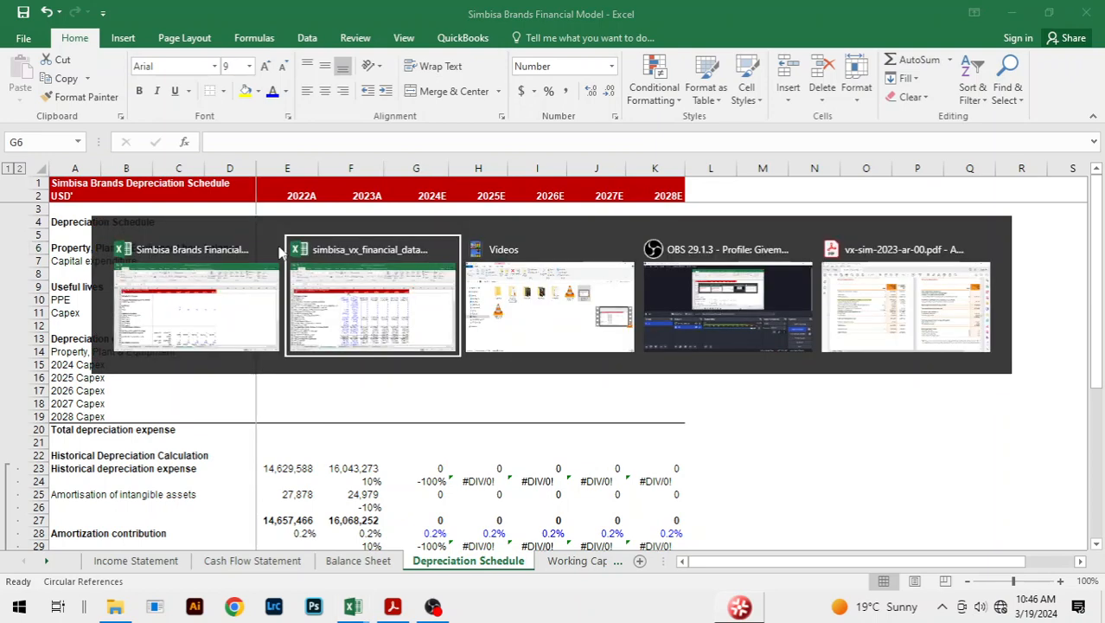
key("alt+Tab")
key("alt+Tab")
key("alt+Tab")
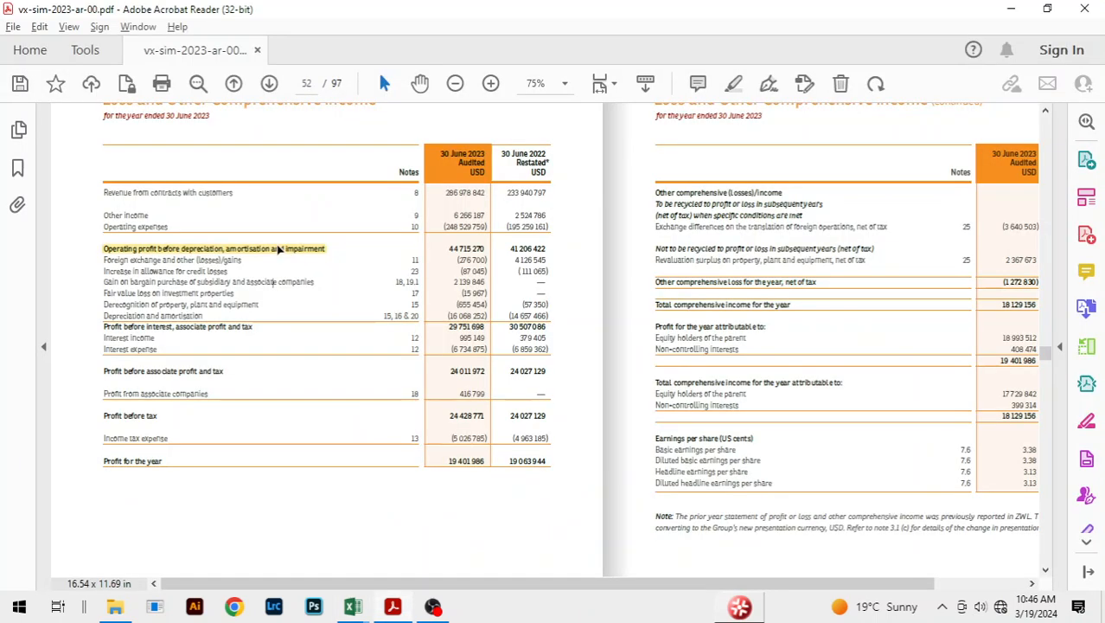
scroll(424, 357, "up", 2)
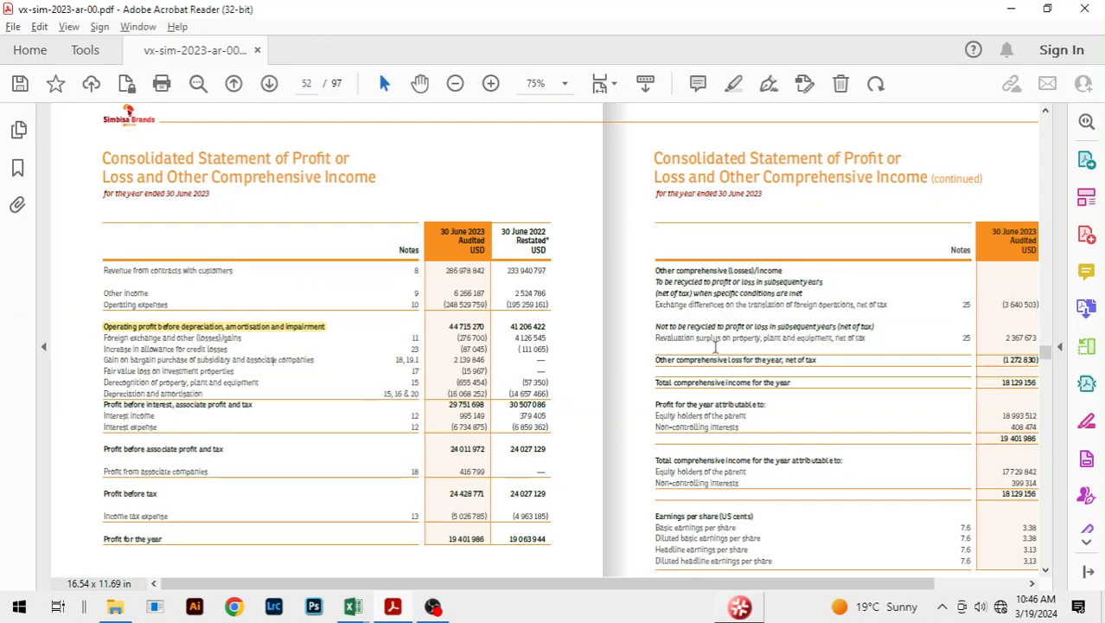
scroll(716, 344, "down", 15)
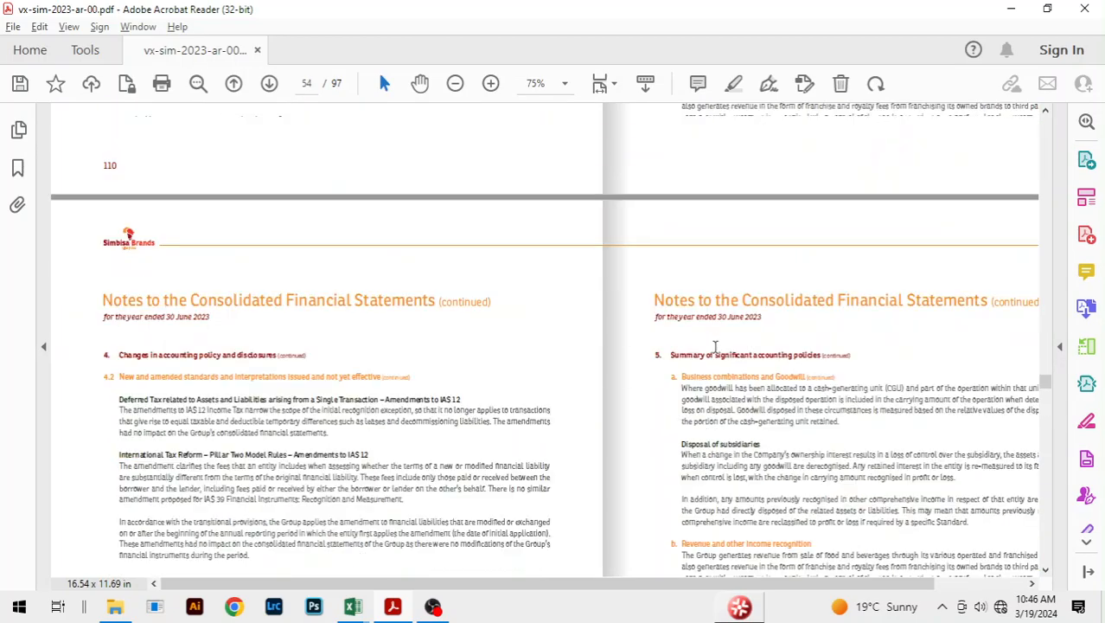
scroll(716, 346, "down", 20)
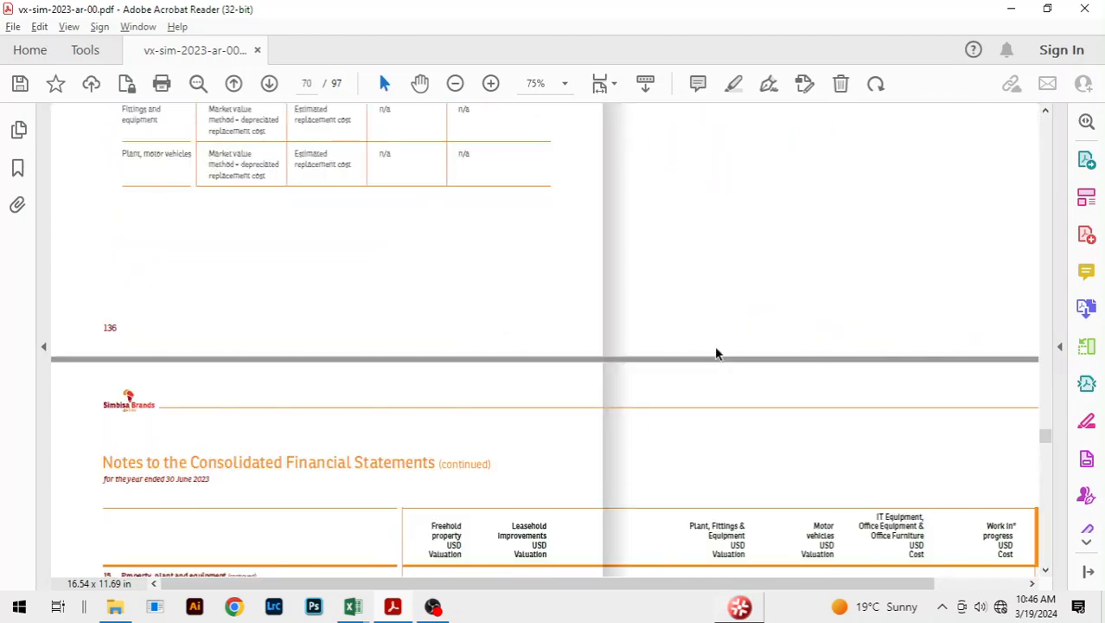
scroll(716, 351, "down", 6)
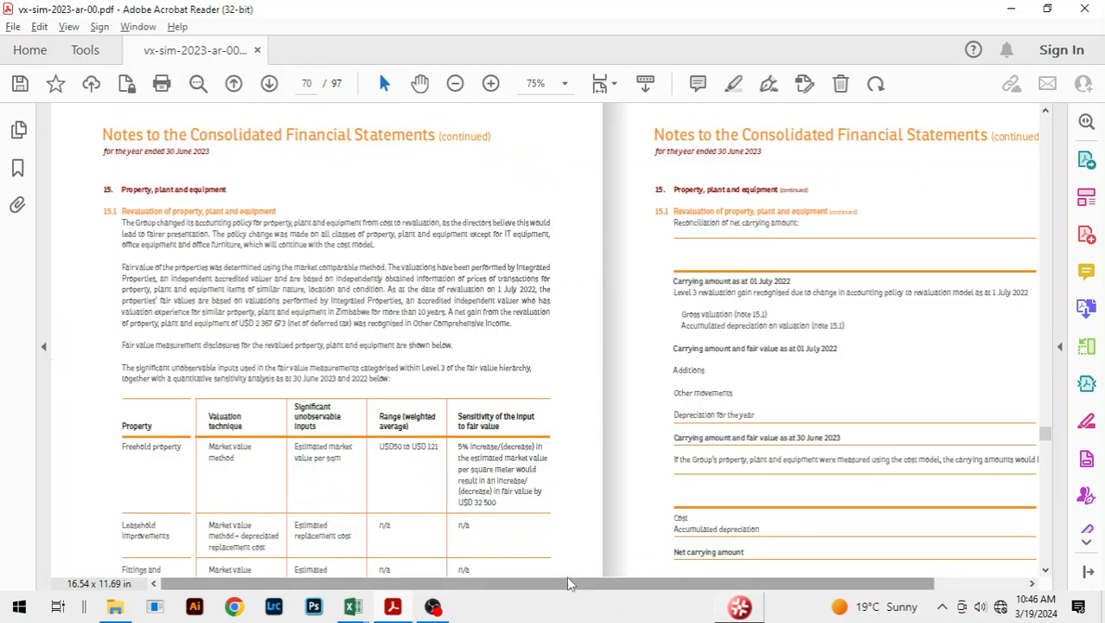
scroll(808, 571, "right", 3)
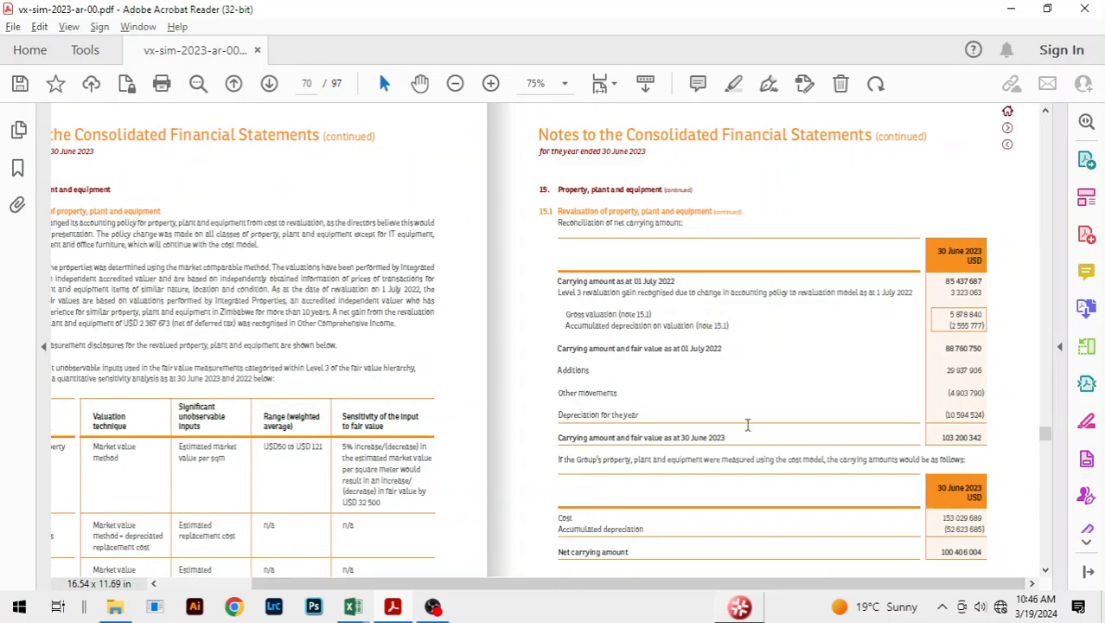
Examine the cost/valuation and depreciation movement table by asset class in note 15.1.
scroll(745, 350, "down", 8)
scroll(743, 349, "down", 3)
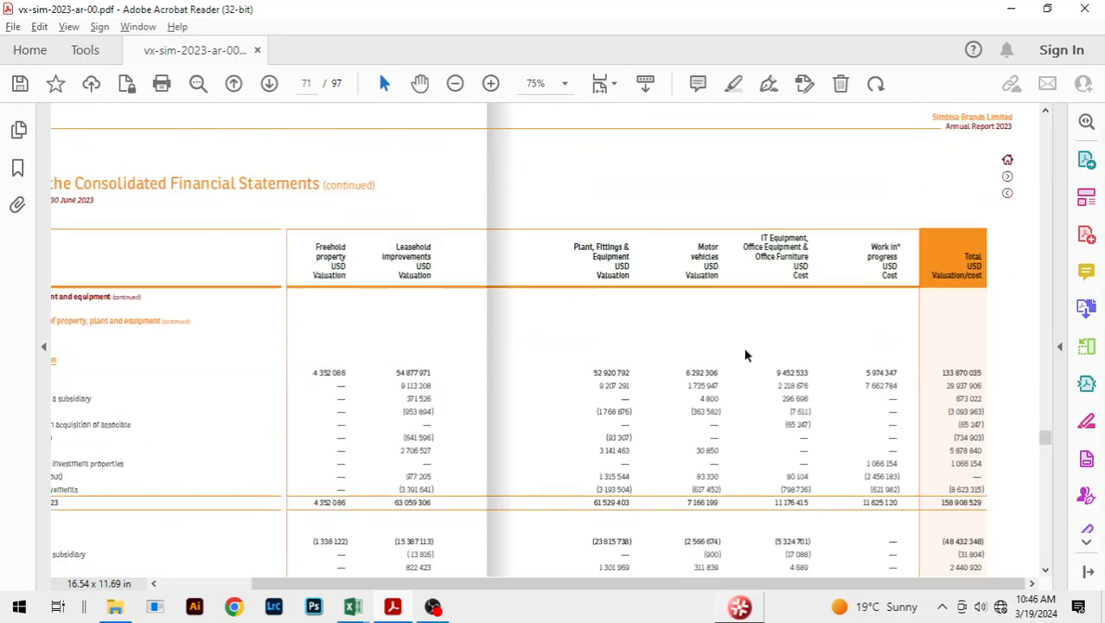
scroll(494, 587, "left", 3)
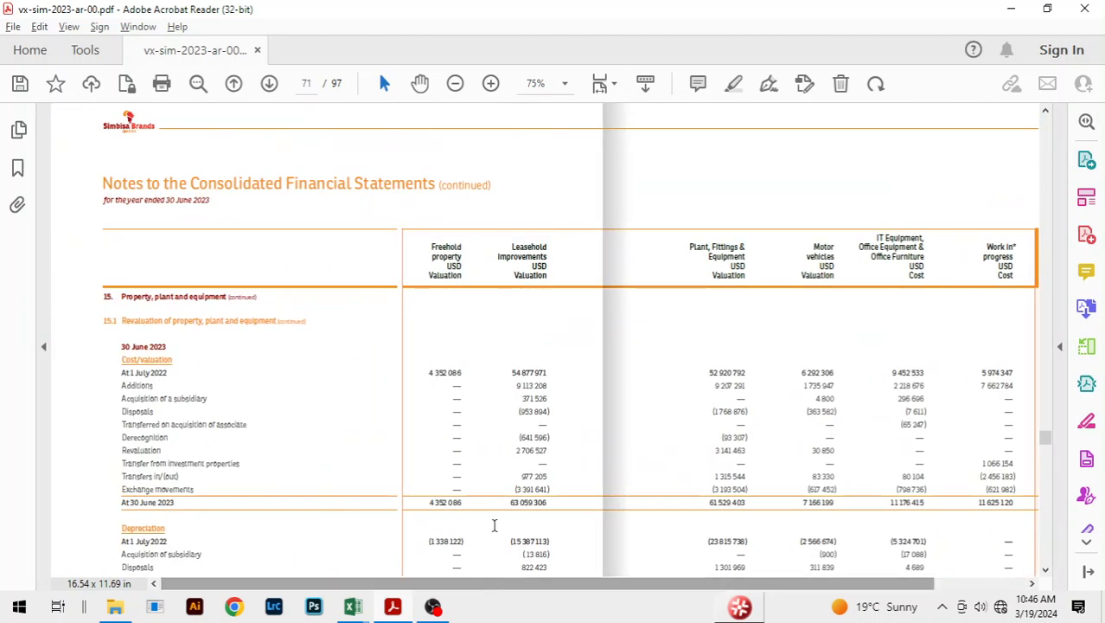
scroll(510, 493, "down", 3)
scroll(526, 457, "up", 2)
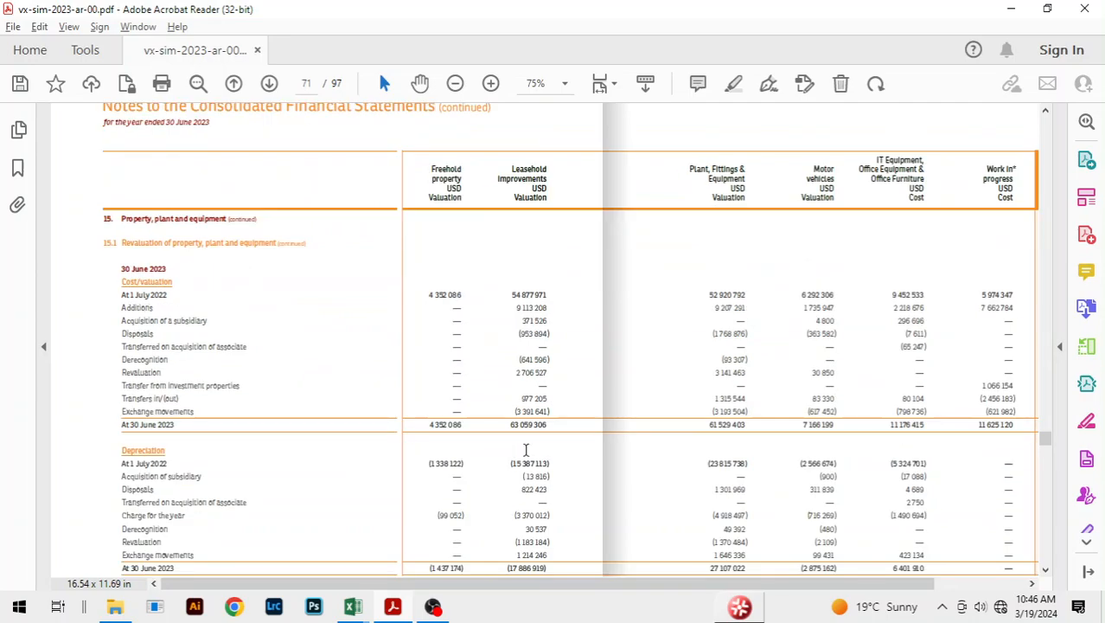
Look through the notes preceding note 15, from the accounting policies to note 14.1, for depreciation information.
scroll(628, 437, "up", 10)
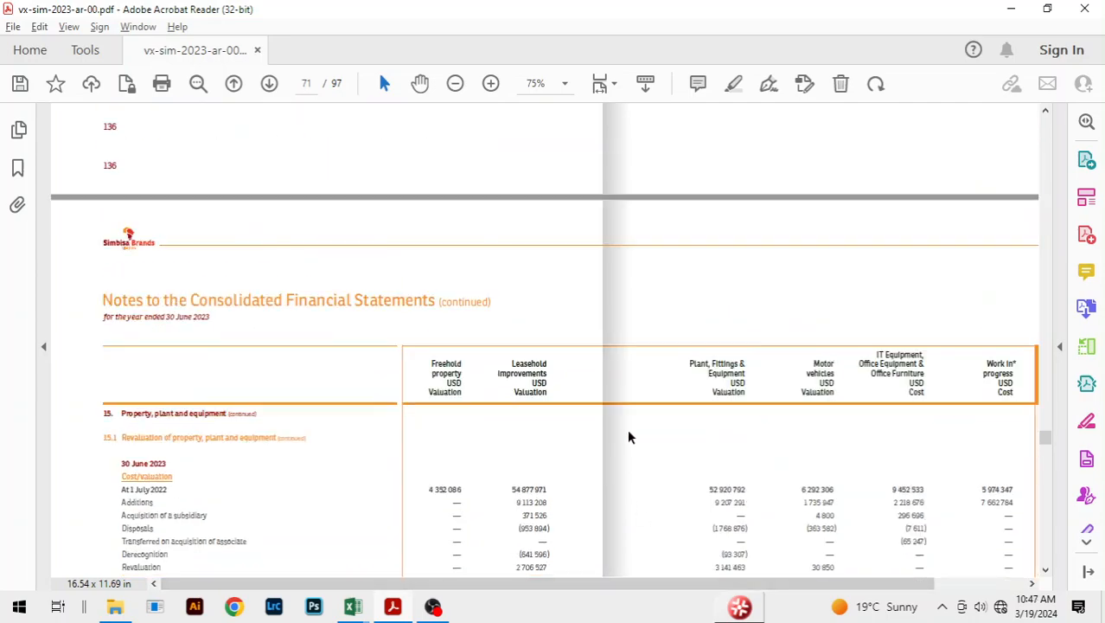
scroll(630, 436, "up", 15)
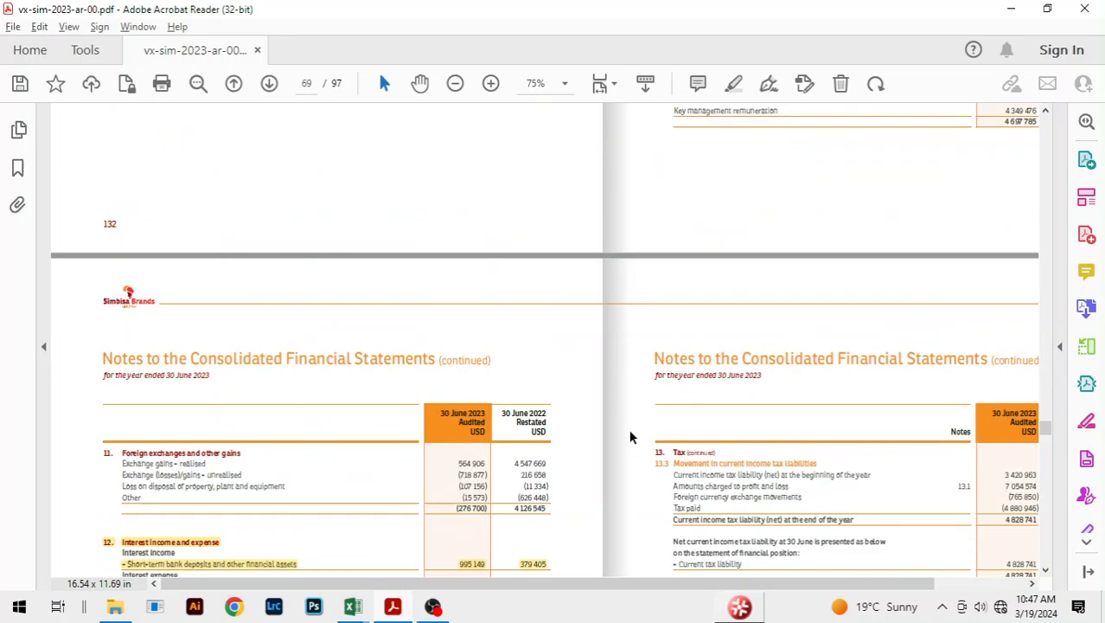
scroll(630, 437, "up", 10)
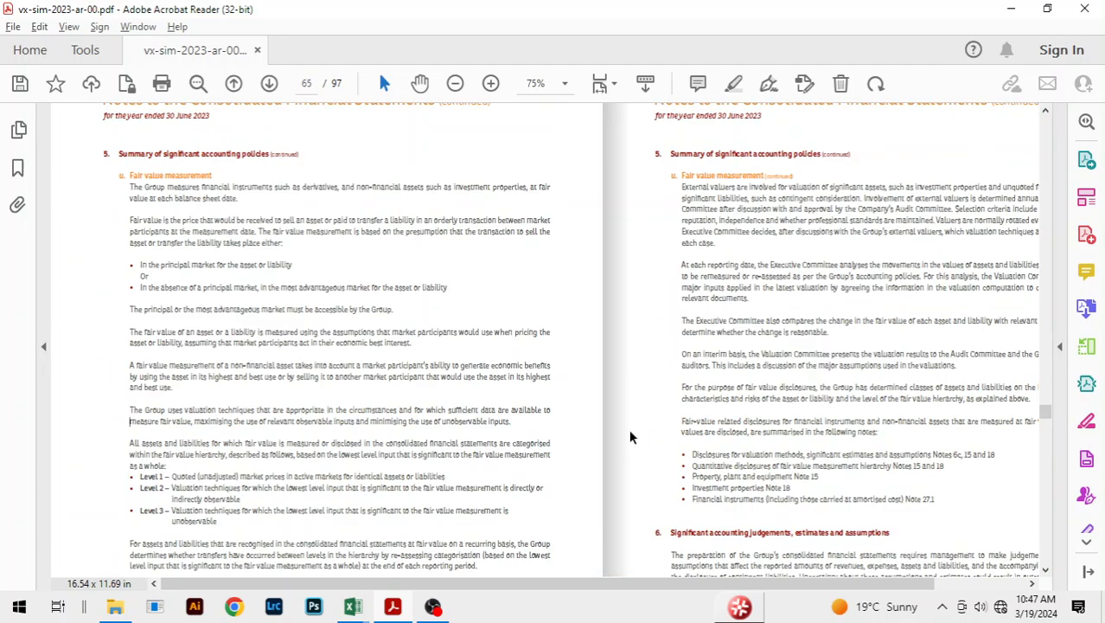
scroll(632, 436, "down", 10)
scroll(653, 420, "down", 8)
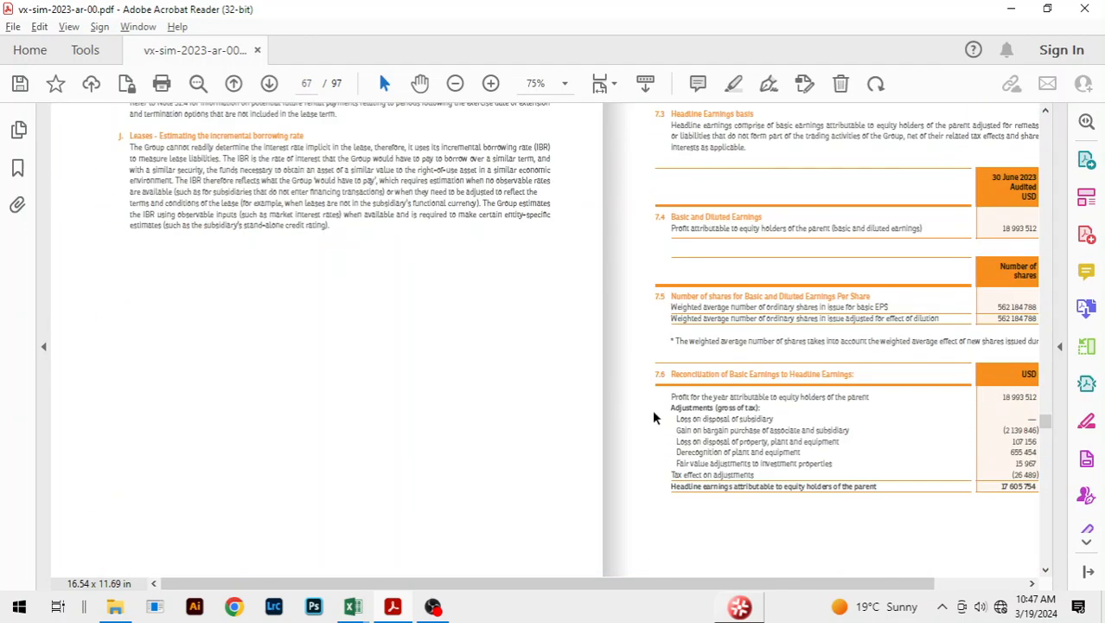
scroll(662, 412, "down", 5)
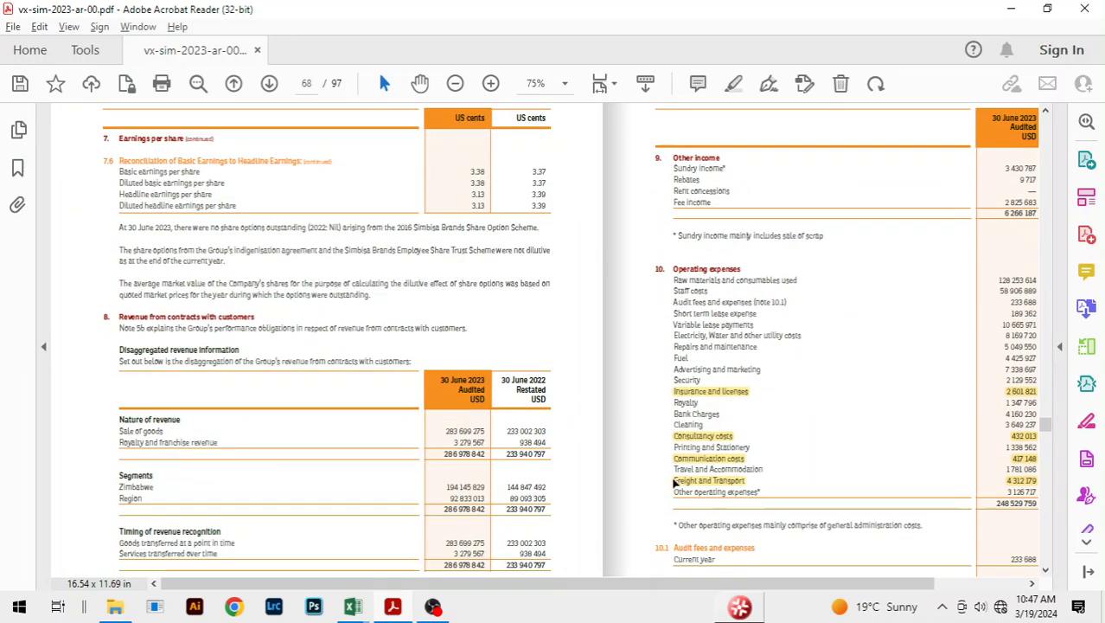
scroll(675, 482, "down", 6)
scroll(667, 486, "down", 10)
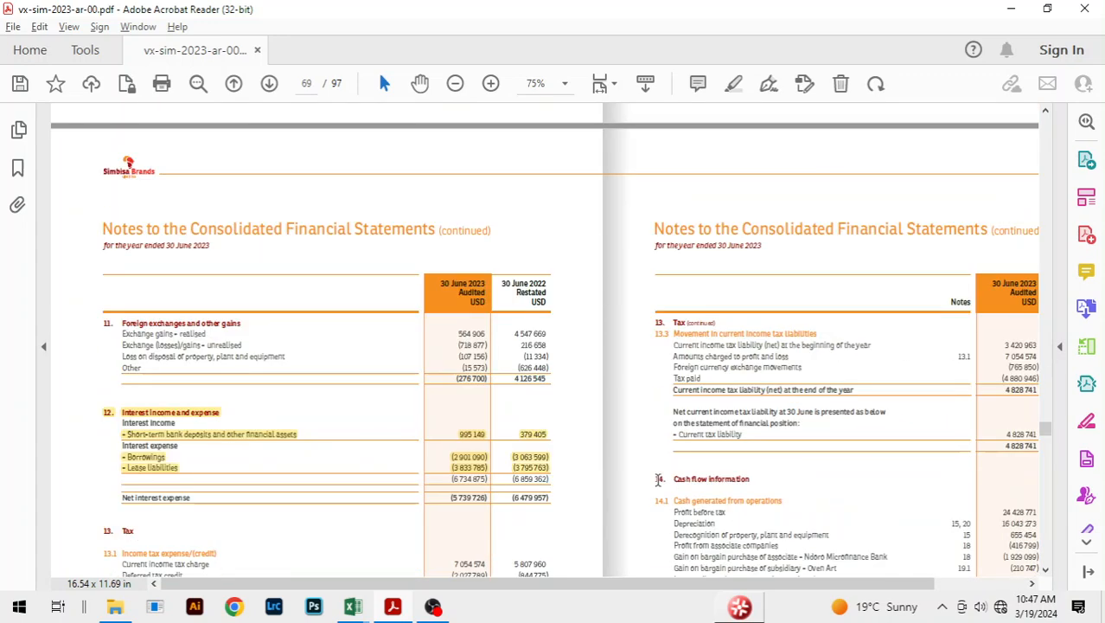
scroll(657, 480, "down", 4)
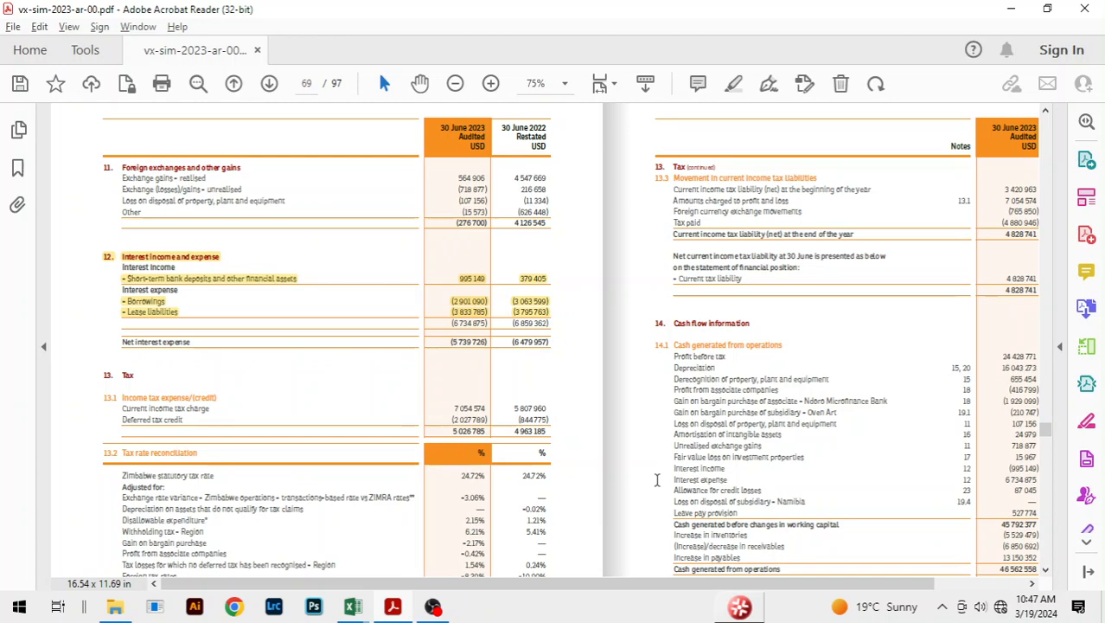
Examine the 2023 and 2022 operating expenses breakdown in note 10.
scroll(656, 479, "up", 12)
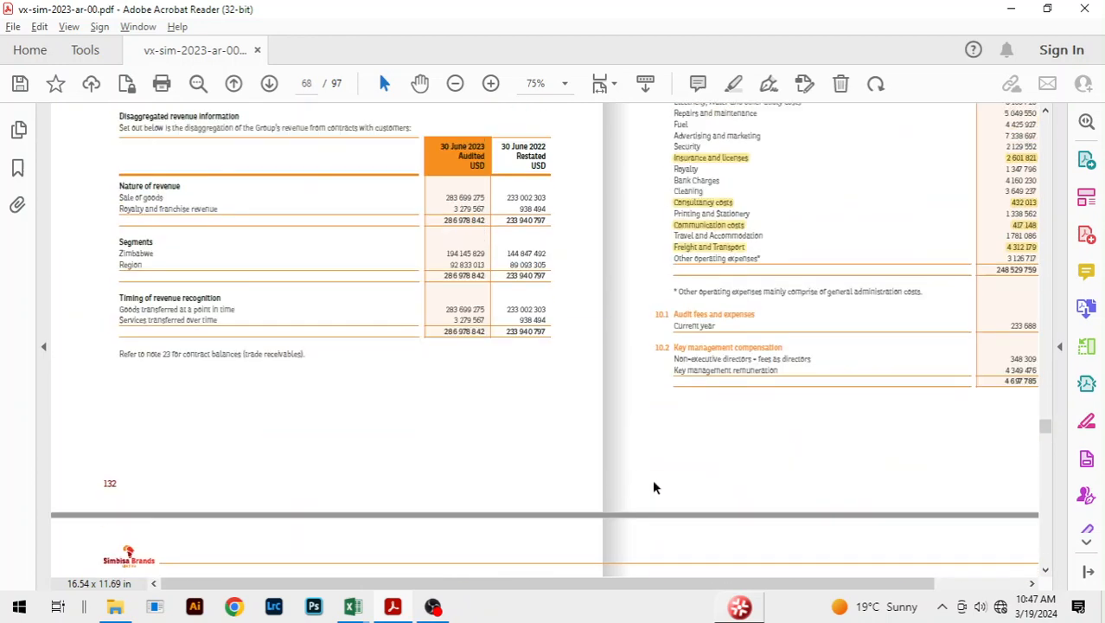
scroll(655, 486, "up", 3)
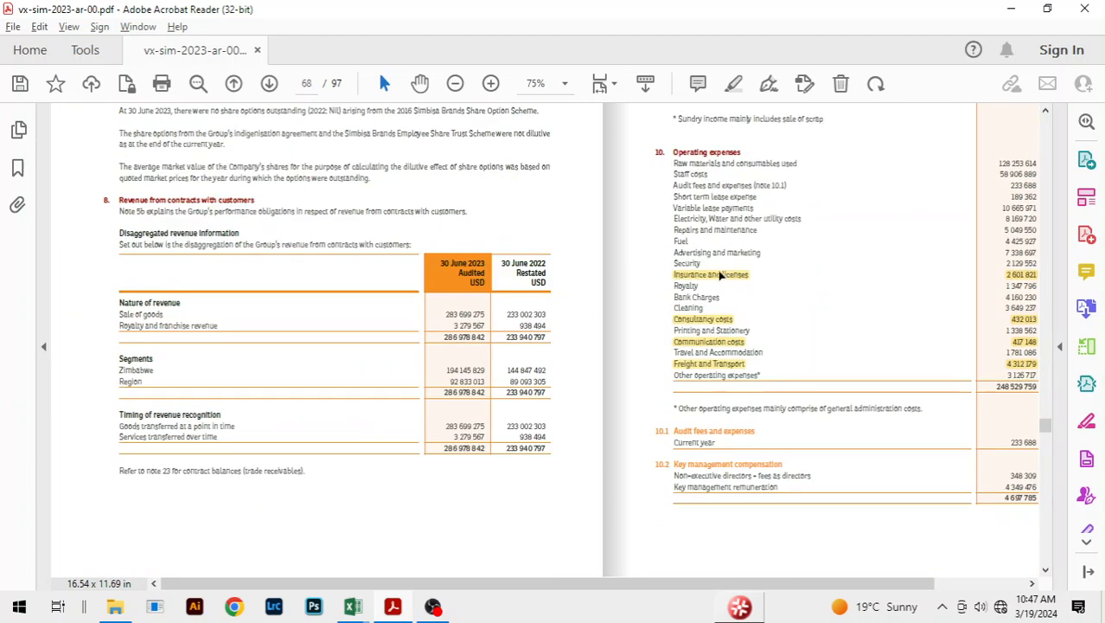
scroll(735, 200, "up", 3)
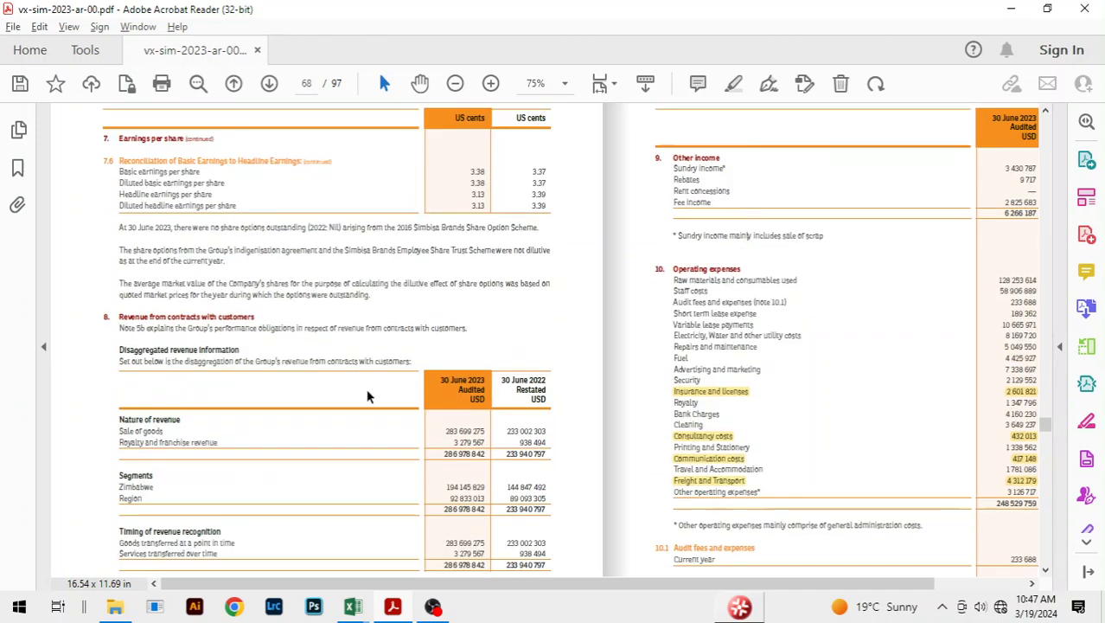
left_click_drag(559, 585, 657, 592)
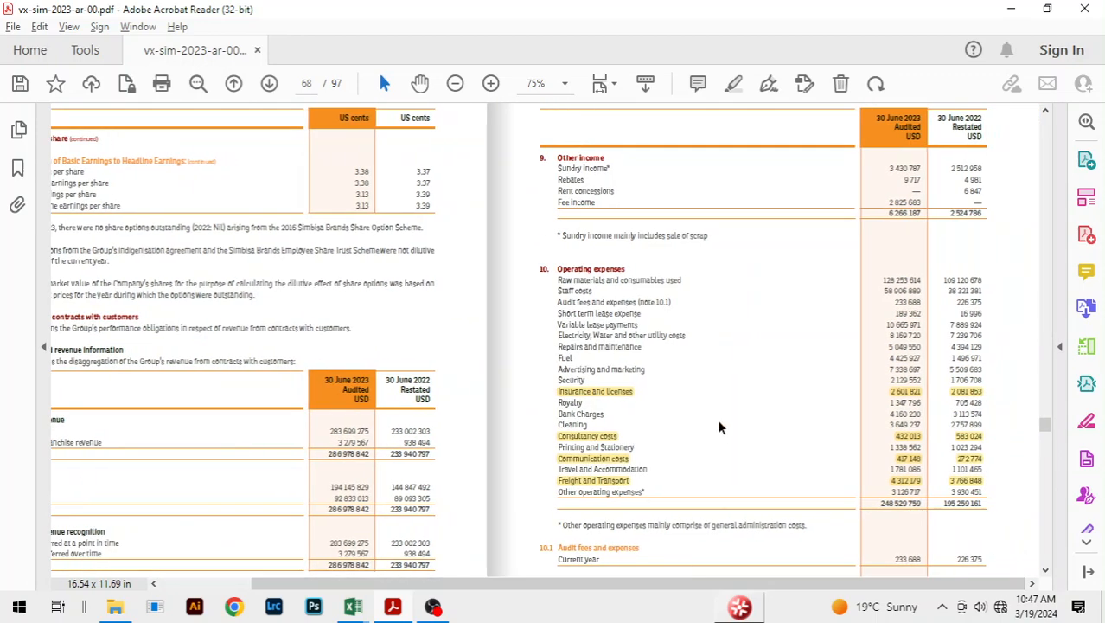
scroll(718, 418, "down", 3)
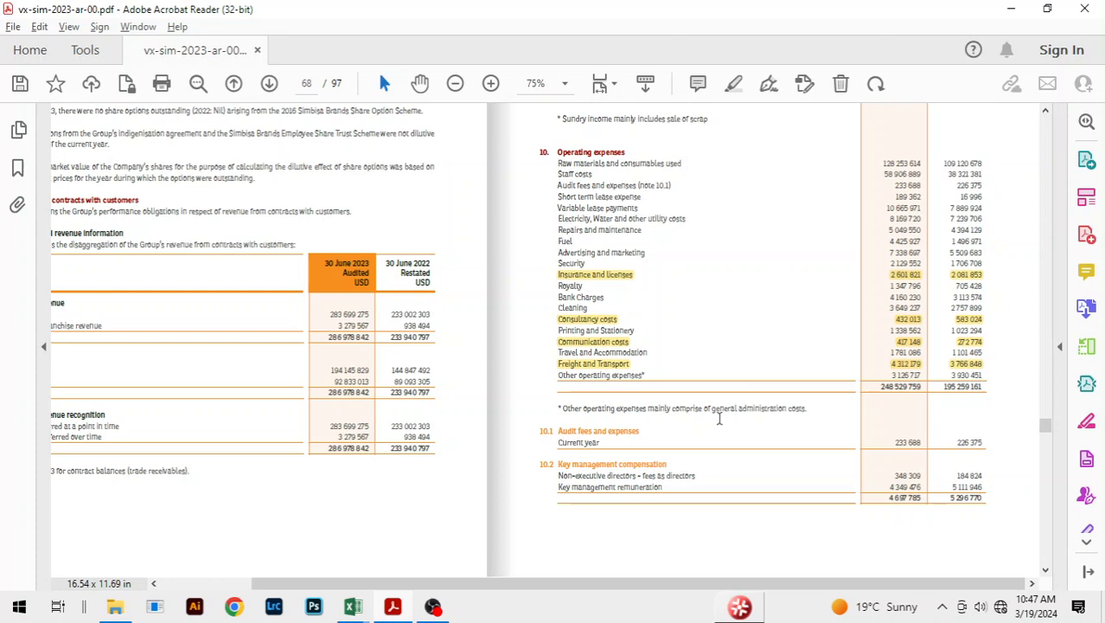
Search the annual report for "depreciation" and advance to the following match.
key("ctrl+f")
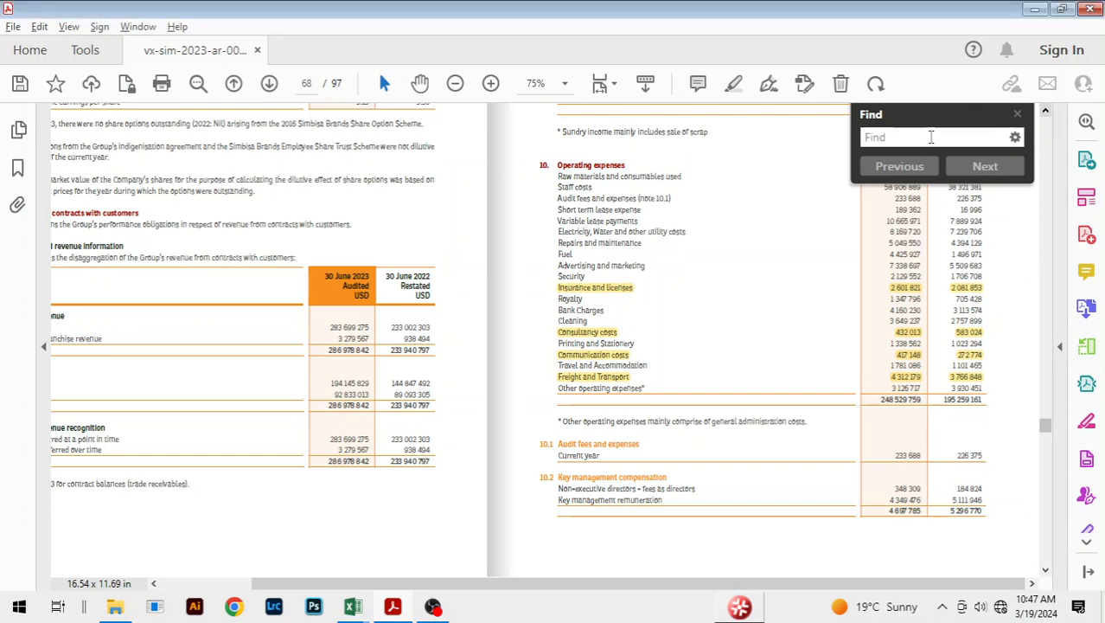
left_click(931, 137)
type("dere")
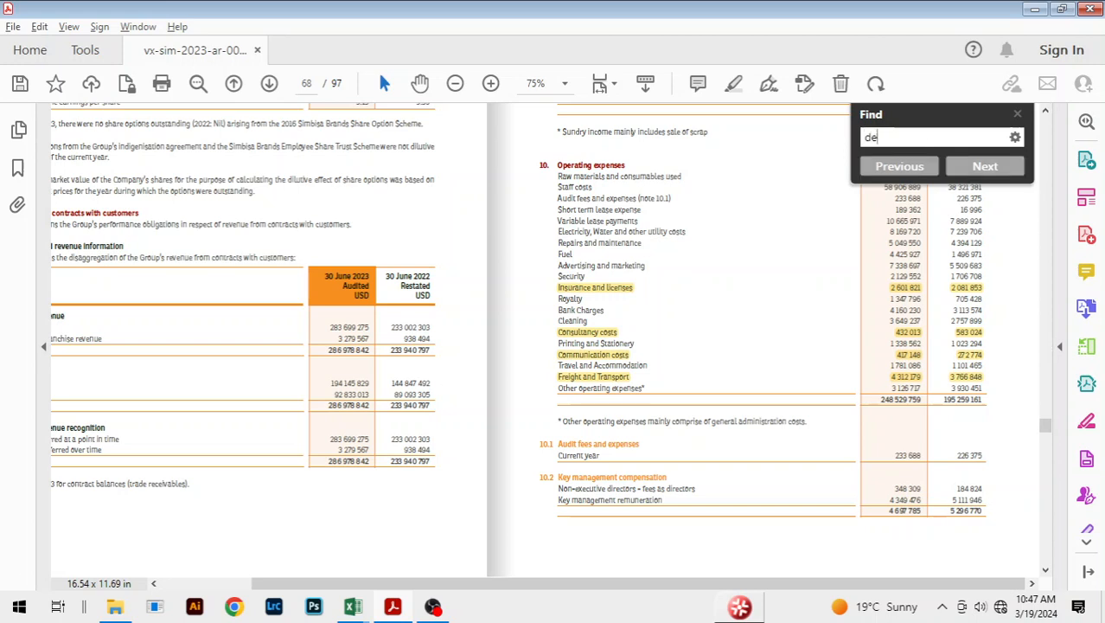
key("BackSpace")
key("BackSpace")
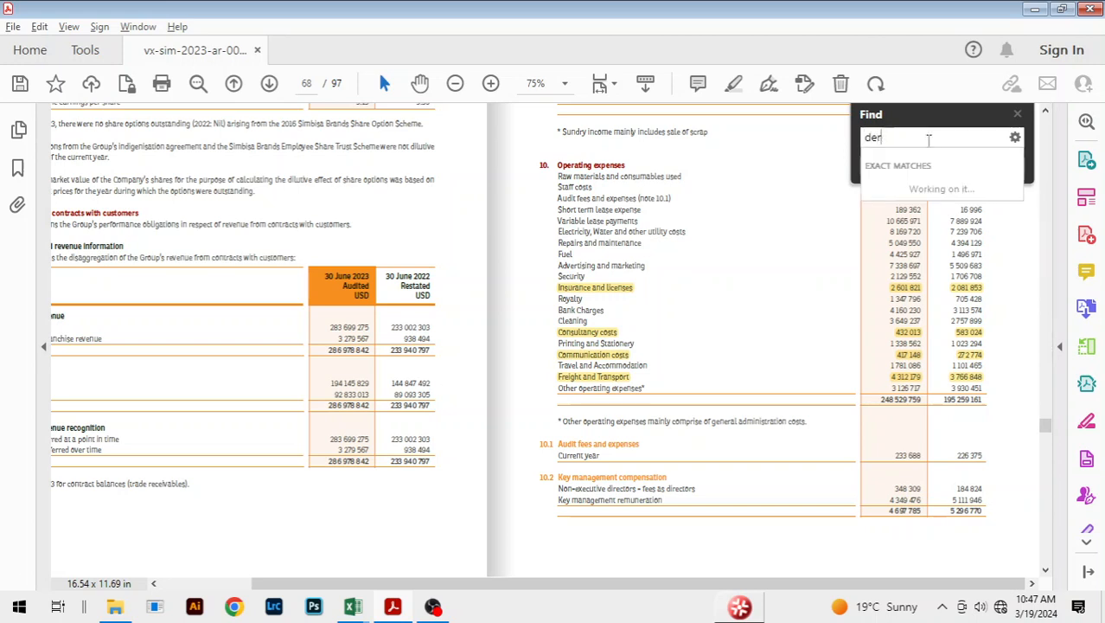
type("preciation")
key("Return")
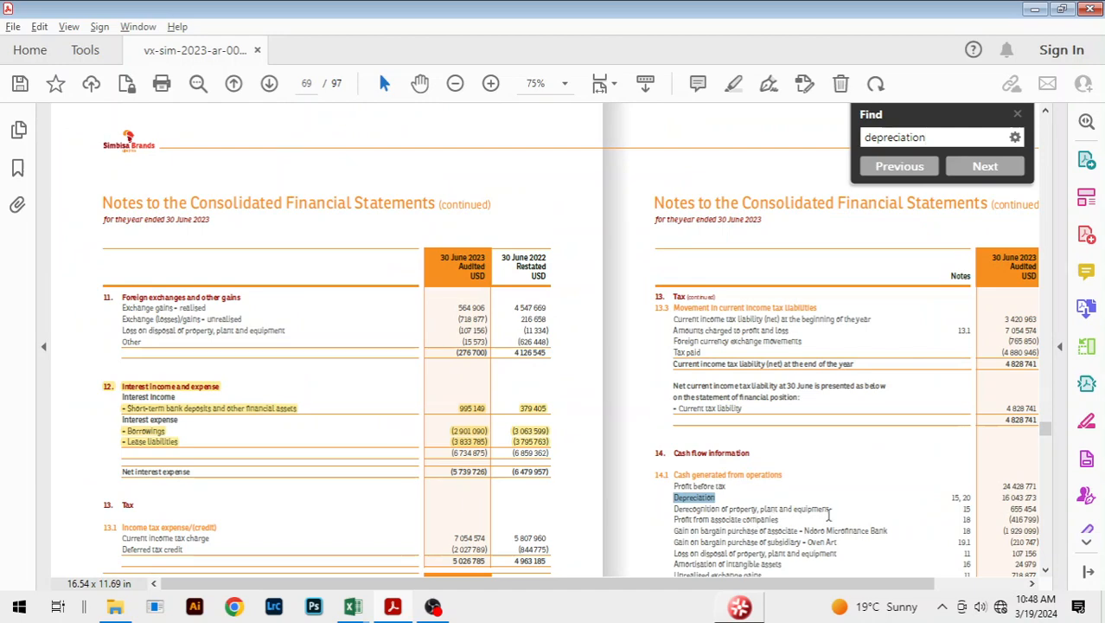
left_click(991, 171)
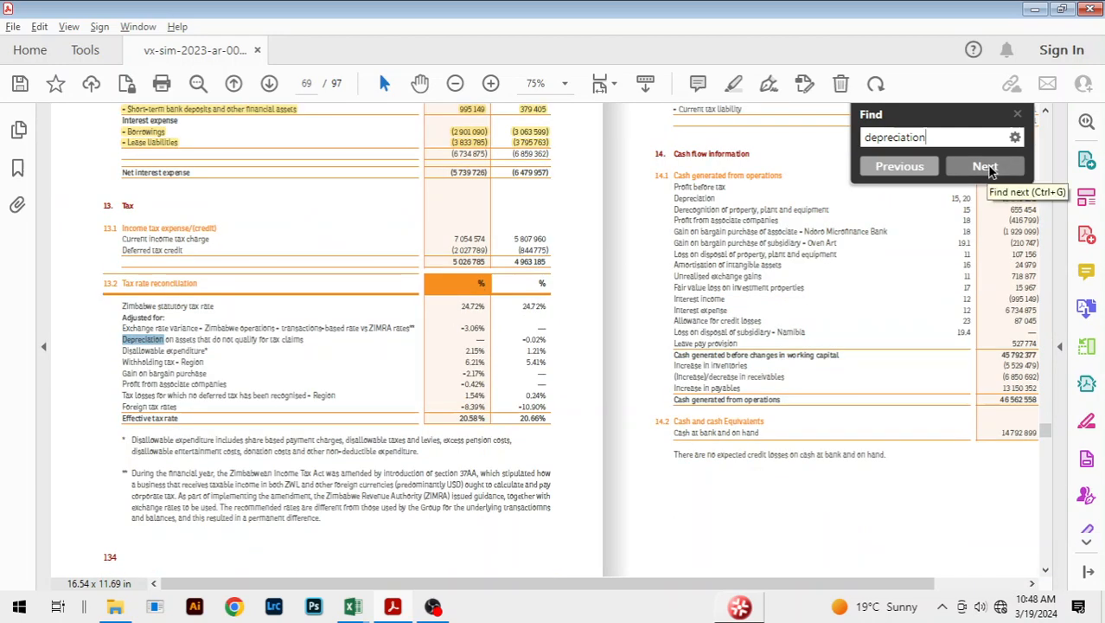
Step through the occurrences of "depreciation" in the annual report, from the Tax note to the Business segments note.
left_click(991, 171)
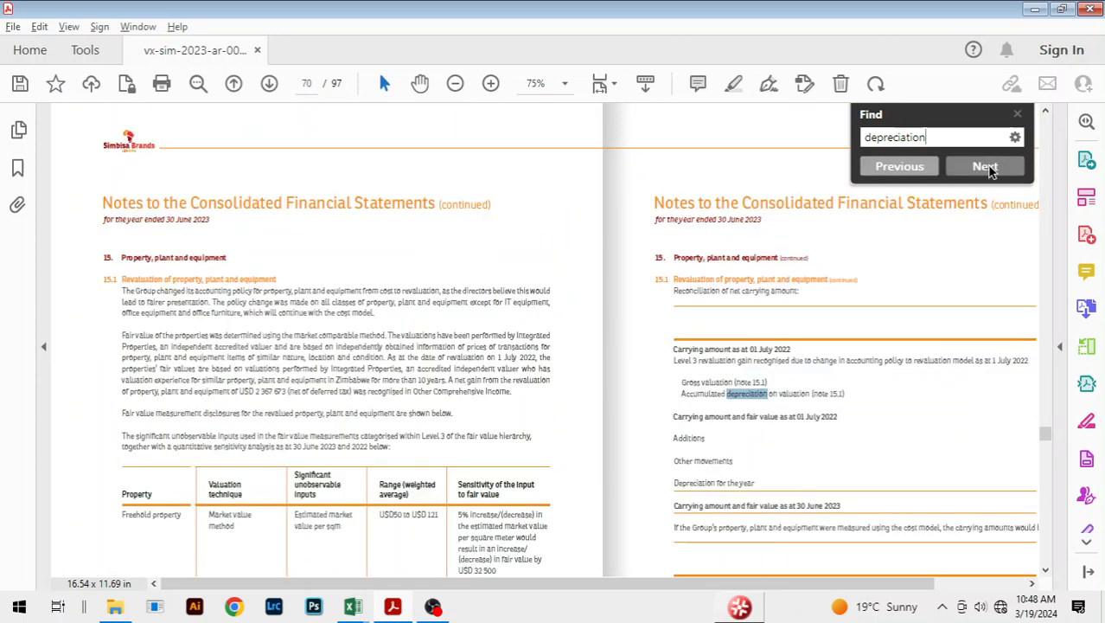
left_click(990, 171)
left_click(991, 172)
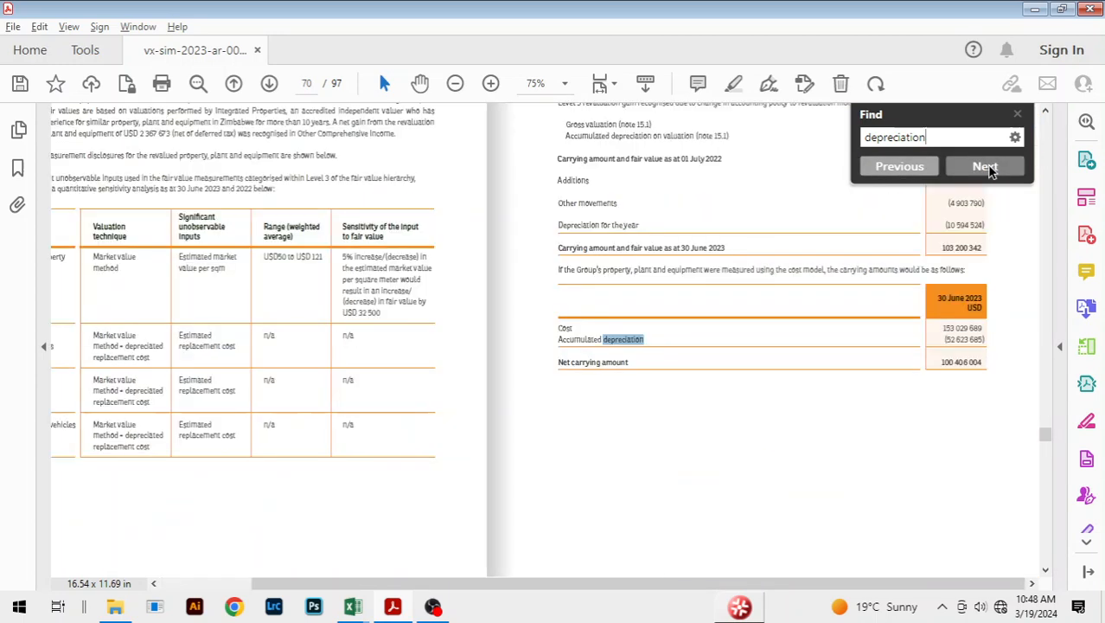
left_click(991, 171)
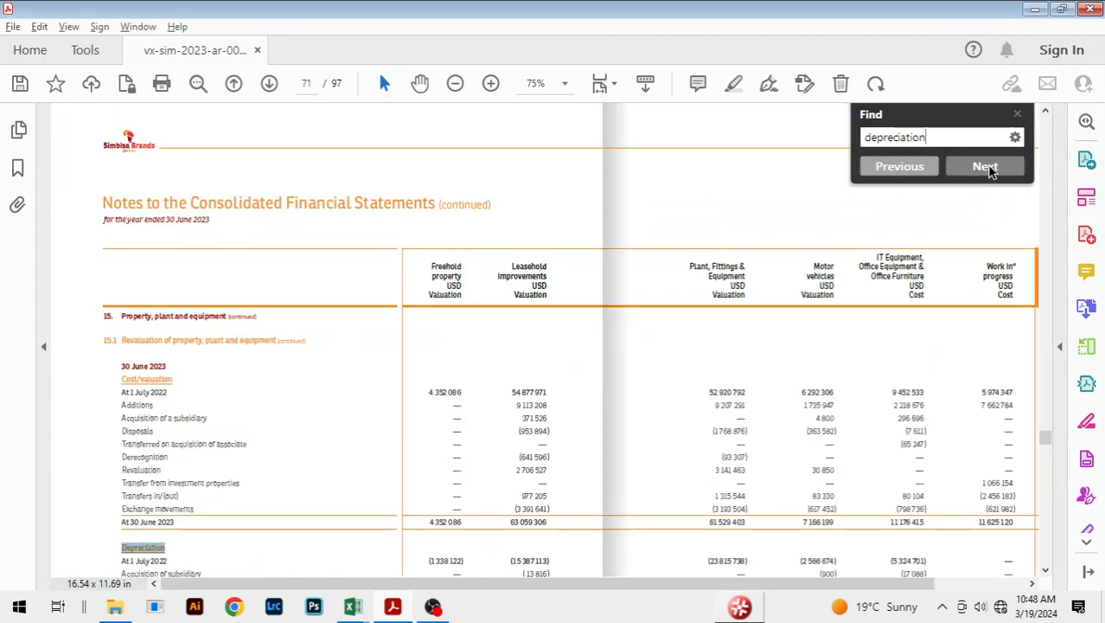
left_click(991, 171)
left_click(991, 171)
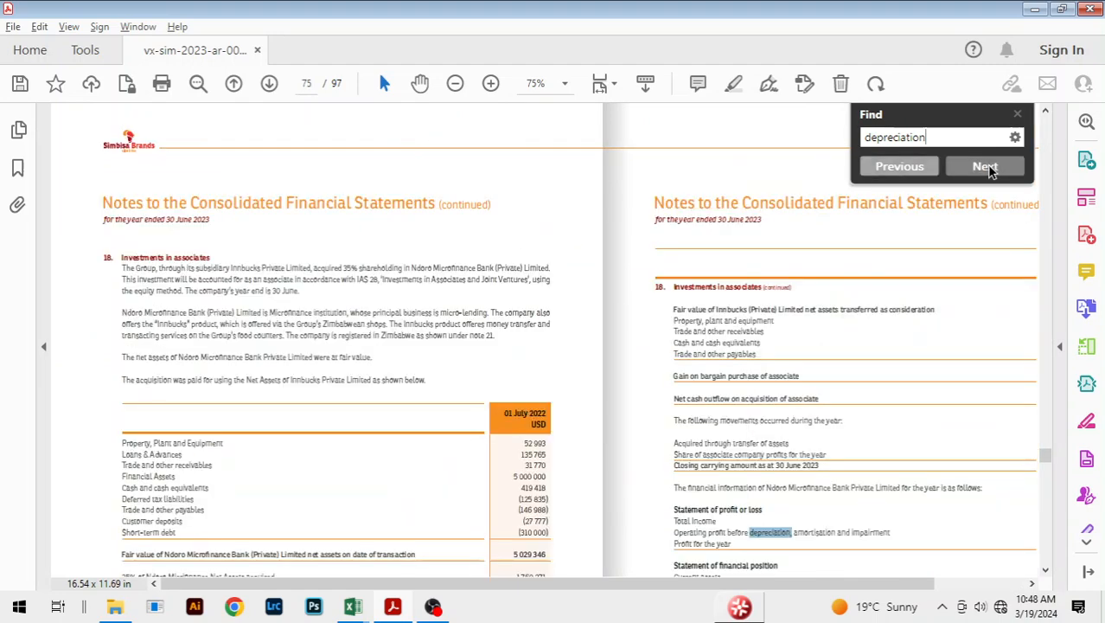
left_click(991, 171)
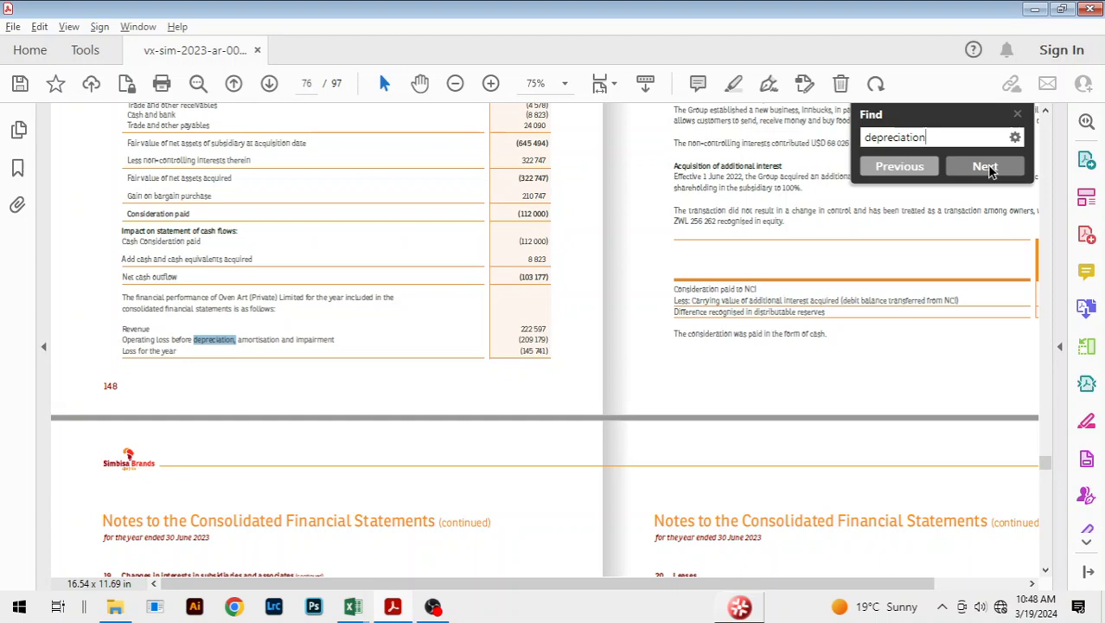
left_click(991, 172)
left_click(990, 171)
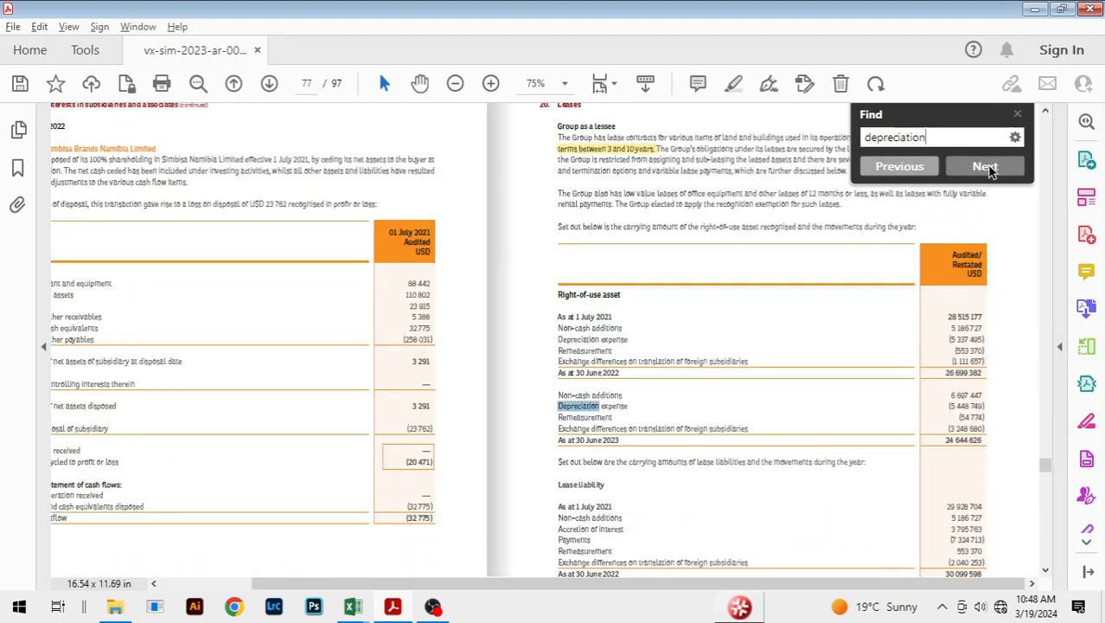
left_click(991, 171)
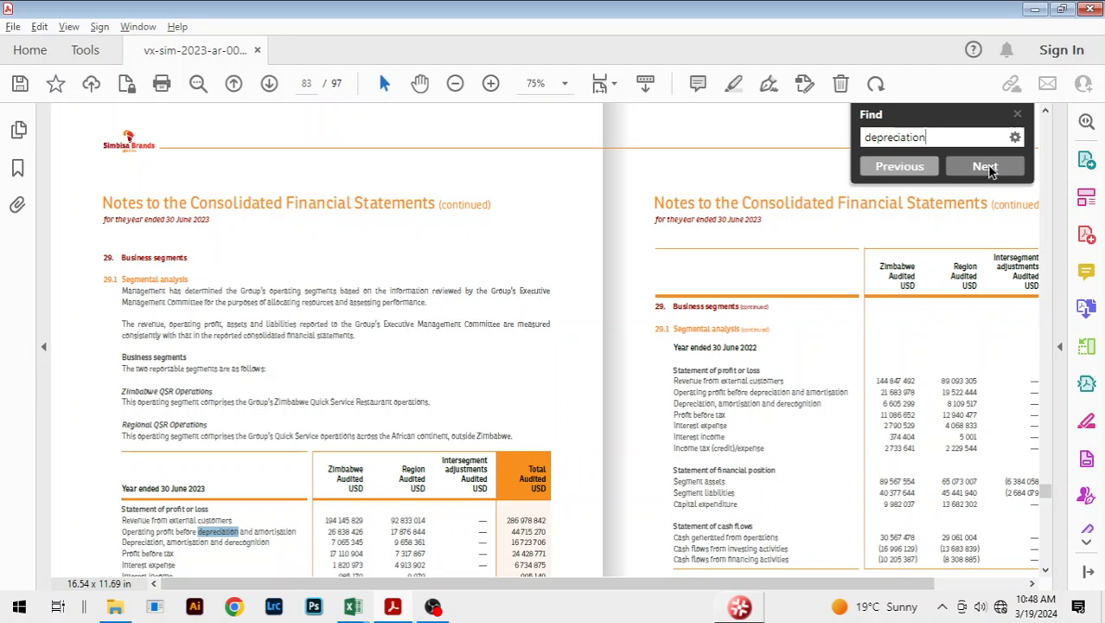
Return to the "depreciation" match in the Leases note and examine the right-of-use asset movements table.
left_click(897, 173)
left_click(897, 172)
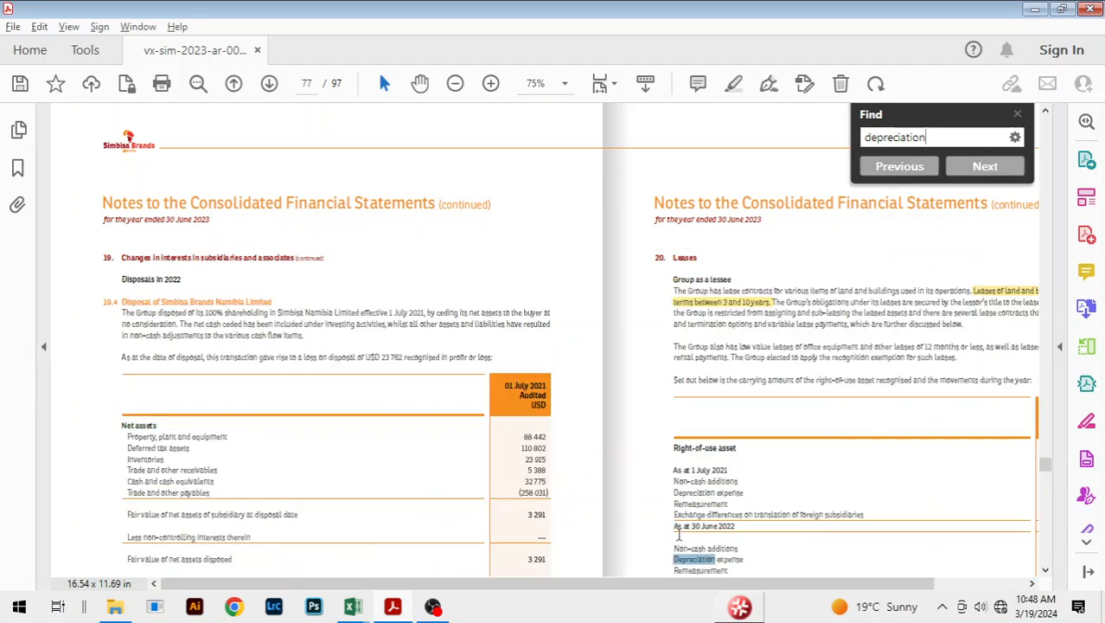
scroll(744, 484, "down", 5)
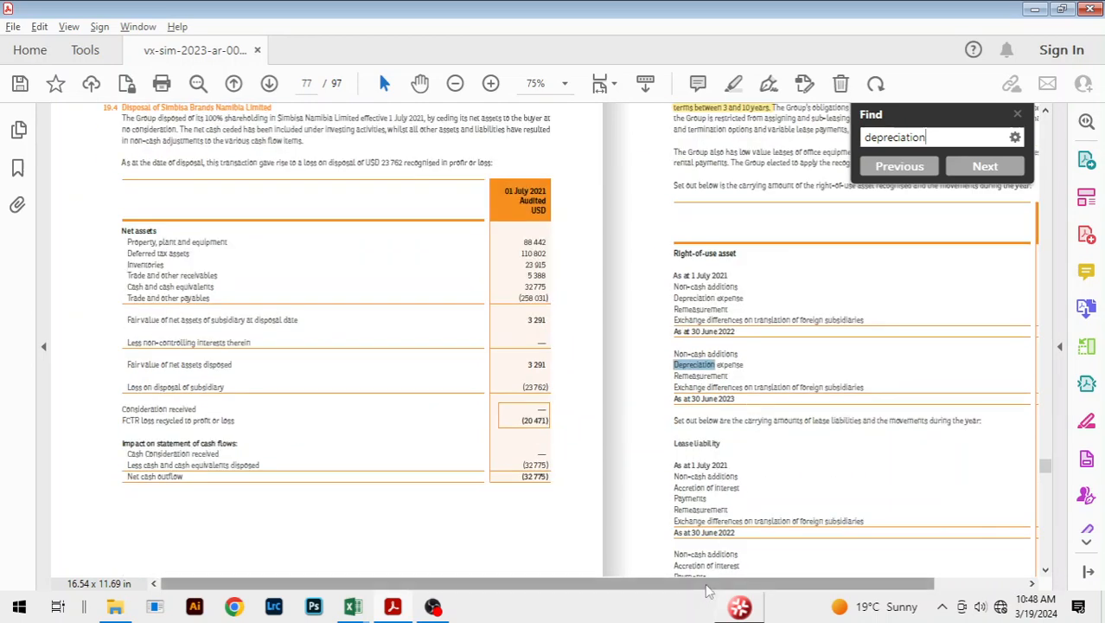
scroll(648, 395, "right", 3)
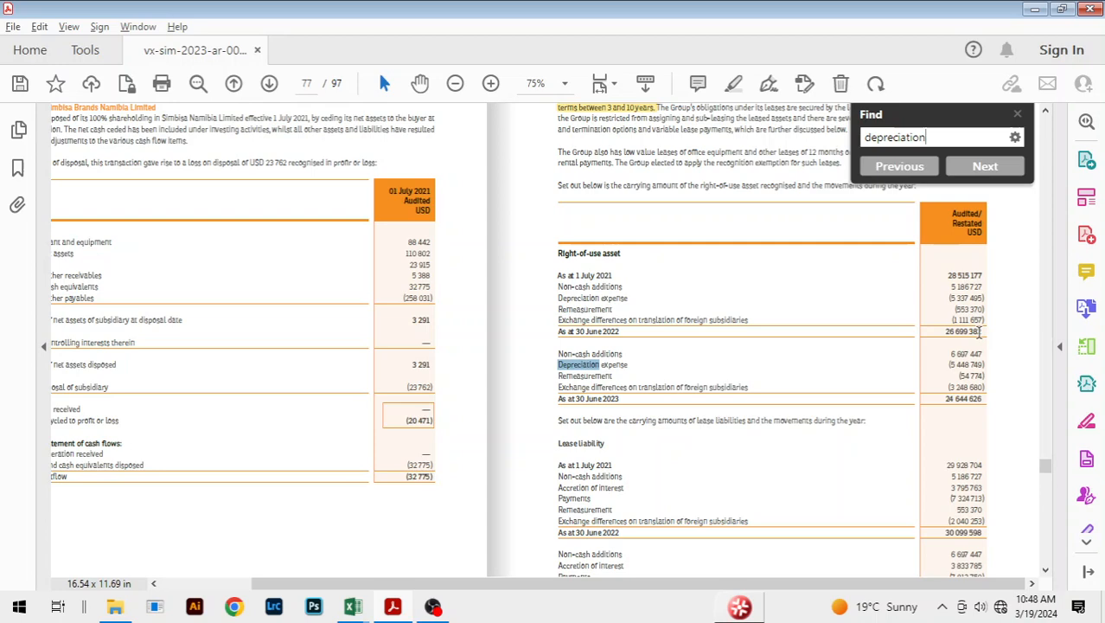
Review the preceding "depreciation" matches back to the Investments in associates note, and close the search.
left_click(900, 167)
left_click(899, 166)
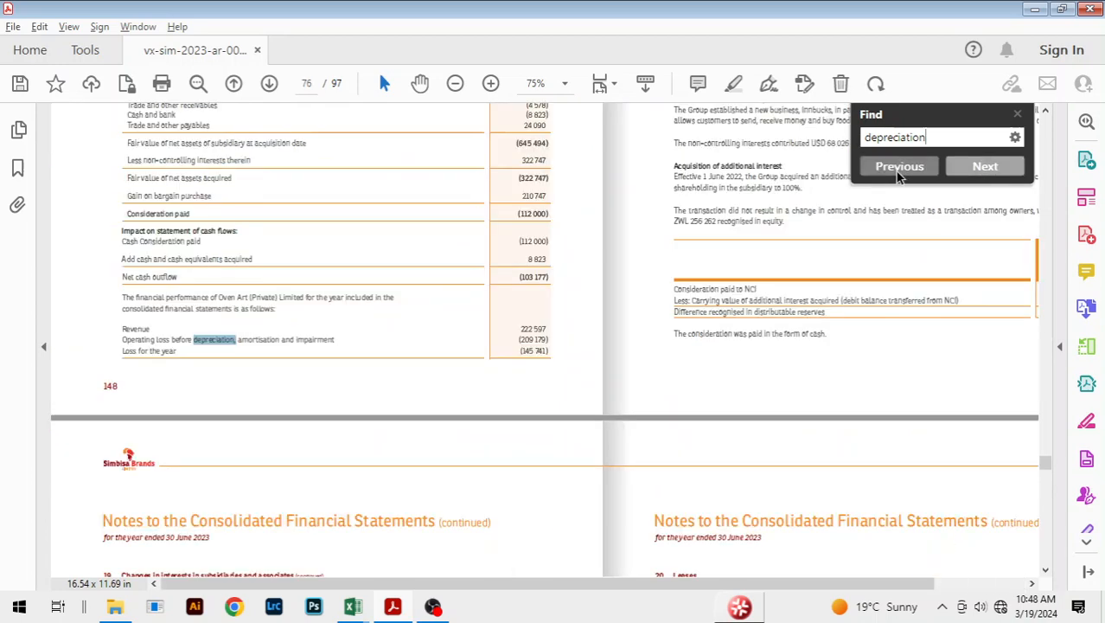
scroll(283, 431, "up", 3)
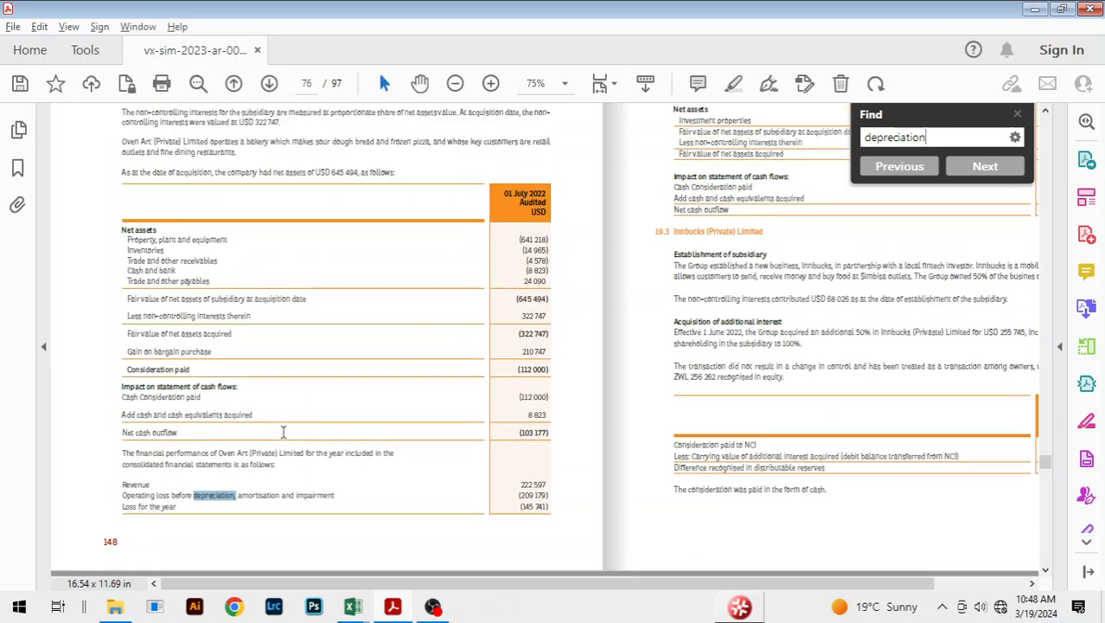
scroll(283, 432, "up", 2)
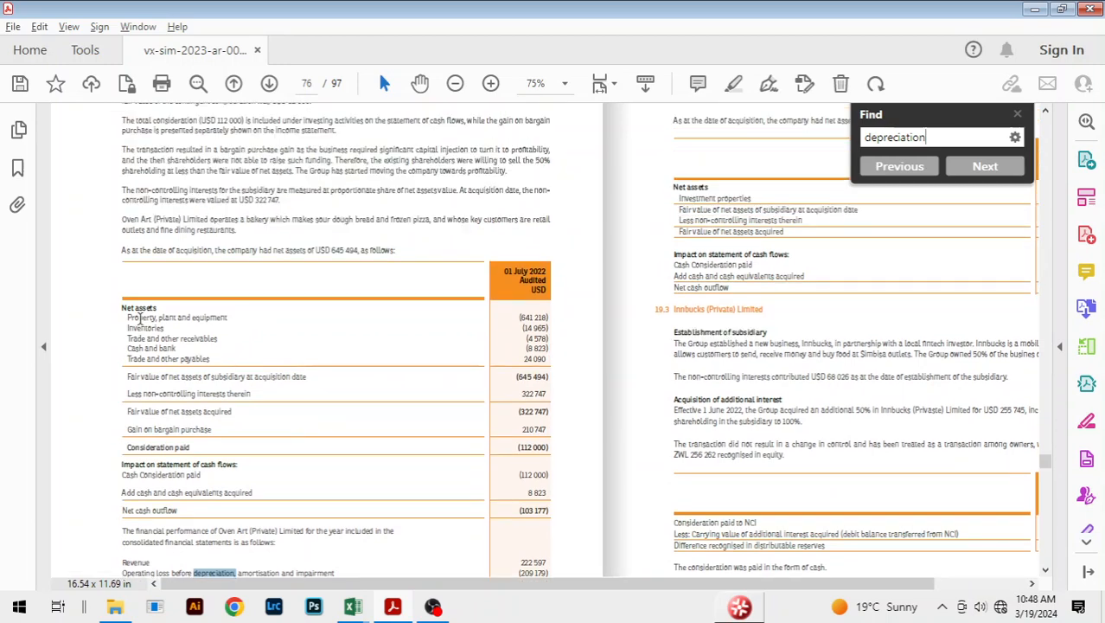
left_click(889, 167)
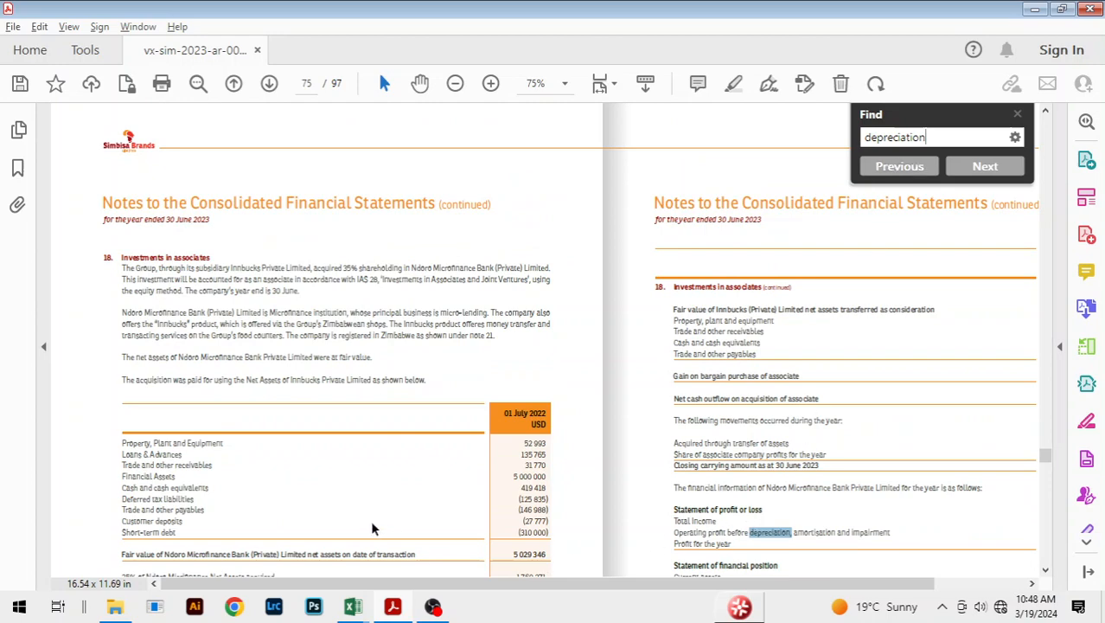
scroll(260, 471, "down", 4)
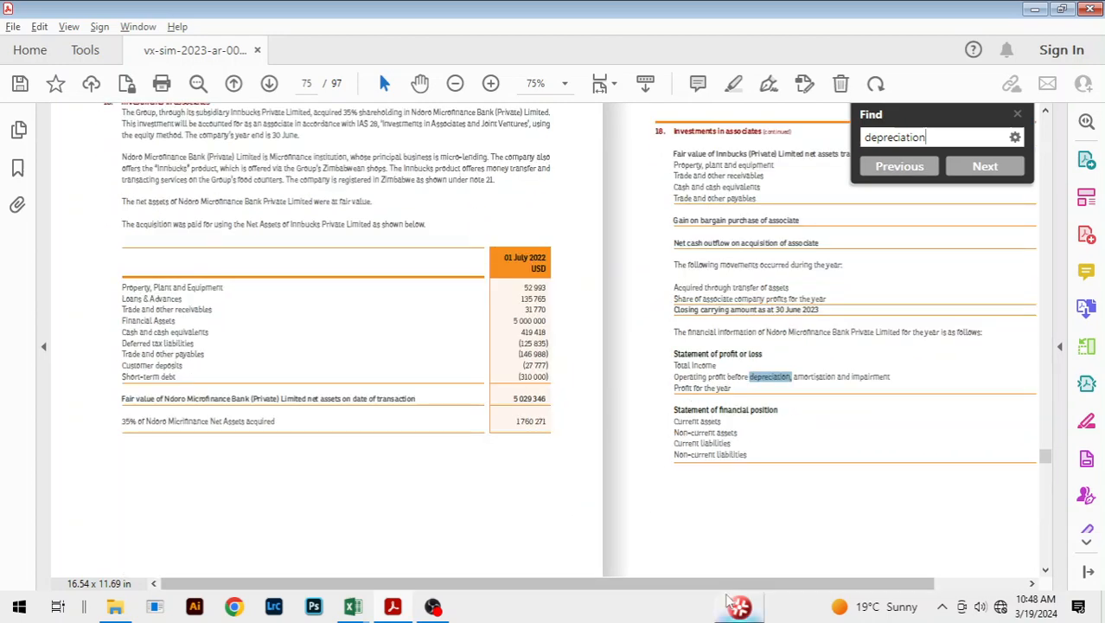
left_click_drag(735, 584, 867, 546)
scroll(828, 443, "up", 3)
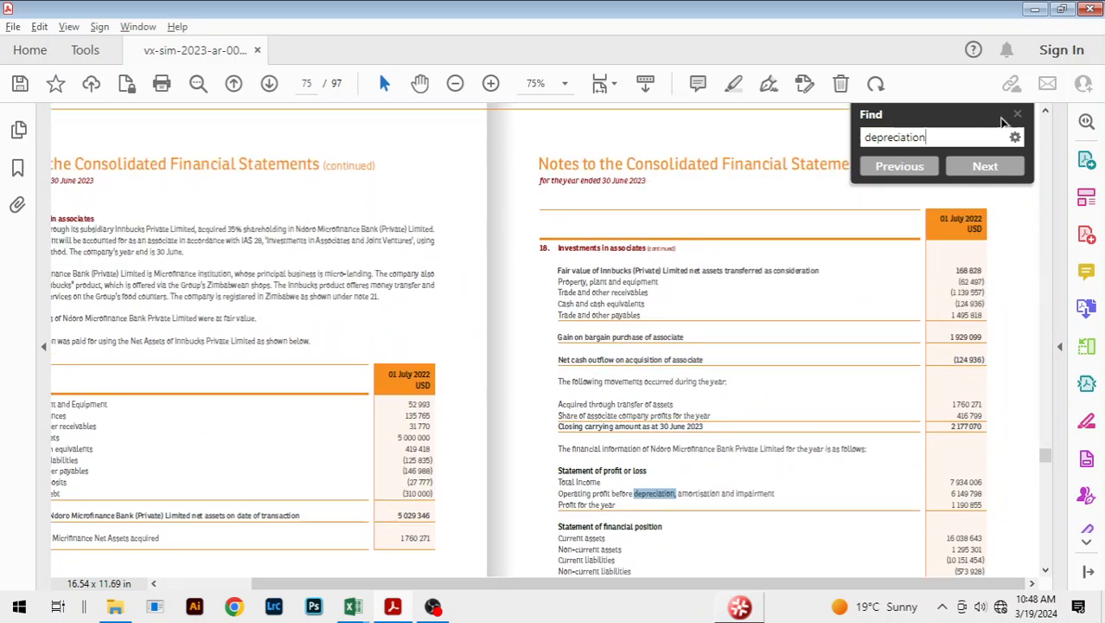
left_click(1016, 117)
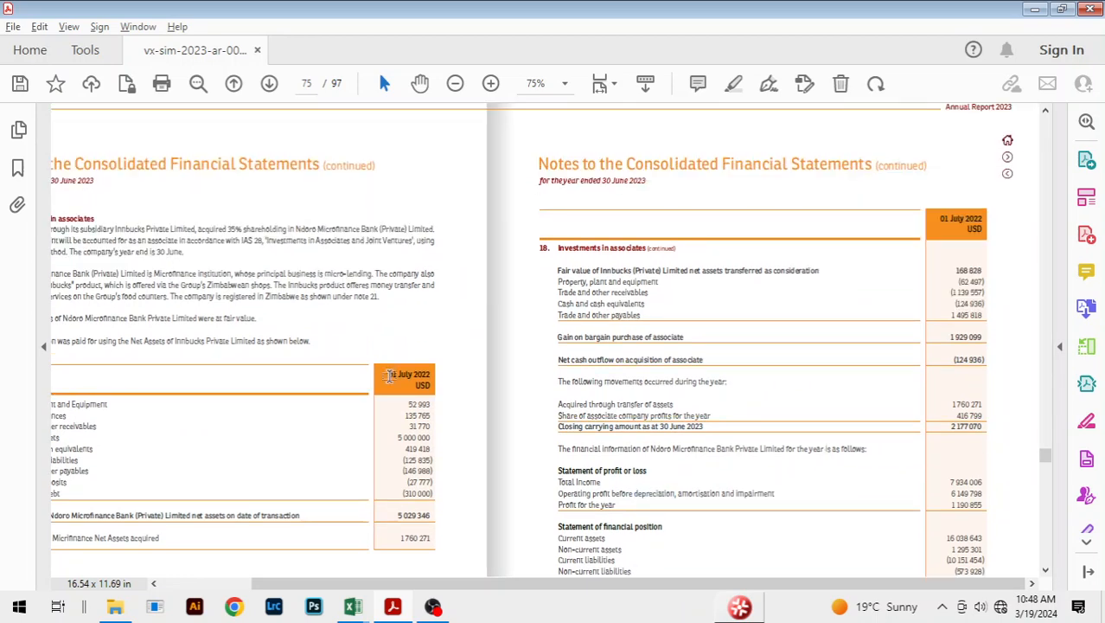
Switch to the Simbisa Brands Financial Model in Excel and link the 2024E Property, Plant & Equipment beginning balance in G6 to 'Balance Sheet'!F6.
key("alt+Tab")
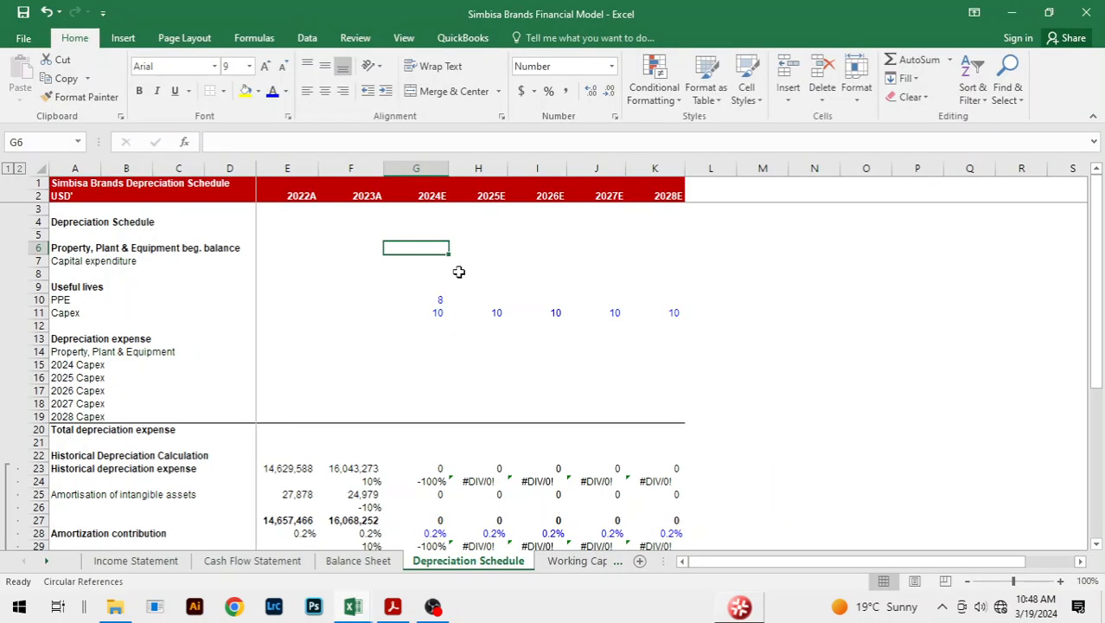
type("=")
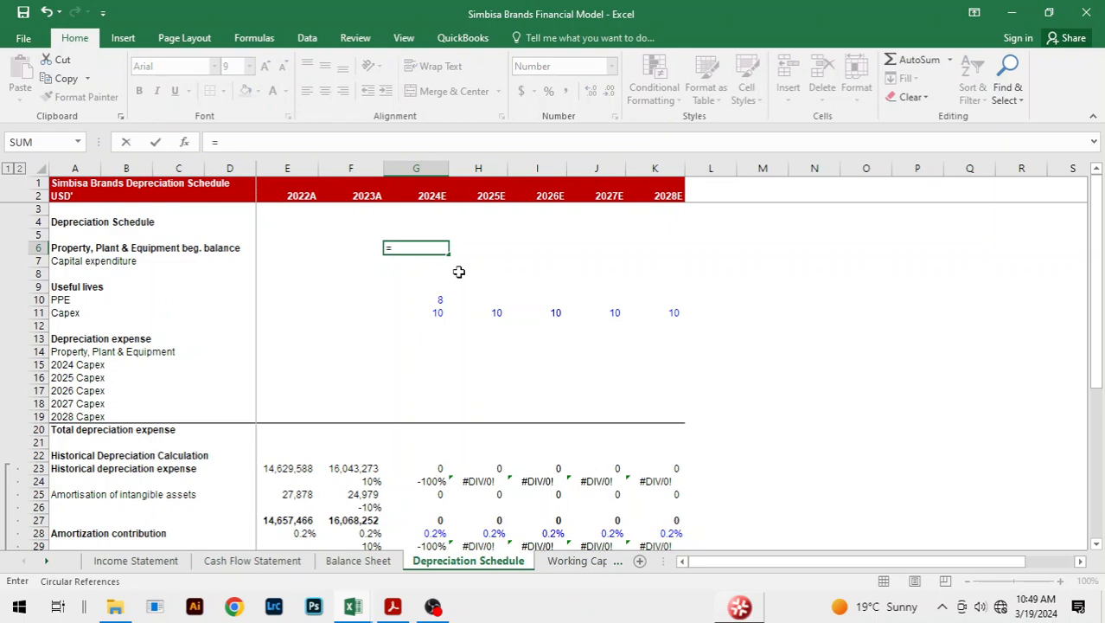
key("ctrl+Page_Up")
key("Up")
key("Up")
key("Up")
key("Up")
key("Up")
key("Up")
key("Up")
key("Up")
key("Up")
key("Up")
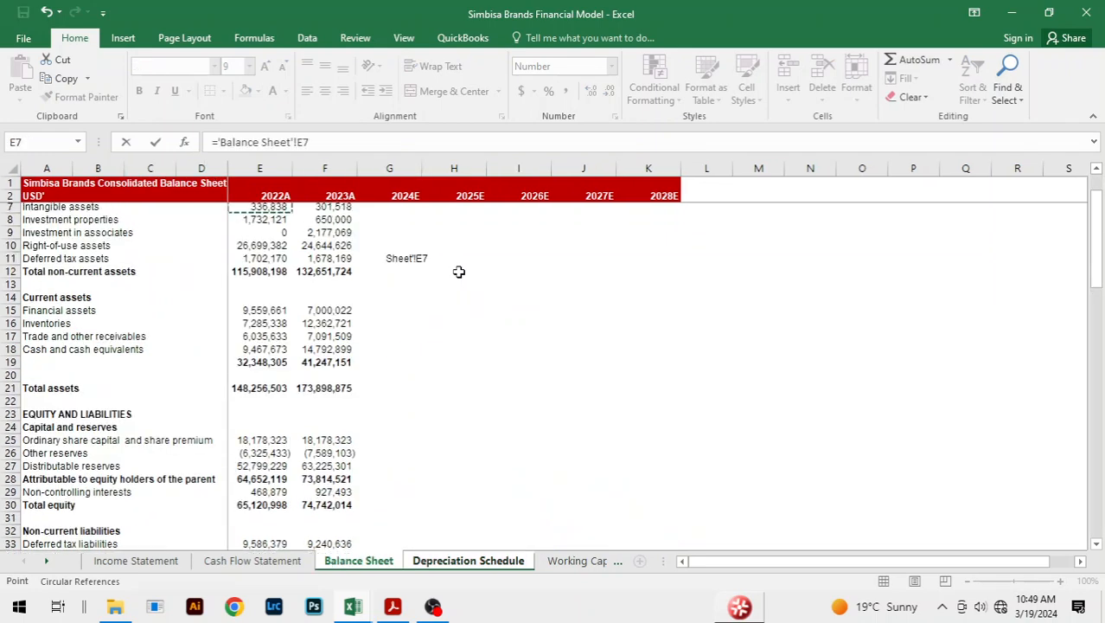
key("Down")
key("Down")
key("Down")
key("Down")
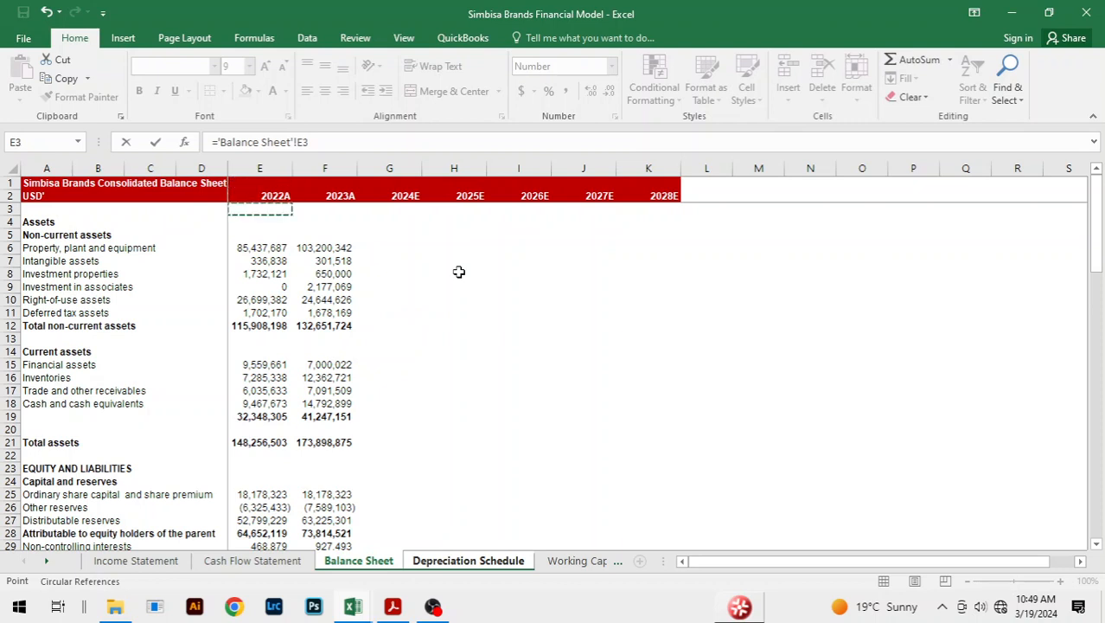
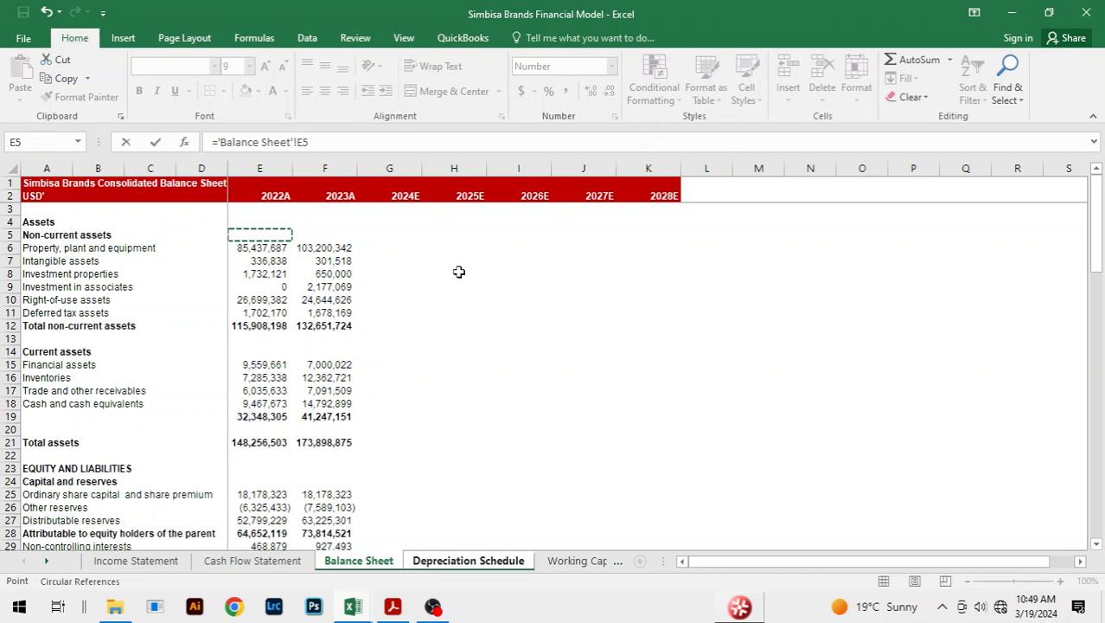
key("Down")
key("Right")
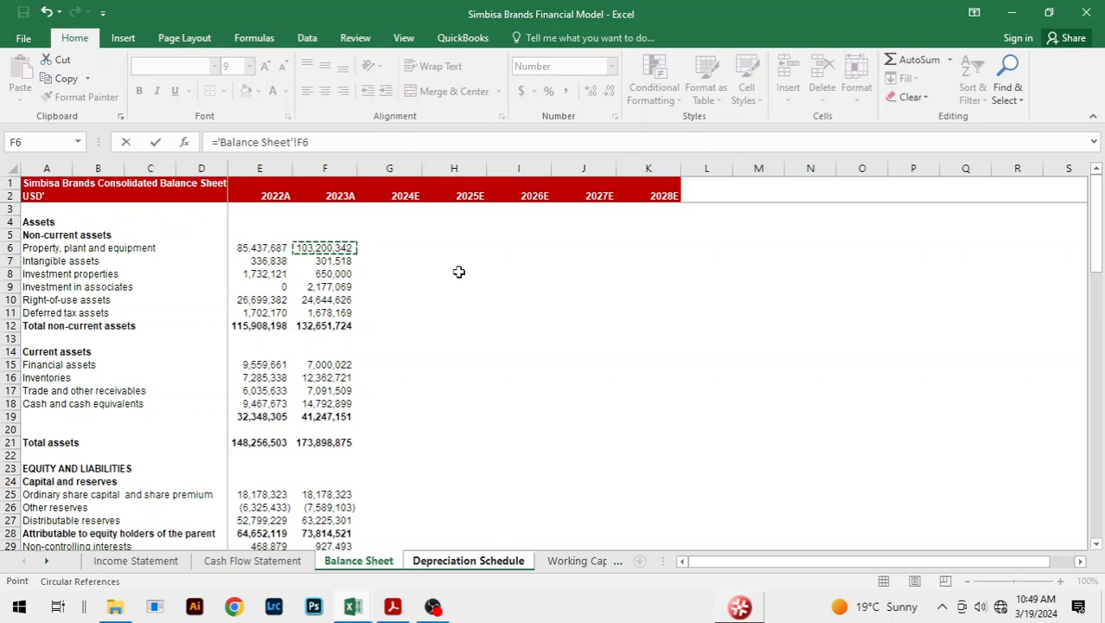
key("Return")
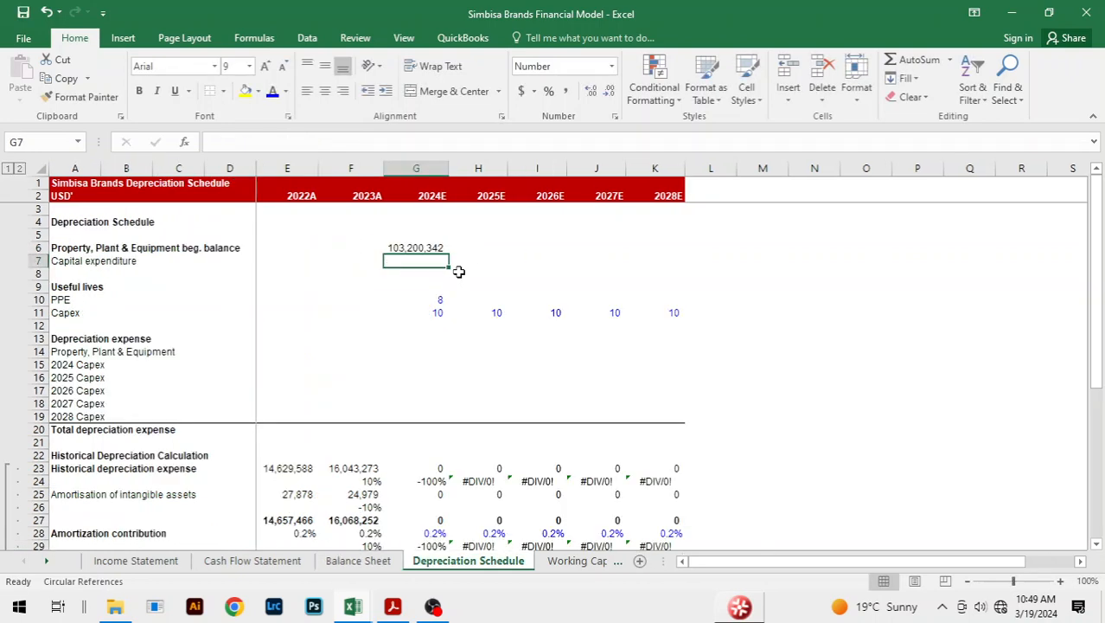
key("Up")
key("Down")
key("Up")
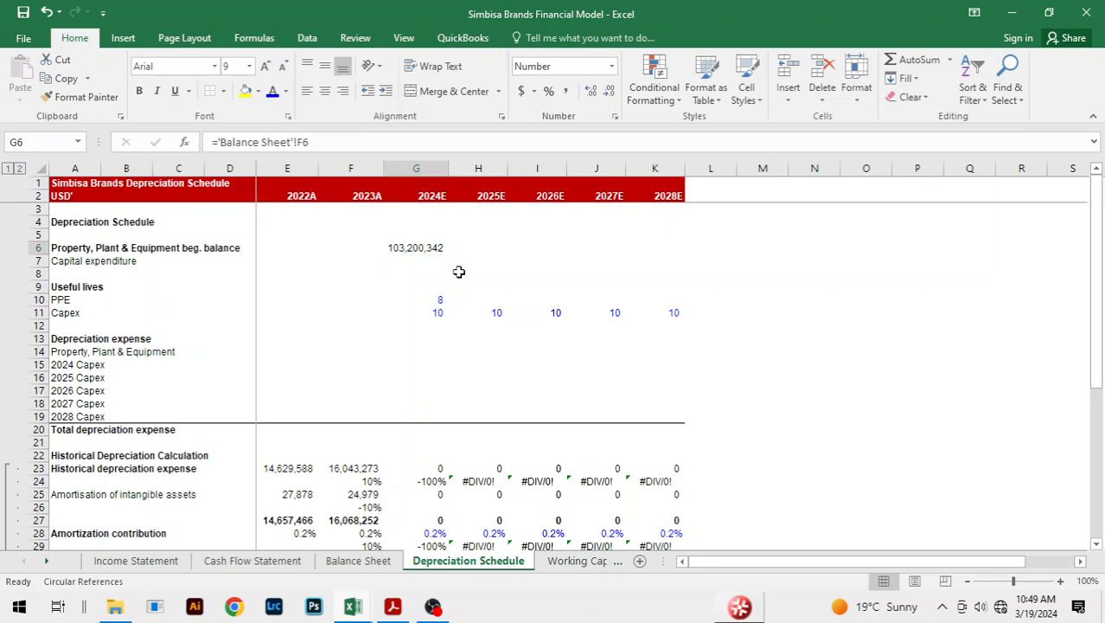
On the Balance Sheet, add the right-of-use assets to 2022A property, plant and equipment by changing E6 to =85437687+E10.
key("ctrl+Page_Up")
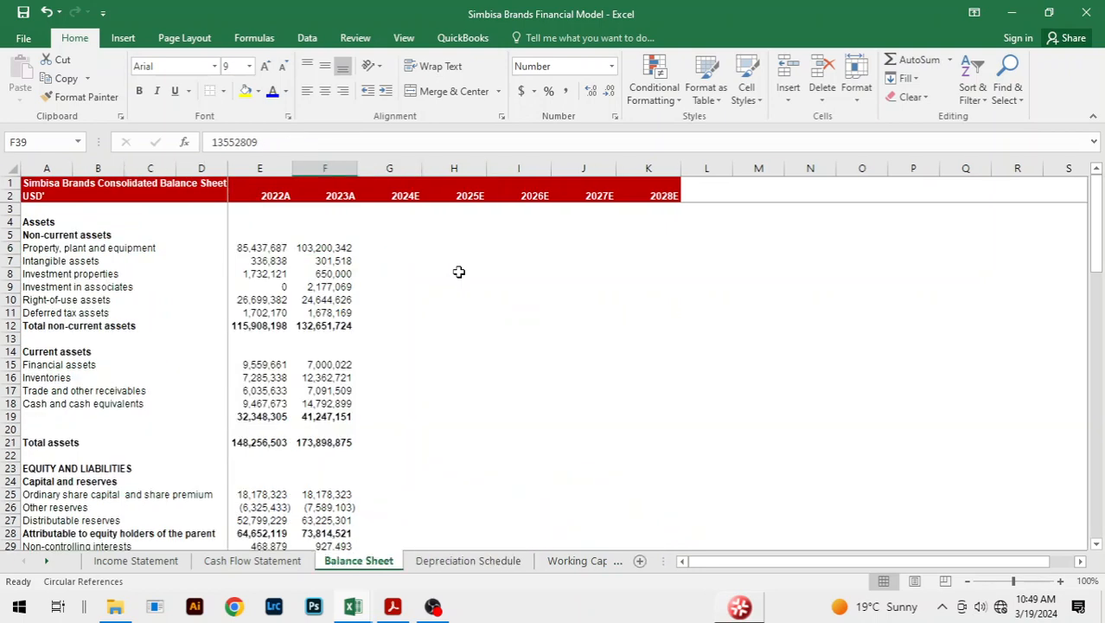
left_click(258, 248)
left_click(215, 143)
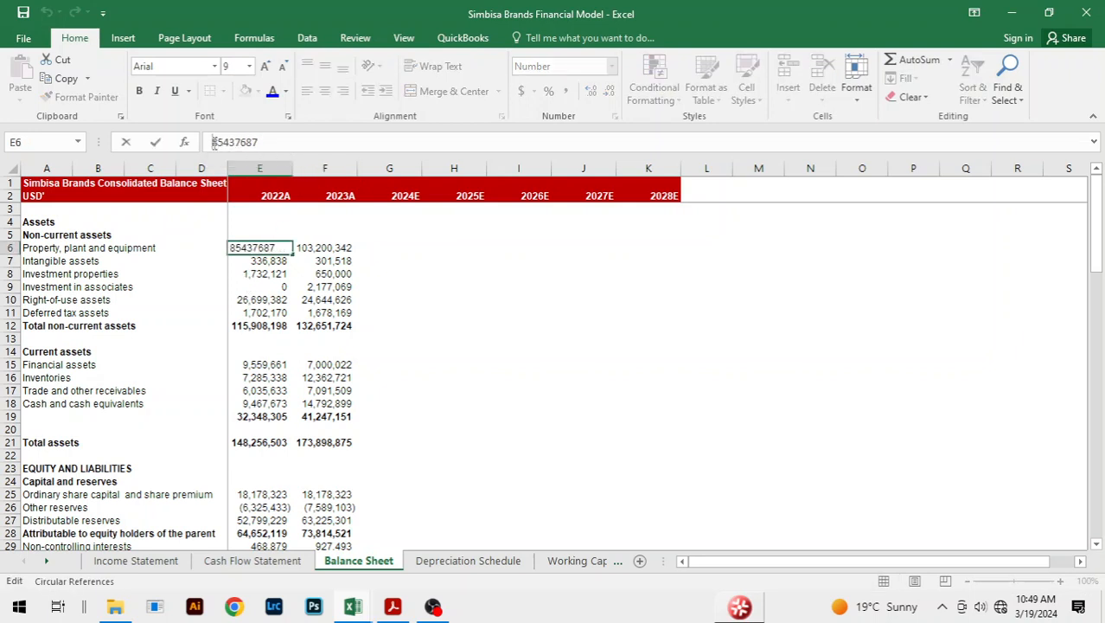
type("=")
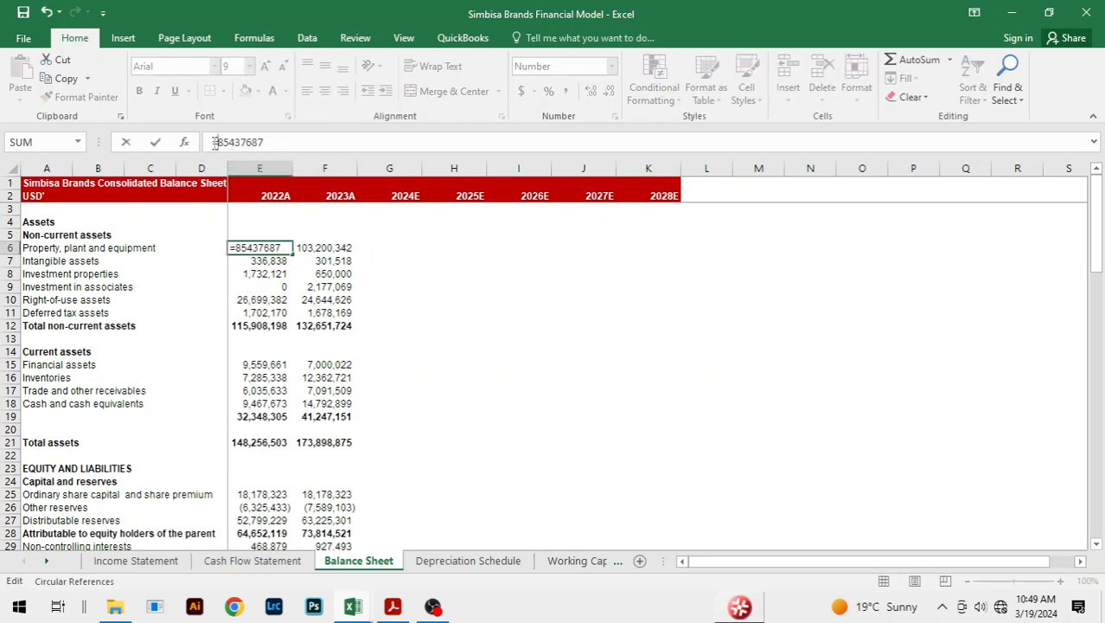
left_click(278, 143)
type("+")
left_click(270, 299)
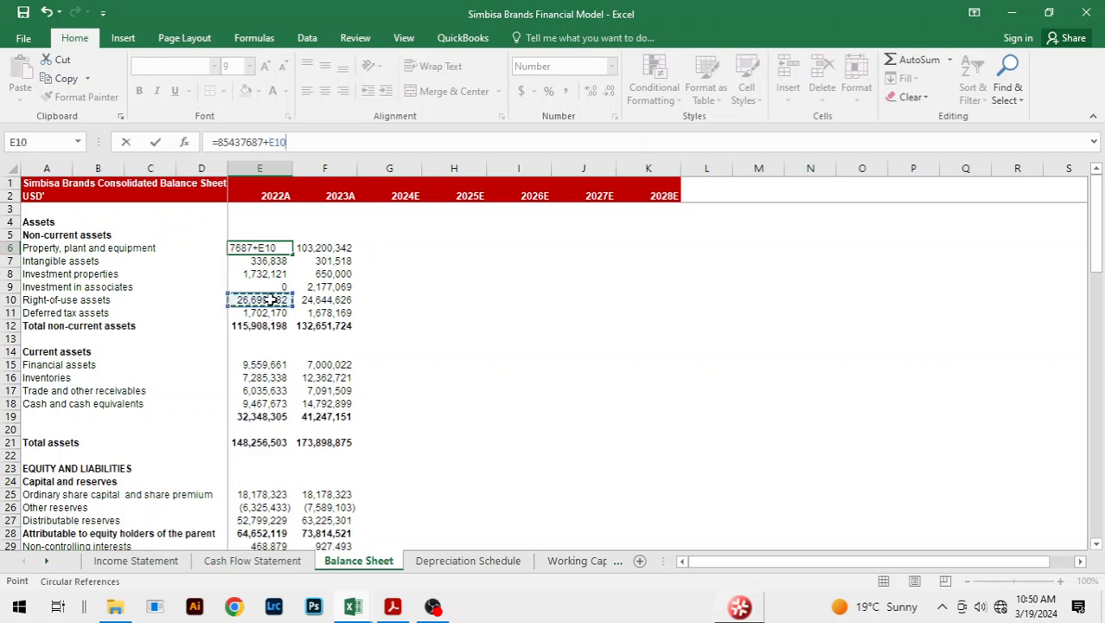
key("Return")
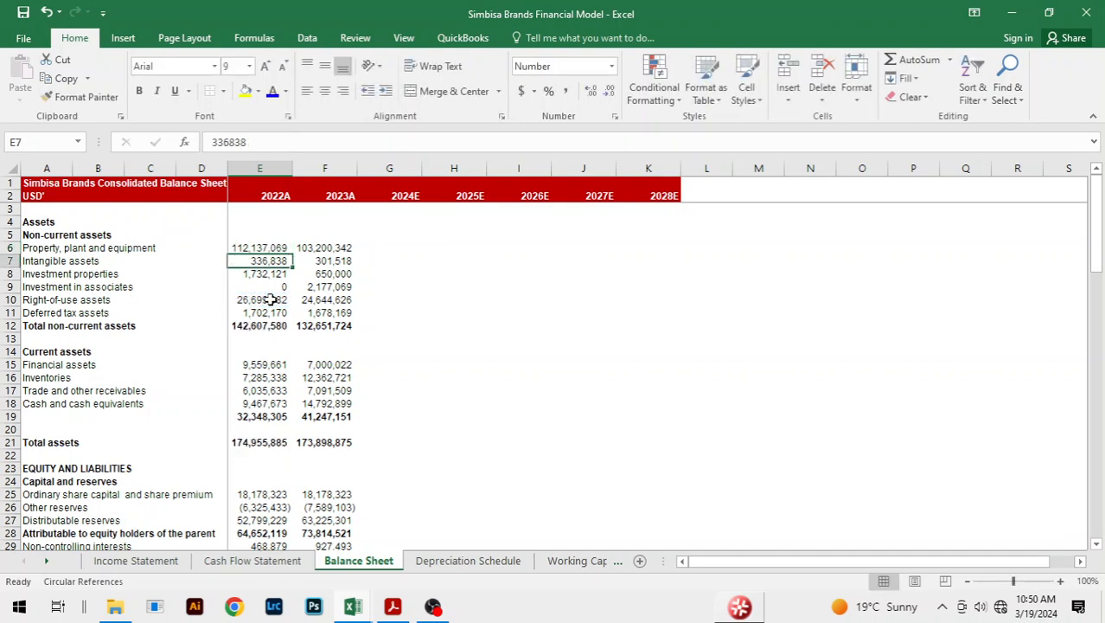
Add the right-of-use assets to 2023A property, plant and equipment by changing F6 to =103200342+F10.
left_click(328, 249)
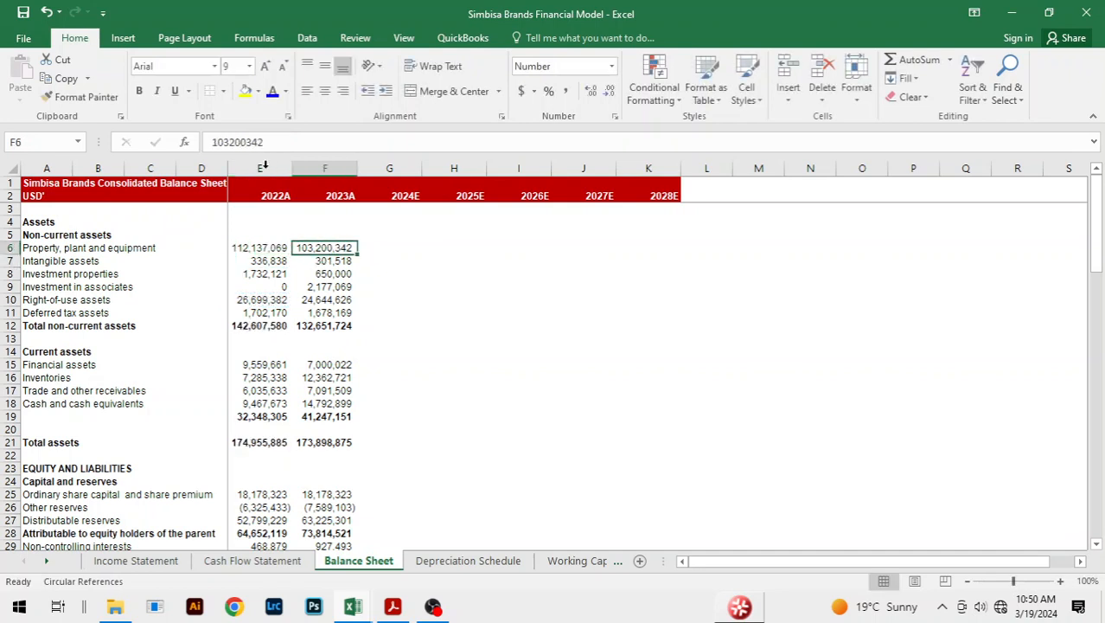
left_click(213, 142)
type("=")
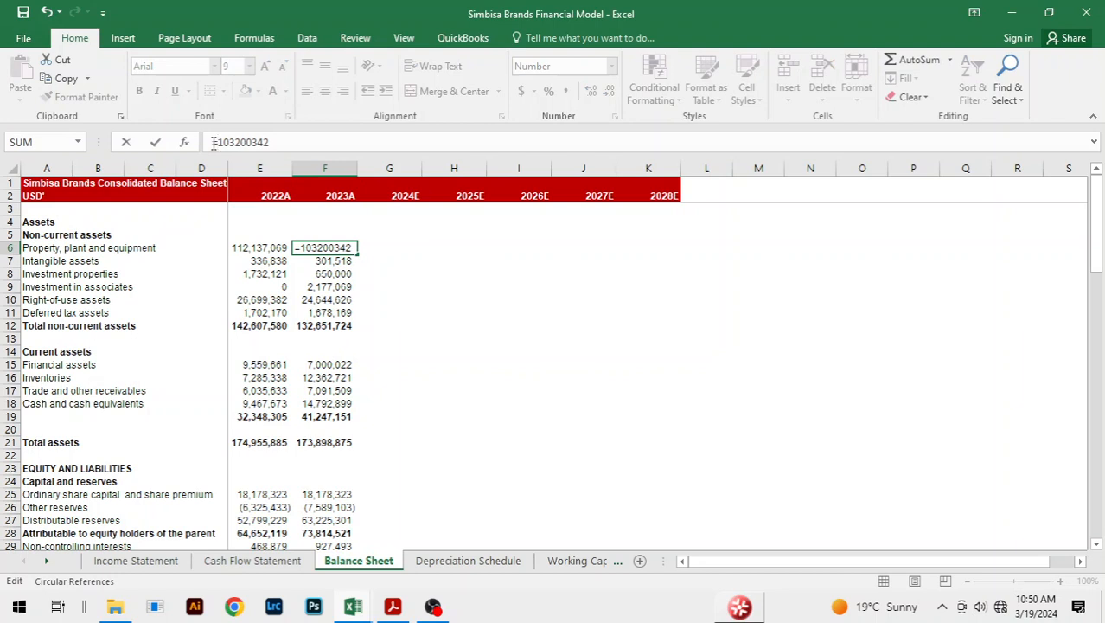
left_click(300, 140)
left_click(330, 302)
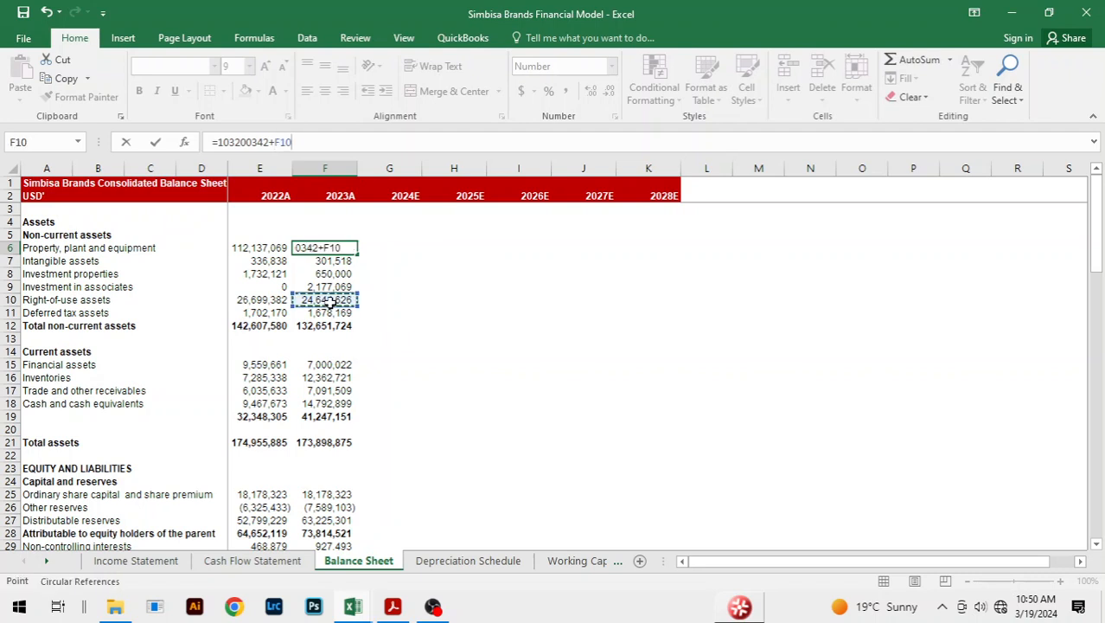
key("Return")
Finish entering the 2023A property, plant and equipment formula =103200342+F10 in F6.
left_click(454, 299)
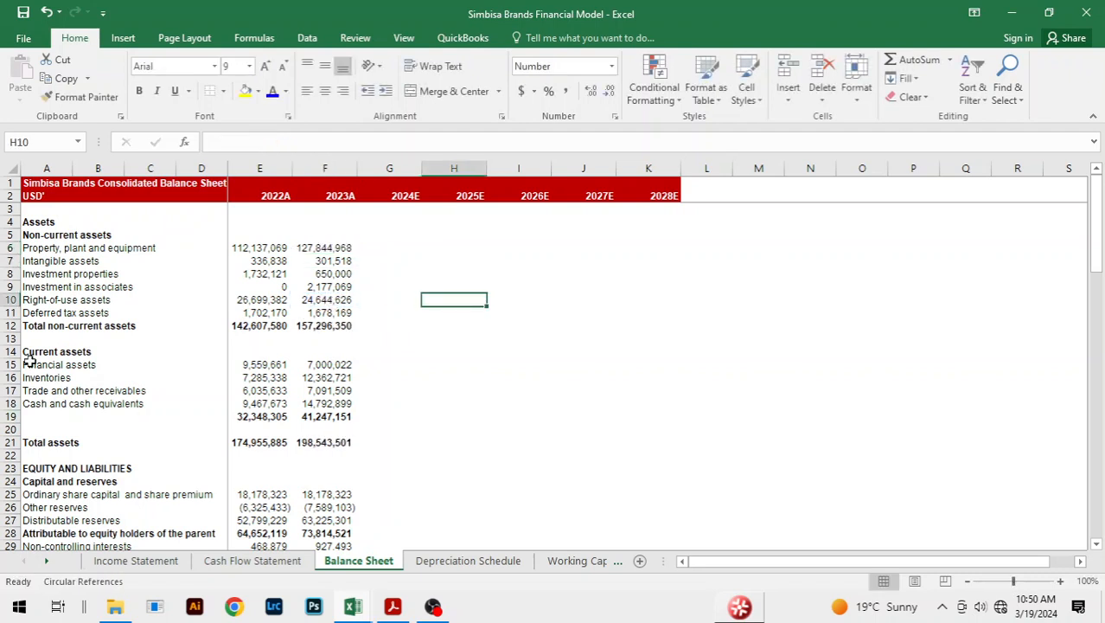
Try to delete the Right-of-use assets row while E6 and F6 still reference it, and undo the deletion.
left_click(39, 300)
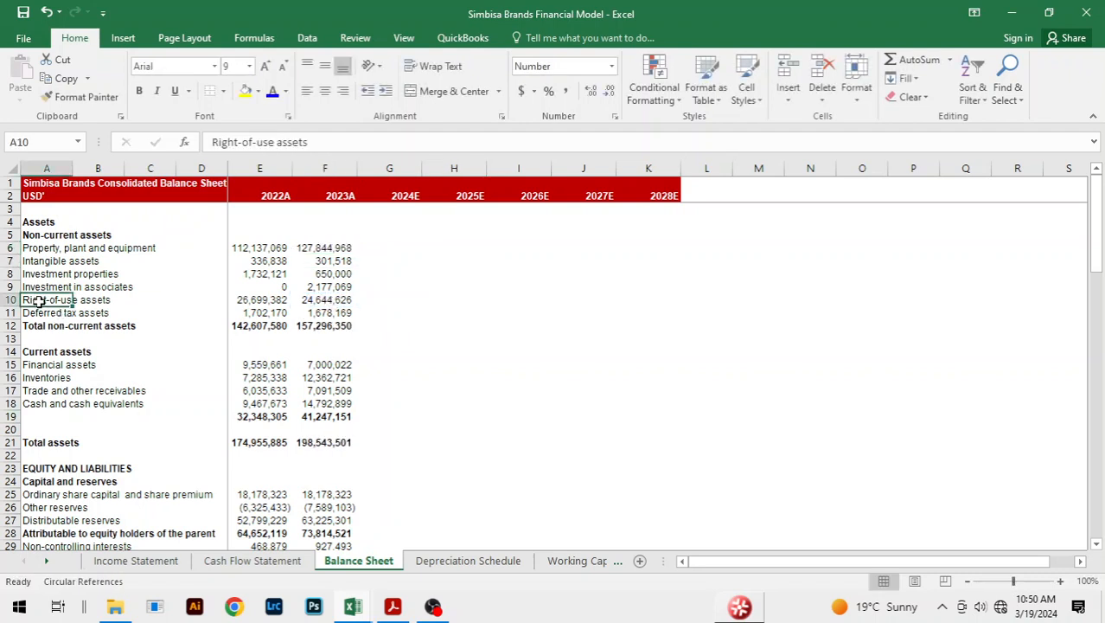
key("alt+h")
key("d")
key("r")
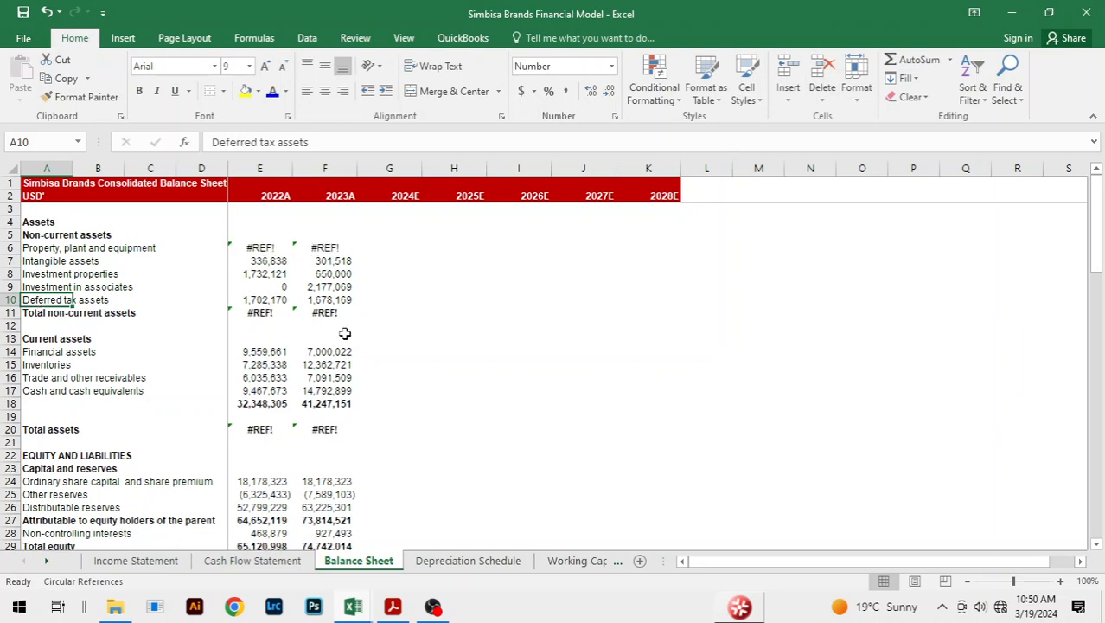
key("ctrl+z")
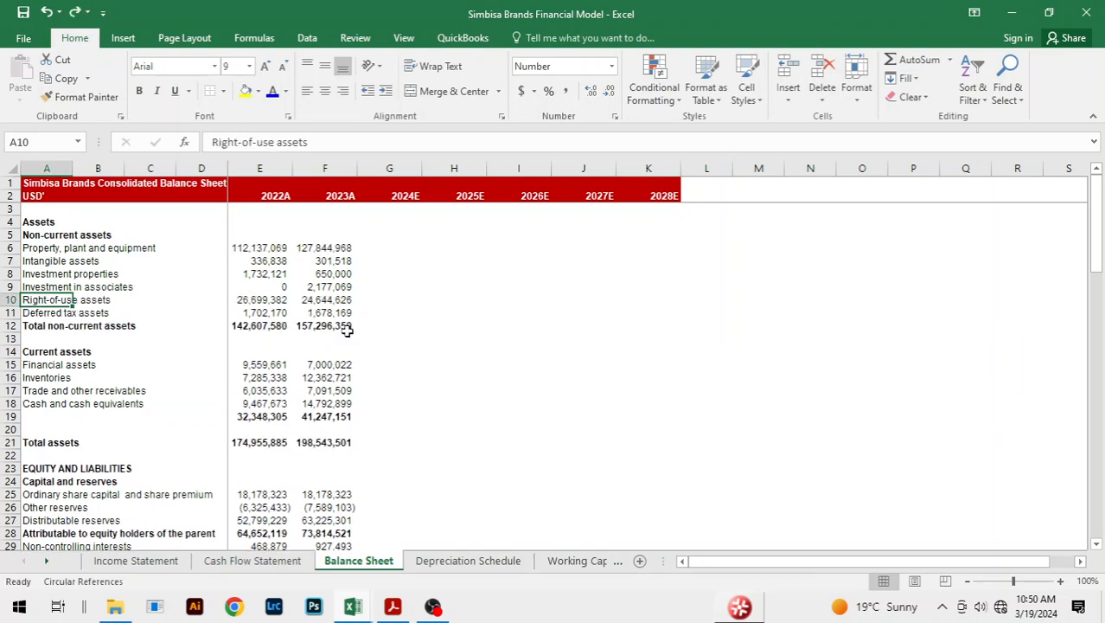
Replace the property, plant and equipment formulas in E6:F6 with their static values using Paste Special Values.
left_click(243, 250)
key("shift+Right")
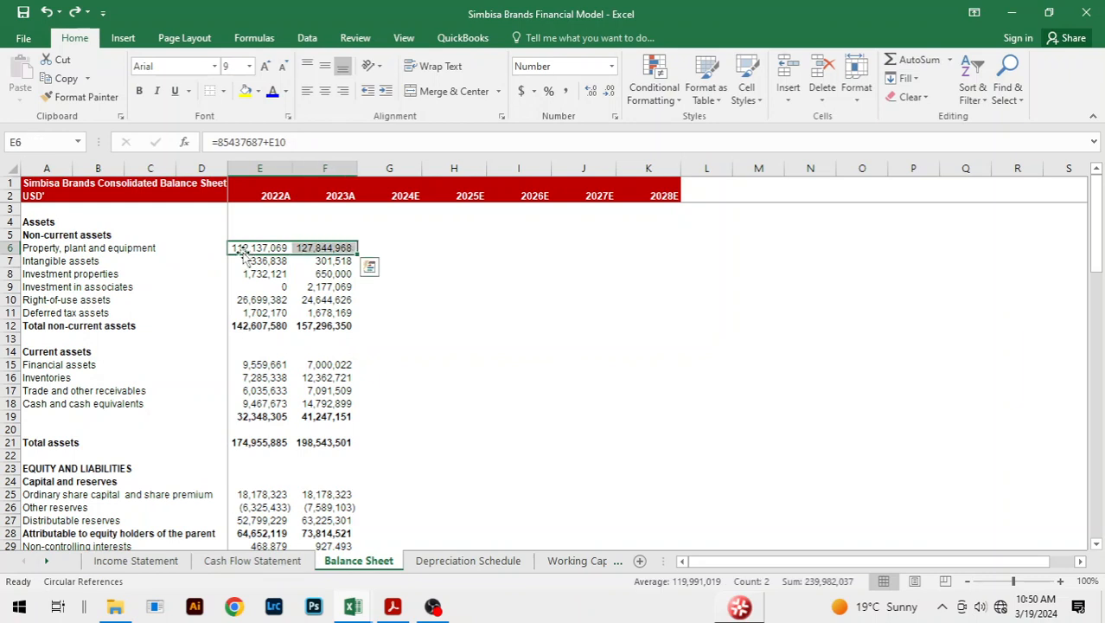
key("ctrl+c")
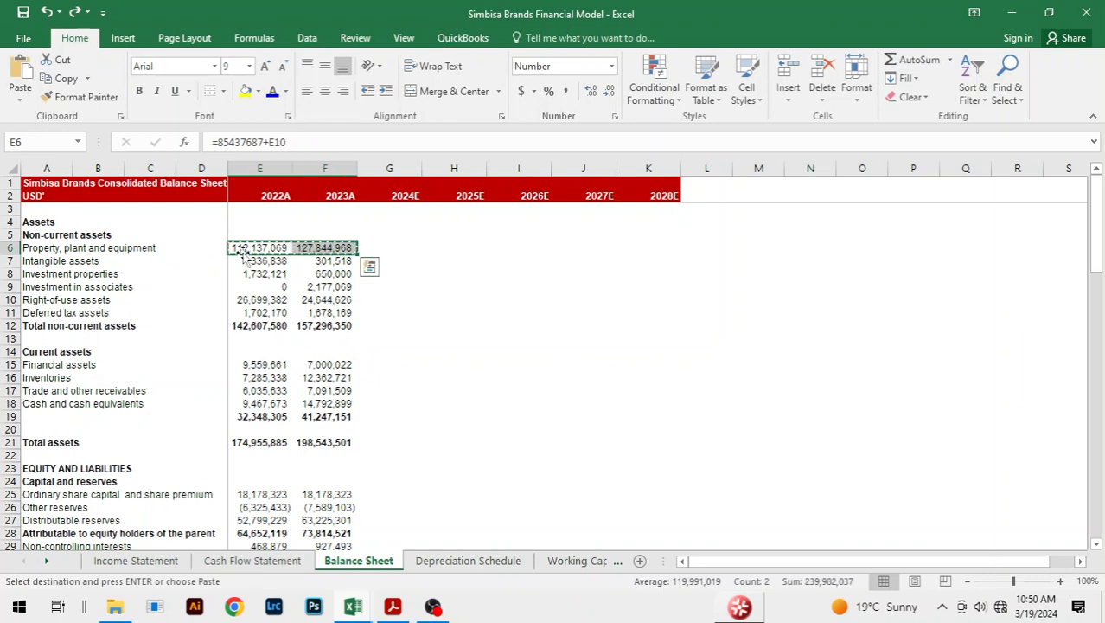
key("alt+h")
key("v")
key("s")
left_click(422, 234)
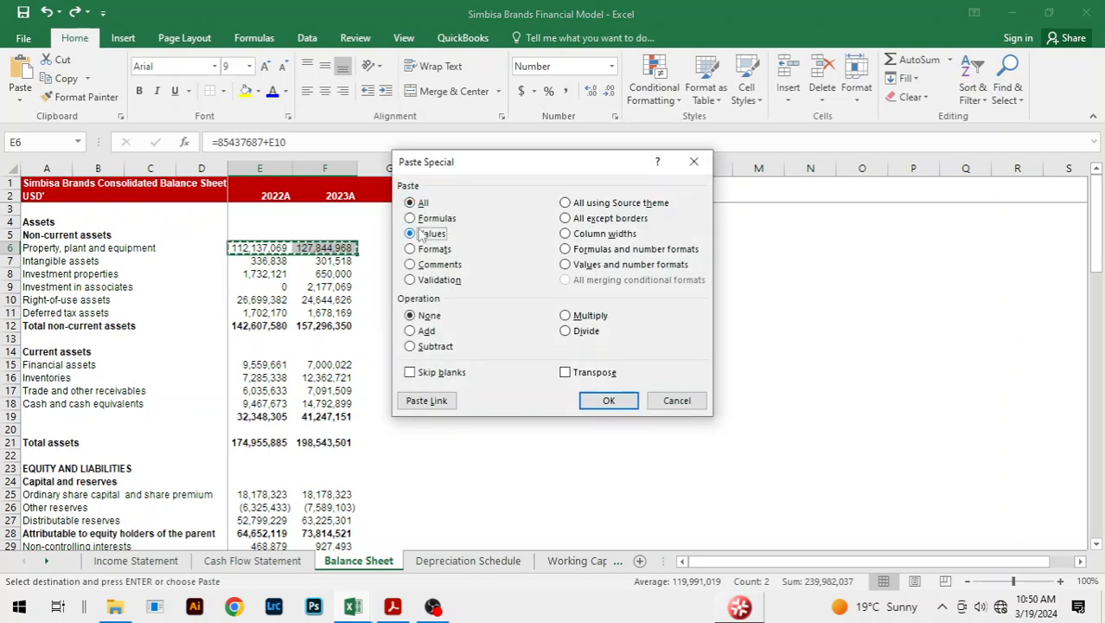
left_click(609, 400)
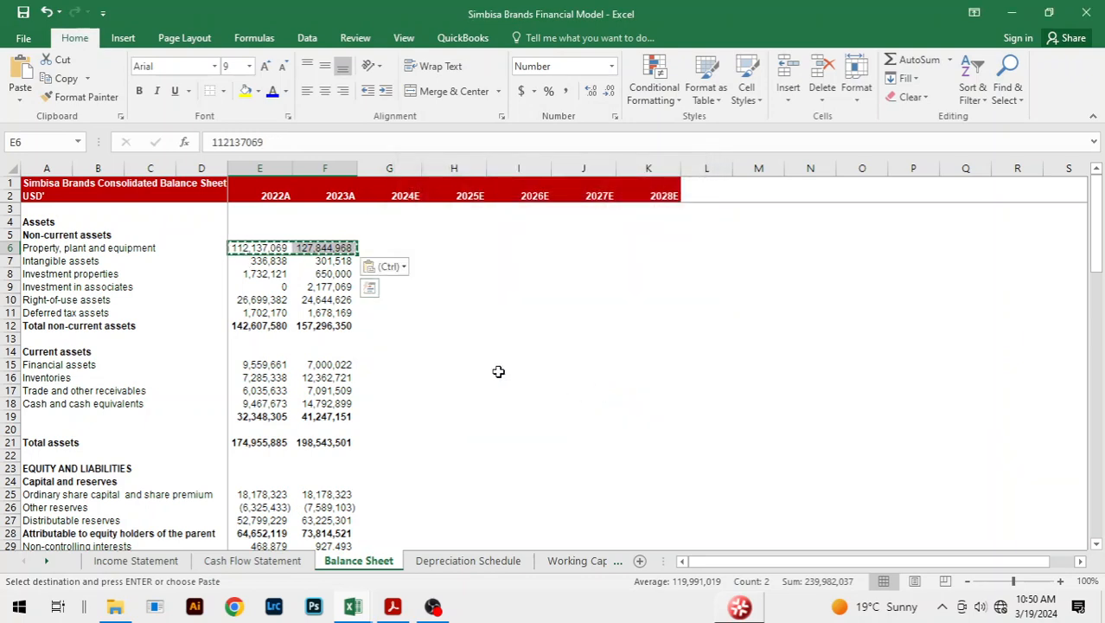
key("Escape")
left_click(455, 347)
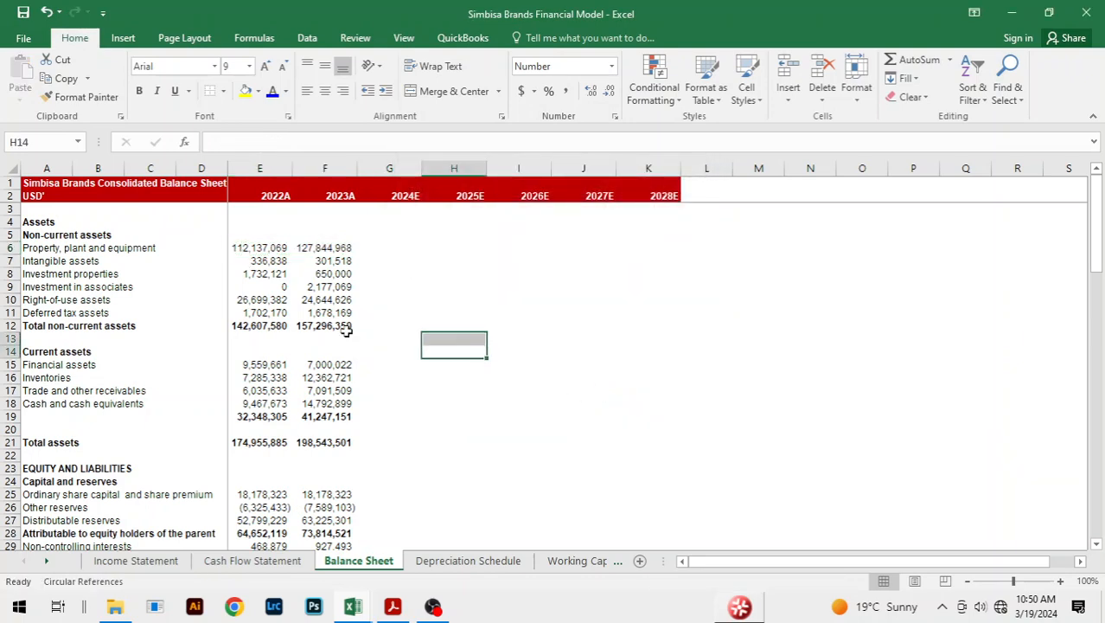
Delete the Right-of-use assets row 10 from the Balance Sheet and look over the remaining statement.
left_click(281, 301)
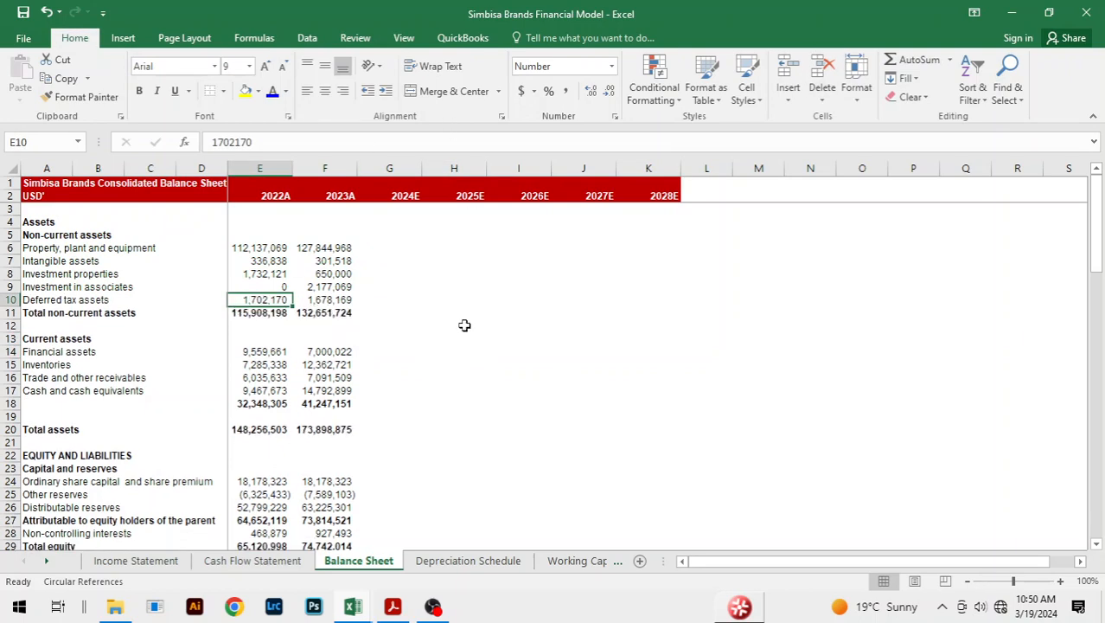
left_click(463, 325)
scroll(412, 416, "down", 3)
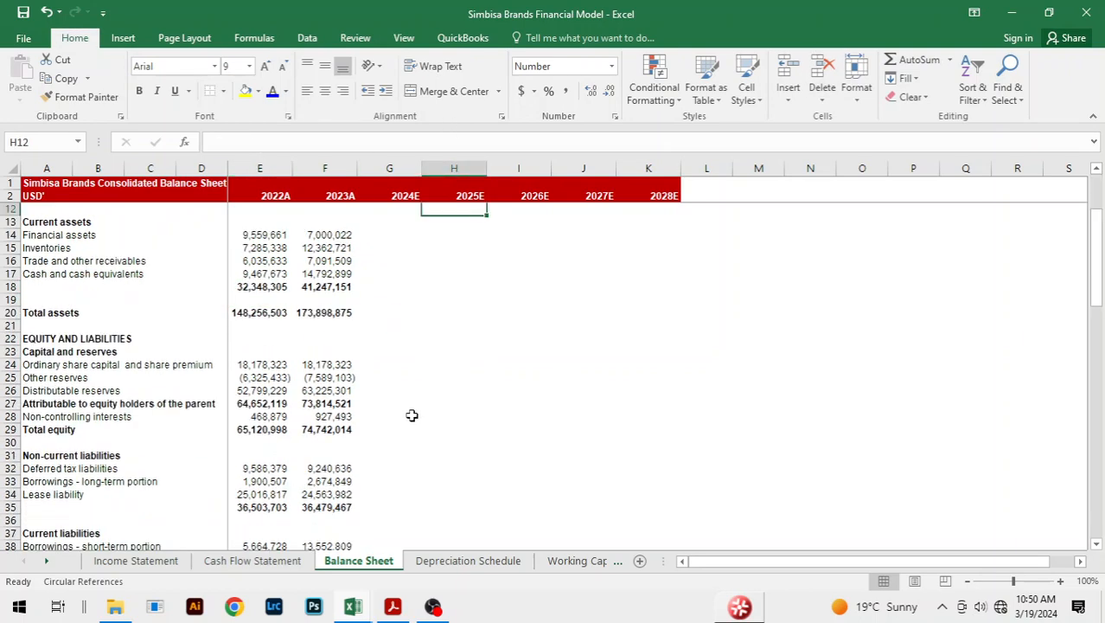
scroll(412, 415, "down", 6)
scroll(411, 415, "up", 6)
left_click(341, 330)
scroll(455, 291, "up", 2)
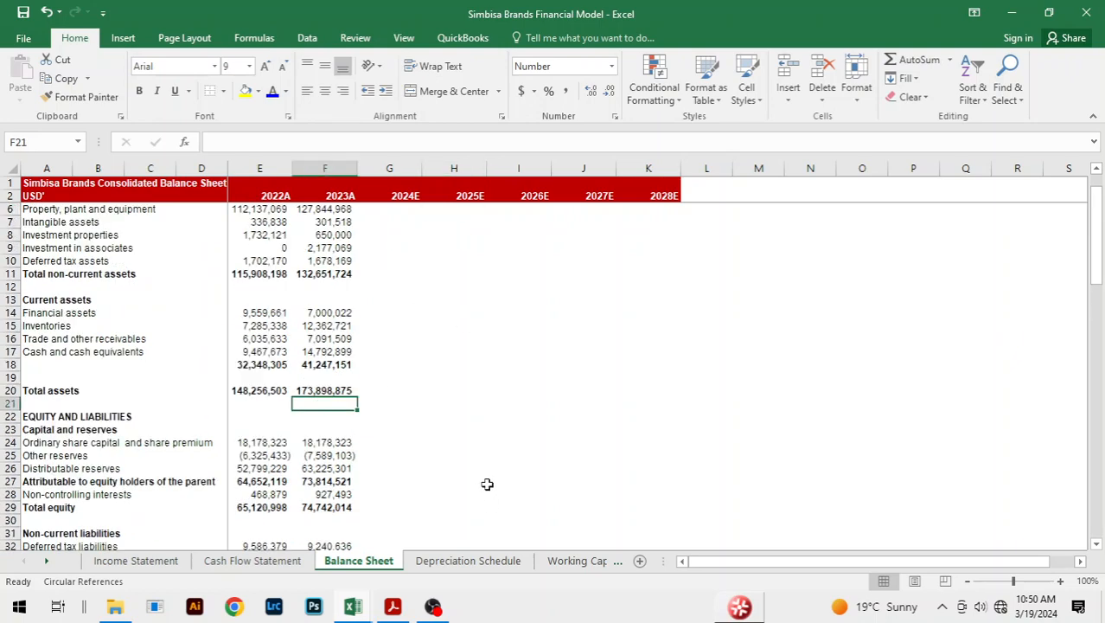
On the Depreciation Schedule, re-enter the 2024E Property, Plant & Equipment beginning balance in G6 as ='Balance Sheet'!F6.
key("ctrl+Page_Up")
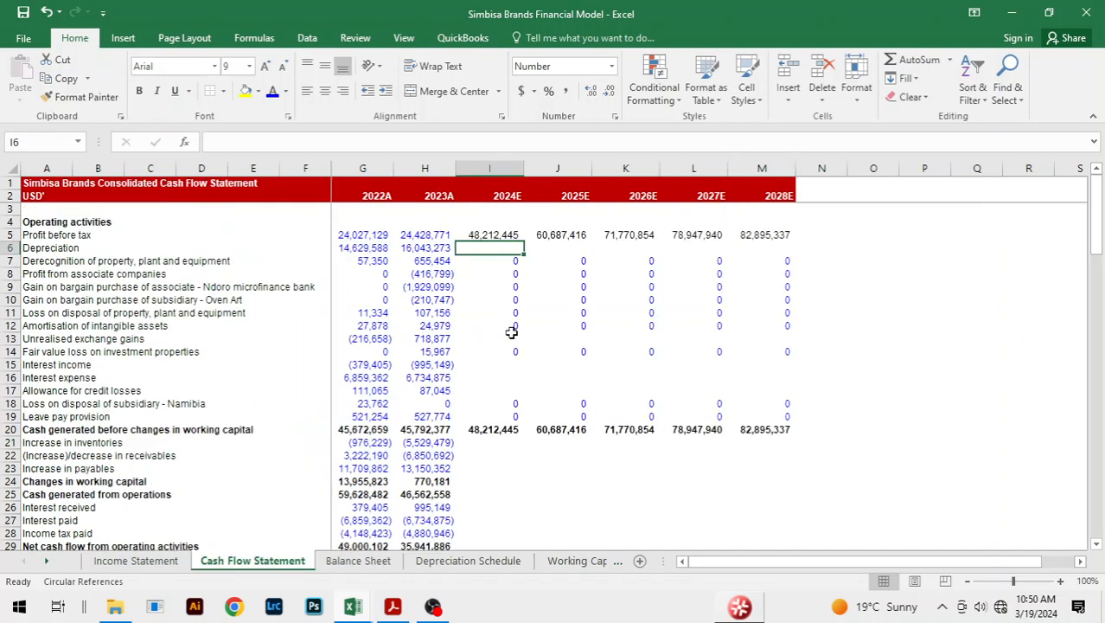
left_click(468, 561)
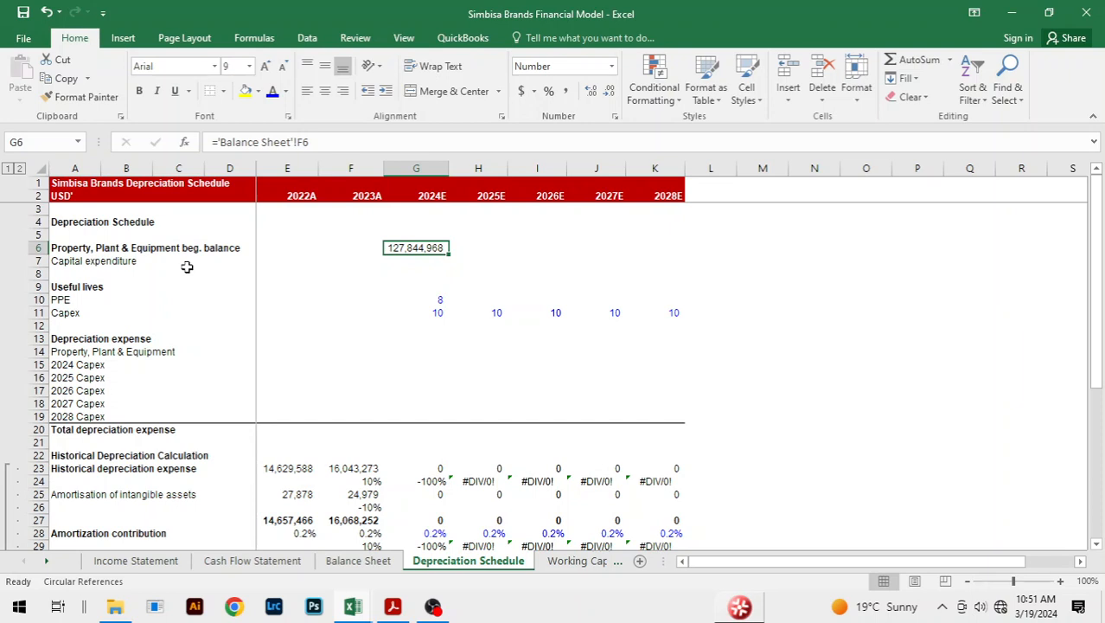
type("=")
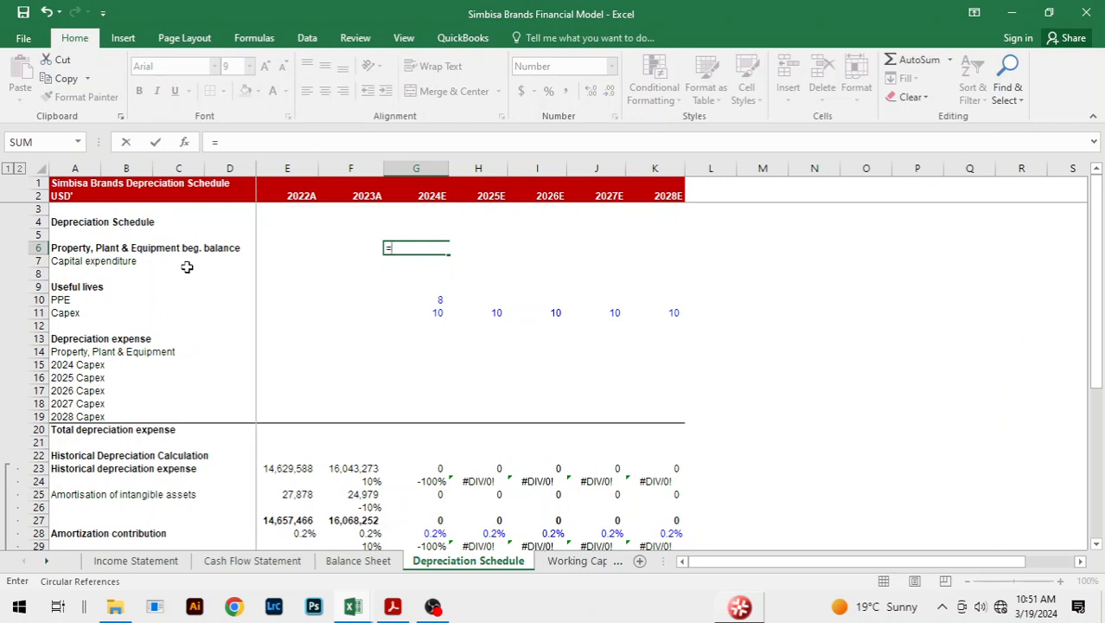
key("ctrl+Page_Up")
key("Up")
key("Up")
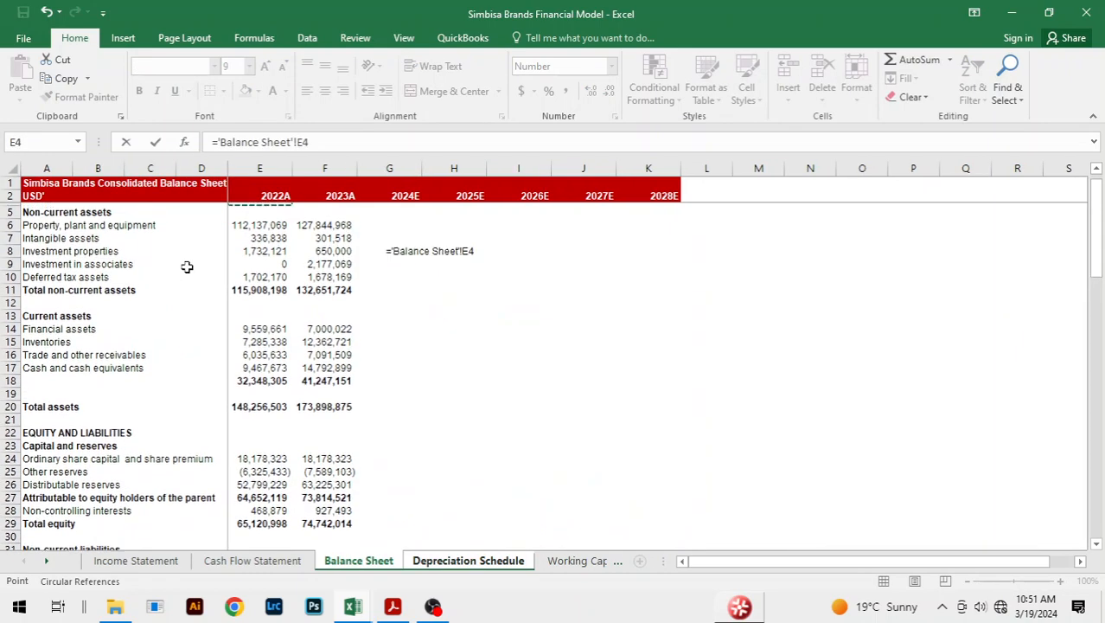
key("Up")
key("Down")
key("Down")
key("Down")
key("Right")
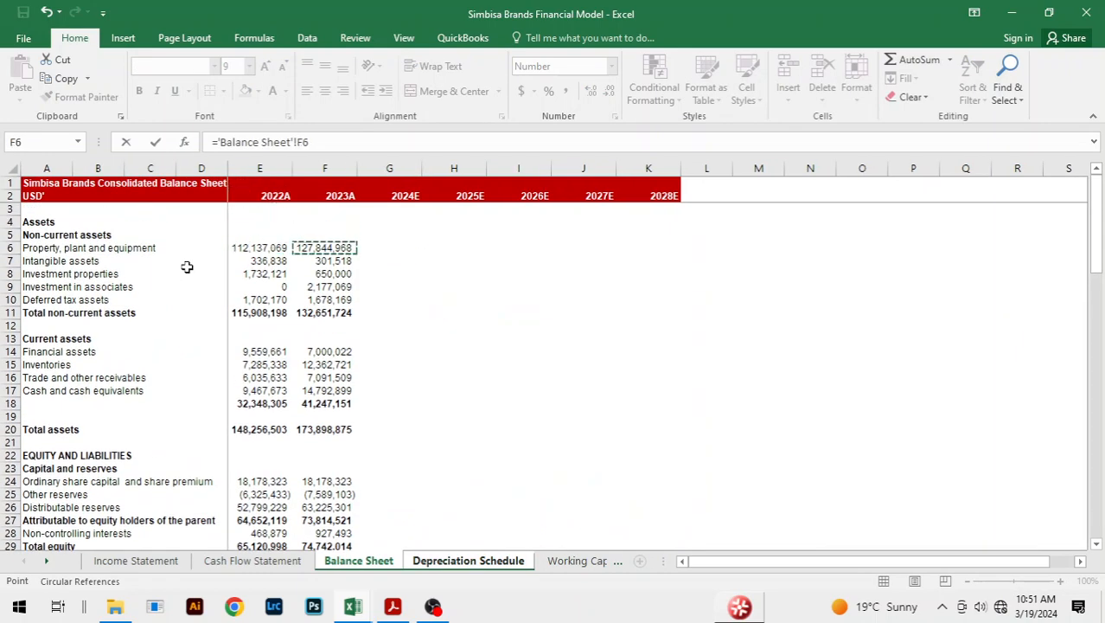
key("Return")
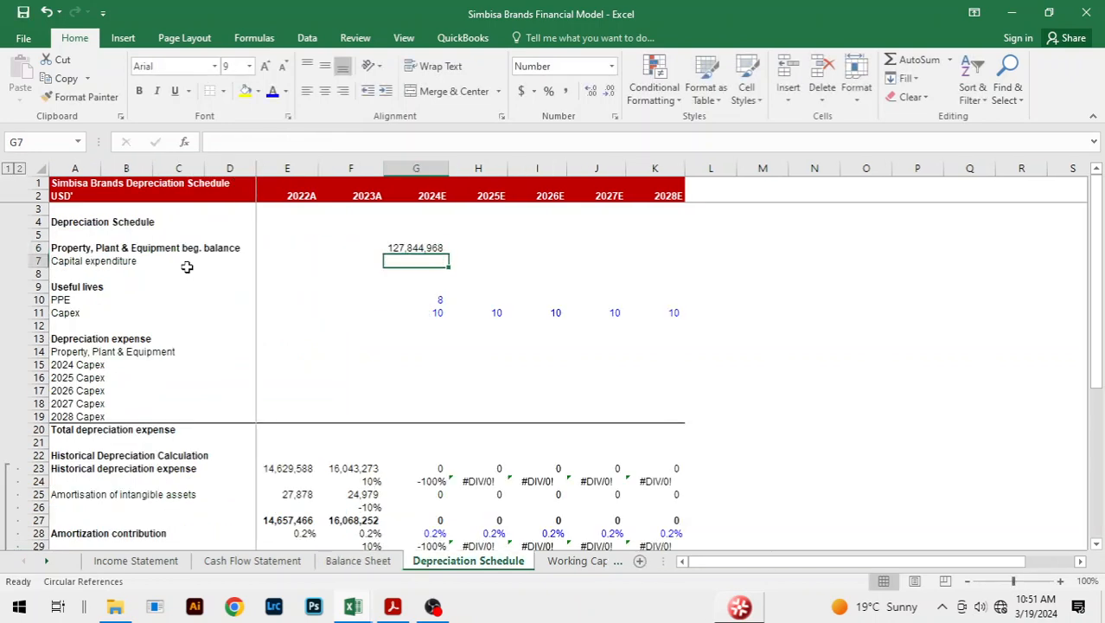
Try to calculate 2024E capital expenditure in G7 with =-'Cash Flow Statement'!I32+'Cash Flow Statement'!I34.
type("=-")
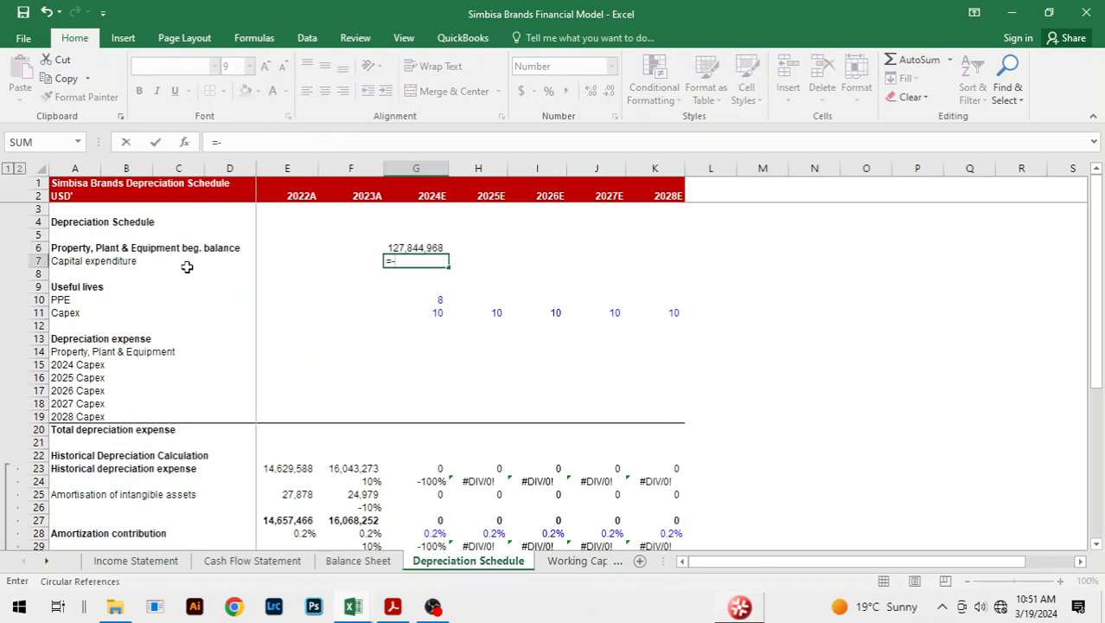
key("ctrl+Page_Up")
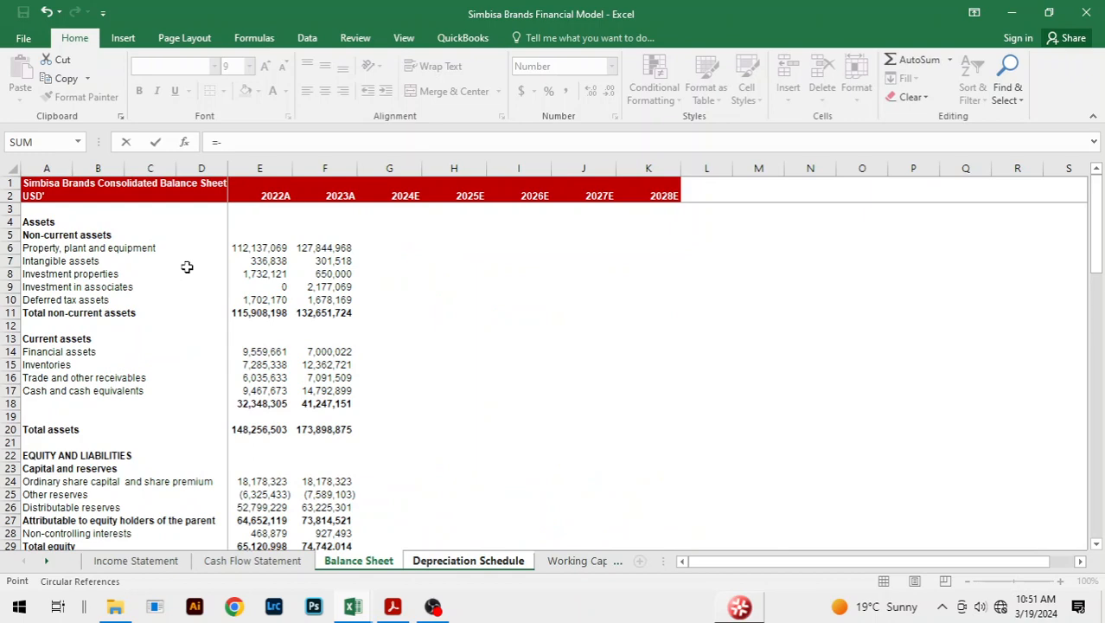
key("ctrl+Page_Up")
key("Down")
key("Down")
key("Down")
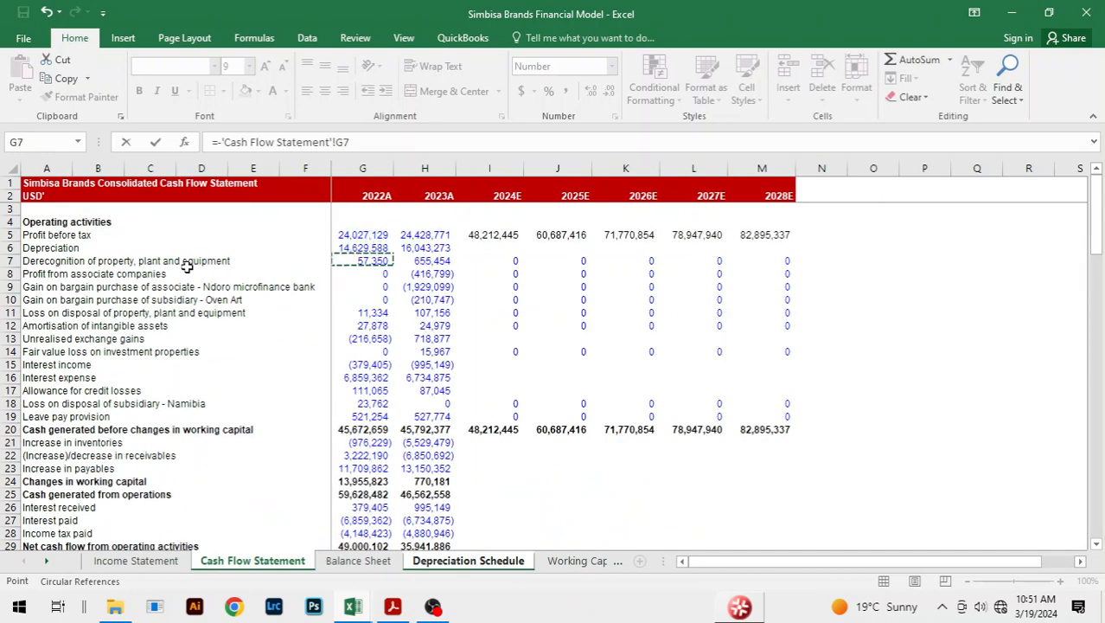
key("Down")
key("Down")
key("Down")
key("Down")
key("Down")
key("Down")
key("Down")
key("Down")
key("Down")
key("Down")
key("Down")
key("Down")
key("Down")
key("Down")
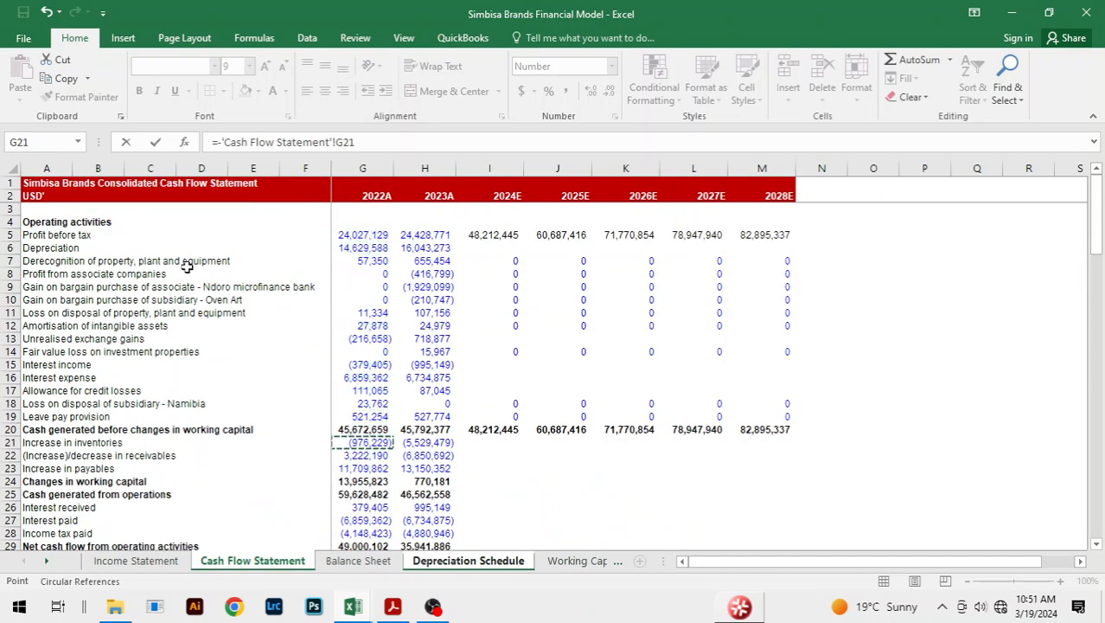
key("Down")
key("Down")
key("Down")
key("Down")
key("Down")
key("Down")
key("Down")
key("Down")
key("Down")
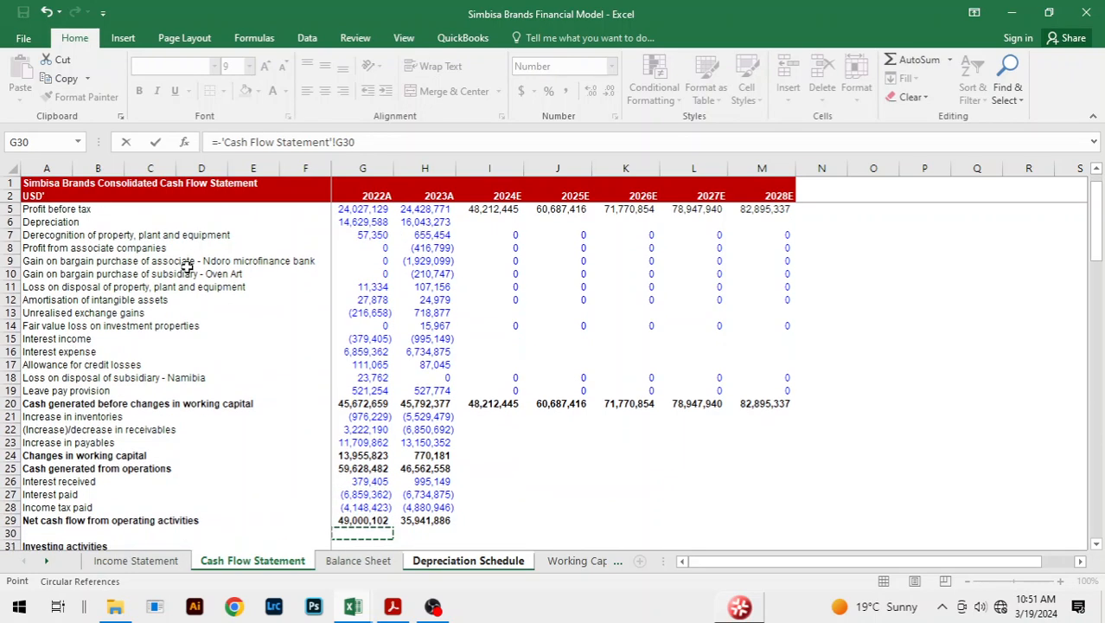
key("Up")
key("Up")
key("Up")
key("Up")
key("Up")
key("Up")
key("Up")
key("Up")
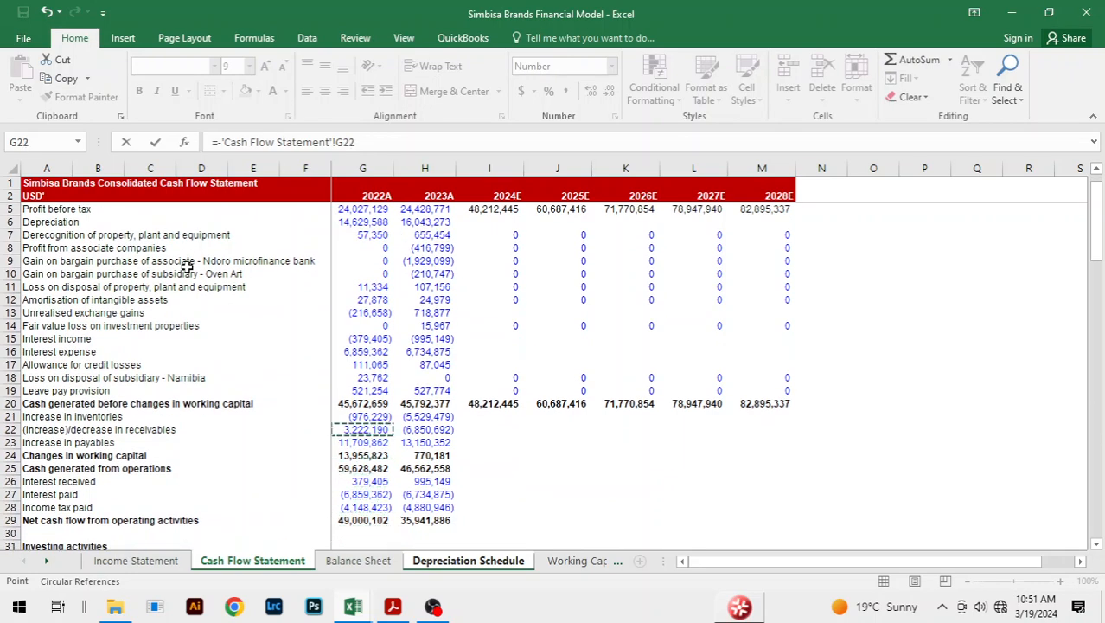
key("Down")
key("Down")
key("Down")
key("Down")
key("Down")
key("Down")
key("Down")
key("Down")
key("Down")
key("Down")
key("Down")
key("Down")
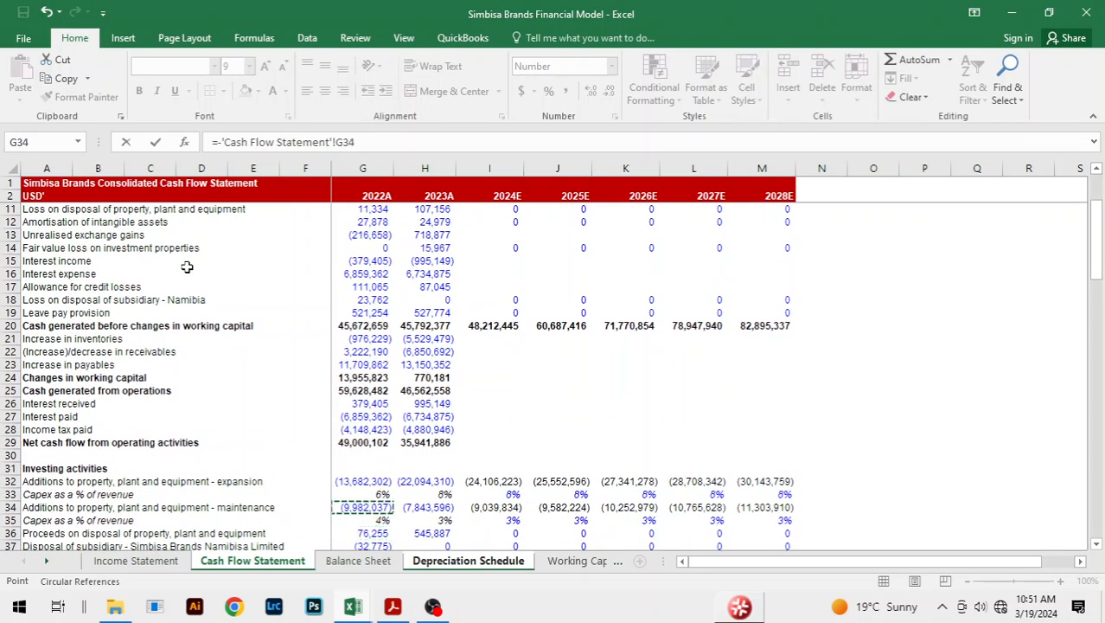
key("Up")
key("Up")
key("Right")
key("Right")
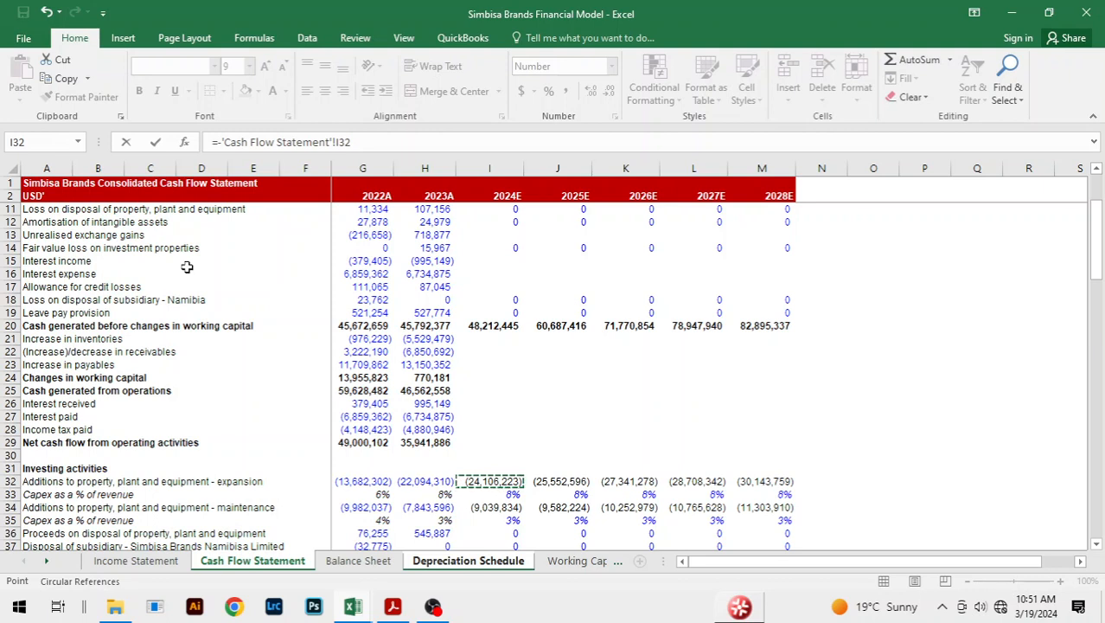
type("+")
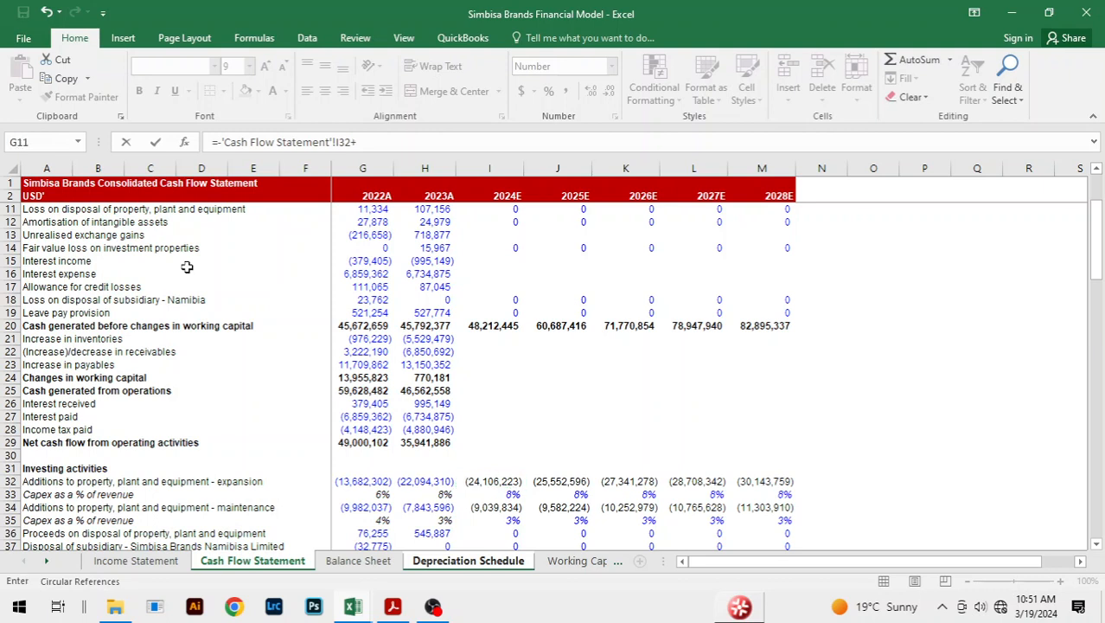
left_click(505, 507)
key("Return")
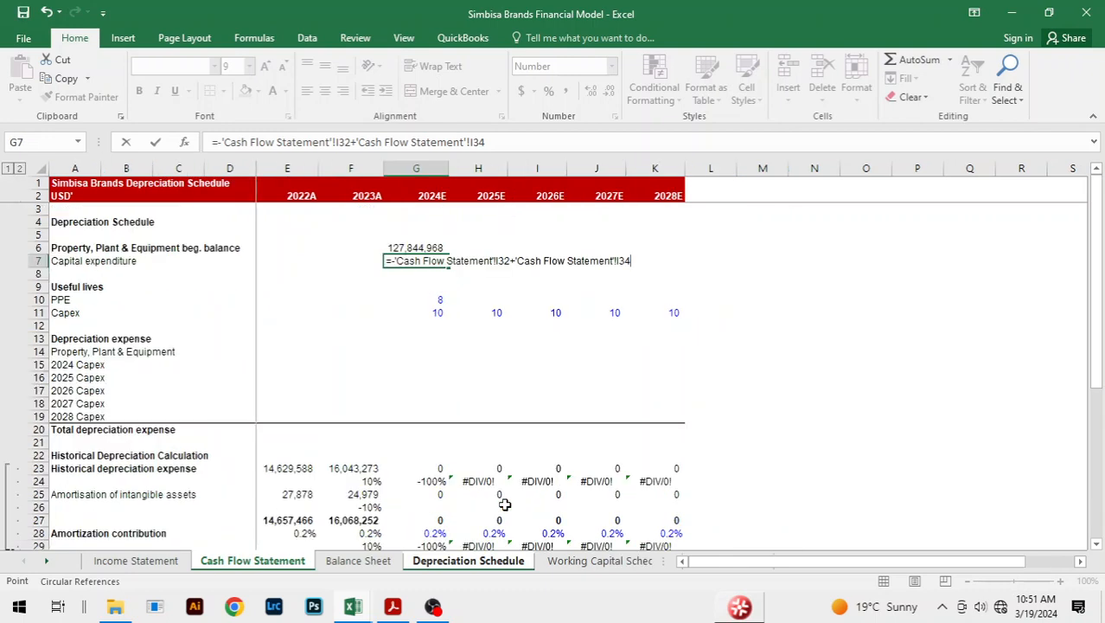
Fill the 2024E capital expenditure formula across 2025E to 2028E in G7:K7.
key("Up")
key("shift+Right")
key("shift+Right")
key("shift+Right")
key("shift+Right")
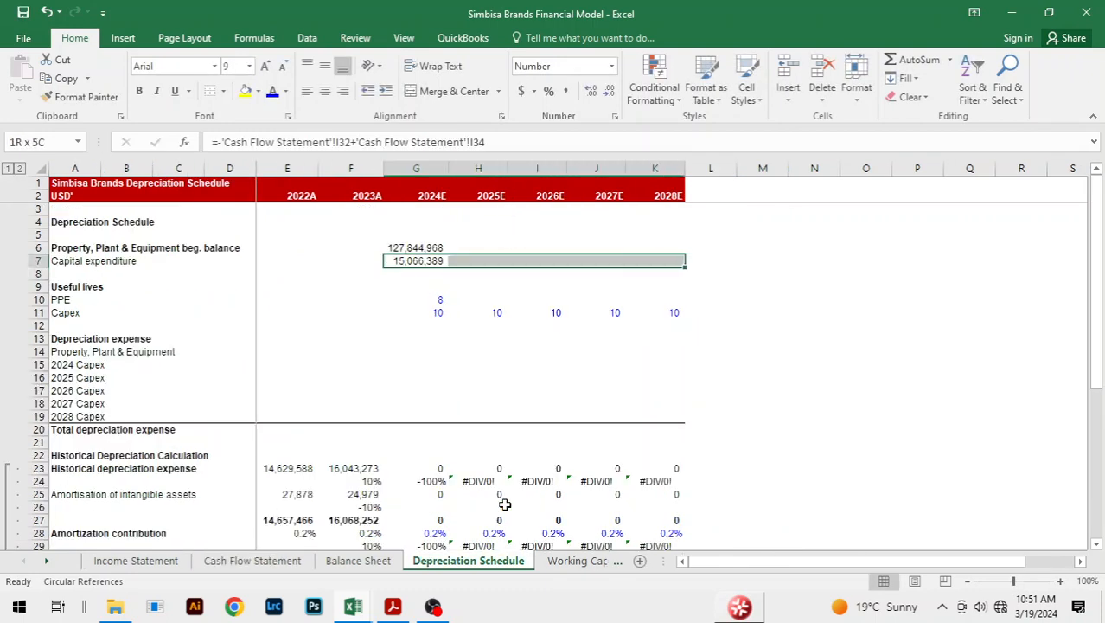
key("ctrl+r")
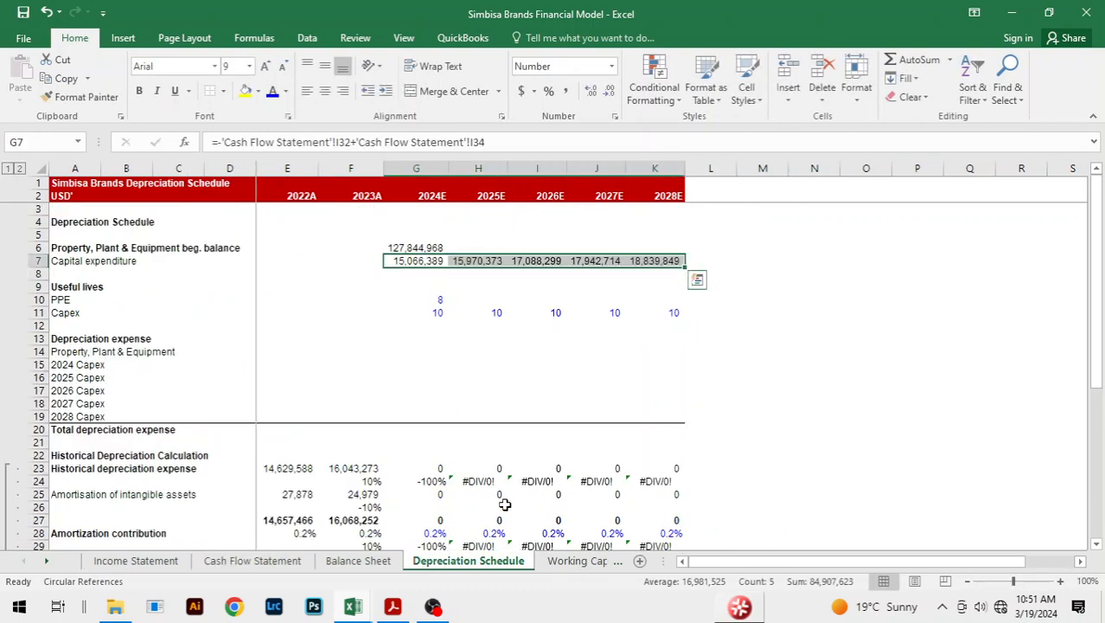
Check the expansion and maintenance additions on the Cash Flow Statement and clear the capital expenditure formulas in G7:K7.
key("ctrl+Page_Up")
key("ctrl+Page_Up")
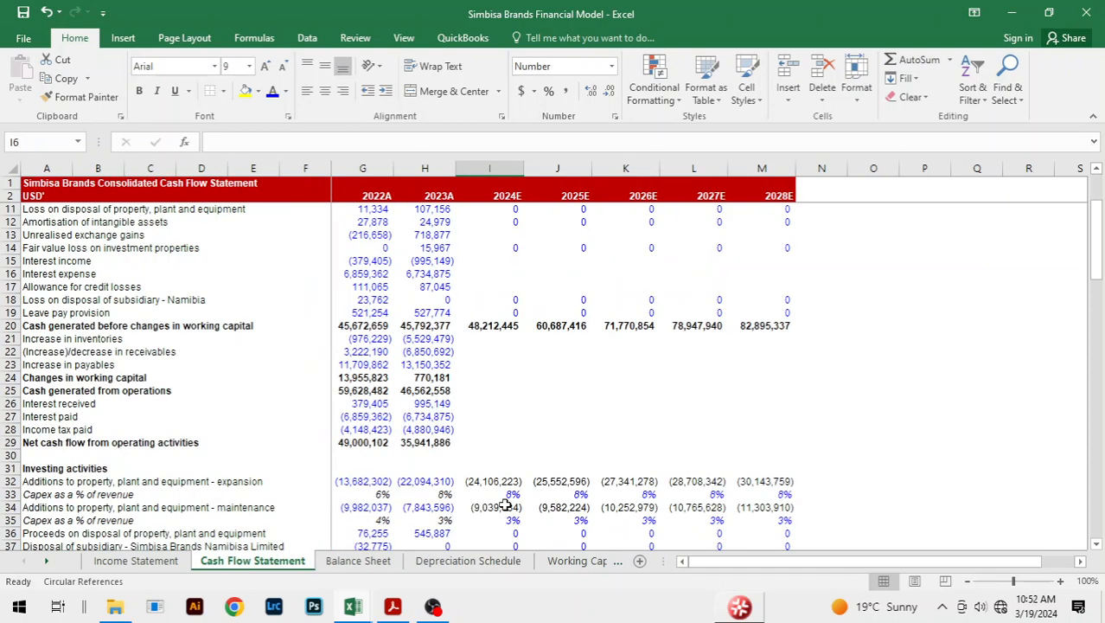
key("ctrl+Page_Down")
key("ctrl+Page_Down")
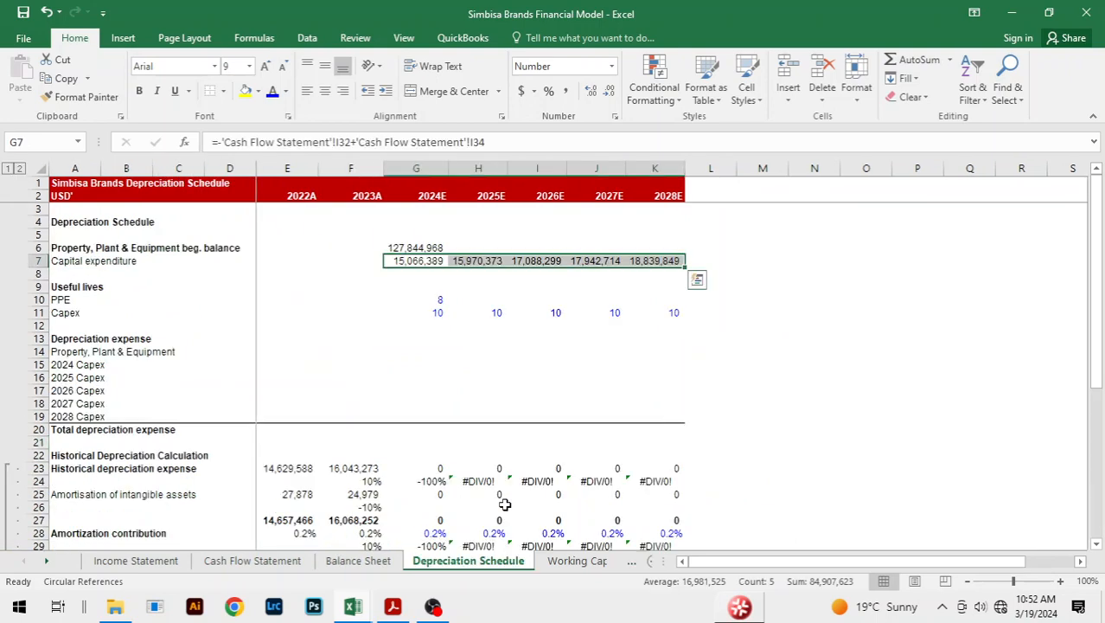
key("Down")
key("Up")
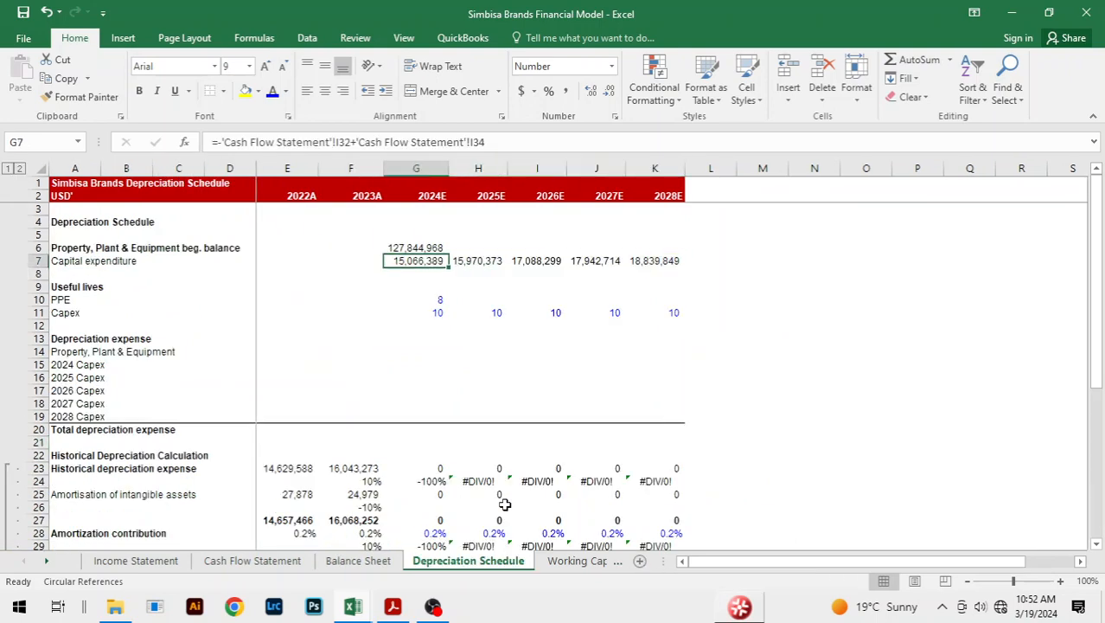
key("Delete")
Try to calculate 2024E capital expenditure in G7 with ='Cash Flow Statement'!I32+'Cash Flow Statement'!I34.
type("=")
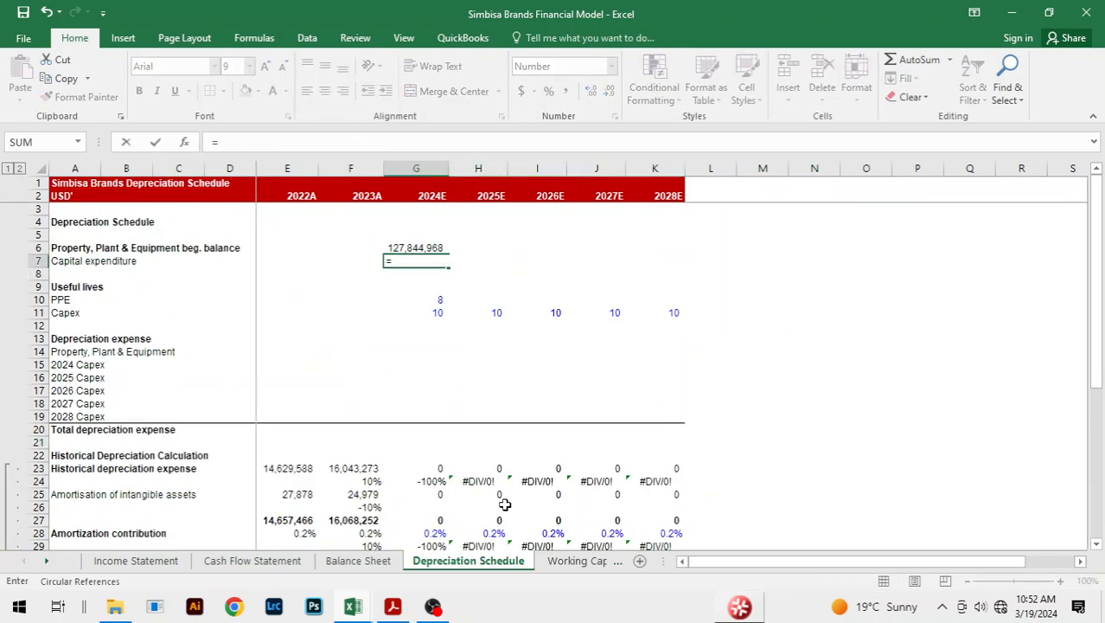
key("ctrl+Page_Up")
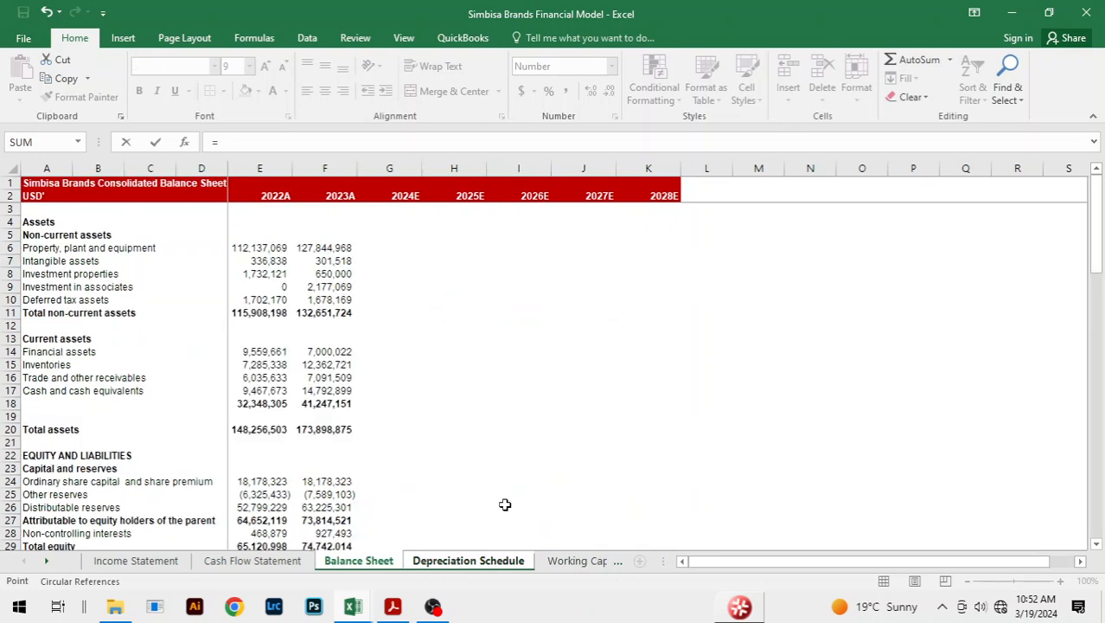
key("ctrl+Page_Up")
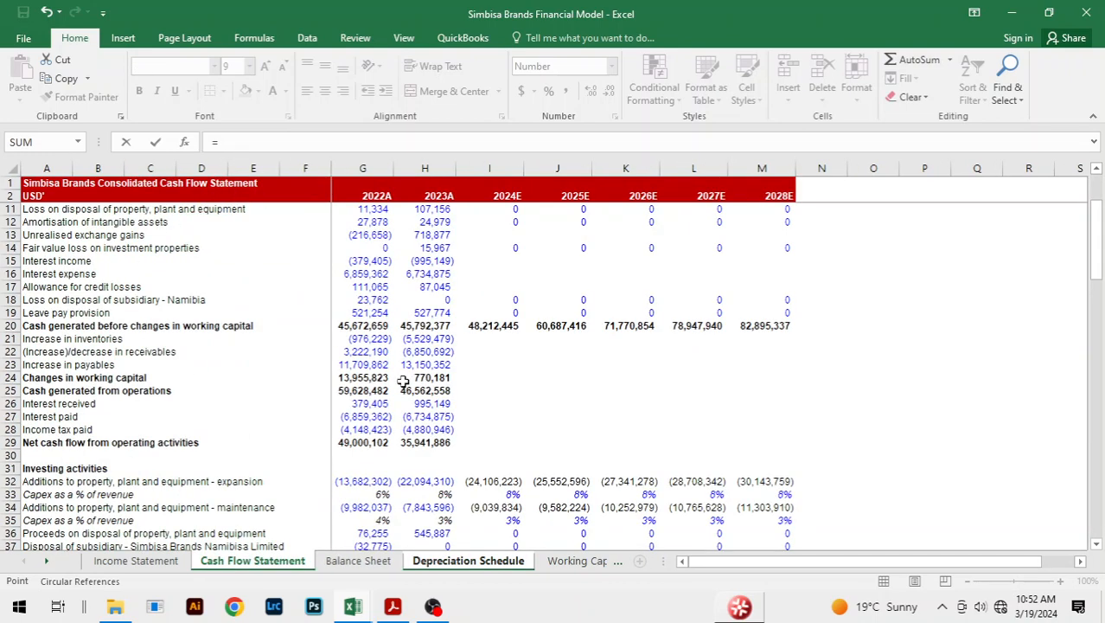
left_click(482, 474)
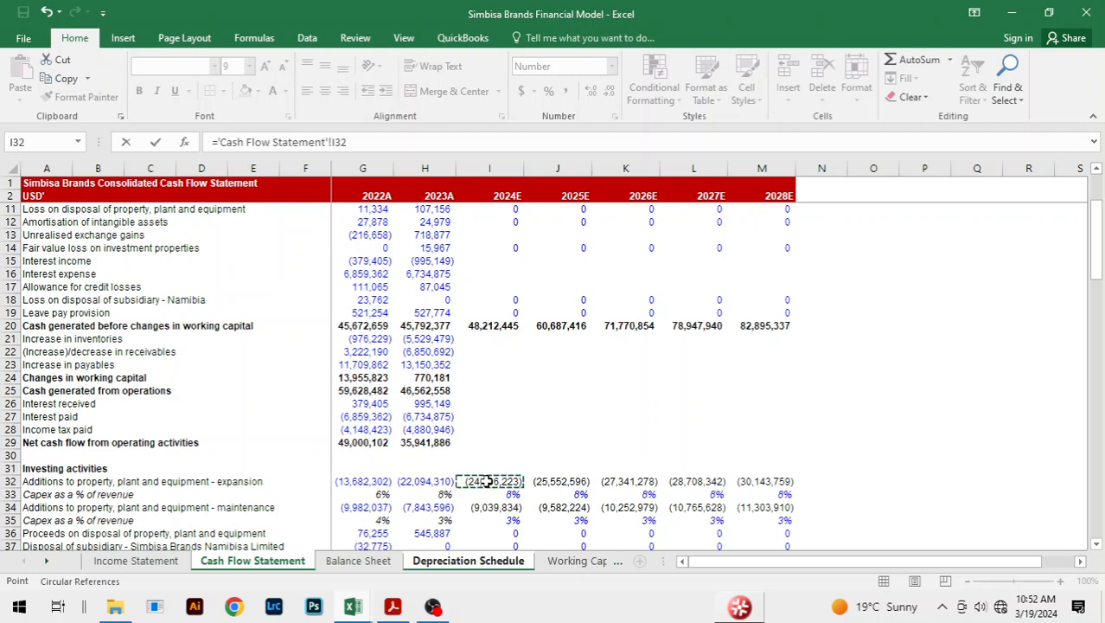
type("+")
left_click(494, 507)
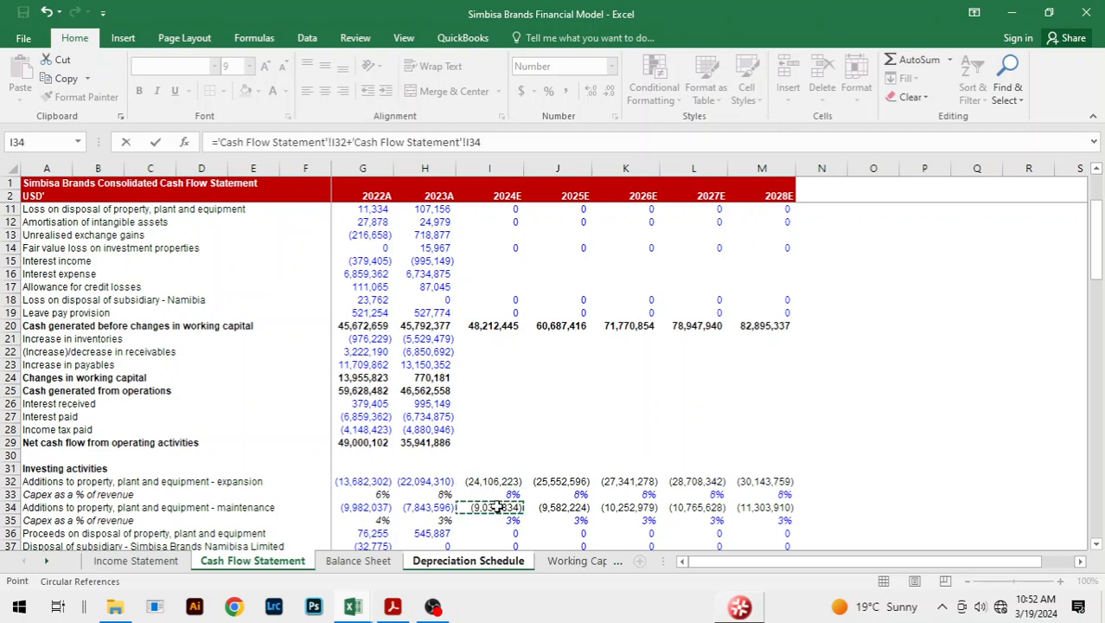
key("Return")
Fill the summed 2024E capital expenditure formula from G7 across 2025E to 2028E, through K7.
key("Up")
key("shift+Right")
key("shift+Right")
key("shift+Right")
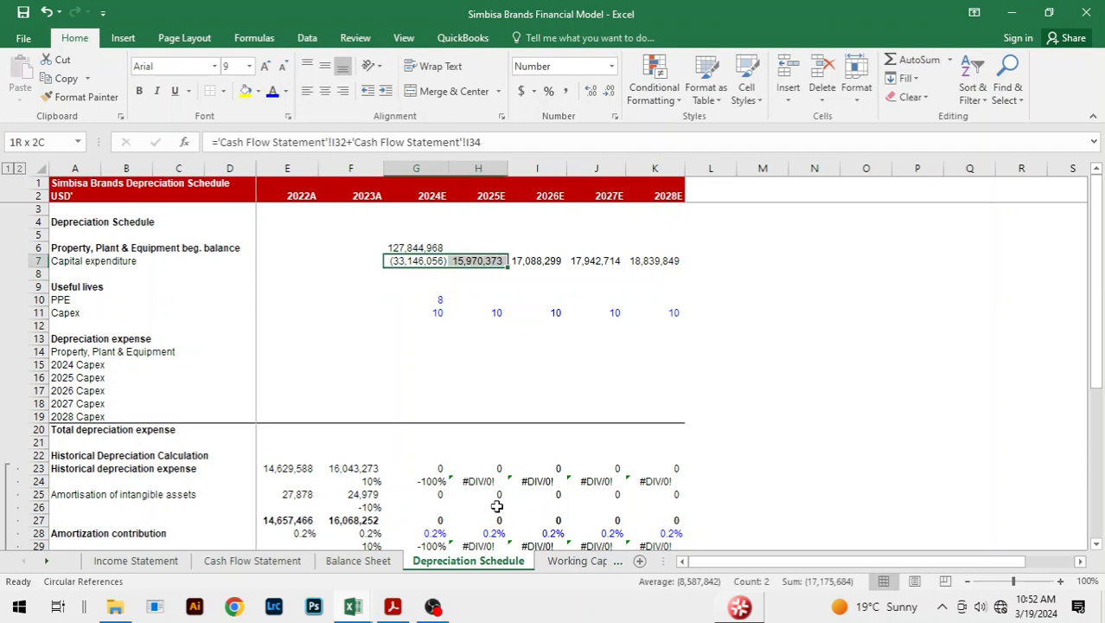
key("Left")
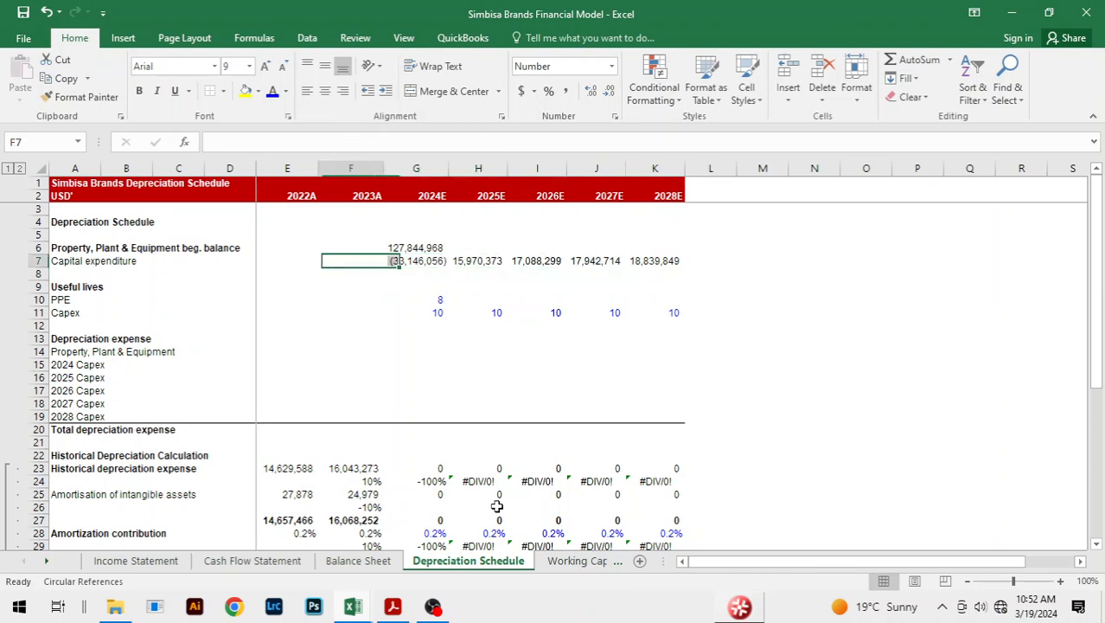
key("Right")
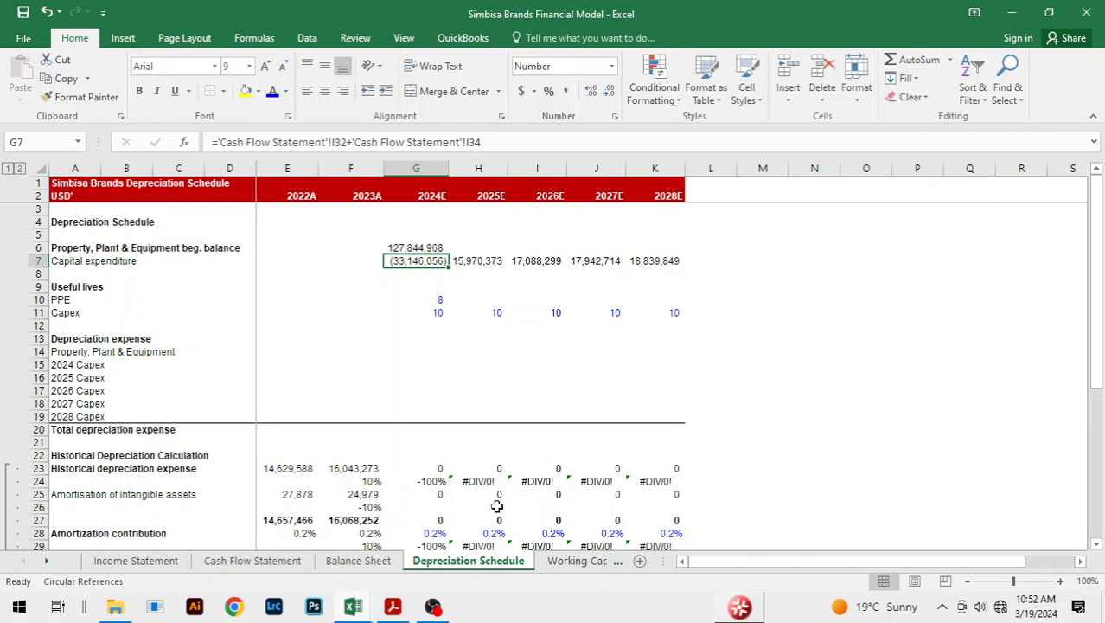
key("shift+Right")
key("shift+Right")
key("shift+Right")
key("shift+Right")
key("ctrl+r")
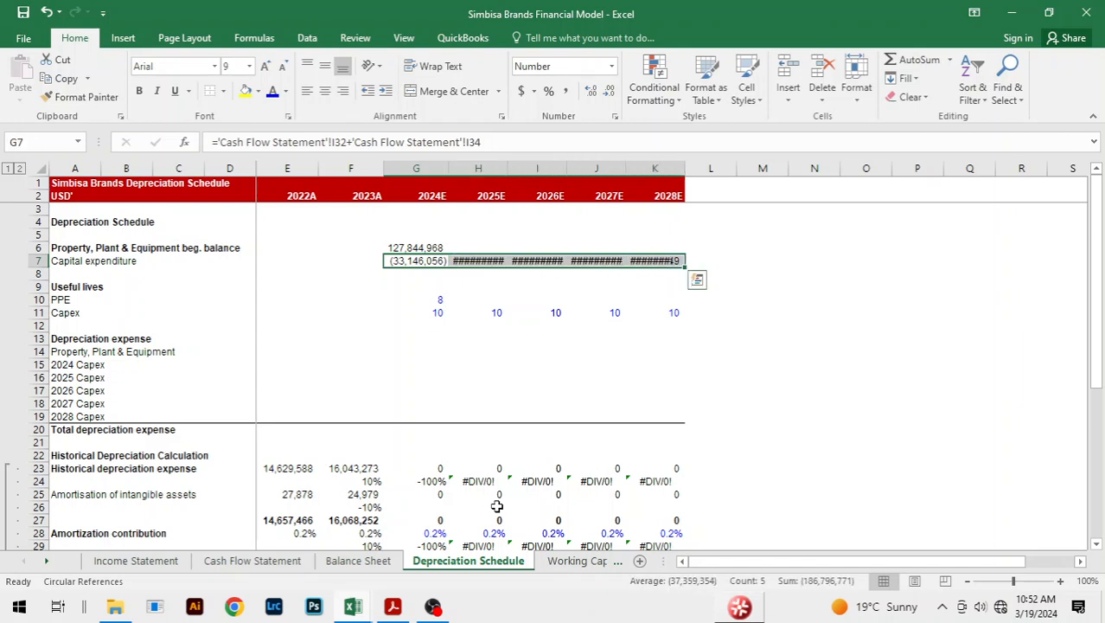
Widen columns H to K of the Depreciation Schedule to fit the capital expenditure figures.
left_click(558, 379)
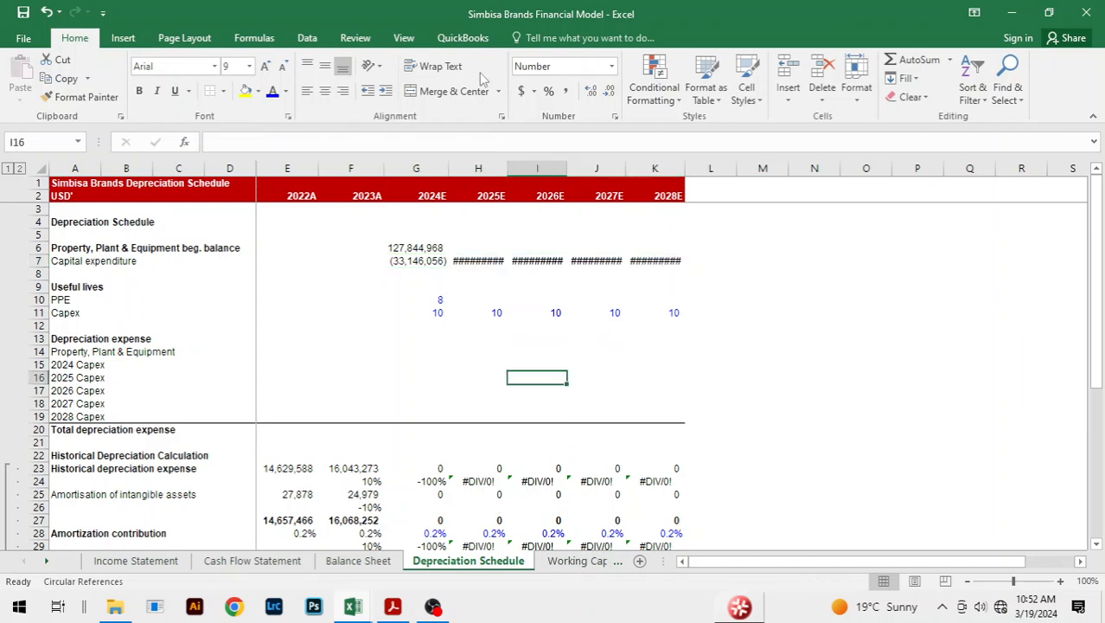
left_click_drag(504, 160, 508, 162)
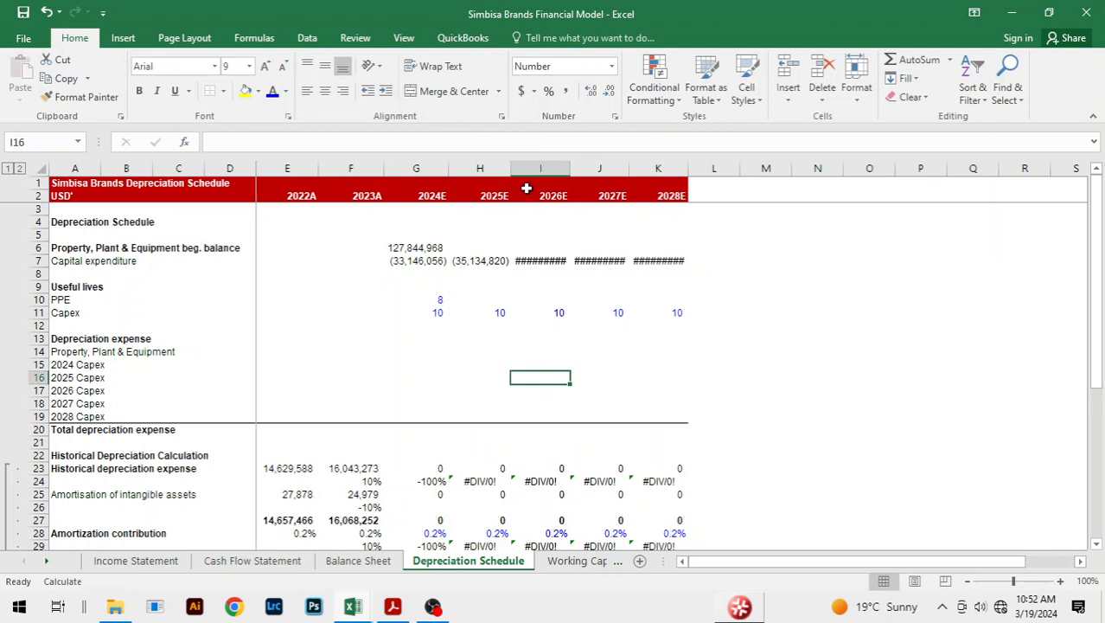
double_click(569, 169)
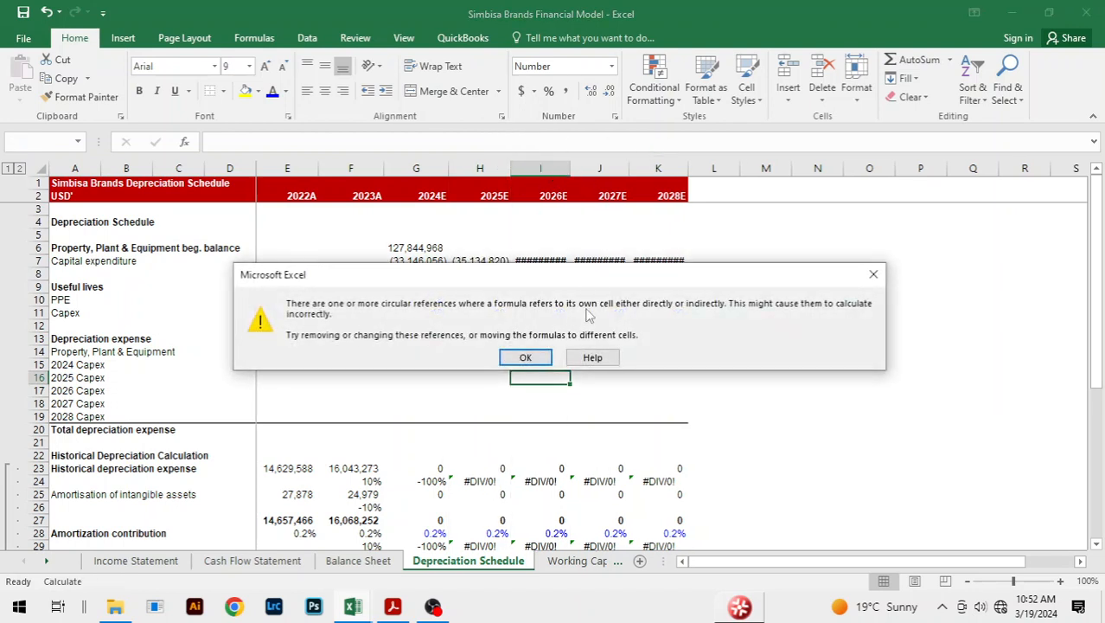
left_click(873, 274)
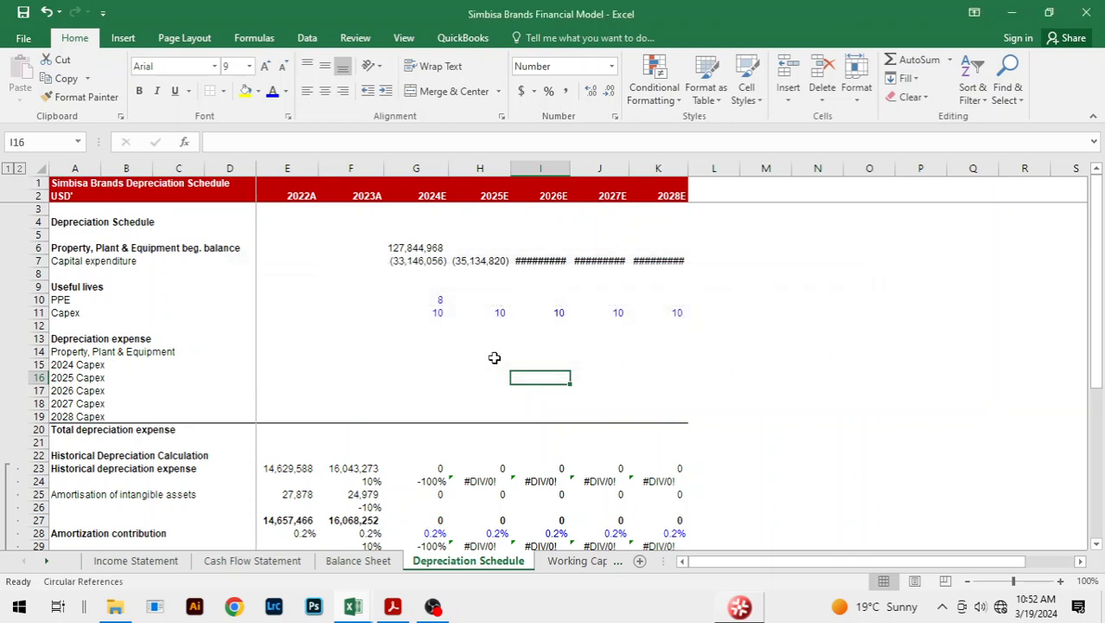
double_click(571, 168)
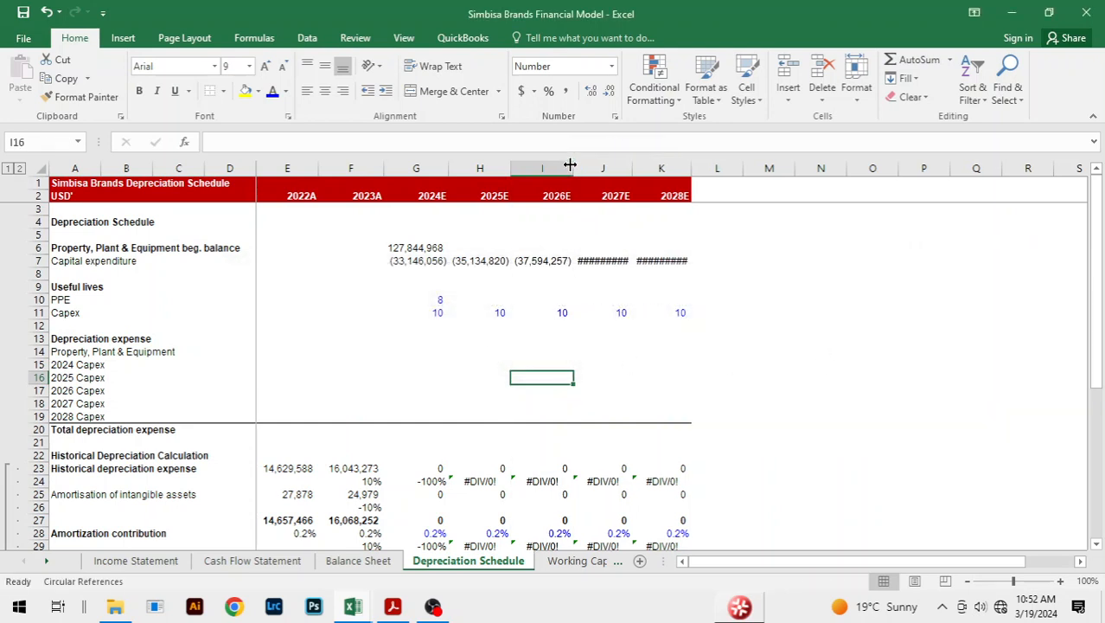
double_click(633, 168)
double_click(694, 168)
left_click(748, 287)
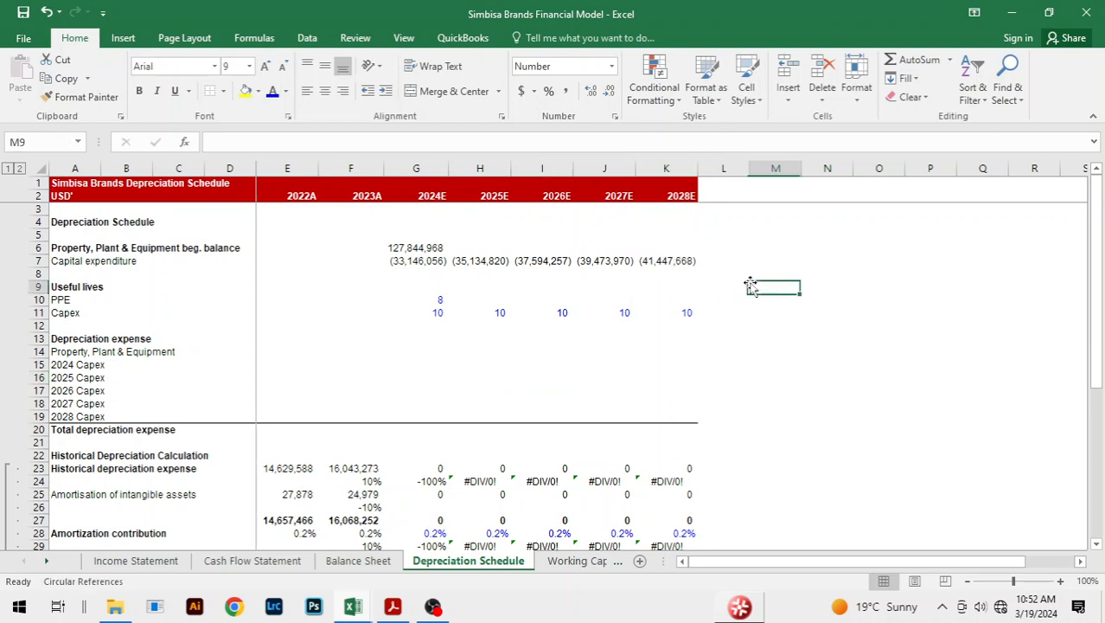
left_click(404, 290)
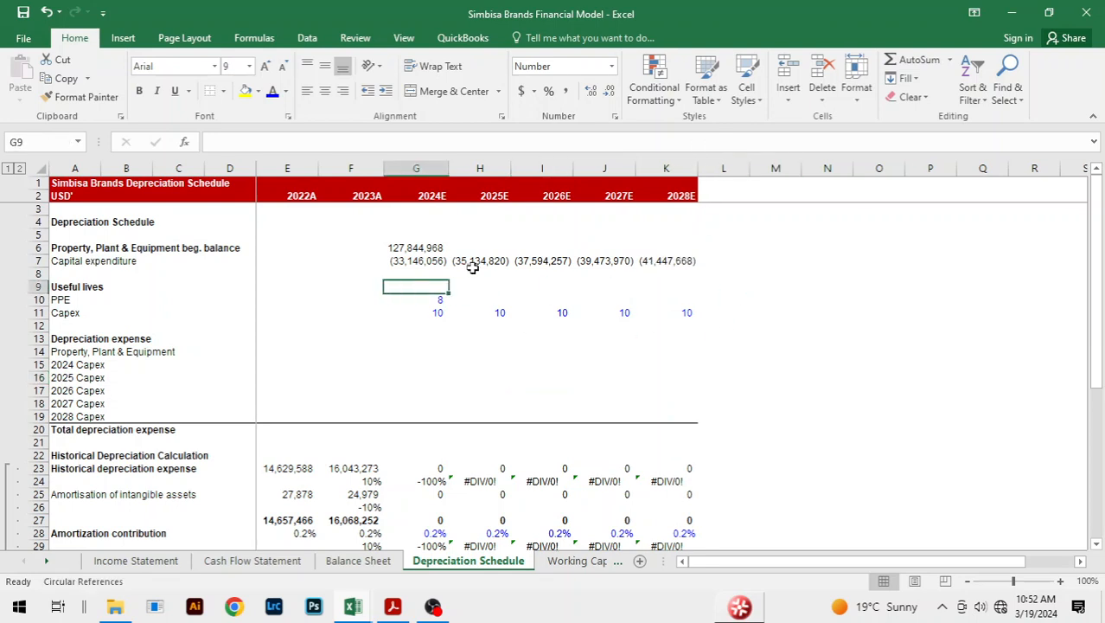
left_click(474, 273)
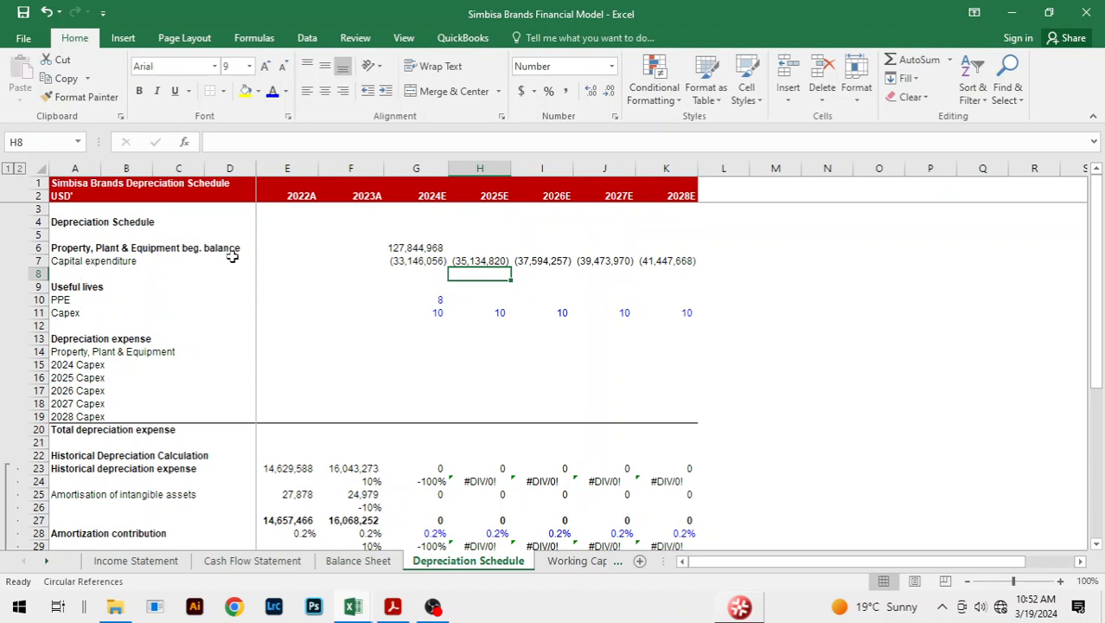
left_click(399, 262)
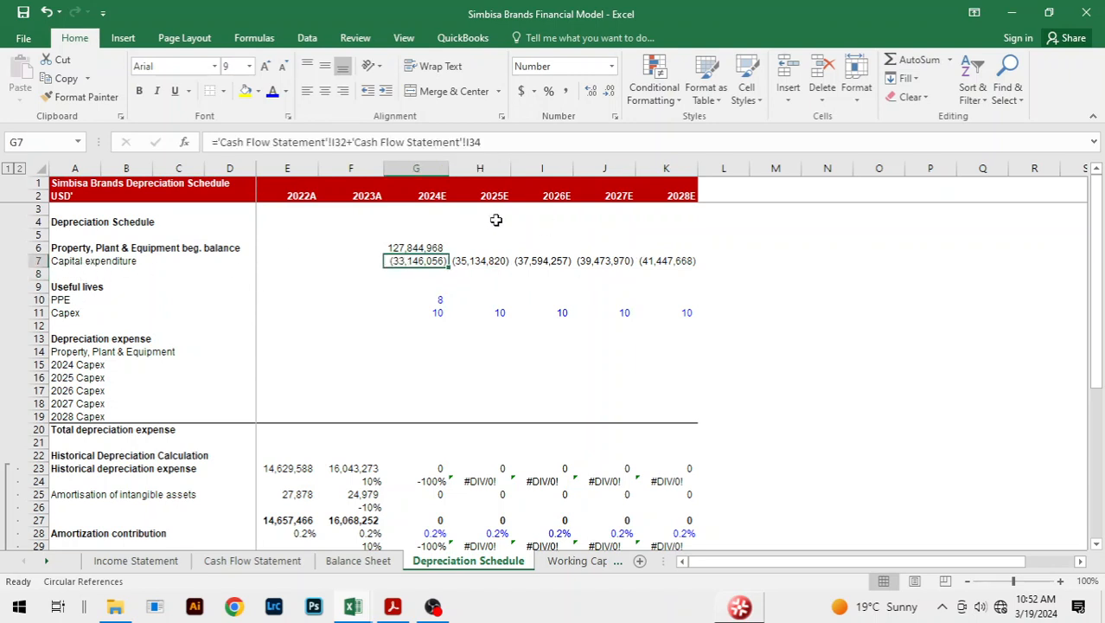
left_click(499, 297)
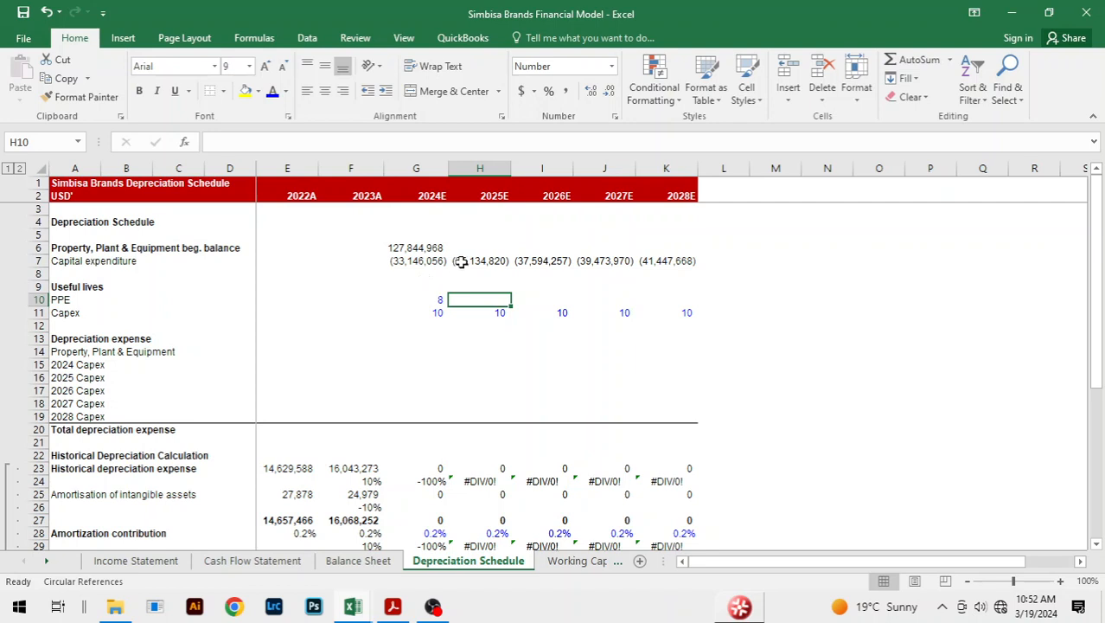
left_click(403, 260)
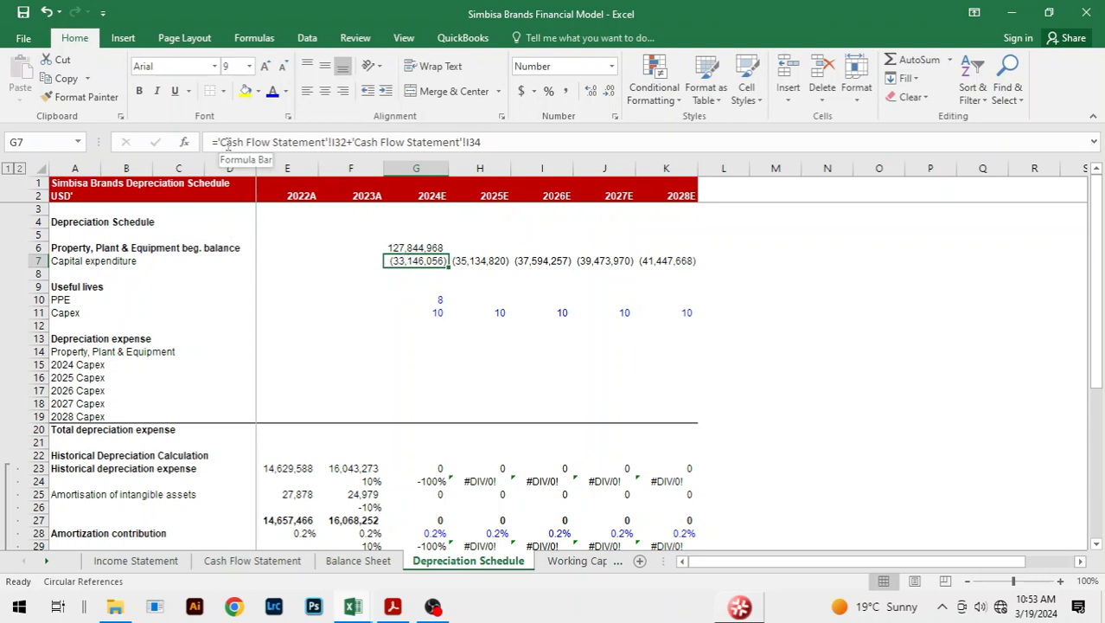
left_click(419, 275)
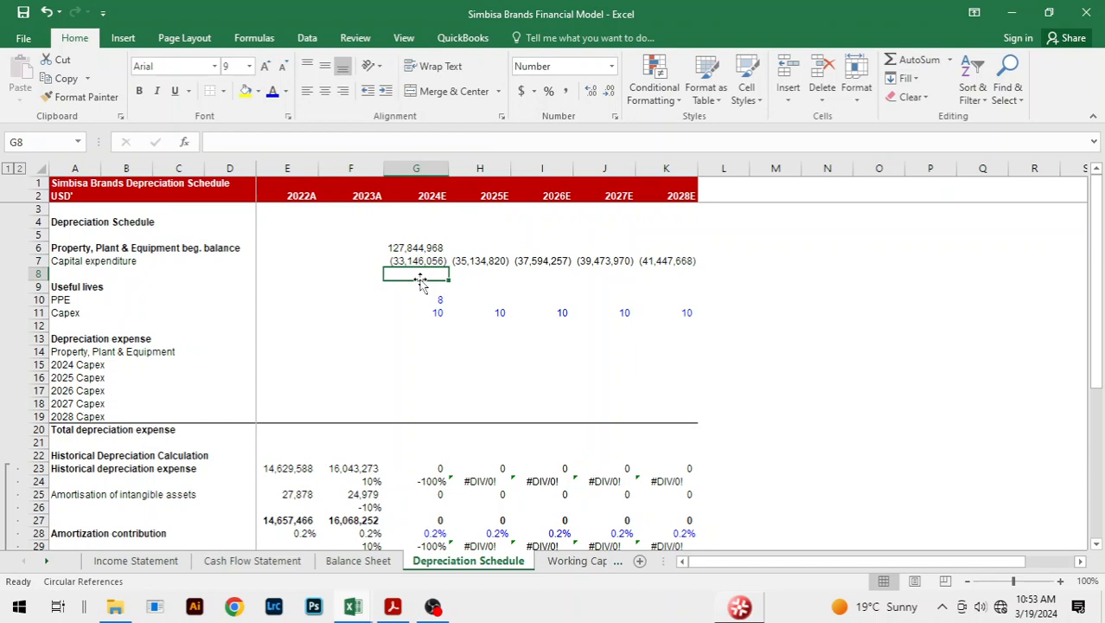
Clear the 2024E to 2028E capital expenditure formulas in G7:K7.
key("Up")
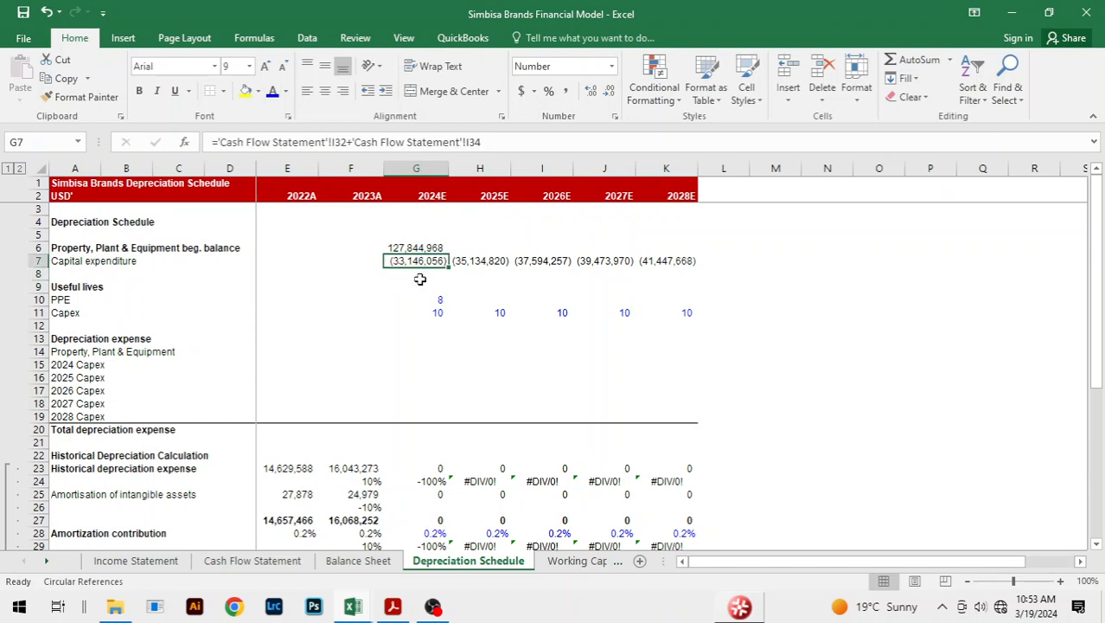
key("shift+Right")
key("shift+Right")
key("shift+Right")
key("shift+Right")
key("Delete")
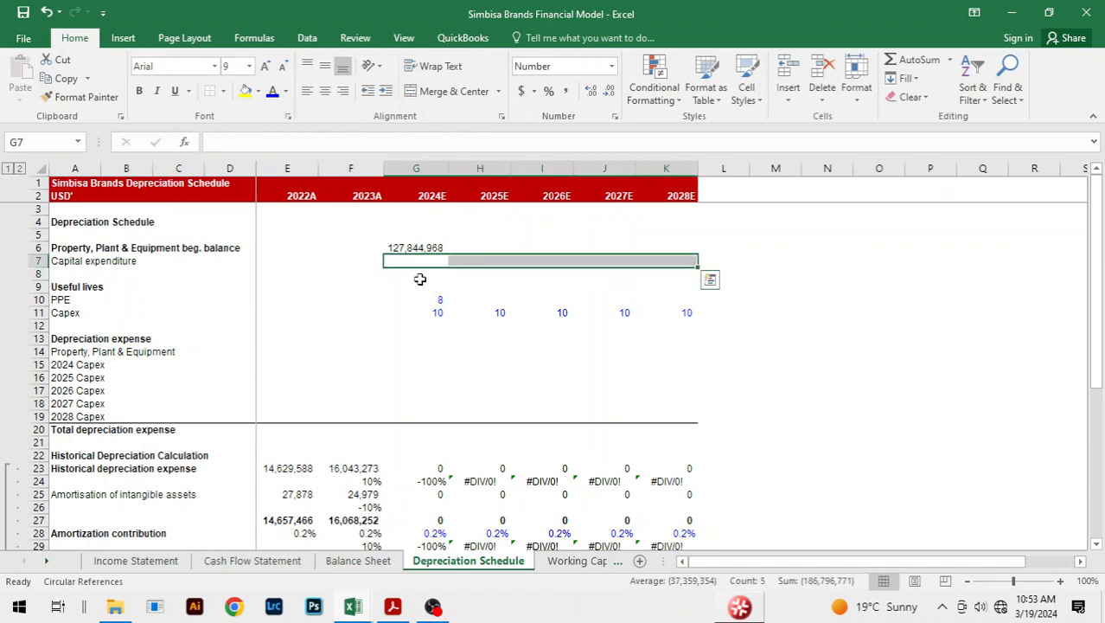
key("Left")
key("Right")
Try to calculate 2024E capital expenditure in G7 with ='Cash Flow Statement'!I32-'Cash Flow Statement'!I34.
type("=")
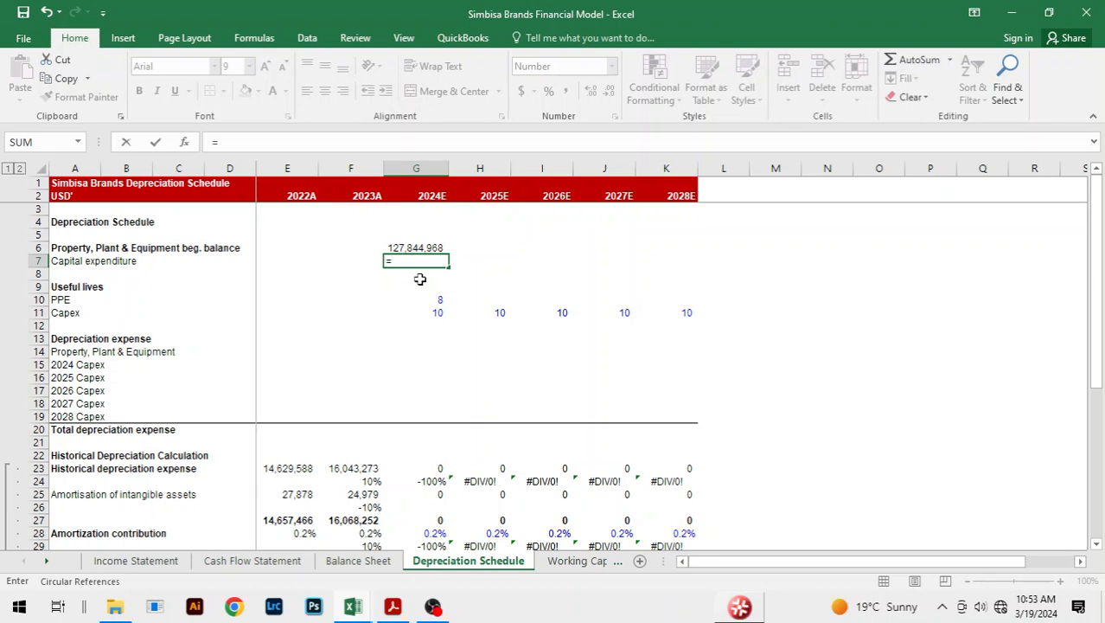
type("-")
key("ctrl+Page_Up")
key("ctrl+Page_Up")
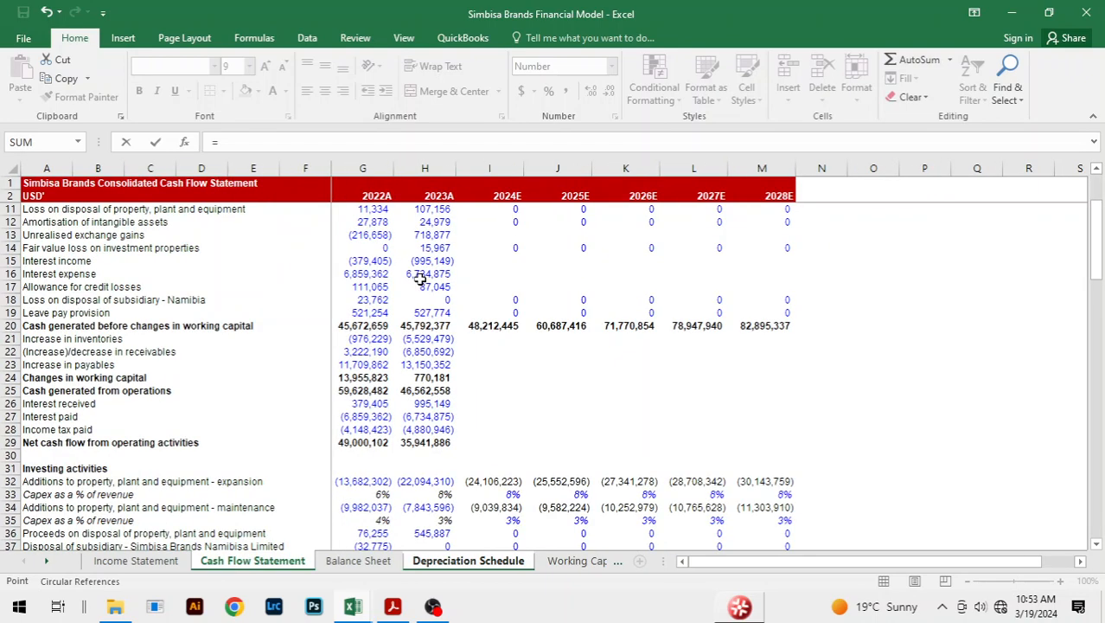
key("Down")
key("Down")
key("Down")
key("Down")
key("Down")
key("Down")
key("Down")
key("Down")
key("Down")
key("Down")
key("Down")
key("Down")
key("Down")
key("Down")
key("Down")
key("Down")
key("Down")
key("Down")
key("Down")
key("Down")
key("Down")
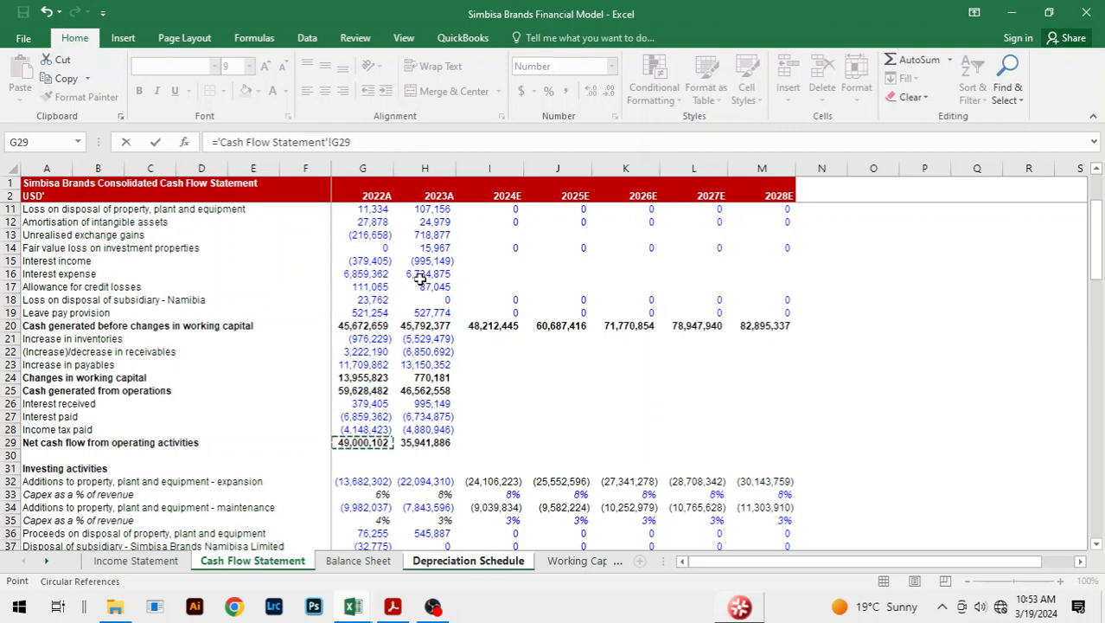
key("Right")
key("Right")
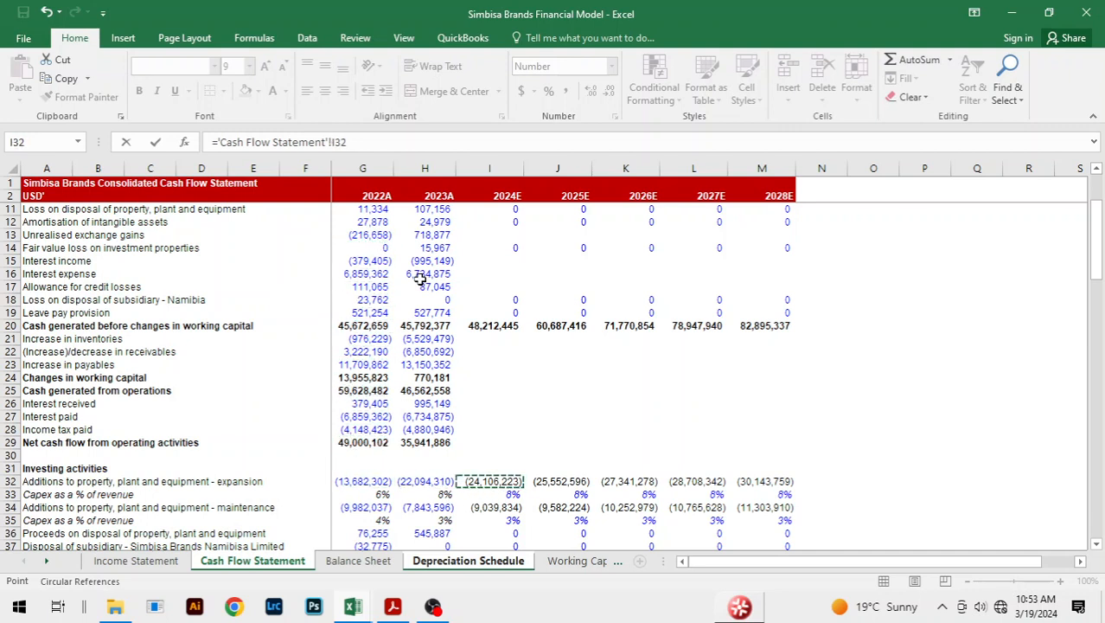
type("-")
left_click(483, 507)
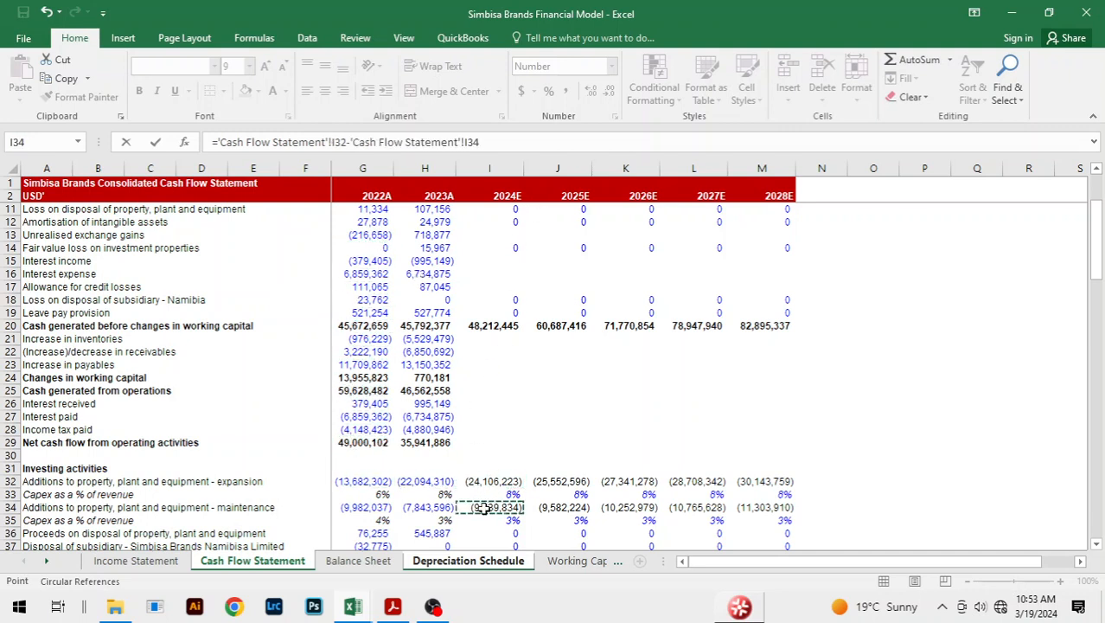
key("Return")
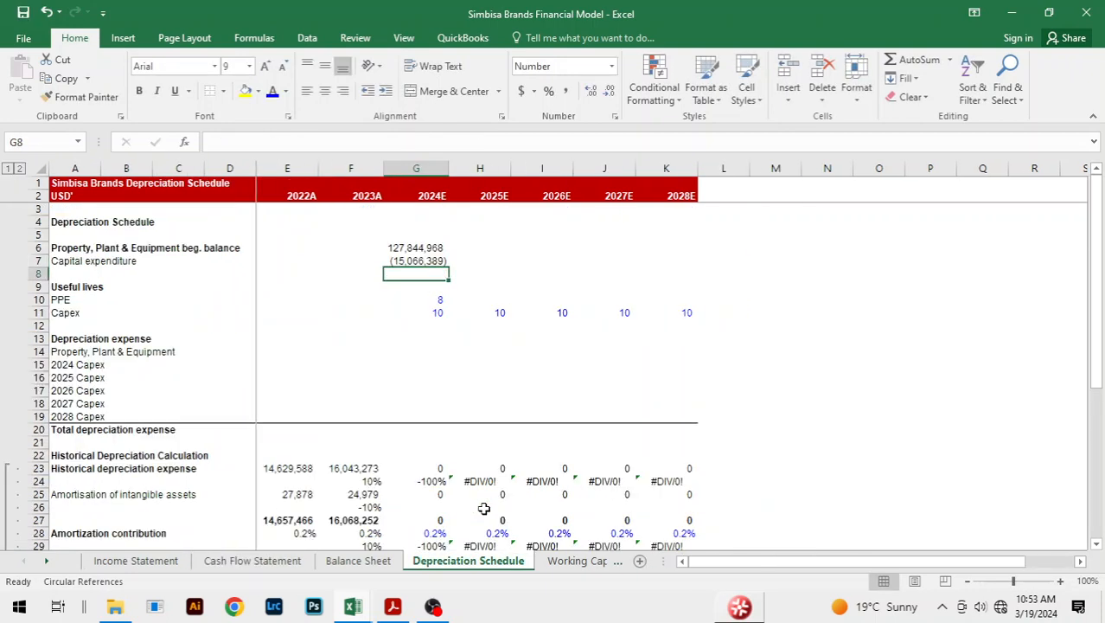
Replace the 2024E capital expenditure formula in G7 with =-'Cash Flow Statement'!I32-'Cash Flow Statement'!I34.
key("Up")
key("F2")
key("Escape")
type("=")
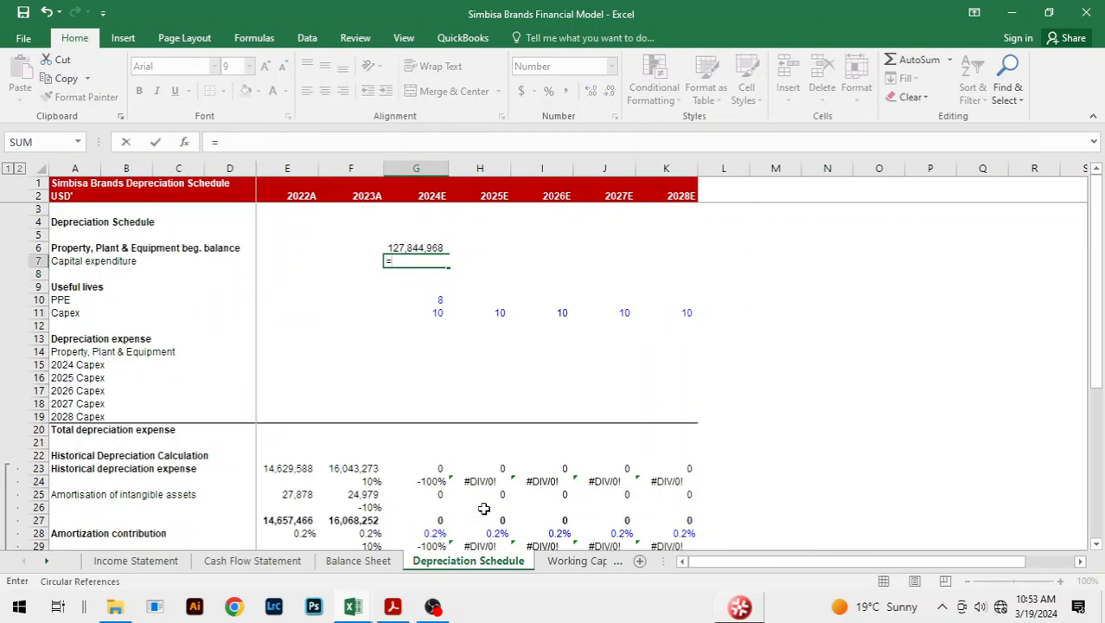
key("ctrl+Page_Up")
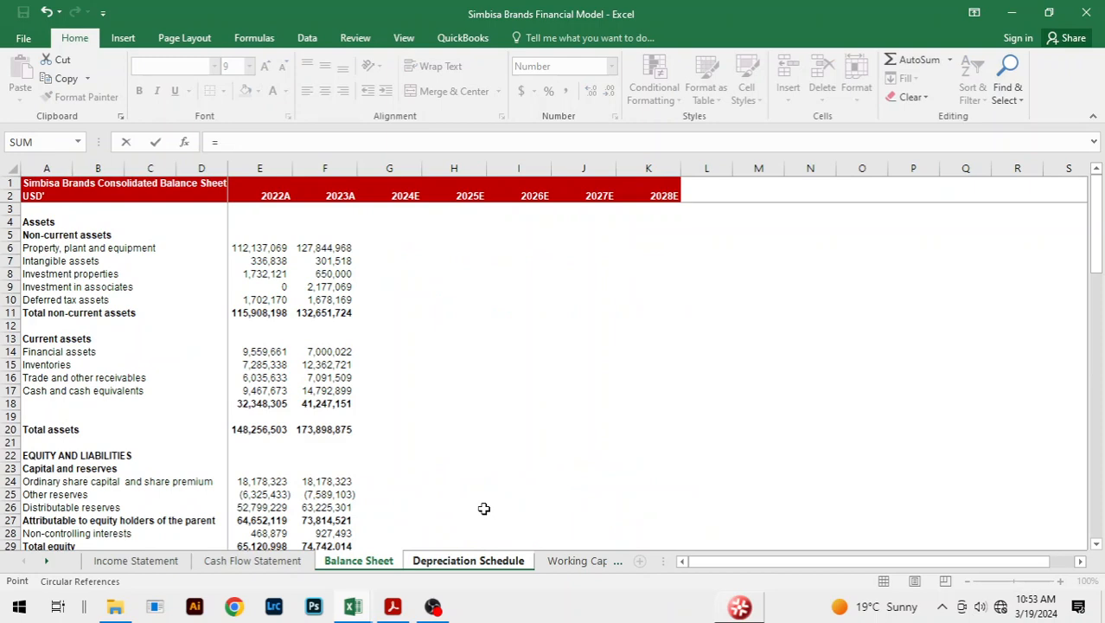
key("ctrl+Page_Down")
type("-")
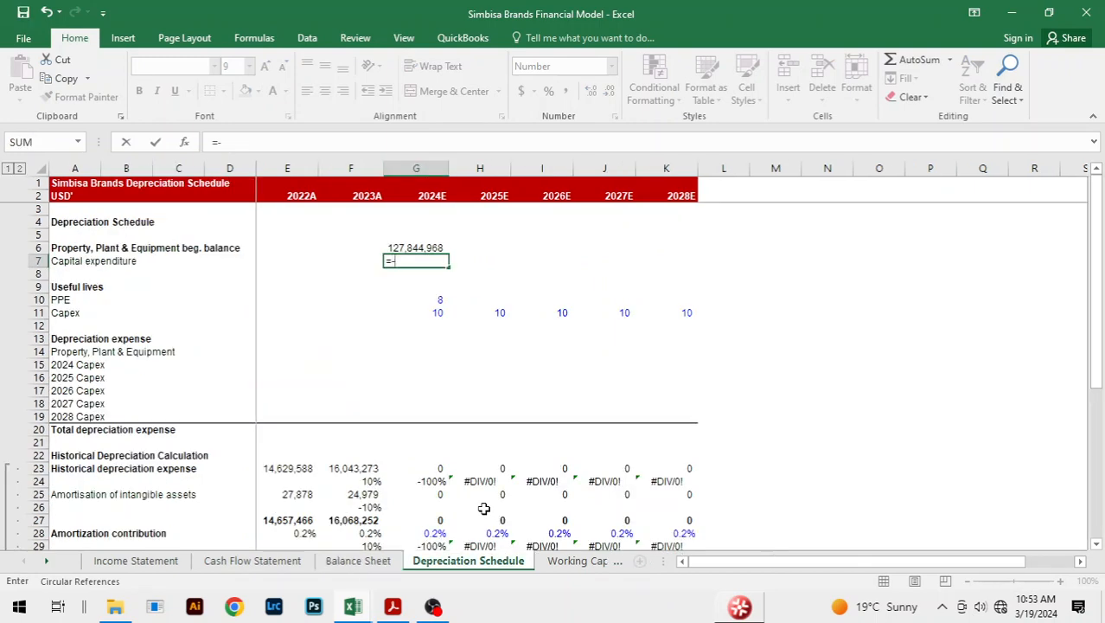
key("ctrl+Page_Up")
key("ctrl+Page_Up")
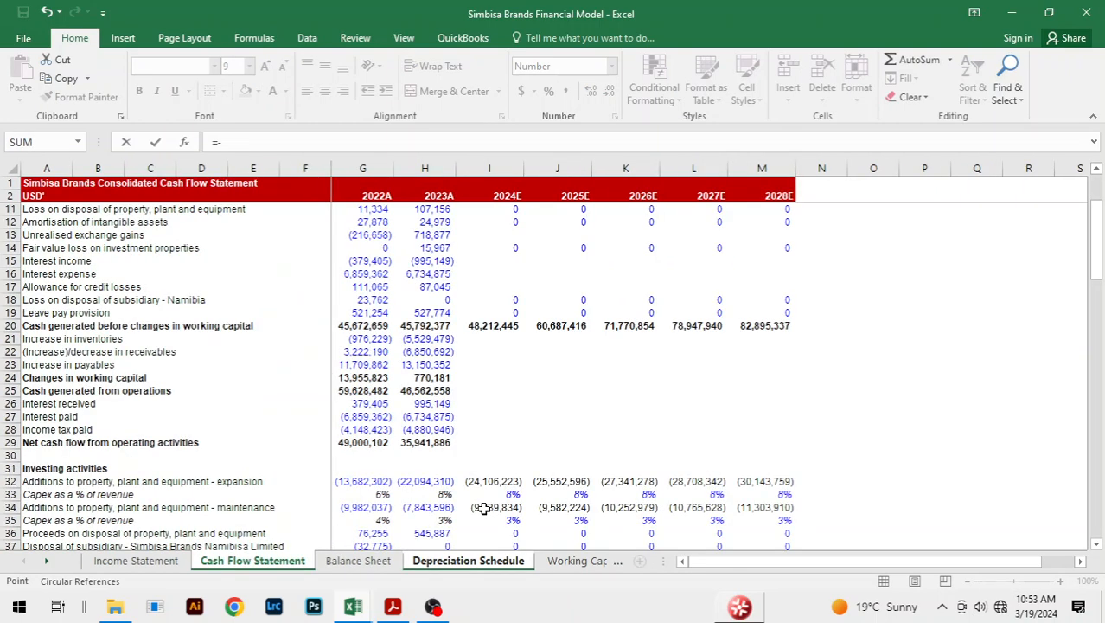
left_click(481, 481)
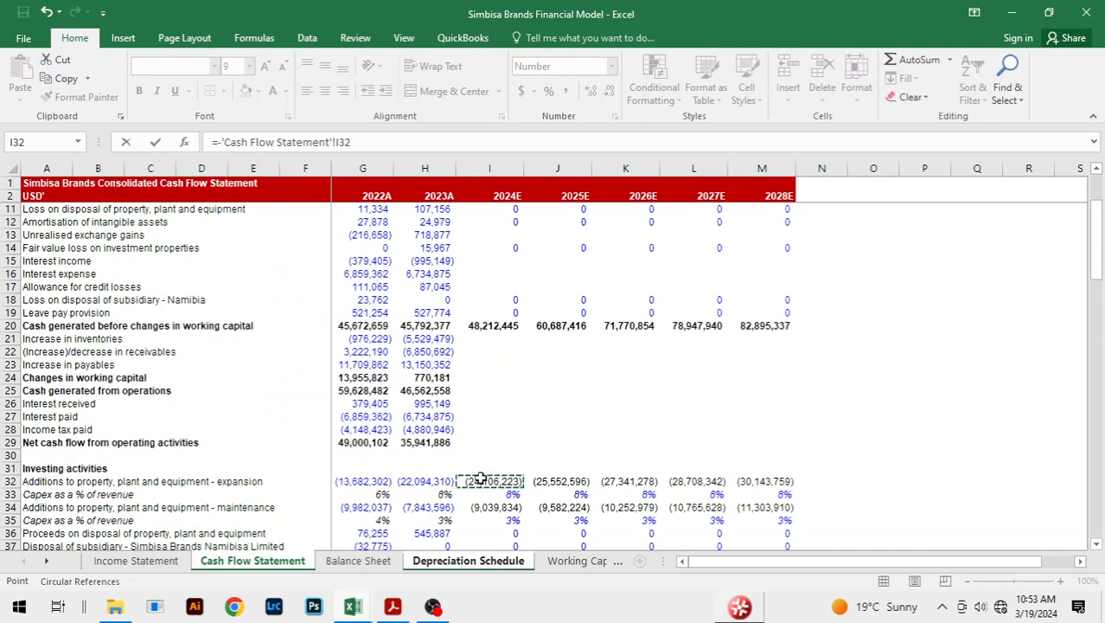
type("-")
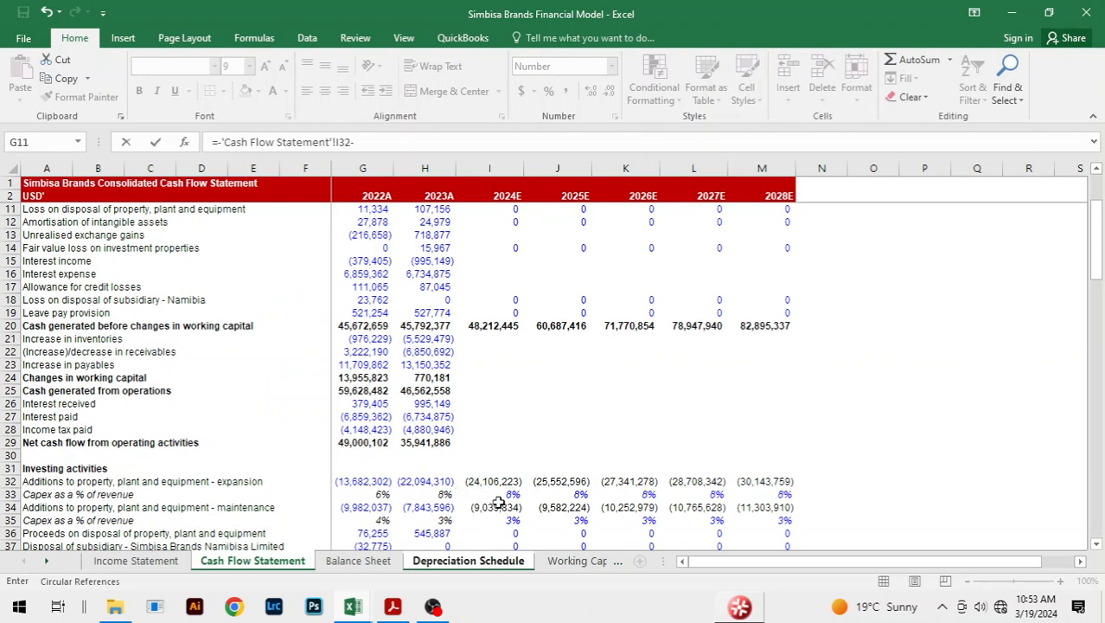
left_click(496, 506)
key("Return")
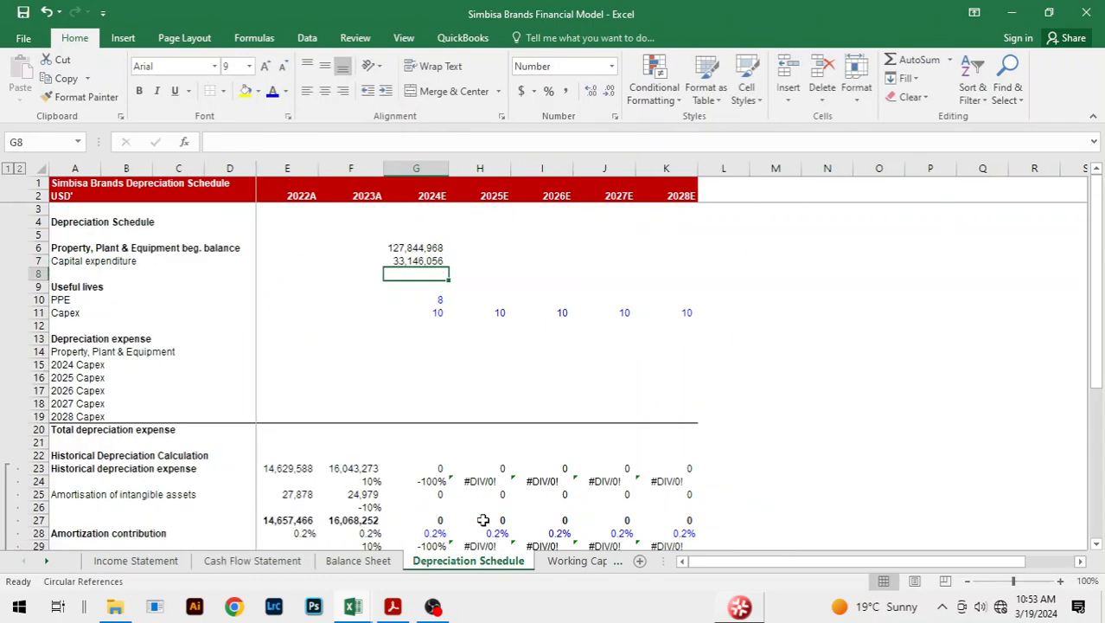
Fill the sign-reversed capital expenditure formula from G7 across 2025E to 2028E, through K7.
key("Up")
key("shift+Right")
key("shift+Right")
key("shift+Right")
key("shift+Right")
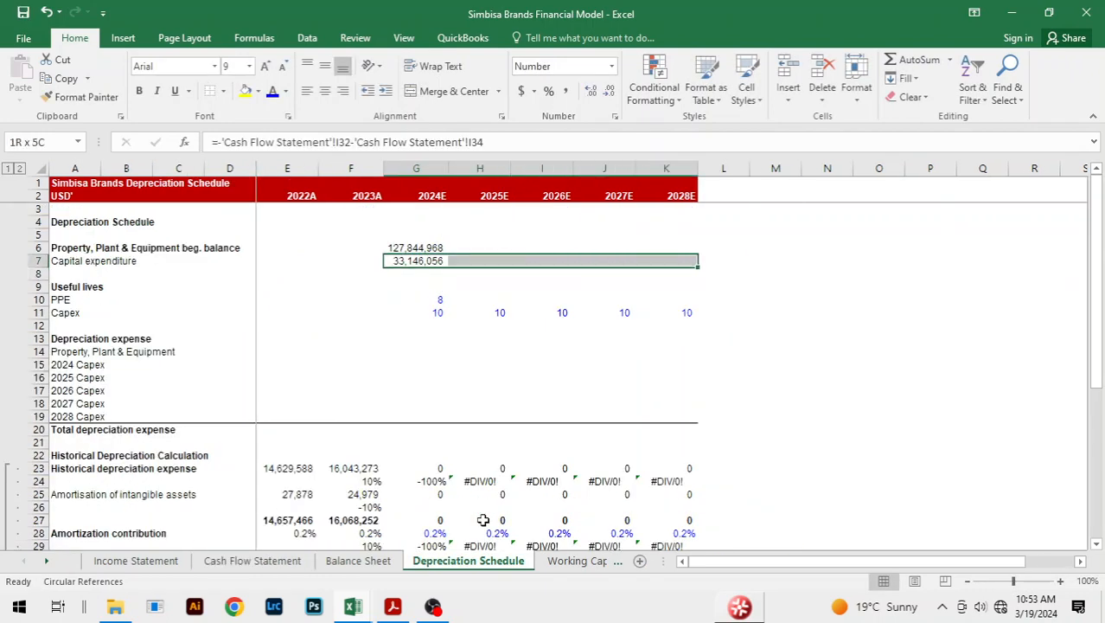
key("ctrl+r")
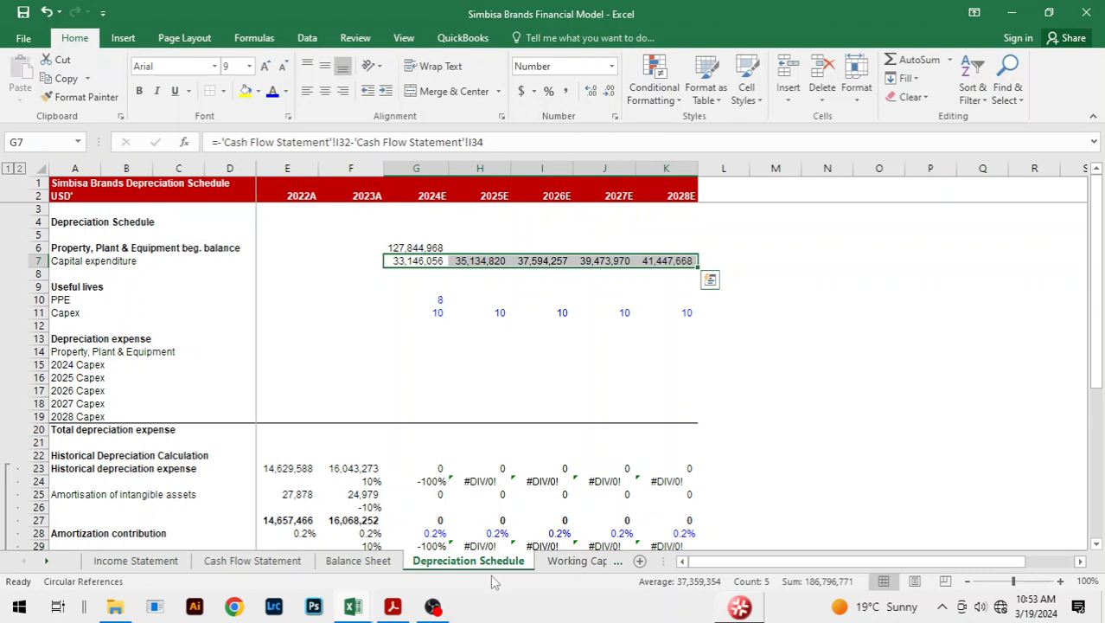
left_click(508, 390)
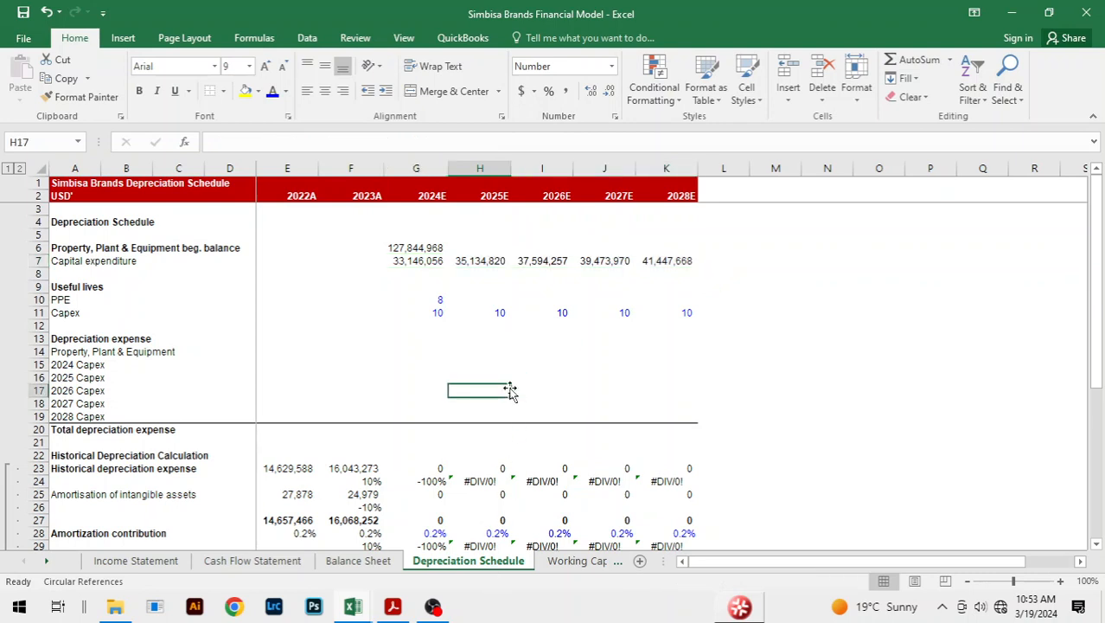
left_click(427, 274)
left_click(473, 276)
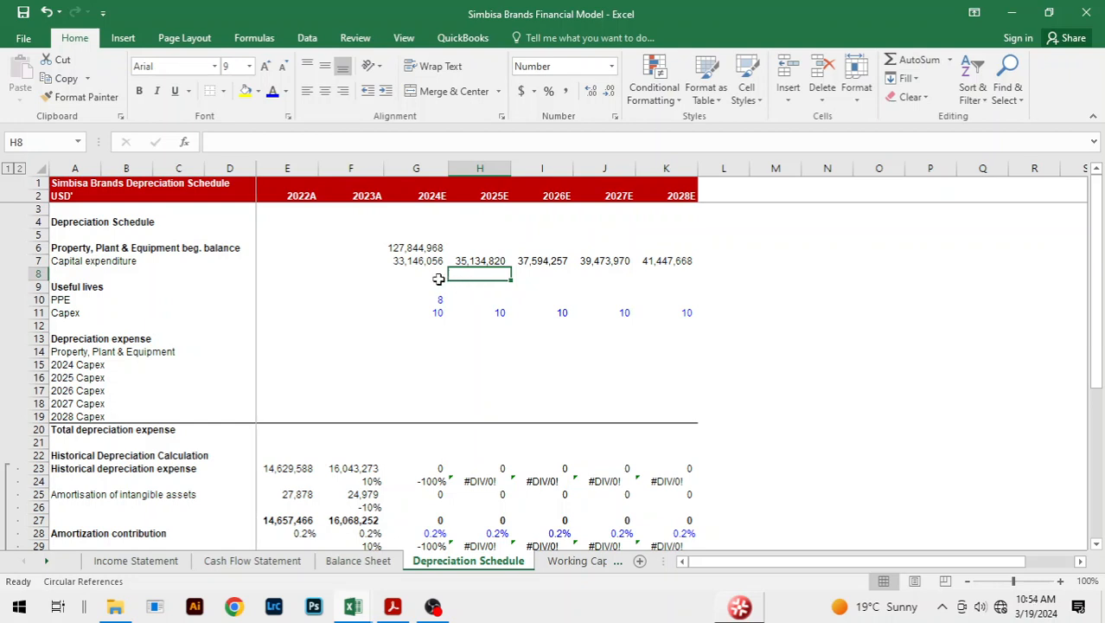
left_click(437, 274)
left_click(499, 284)
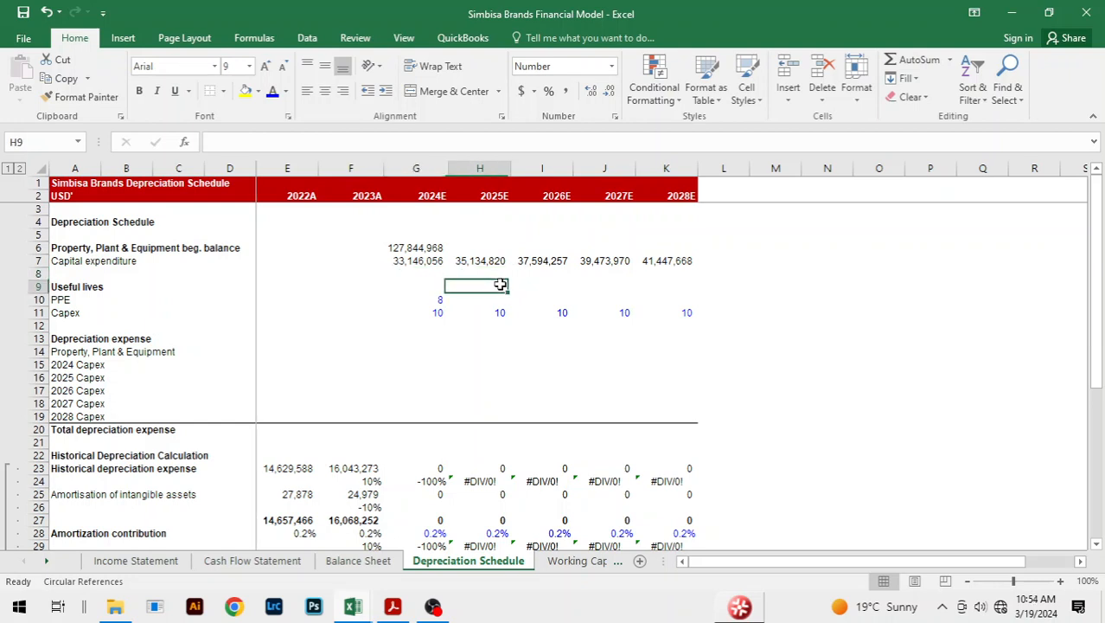
left_click(90, 309)
left_click(109, 302)
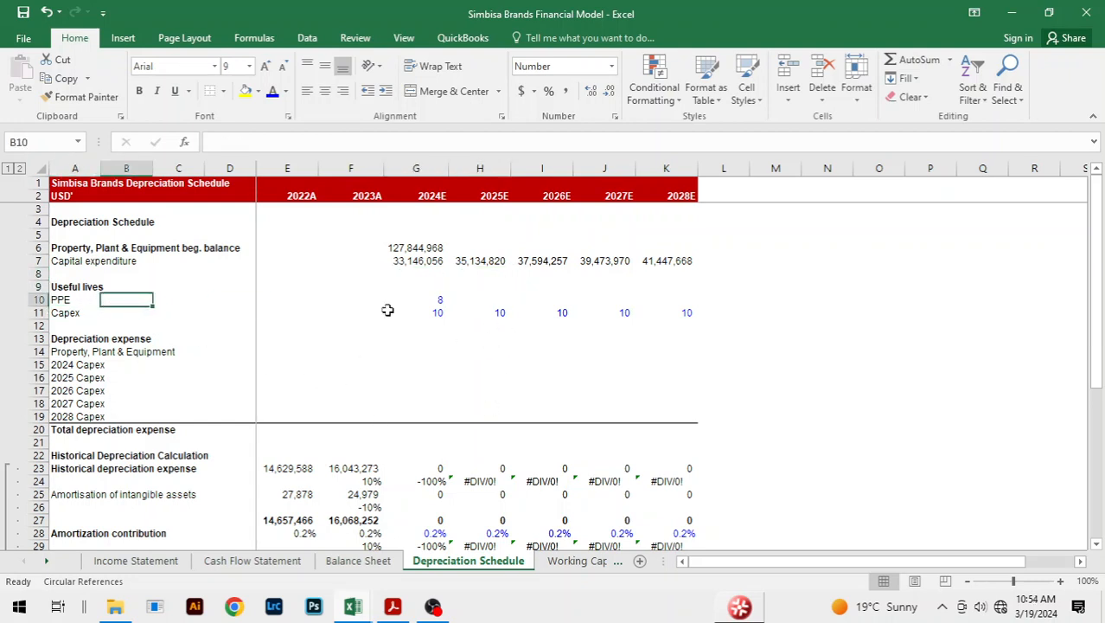
left_click(75, 311)
left_click(423, 336)
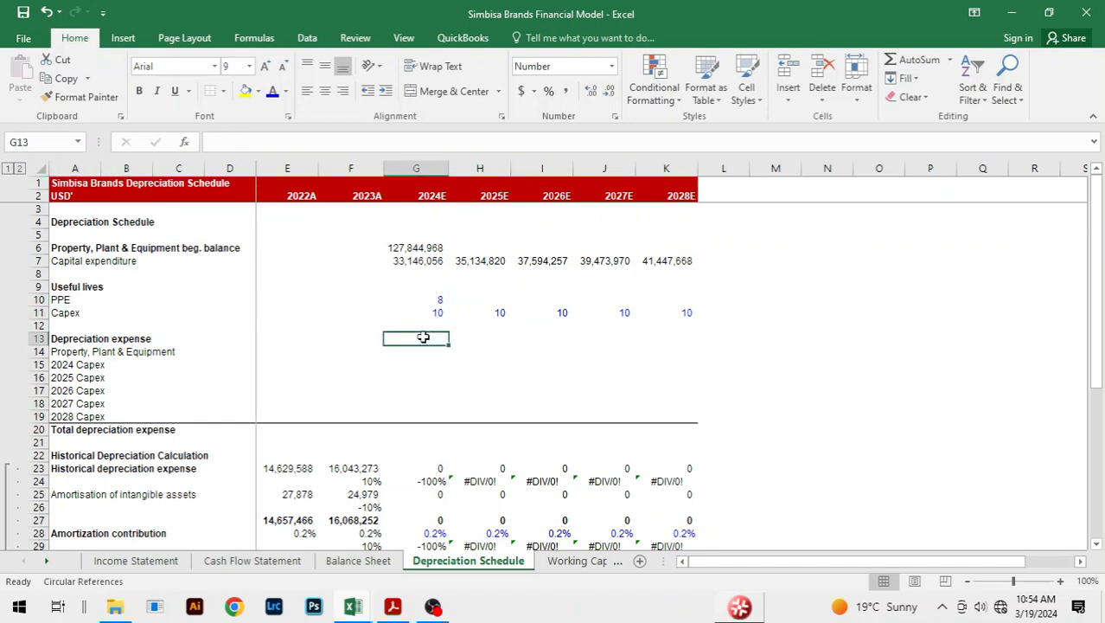
Switch to the annual report in Acrobat Reader, search for "useful lives", and examine the average useful life table for property, plant and equipment.
key("alt+Tab")
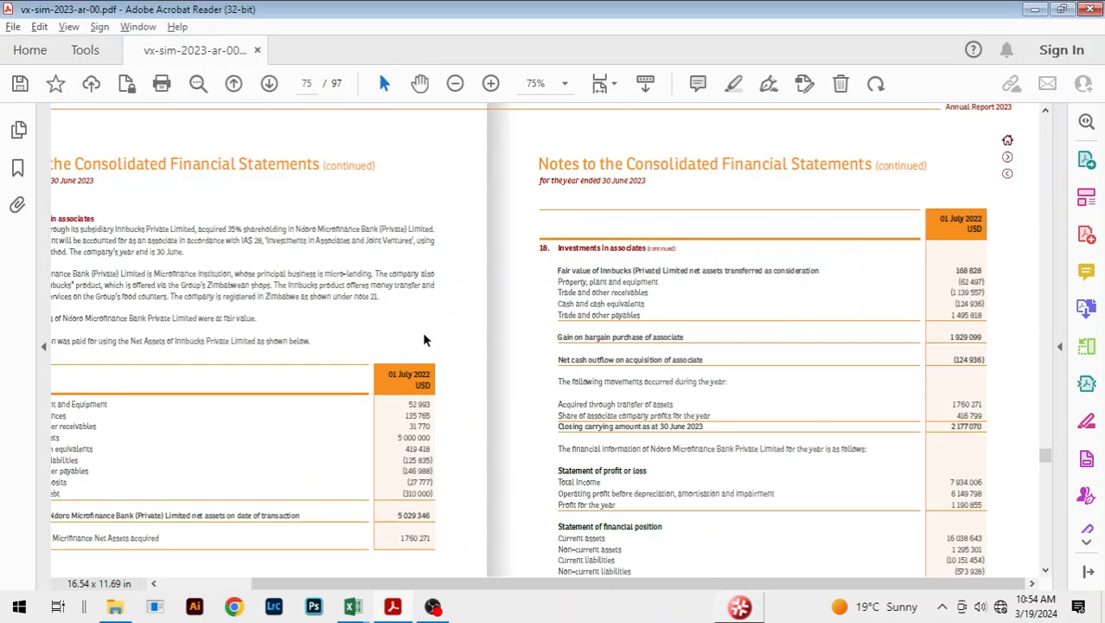
key("ctrl+f")
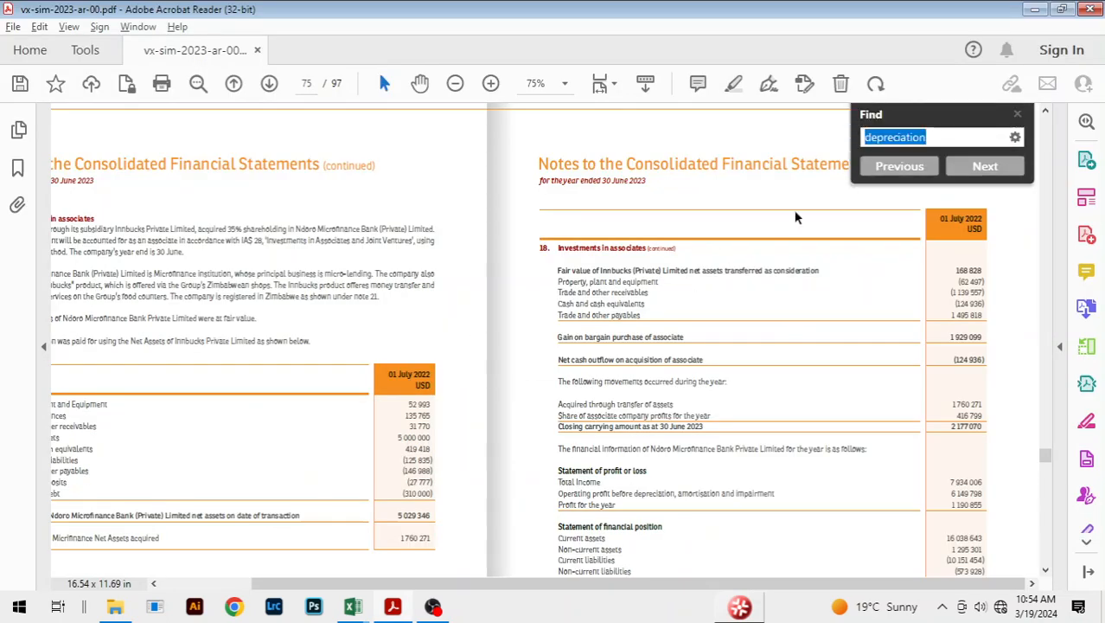
type("useful")
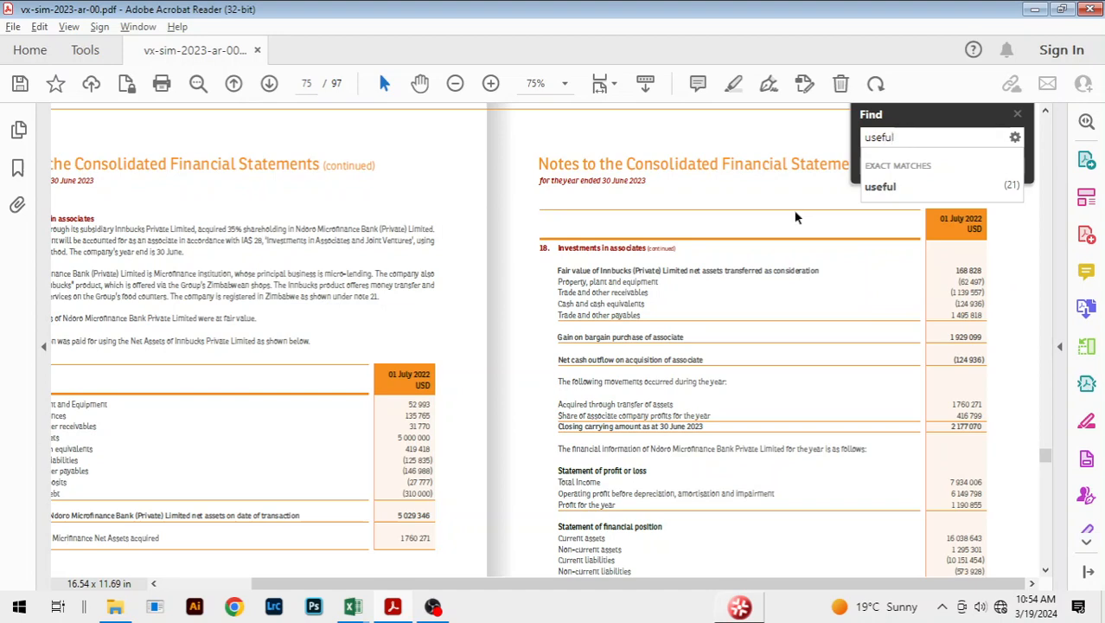
type(" li")
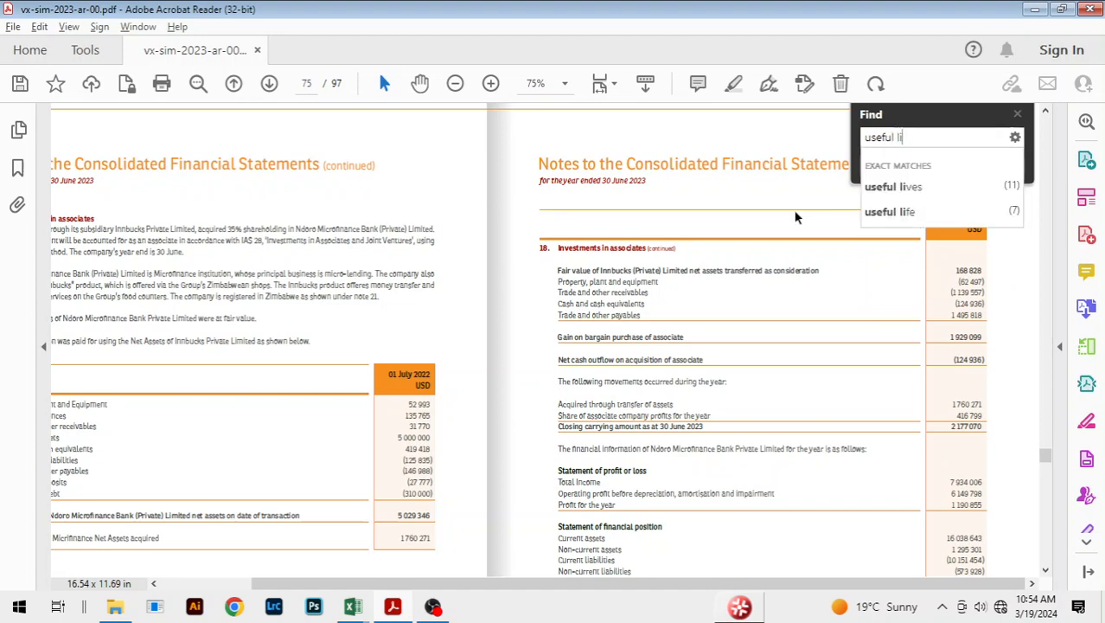
left_click(884, 192)
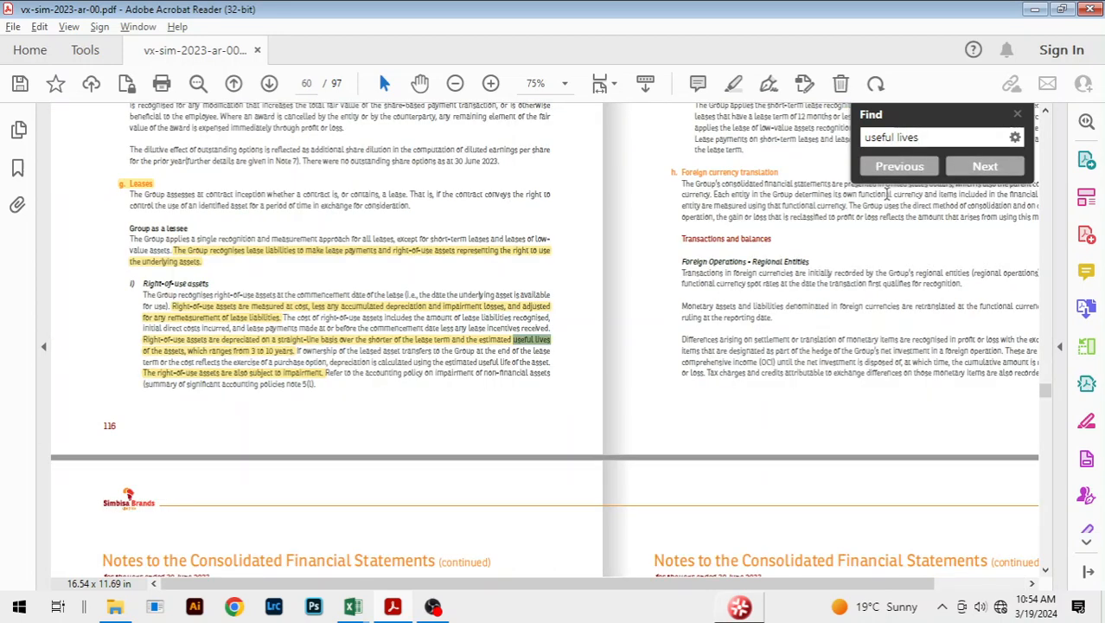
left_click(985, 167)
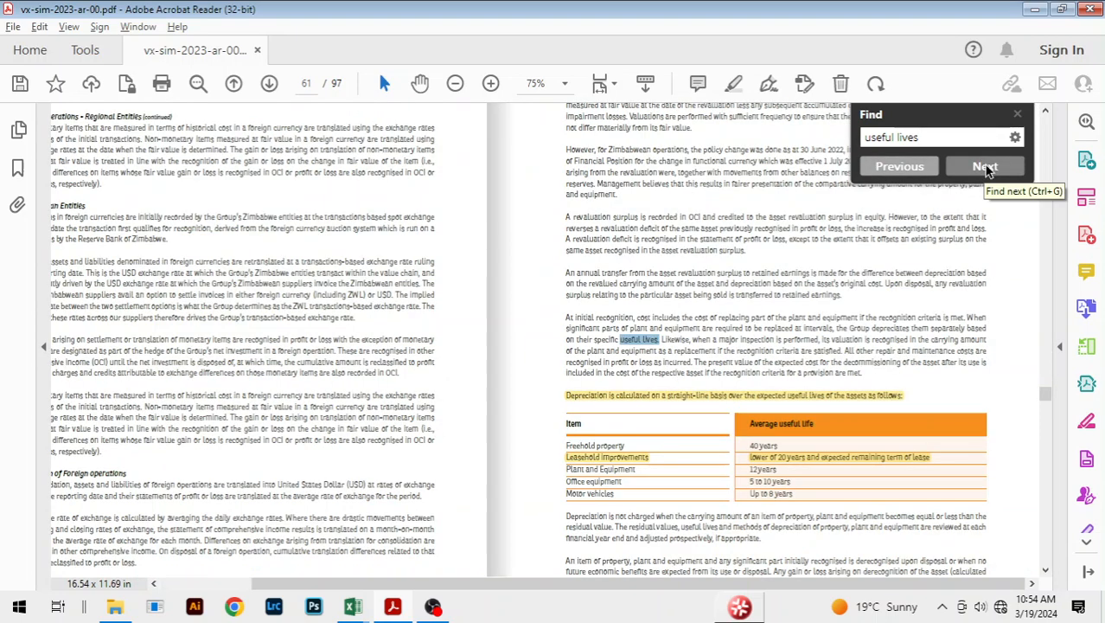
scroll(871, 377, "down", 3)
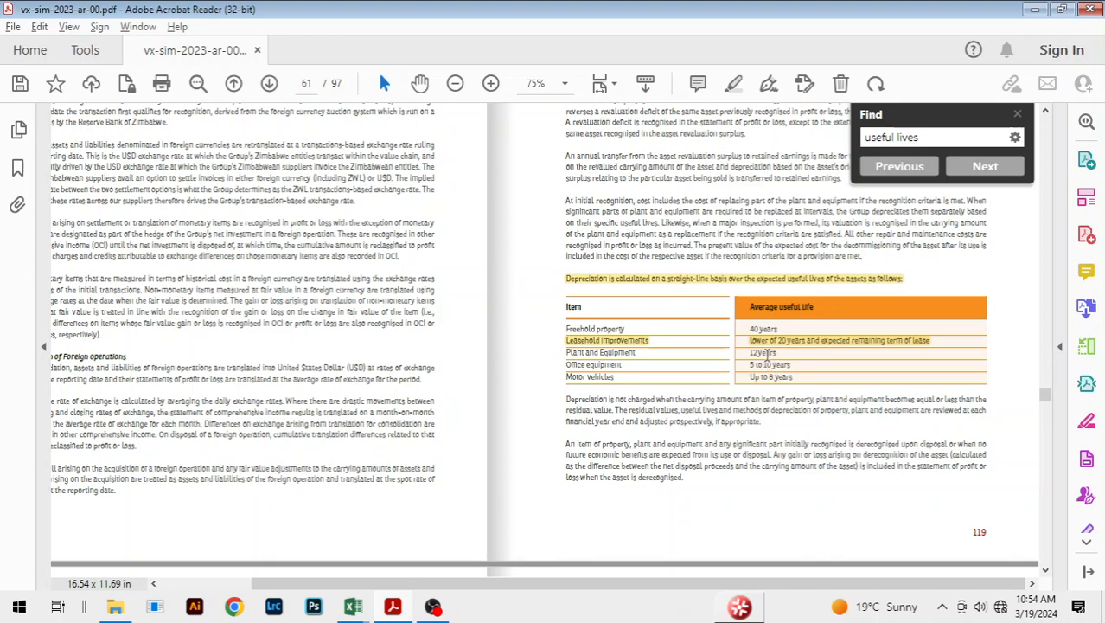
left_click_drag(765, 354, 796, 413)
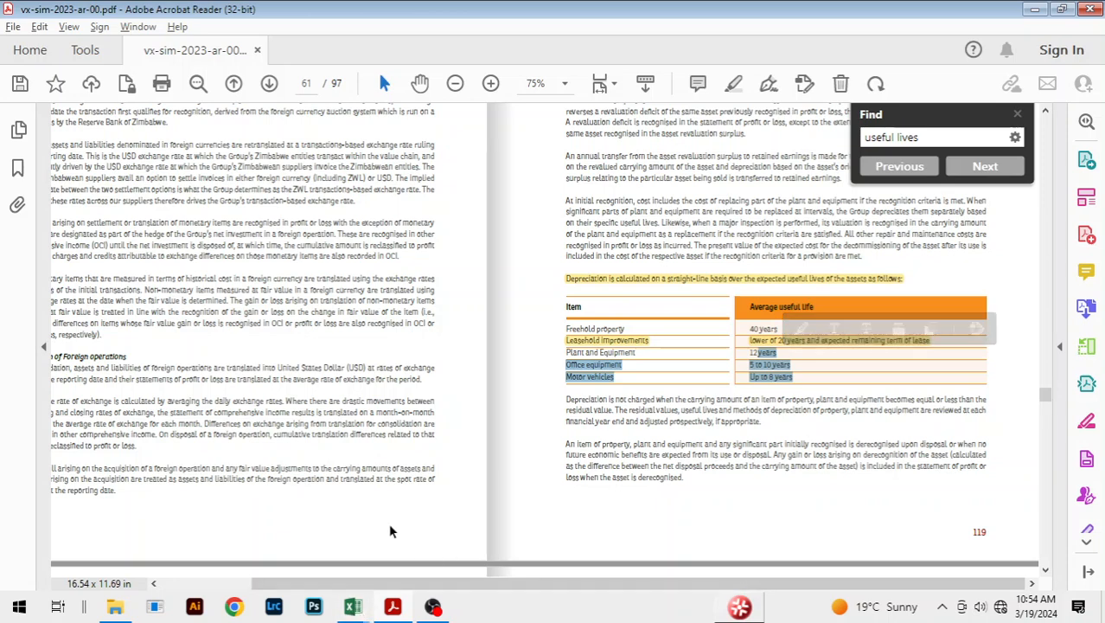
Switch back to Excel and calculate 2024E depreciation on opening Property, Plant & Equipment in G14 with =$G$6/$G$10.
key("alt+Tab")
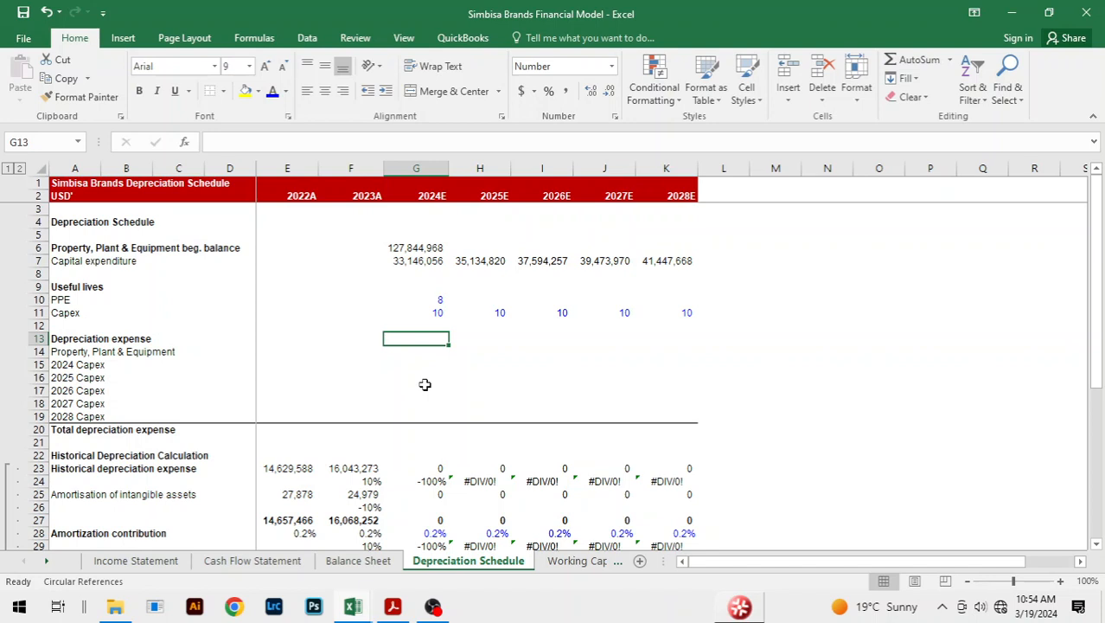
key("Down")
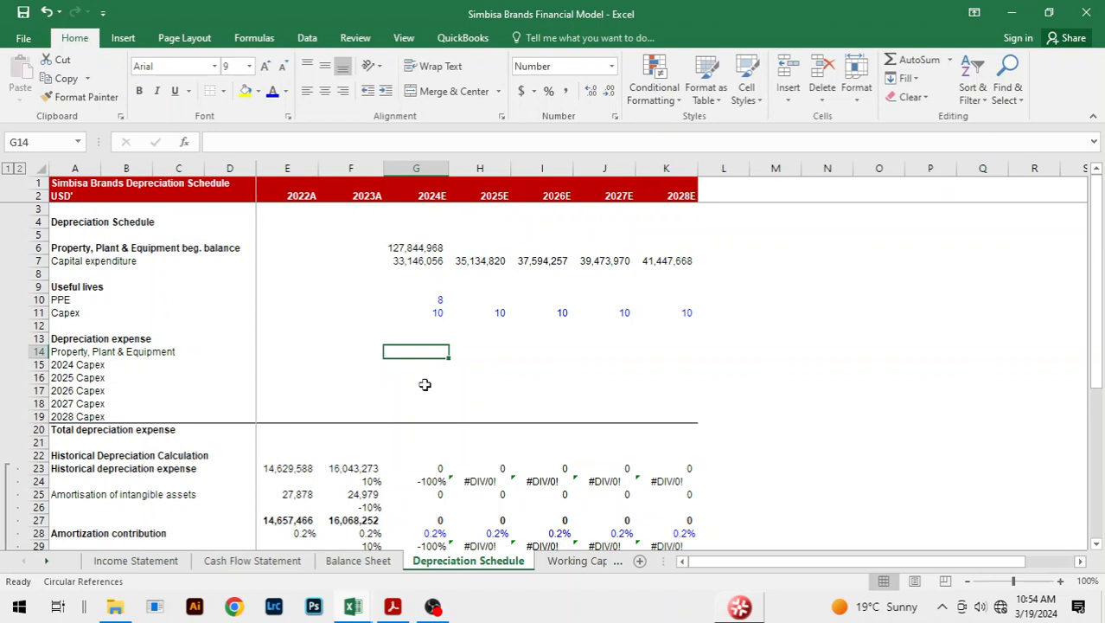
type("=")
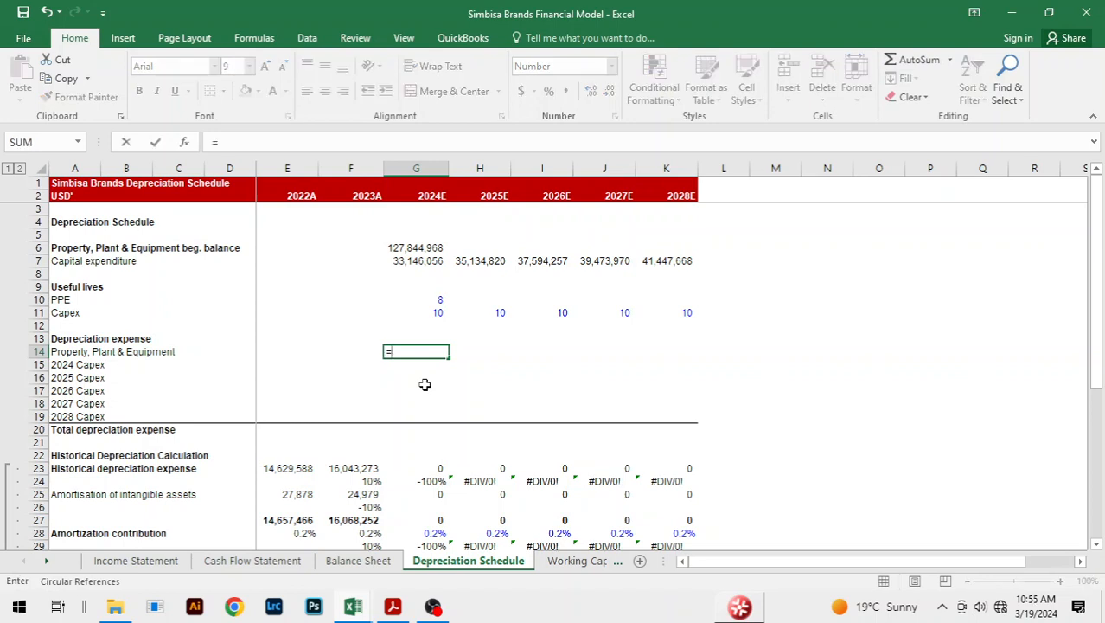
key("Up")
key("Up")
key("Up")
key("Up")
key("Up")
key("Up")
key("Up")
key("Up")
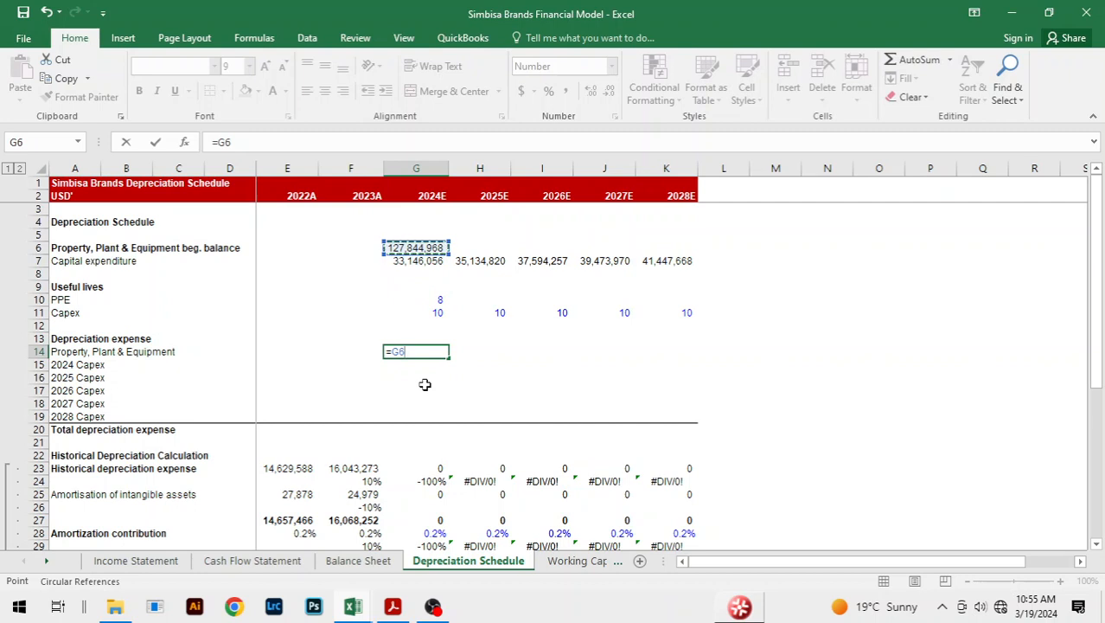
key("F4")
type("/")
key("Up")
key("Up")
key("Up")
key("Up")
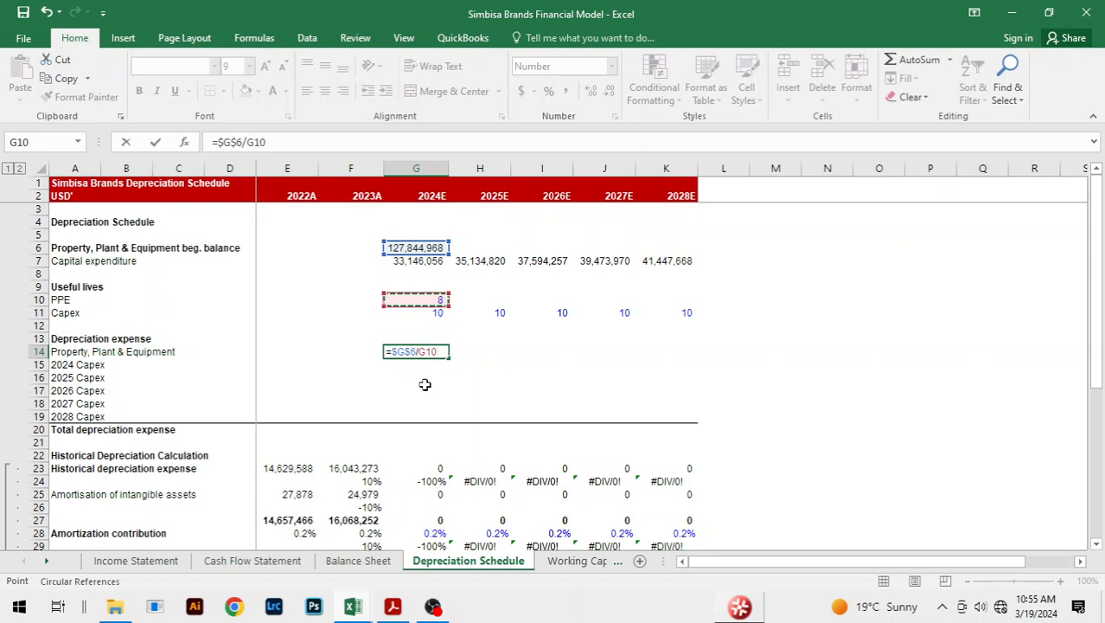
key("F4")
key("ctrl+Return")
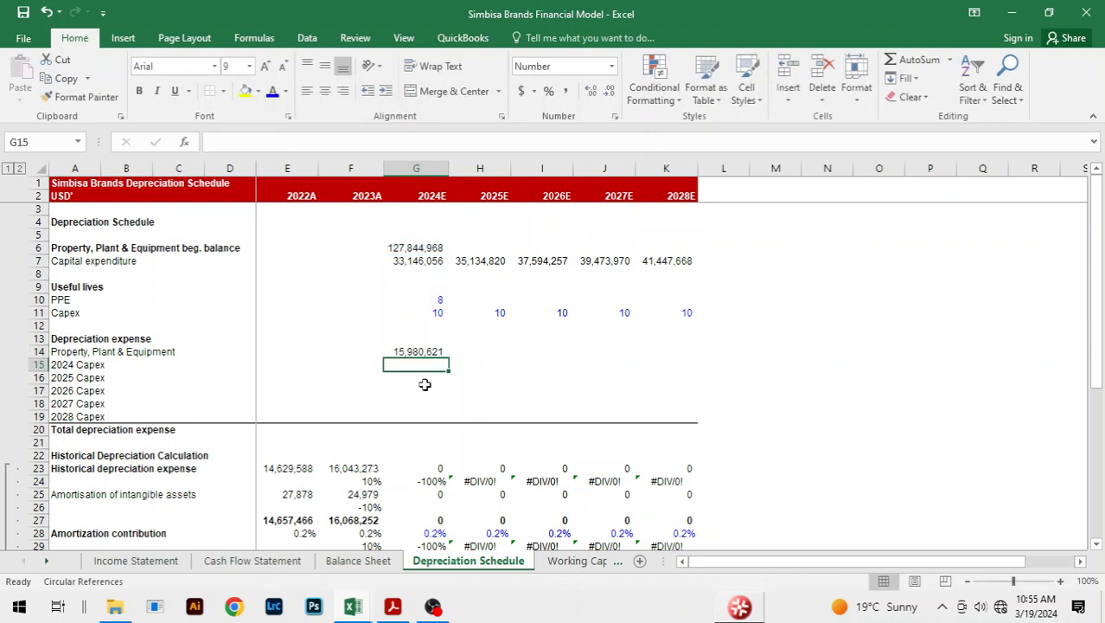
Fill the Property, Plant & Equipment depreciation formula from G14 across 2025E to 2028E, through K14.
key("shift+Right")
key("shift+Right")
key("shift+Right")
key("shift+Right")
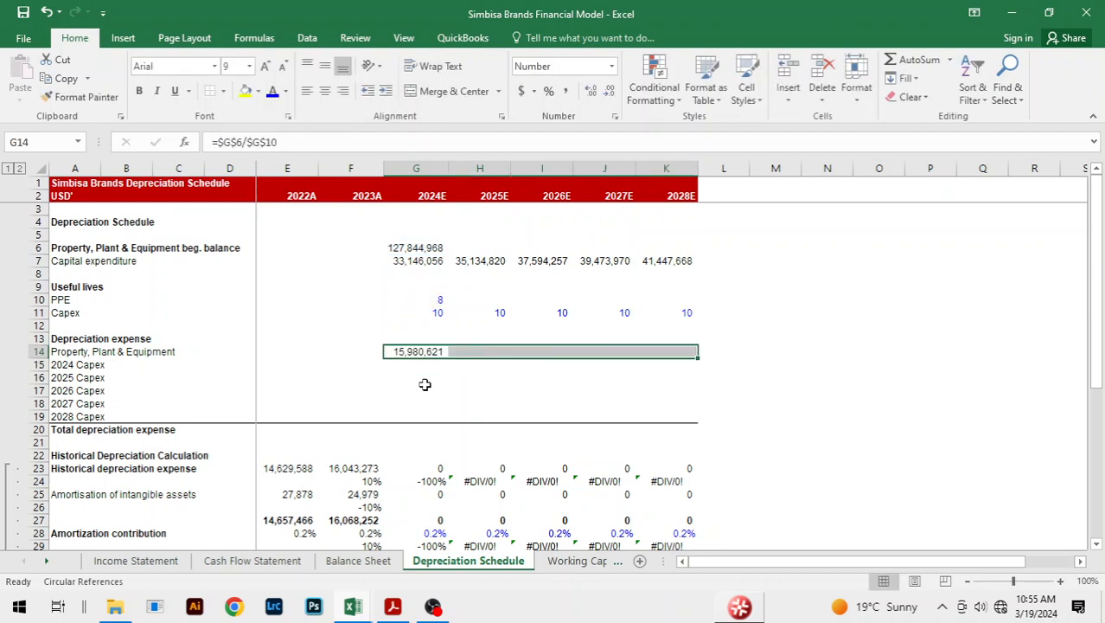
key("ctrl+r")
Calculate 2024E depreciation on the 2024 Capex in G15 with =$G$7/$G$11.
key("Down")
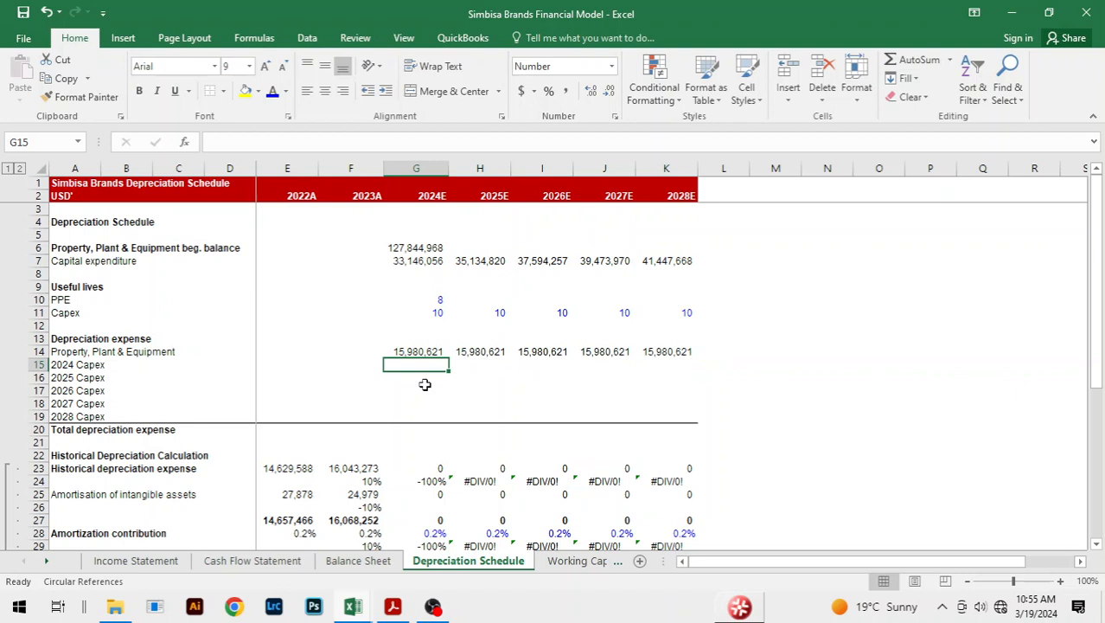
type("=")
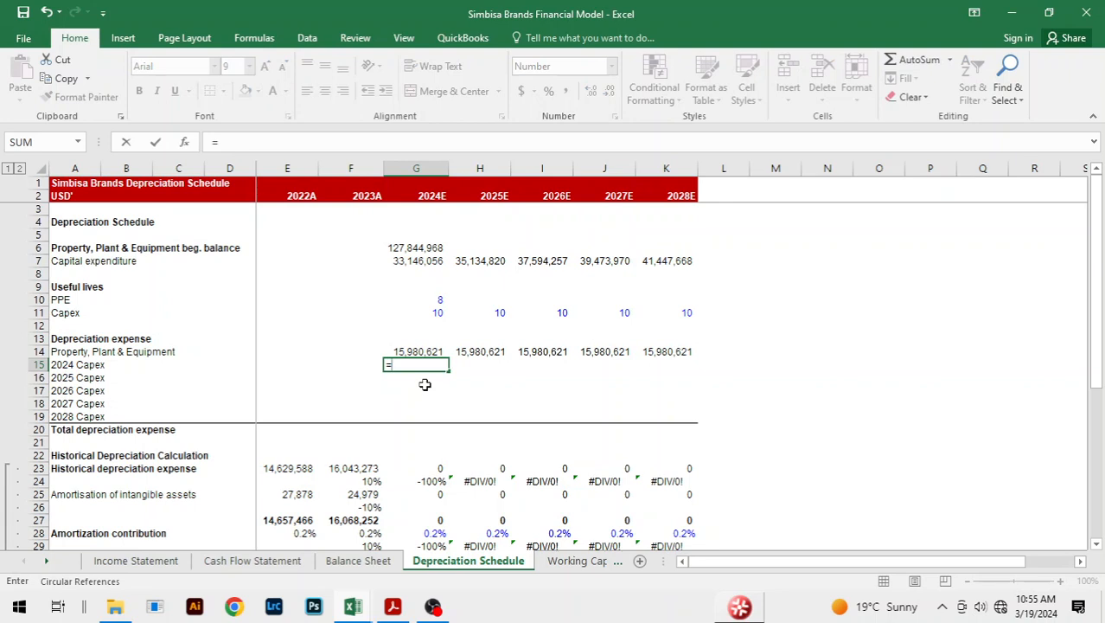
key("Up")
key("Up")
key("Up")
key("Up")
key("Up")
key("Up")
key("Up")
key("Up")
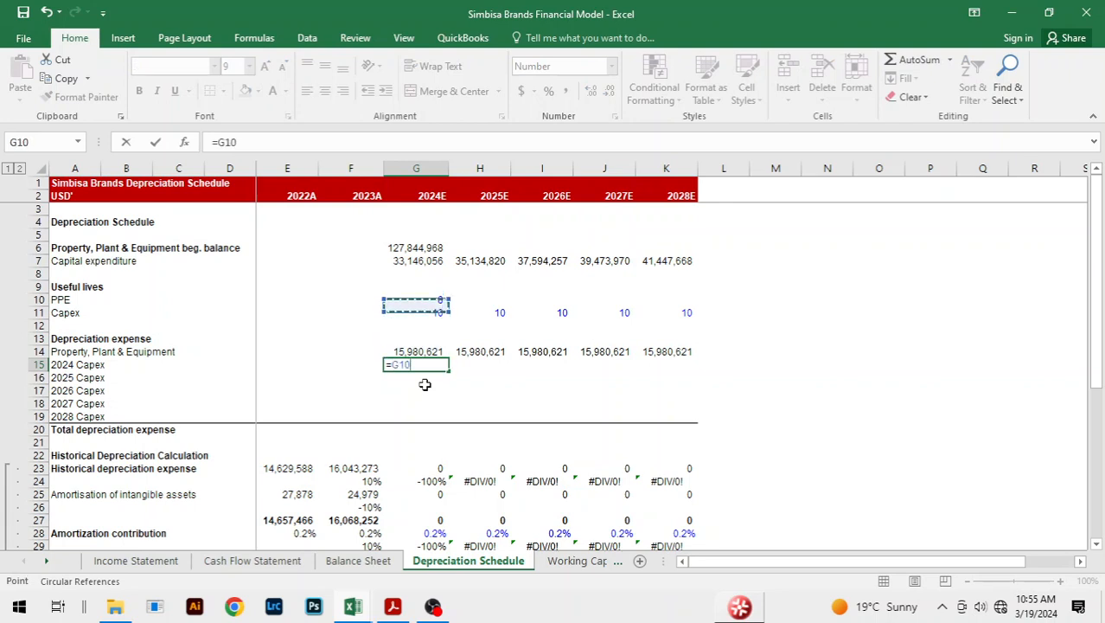
key("F4")
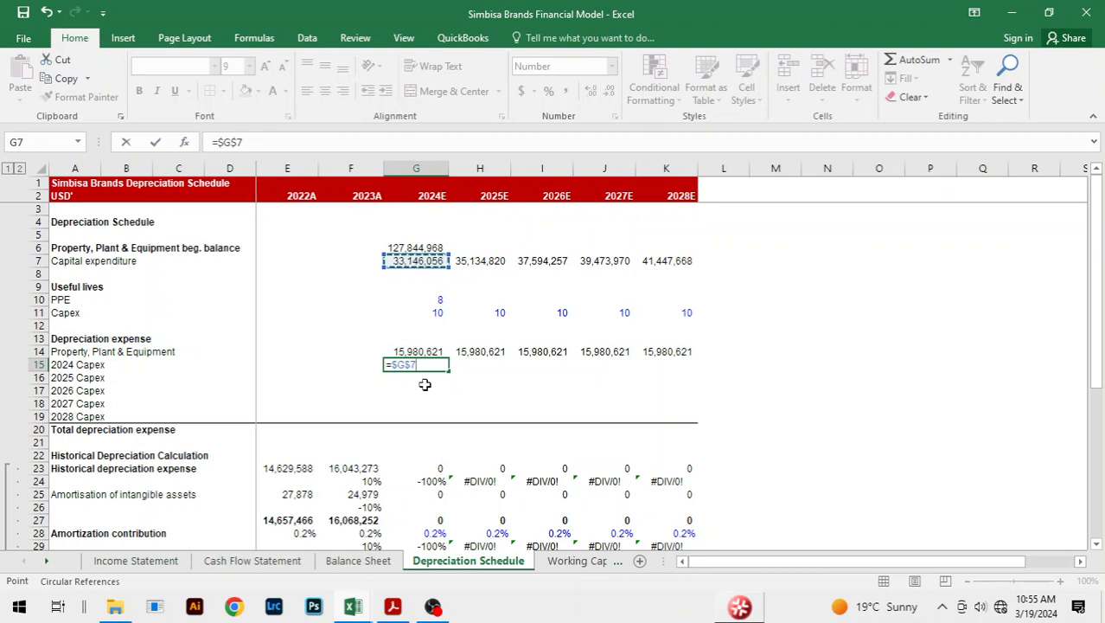
type("/")
key("Up")
key("Up")
key("Up")
key("Up")
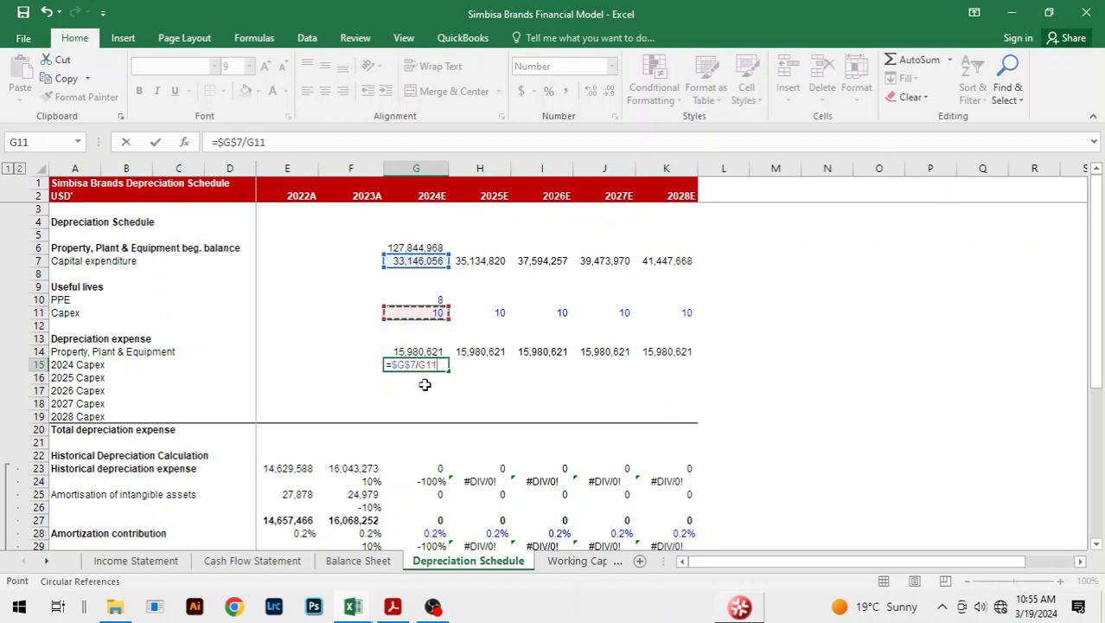
key("F4")
key("Return")
Fill the 2024 Capex depreciation formula from G15 across 2025E to 2028E, through K15.
key("Up")
key("shift+Right")
key("shift+Right")
key("shift+Right")
key("shift+Right")
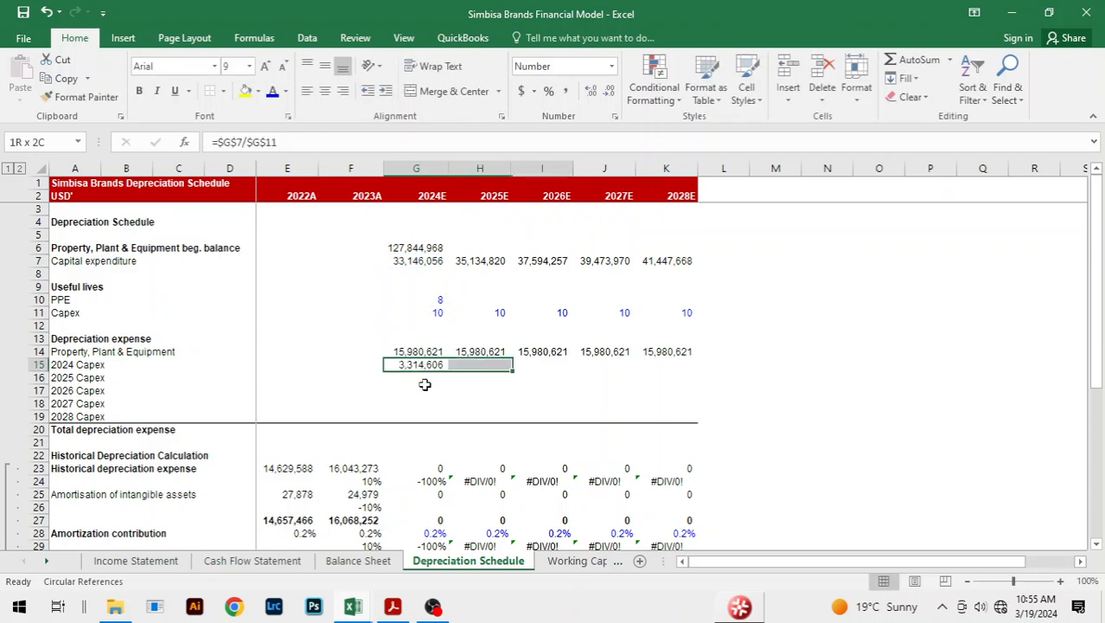
key("ctrl+r")
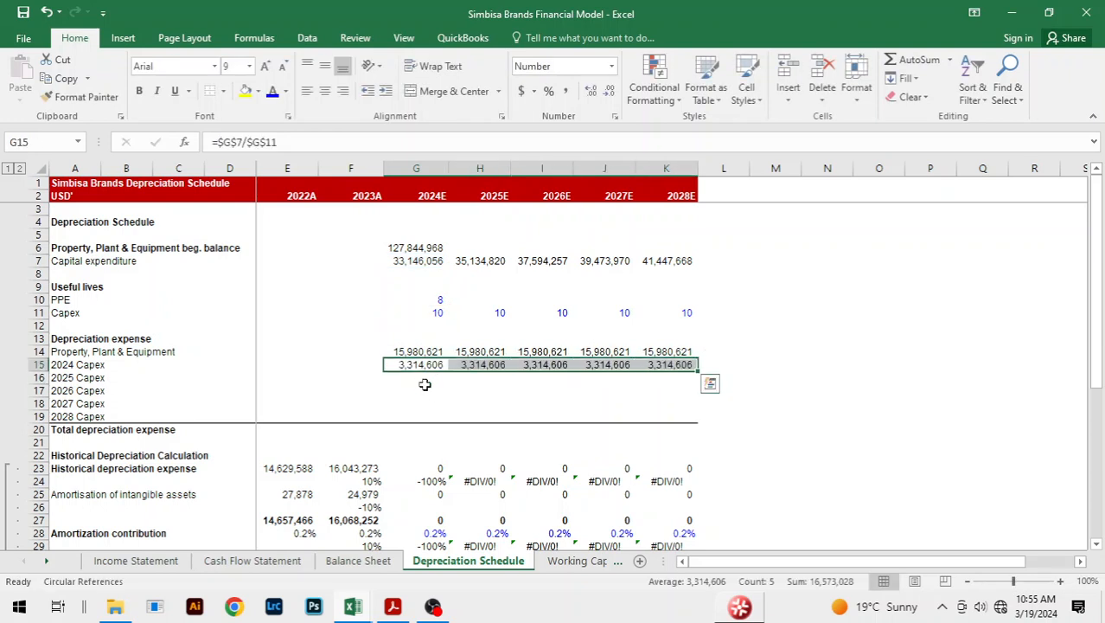
Calculate 2025E depreciation on the 2025 Capex in H16 with =$H$7/$H$11.
key("Down")
key("Right")
type("=")
key("Up")
key("Up")
key("Up")
key("Up")
key("Up")
key("Up")
key("Up")
key("Up")
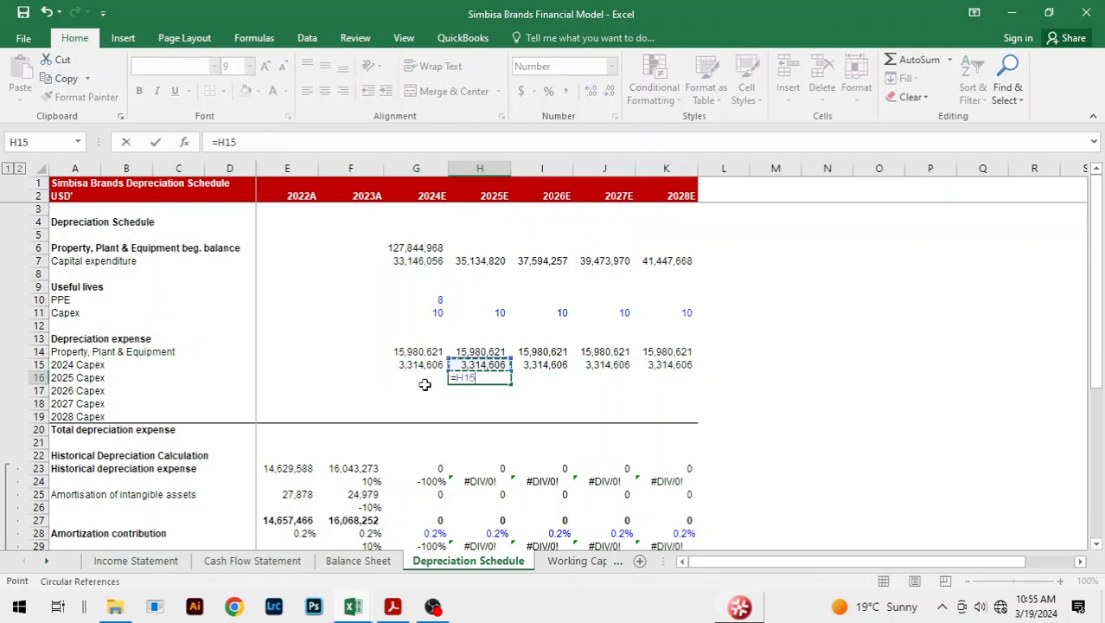
key("Up")
key("F4")
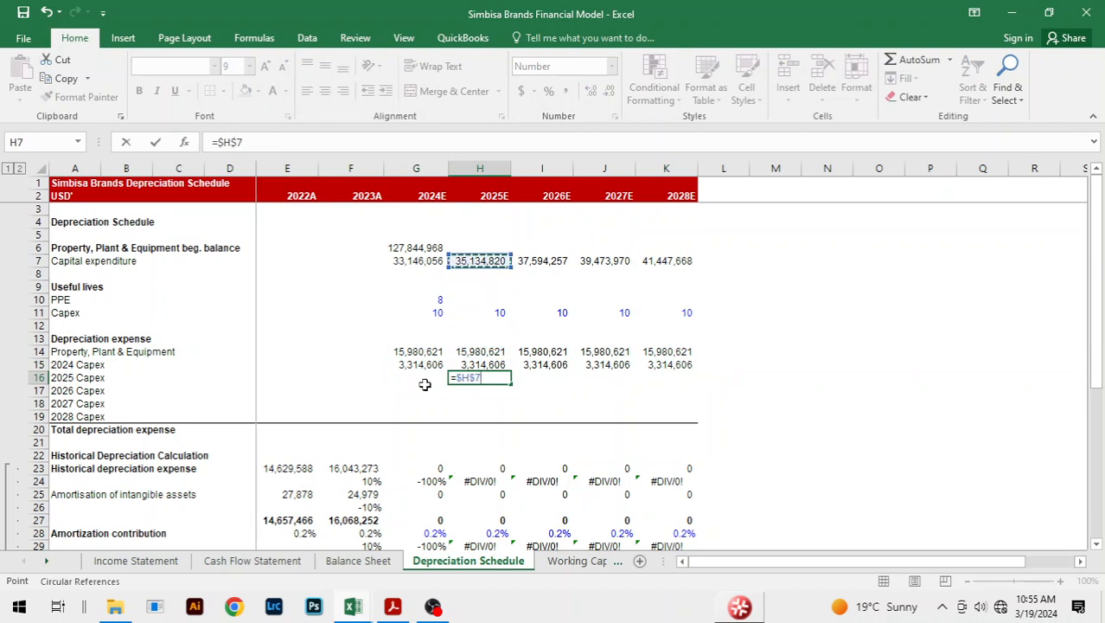
type("/")
key("Up")
key("Up")
key("Up")
key("Up")
key("Up")
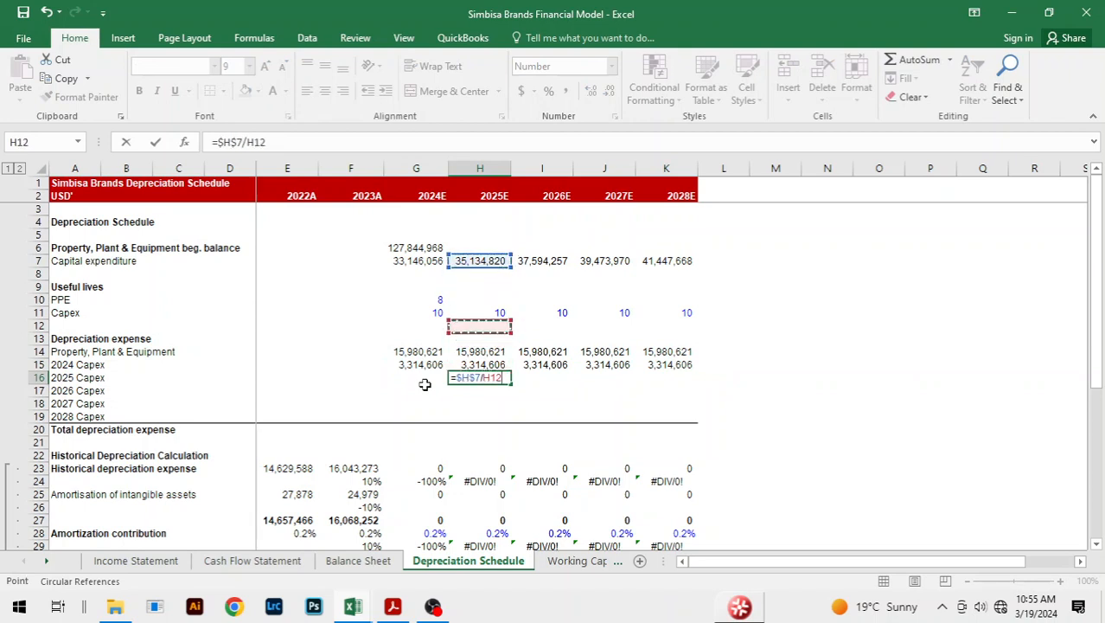
key("F4")
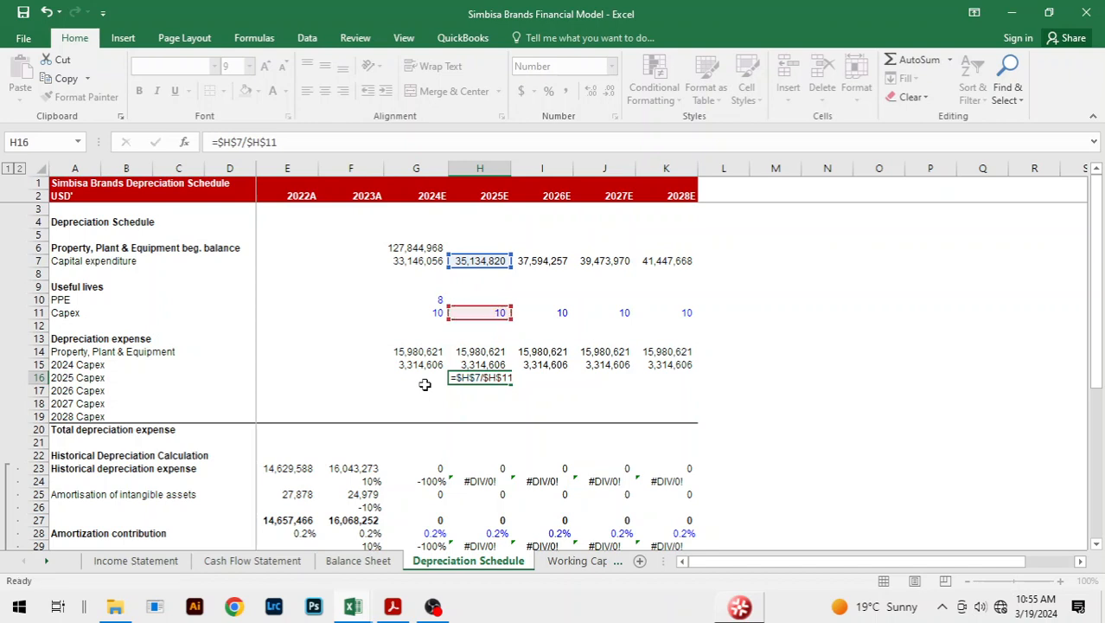
key("Return")
Fill the 2025 Capex depreciation formula from H16 across 2026E to 2028E, through K16.
key("Up")
key("shift+Right")
key("shift+Right")
key("shift+Right")
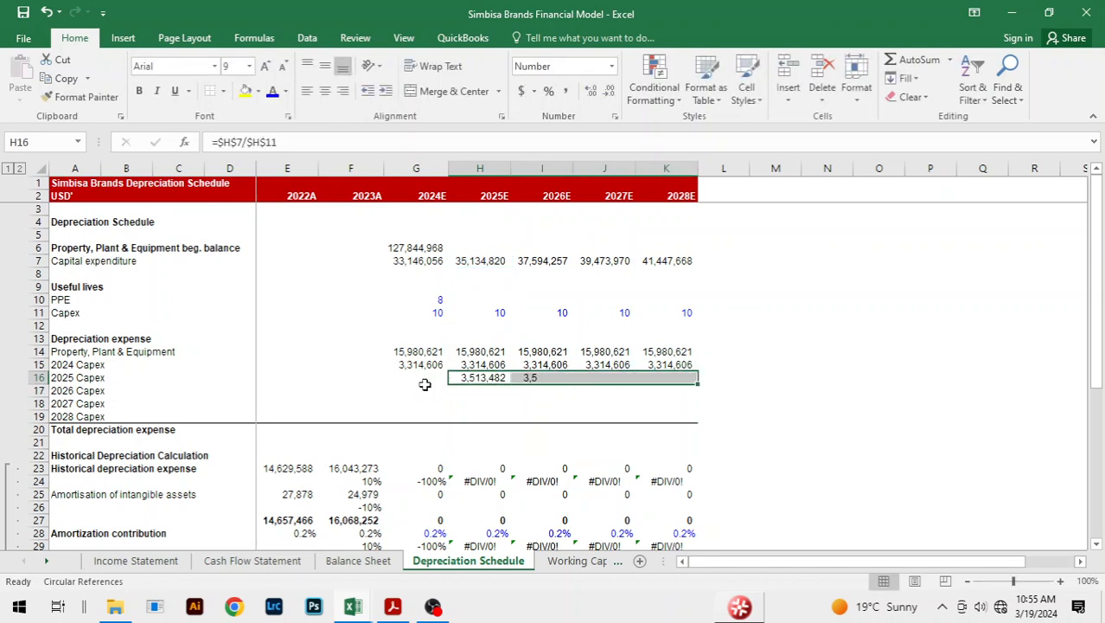
Calculate 2026E depreciation on the 2026 Capex in I17 with =$I$7/$I$11.
key("Down")
key("Right")
type("=")
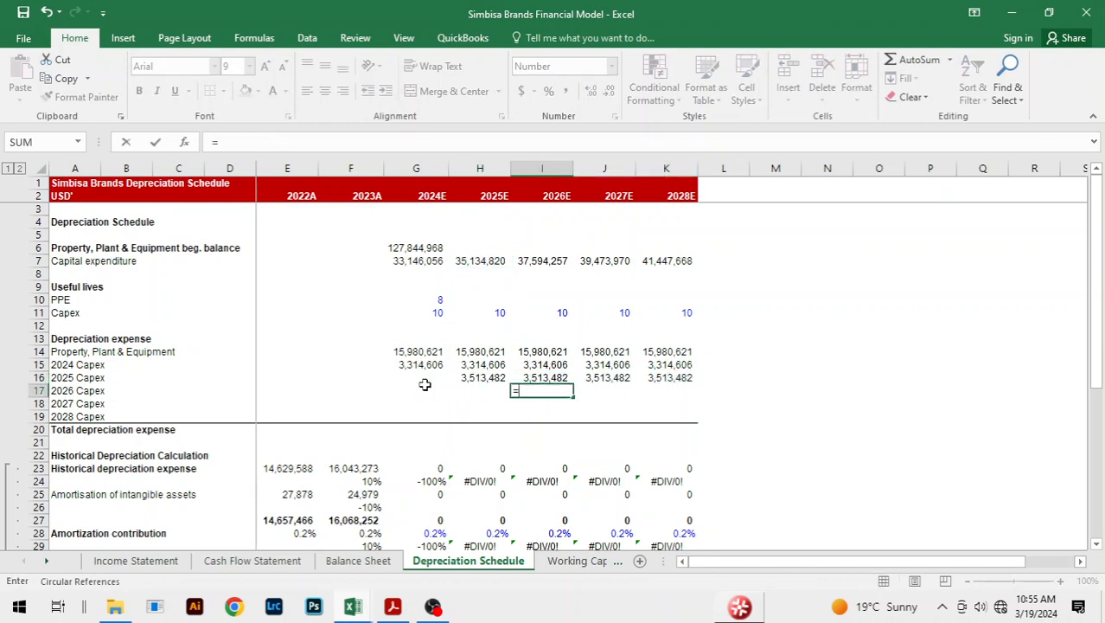
key("Up")
key("Up")
key("Up")
key("Up")
key("Up")
key("Up")
key("Up")
key("Up")
key("Up")
key("Up")
key("Up")
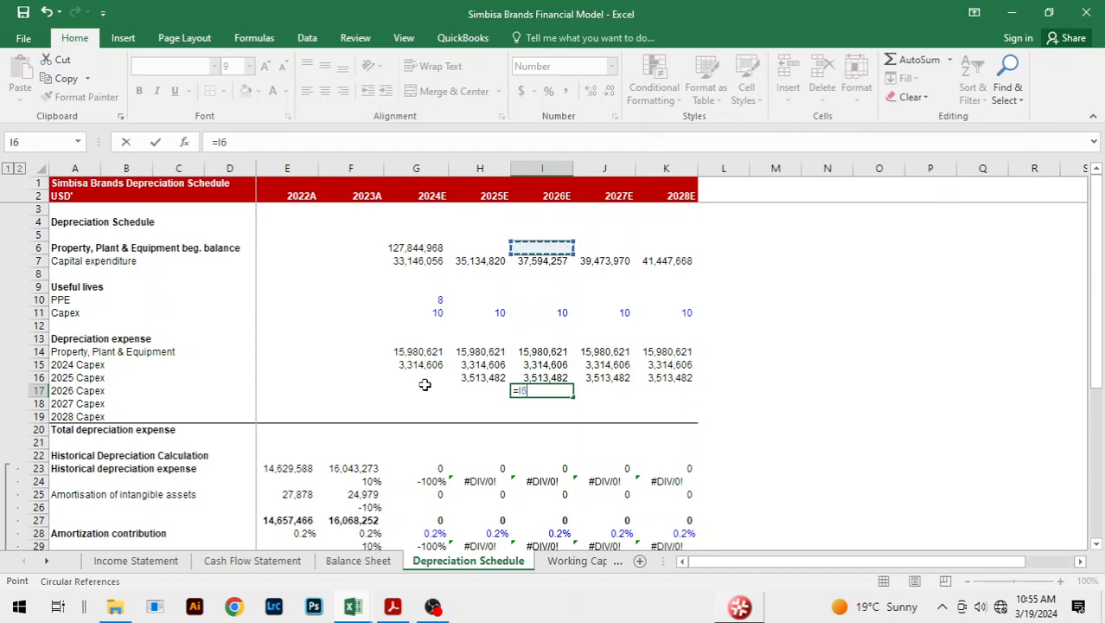
key("Down")
key("F4")
type("/")
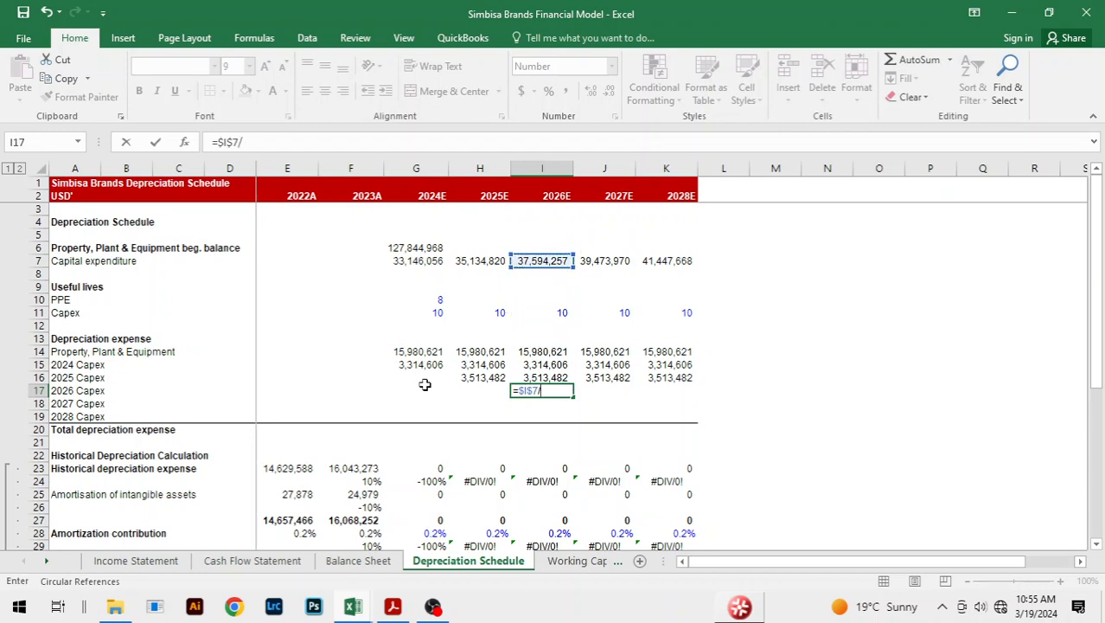
key("Up")
key("Up")
key("Up")
key("Up")
key("Up")
key("Up")
key("F4")
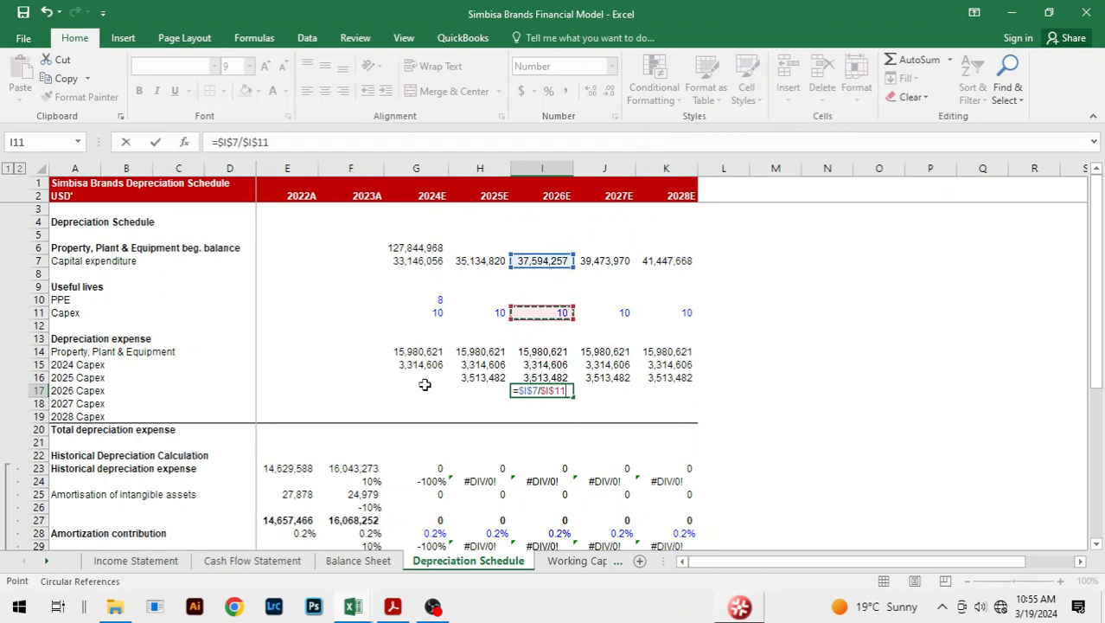
key("ctrl+Return")
Fill the 2026 Capex depreciation formula from I17 across 2027E and 2028E, through K17.
key("shift+Right")
key("shift+Right")
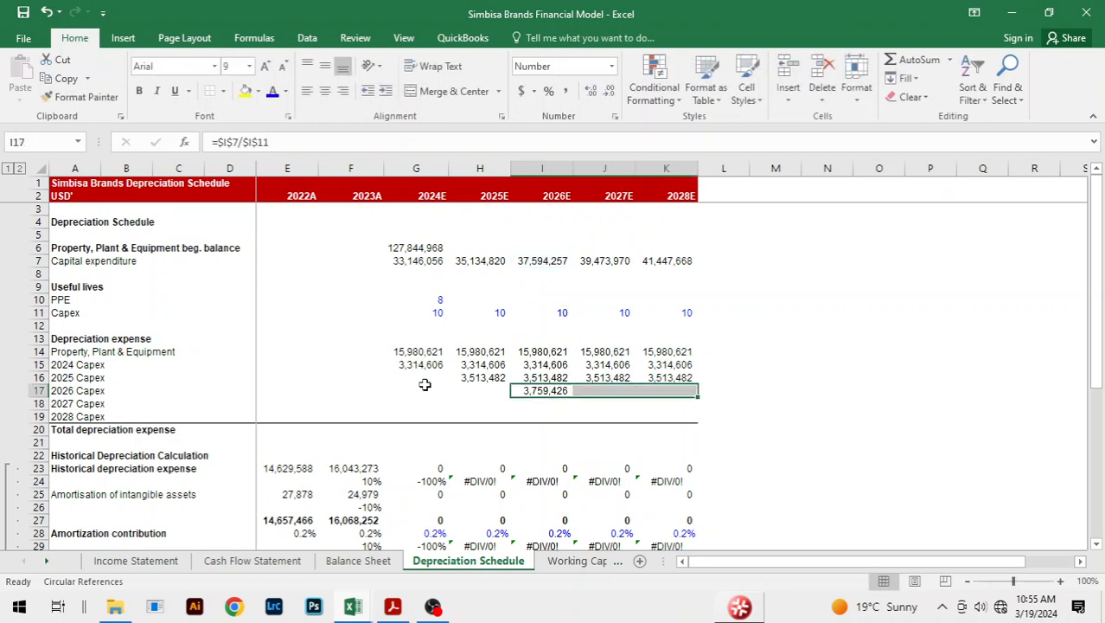
key("ctrl+r")
Calculate 2027E depreciation on the 2027 Capex in J18 with =$J$7/$J$11.
key("Down")
key("Right")
type("=")
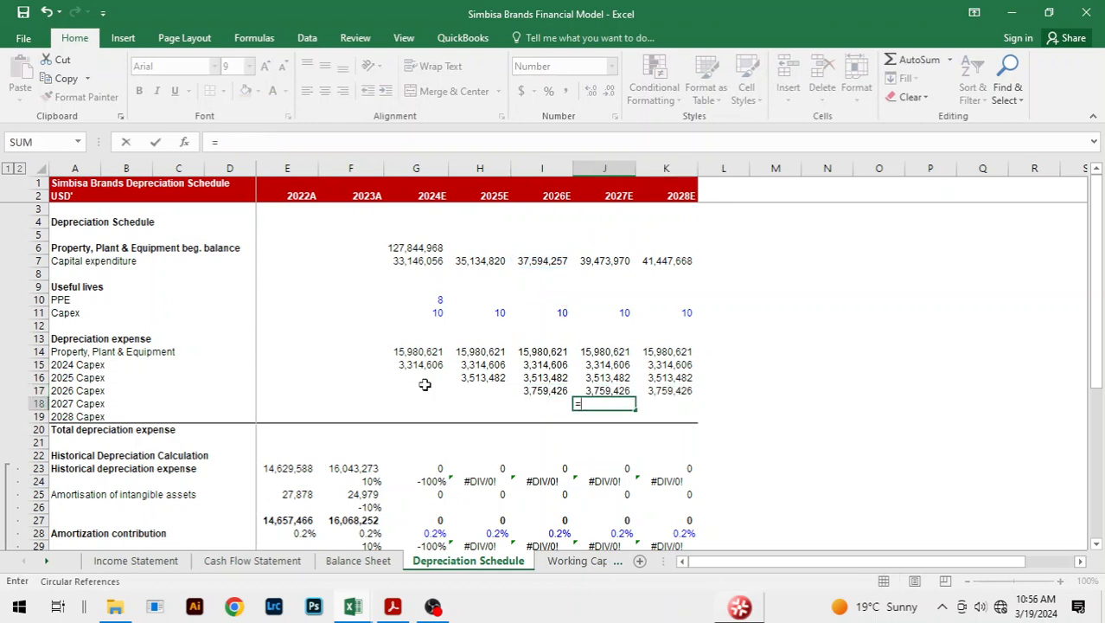
key("Up")
key("Up")
key("Up")
key("Up")
key("Up")
key("Up")
key("Up")
key("Up")
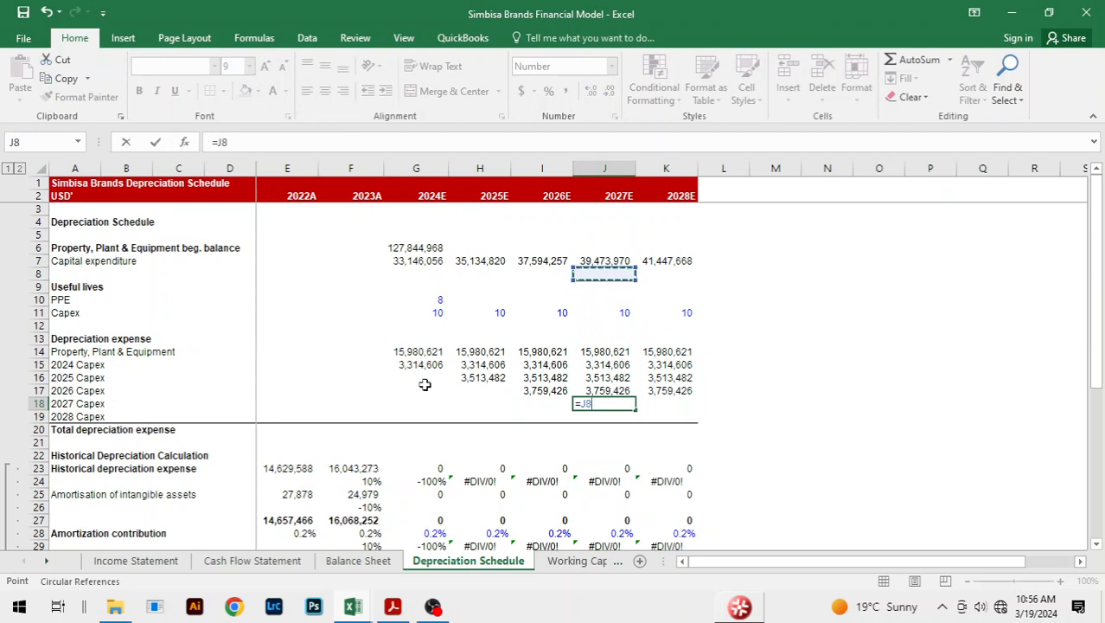
key("F4")
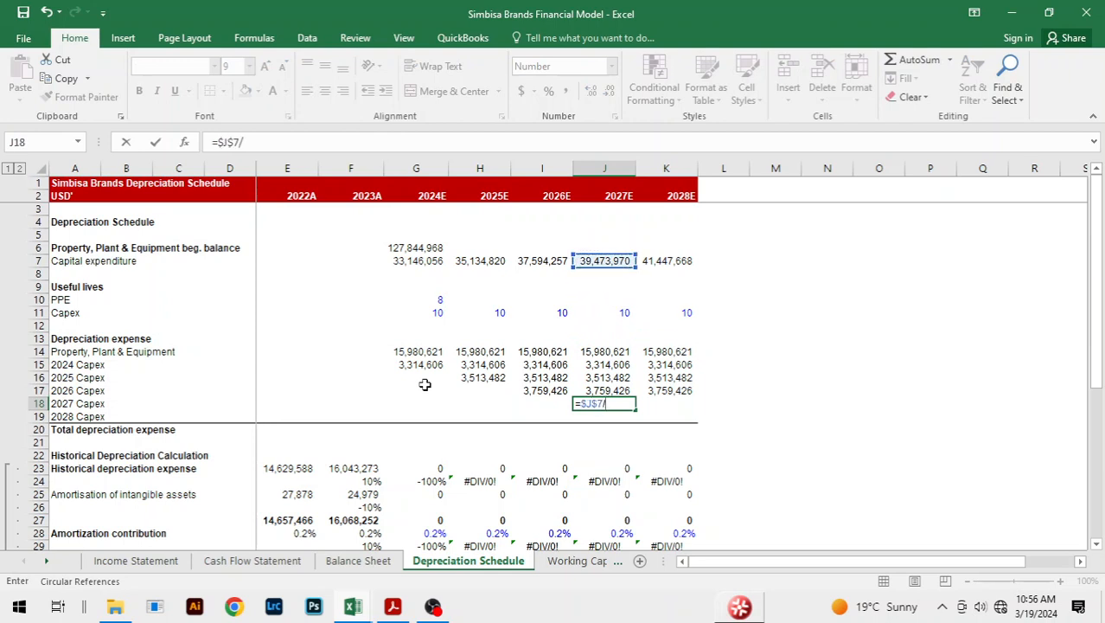
type("/")
key("Up")
key("Up")
key("Up")
key("Up")
key("Up")
key("Up")
key("Up")
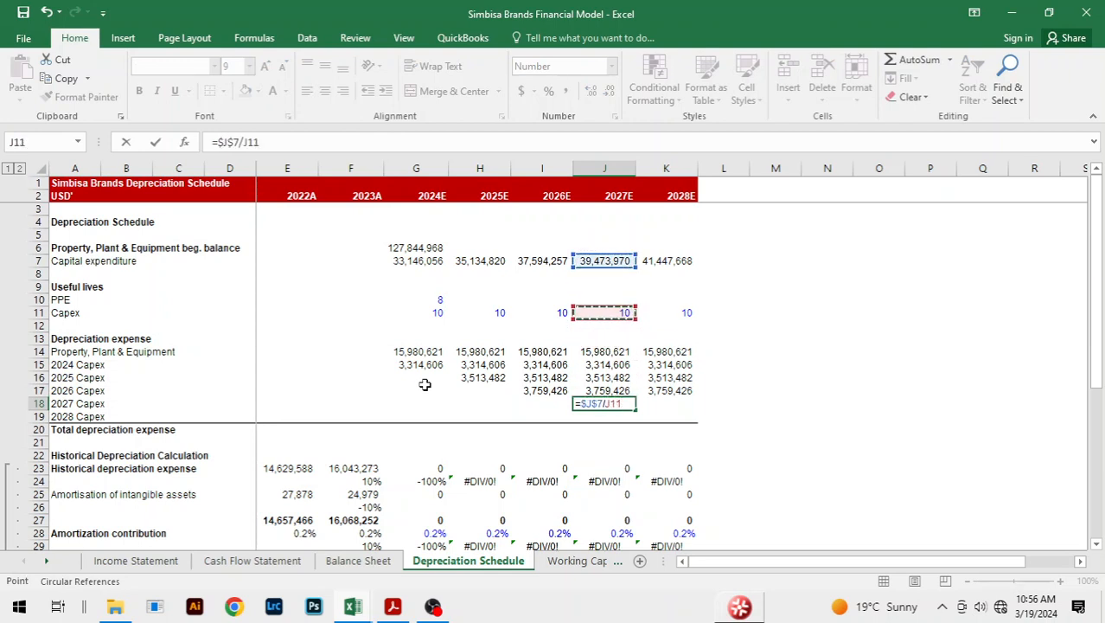
key("F4")
key("Return")
Fill the 2027 Capex depreciation formula from J18 into 2028E in K18.
key("Up")
key("shift+Right")
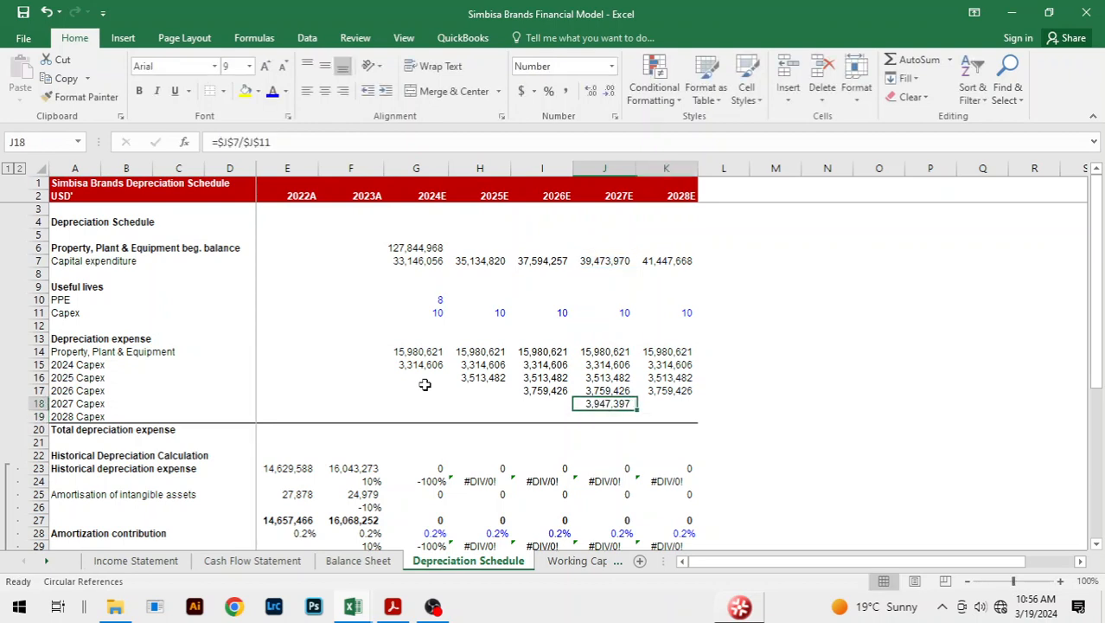
key("ctrl+r")
Calculate 2028E depreciation on the 2028 Capex in K19 with =$K$7/$K$11.
key("Down")
key("Right")
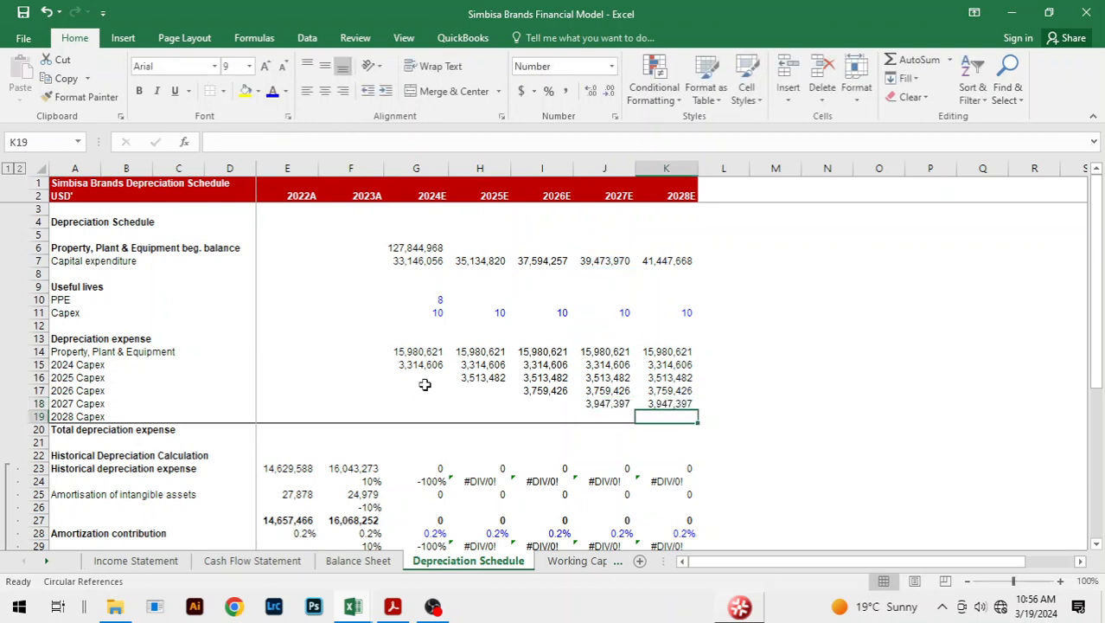
type("=")
key("Up")
key("Up")
key("Up")
key("Up")
key("Up")
key("Up")
key("Up")
key("Up")
key("Up")
key("Up")
key("Up")
key("Up")
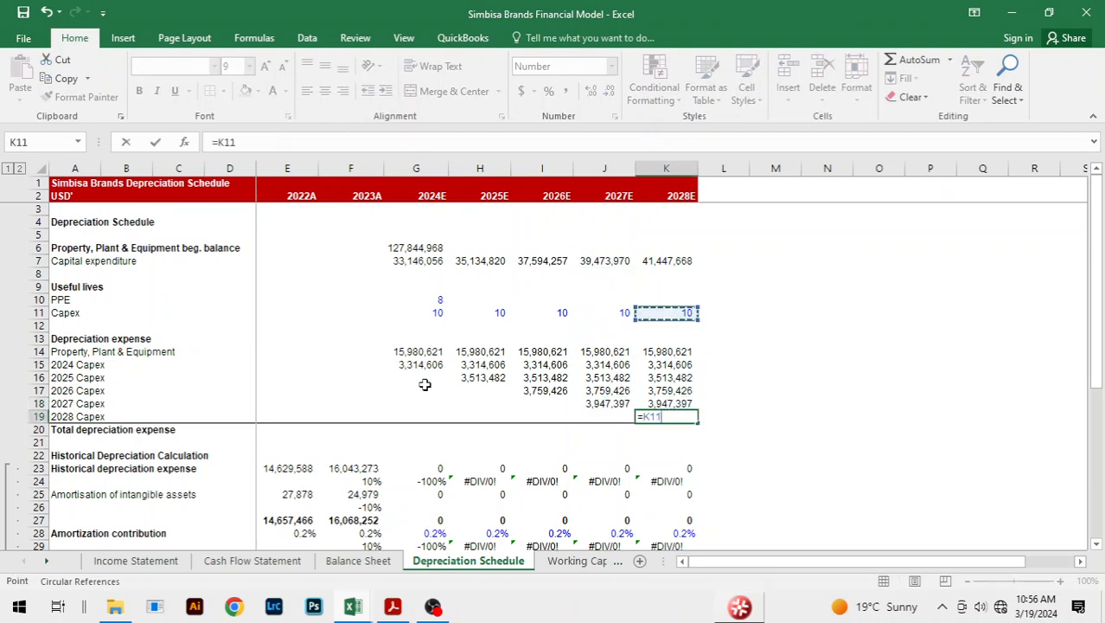
key("F4")
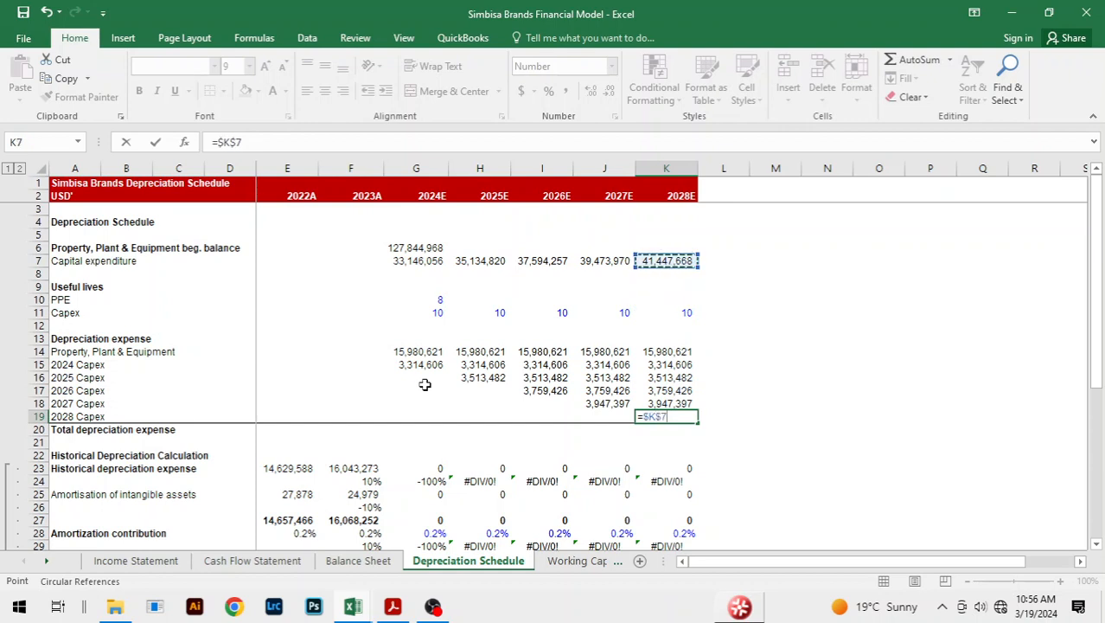
type("/")
key("Up")
key("Up")
key("Up")
key("Up")
key("Up")
key("Up")
key("Up")
key("Up")
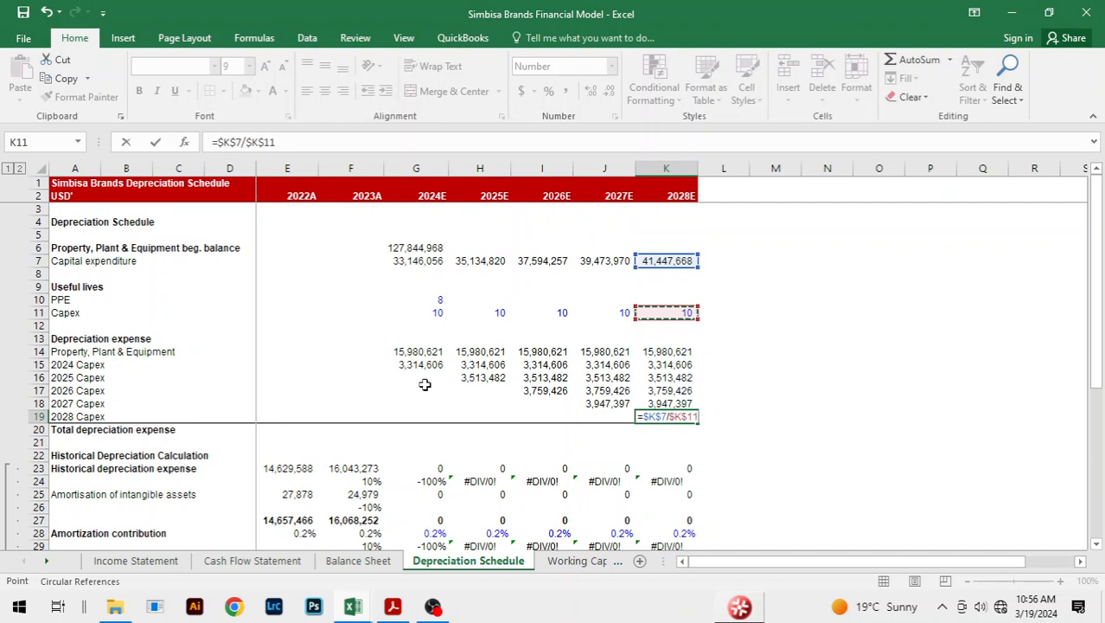
key("Return")
Calculate 2024E total depreciation expense in G20 with =SUM(G14:G19).
key("Left")
key("Left")
key("Left")
key("Left")
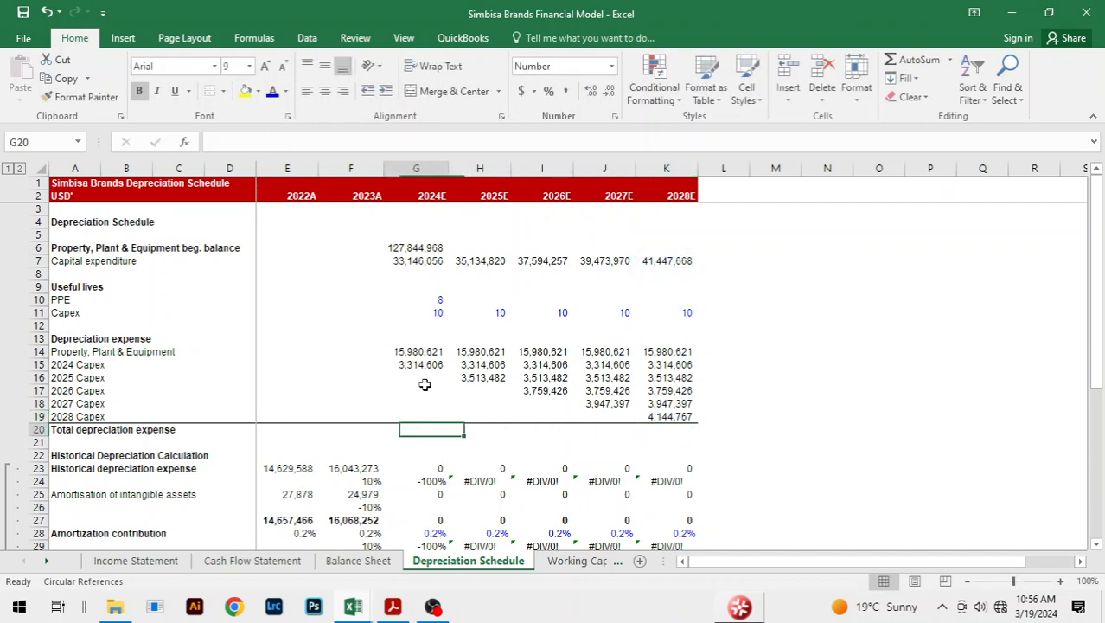
type("=sum(")
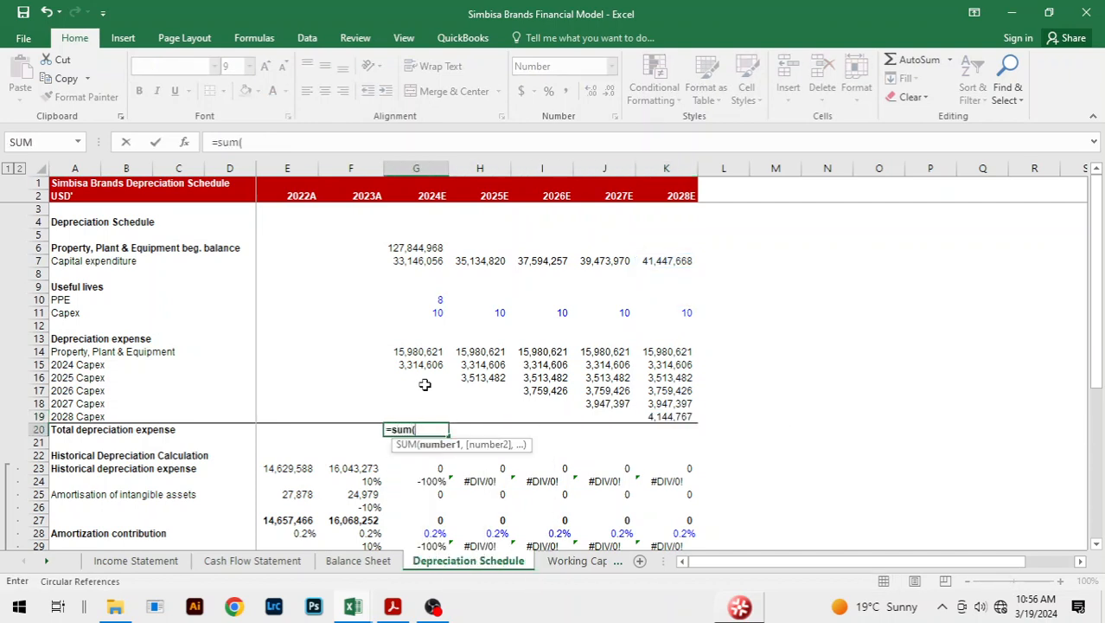
key("Up")
key("shift+Up")
key("shift+Up")
key("shift+Up")
key("shift+Up")
key("shift+Up")
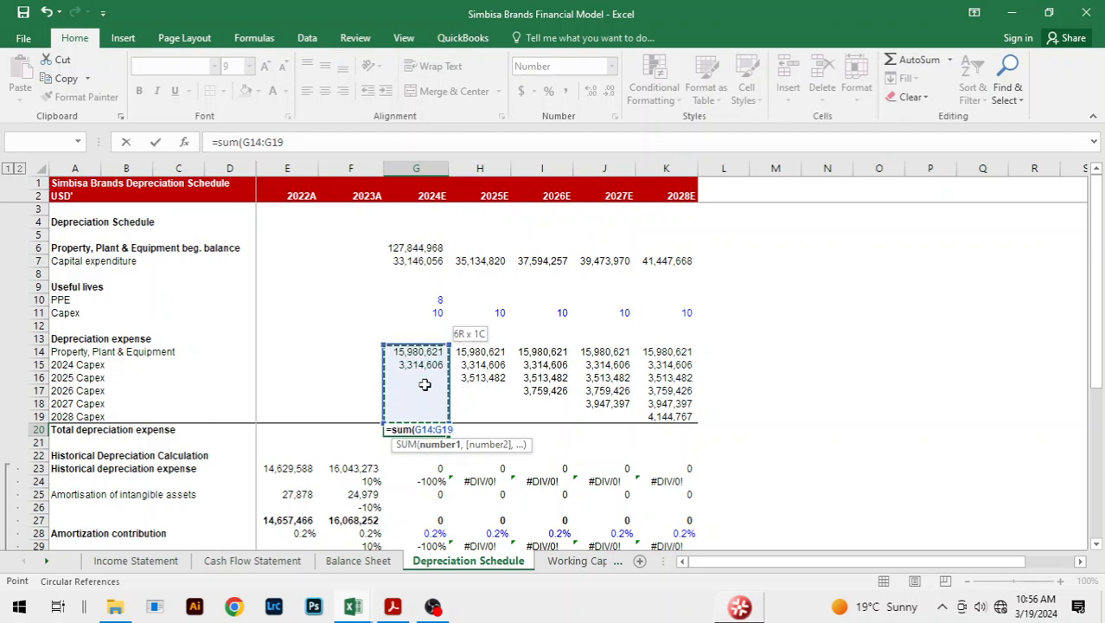
key("Return")
Fill the total depreciation expense formula from G20 across 2025E to 2028E, through K20.
key("Up")
key("shift+Right")
key("shift+Right")
key("shift+Right")
key("shift+Right")
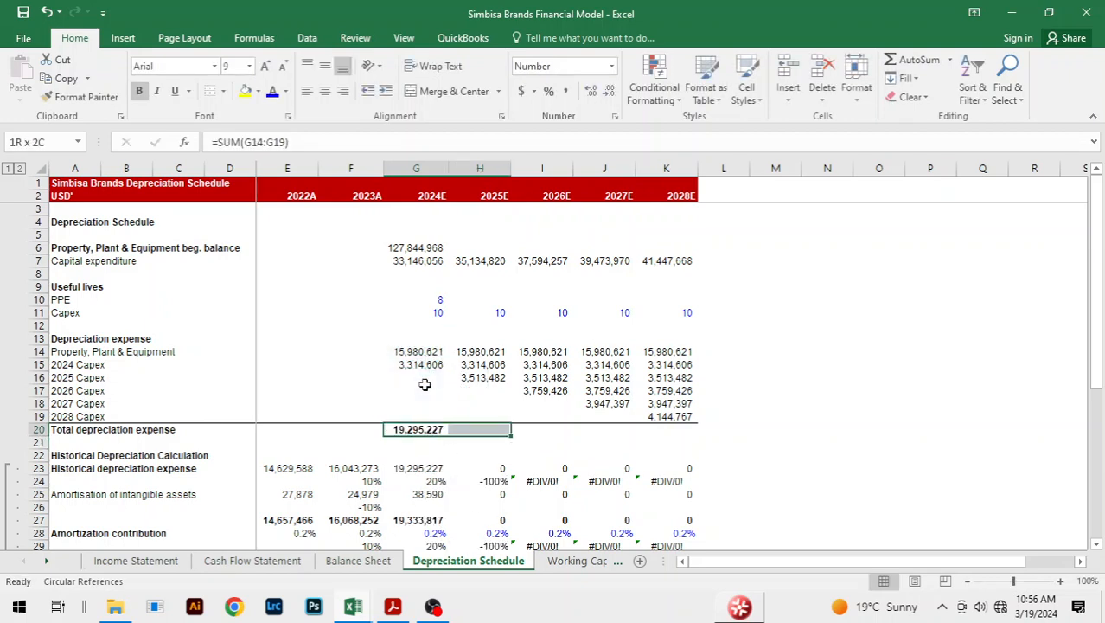
key("ctrl+r")
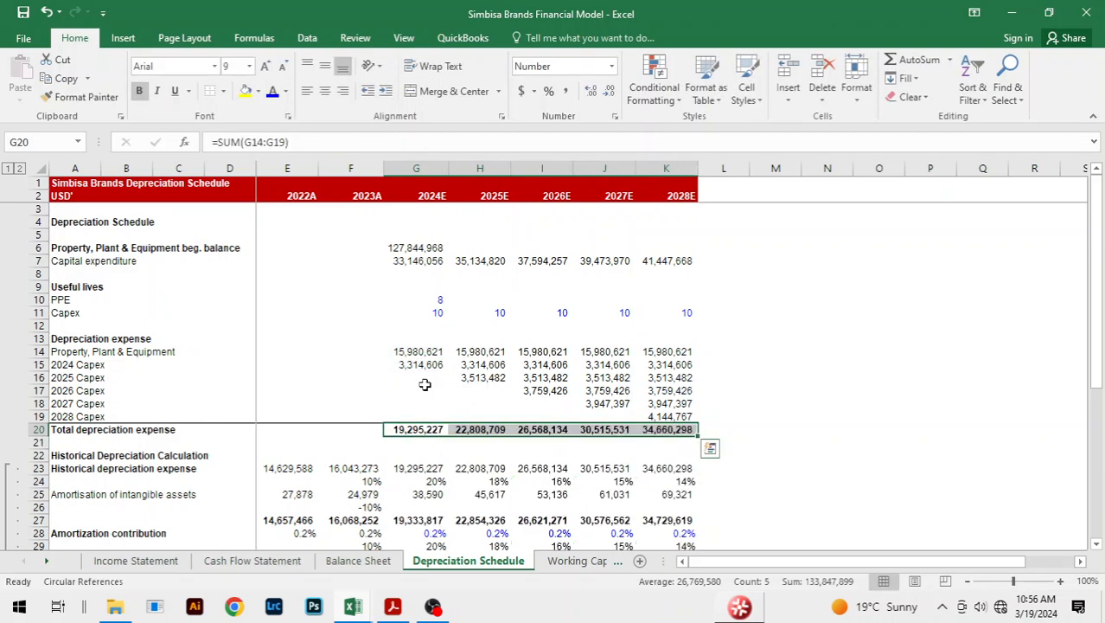
Examine the total depreciation expense row and the year-on-year growth rates of the historical depreciation expense in row 24.
left_click(743, 380)
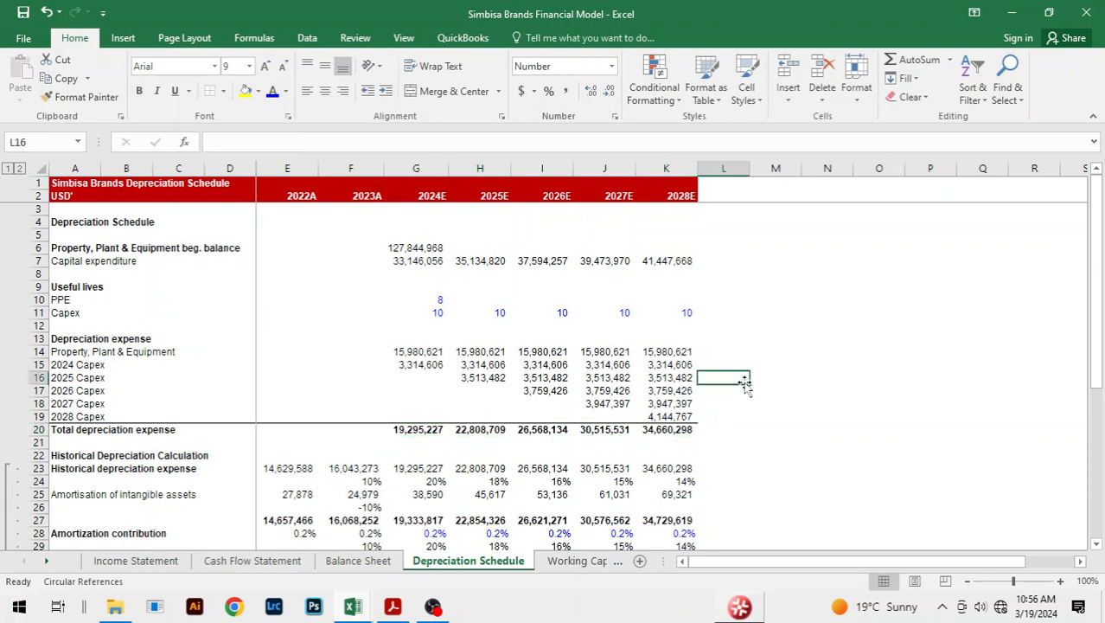
left_click(743, 335)
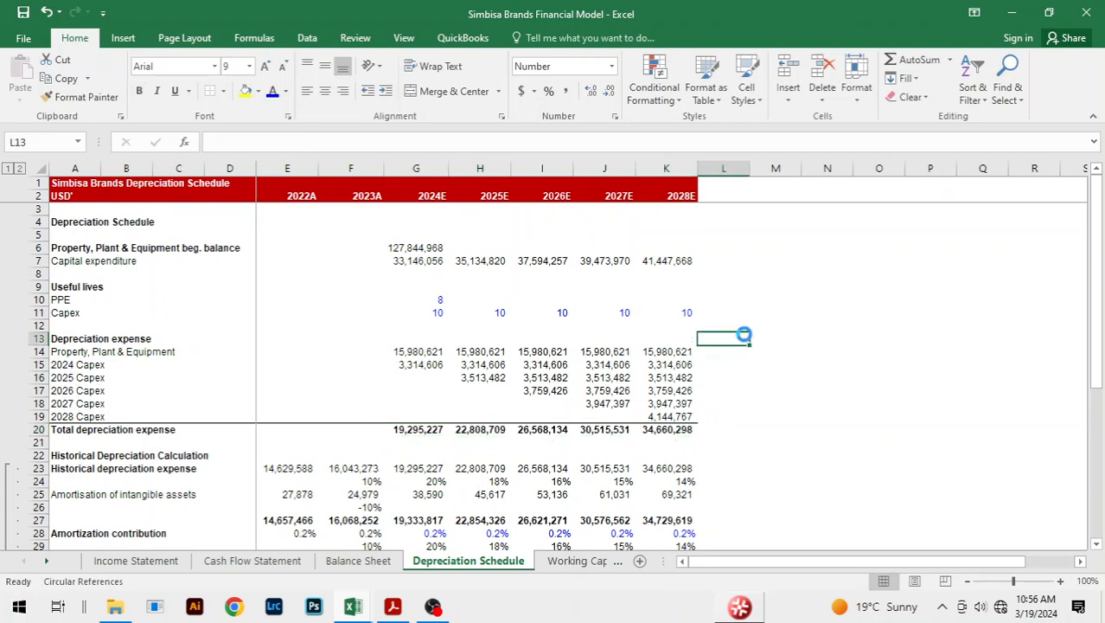
left_click(768, 443)
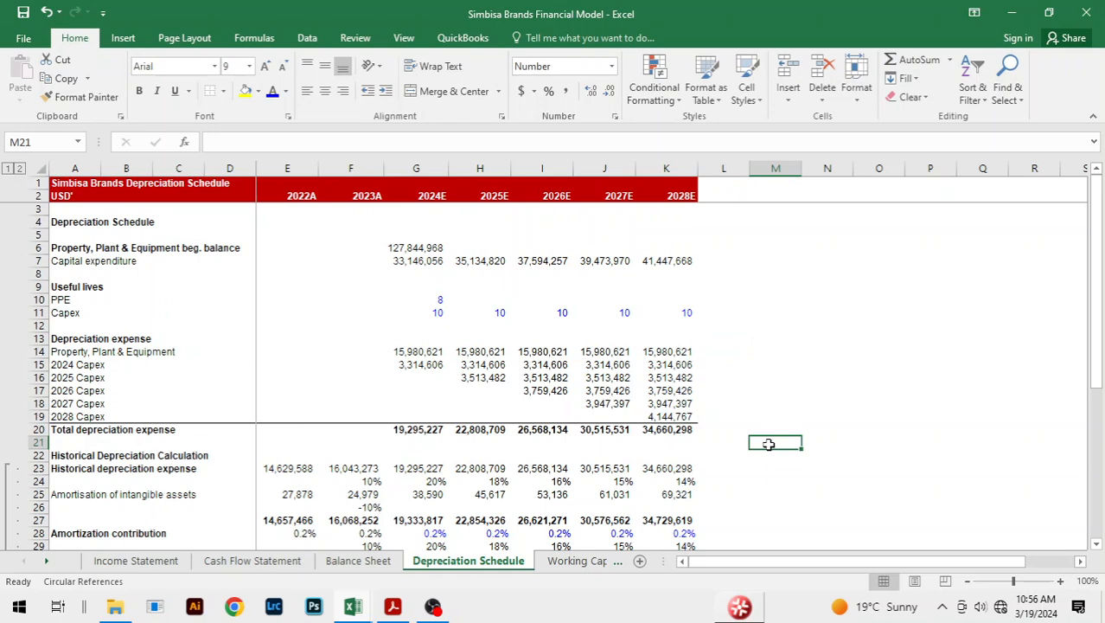
left_click(738, 375)
scroll(738, 374, "down", 2)
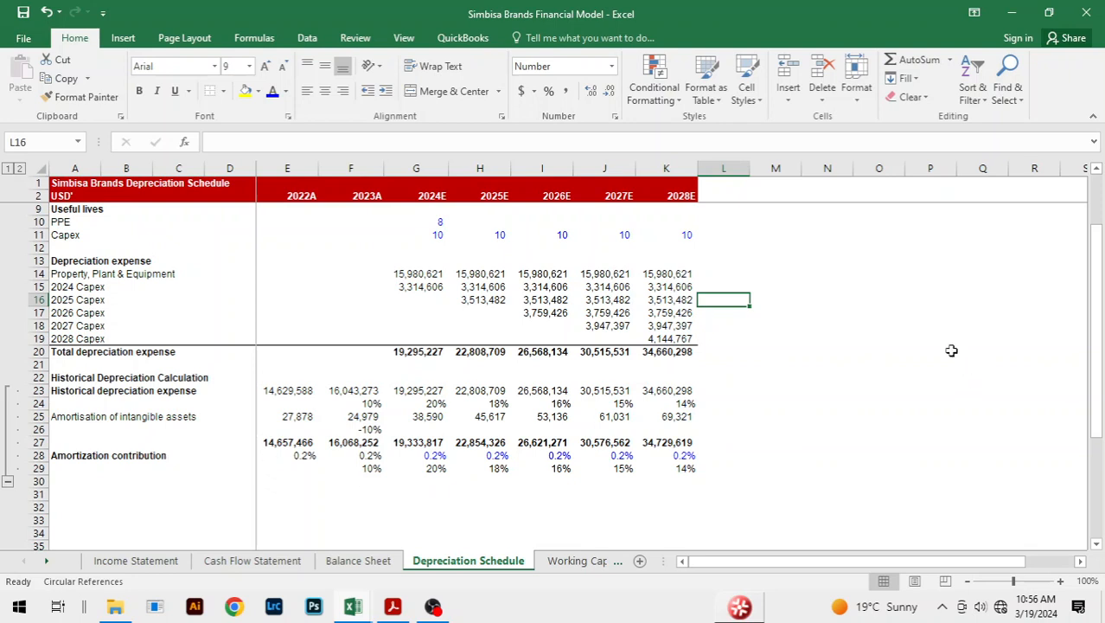
left_click(878, 339)
left_click(554, 364)
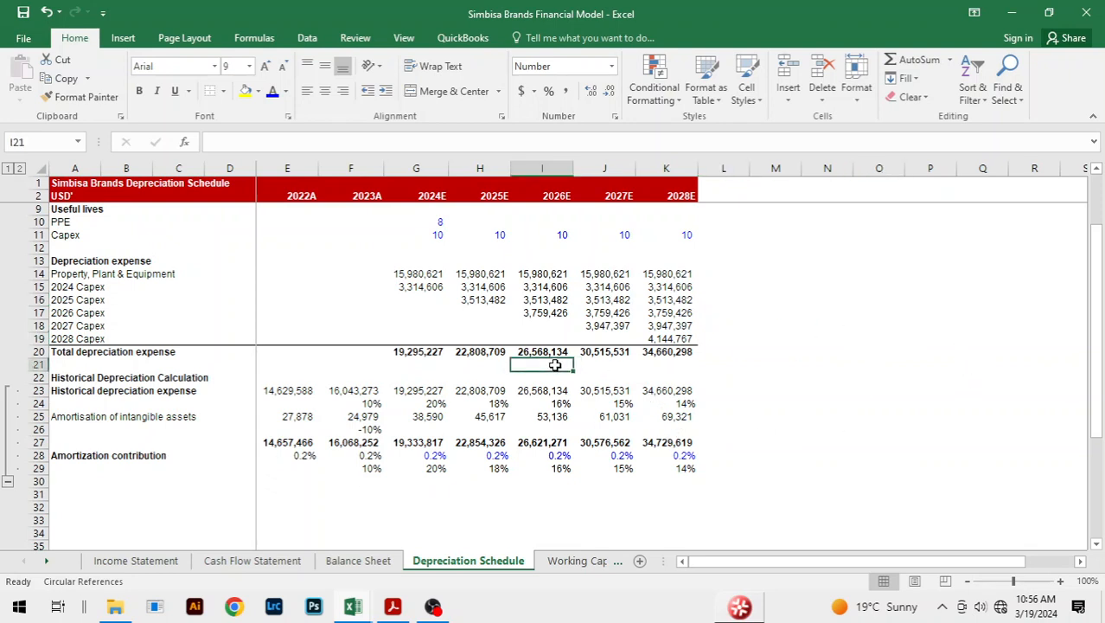
left_click(416, 365)
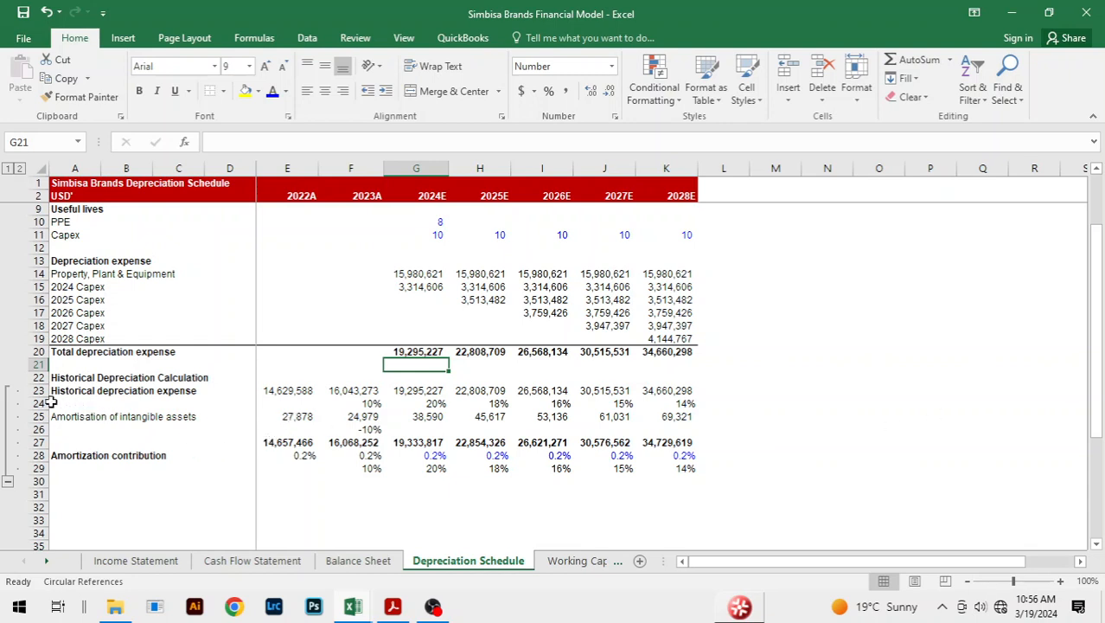
left_click_drag(55, 403, 685, 401)
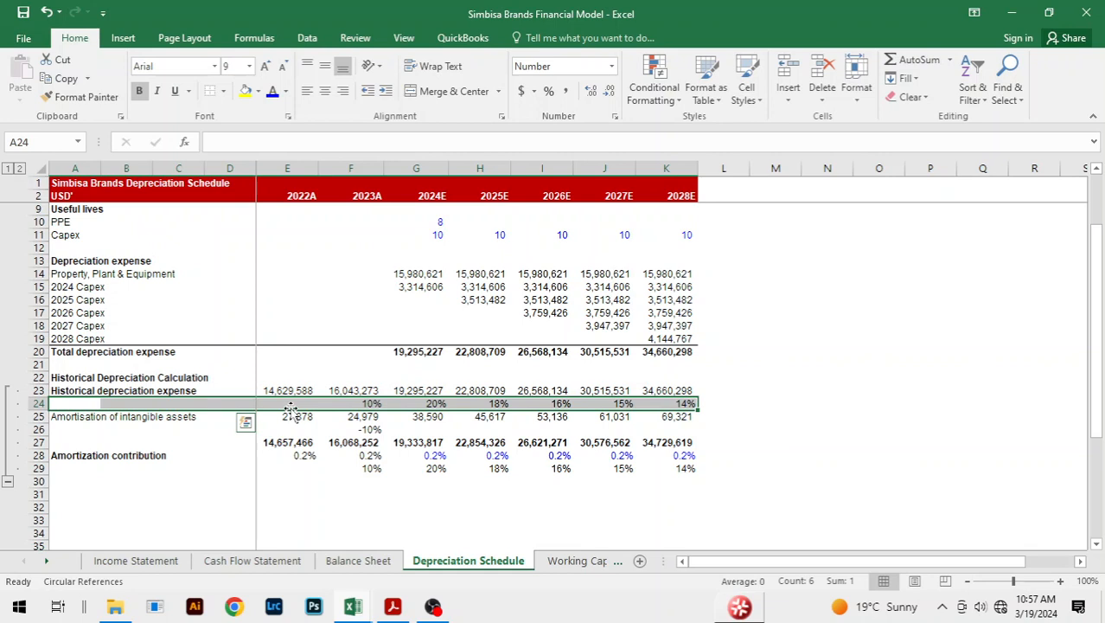
left_click(890, 393)
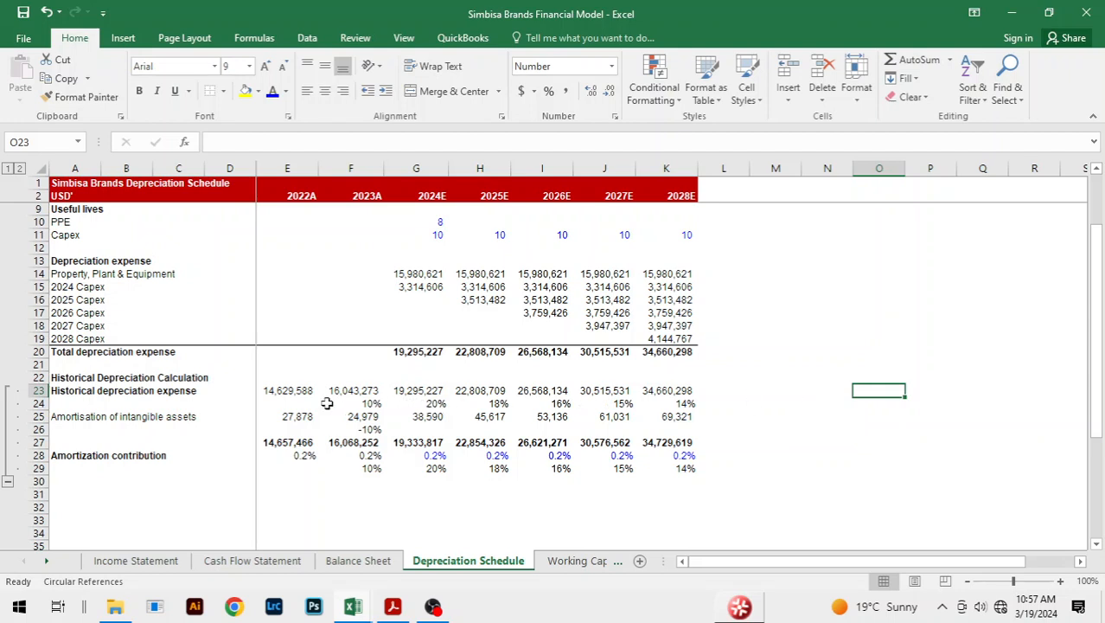
left_click(371, 404)
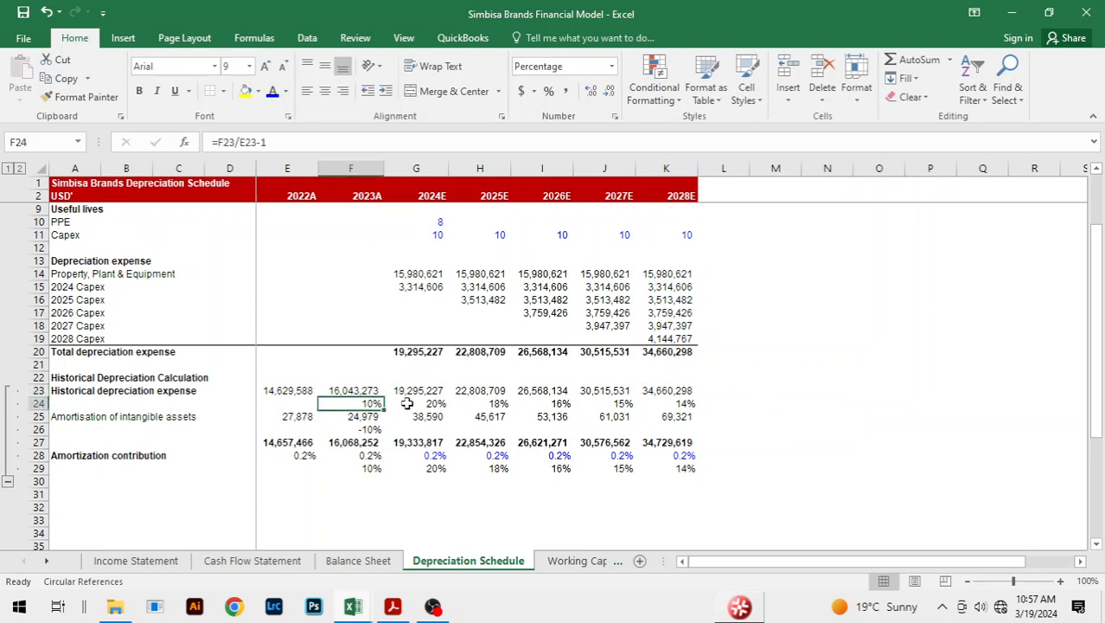
left_click(407, 404)
left_click(364, 405)
left_click(285, 390)
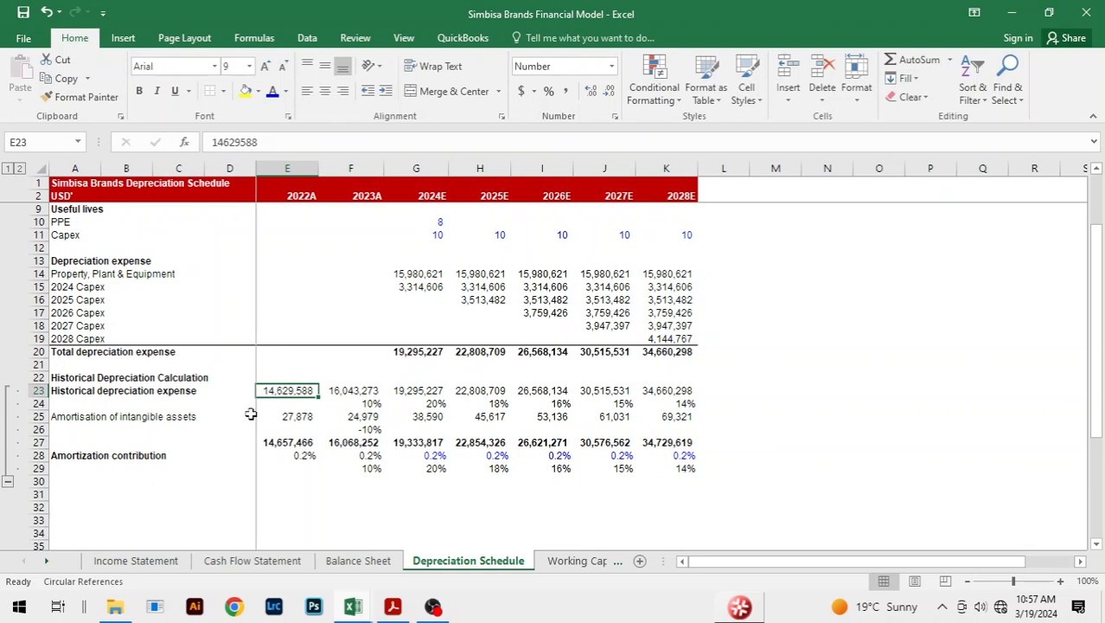
Insert two blank rows above the Amortisation of intangible assets row.
left_click(57, 417)
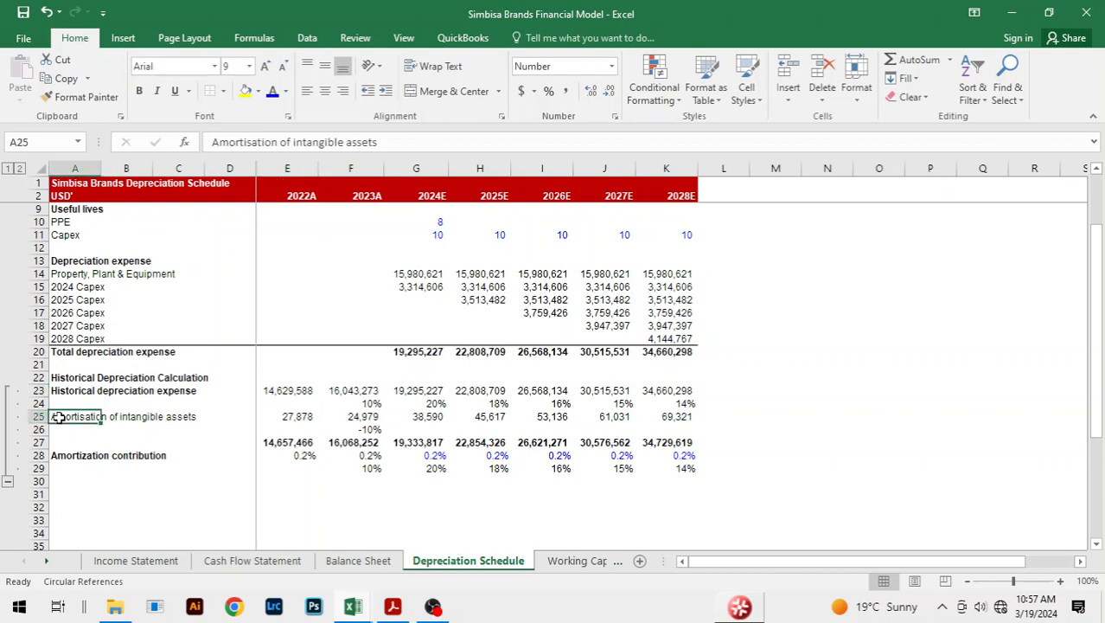
key("alt+h")
key("i")
key("r")
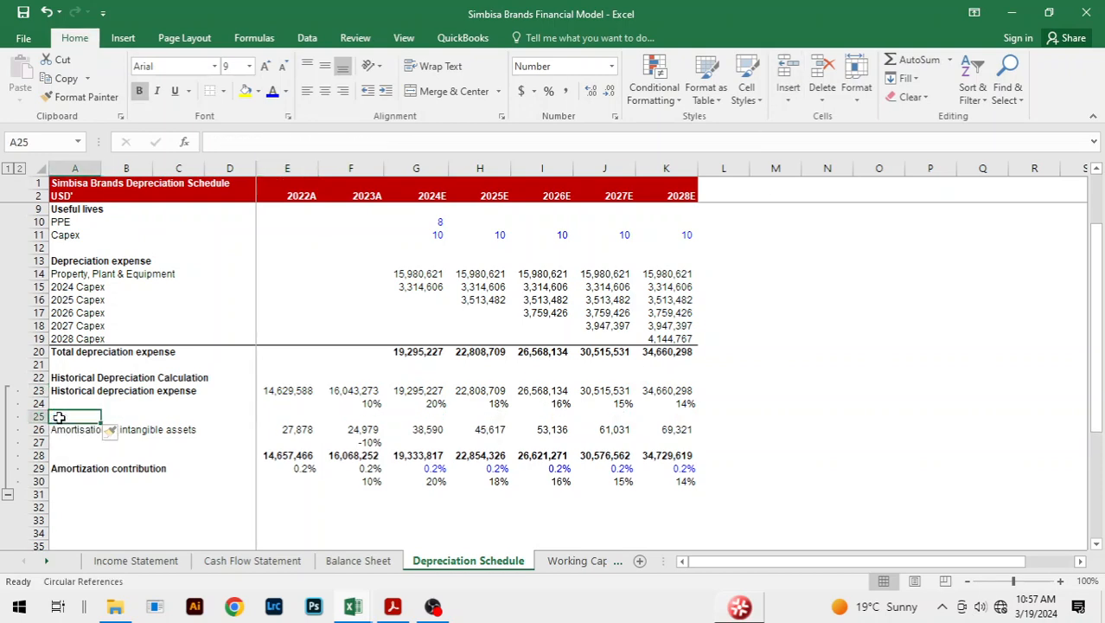
key("alt+h")
key("i")
key("r")
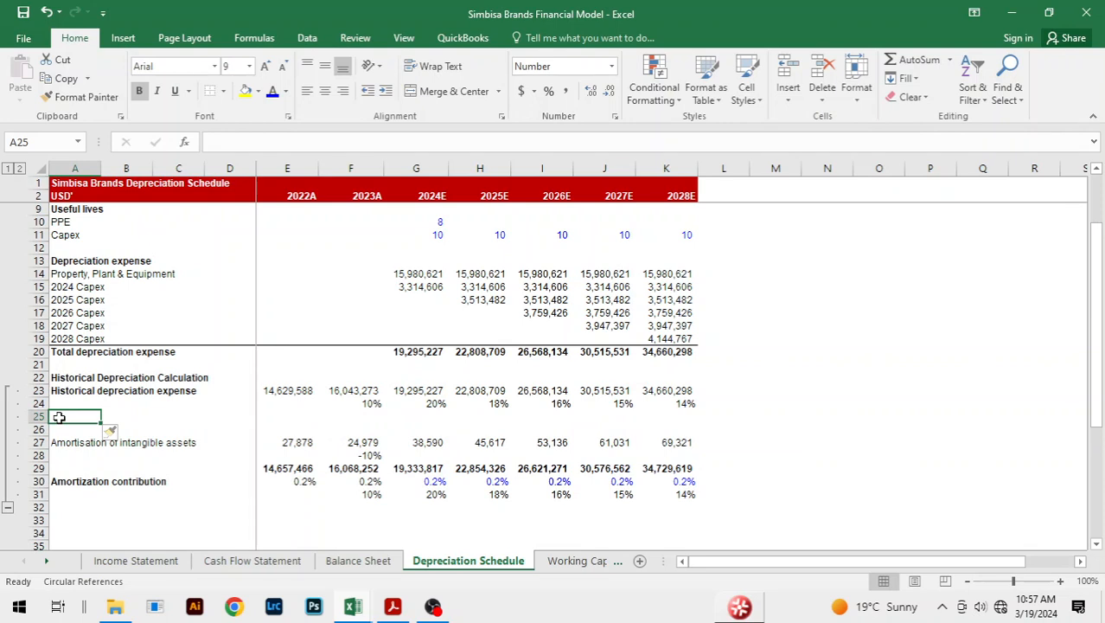
Label the new row in A25 "Depreciation as a % of revenue".
type("Depre")
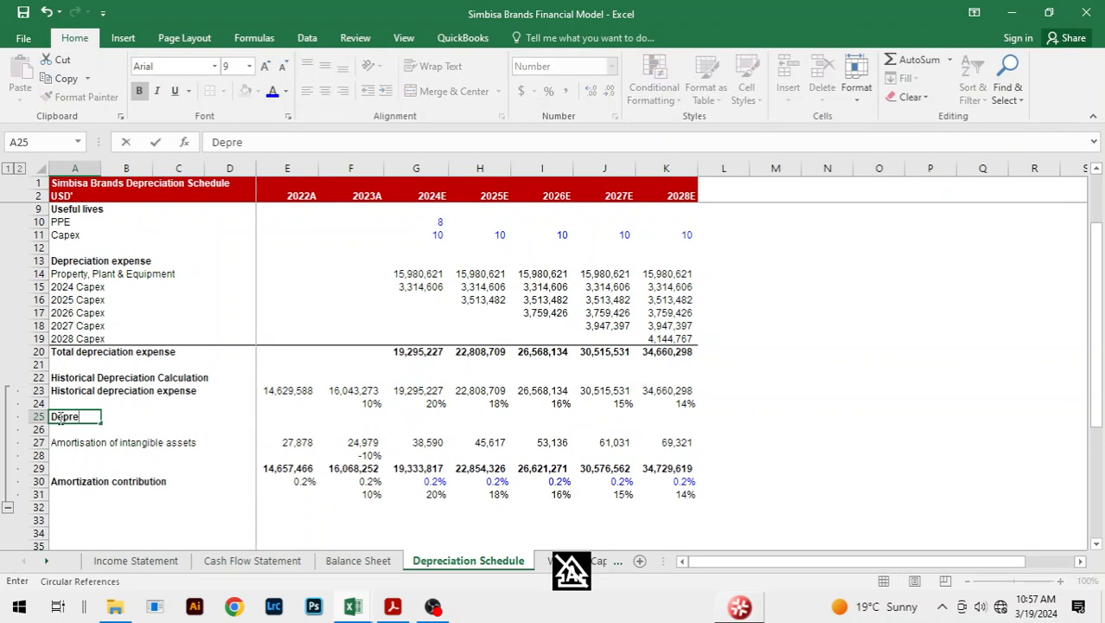
type("ciation ")
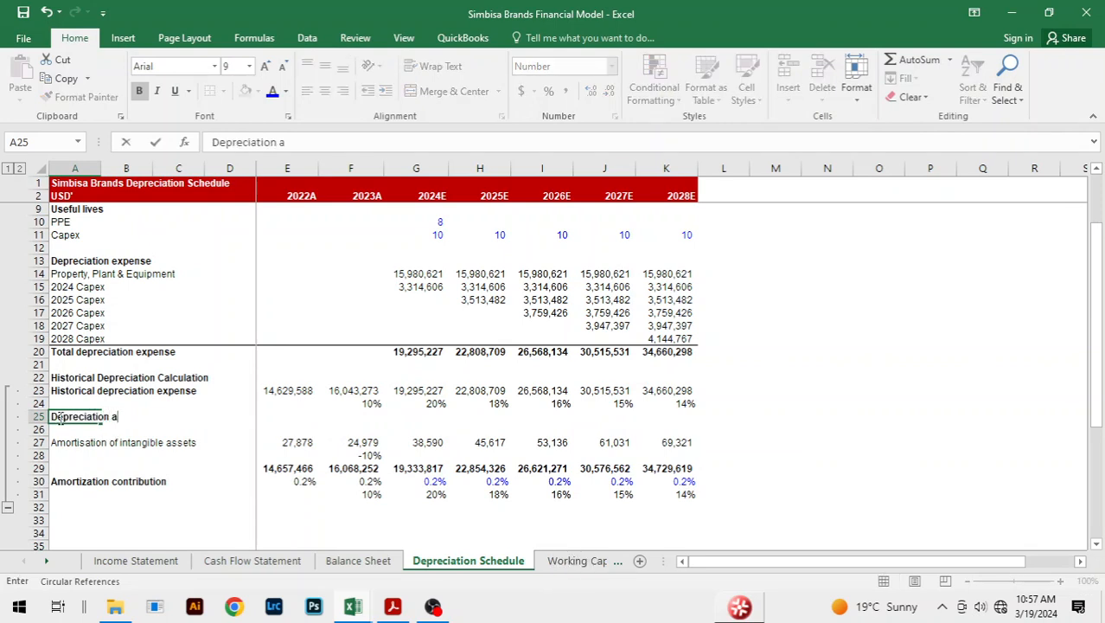
type("as a % of revenue")
Calculate 2022A depreciation as a share of total revenue in E25 with =E23/'Income Statement'!G9.
key("Right")
key("Right")
key("Right")
key("Right")
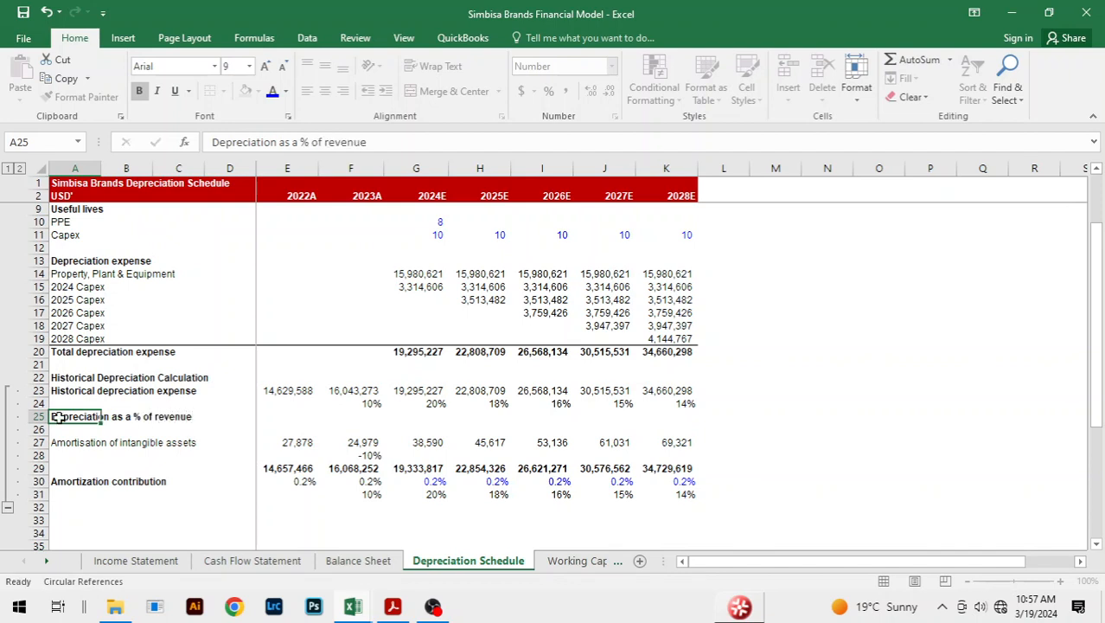
type("=")
key("Up")
key("Up")
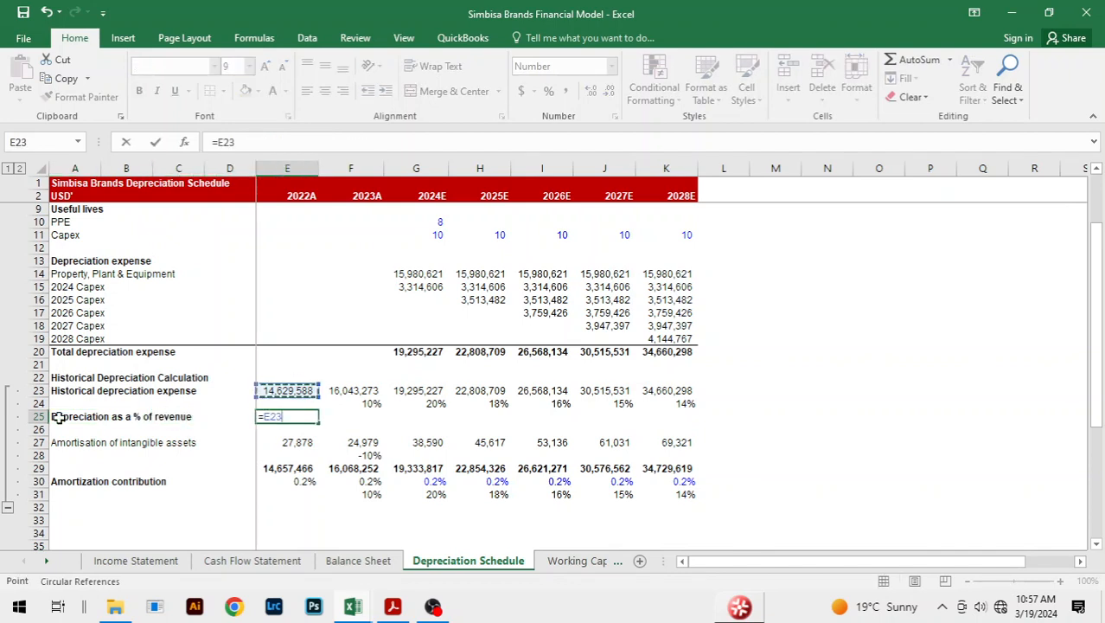
type("/")
key("ctrl+Page_Up")
key("ctrl+Page_Up")
key("ctrl+Page_Up")
key("Up")
key("Up")
key("Up")
key("Up")
key("Up")
key("Up")
key("Up")
key("Up")
key("Up")
key("Up")
key("Up")
key("Up")
key("Up")
key("Up")
key("Up")
key("Up")
key("Up")
key("Up")
key("Up")
key("Up")
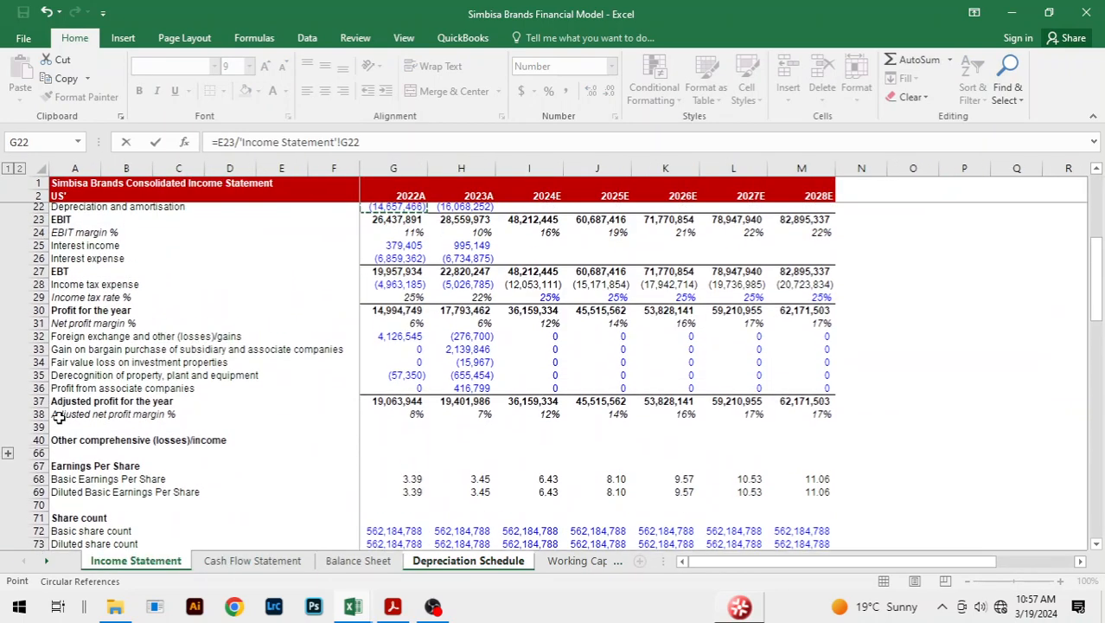
key("Down")
key("Down")
key("Down")
key("Down")
key("Down")
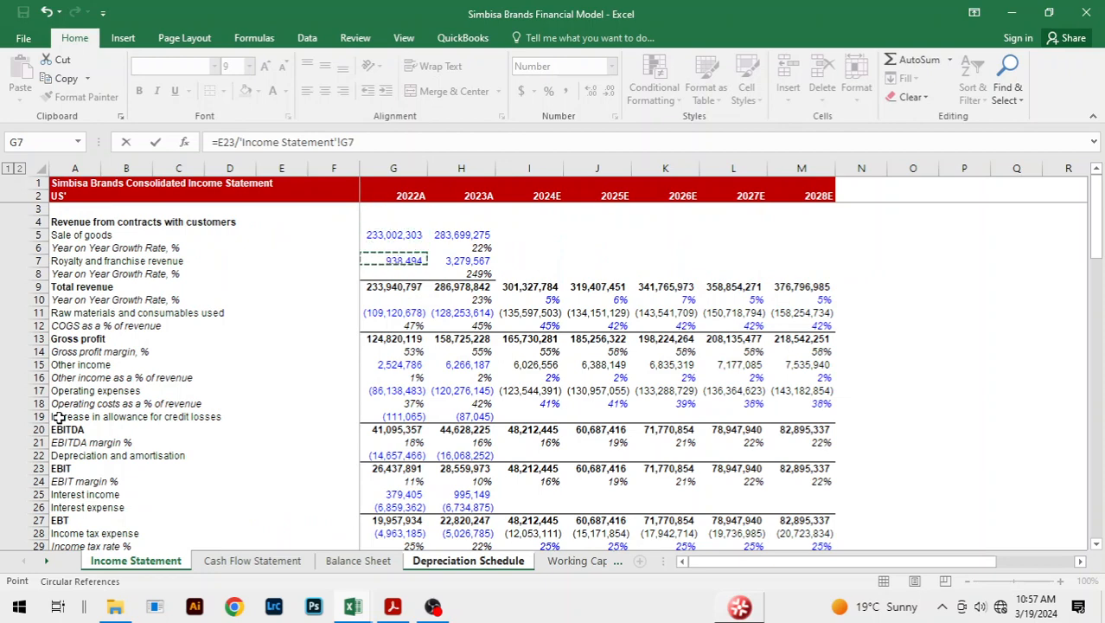
key("Return")
Fill the depreciation-to-revenue formula from E25 into F25 for 2023A and format both cells as percentages.
key("Up")
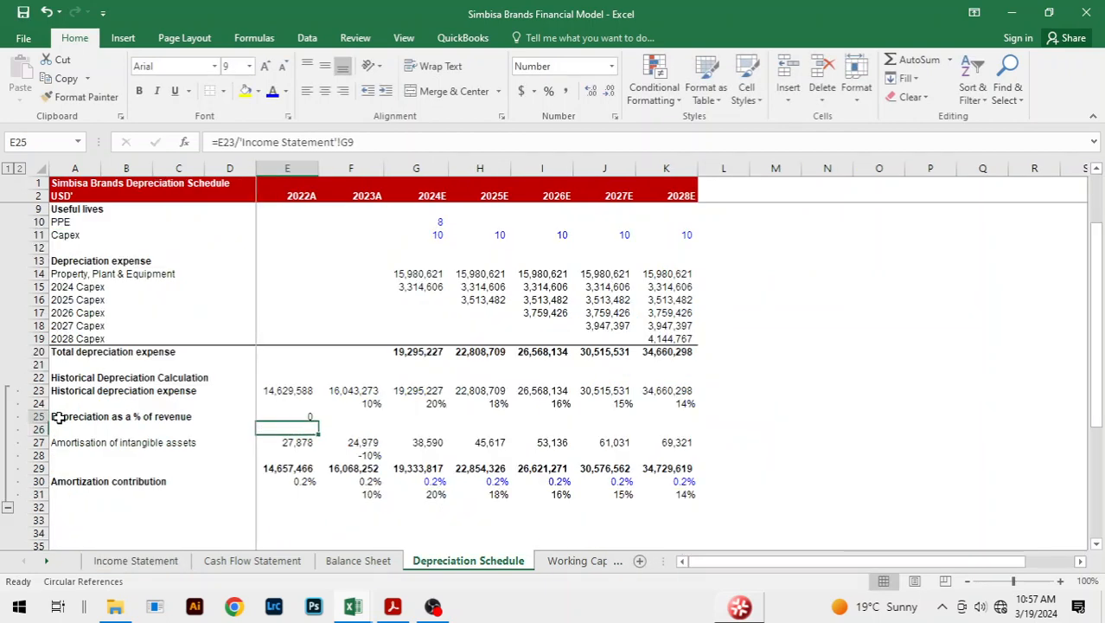
key("shift+Right")
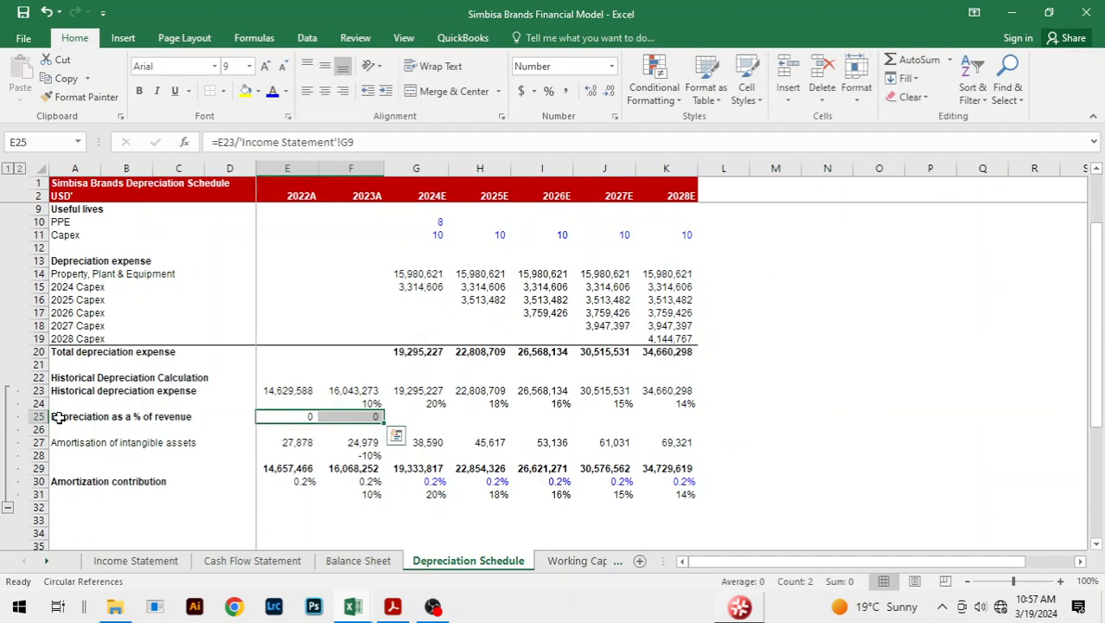
key("ctrl+shift+5")
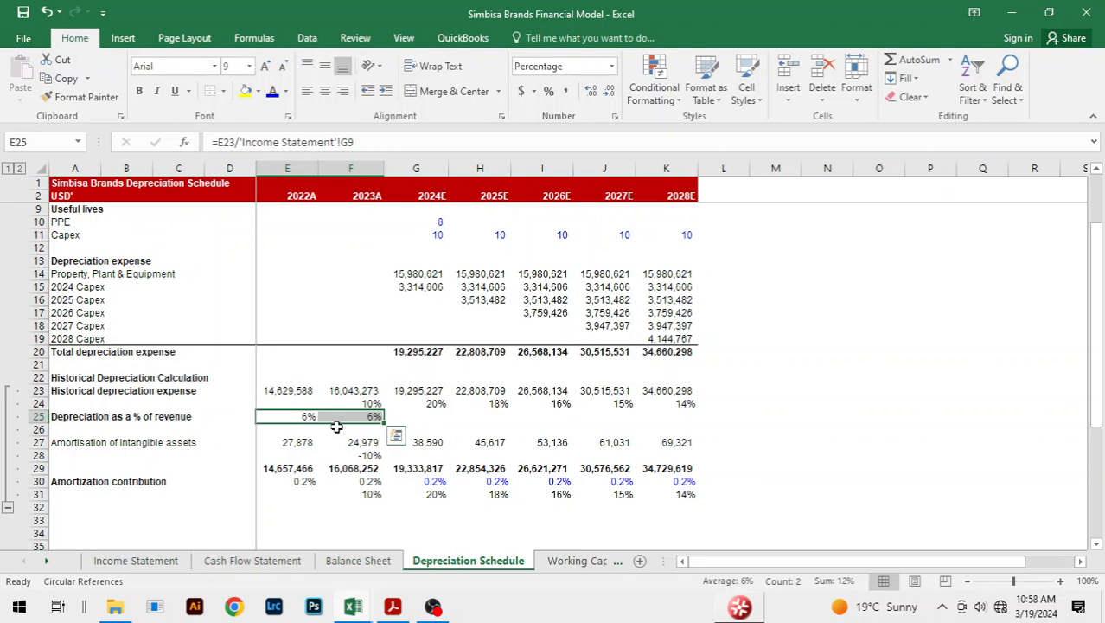
left_click(432, 419)
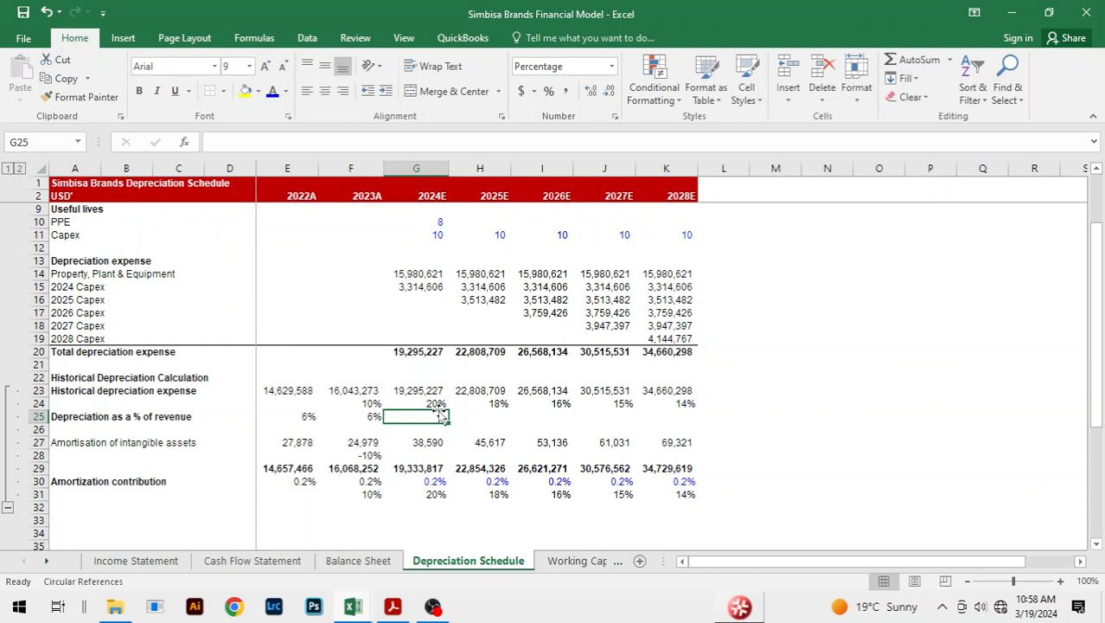
left_click(434, 403)
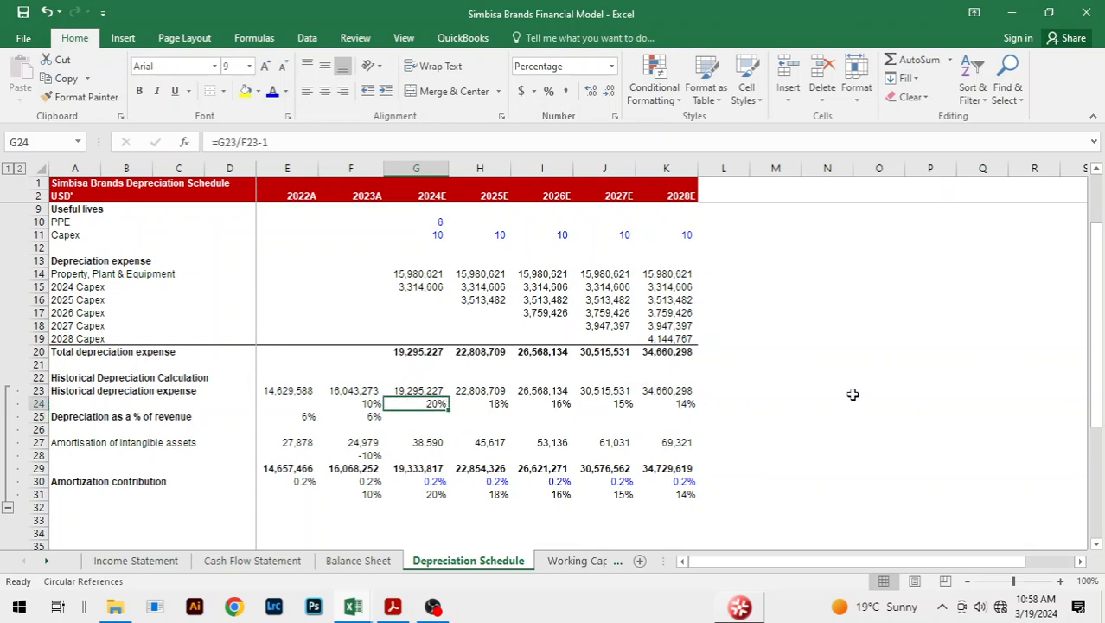
left_click(773, 416)
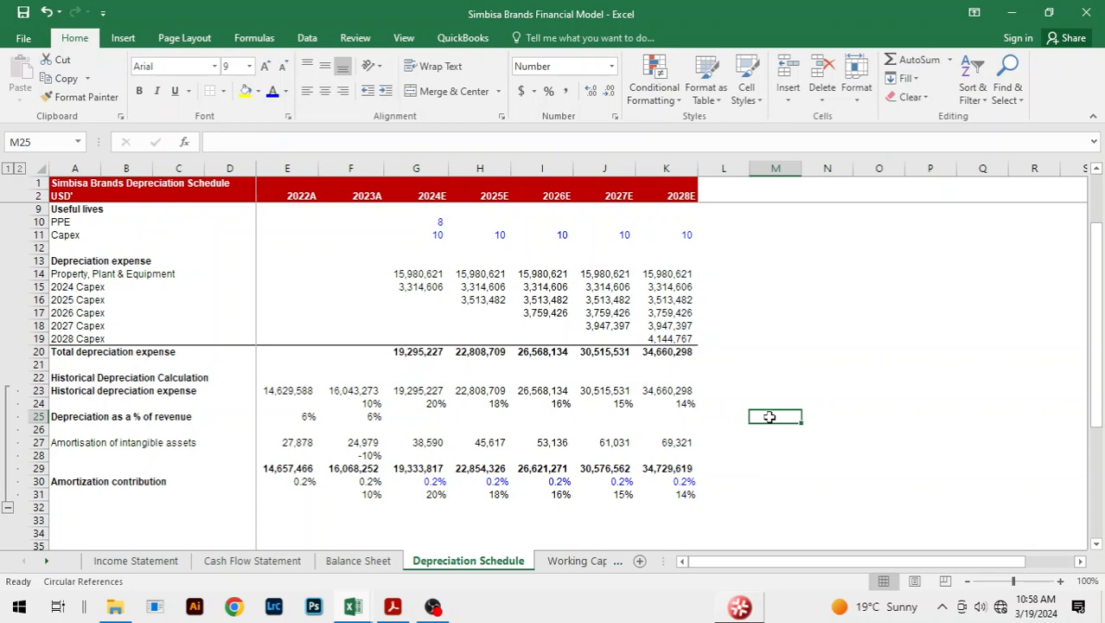
left_click(773, 379)
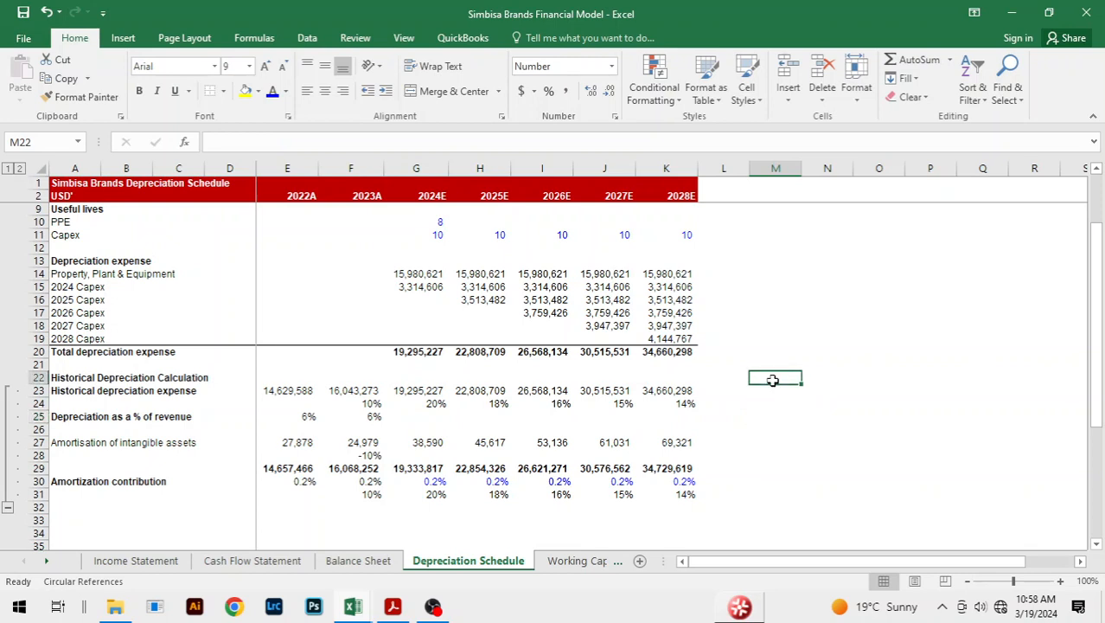
left_click(768, 426)
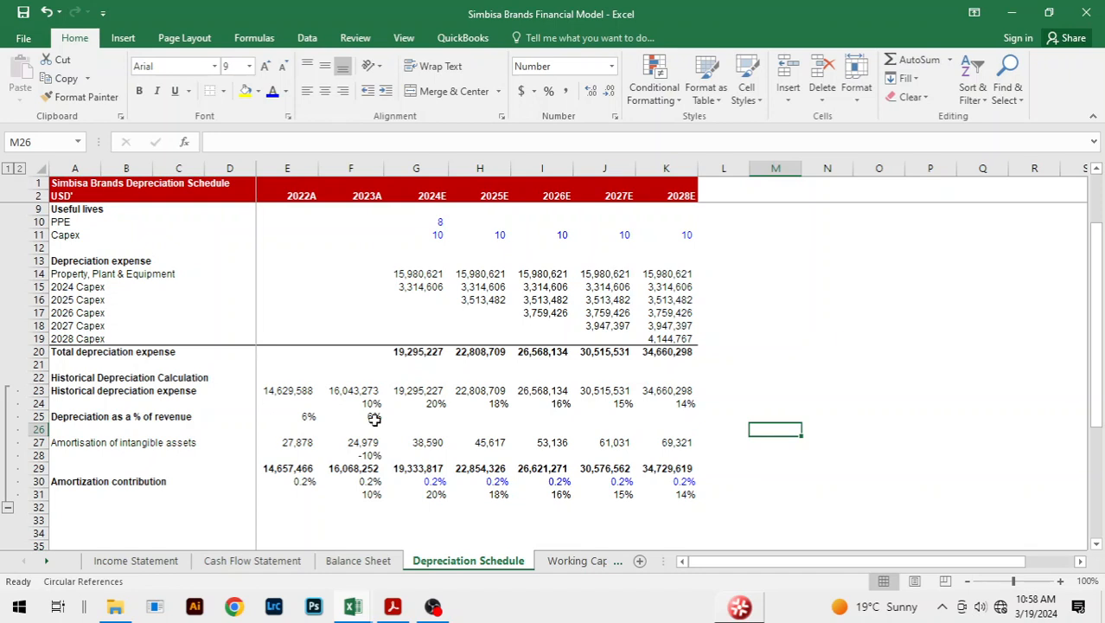
left_click(756, 353)
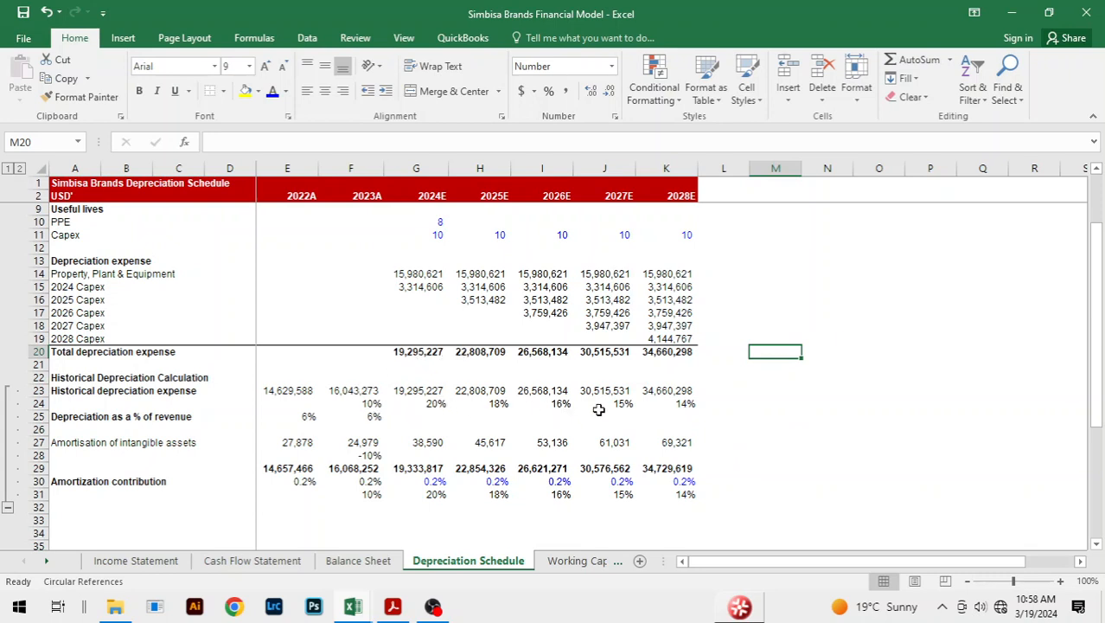
Set the PPE useful life in G10 to 9.
scroll(788, 400, "up", 1)
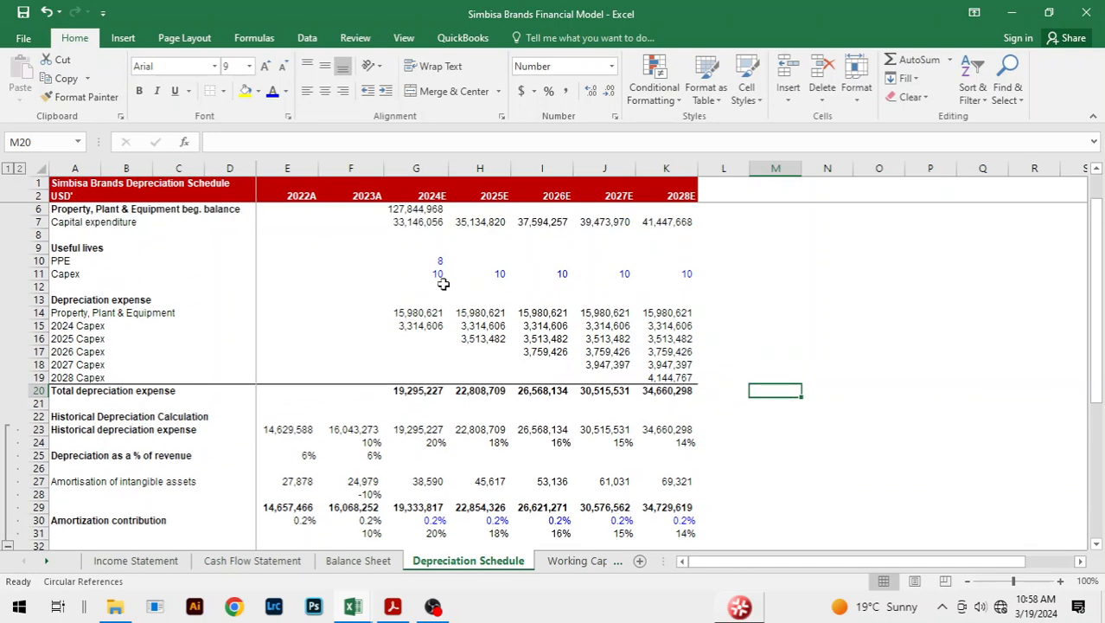
left_click(432, 260)
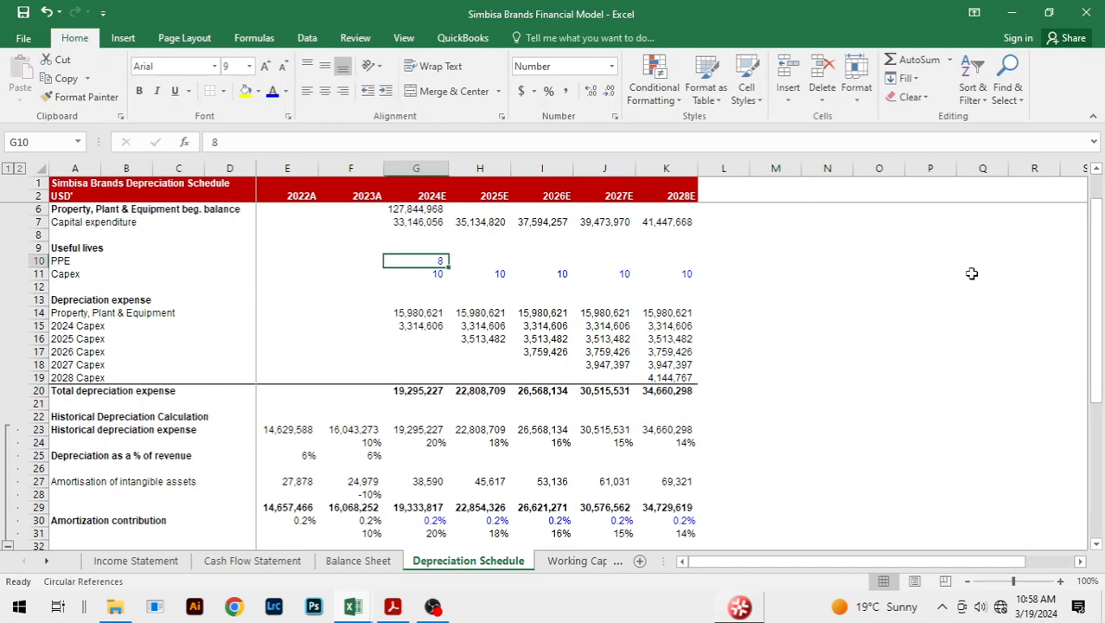
type("9")
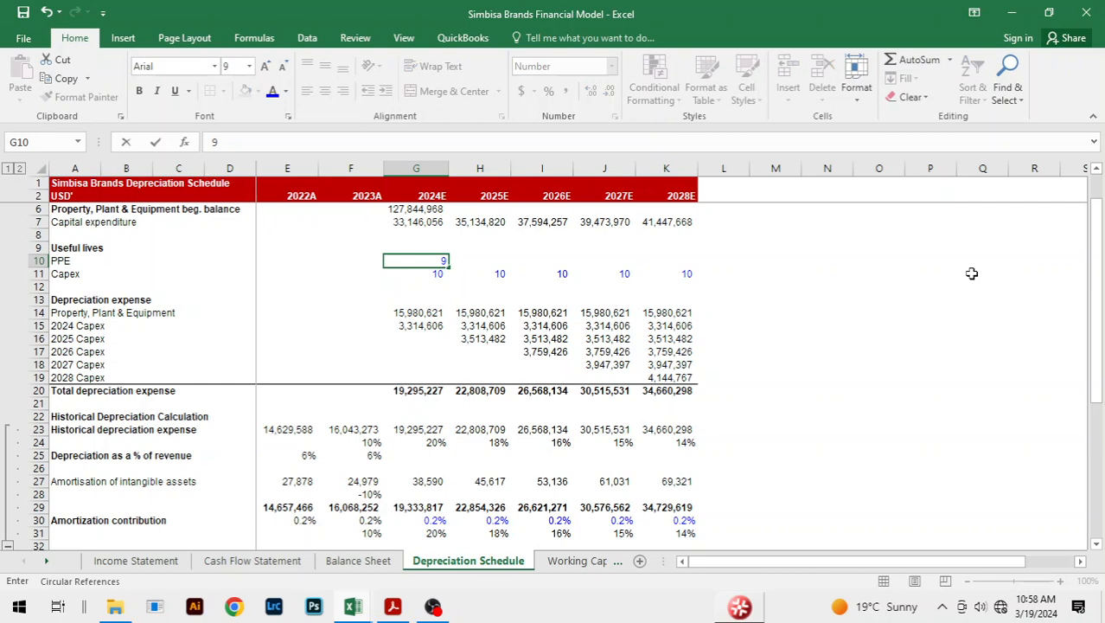
key("Return")
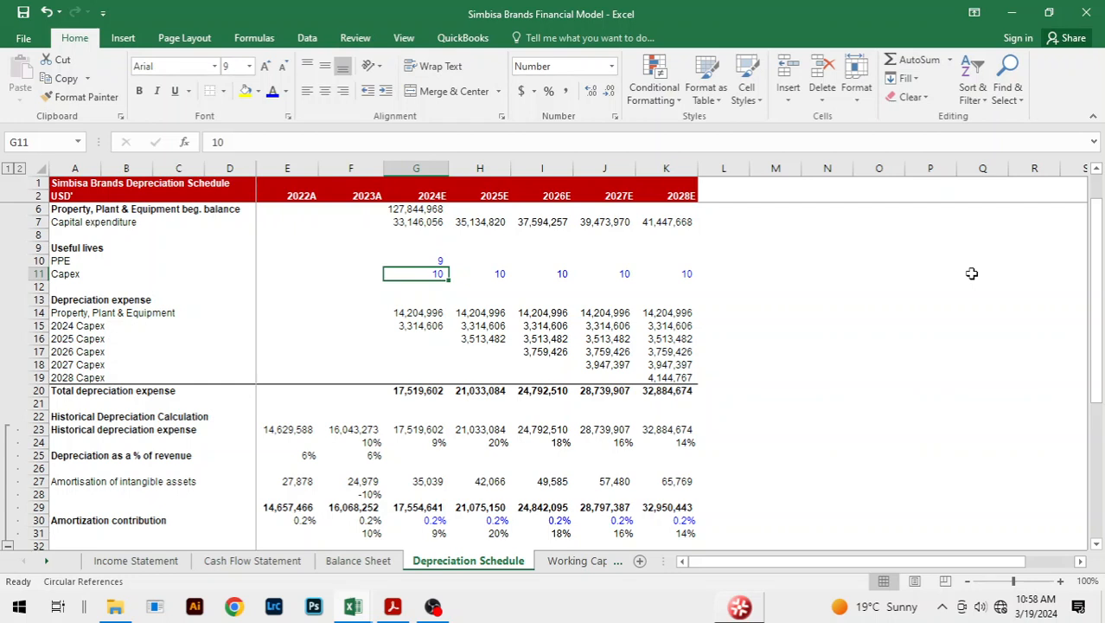
Try a PPE useful life of 10 in G10, and set it back to 9.
key("Up")
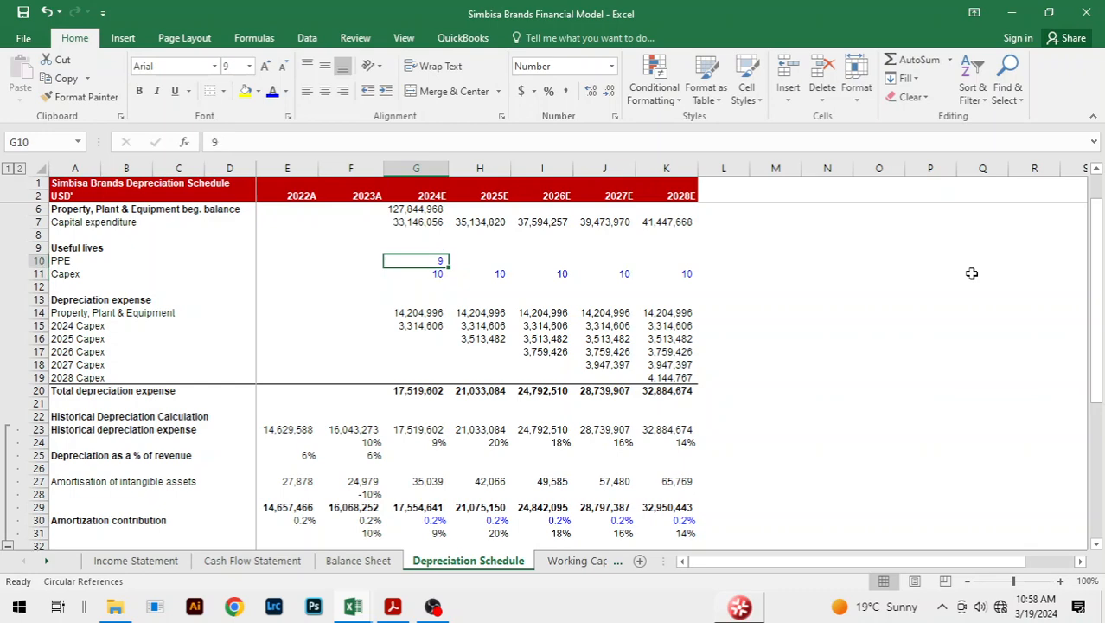
type("10")
key("Return")
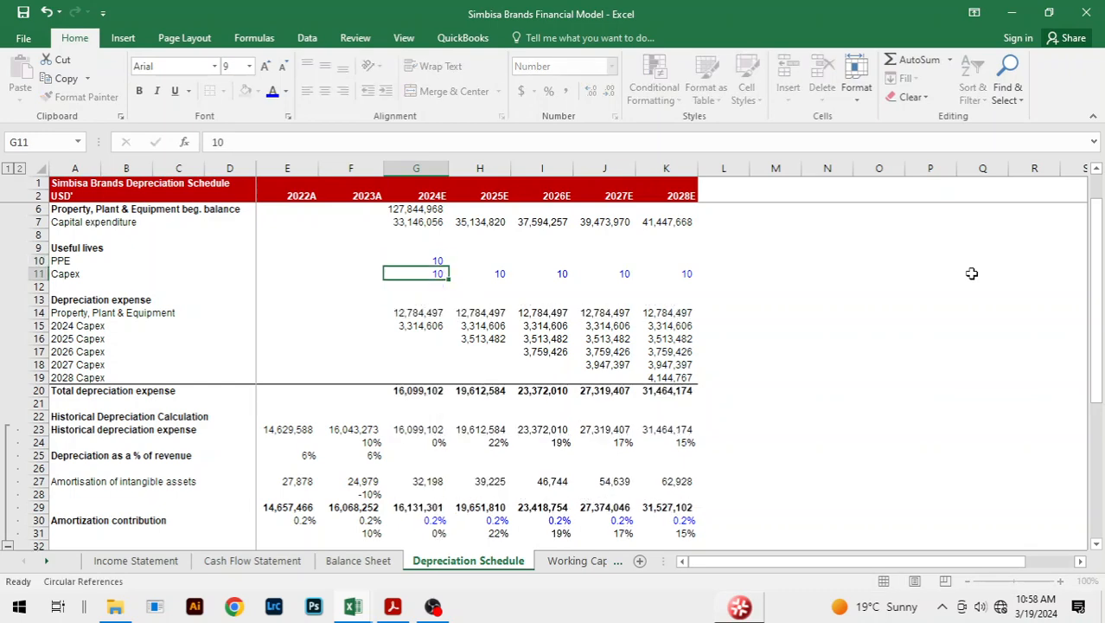
key("Up")
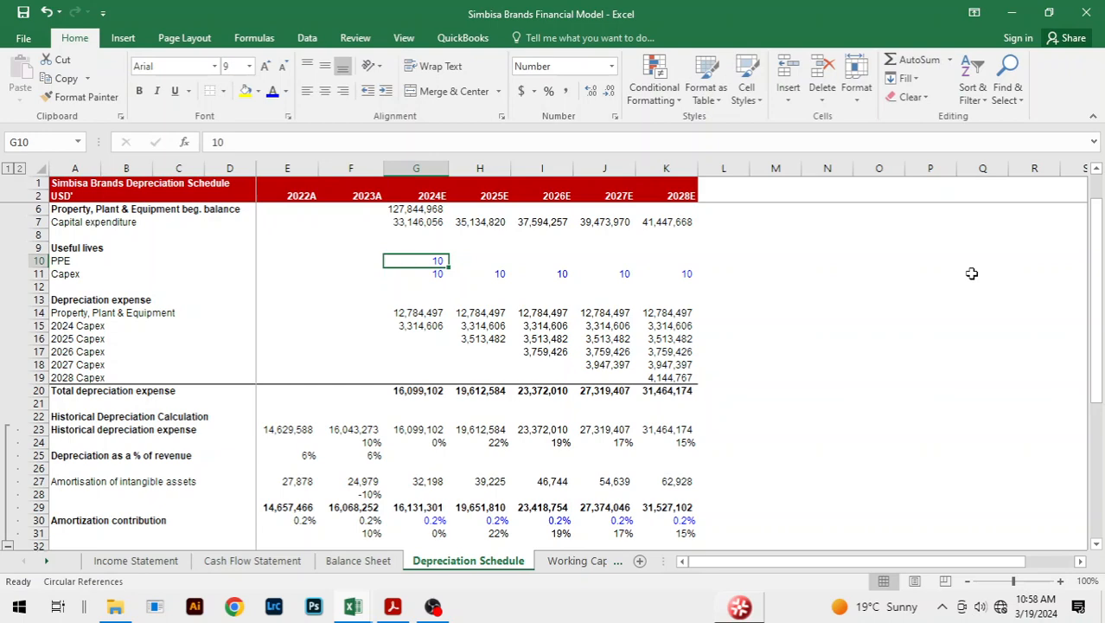
type("9")
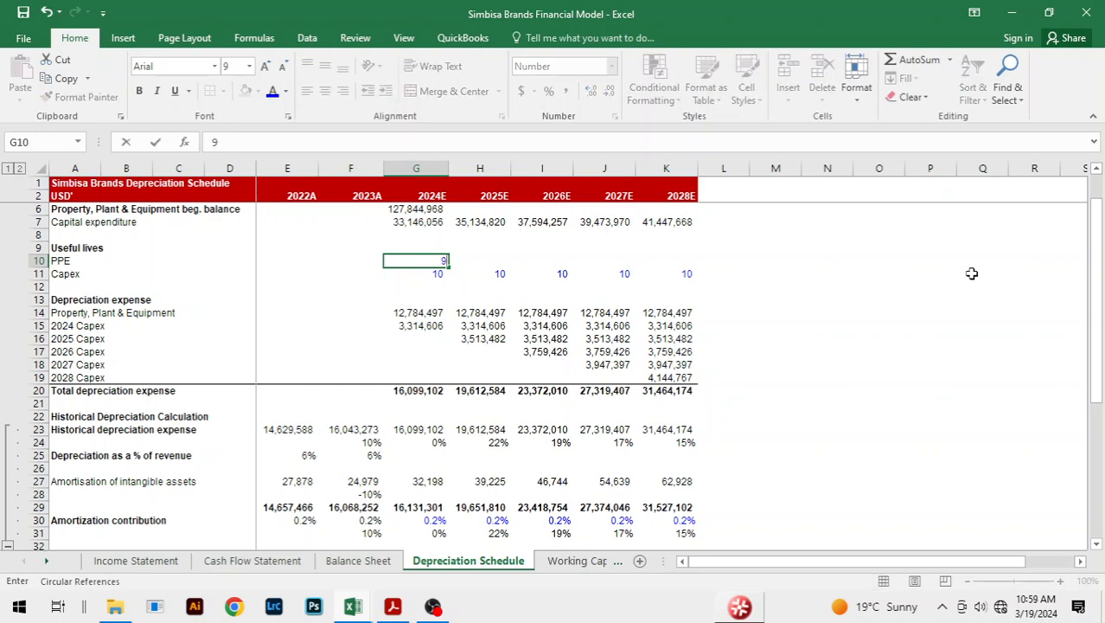
key("Return")
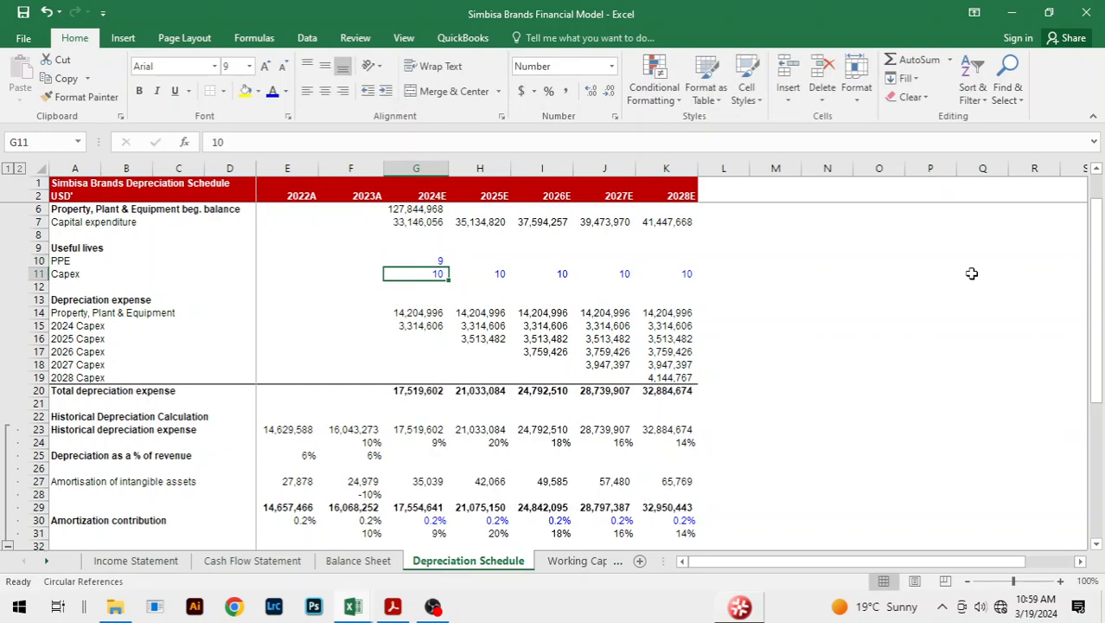
Set the 2024E Capex useful life in G11 to 11 and fill it across 2025E to 2028E, through K11.
type("11")
key("Return")
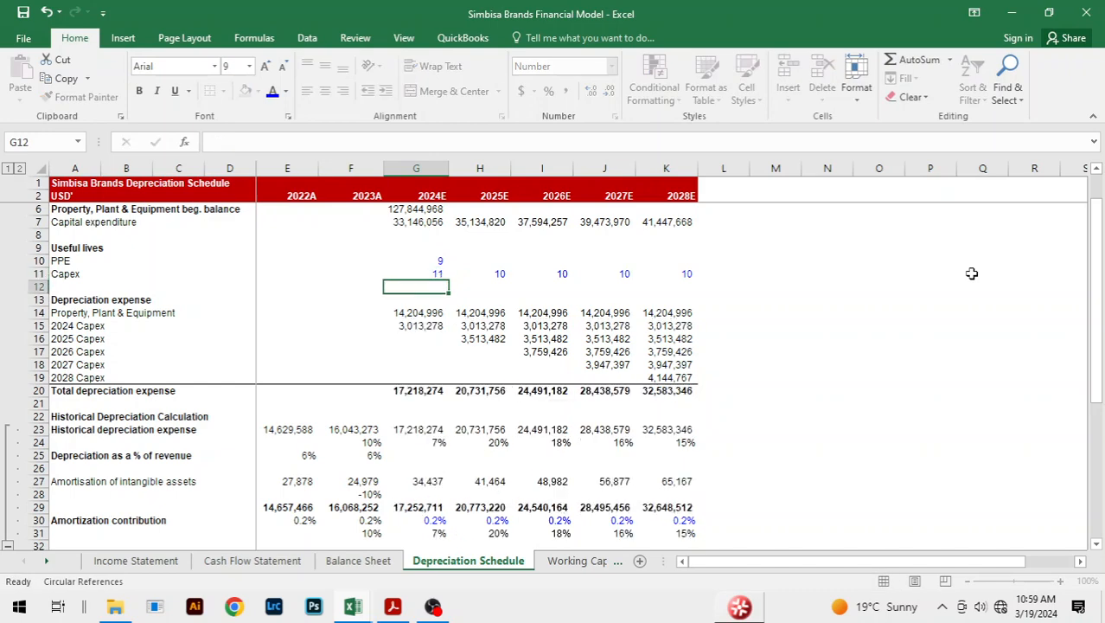
key("Up")
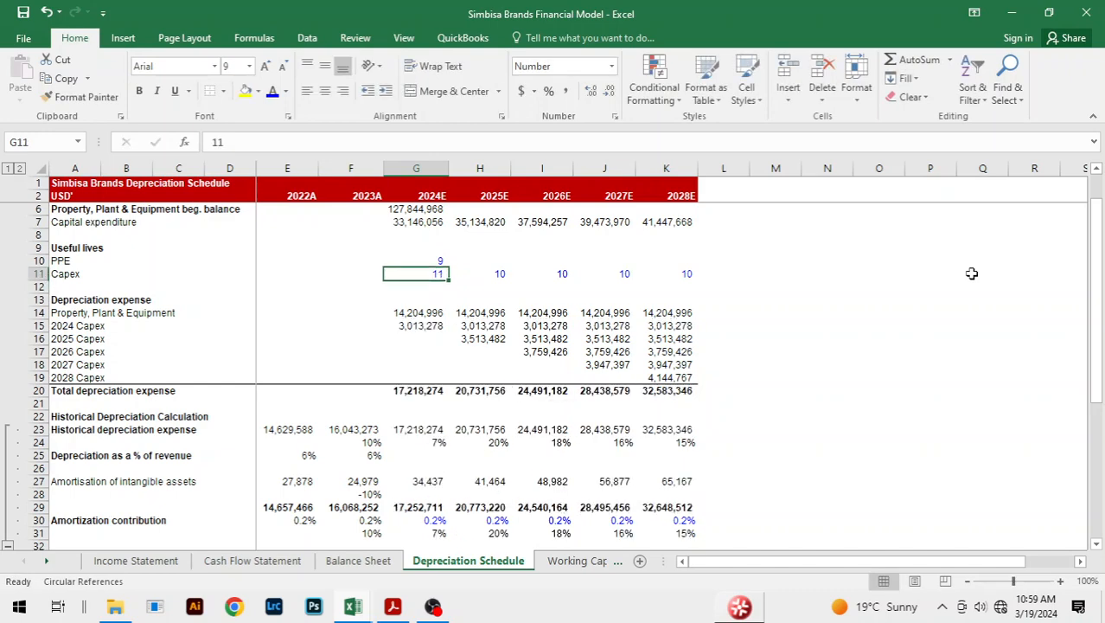
key("shift+Right")
key("shift+Right")
key("shift+Right")
key("shift+Right")
key("ctrl+r")
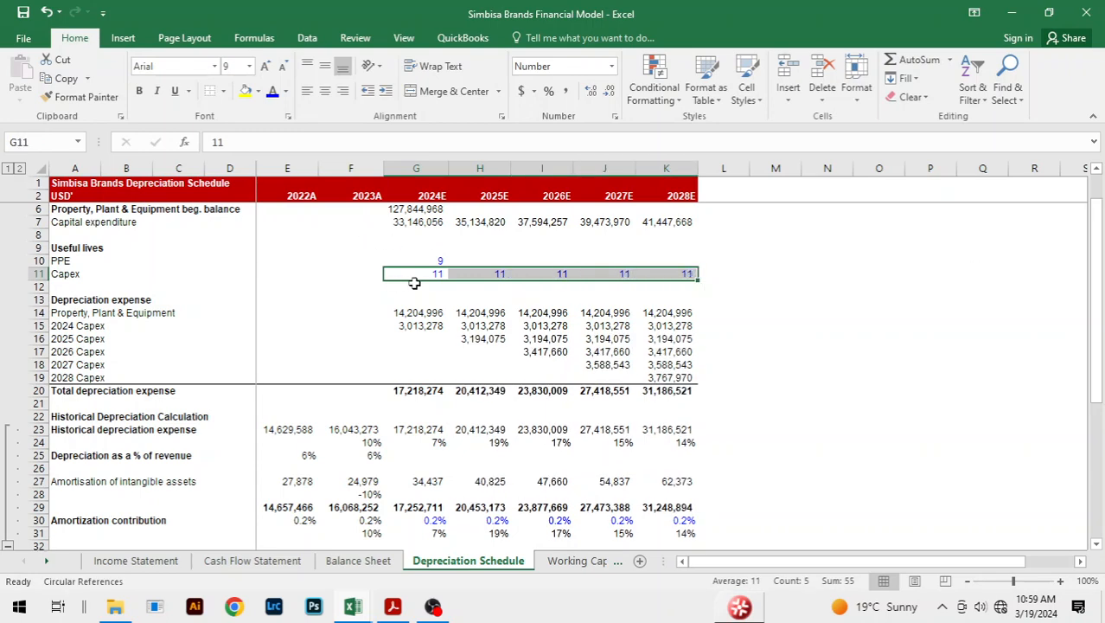
Examine the 2024E to 2028E depreciation growth rates in G24:K24 under the revised useful lives.
left_click(782, 413)
left_click(764, 343)
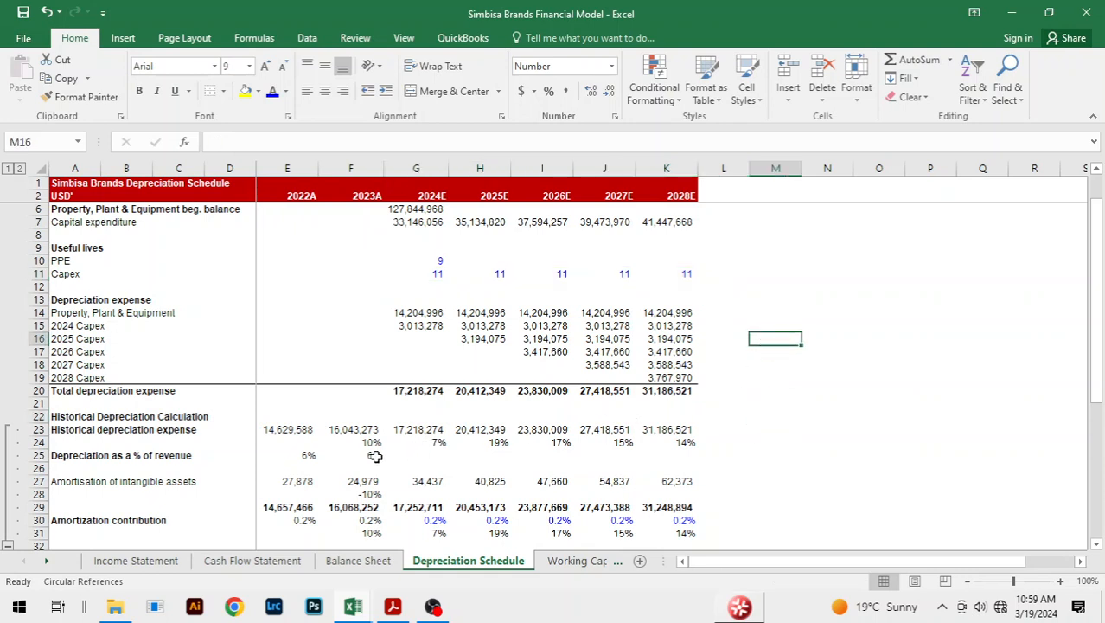
left_click(419, 432)
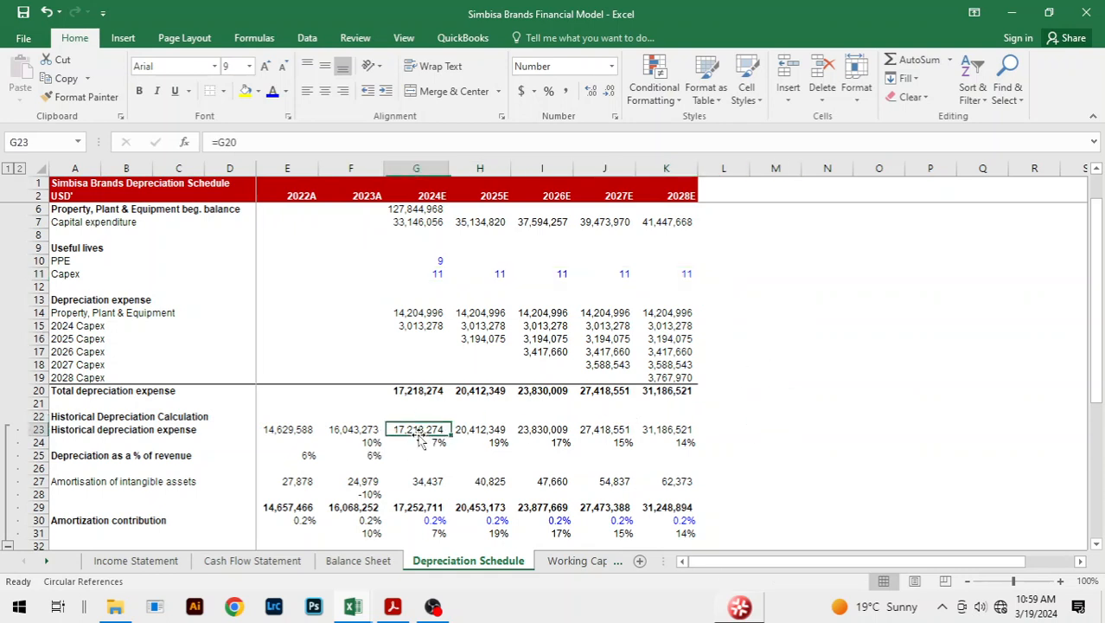
left_click(428, 443)
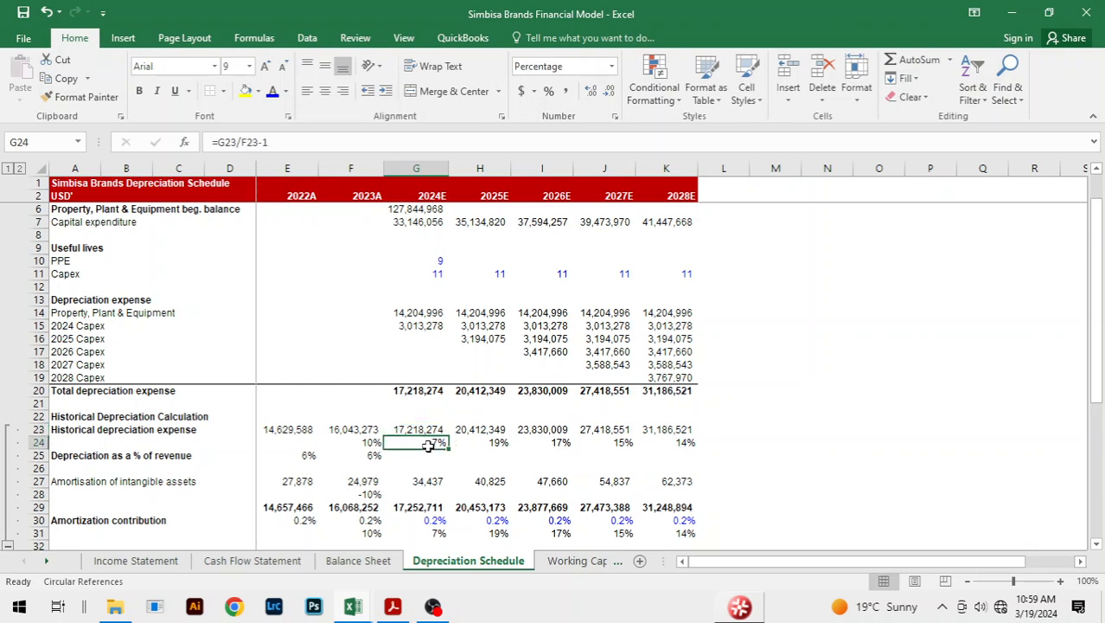
left_click_drag(429, 444, 674, 443)
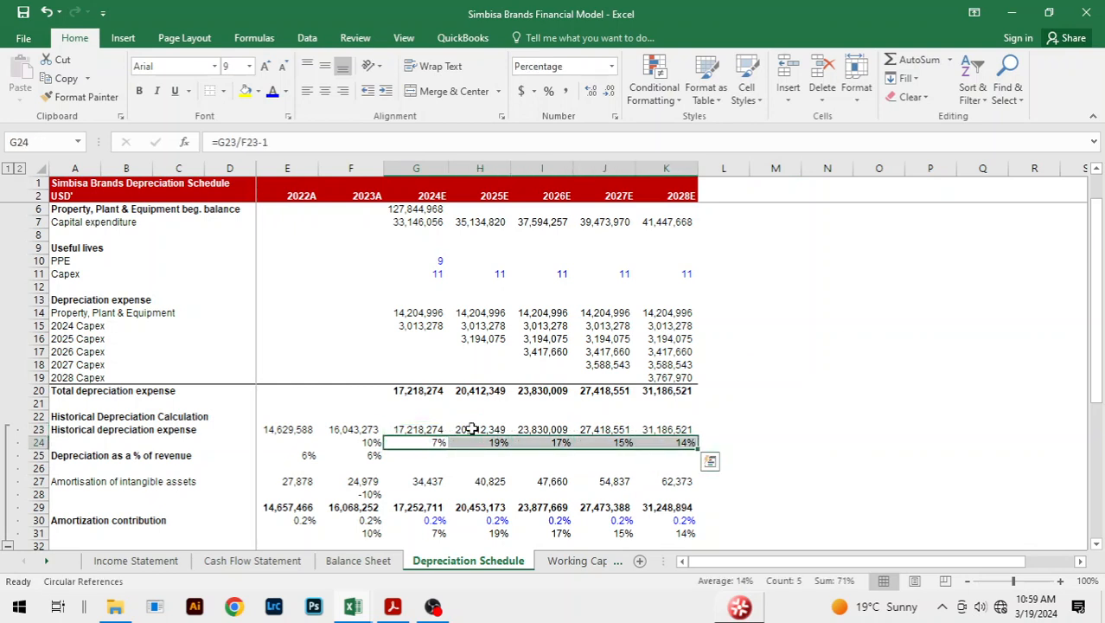
Try PPE useful lives of 10 and 8 in G10, and set it back to 9.
left_click(755, 419)
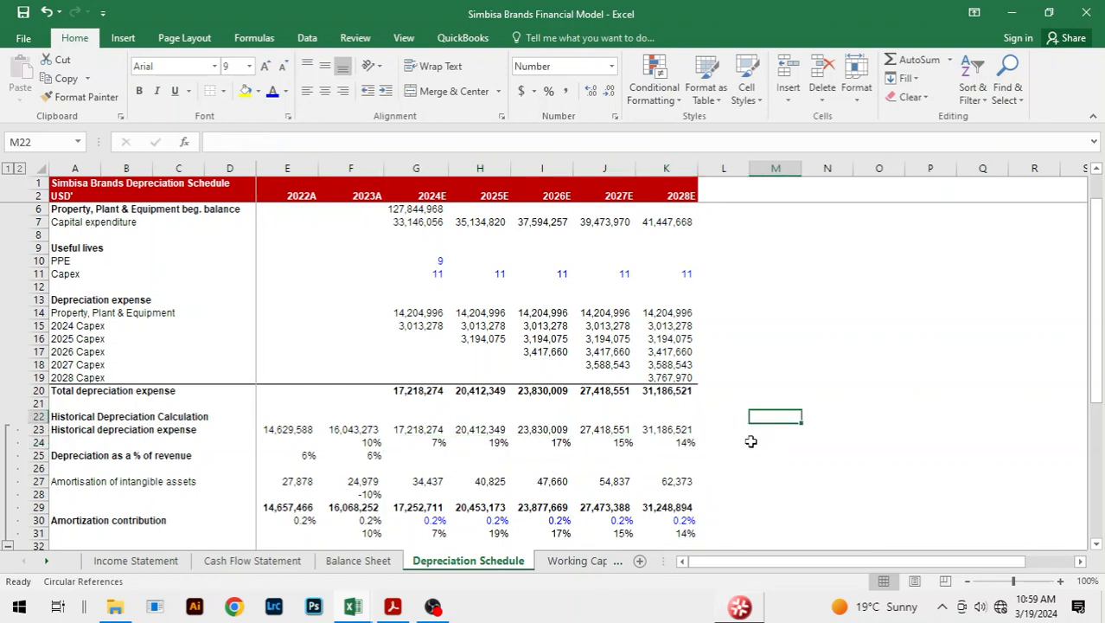
left_click(438, 261)
type("10")
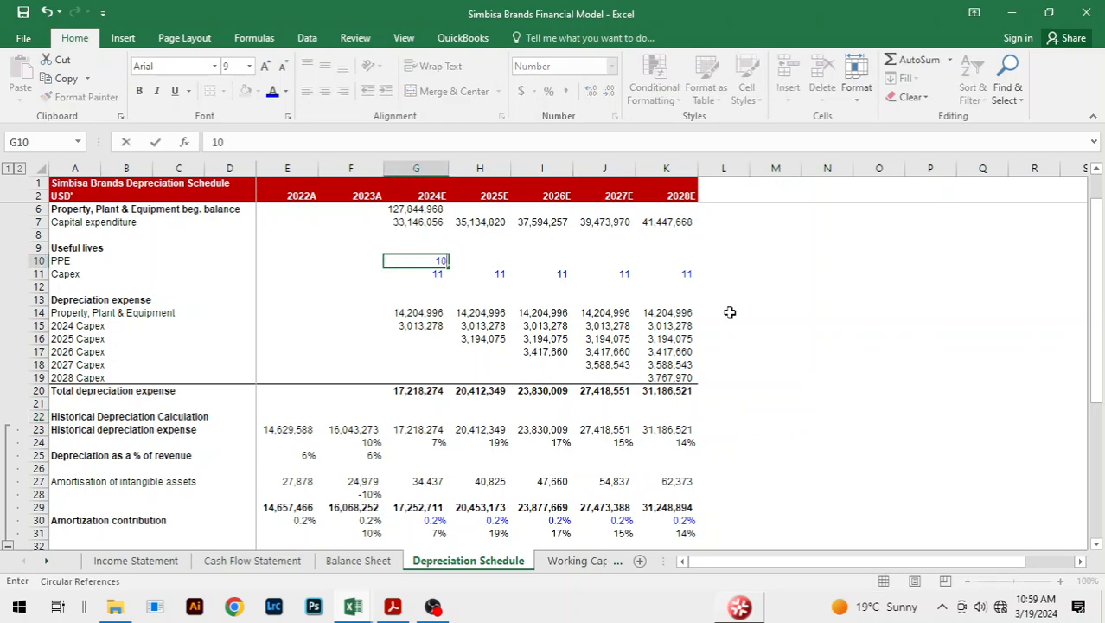
key("Return")
key("Up")
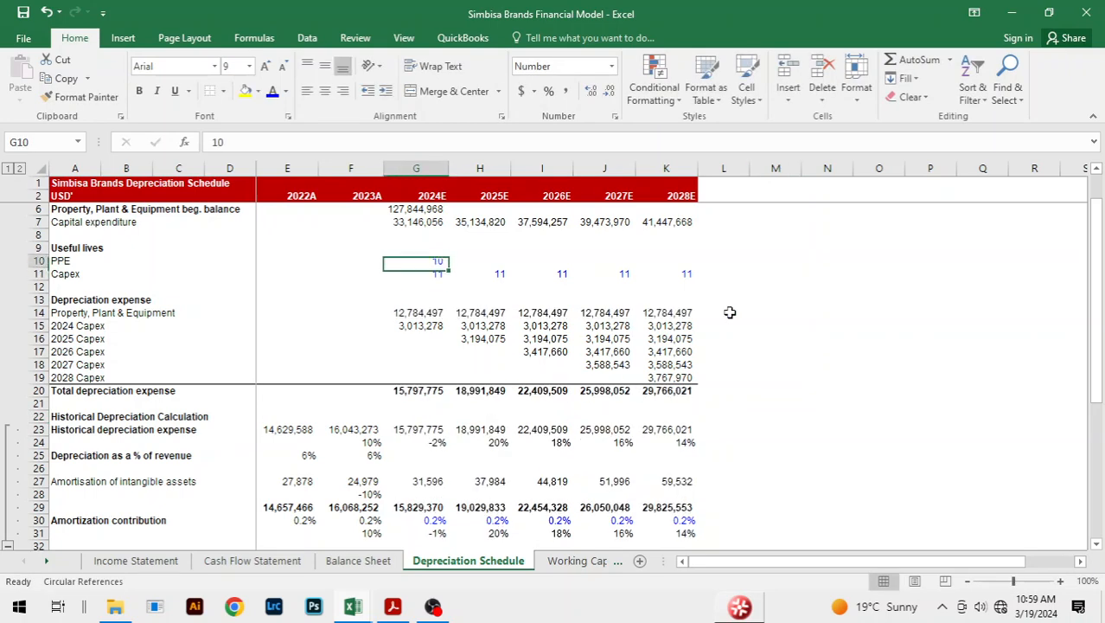
type("8")
key("Return")
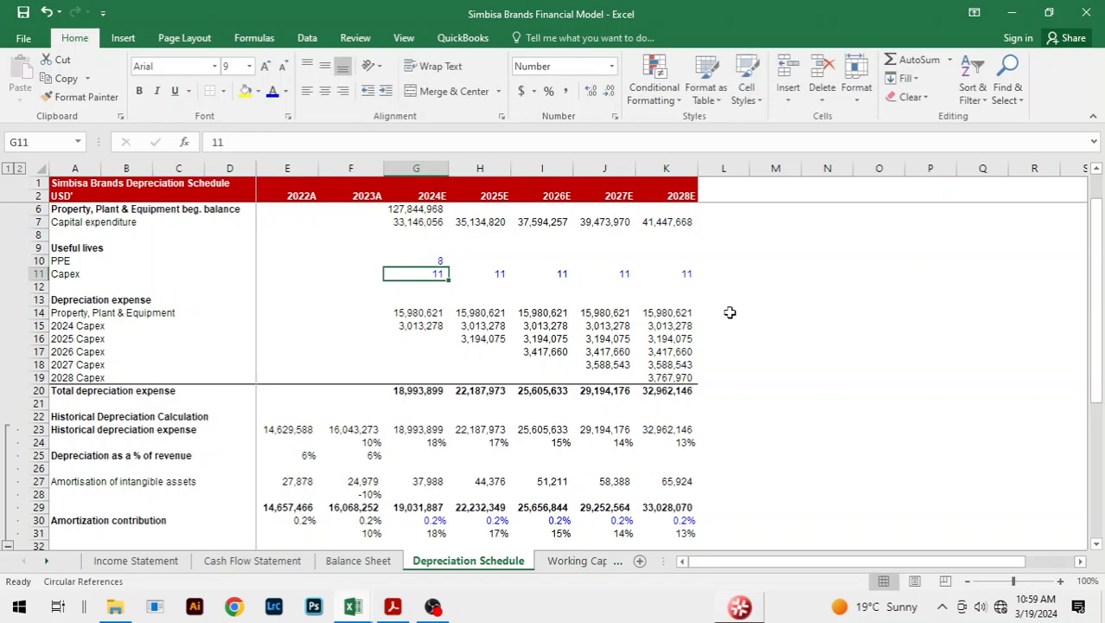
key("Up")
type("9")
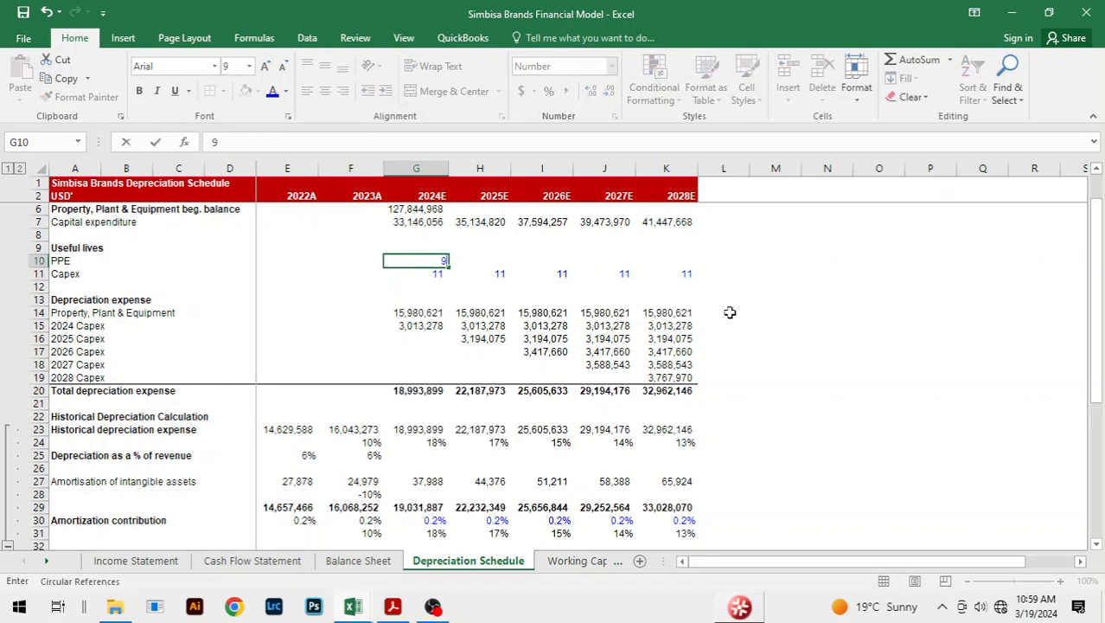
key("Return")
Set the 2024E Capex useful life in G11 to 12 and fill it across 2025E to 2028E, through K11.
type("12")
key("Return")
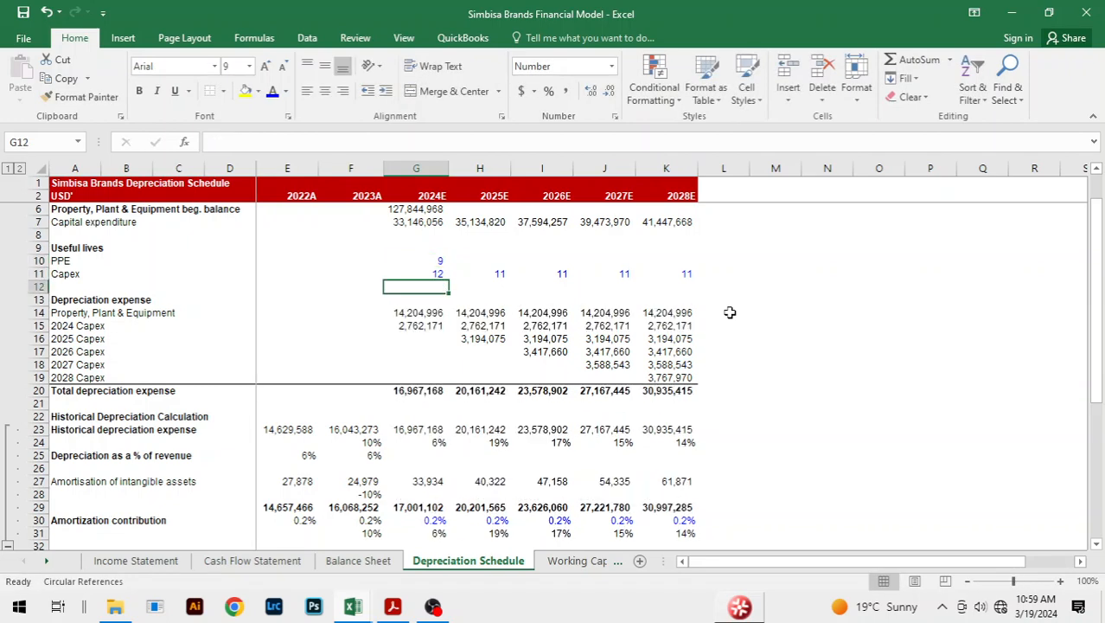
key("Up")
key("shift+Right")
key("shift+Right")
key("shift+Right")
key("shift+Right")
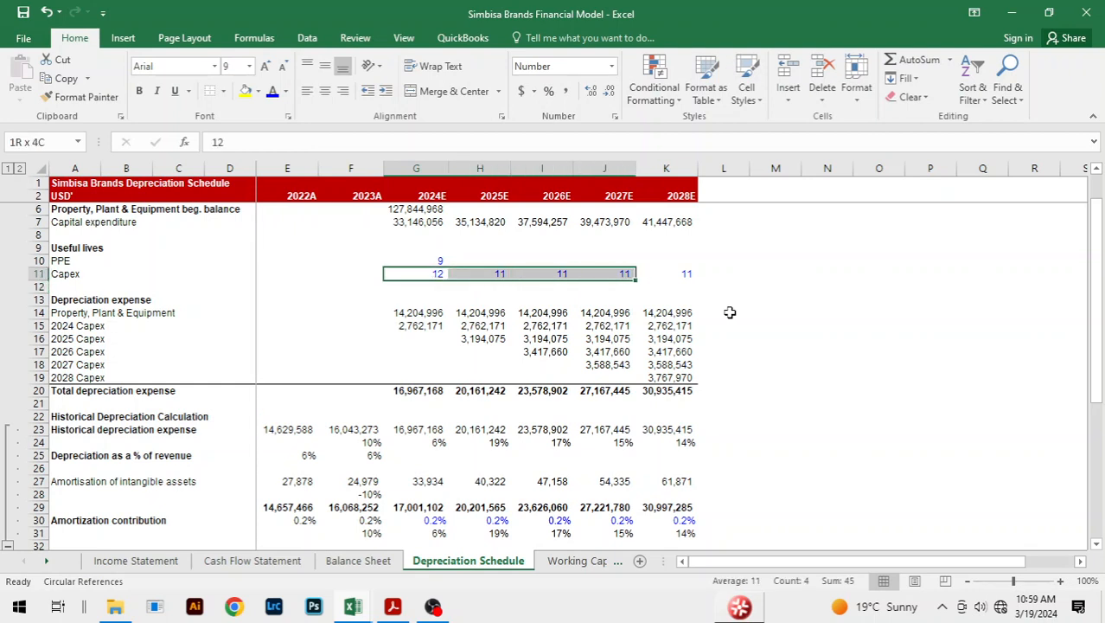
key("ctrl+r")
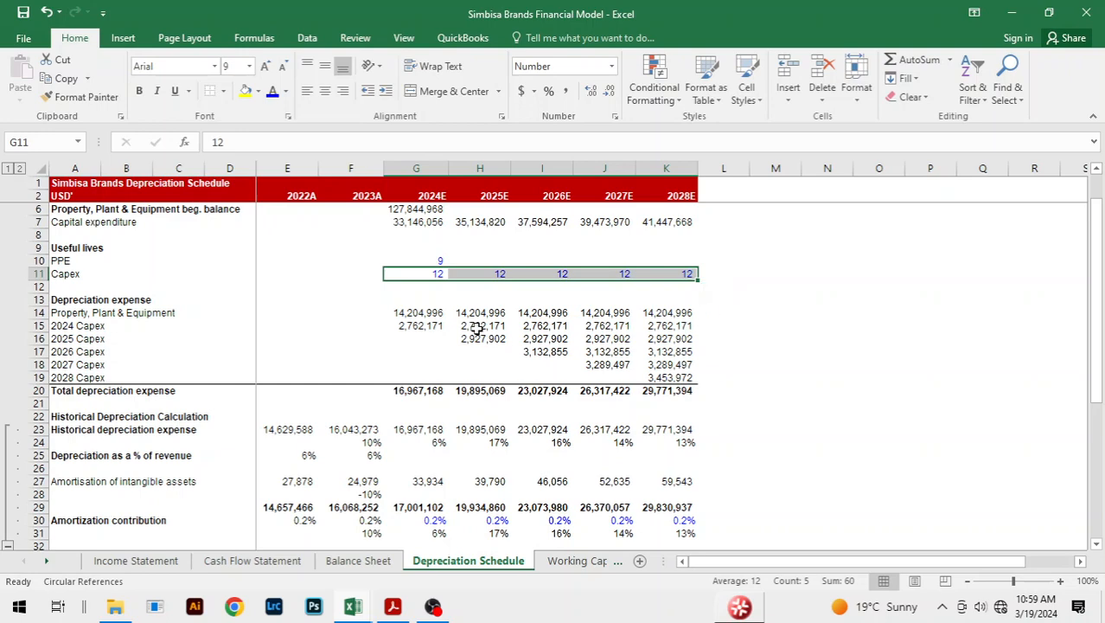
Try a Capex useful life of 13 in G11, filled across through K11.
left_click(430, 274)
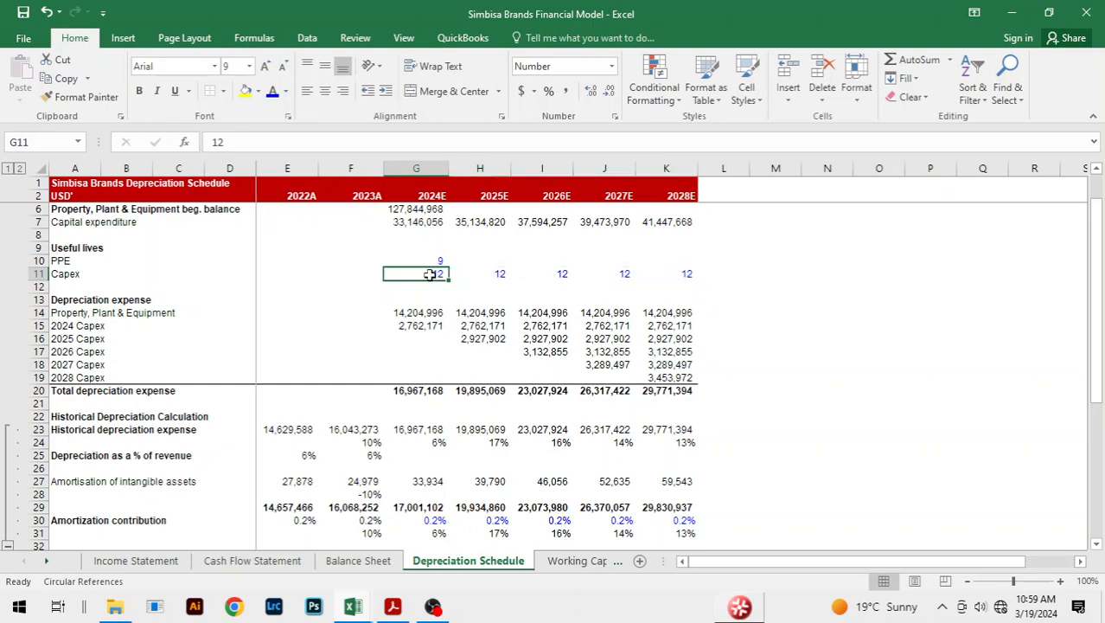
type("13")
key("ctrl+Return")
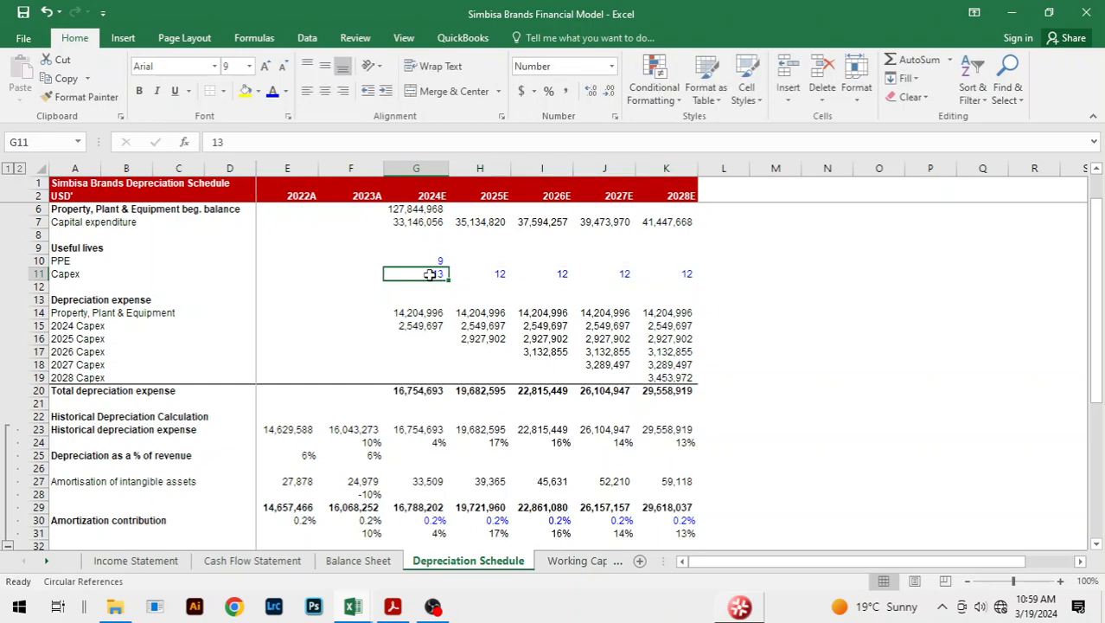
key("shift+Right")
key("shift+Right")
key("shift+Right")
key("shift+Right")
key("ctrl+r")
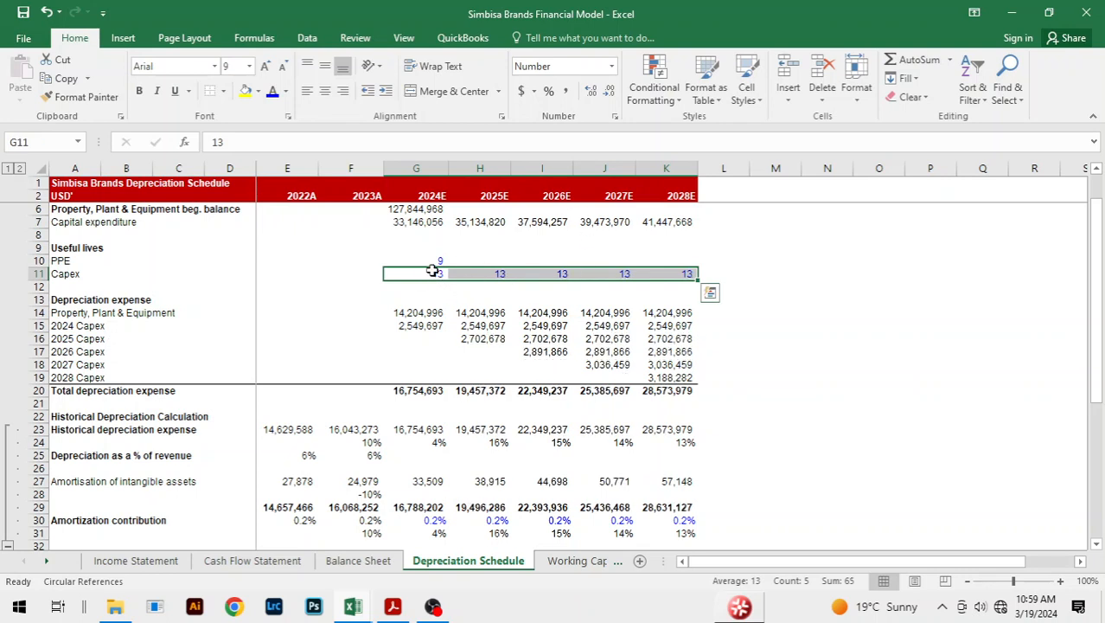
Return the Capex useful life in G11 to 12 and fill it across the forecast years through K11.
left_click(430, 275)
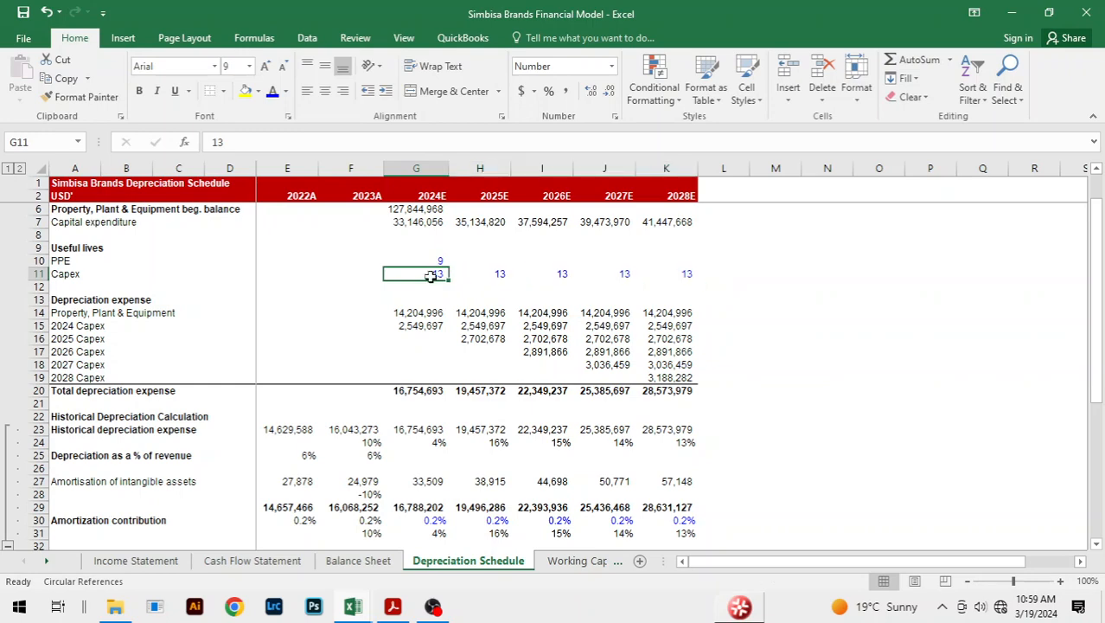
type("12")
key("ctrl+Return")
key("shift+Right")
key("shift+Right")
key("shift+Right")
key("shift+Right")
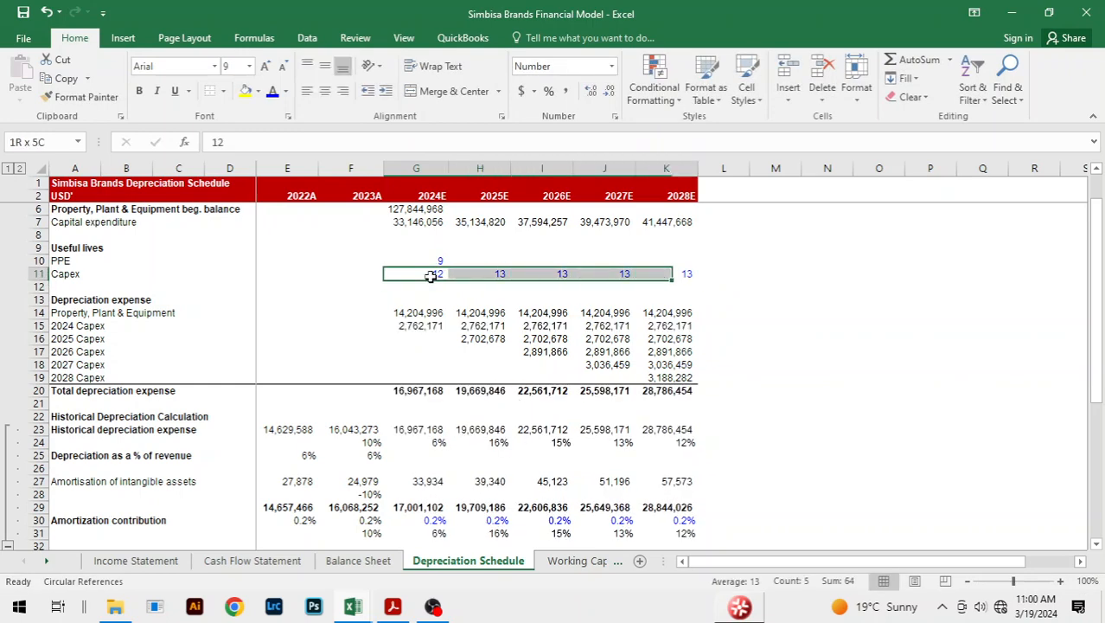
key("ctrl+r")
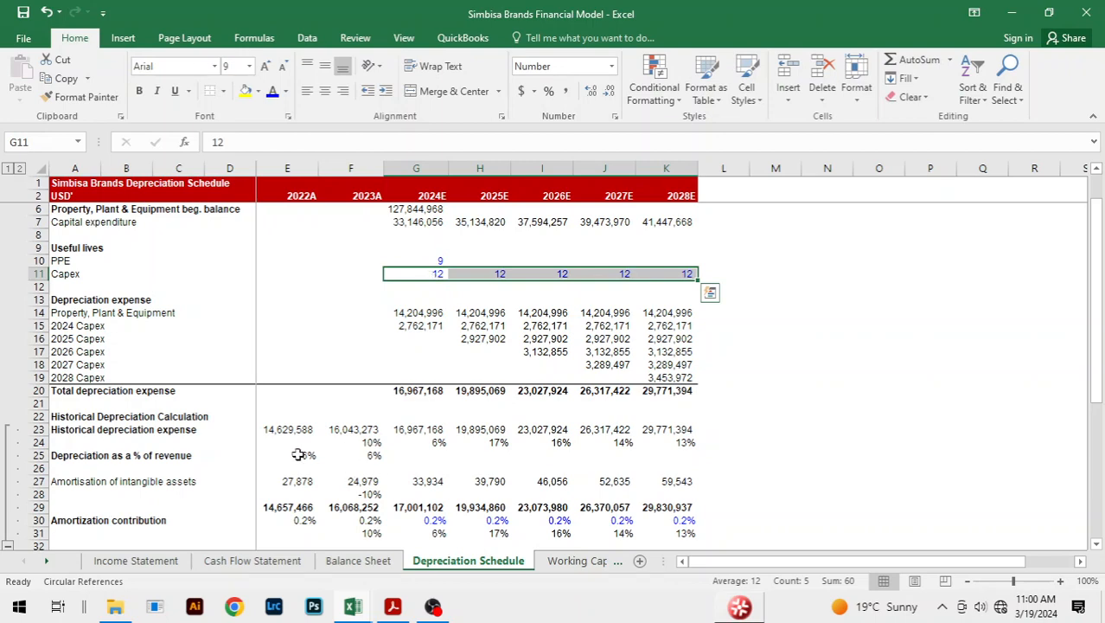
Try PPE useful lives of 15 and 7 in G10.
scroll(773, 424, "up", 1)
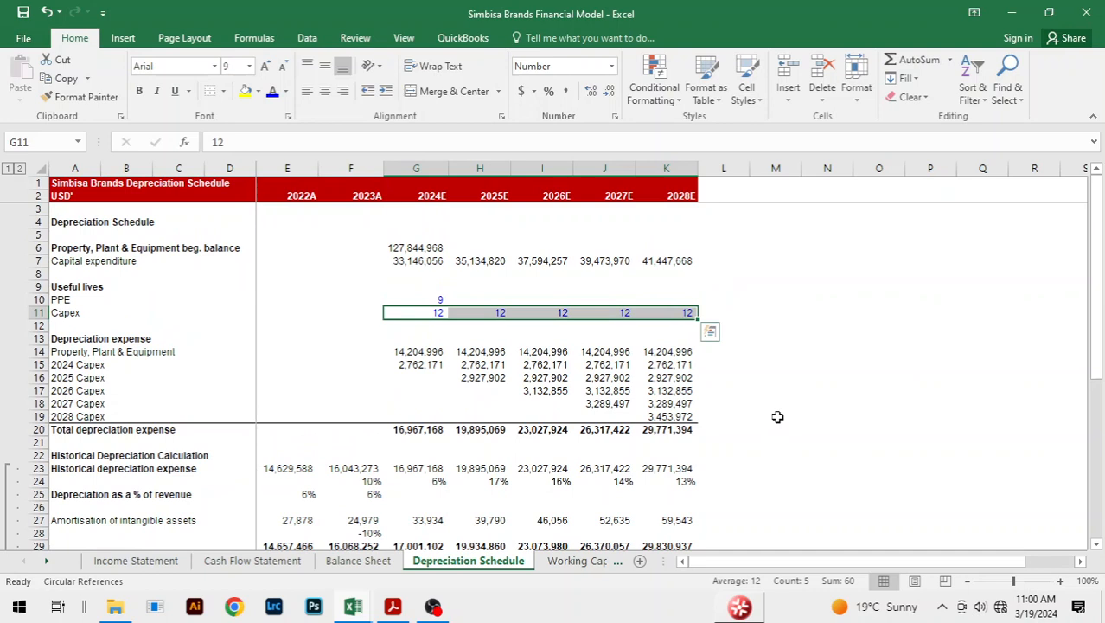
left_click(432, 298)
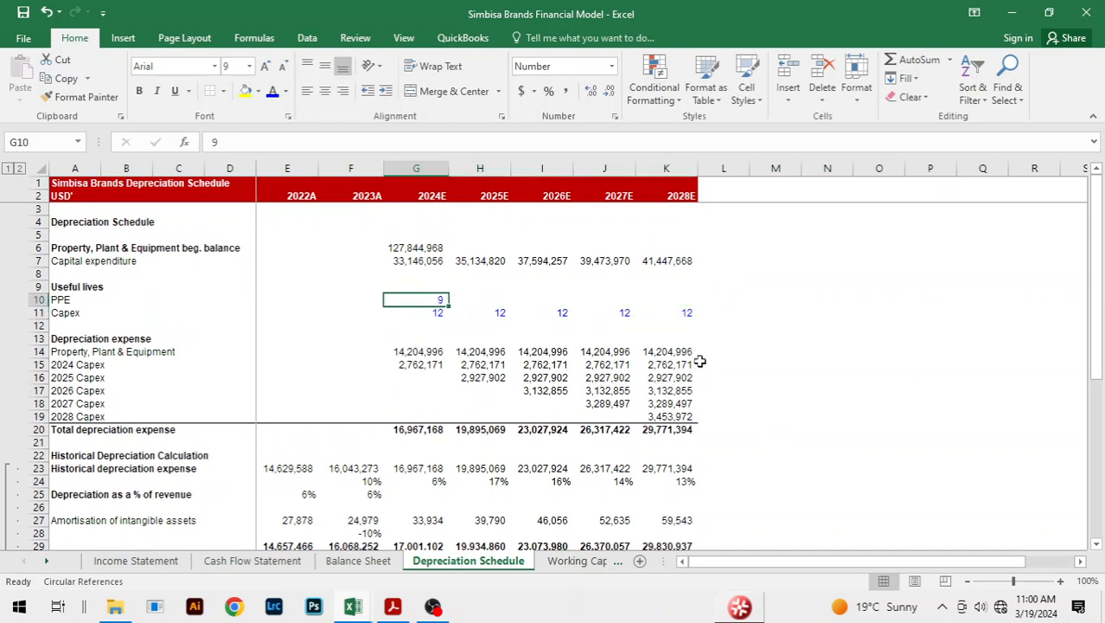
key("F2")
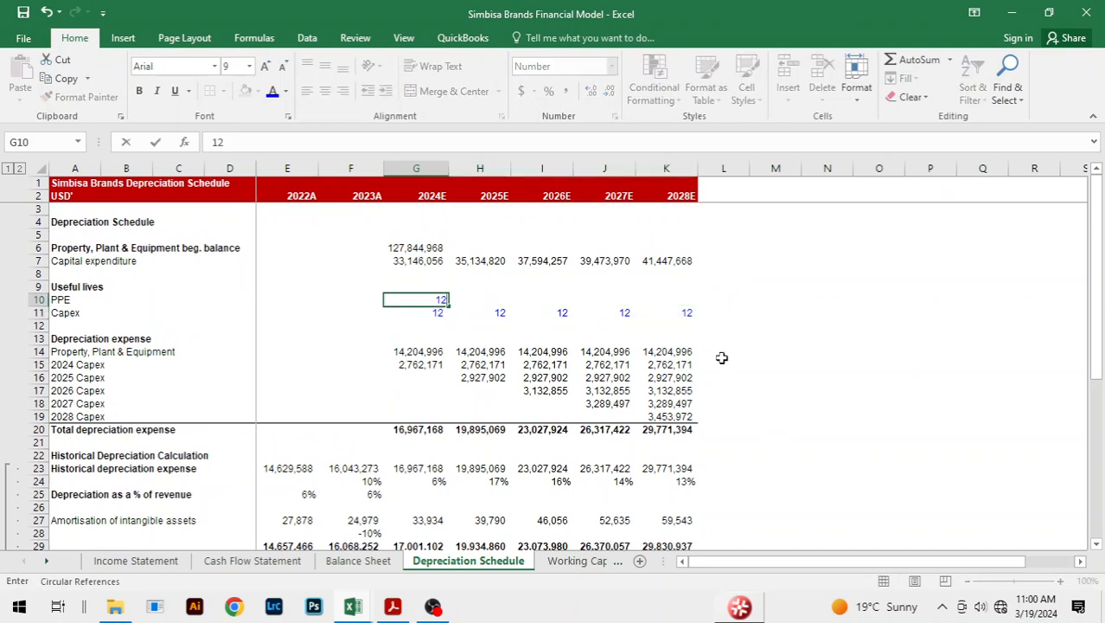
key("BackSpace")
type("15")
key("Return")
key("Up")
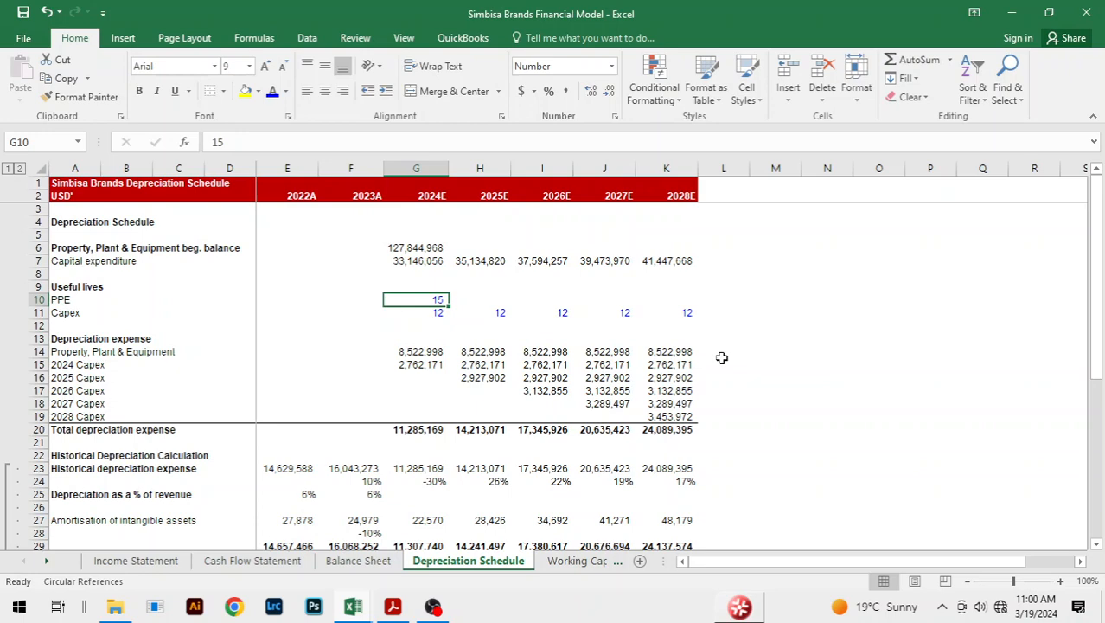
type("7")
key("Return")
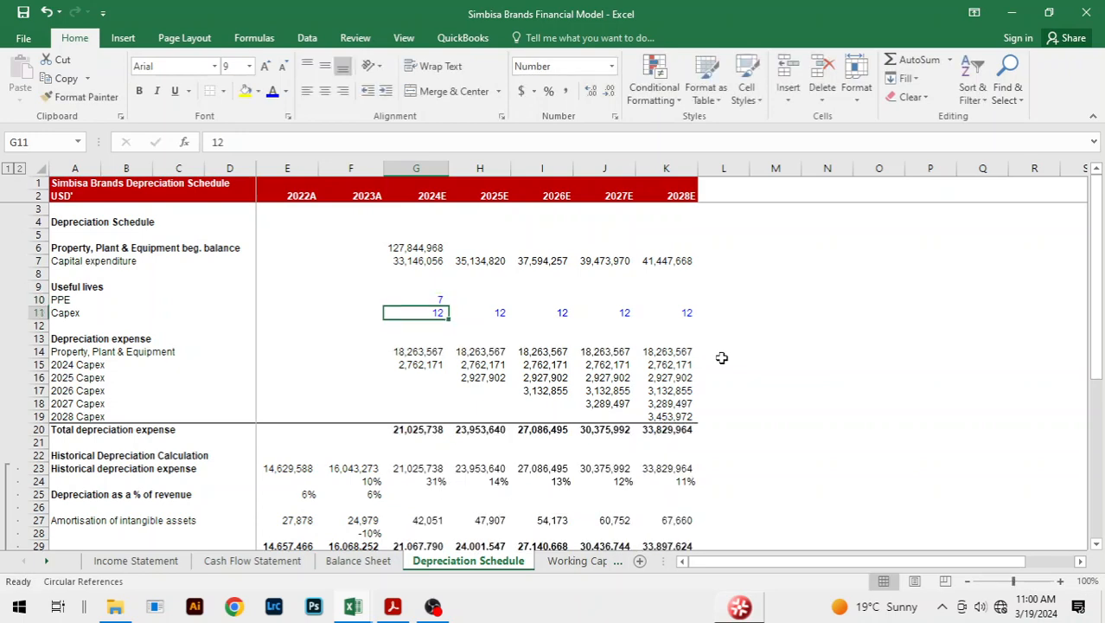
Try PPE useful lives of 6 and 8 in G10, and set it back to 9.
key("Up")
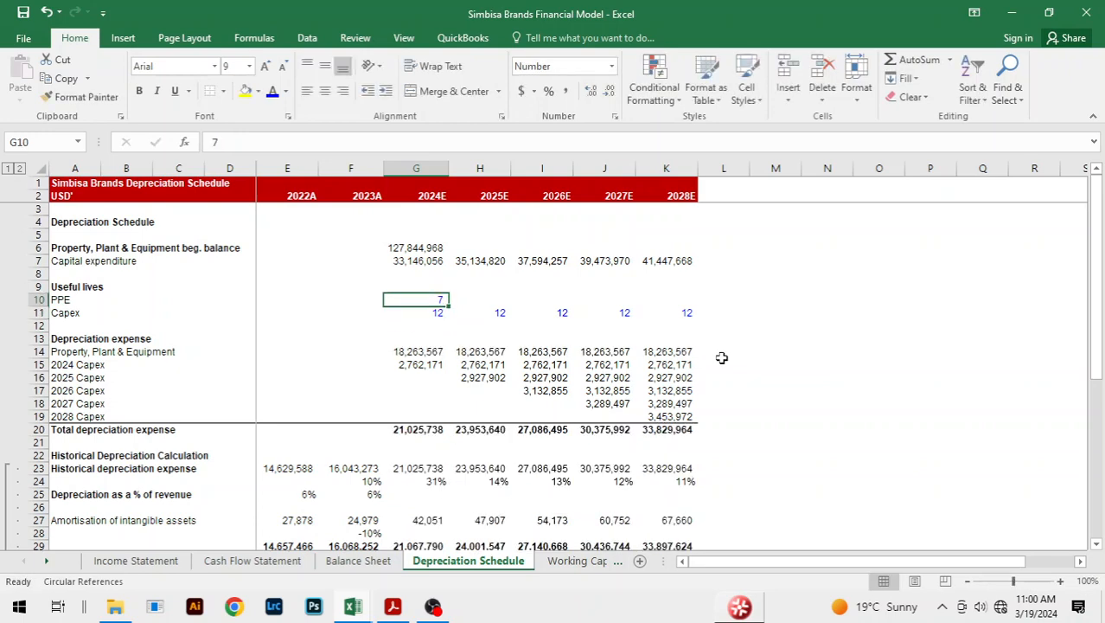
type("6")
key("Return")
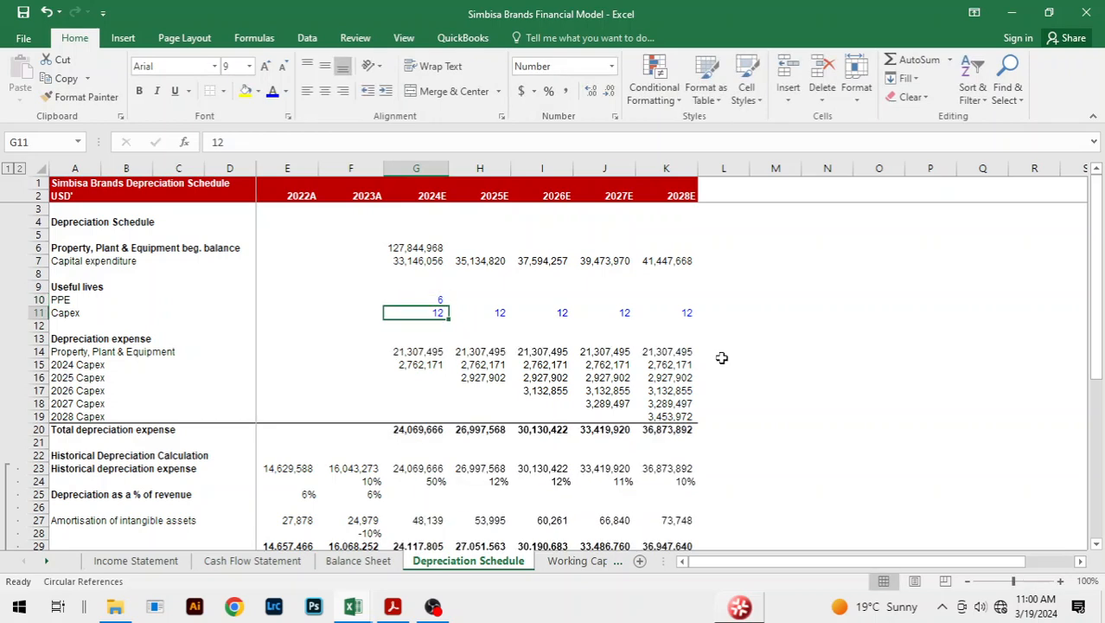
key("Up")
type("8")
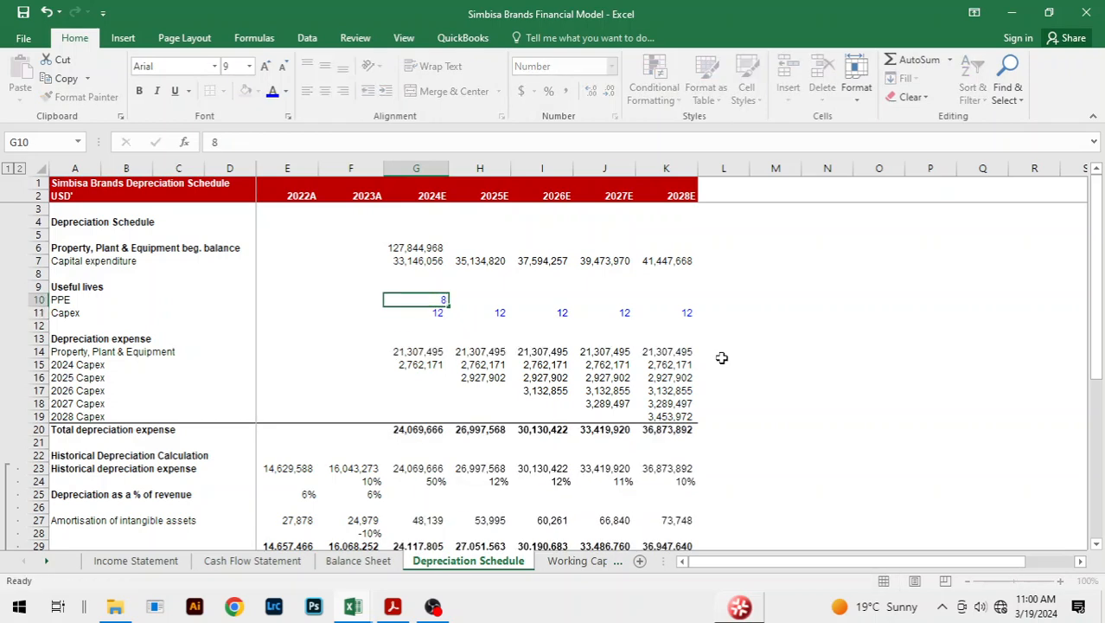
key("Return")
key("Up")
type("9")
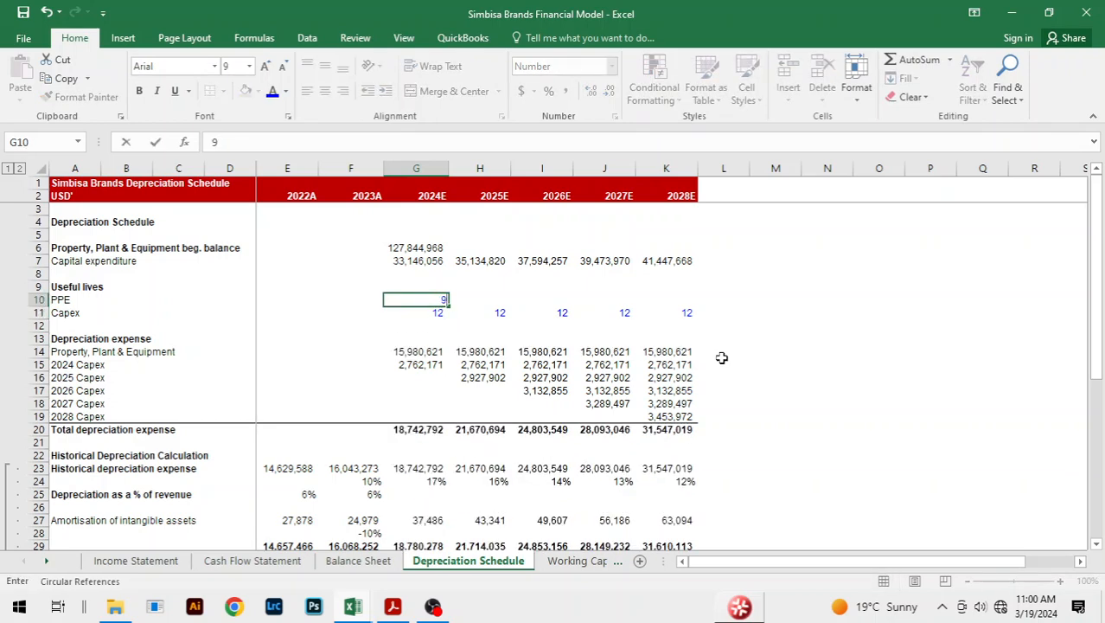
key("Return")
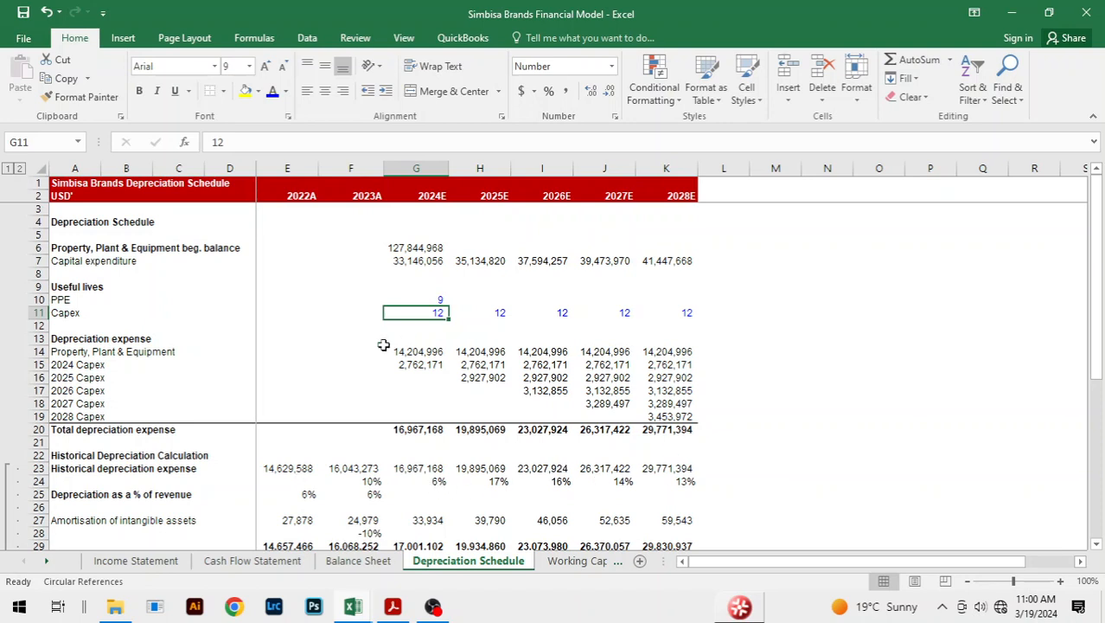
left_click(454, 300)
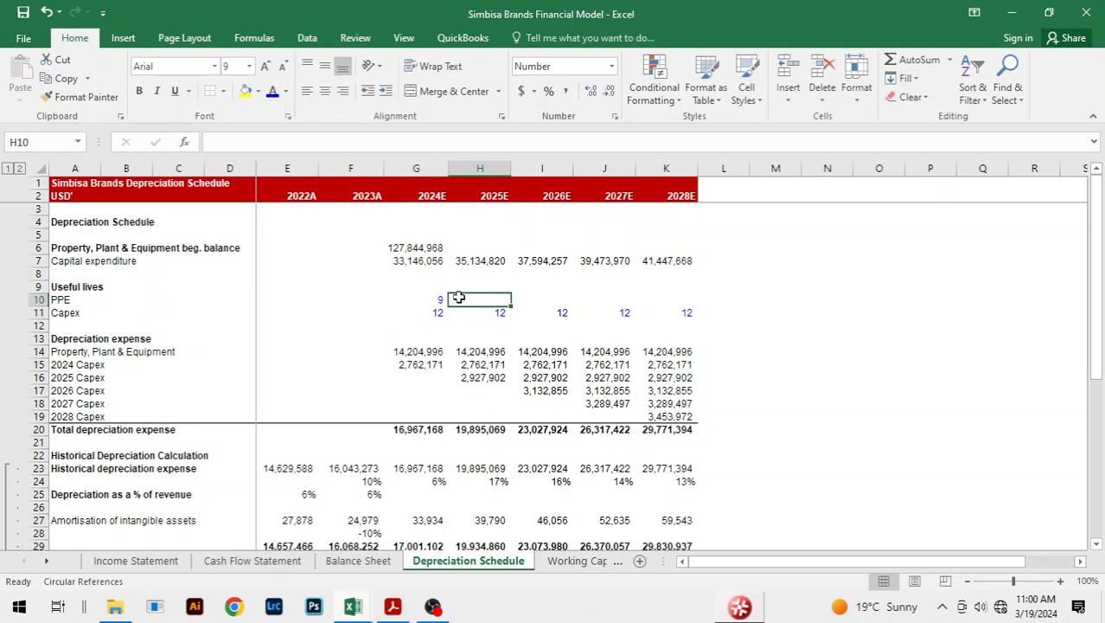
left_click(453, 401)
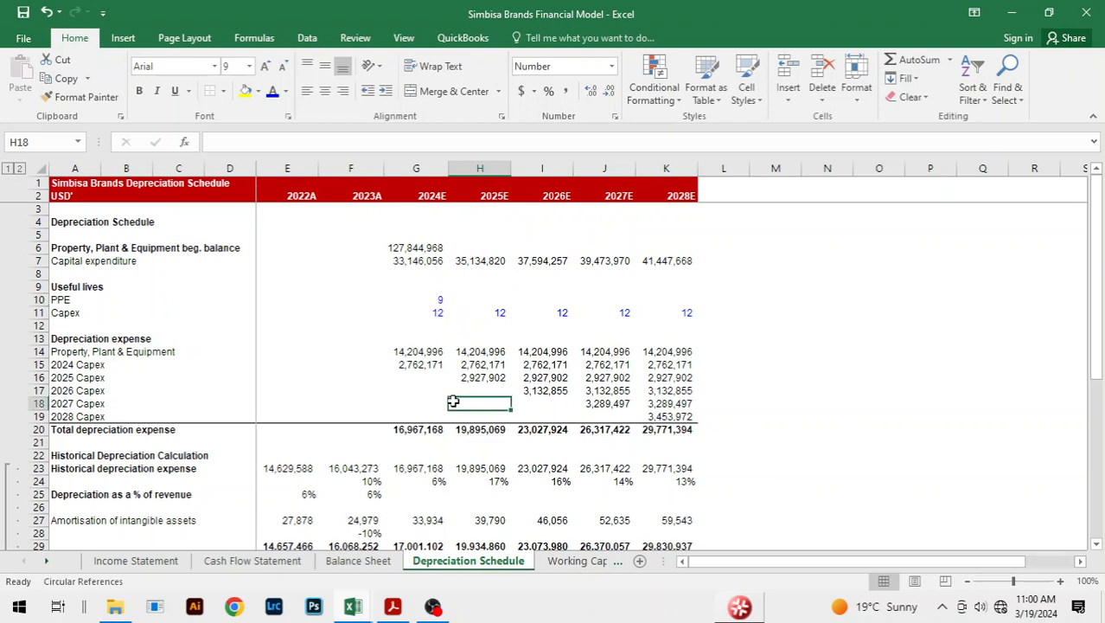
left_click(411, 493)
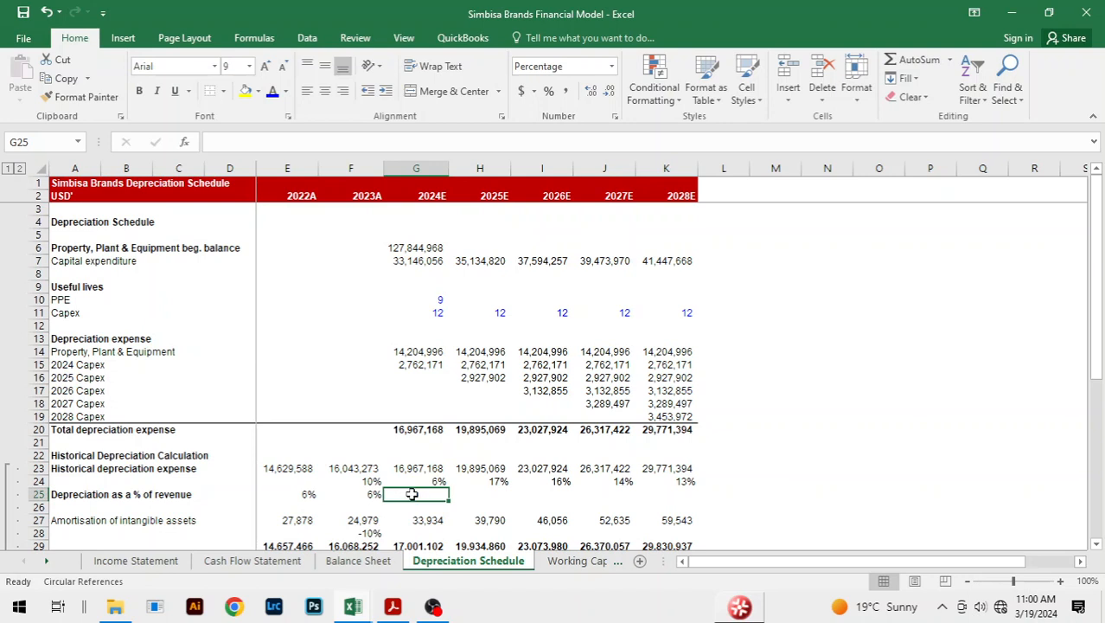
left_click(744, 379)
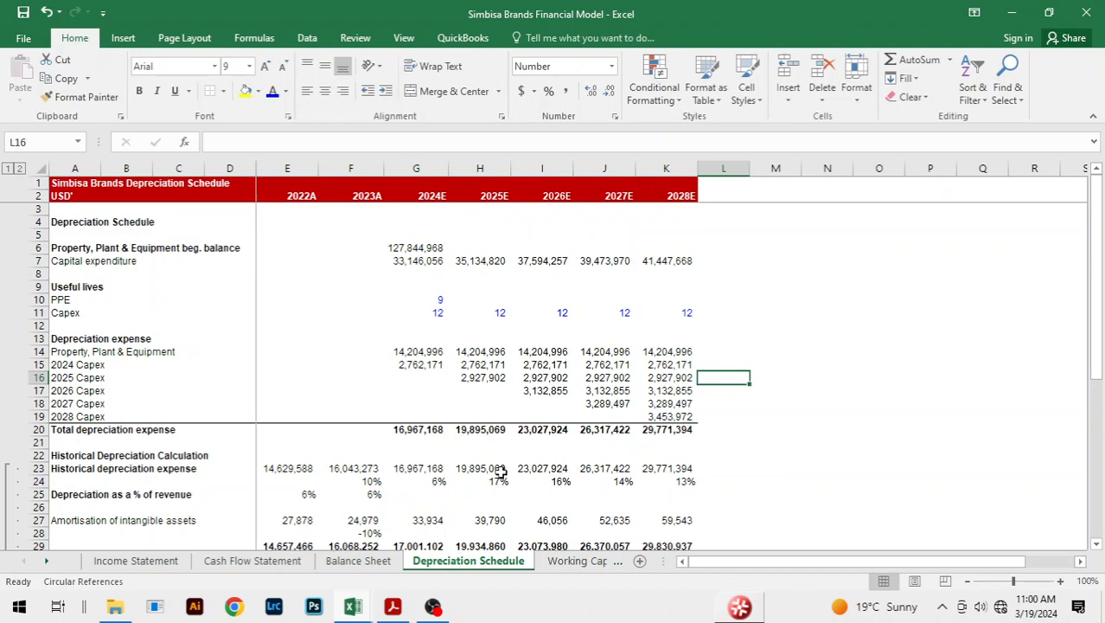
left_click(400, 466)
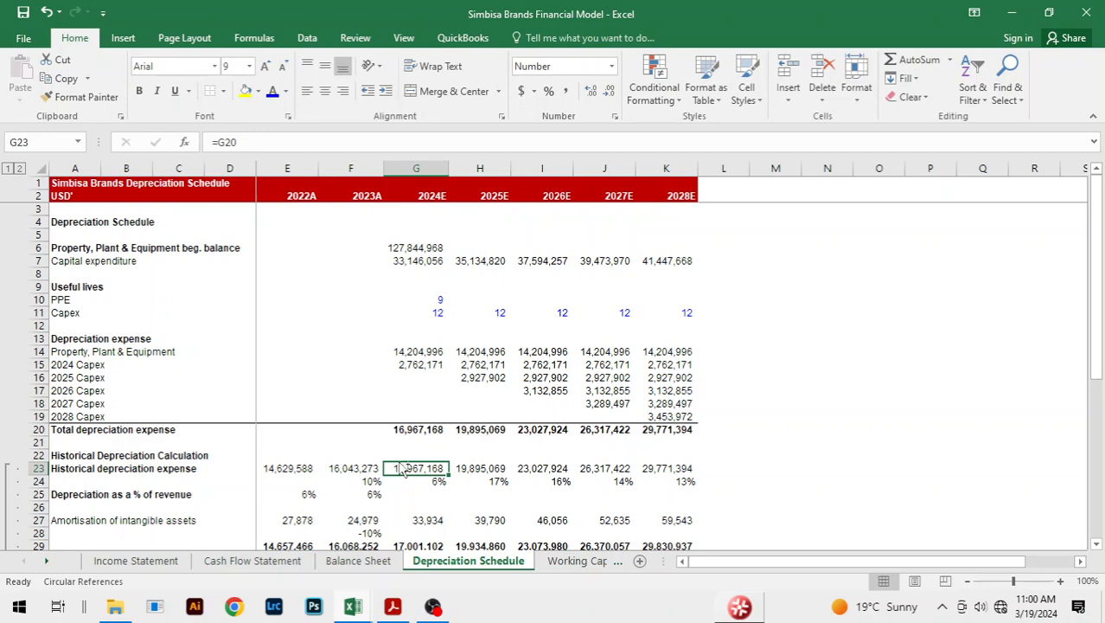
Link the income statement's 2024E depreciation and amortisation in I22 to total depreciation expense with =-'Depreciation Schedule'!G20.
key("ctrl+Page_Up")
key("ctrl+Page_Up")
key("ctrl+Page_Up")
key("Down")
key("Down")
key("Down")
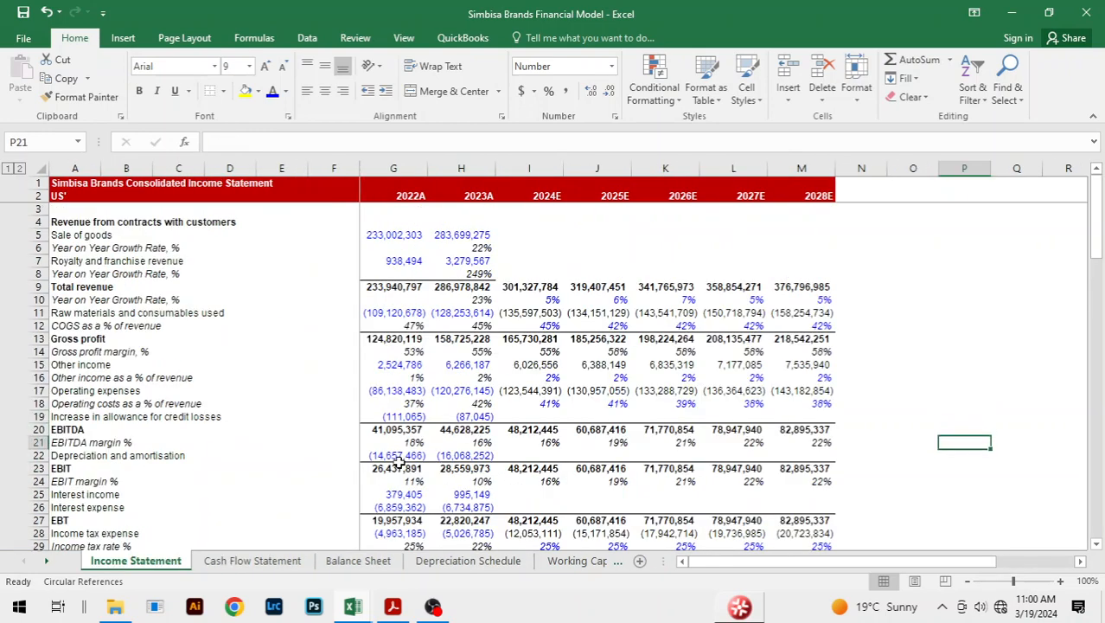
key("Left")
key("Left")
key("Left")
key("Left")
key("Left")
key("Left")
key("Left")
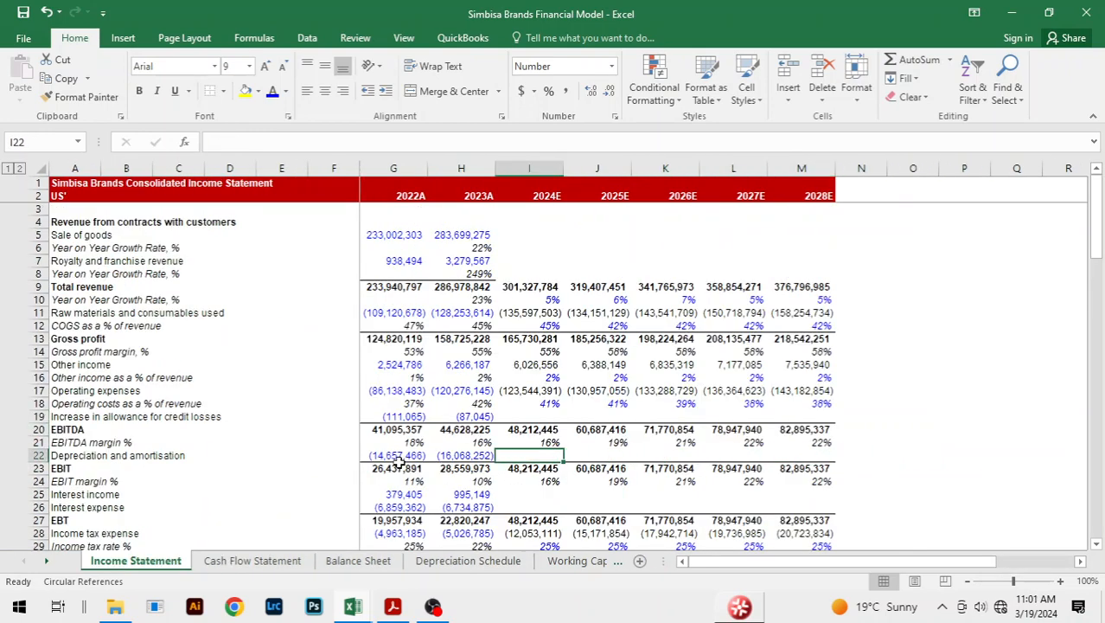
type("=-")
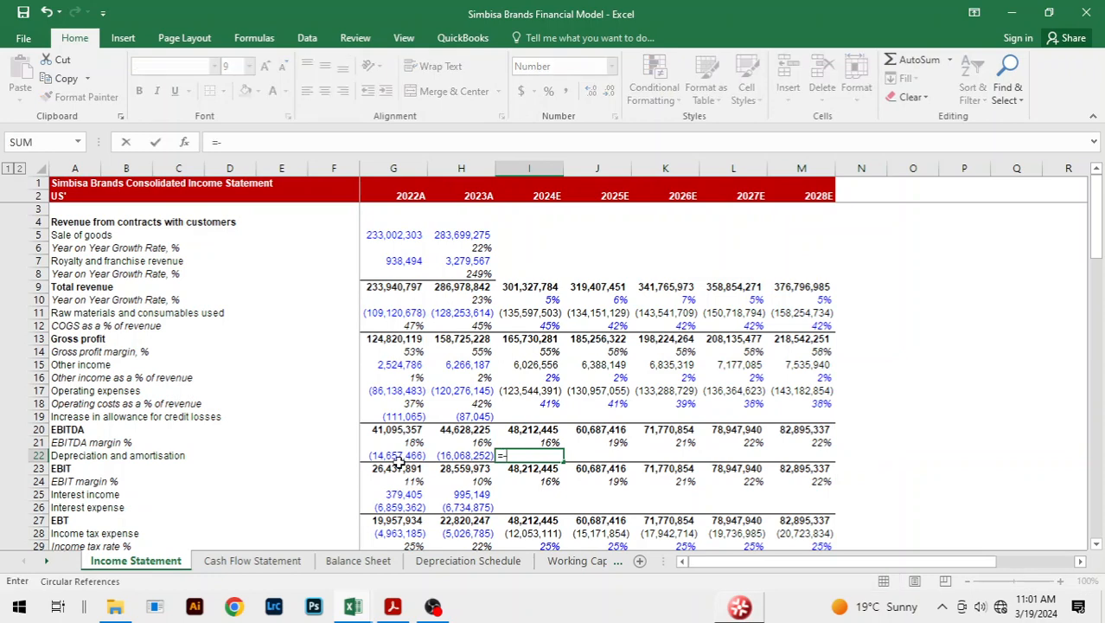
key("ctrl+Page_Down")
key("ctrl+Page_Down")
key("ctrl+Page_Down")
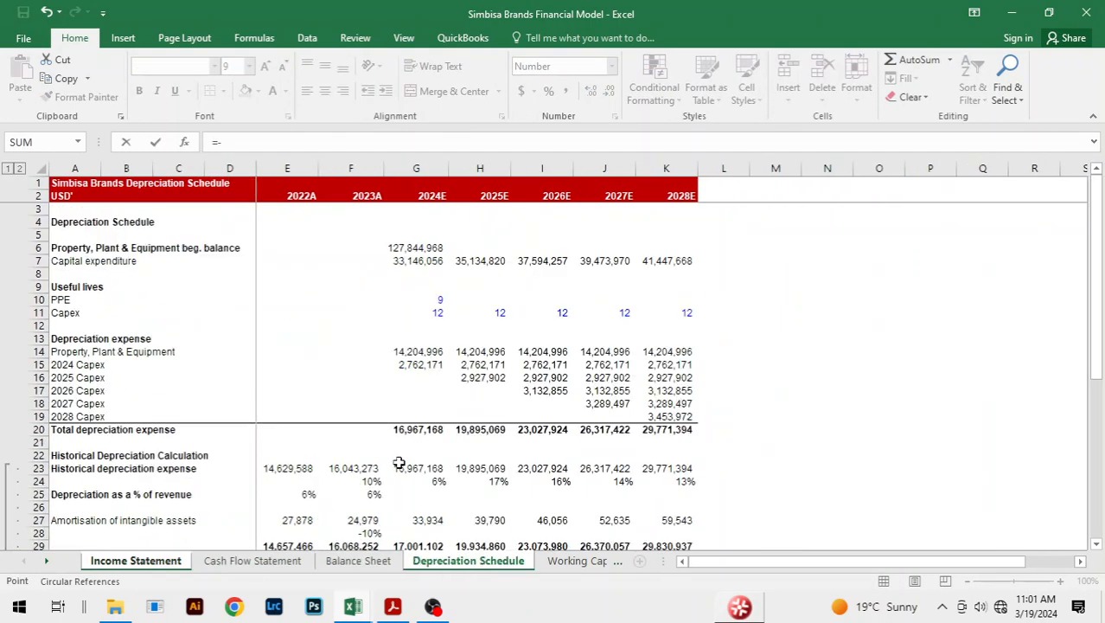
key("Down")
key("Down")
key("Down")
key("Down")
key("Down")
key("Down")
key("Down")
key("Down")
key("Down")
key("Down")
key("Down")
key("Down")
key("Down")
key("Down")
key("Down")
key("Down")
key("Down")
key("Down")
key("Down")
key("Down")
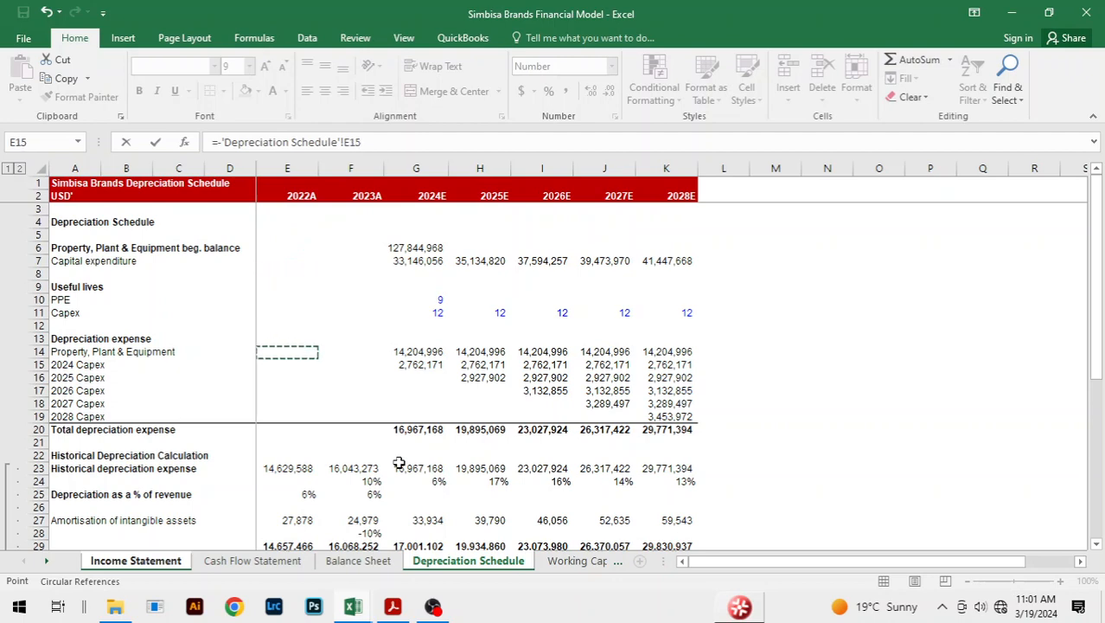
key("Up")
key("Up")
key("Up")
key("Right")
key("Right")
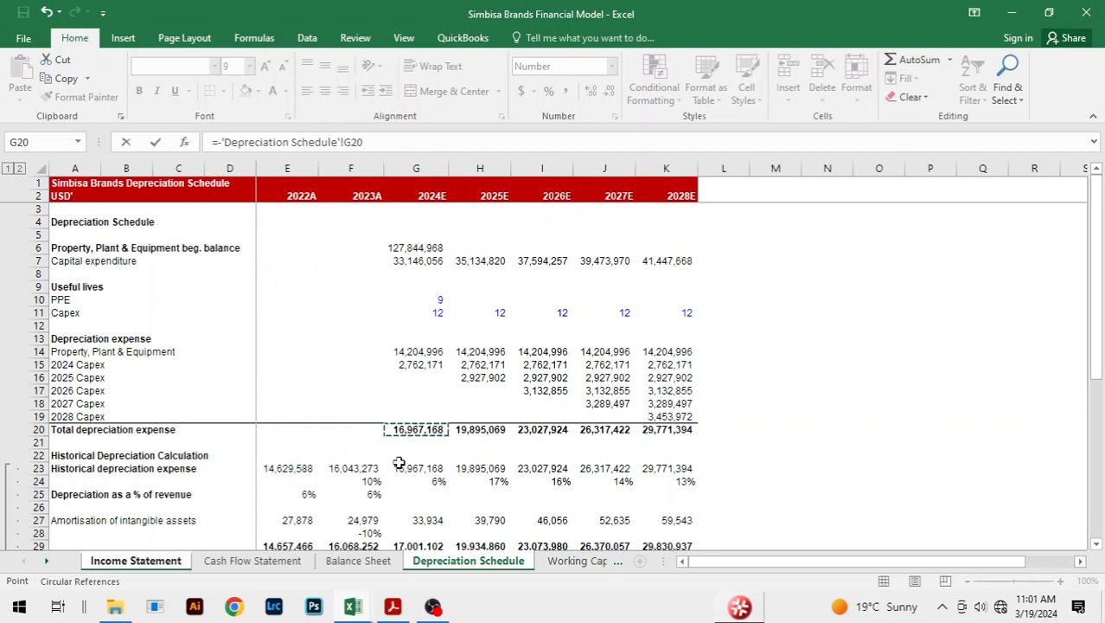
key("Return")
Fill the depreciation and amortisation formula in I22 across the forecast years through M22.
key("Up")
key("shift+Right")
key("shift+Right")
key("shift+Right")
key("shift+Right")
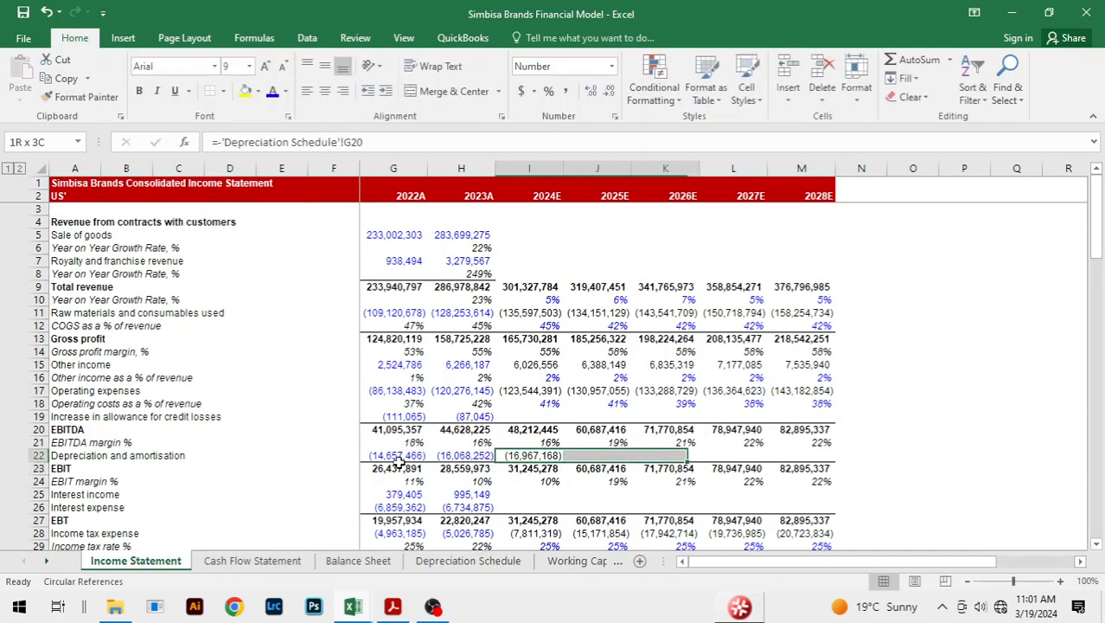
key("ctrl+r")
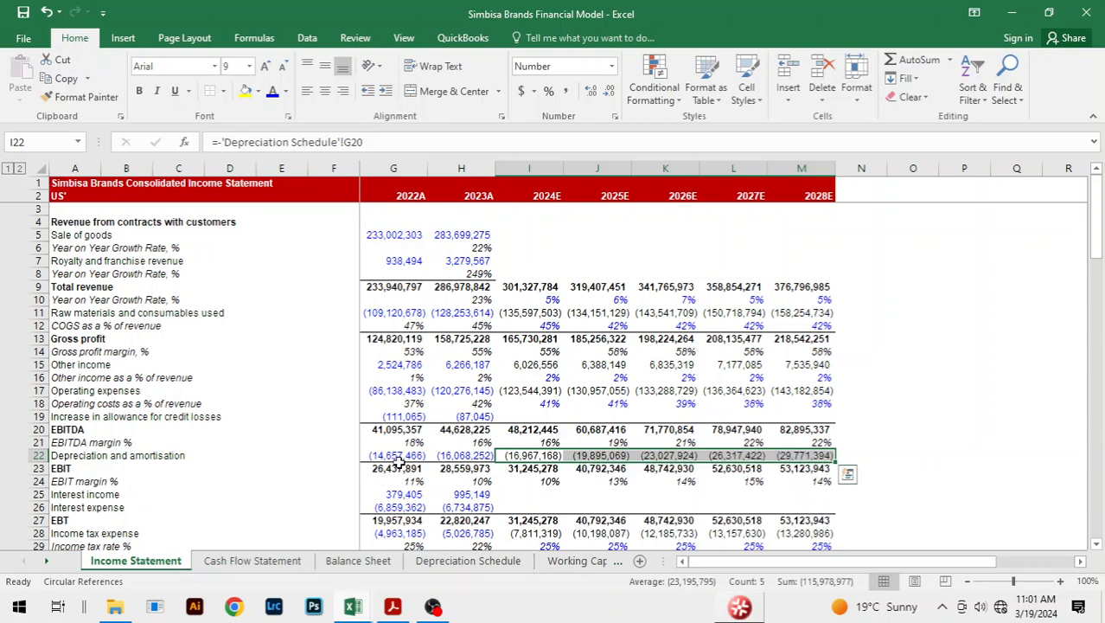
Review the forecast depreciation expense rows on the Depreciation Schedule sheet.
key("ctrl+Page_Down")
key("ctrl+Page_Down")
key("ctrl+Page_Down")
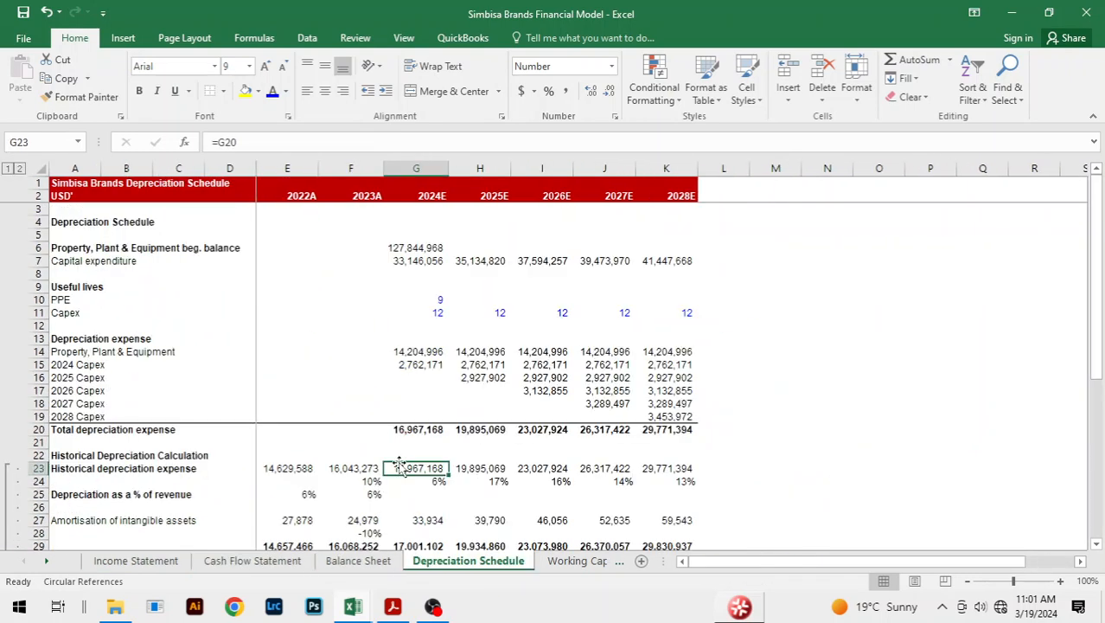
key("Up")
key("Up")
key("Up")
key("Up")
key("Up")
key("Up")
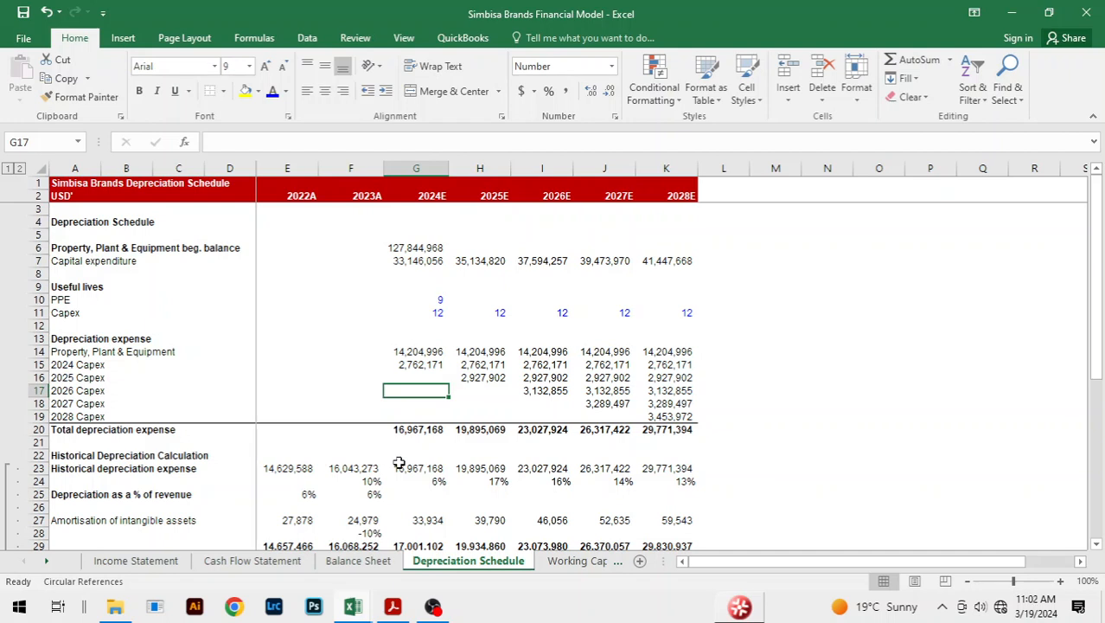
In the Working Capital Schedule, calculate 2022A total current assets in E13 as =E9+E11 and fill it into F13.
key("ctrl+Page_Down")
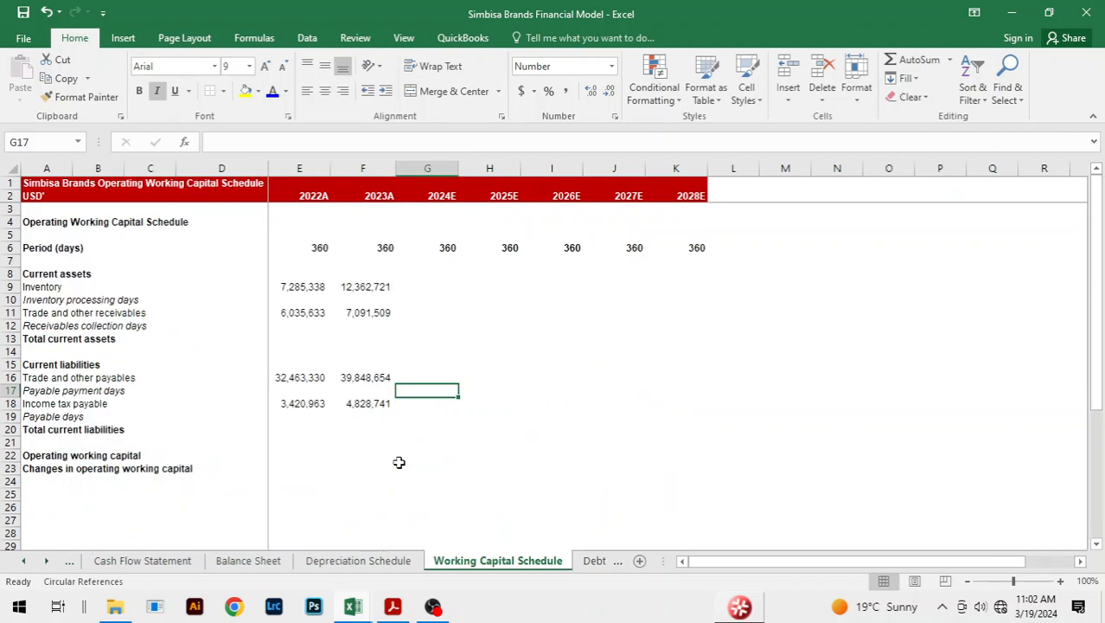
left_click(381, 441)
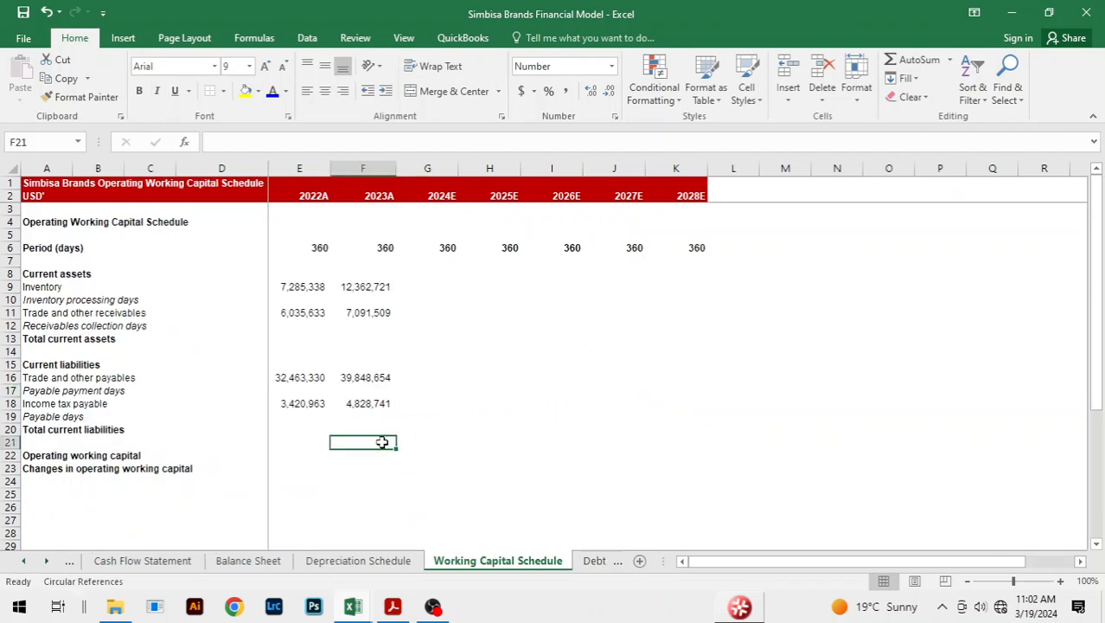
left_click(530, 353)
left_click(471, 474)
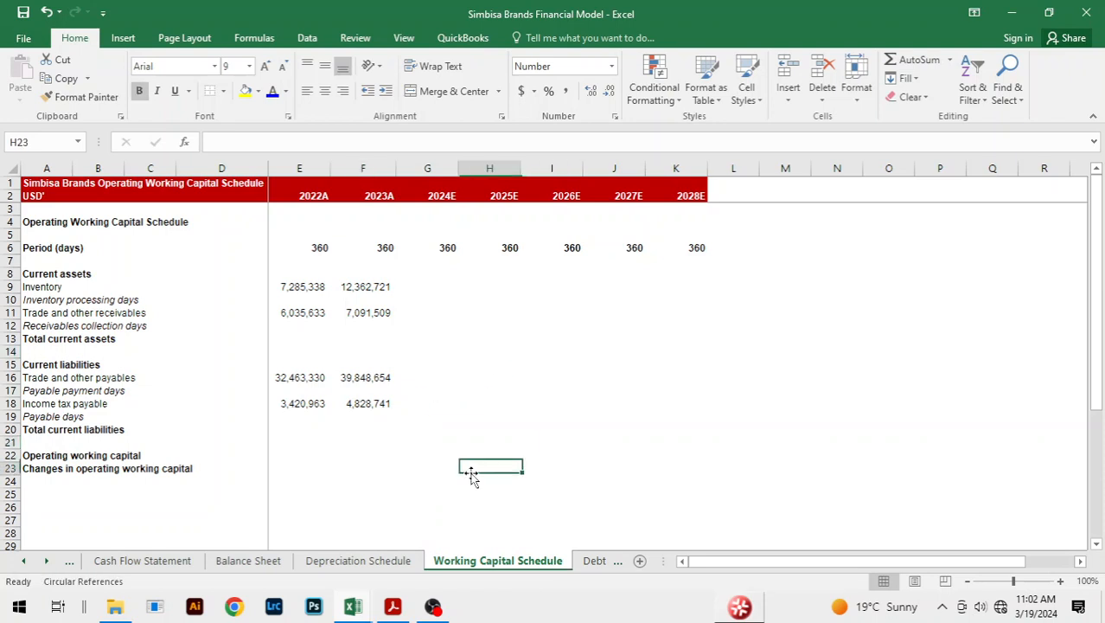
left_click(286, 335)
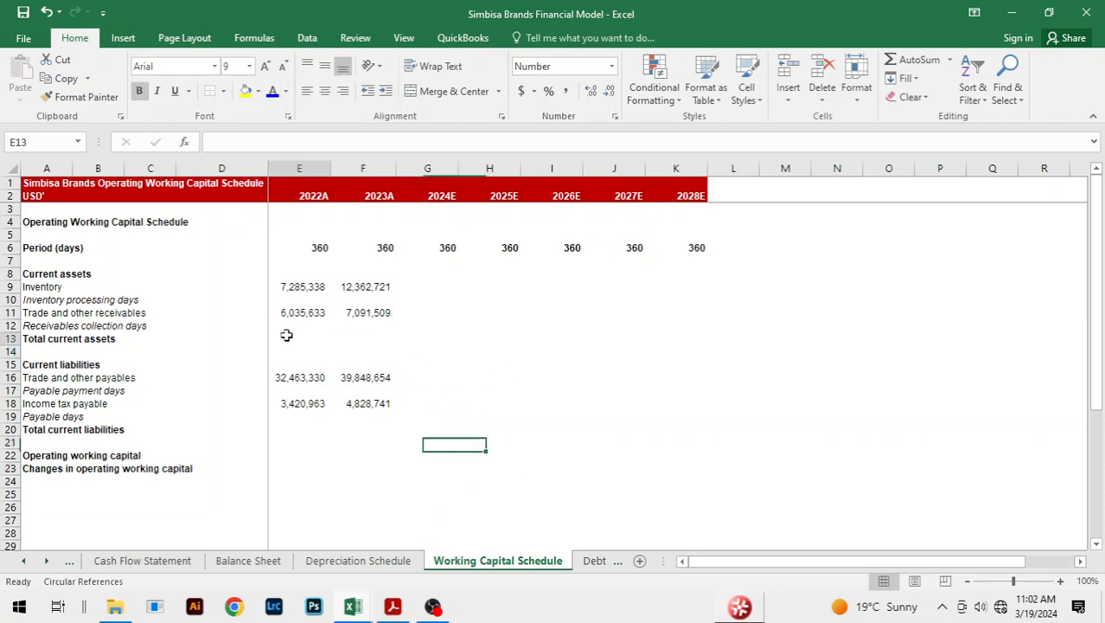
type("=")
key("Up")
key("Up")
key("Up")
key("Up")
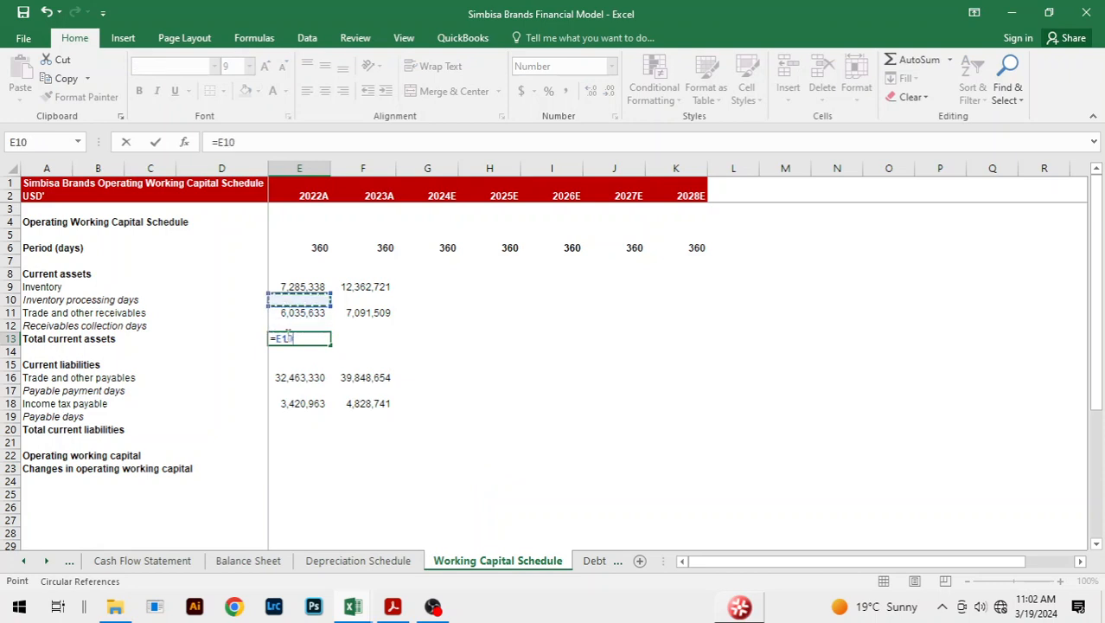
type("+")
key("Up")
key("Up")
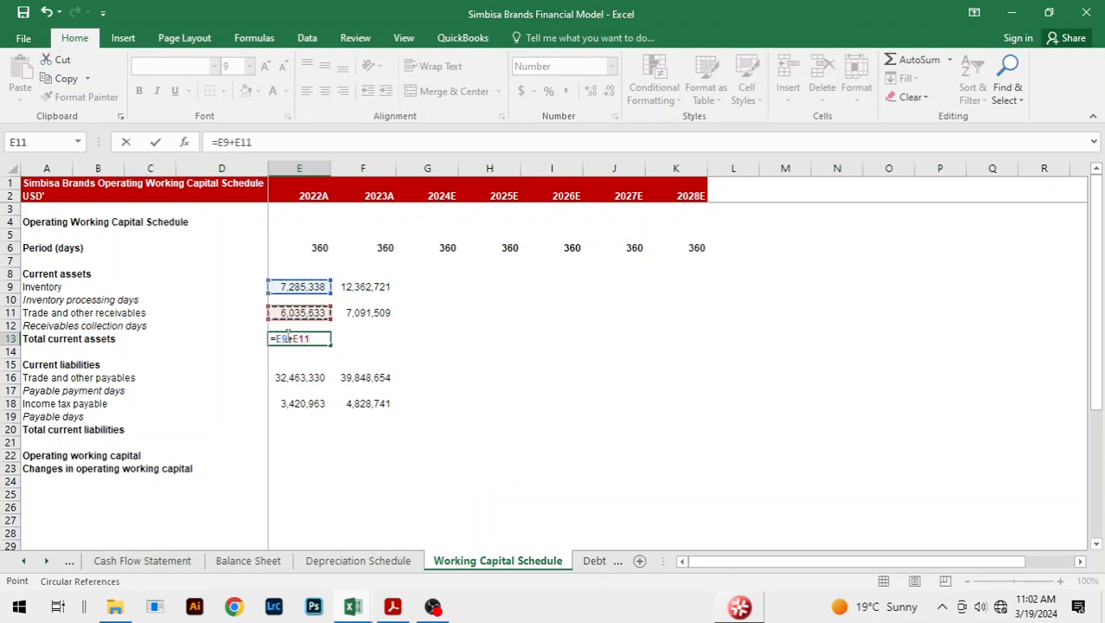
key("Return")
key("Up")
key("shift+Right")
key("ctrl+r")
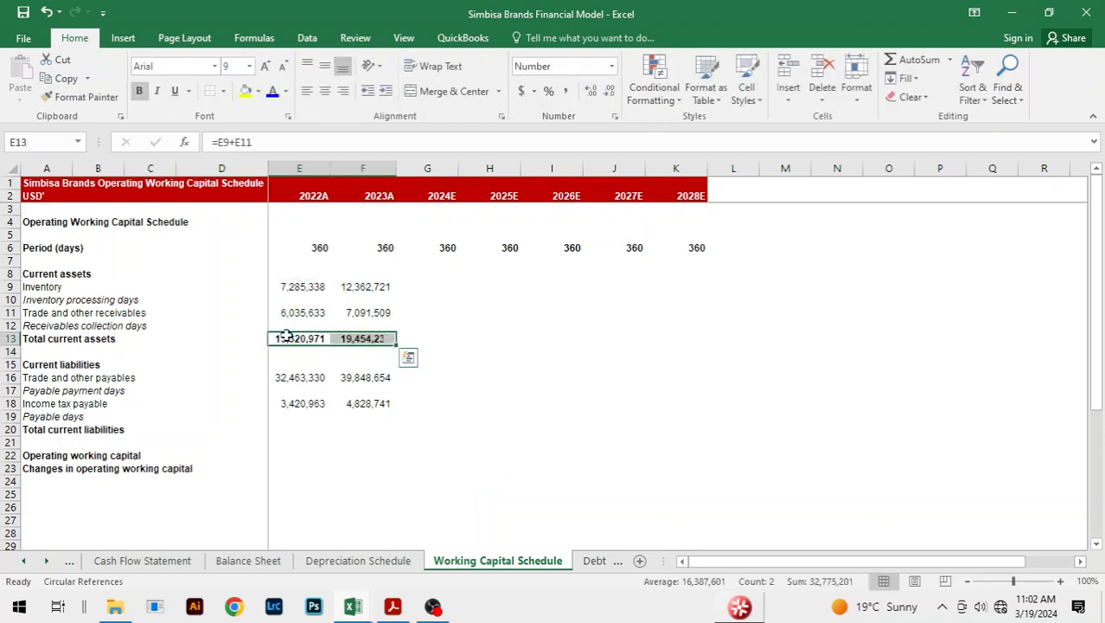
Link 2024E depreciation in I6 of the Cash Flow Statement to the income statement with =-'Income Statement'!I22.
left_click(585, 311)
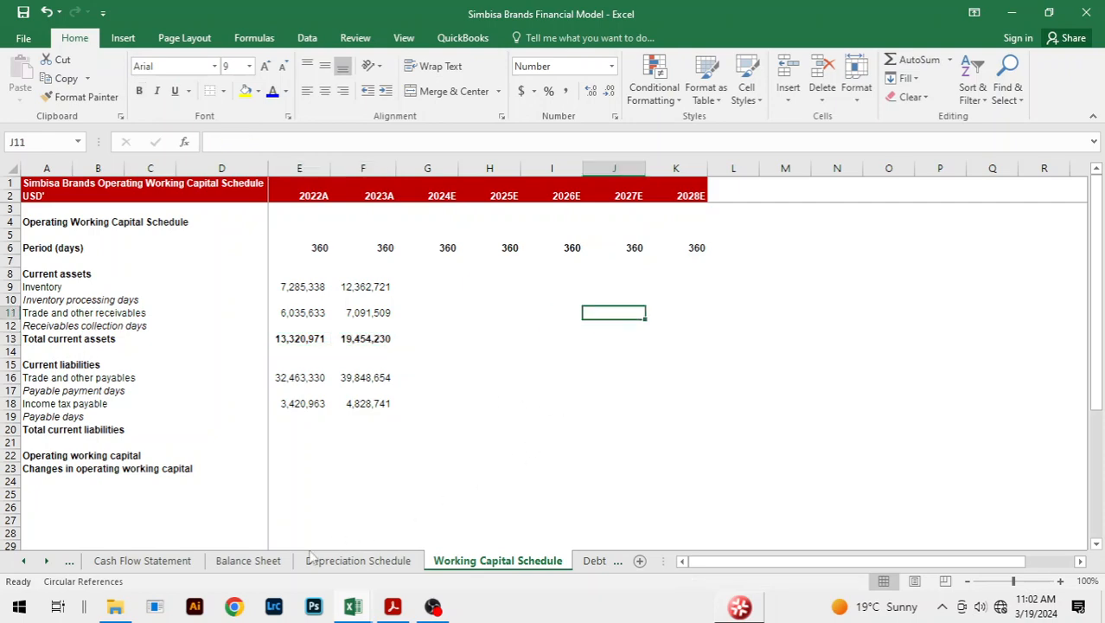
left_click(138, 560)
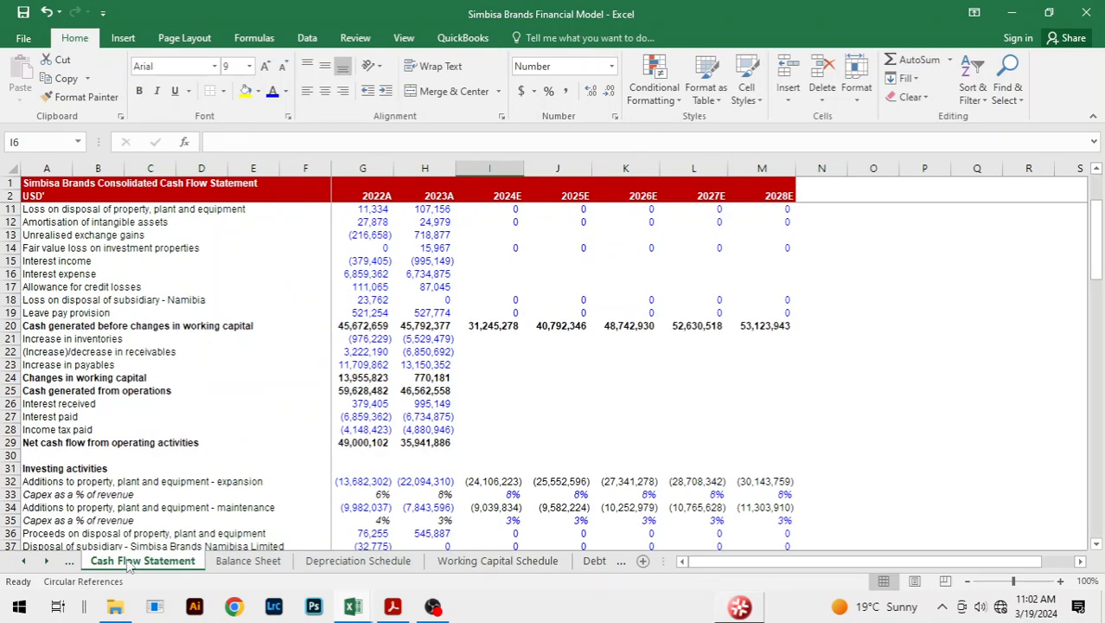
left_click(562, 403)
left_click(774, 401)
left_click(853, 368)
scroll(851, 372, "up", 3)
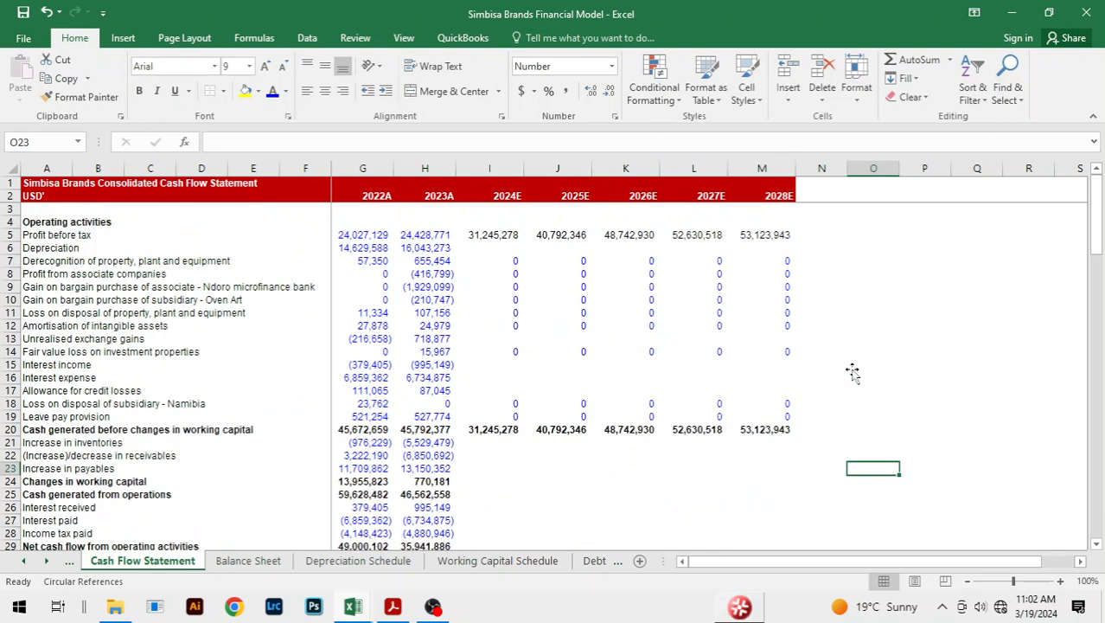
left_click(509, 247)
type("=")
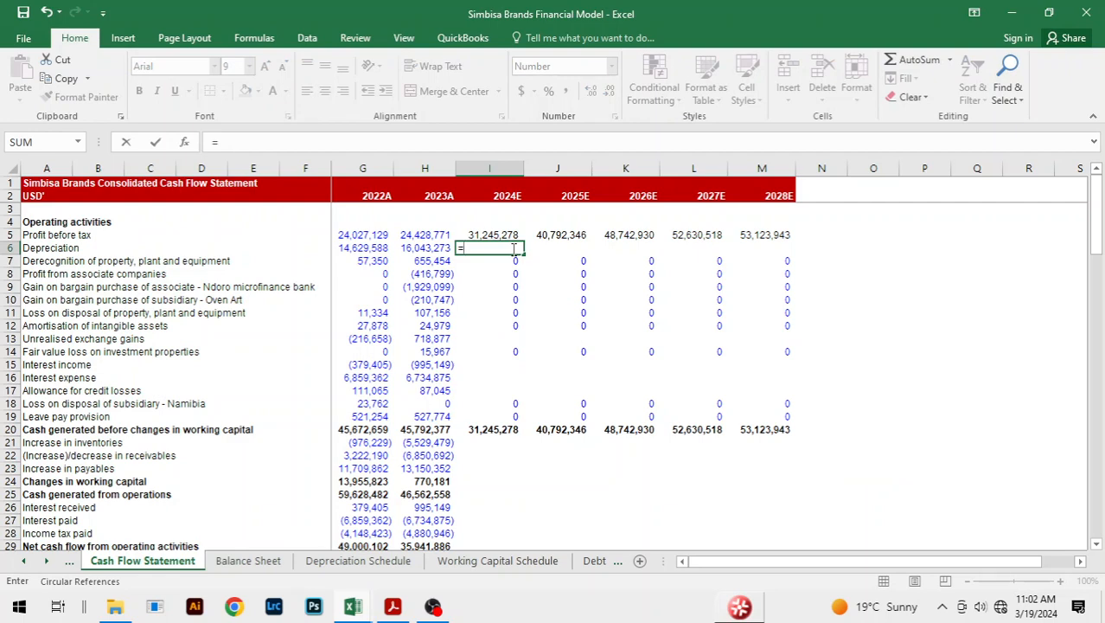
type("-")
key("ctrl+Page_Up")
key("Down")
key("Down")
key("Down")
key("Down")
key("Down")
key("Down")
key("Down")
key("Down")
key("Down")
key("Down")
key("Down")
key("Down")
key("Down")
key("Down")
key("Down")
key("Down")
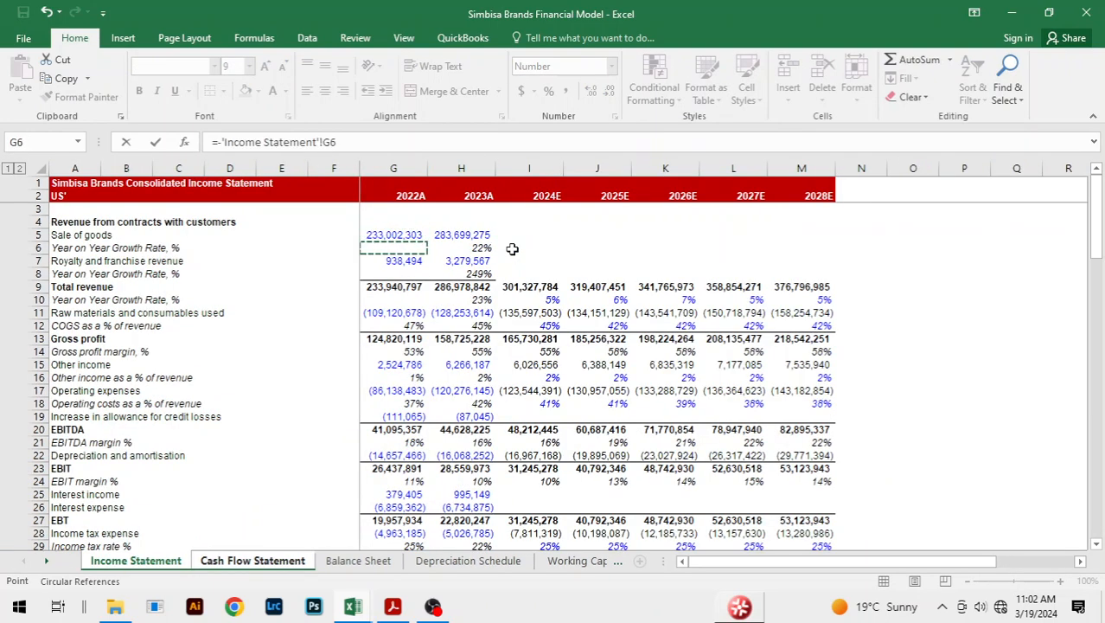
key("Down")
key("Down")
key("Down")
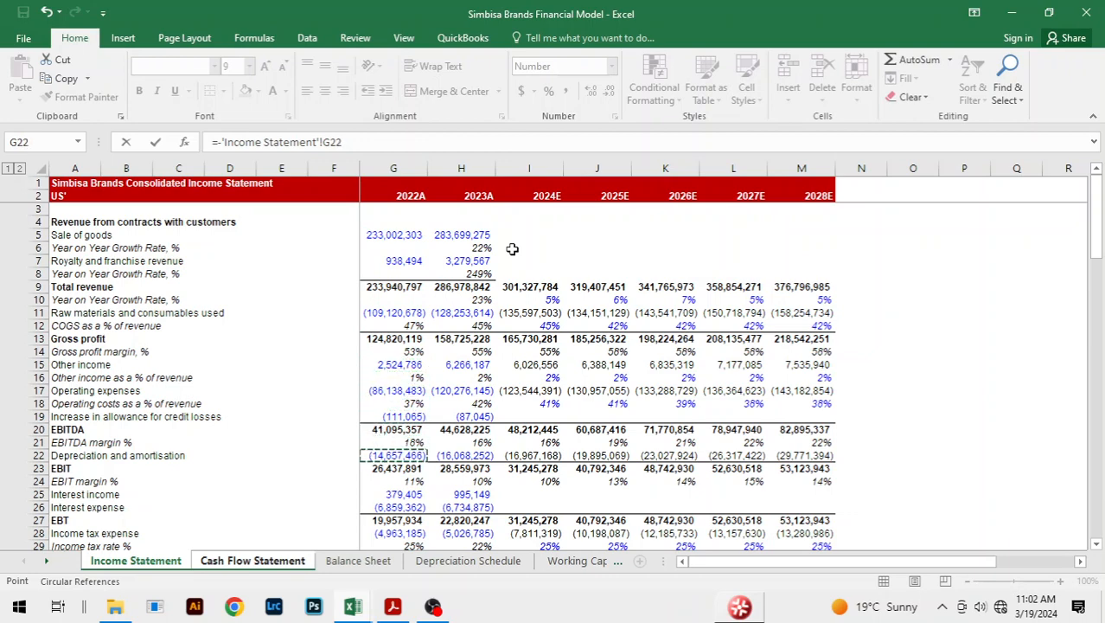
key("Right")
key("Right")
key("Return")
Fill the cash flow depreciation formula in I6 across the forecast years through M6.
key("Up")
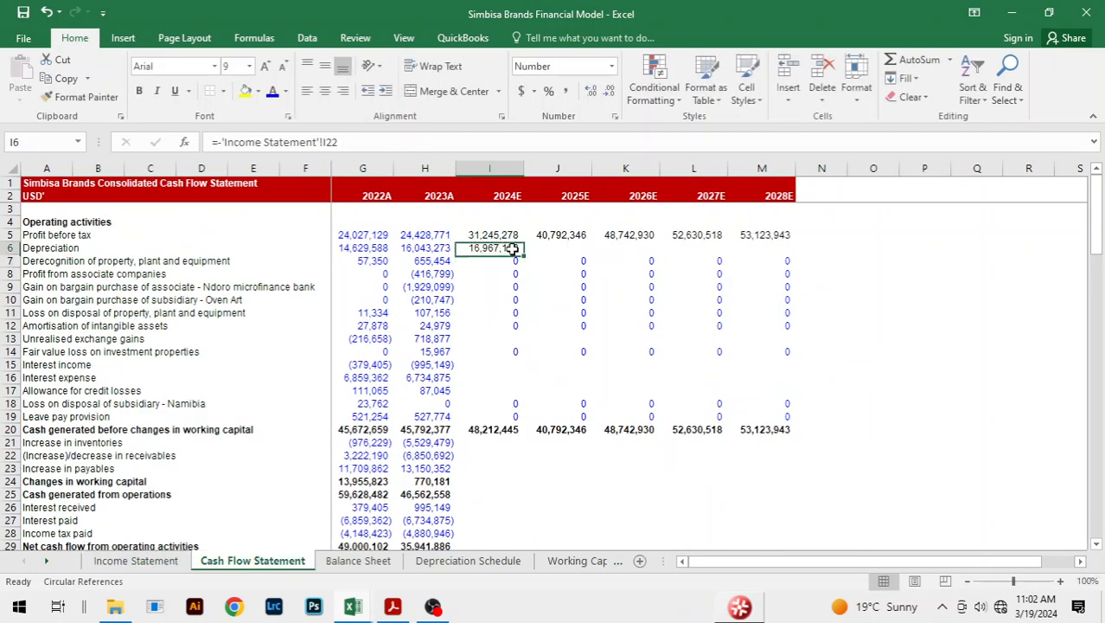
key("shift+Right")
key("shift+Right")
key("shift+Right")
key("shift+Right")
key("ctrl+r")
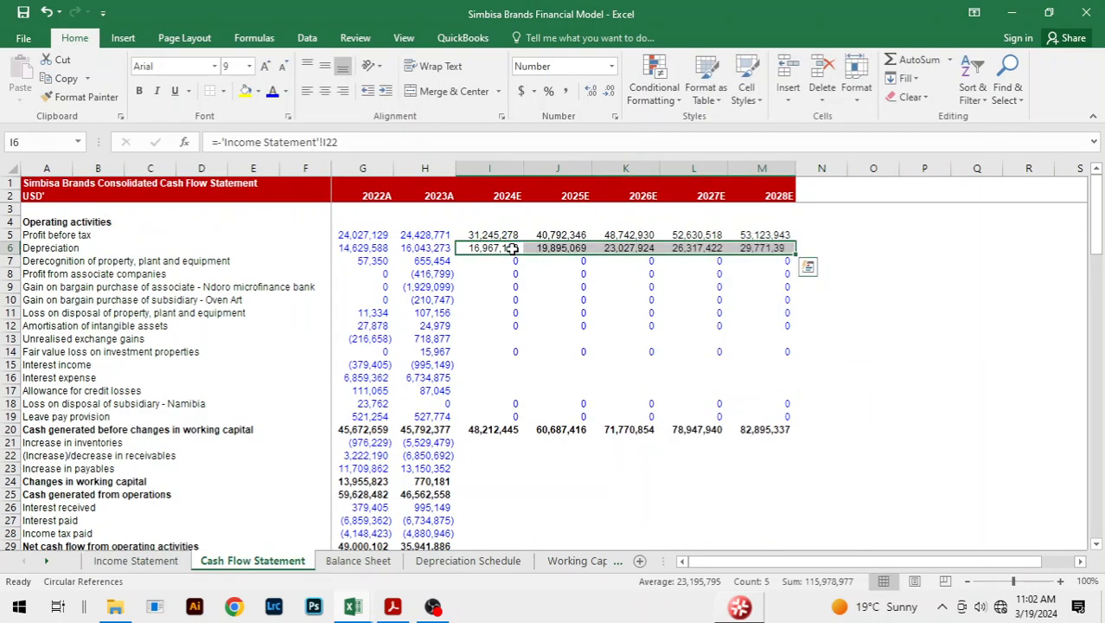
Save the workbook.
left_click(499, 374)
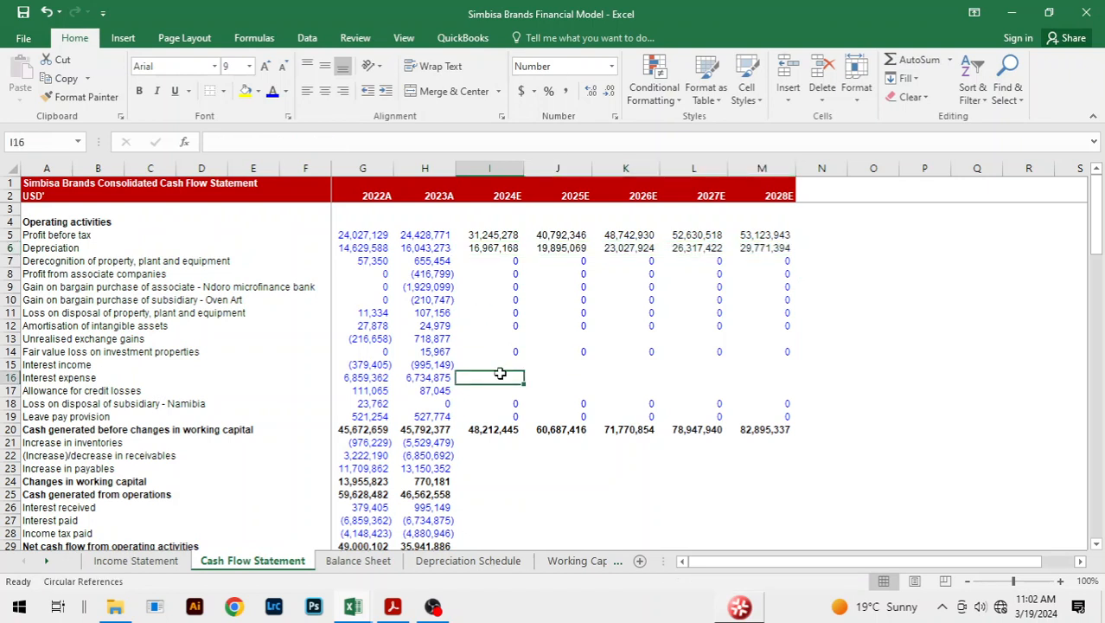
key("ctrl+s")
key("ctrl+s")
key("ctrl+s")
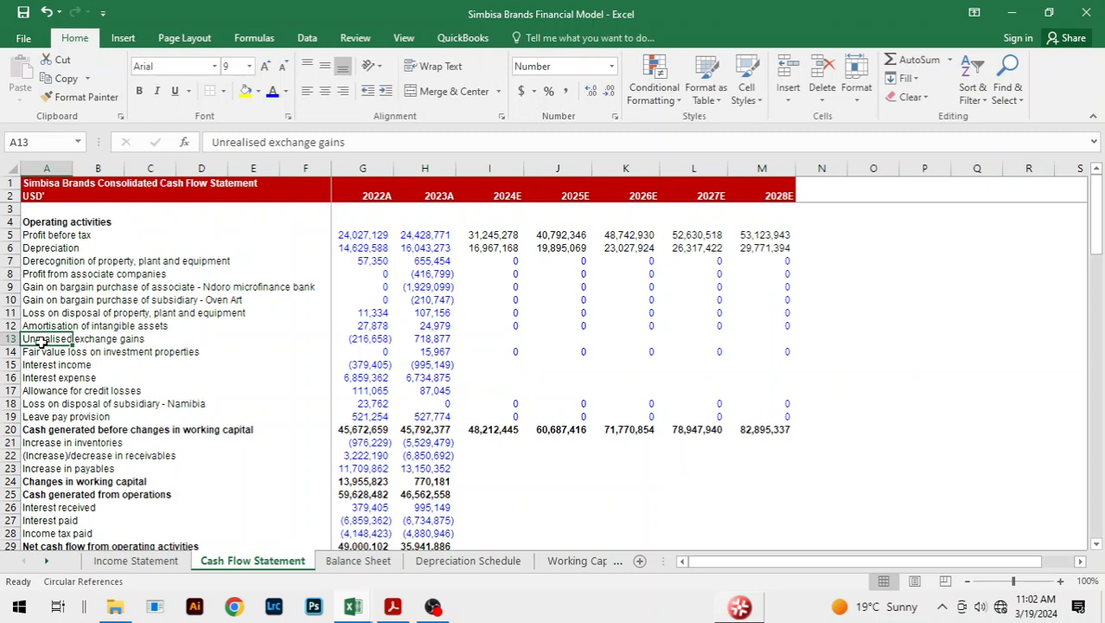
Set unrealised exchange gains to 0 for 2024E in I13 and fill it across through M13.
left_click_drag(41, 341, 497, 339)
left_click(499, 338)
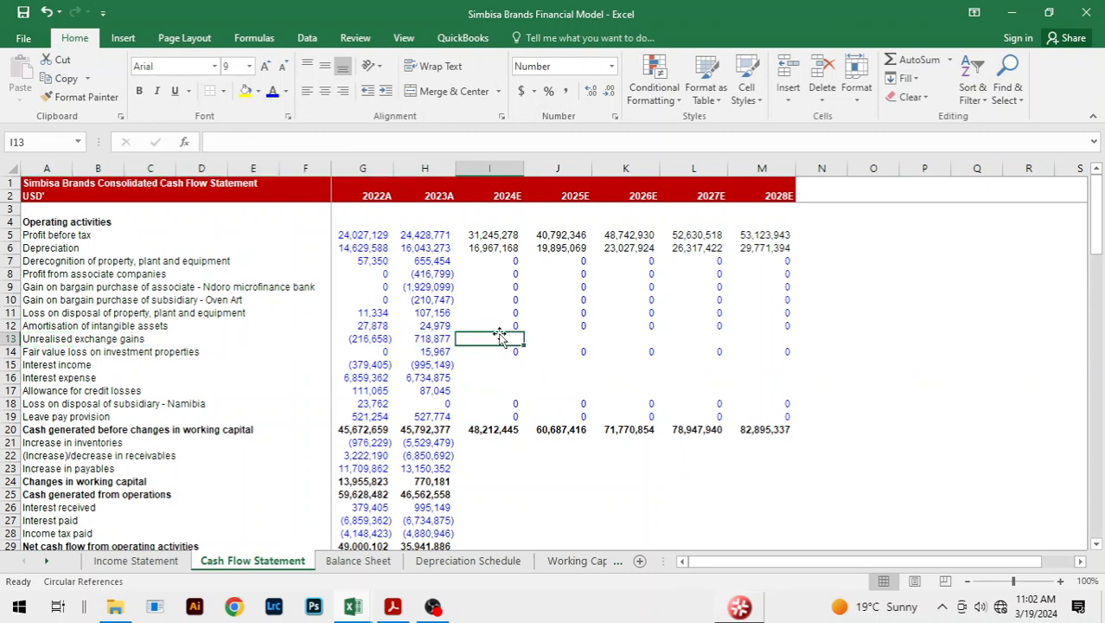
type("0")
key("shift+Right")
key("shift+Right")
key("shift+Right")
key("shift+Right")
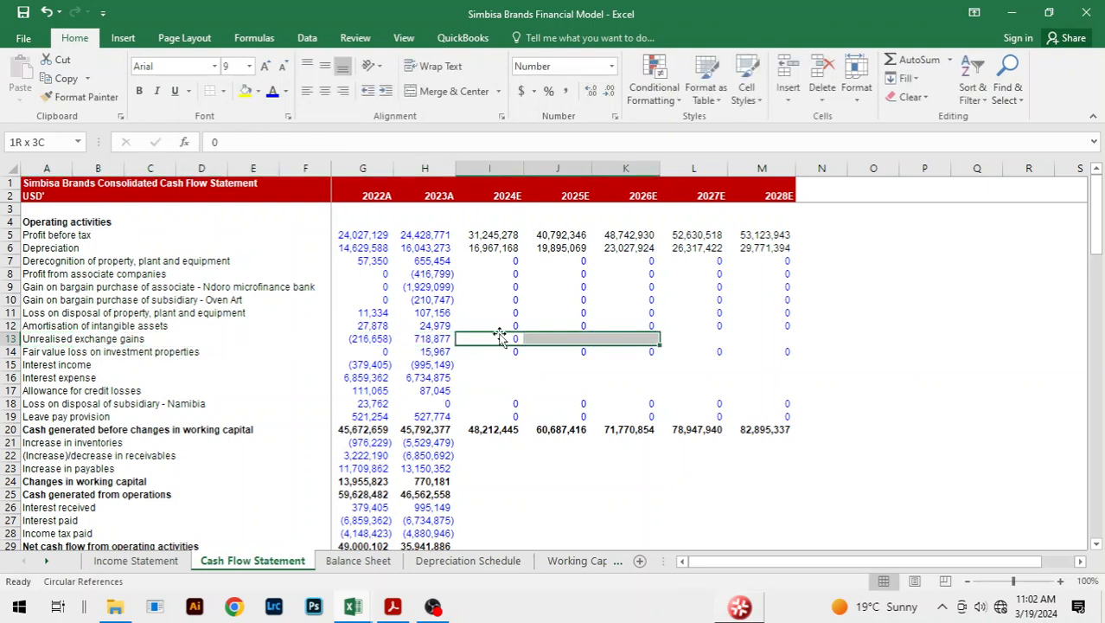
key("ctrl+r")
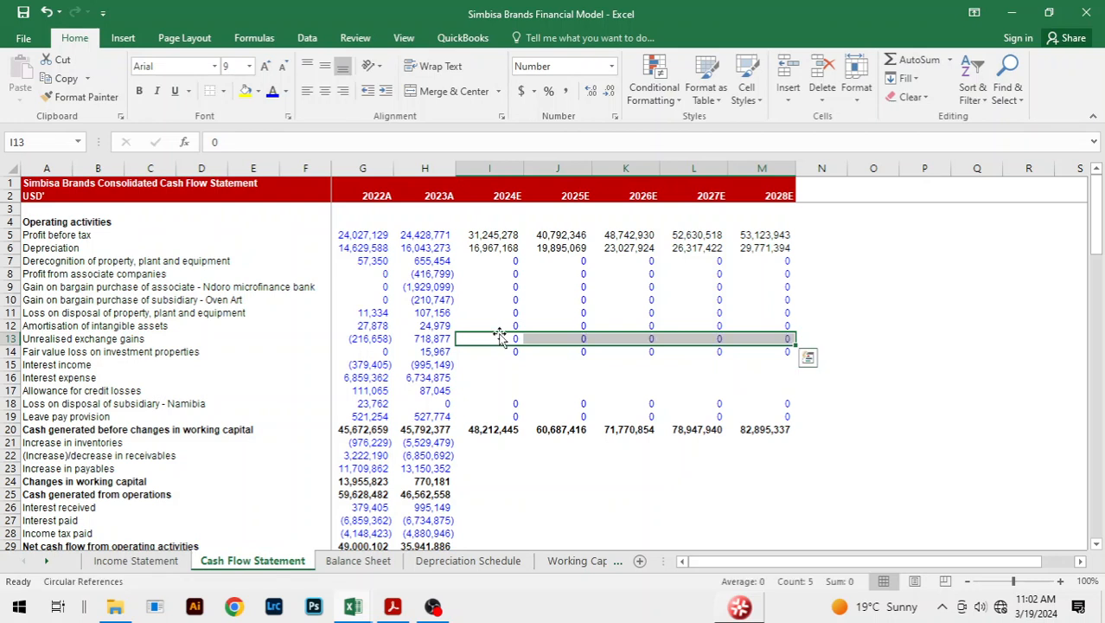
left_click(514, 374)
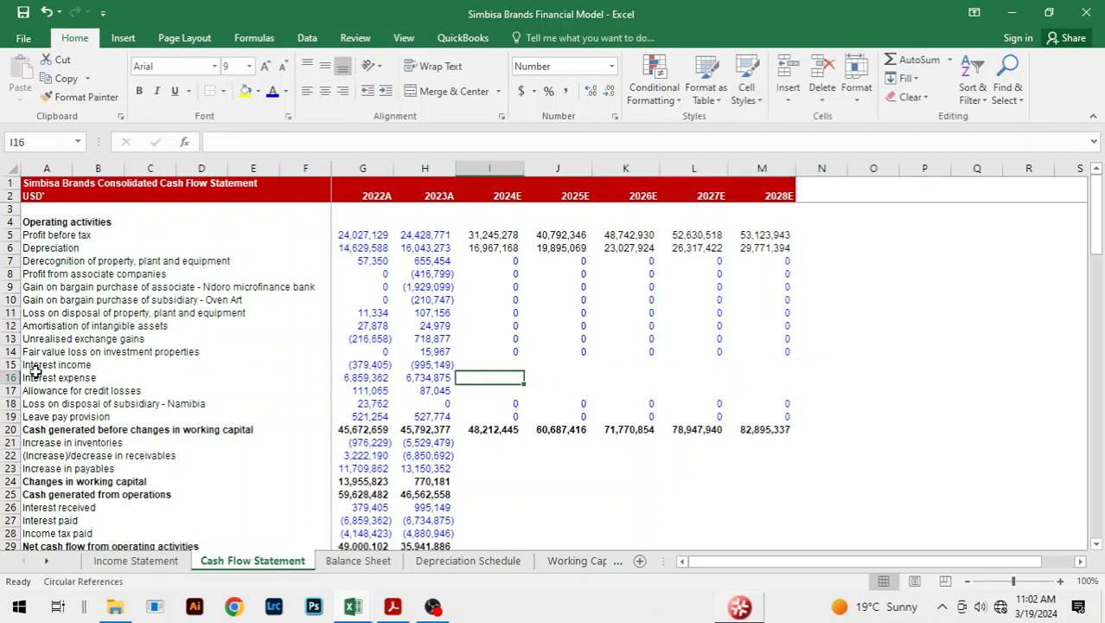
left_click_drag(31, 365, 84, 391)
left_click(498, 390)
left_click(557, 390)
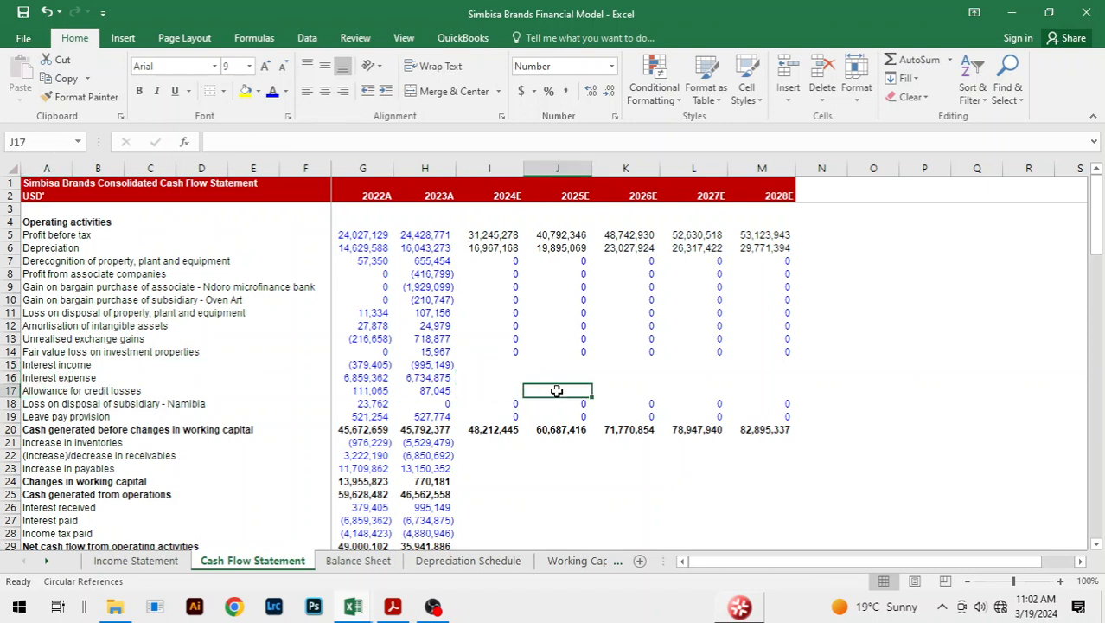
left_click(557, 351)
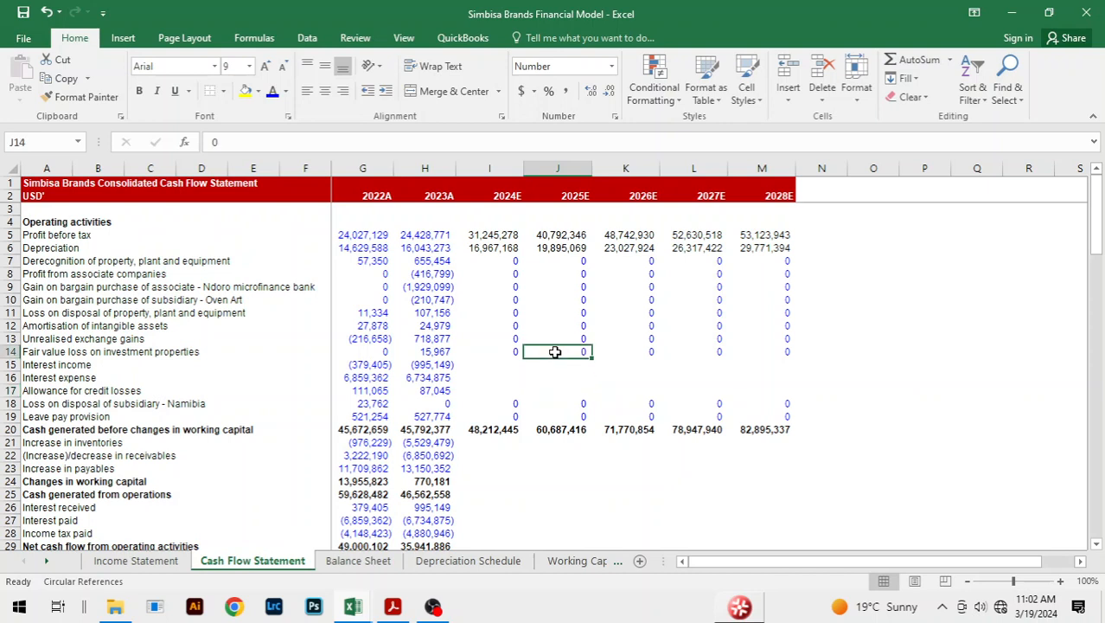
left_click(483, 455)
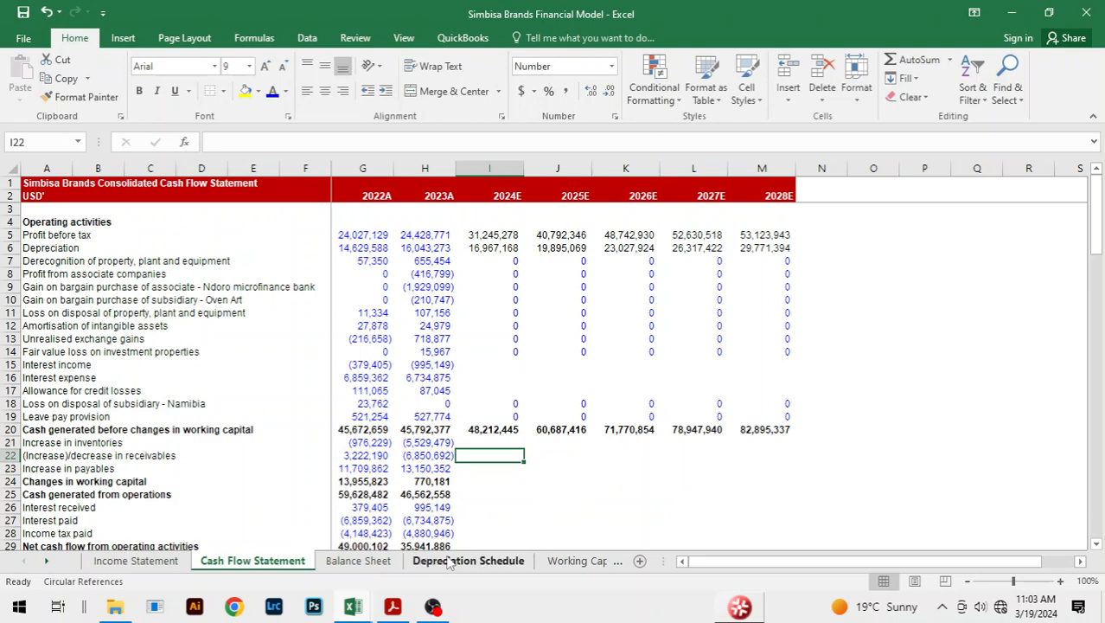
In the Working Capital Schedule, calculate 2022A total current liabilities in E20 with =E16+E18.
left_click(599, 561)
left_click(486, 339)
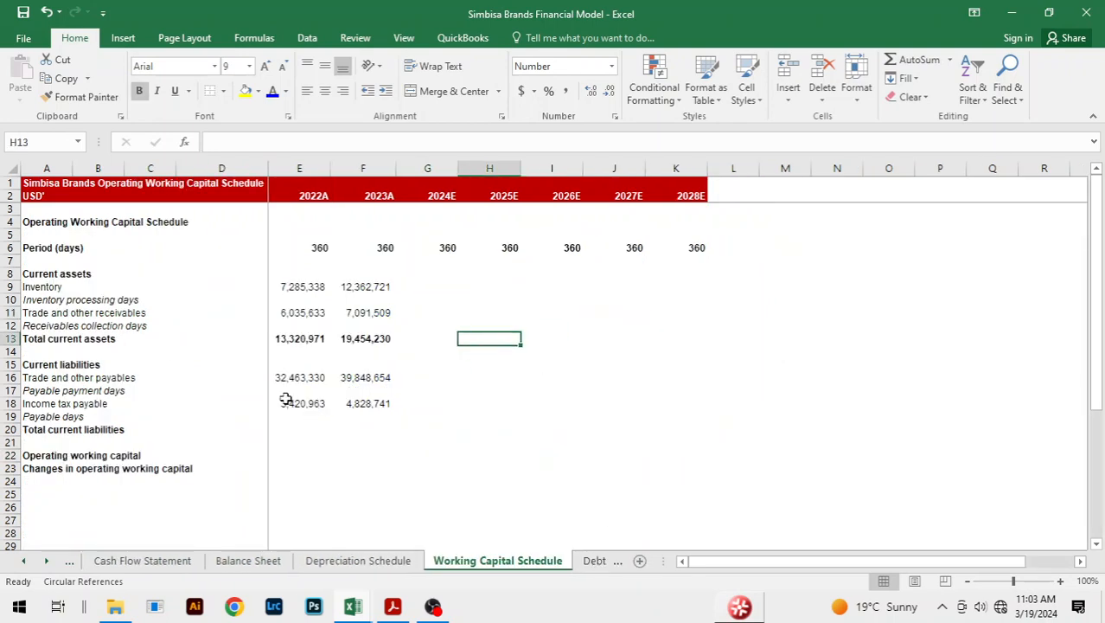
left_click(296, 425)
type("=")
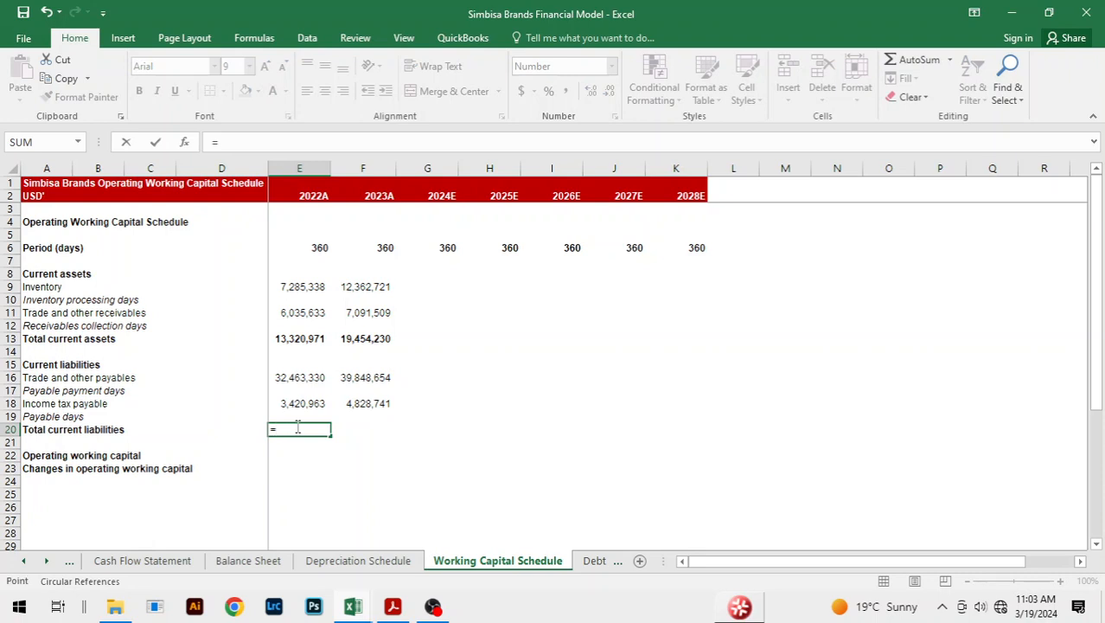
key("Up")
key("Up")
key("Up")
key("Up")
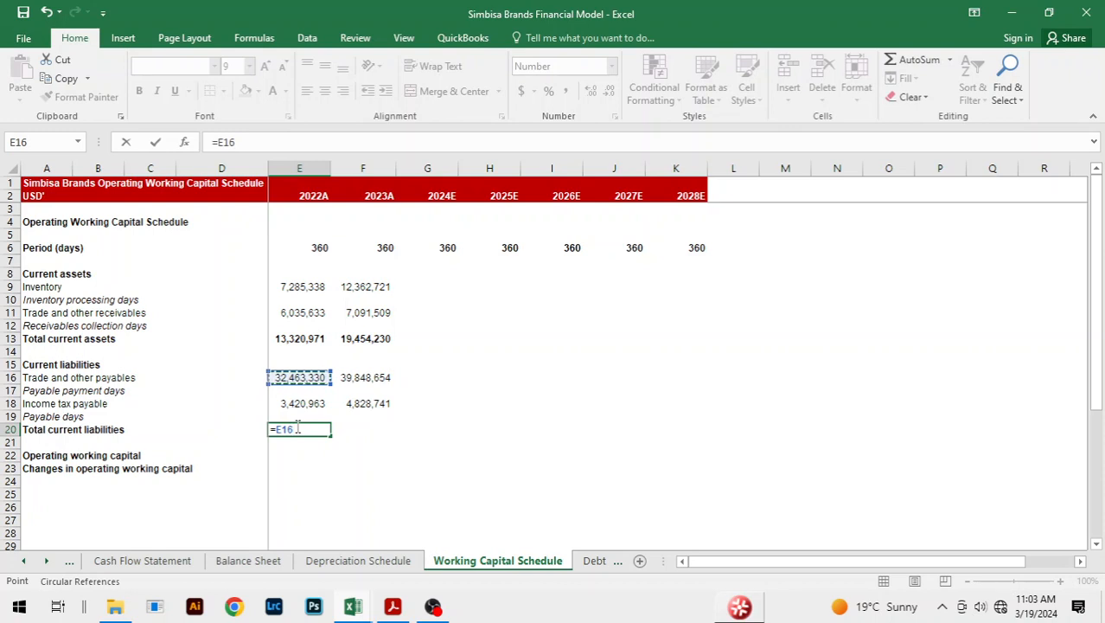
type("+")
key("Up")
key("Up")
key("Return")
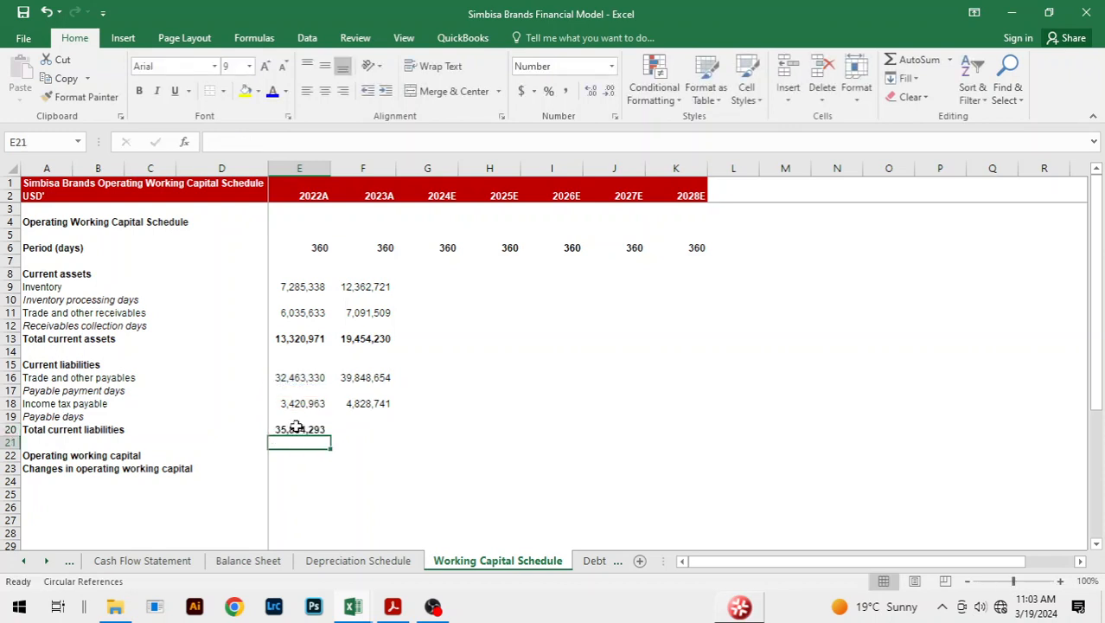
Fill the total current liabilities formula from E20 across to 2023A in F20.
key("Up")
key("shift+Right")
key("ctrl+r")
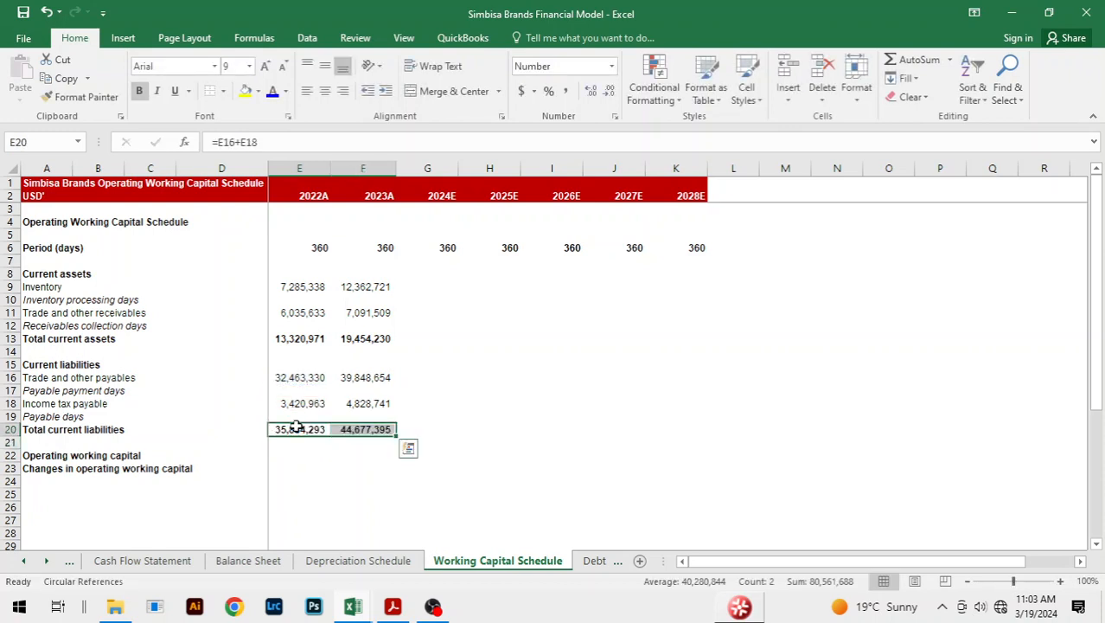
left_click(491, 377)
Review the working capital lines in the Cash Flow Statement, the Working Capital Schedule and the Balance Sheet.
left_click(394, 454)
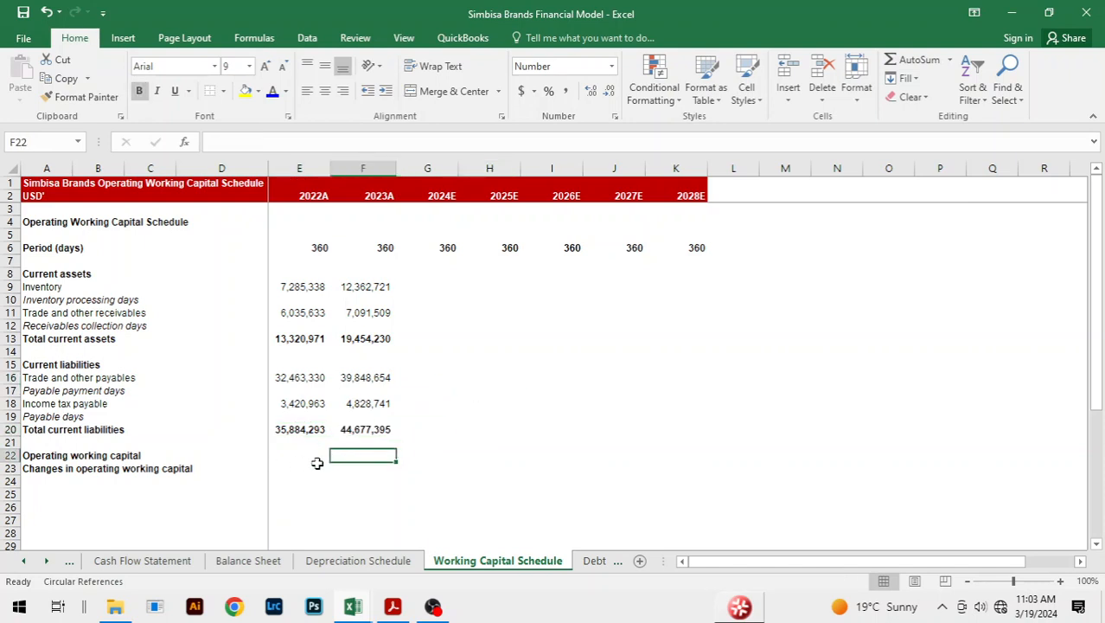
key("ctrl+Page_Up")
key("ctrl+Page_Up")
key("ctrl+Page_Up")
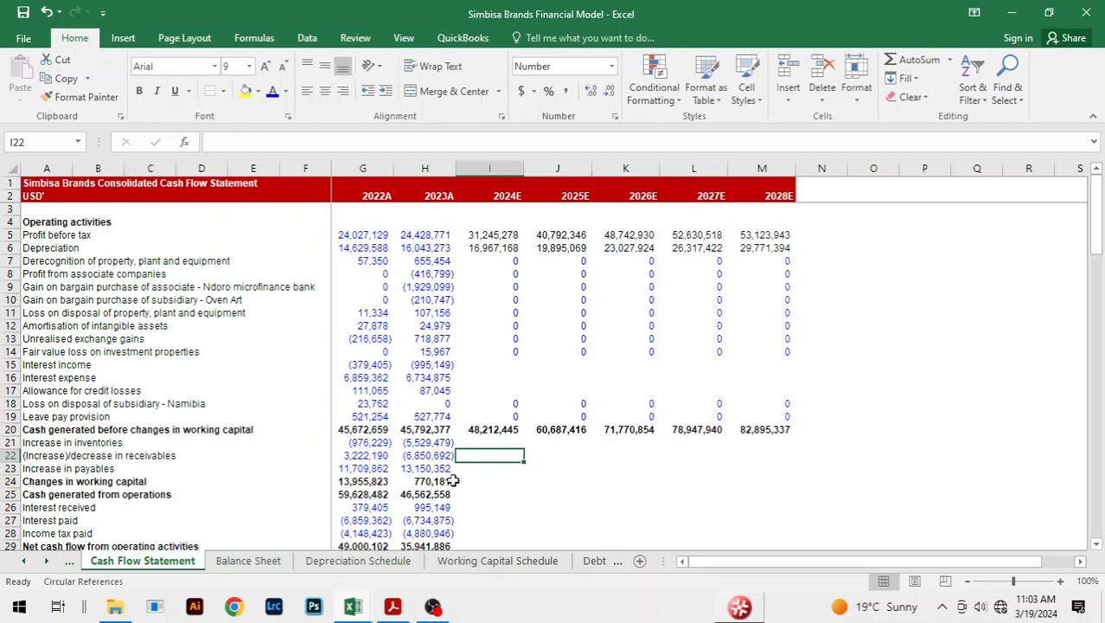
left_click(530, 470)
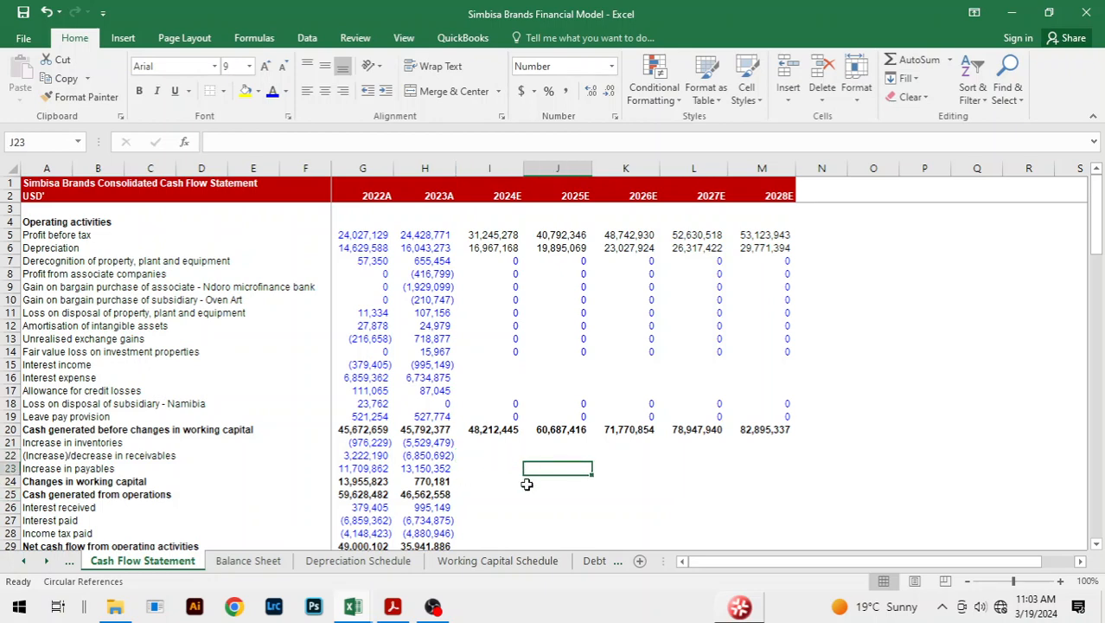
left_click(481, 562)
left_click(461, 391)
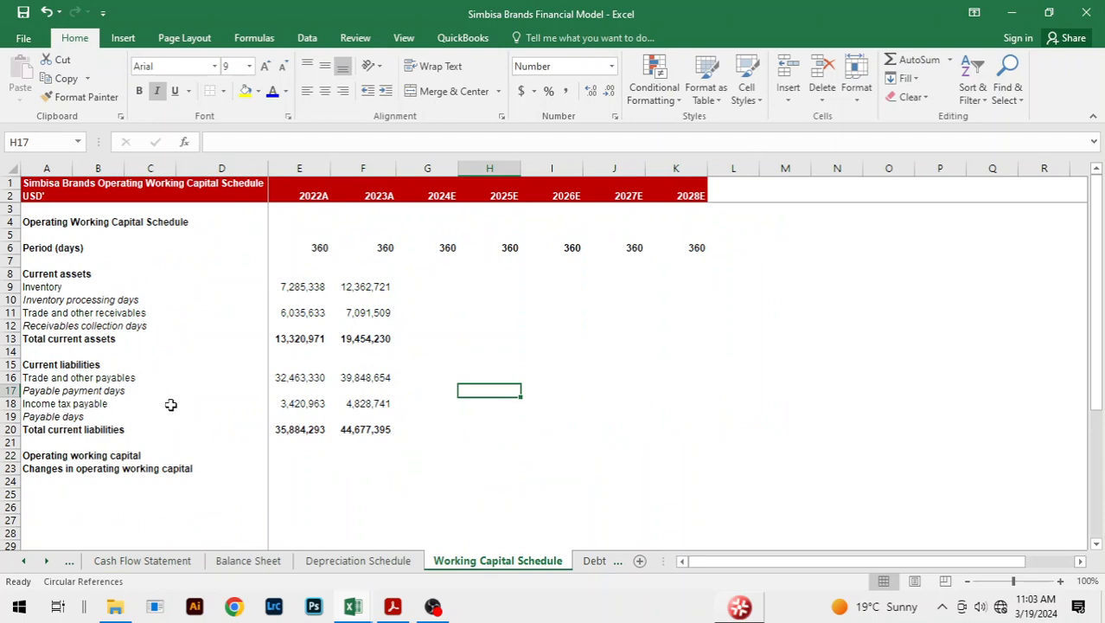
left_click(260, 559)
scroll(527, 398, "down", 2)
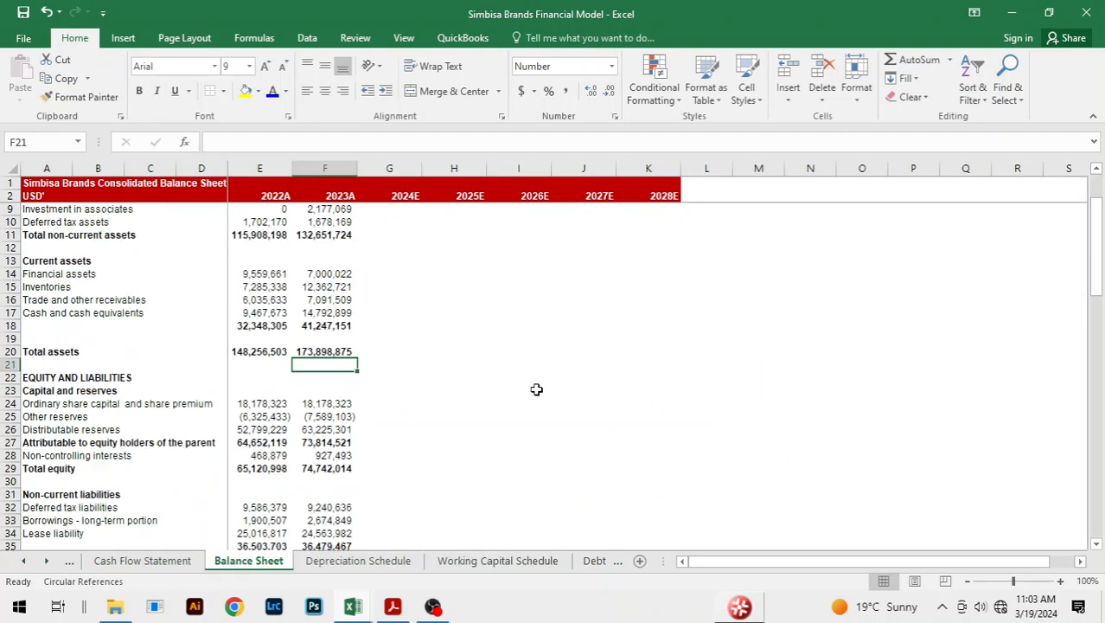
Examine the current liabilities section of the Balance Sheet, and open the Working Capital Schedule sheet.
scroll(536, 389, "down", 6)
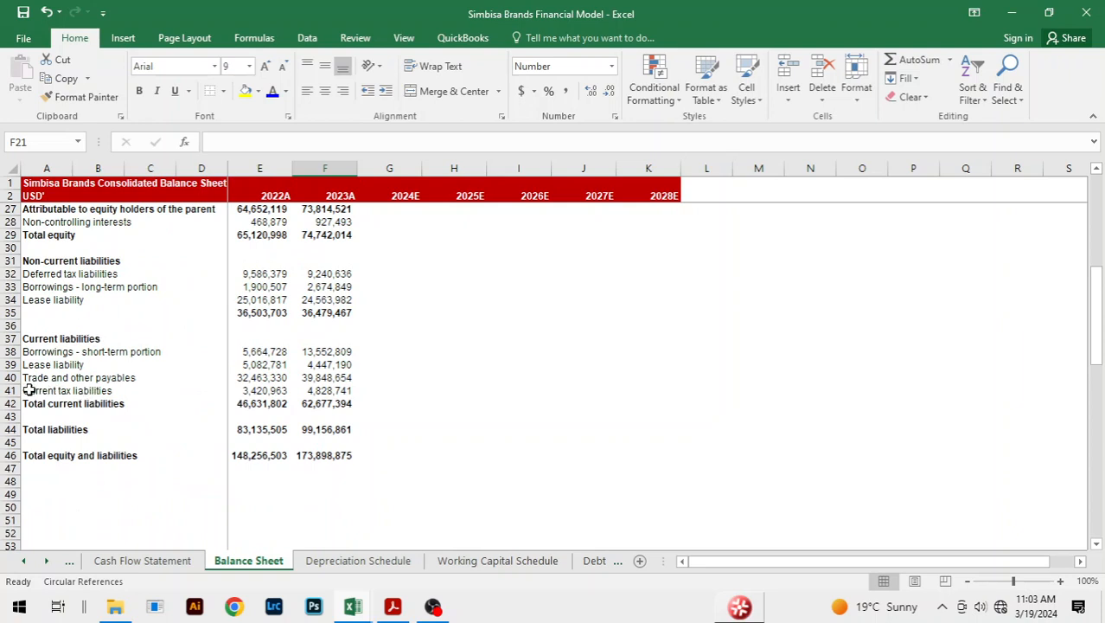
left_click(368, 402)
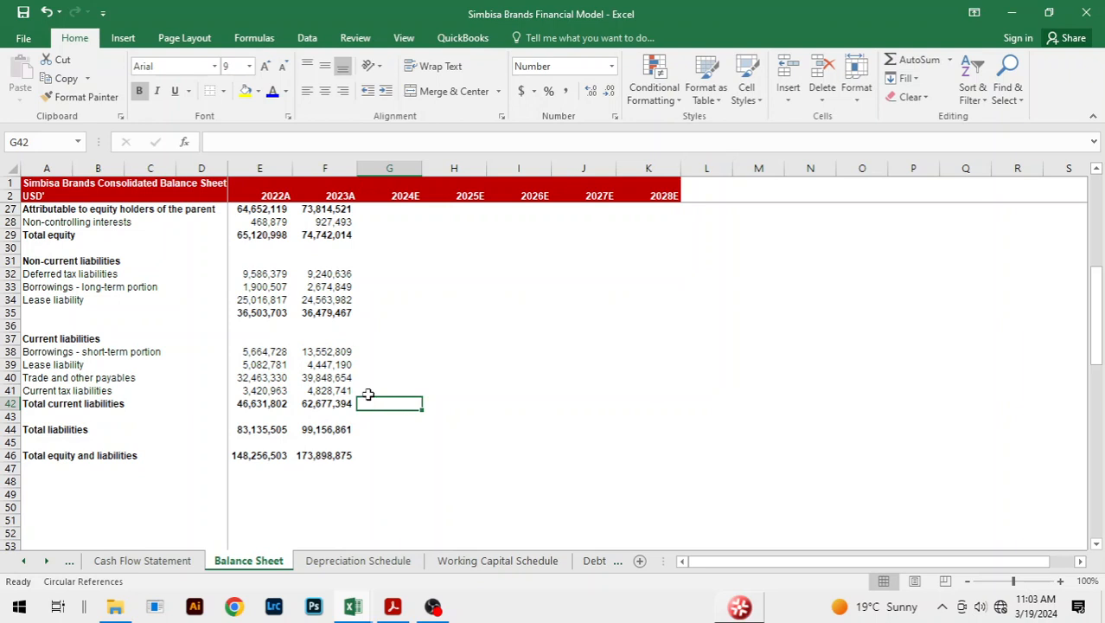
left_click(369, 390)
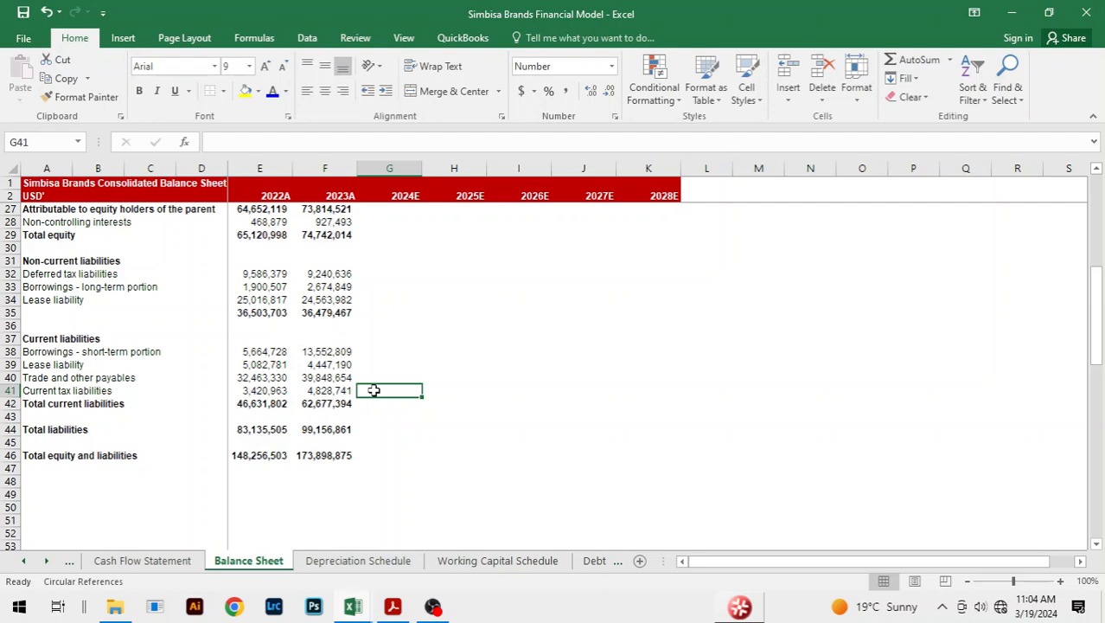
key("ctrl+Page_Down")
key("ctrl+Page_Down")
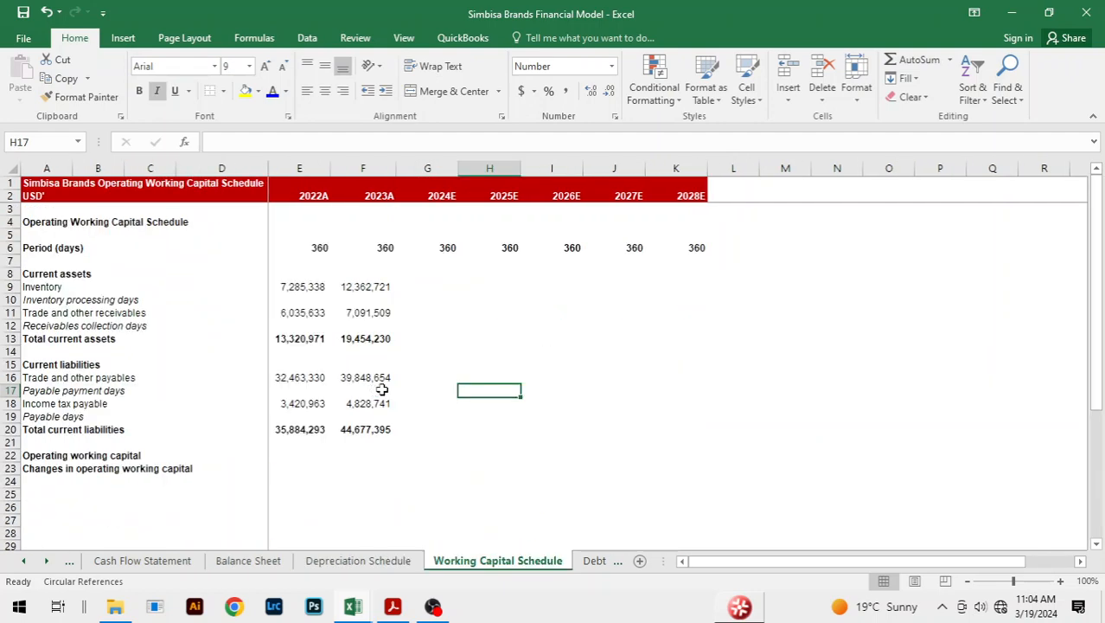
Link the 2022A Inventory cell E9 to 'Balance Sheet'!E15 and fill the link across to 2023A.
left_click(513, 272)
left_click(290, 288)
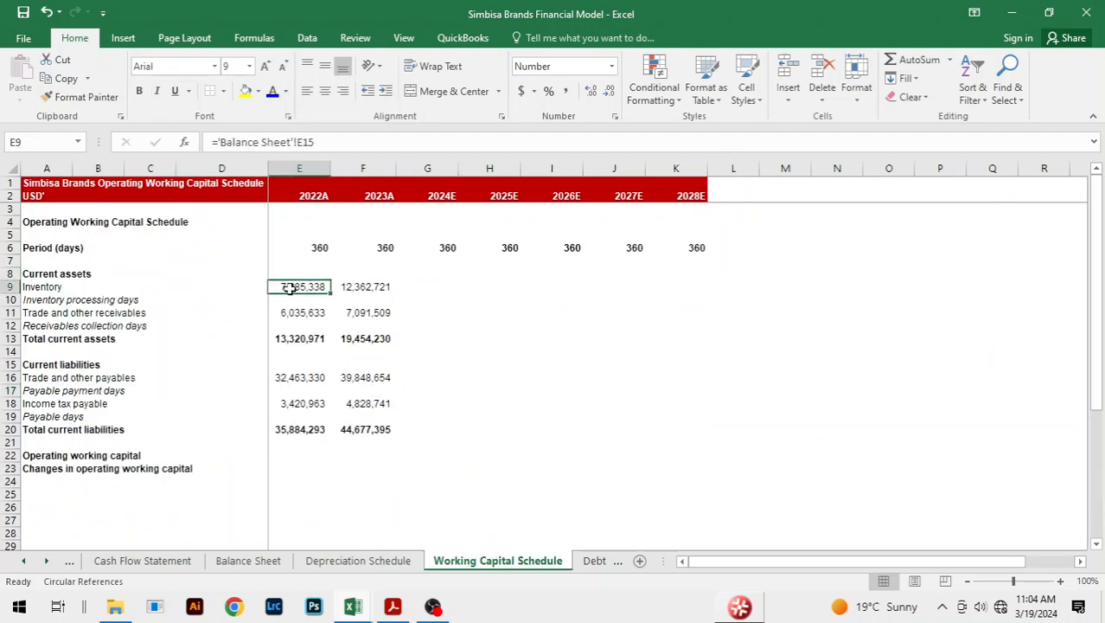
type("=")
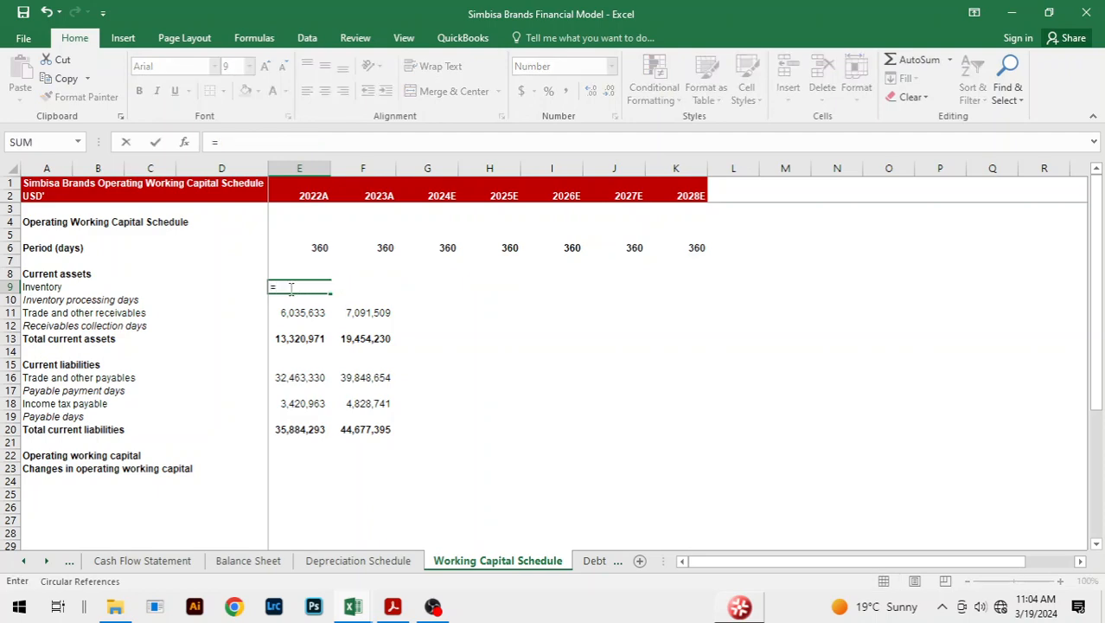
key("ctrl+Page_Up")
key("ctrl+Page_Up")
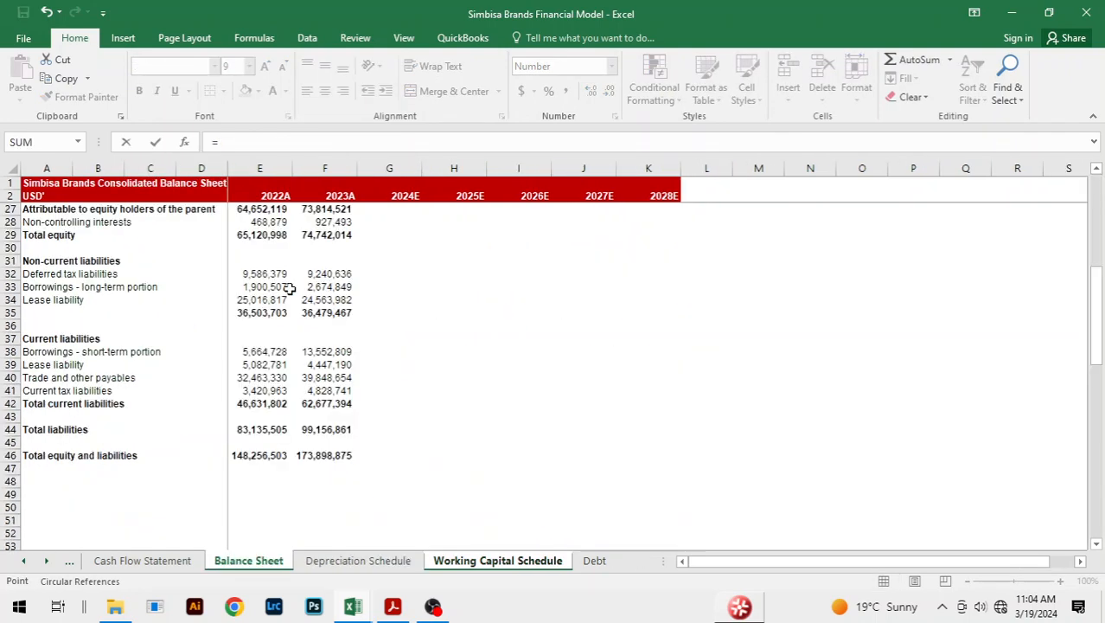
key("Up")
key("Up")
key("Up")
key("Up")
key("Up")
key("Up")
key("Up")
key("Up")
key("Up")
key("Up")
key("Up")
key("Up")
key("Up")
key("Up")
key("Up")
key("Up")
key("Up")
key("Up")
key("Up")
key("Up")
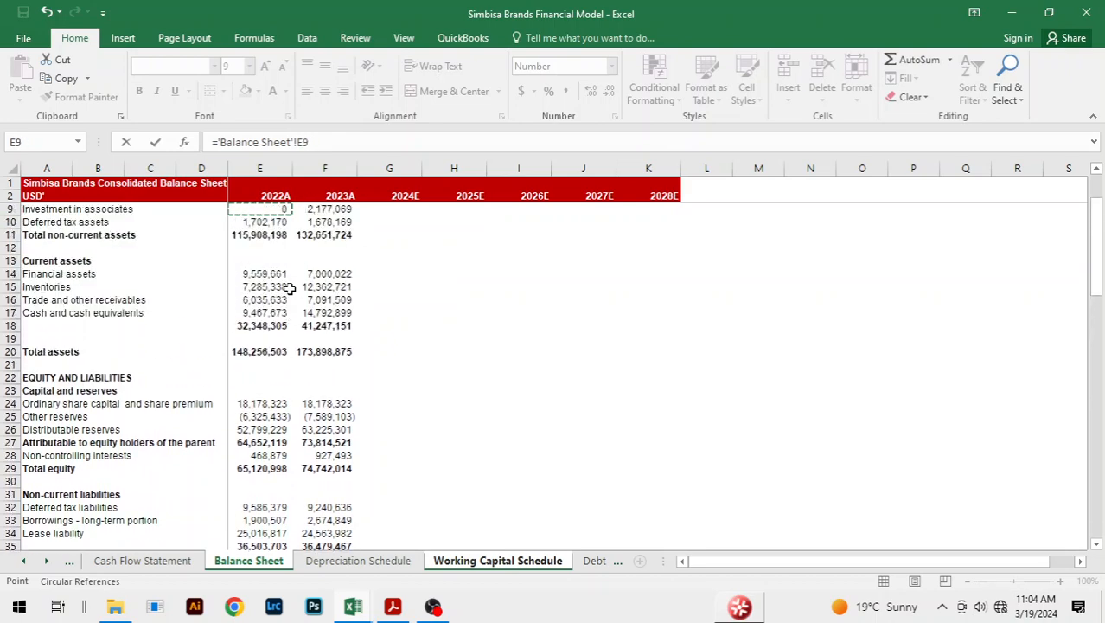
key("Down")
key("Down")
key("Down")
key("Down")
key("Down")
key("Down")
key("Down")
key("Down")
key("Down")
key("Down")
key("Down")
key("Down")
key("Down")
key("Down")
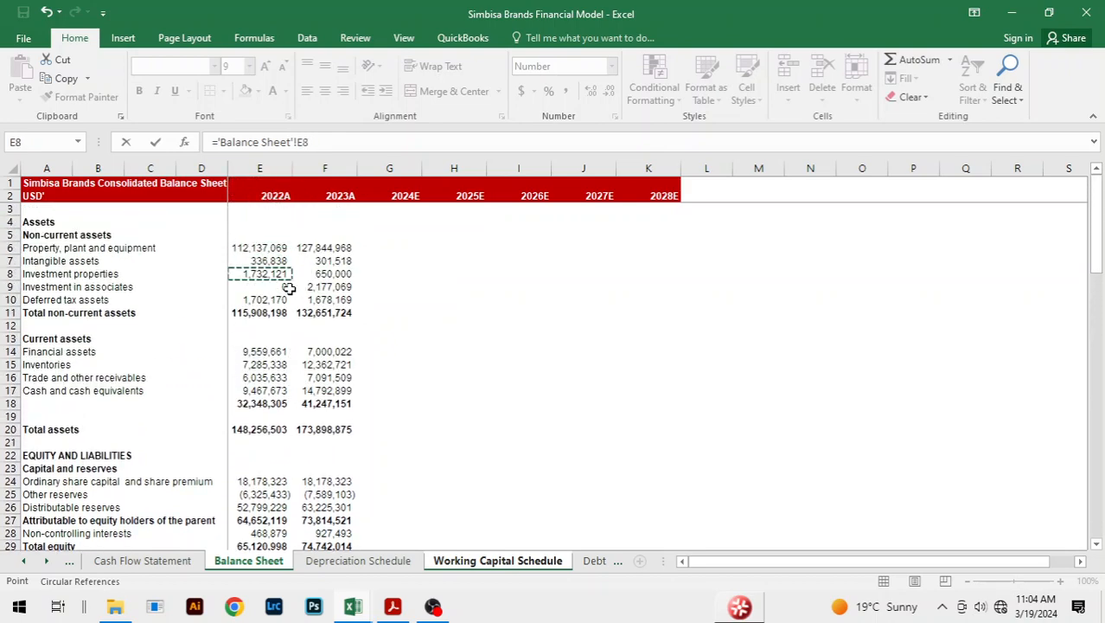
key("ctrl+Return")
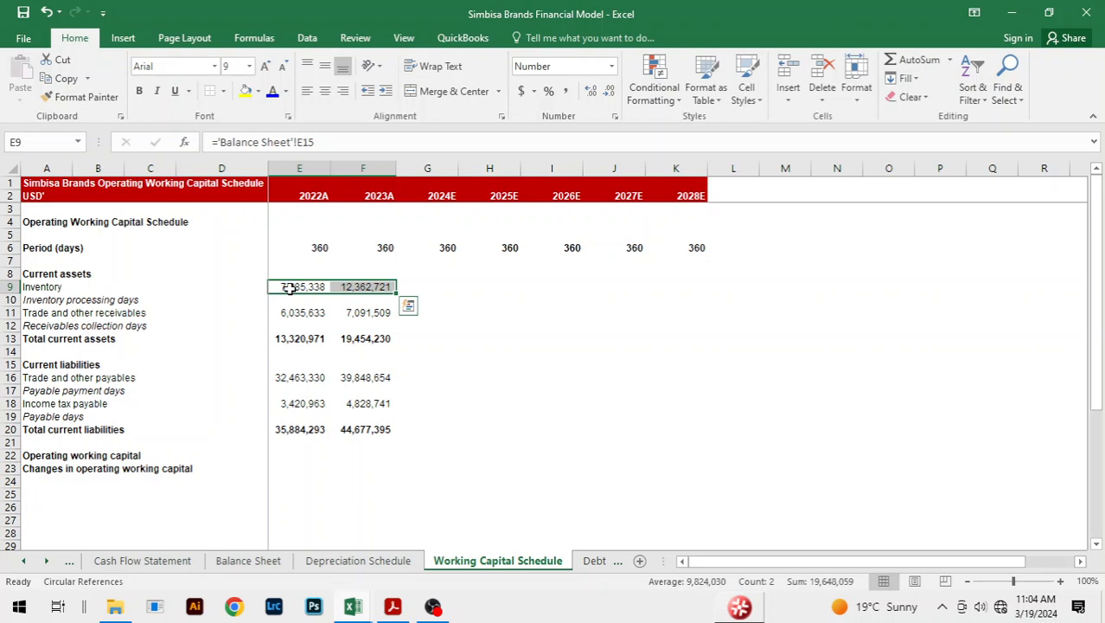
Link the 2022A Trade and other receivables cell E11 to 'Balance Sheet'!E16 and fill it across to 2023A.
key("Down")
key("Down")
type("=")
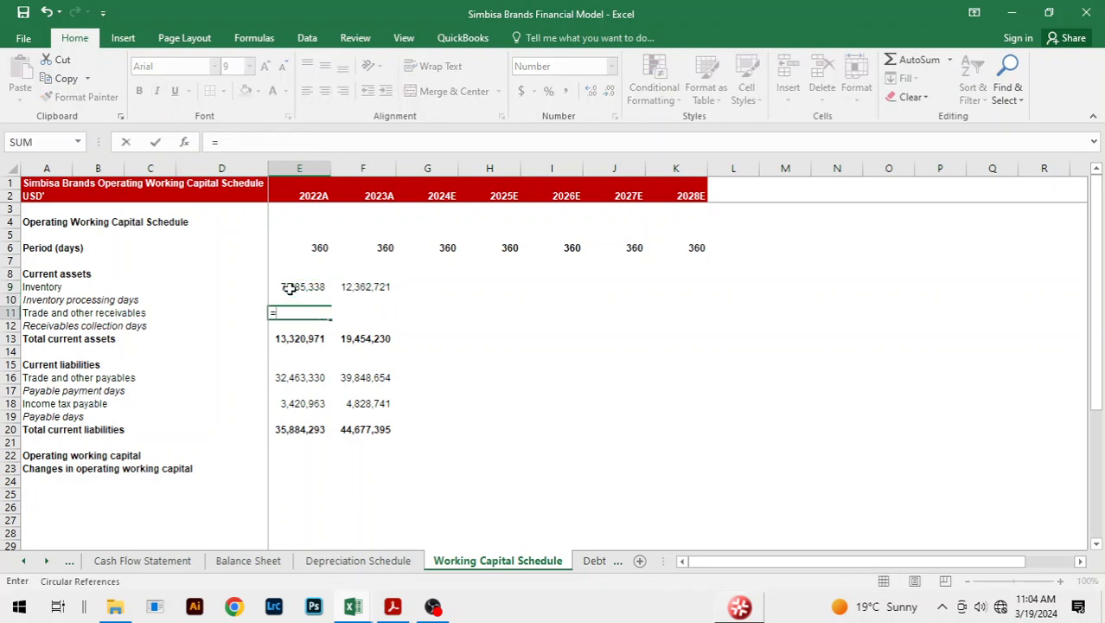
key("ctrl+Page_Up")
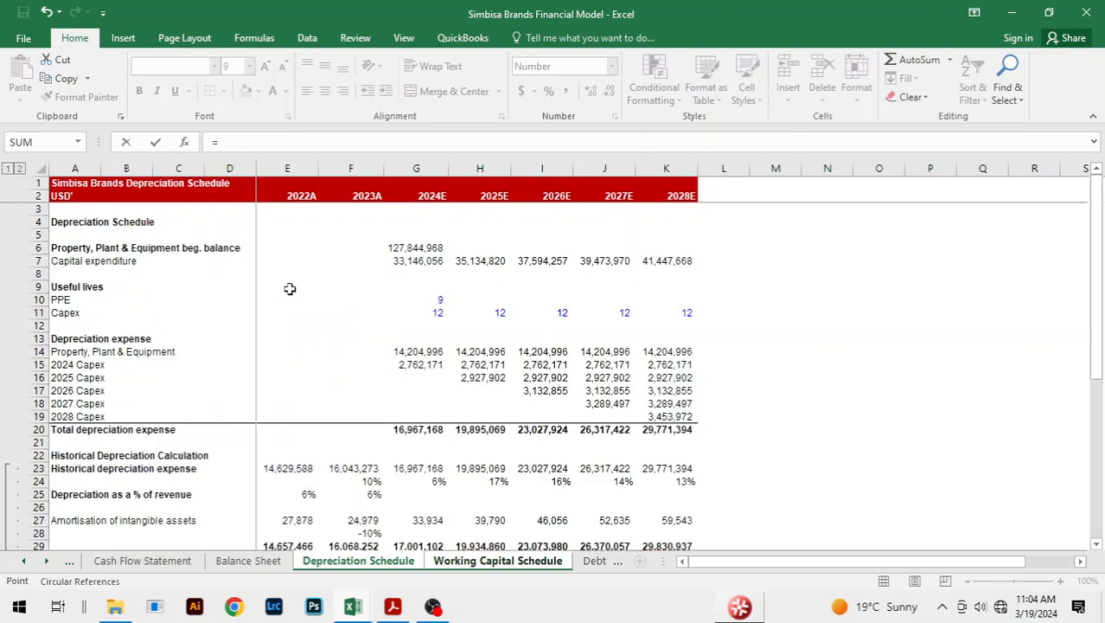
key("ctrl+Page_Up")
key("Down")
key("Down")
key("Down")
key("Down")
key("Down")
key("Down")
key("Down")
key("Down")
key("Down")
key("Down")
key("Down")
key("Down")
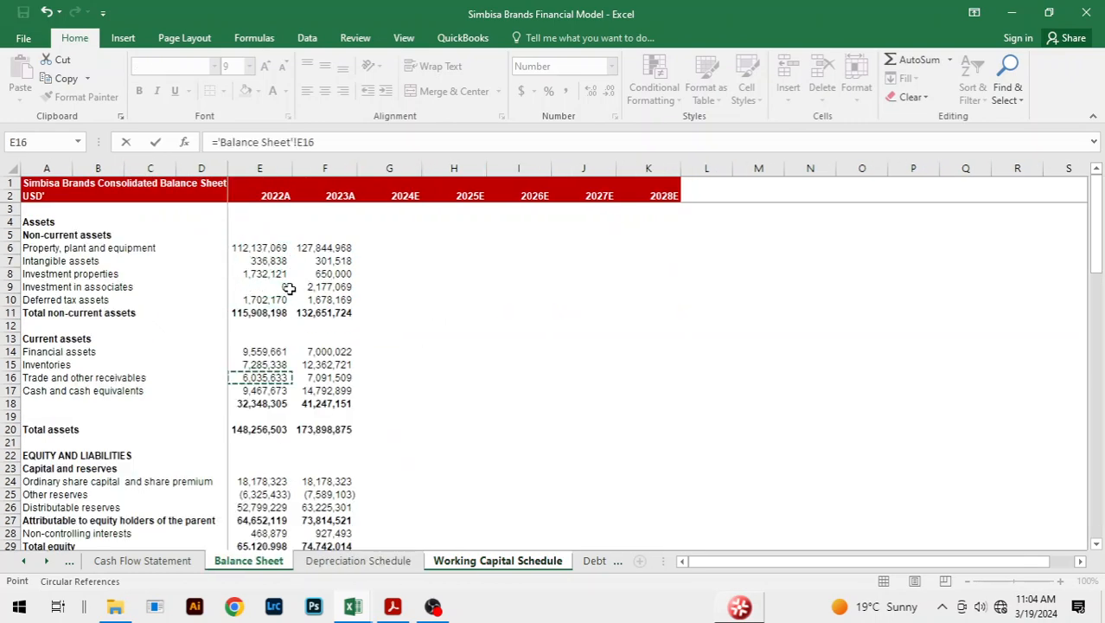
key("Return")
key("Up")
key("shift+Right")
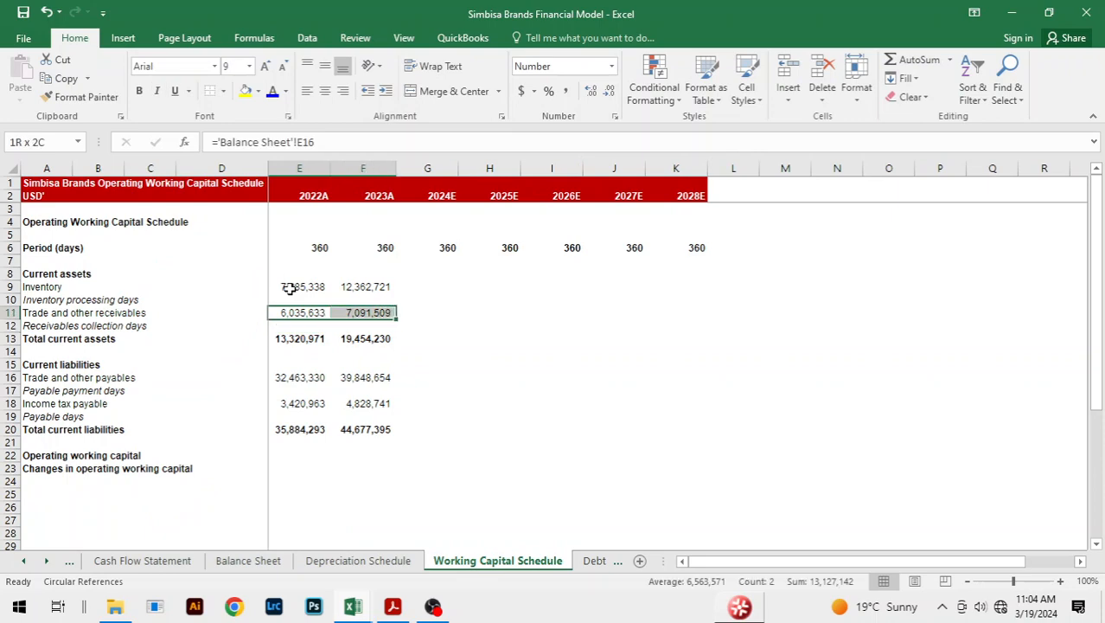
Link the 2022A Trade and other payables cell E16 to 'Balance Sheet'!E40 and fill it across to 2023A.
key("Down")
key("Down")
key("Down")
key("Down")
key("Down")
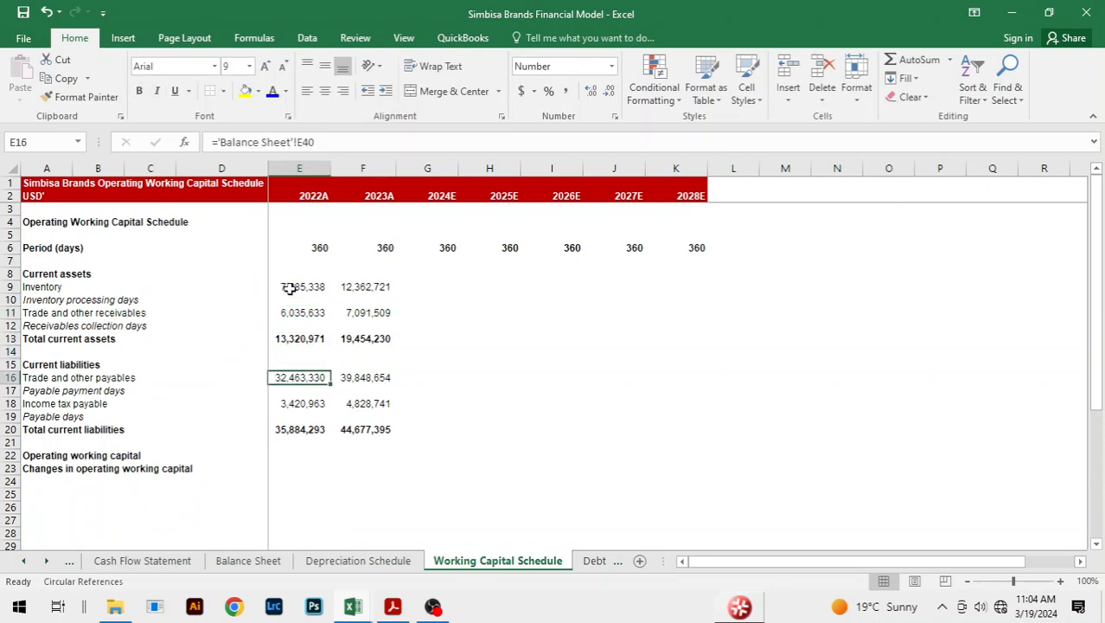
type("=")
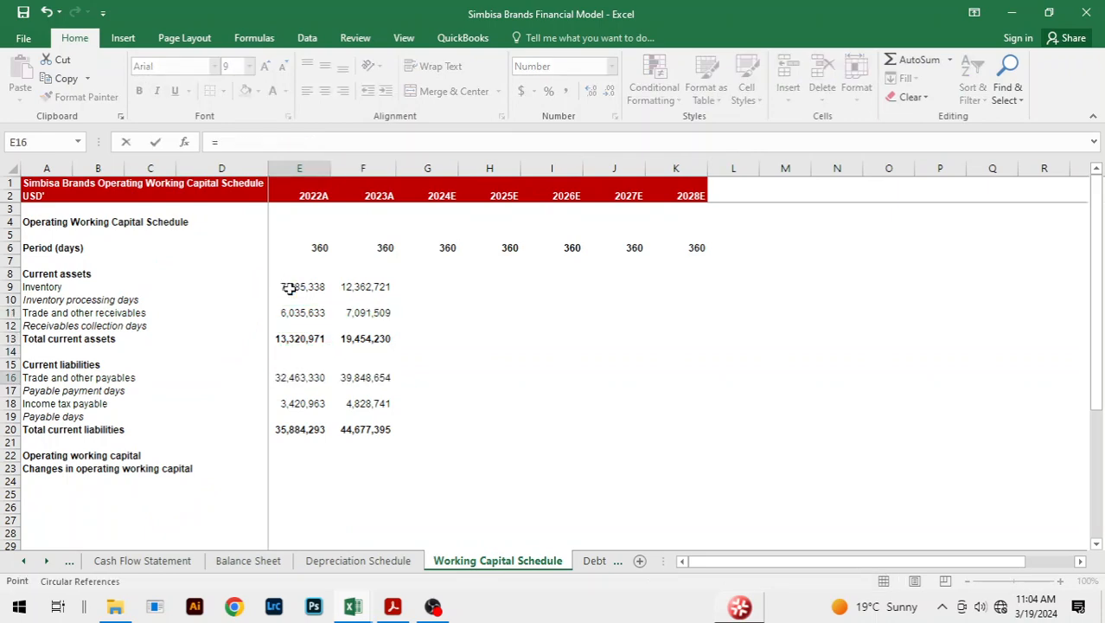
key("ctrl+Page_Up")
key("ctrl+Page_Up")
key("Down")
key("Down")
key("Down")
key("Down")
key("Down")
key("Down")
key("Down")
key("Down")
key("Down")
key("Down")
key("Down")
key("Down")
key("Down")
key("Down")
key("Down")
key("Down")
key("Down")
key("Down")
key("Down")
key("Down")
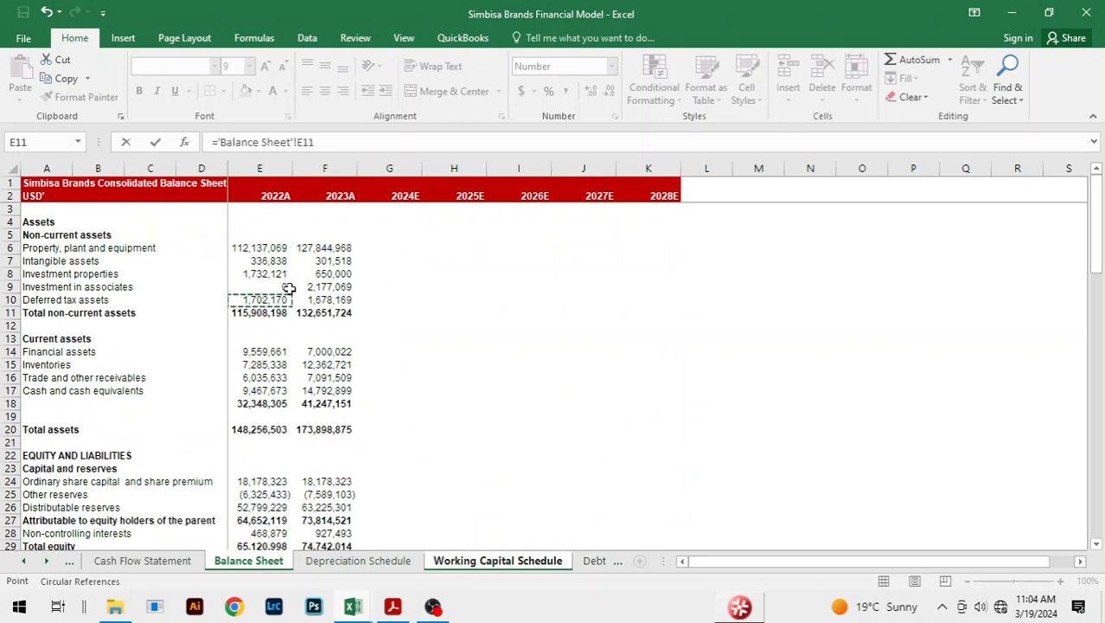
key("Up")
key("Up")
key("Up")
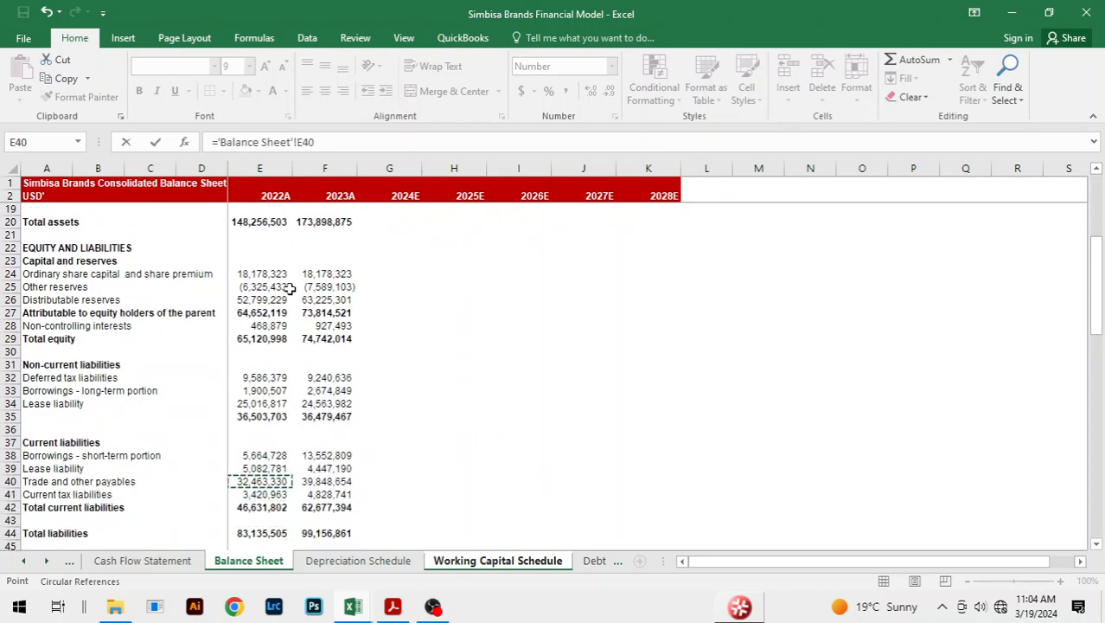
key("Down")
key("Down")
key("Down")
key("Up")
key("Up")
key("Up")
key("Return")
key("Up")
key("shift+Right")
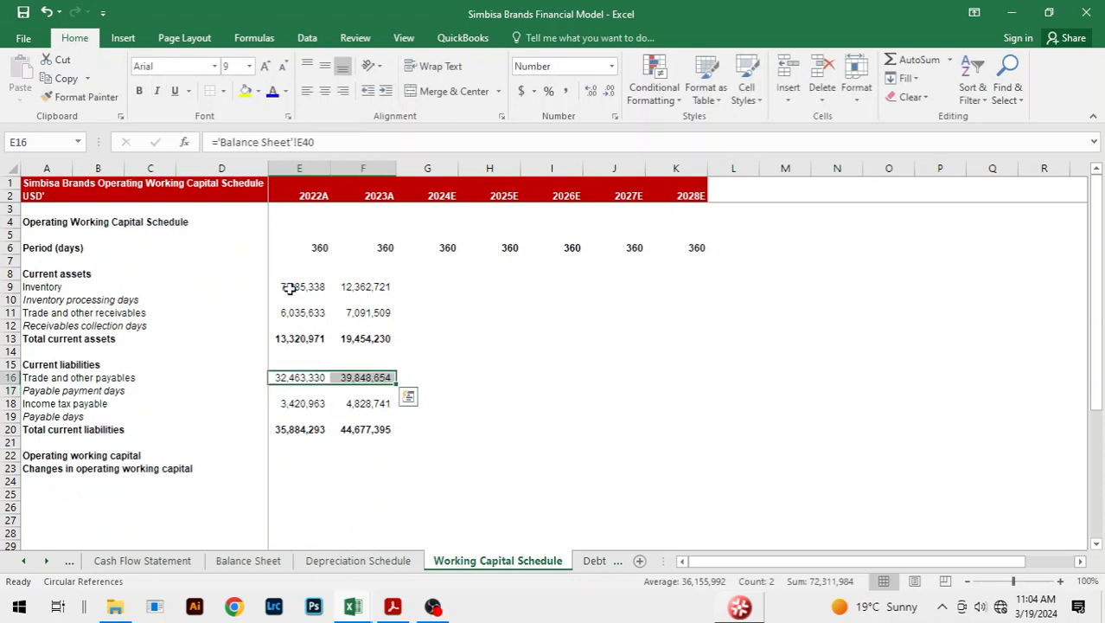
Link the 2022A Income tax payable cell E18 to 'Balance Sheet'!E41 and fill it across to 2023A.
key("Down")
key("Down")
type("=")
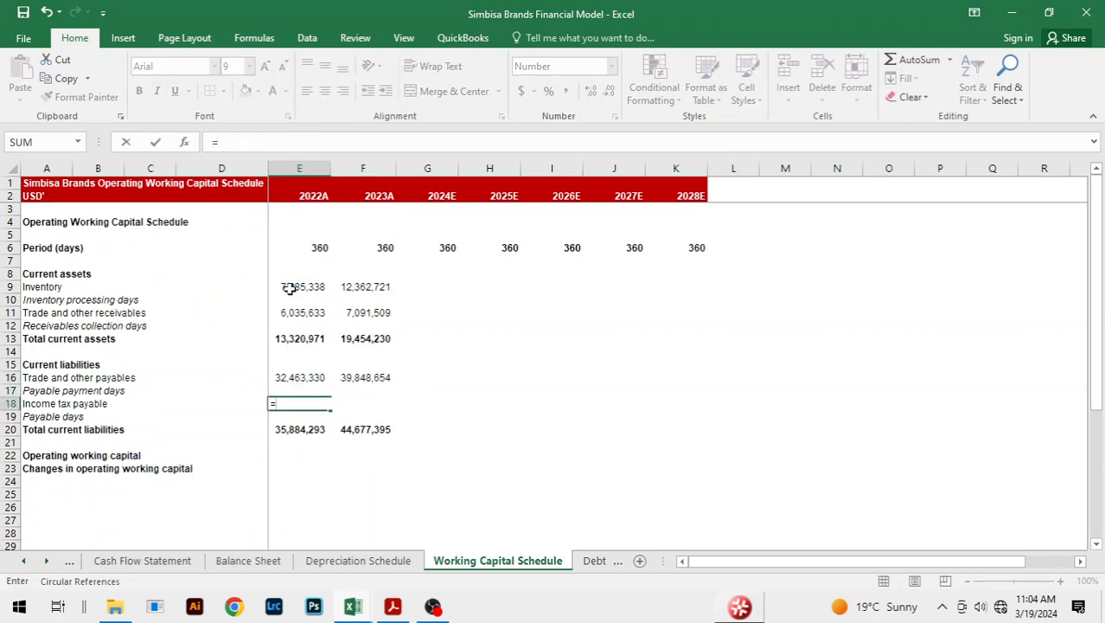
key("ctrl+Page_Up")
key("ctrl+Page_Up")
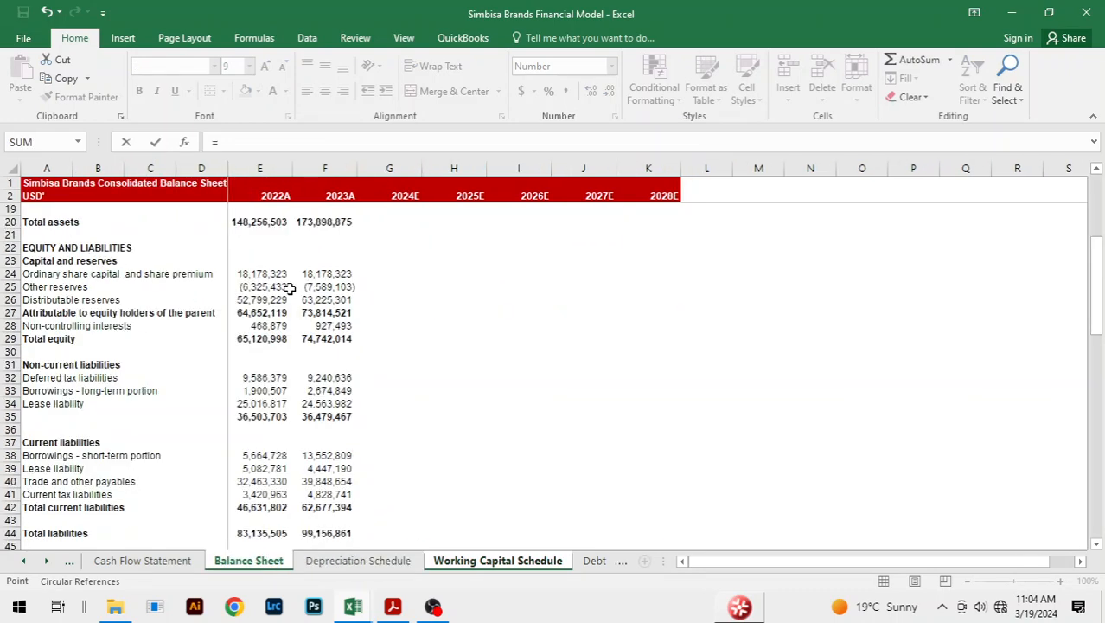
key("Down")
key("Down")
key("Down")
key("Down")
key("Down")
key("Down")
key("Down")
key("Down")
key("Down")
key("Down")
key("Down")
key("Down")
key("Down")
key("Down")
key("Down")
key("Down")
key("Down")
key("Down")
key("Down")
key("Down")
key("Down")
key("Down")
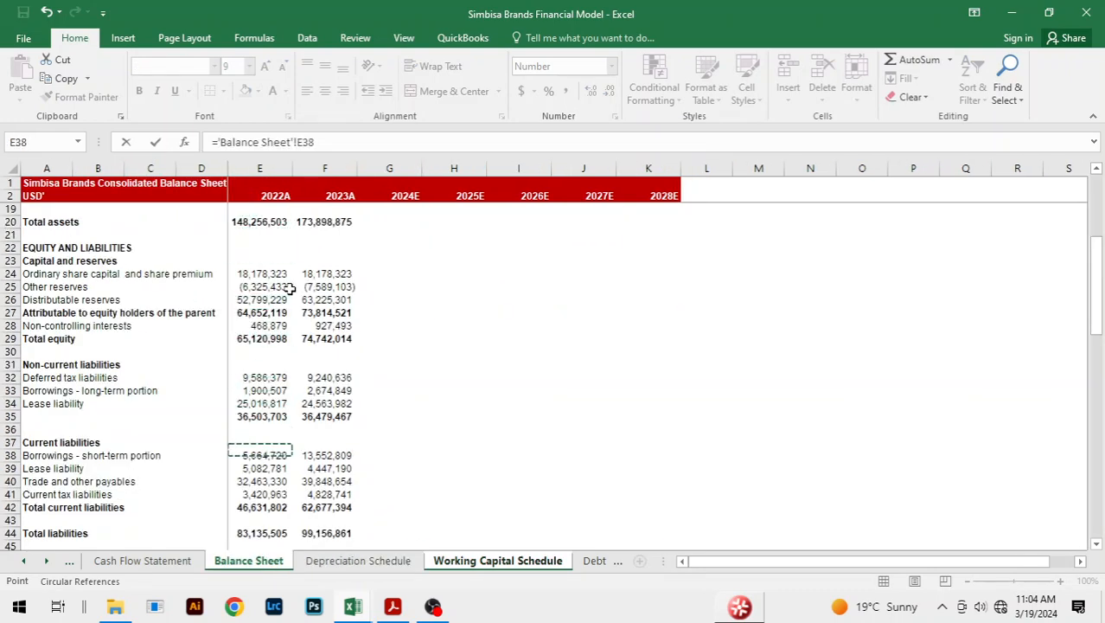
key("Return")
key("Up")
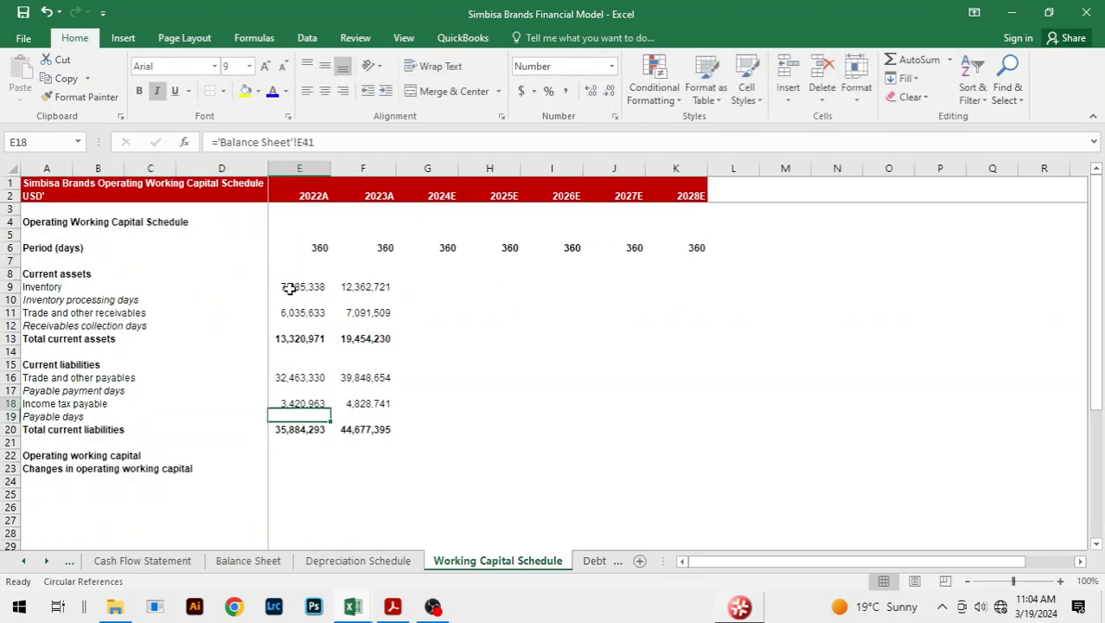
key("shift+Right")
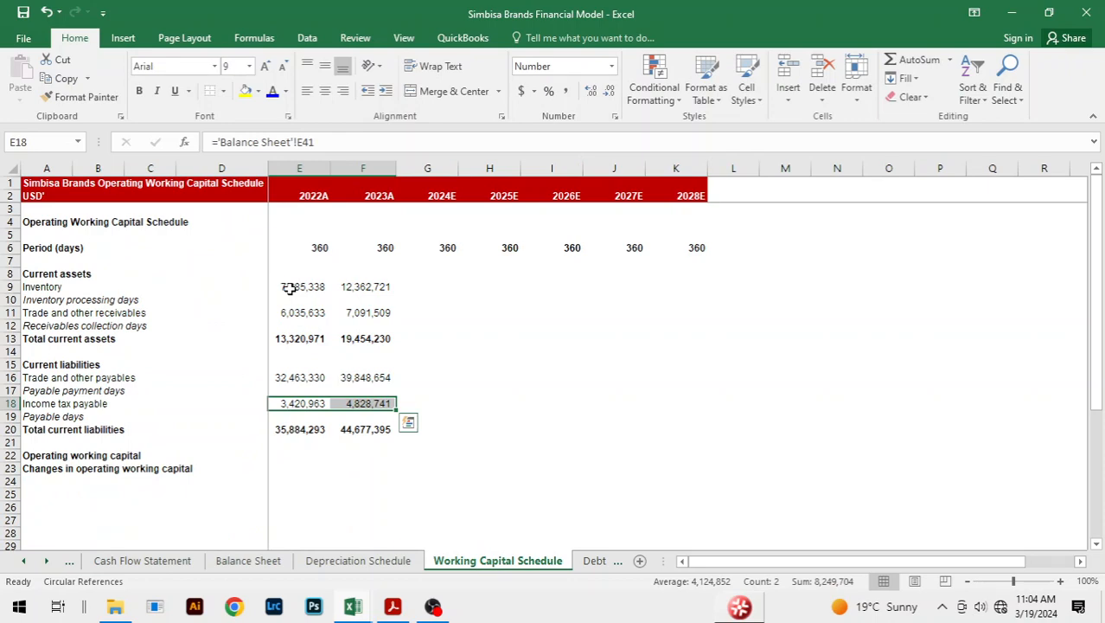
Insert a blank row above Changes in working capital in the Cash Flow Statement.
key("ctrl+Page_Up")
key("ctrl+Page_Up")
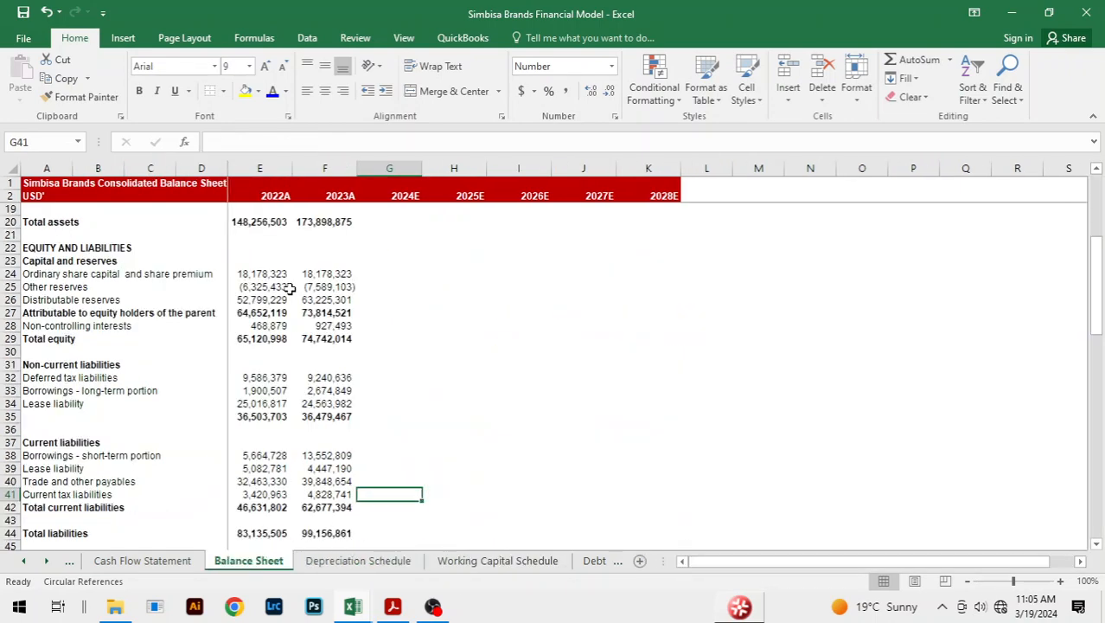
key("ctrl+Page_Up")
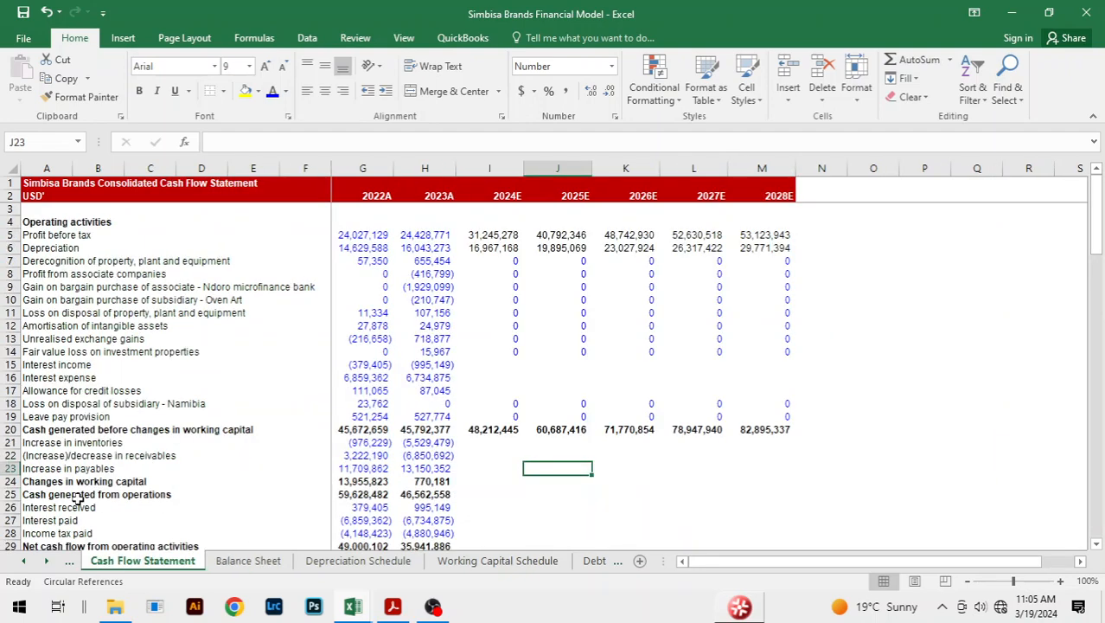
left_click(227, 456)
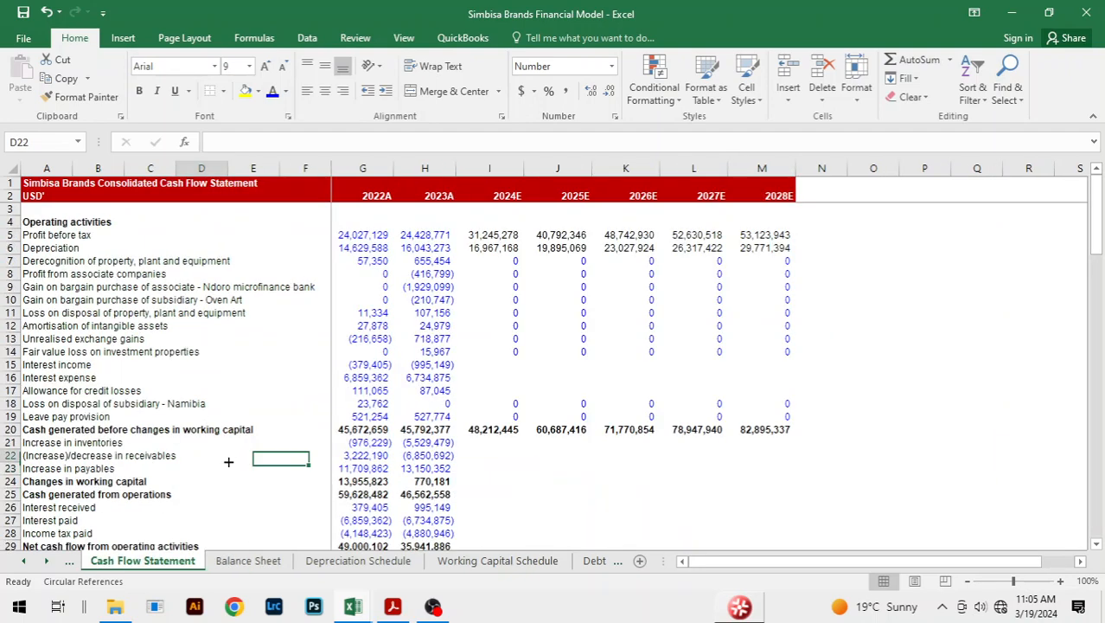
left_click(31, 483)
key("alt+i")
type("r")
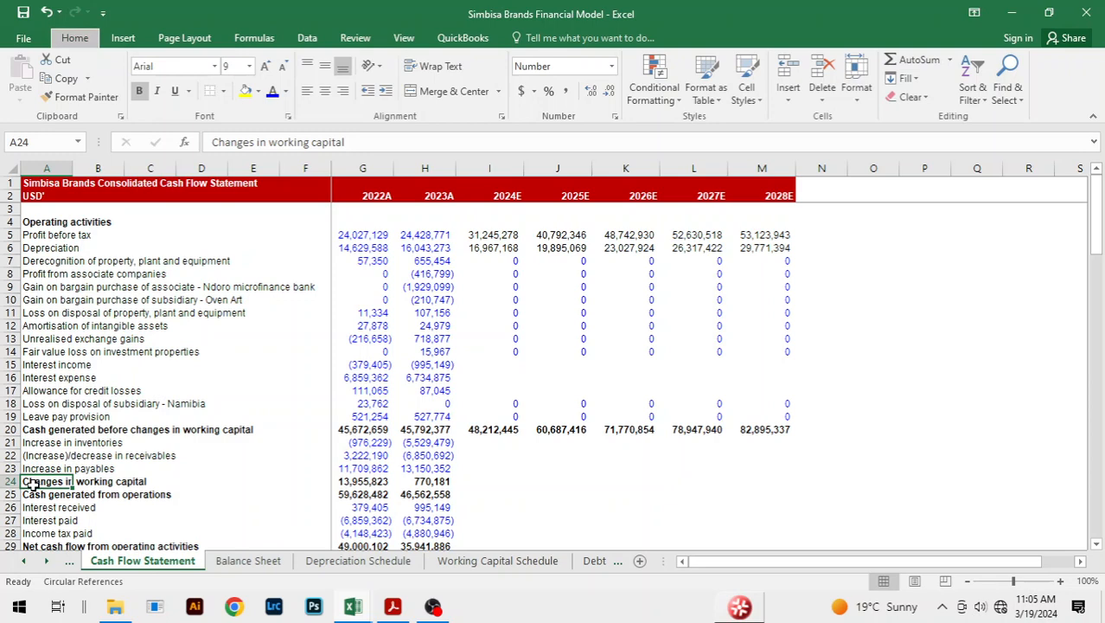
Label the new row 24 of the Cash Flow Statement "Changes in income tax payable".
type("Chna")
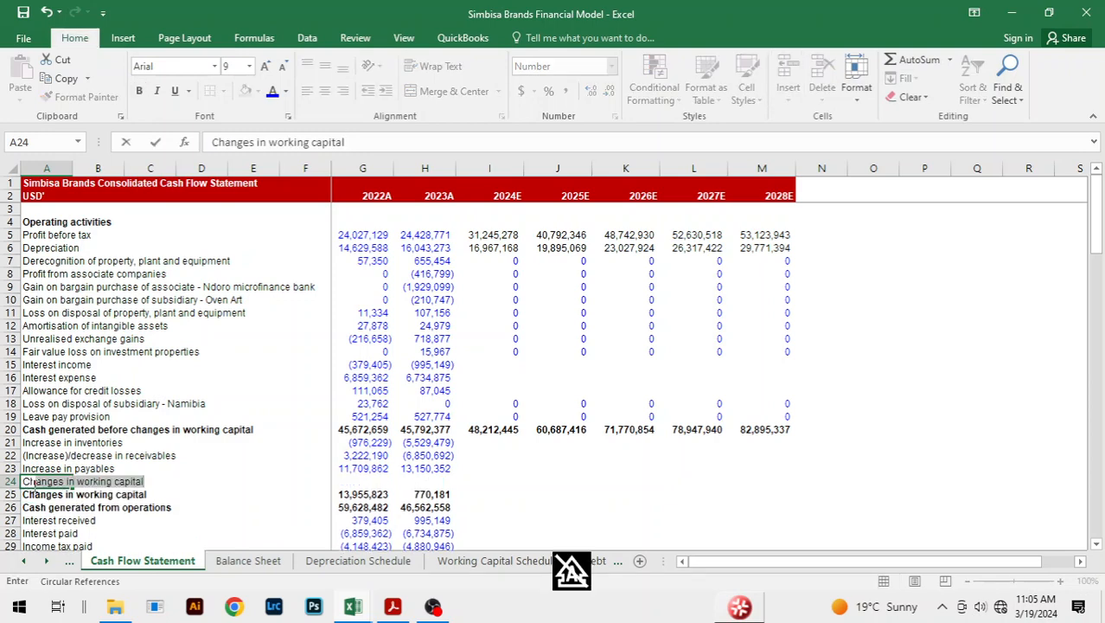
key("BackSpace")
key("BackSpace")
key("BackSpace")
type("hanges in ")
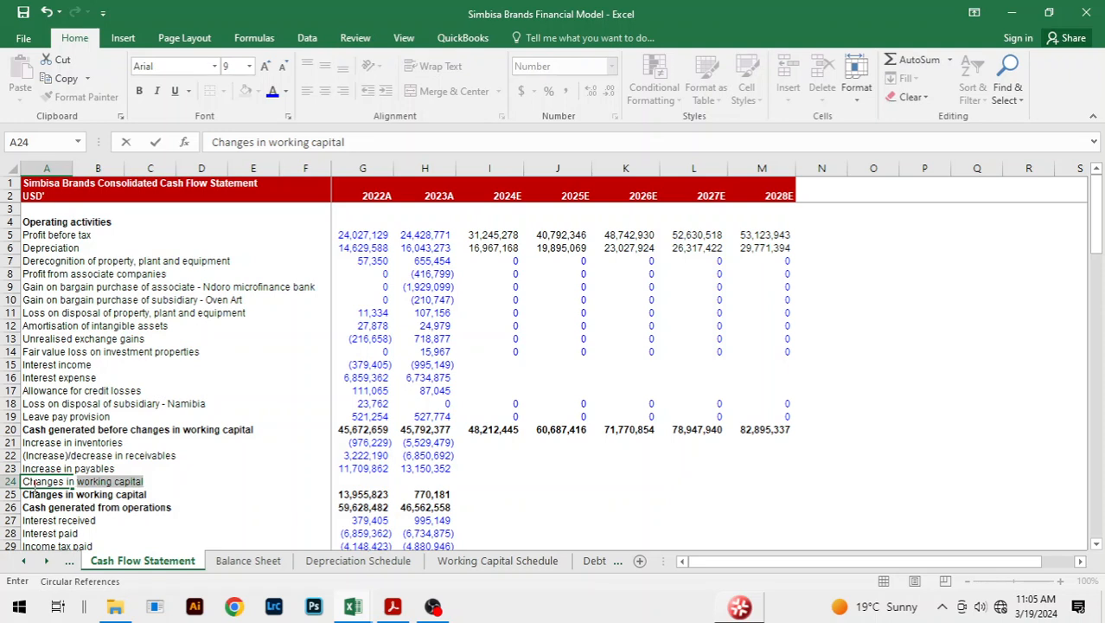
type("income tax")
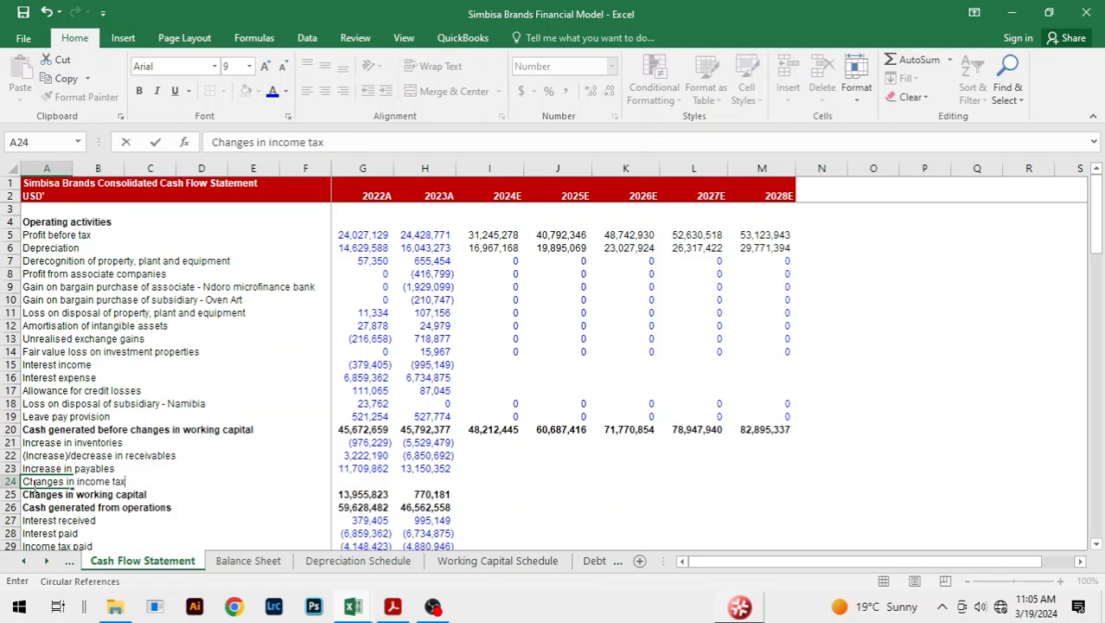
type(" payable")
Enter 0 for 2022A in the Changes in income tax payable row and fill it across to 2023A.
key("Right")
key("Right")
key("Right")
key("Right")
key("Right")
key("Right")
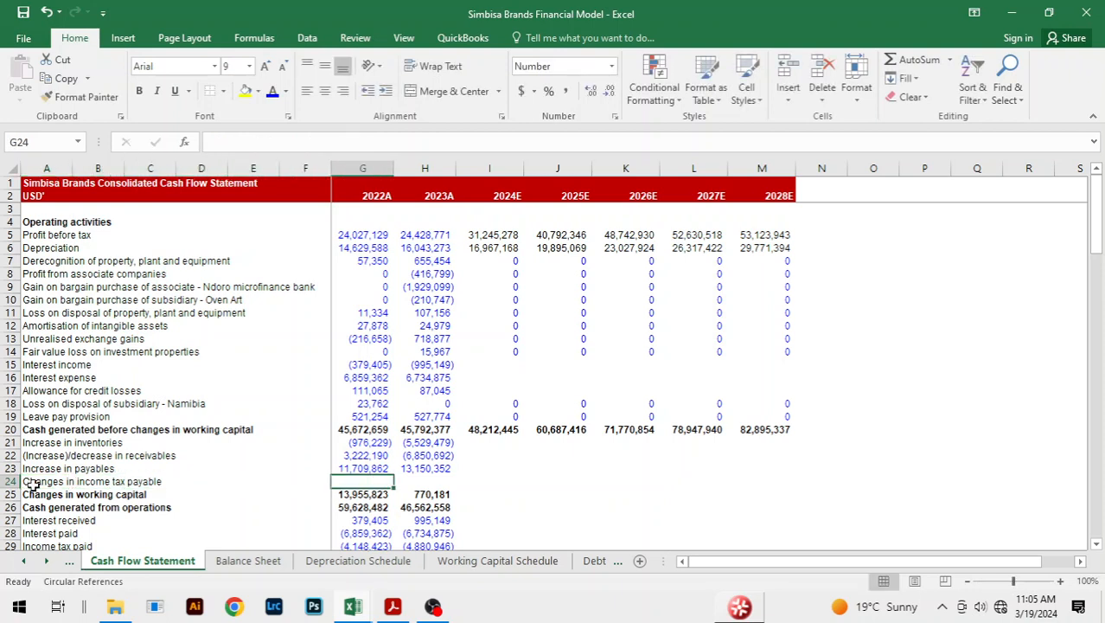
type("0")
key("shift+Right")
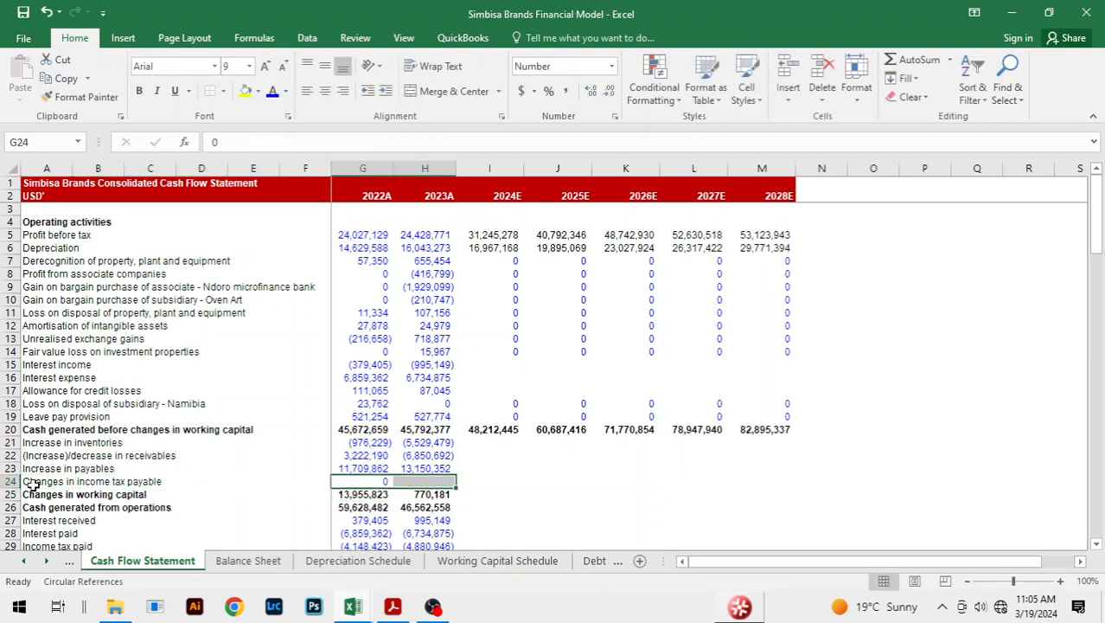
key("ctrl+r")
Set the 2022A Changes in working capital to =SUM(G21:G24) in G25 and fill it across to 2023A.
key("Down")
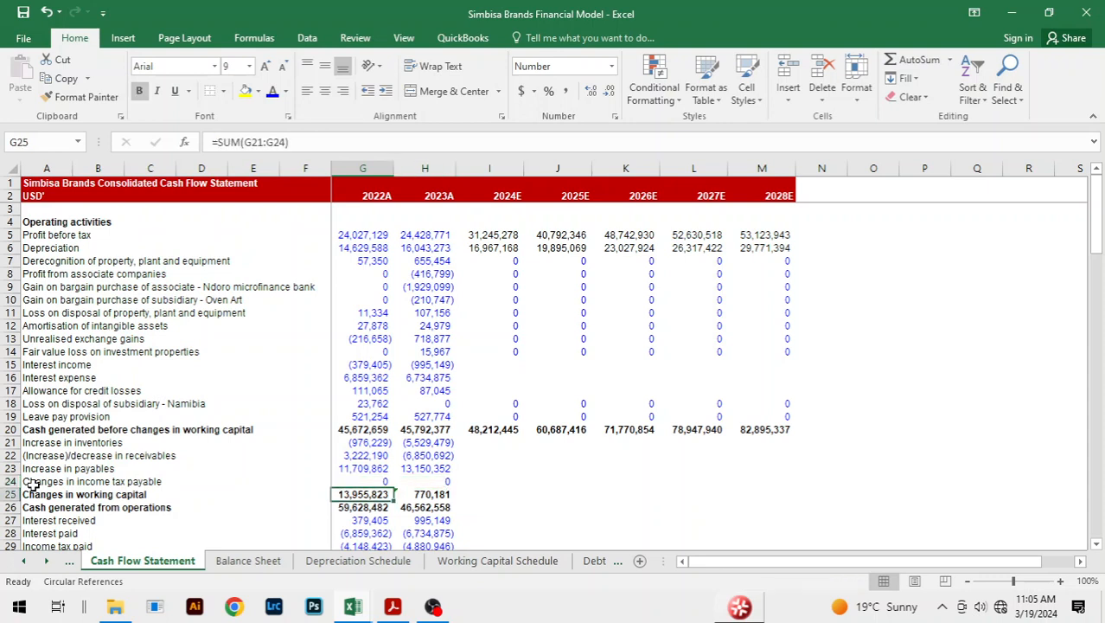
type("0")
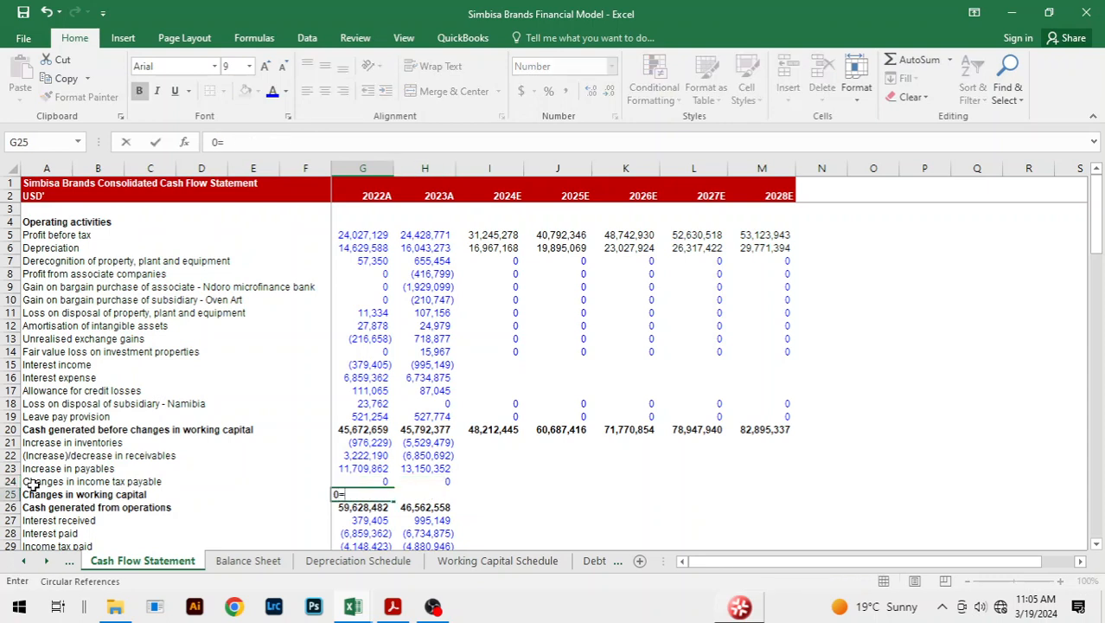
type("=sum(")
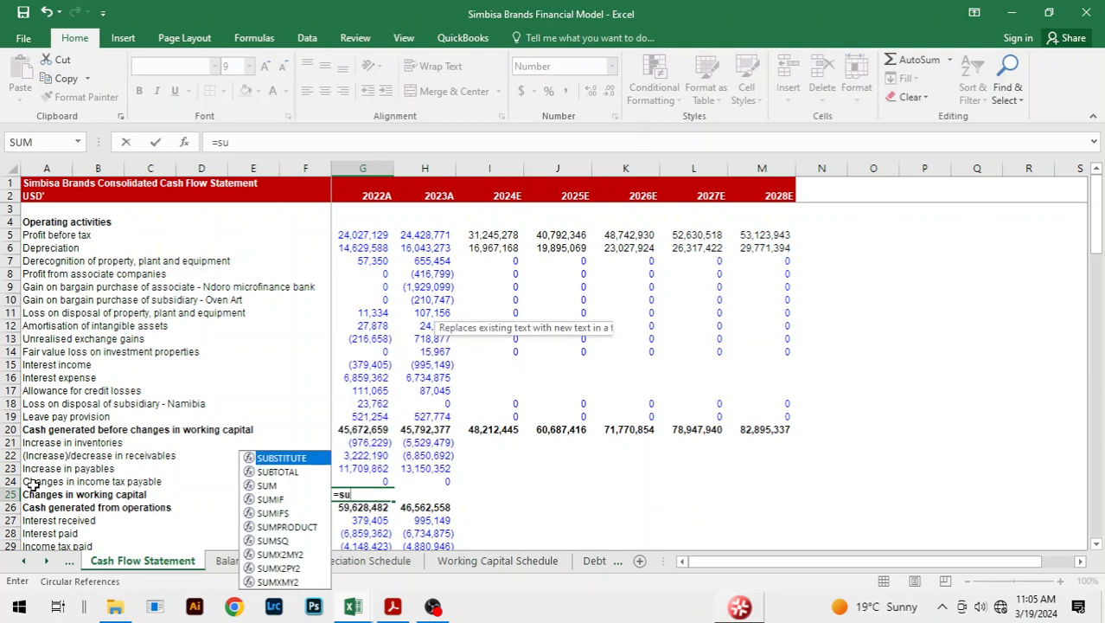
key("Up")
key("shift+Up")
key("shift+Up")
key("shift+Up")
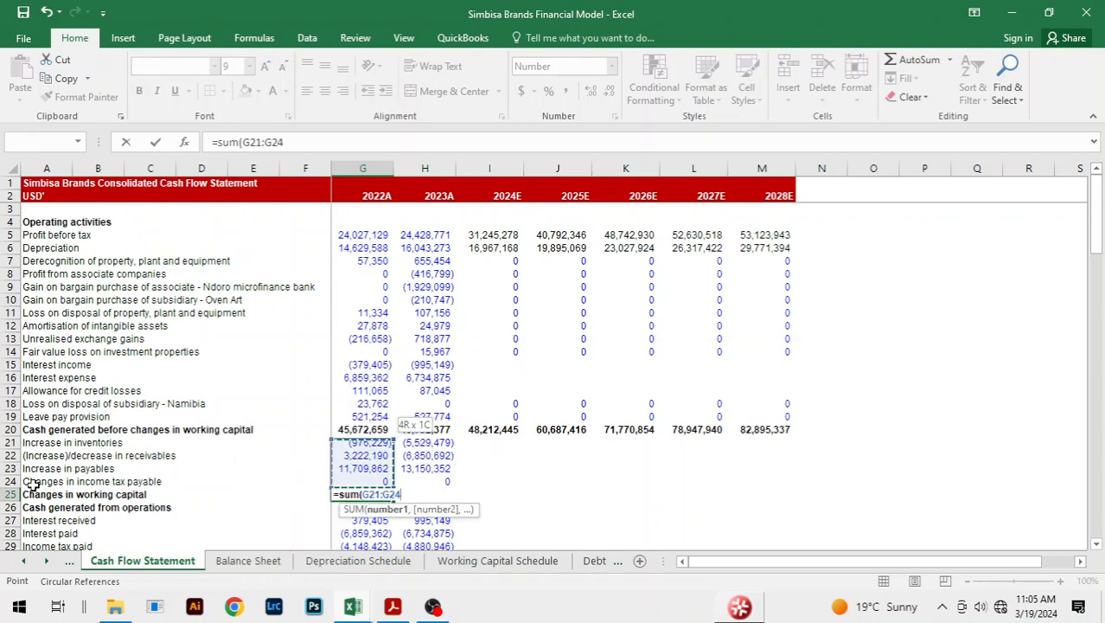
key("Return")
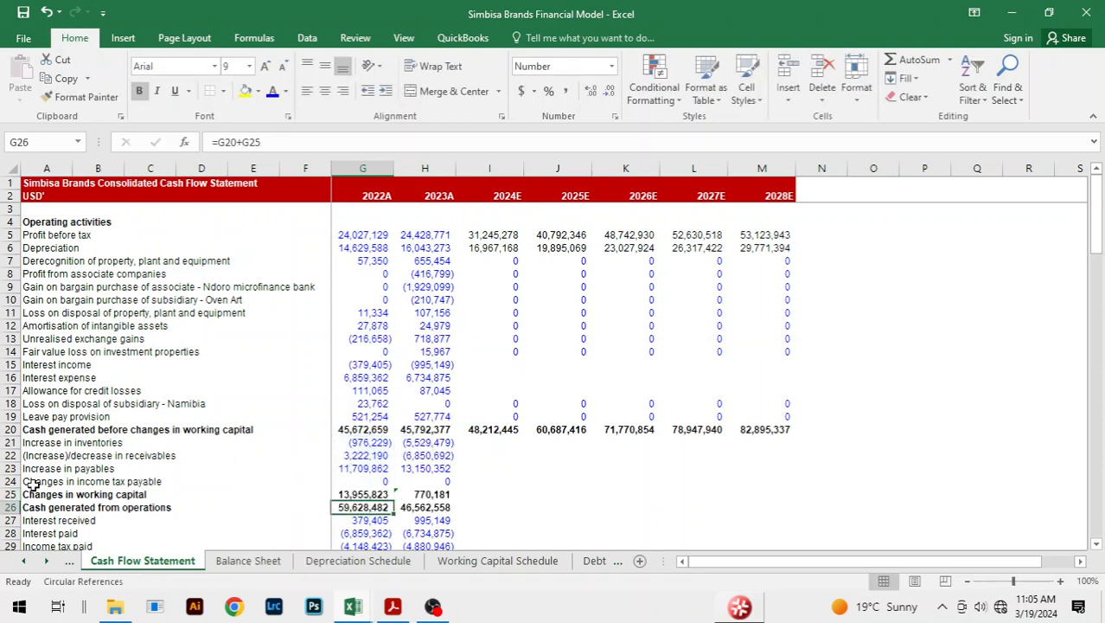
key("Up")
key("shift+Right")
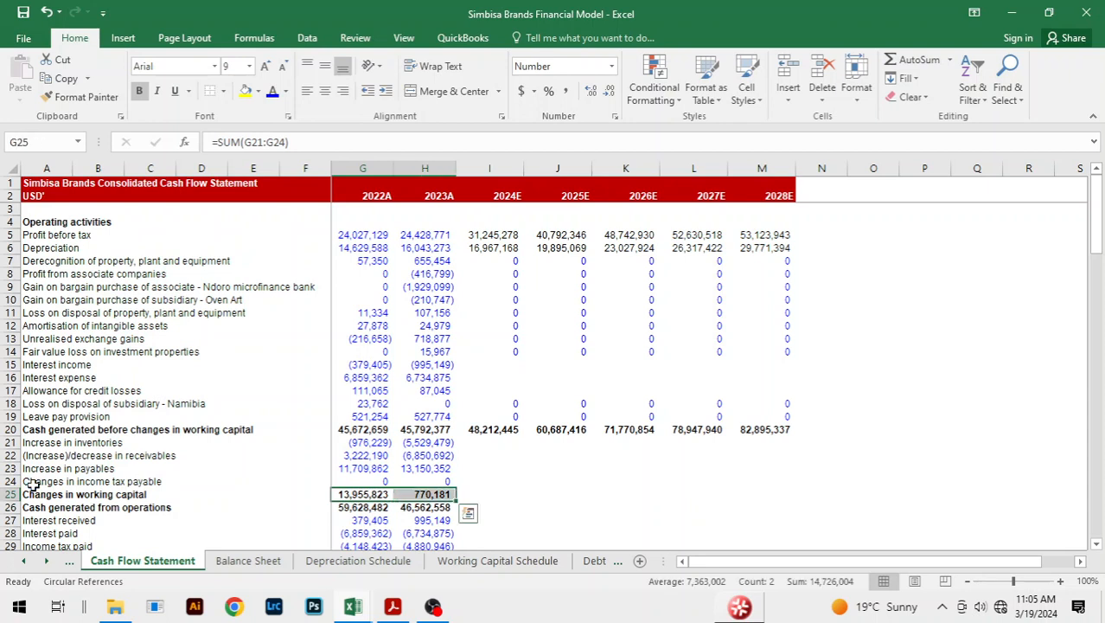
Save the workbook.
left_click(489, 506)
key("ctrl+s")
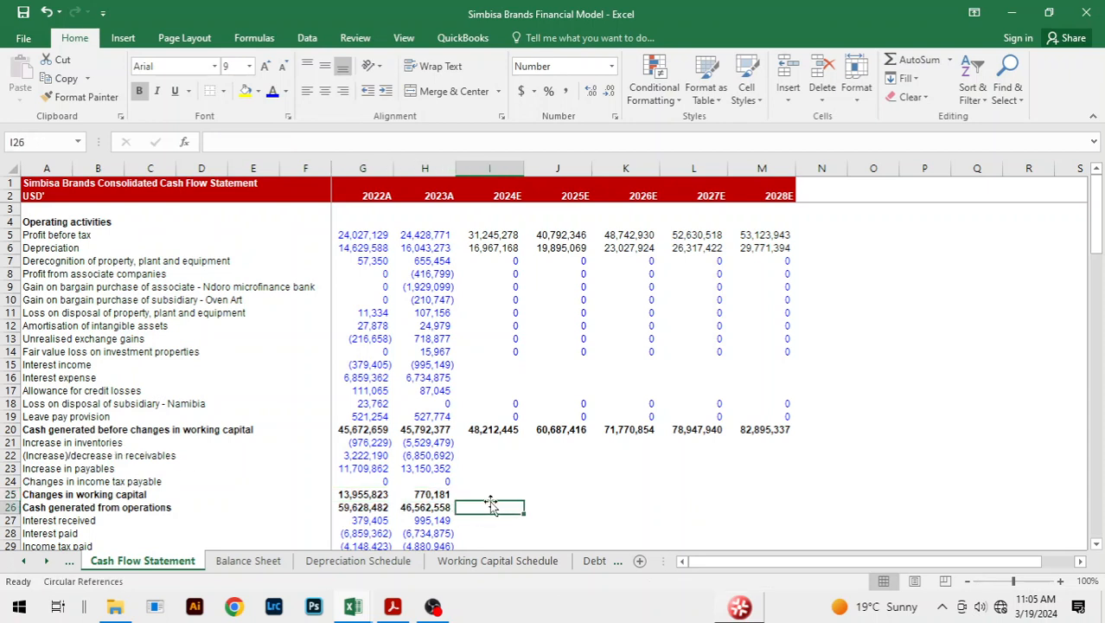
key("Left")
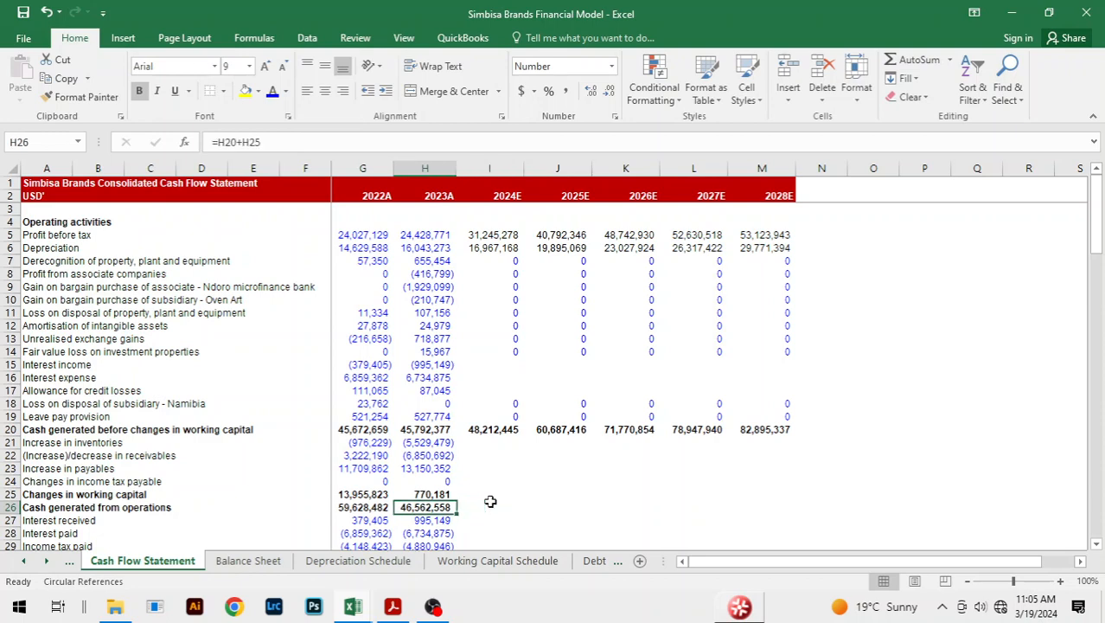
key("Up")
key("Up")
key("Up")
key("Down")
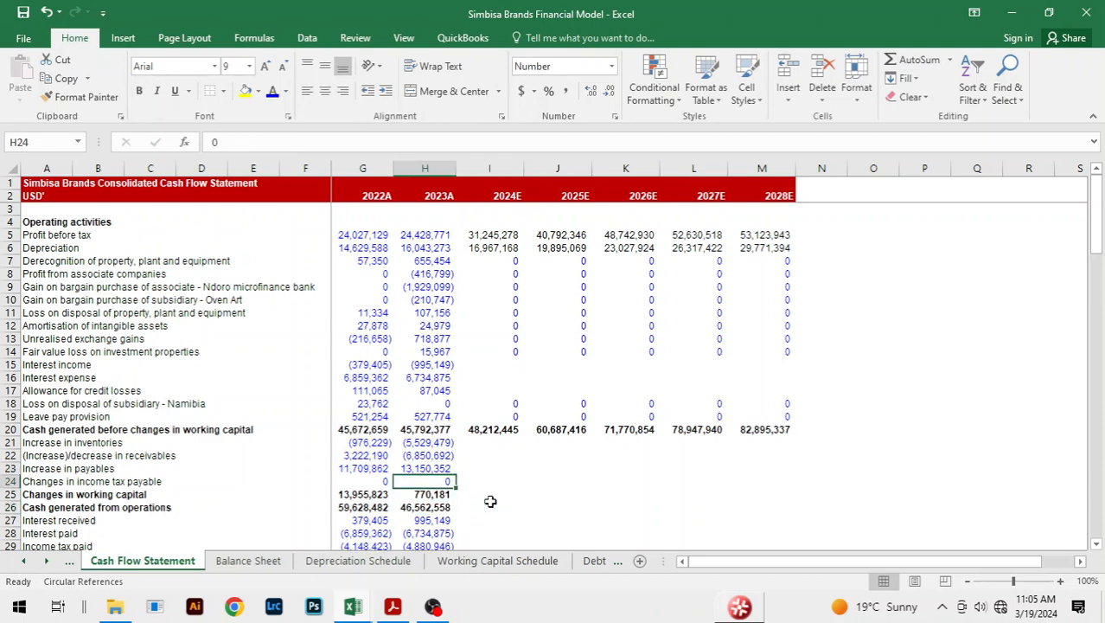
Begin the 2023A Inventory processing days formula in F10 of the Working Capital Schedule with AVERAGE(E9:F9) as the numerator.
key("ctrl+Page_Down")
key("ctrl+Page_Down")
key("ctrl+Page_Down")
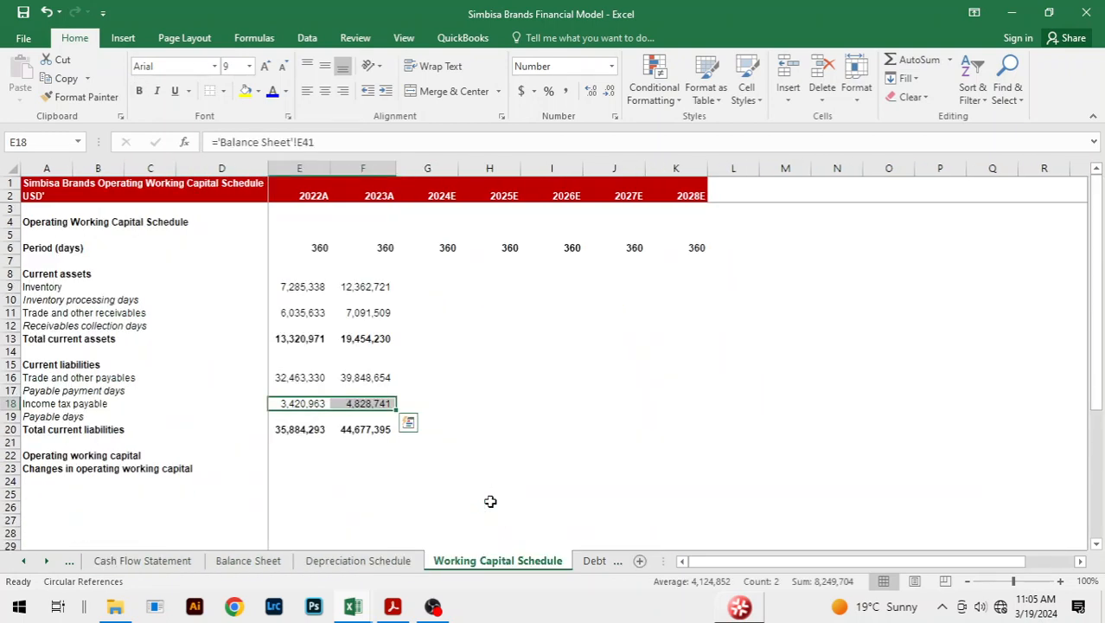
left_click(573, 390)
left_click(373, 303)
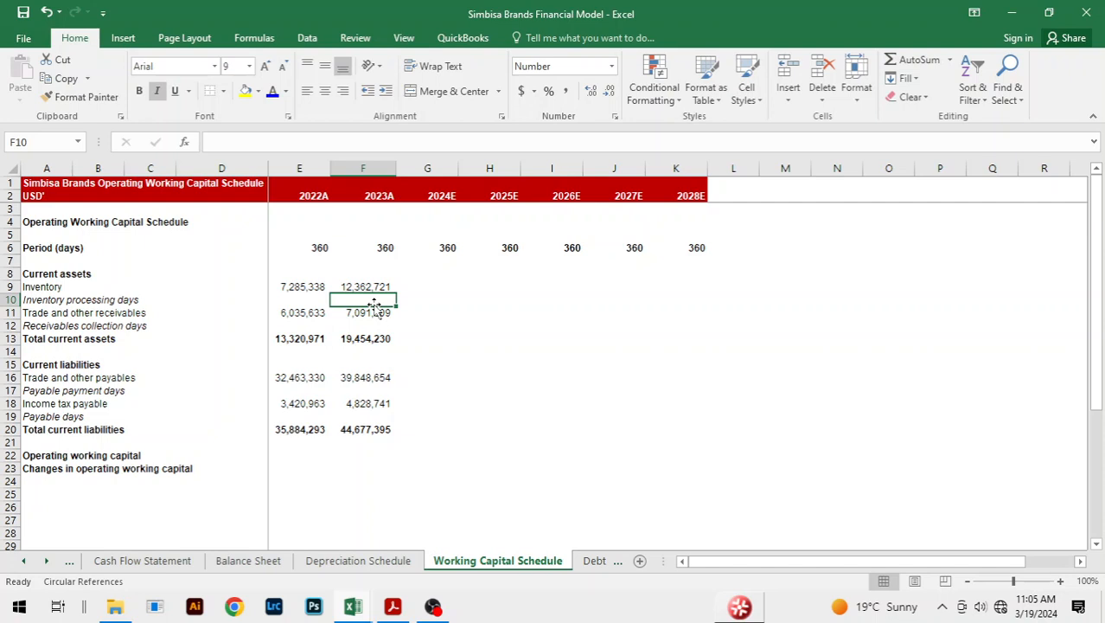
type("=")
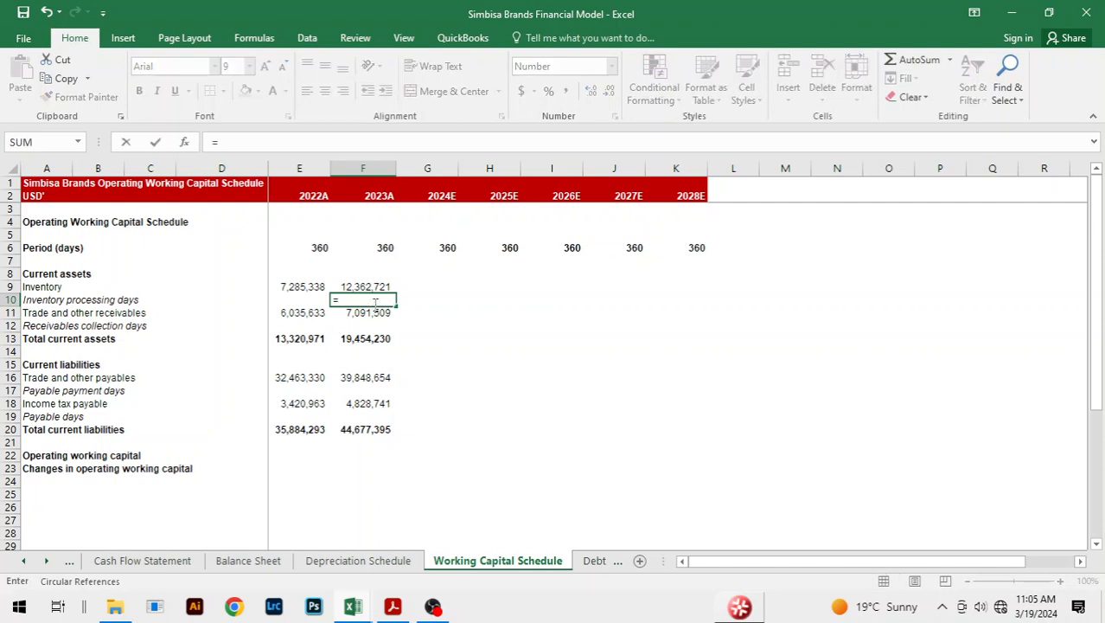
type("AV")
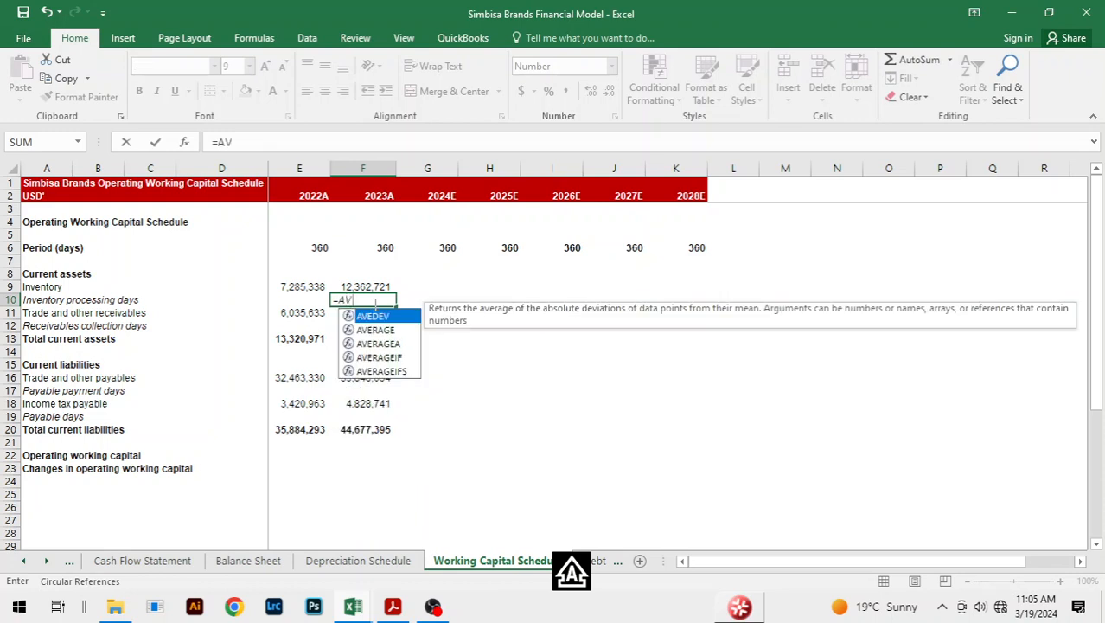
type("ERAGE(")
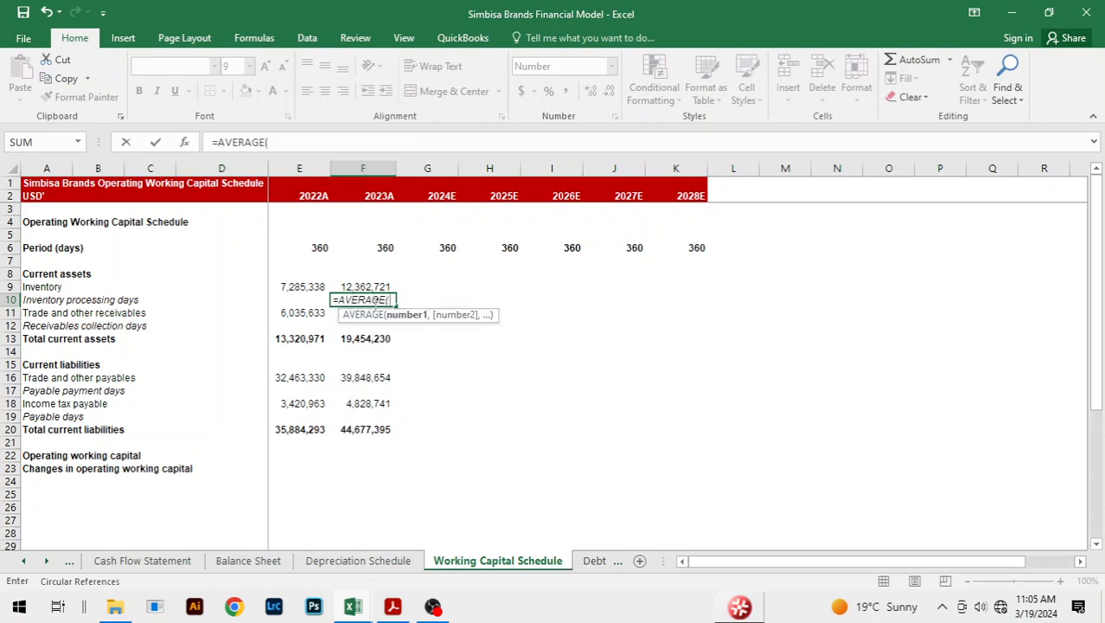
key("Up")
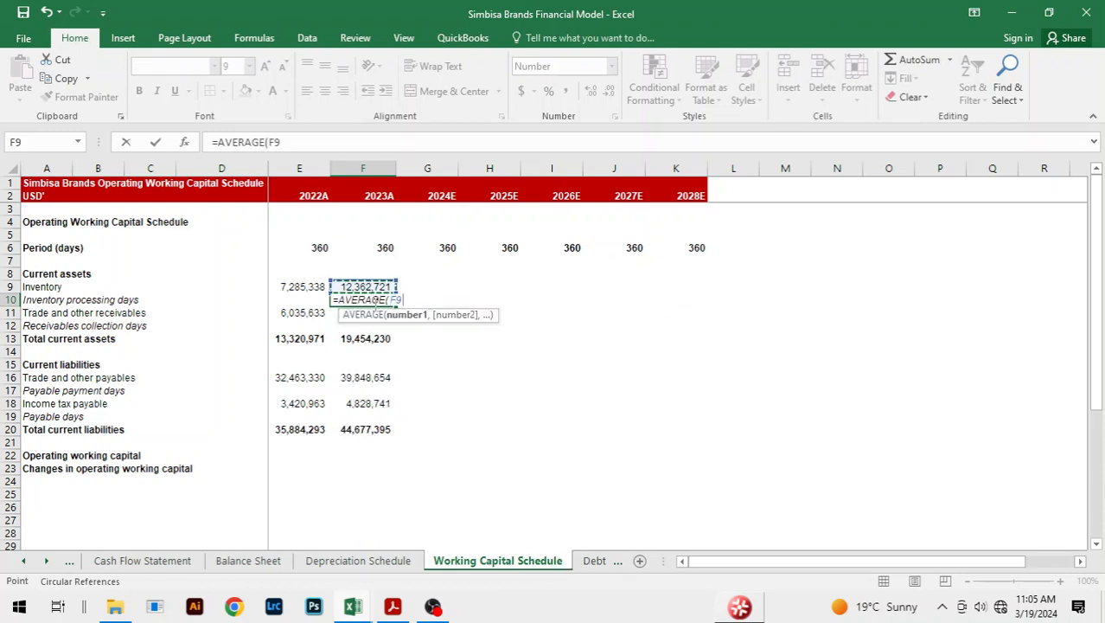
key("Left")
key("shift+Right")
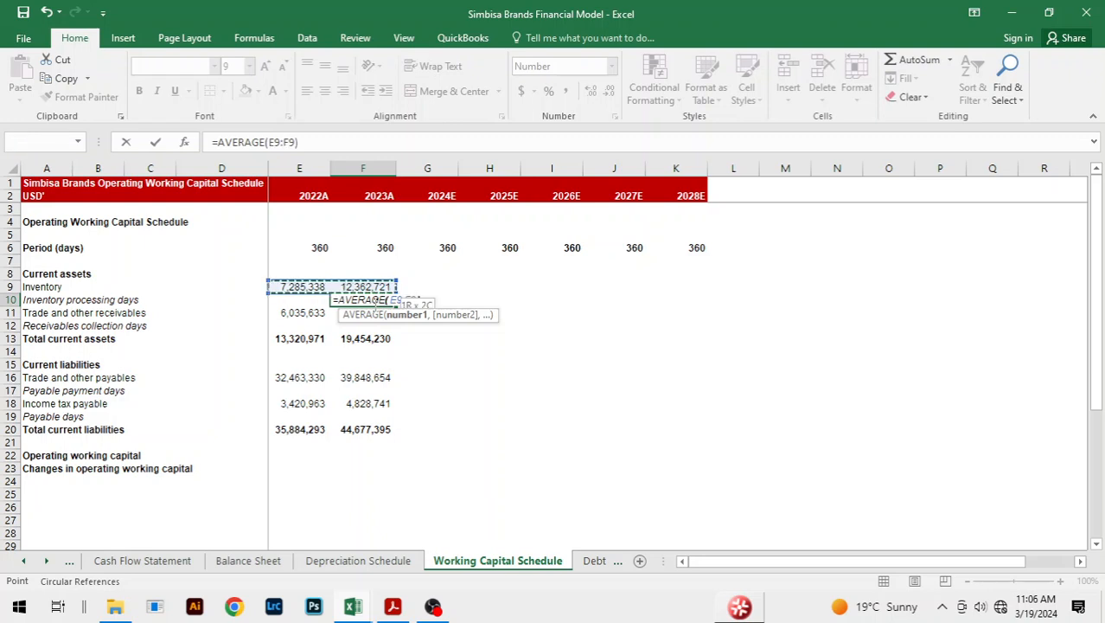
type(")")
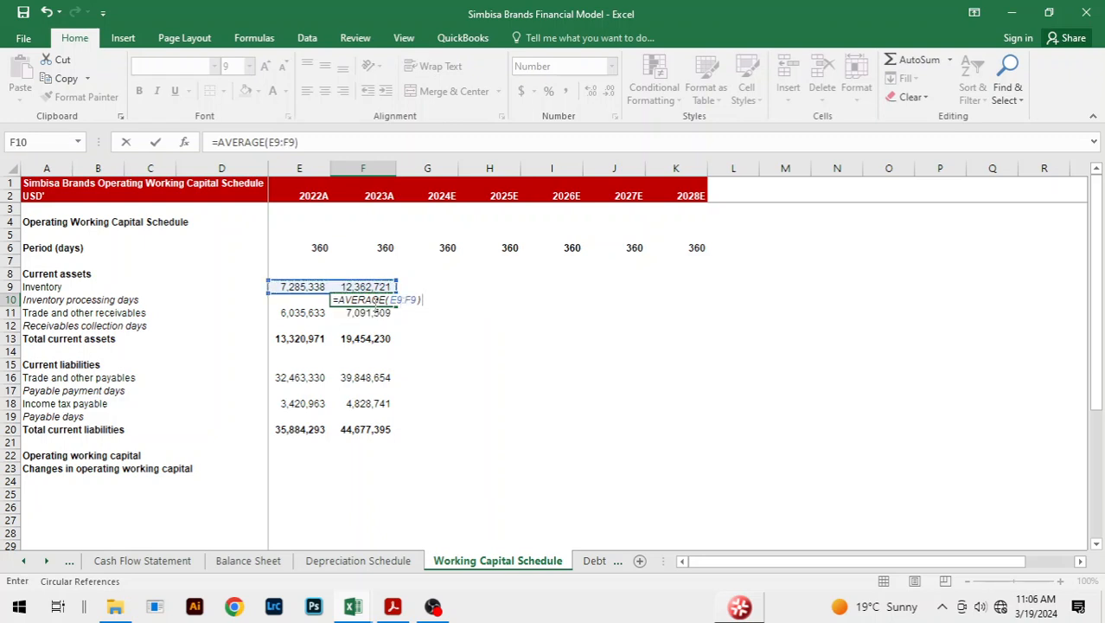
type("/")
Complete the Inventory processing days formula by dividing by the negated 2023A raw materials cost, 'Income Statement'!H11, and multiplying by 360.
key("ctrl+Page_Up")
key("ctrl+Page_Up")
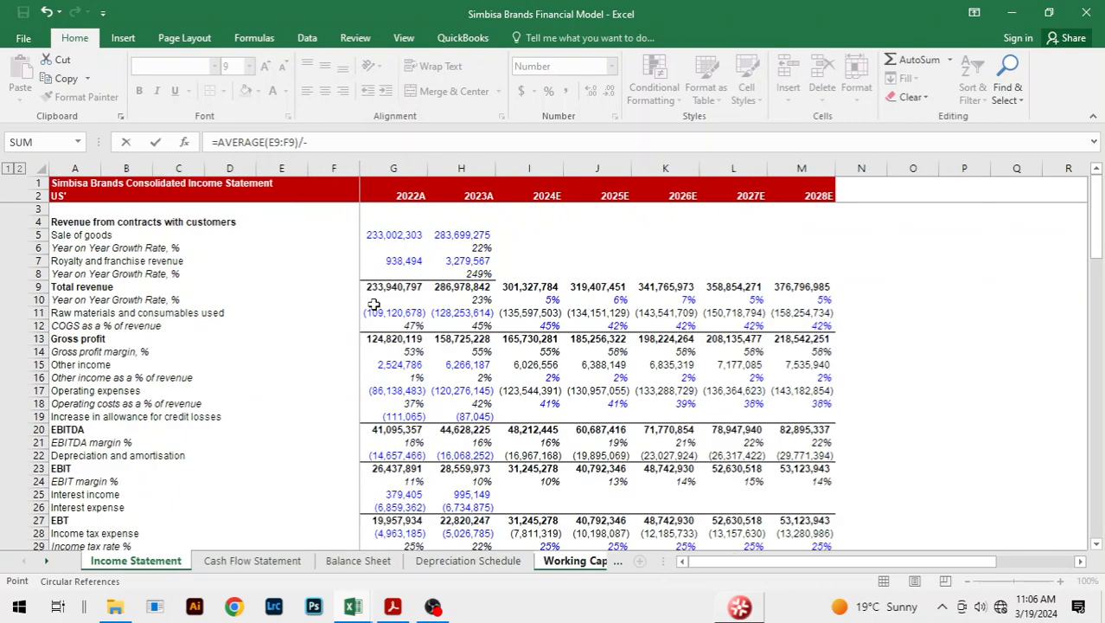
key("Down")
key("Down")
key("Down")
key("Down")
key("Down")
key("Down")
key("Down")
key("Down")
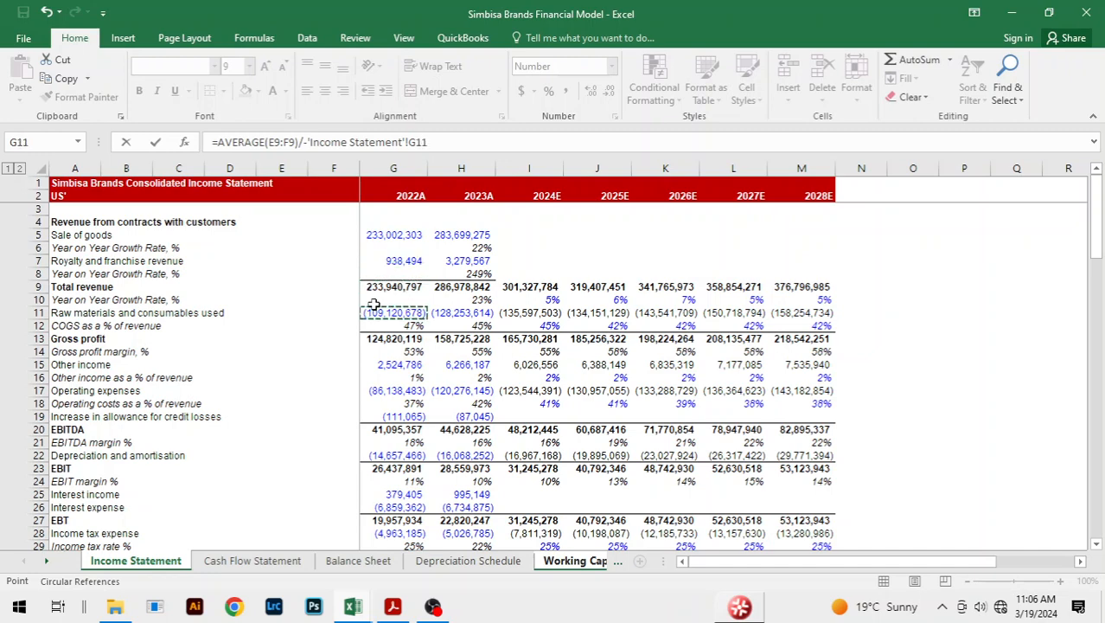
key("Right")
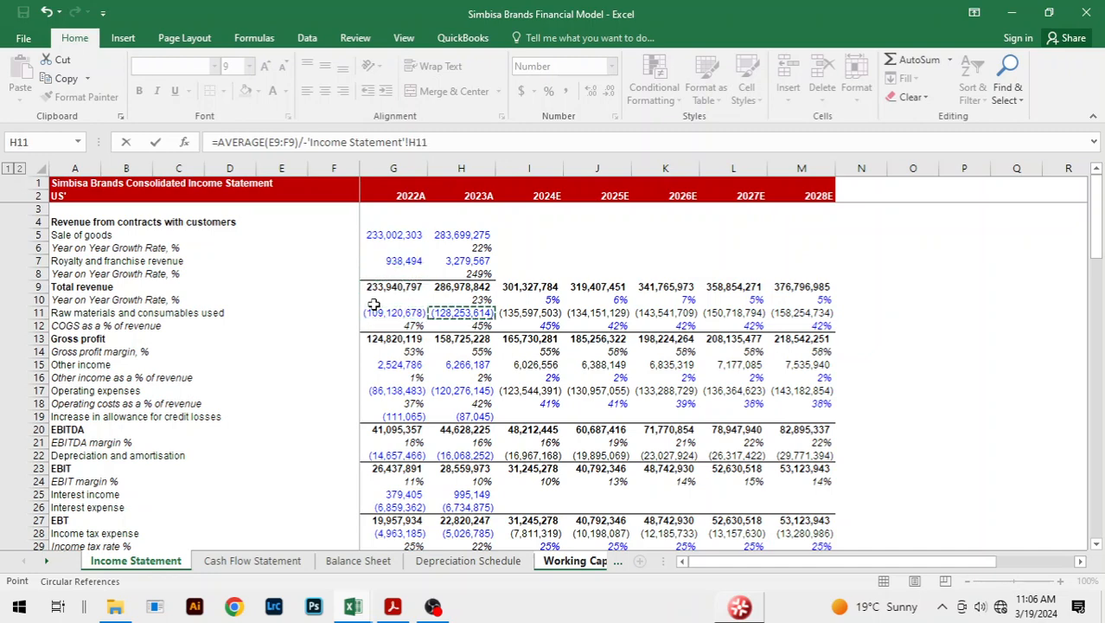
type("*")
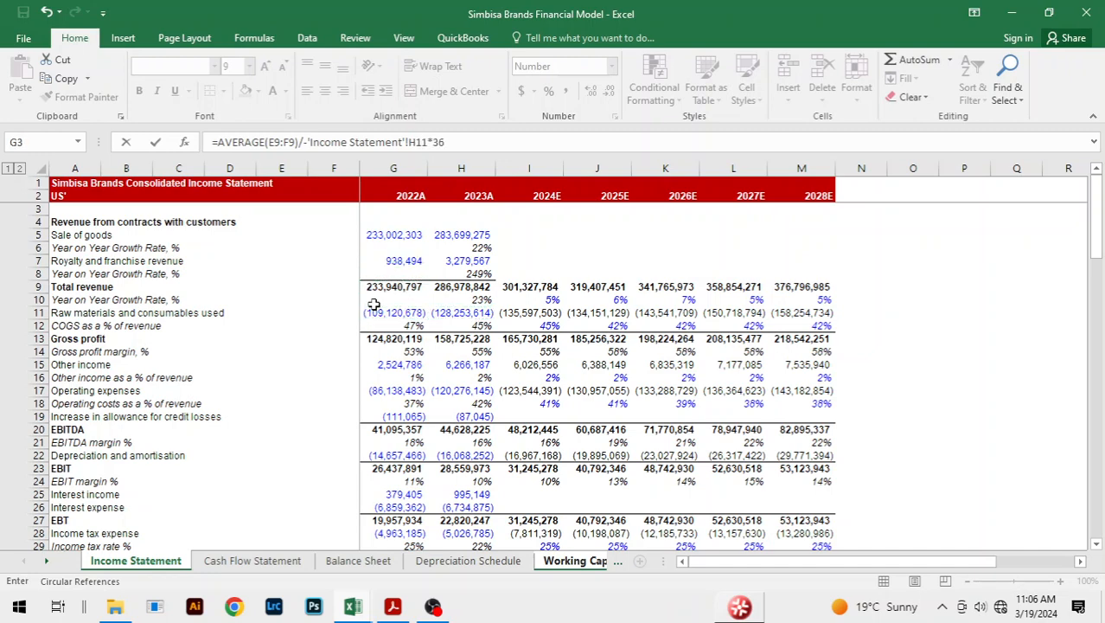
key("Return")
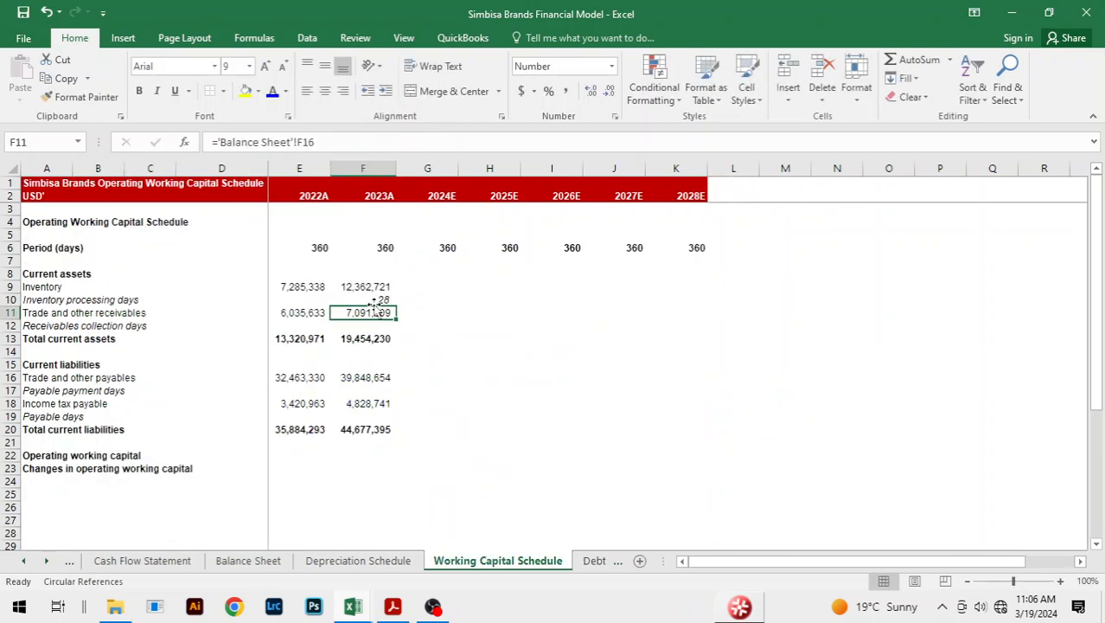
Begin the 2023A Receivables collection days formula in F12 with AVERAGE(E11:F11) as the numerator.
key("Down")
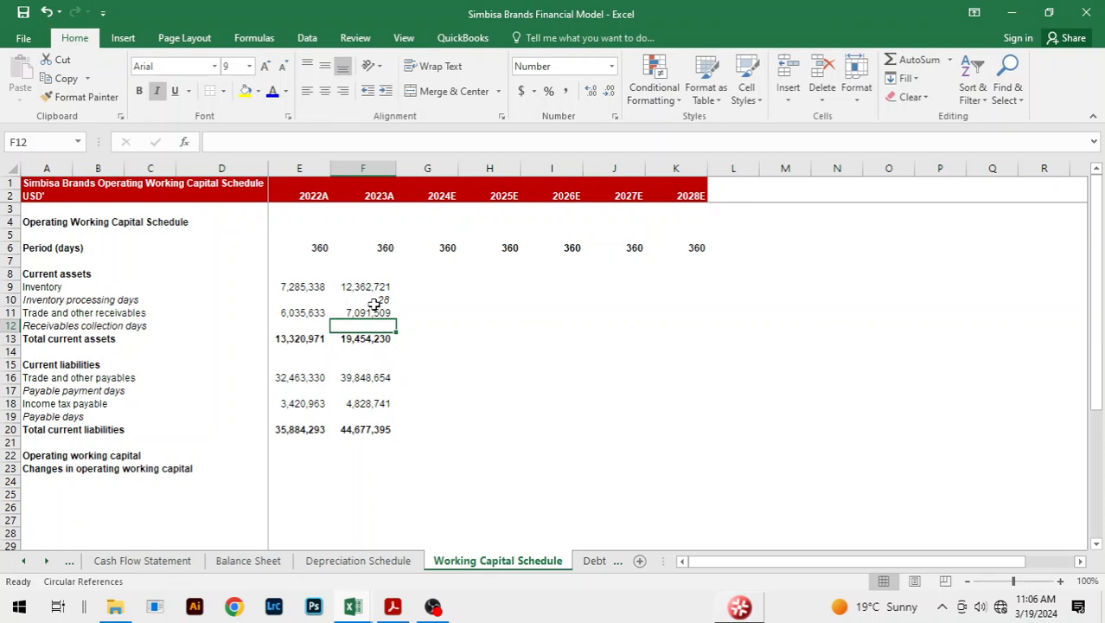
type("=AVERAGE")
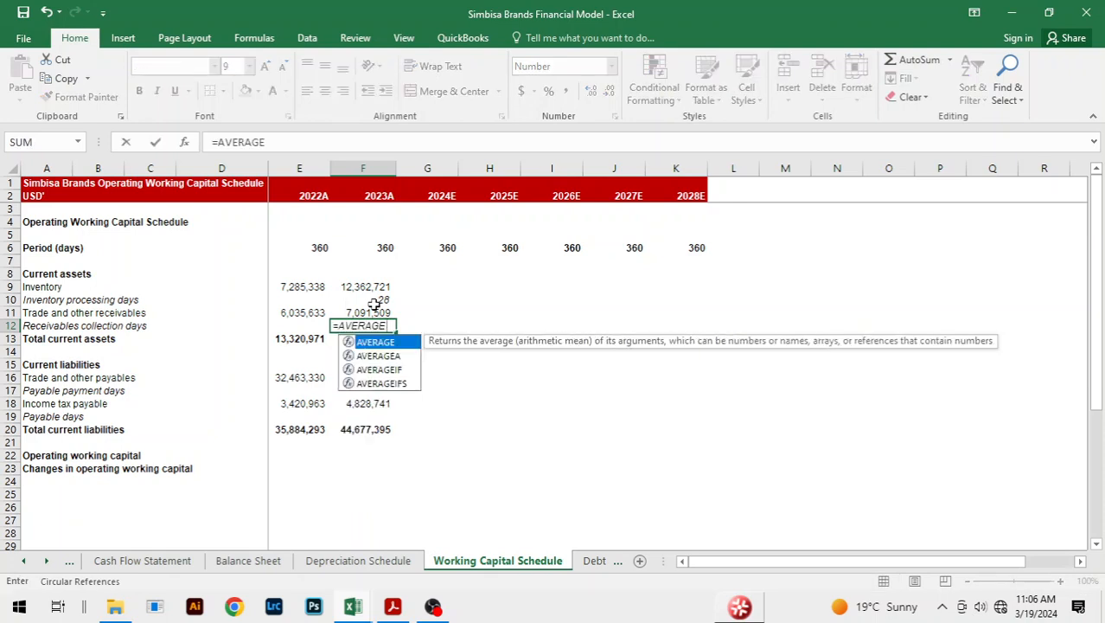
type("(")
key("Up")
key("Left")
key("shift+Right")
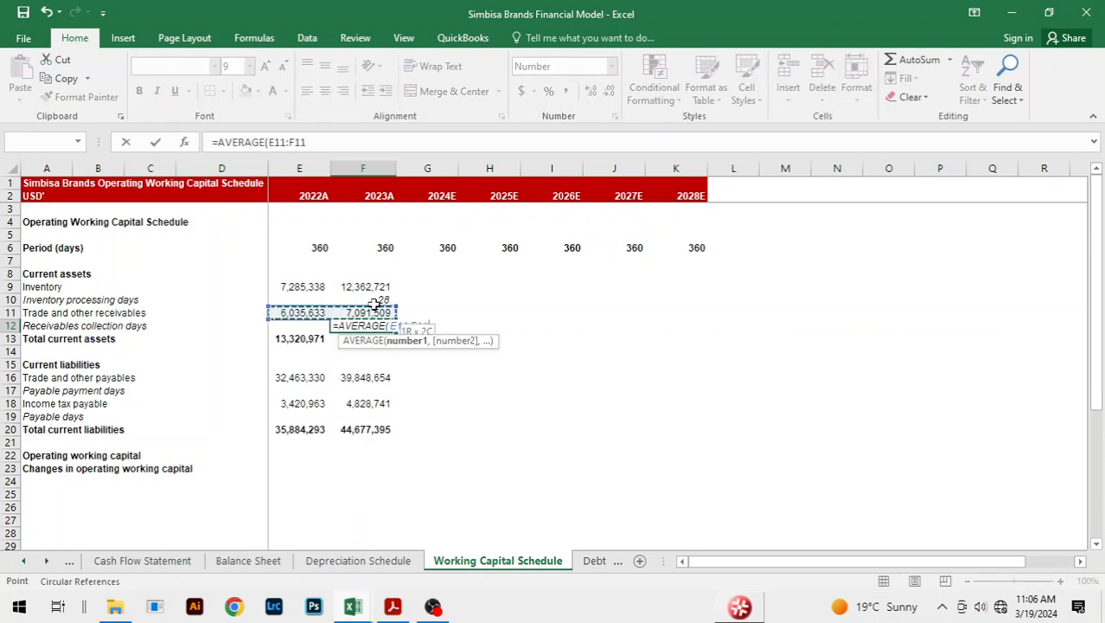
type(")/")
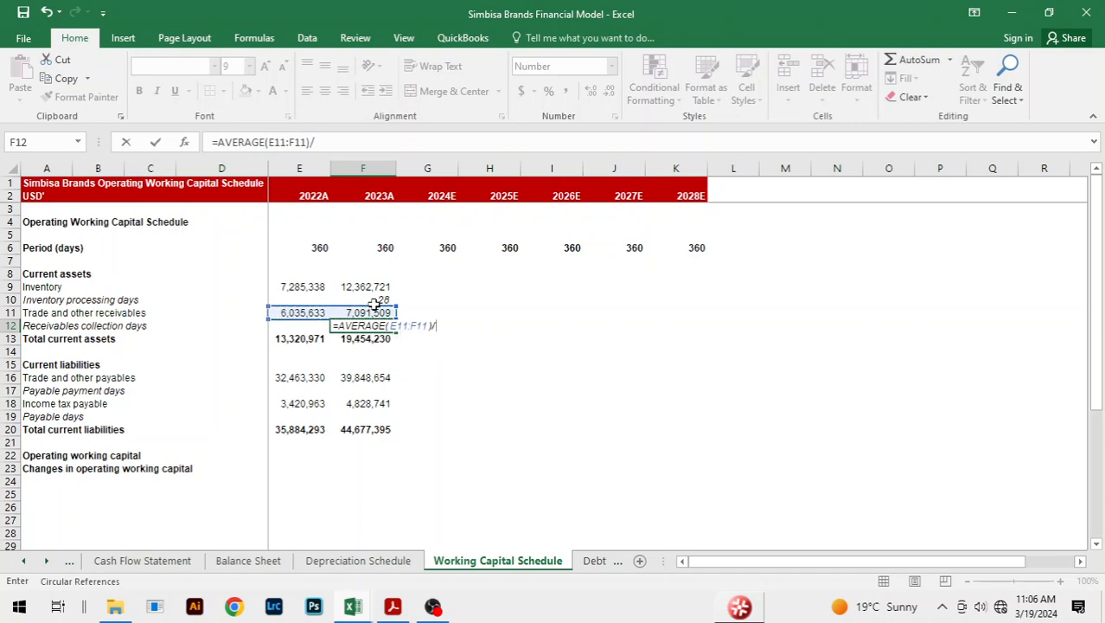
Complete the Receivables collection days formula by dividing by 2023A total revenue, 'Income Statement'!H9, and multiplying by 360.
key("ctrl+Page_Up")
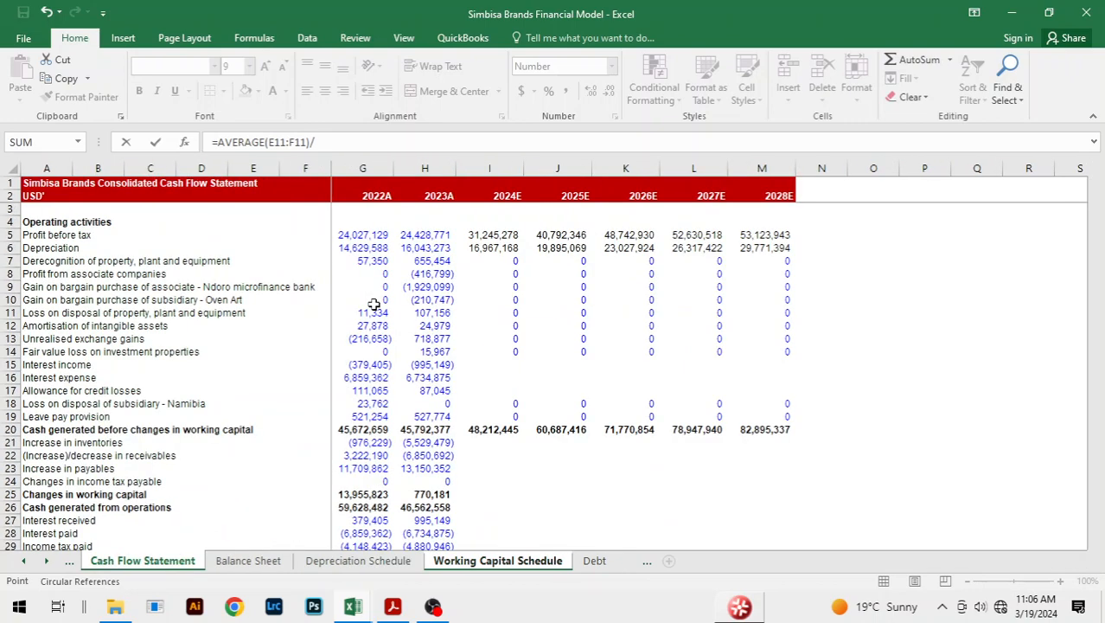
key("ctrl+Page_Up")
key("Up")
key("Down")
key("Down")
key("Down")
key("Down")
key("Down")
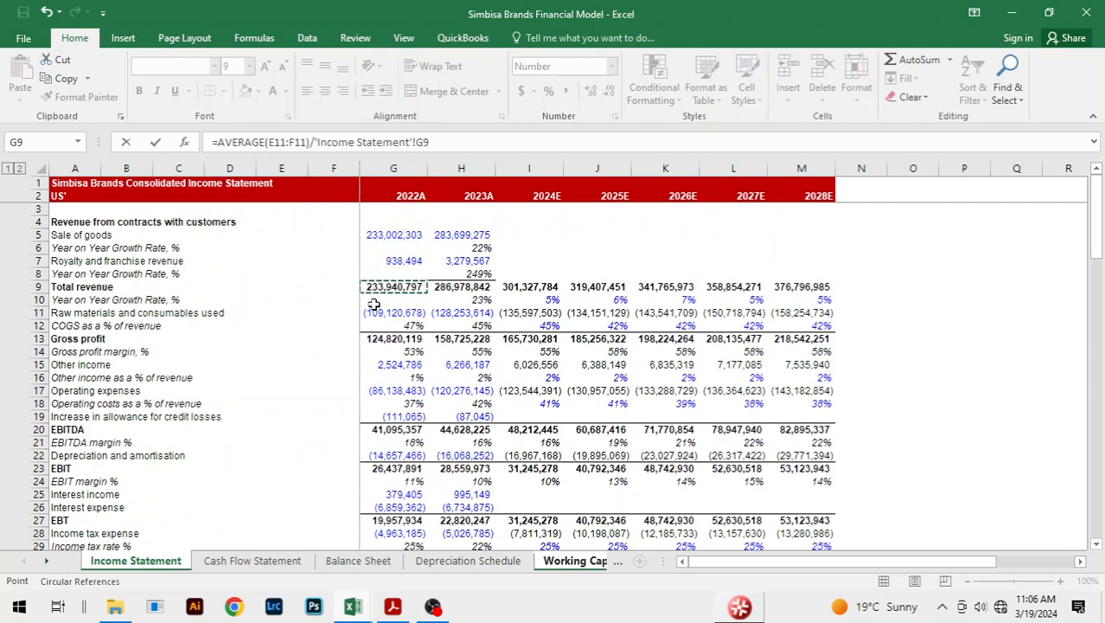
key("Right")
type("*")
key("Return")
key("Down")
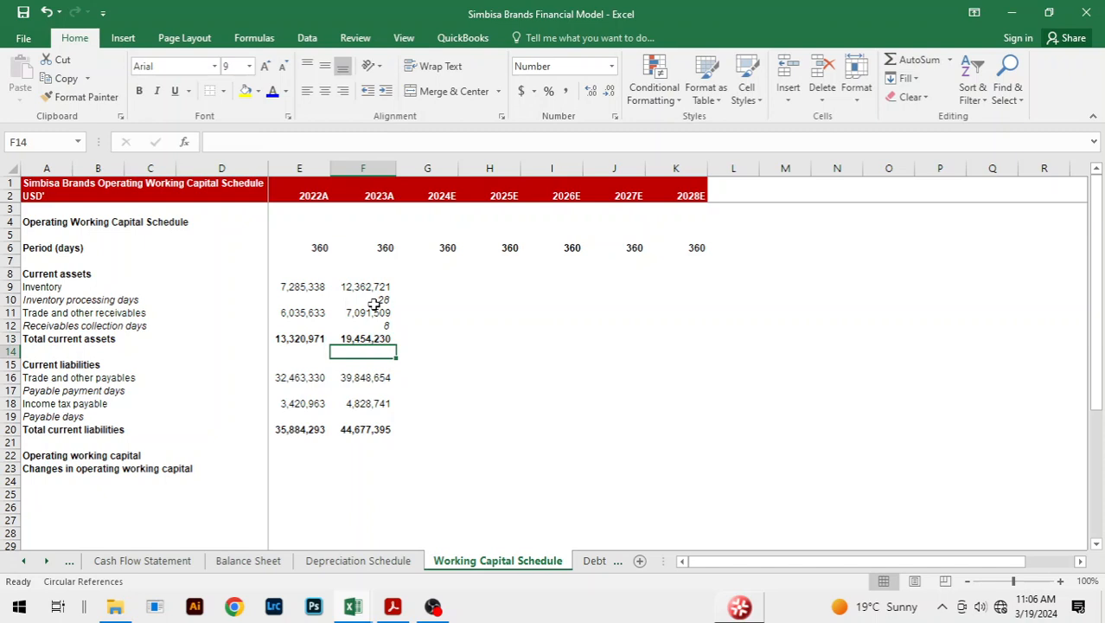
key("Up")
key("Up")
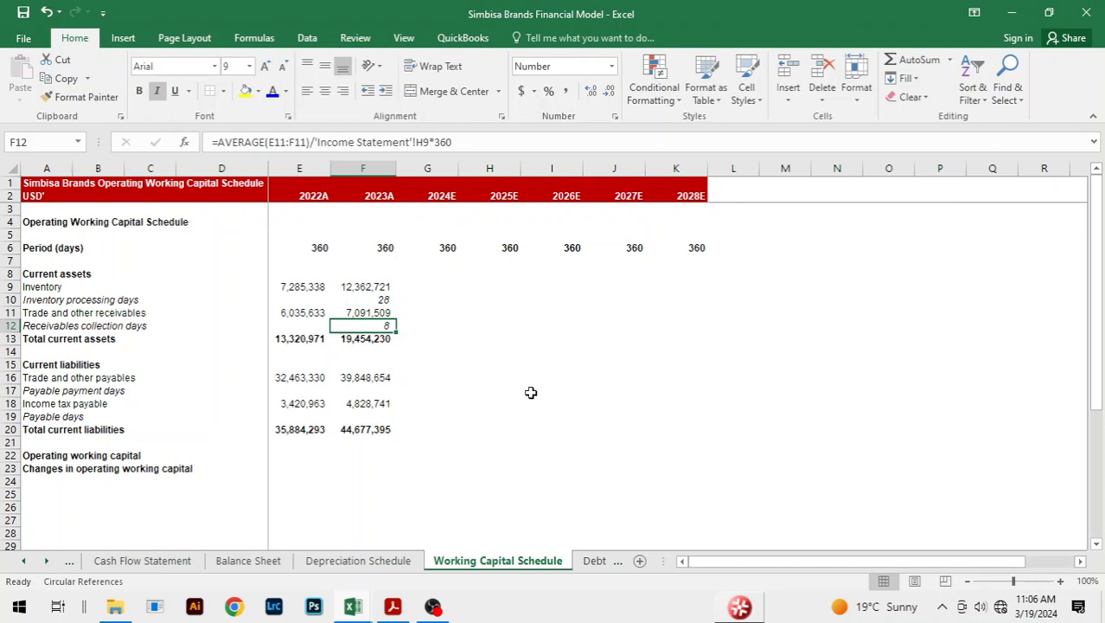
Begin the 2023A Payable payment days formula in F17 with AVERAGE(E16:F16) as the numerator of a division.
key("Down")
key("Down")
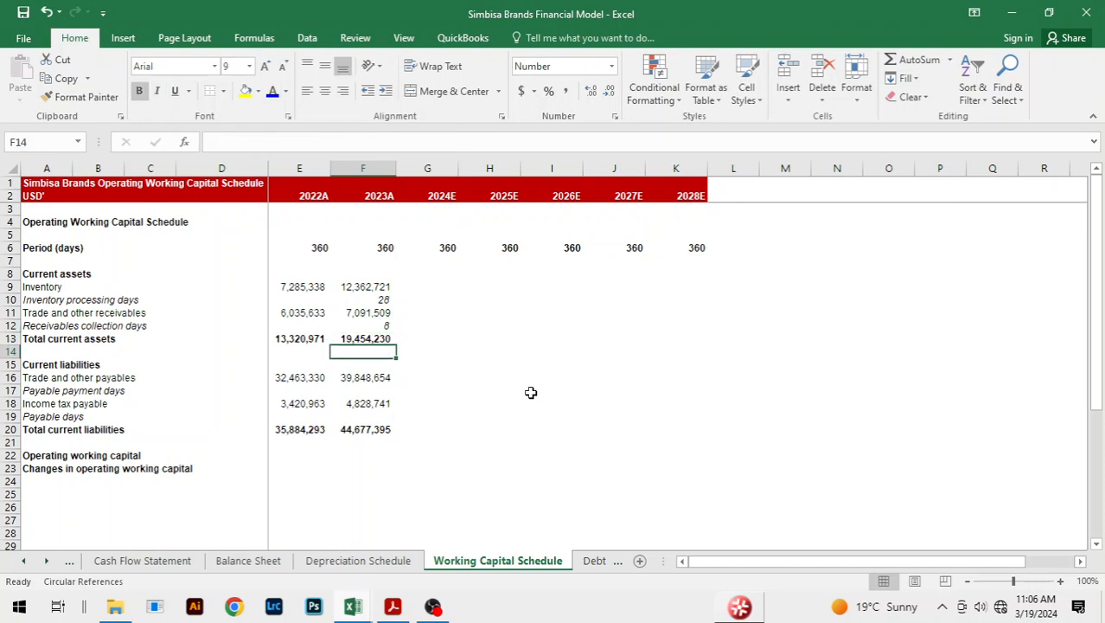
key("Left")
key("Down")
key("Down")
key("Down")
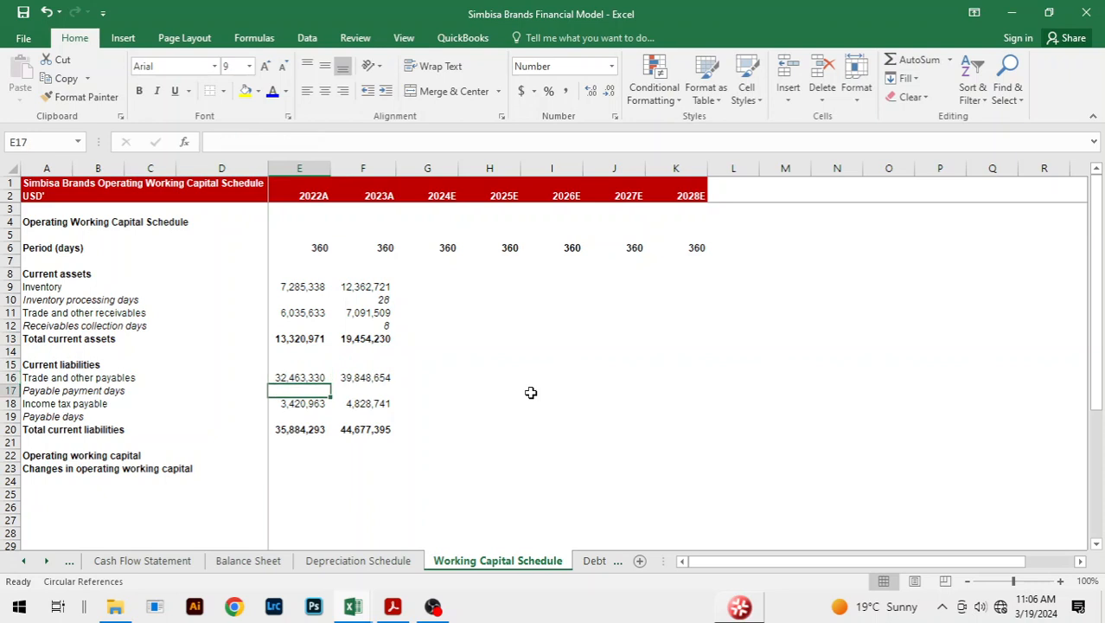
key("Right")
type("=AVERAGE(")
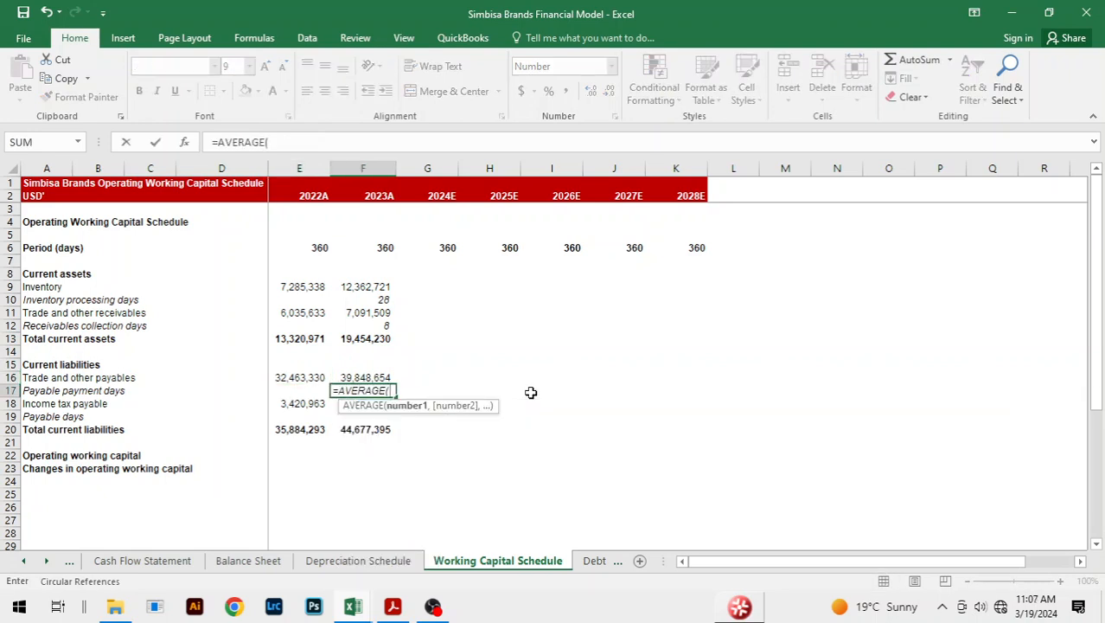
key("Up")
key("shift+Left")
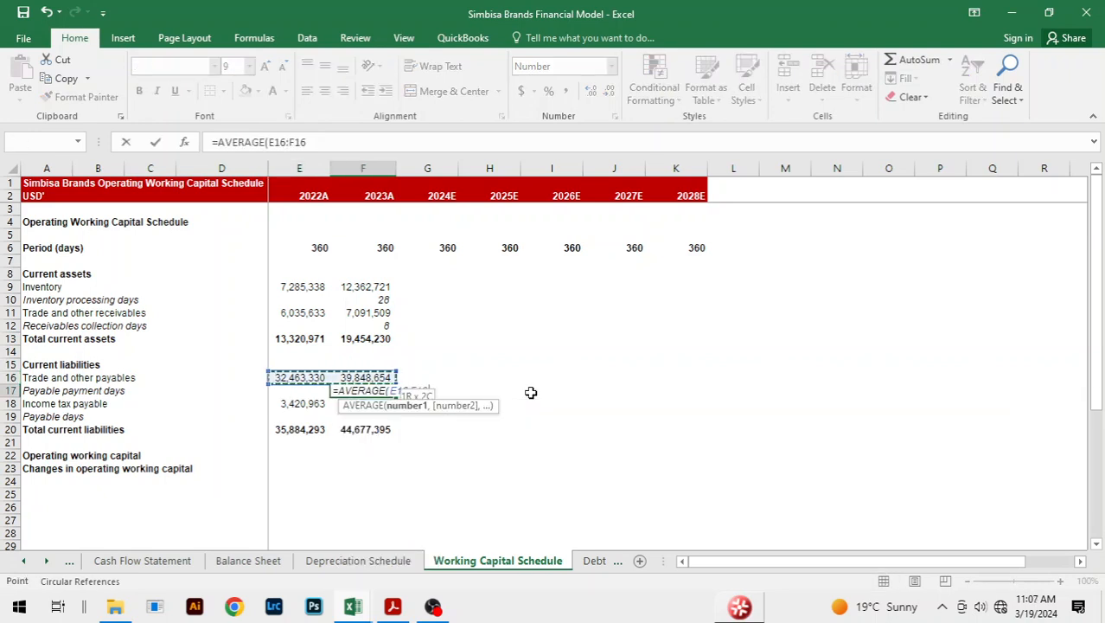
type(")/")
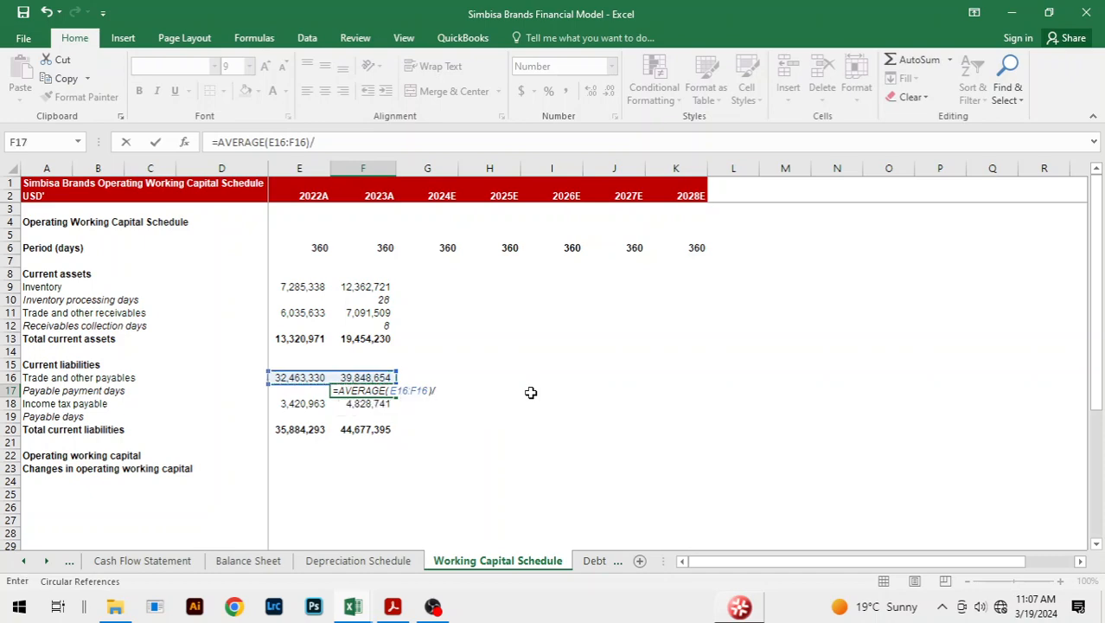
Complete the Payable payment days formula by dividing by the negated 2023A raw materials cost, 'Income Statement'!H11, and multiplying by 360.
type("-")
key("ctrl+Page_Up")
key("ctrl+Page_Up")
key("ctrl+Page_Up")
key("ctrl+Page_Up")
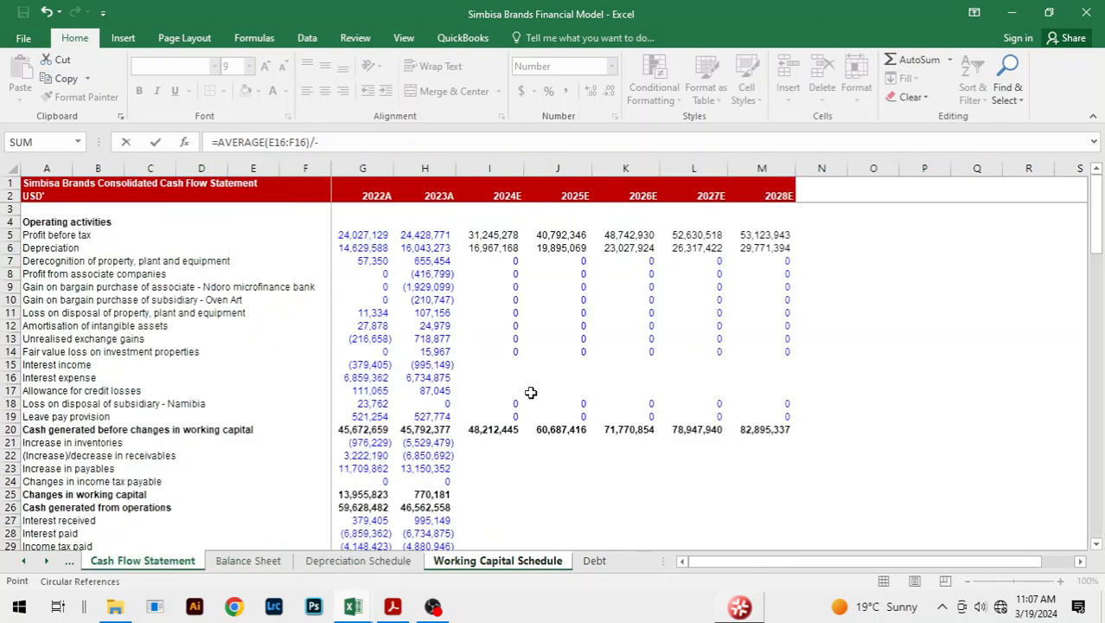
key("Down")
key("Down")
key("Down")
key("Down")
key("Down")
key("Down")
key("Down")
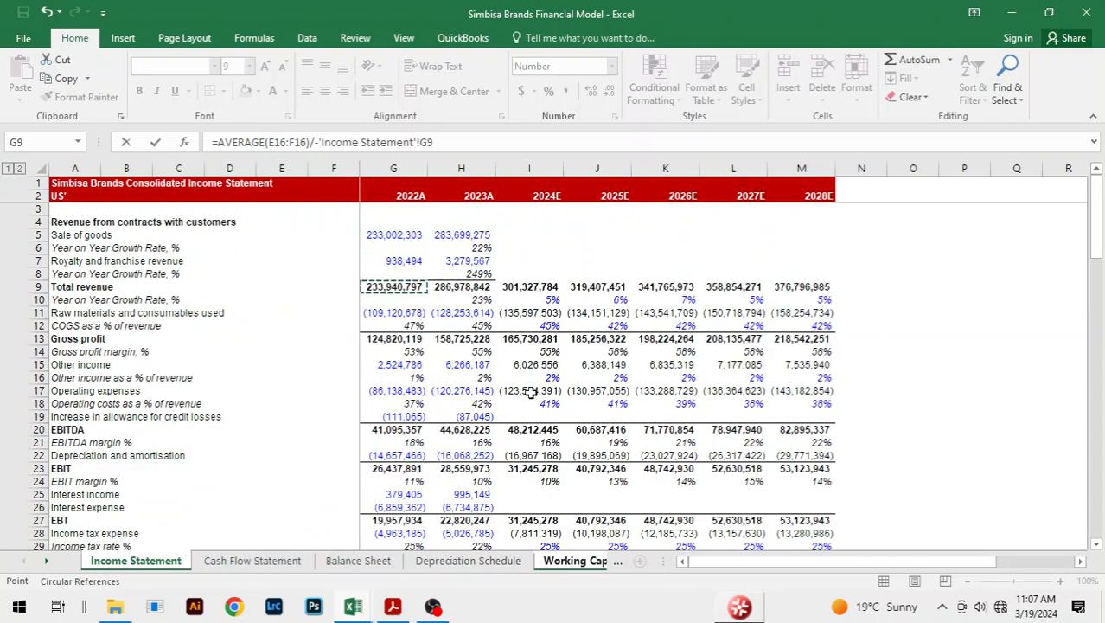
key("Right")
type("*3")
key("Return")
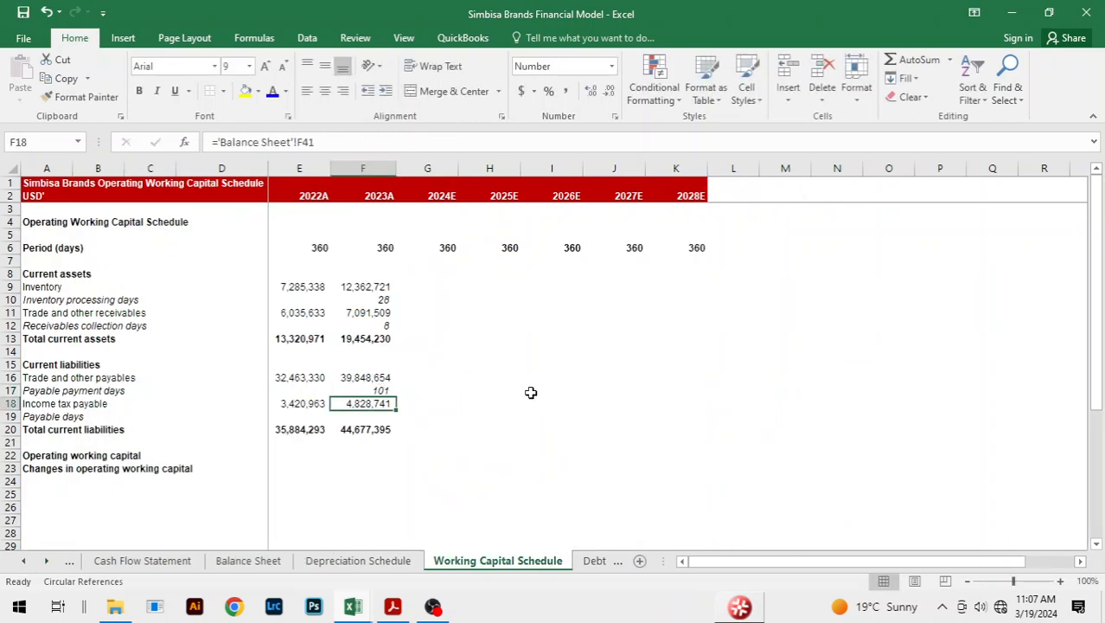
Begin the income tax Payable days formula in F19 with AVERAGE(E18:F18) divided by a negated denominator.
key("Down")
type("=AVERAGE(")
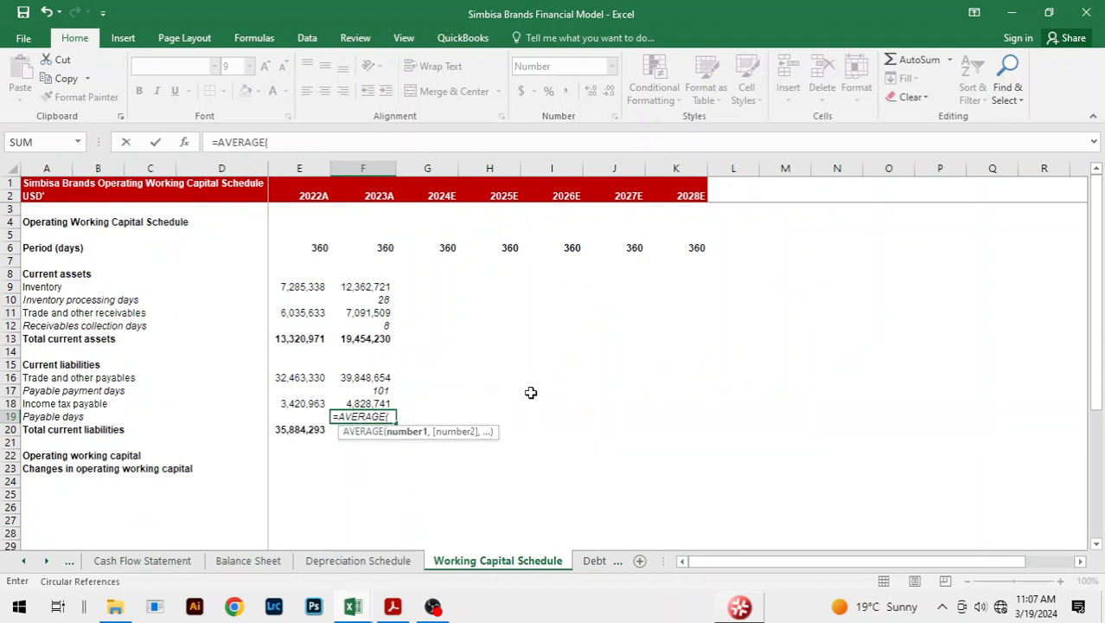
key("Up")
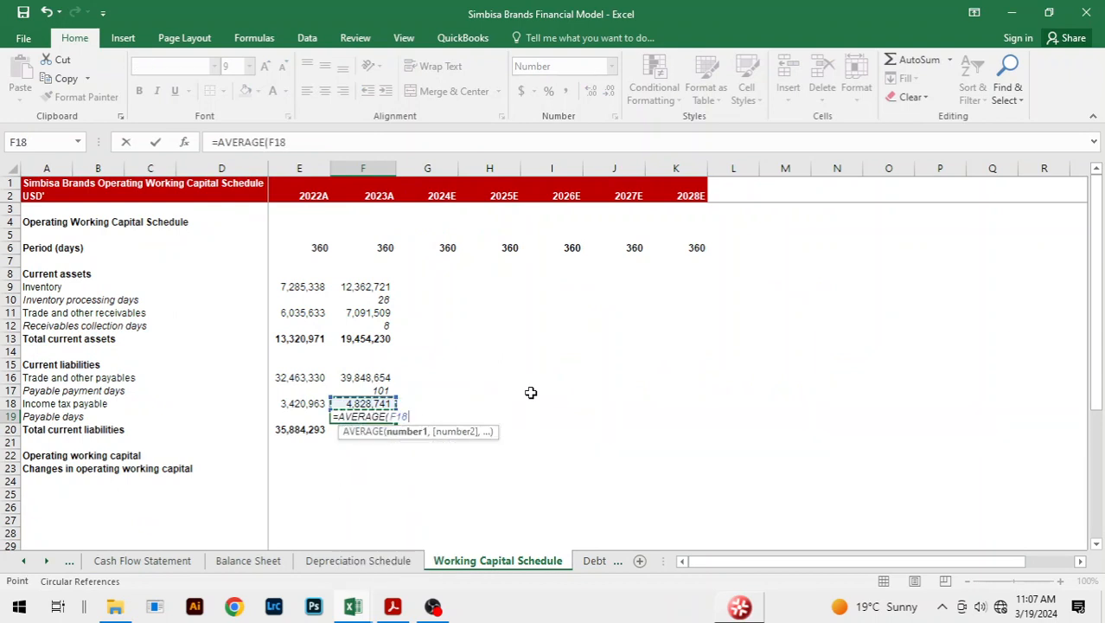
key("Left")
key("shift+Right")
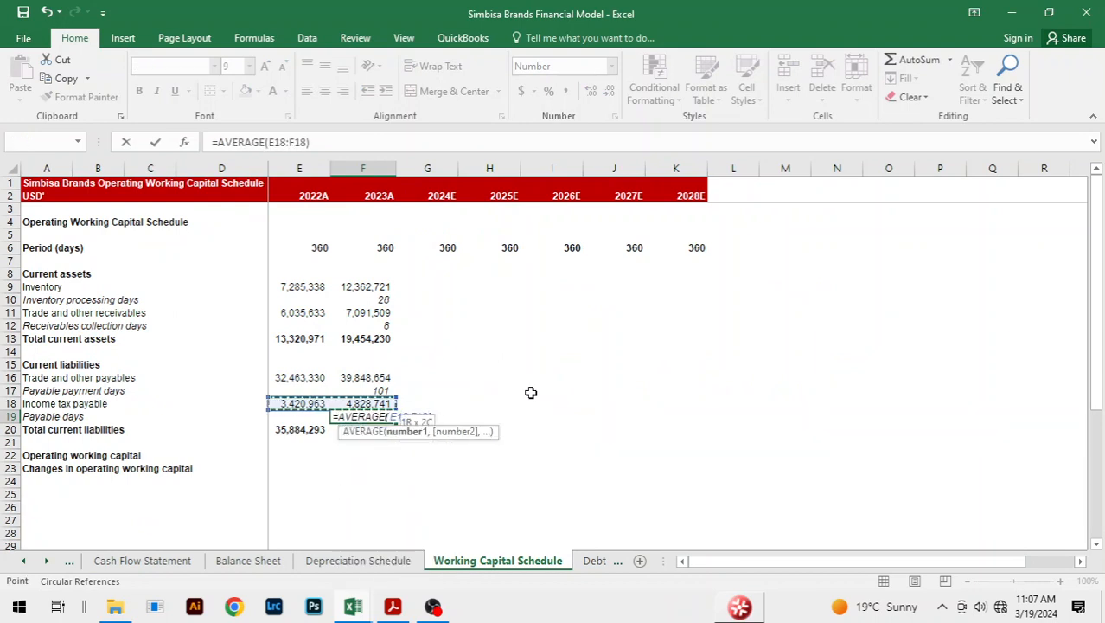
type(")/-")
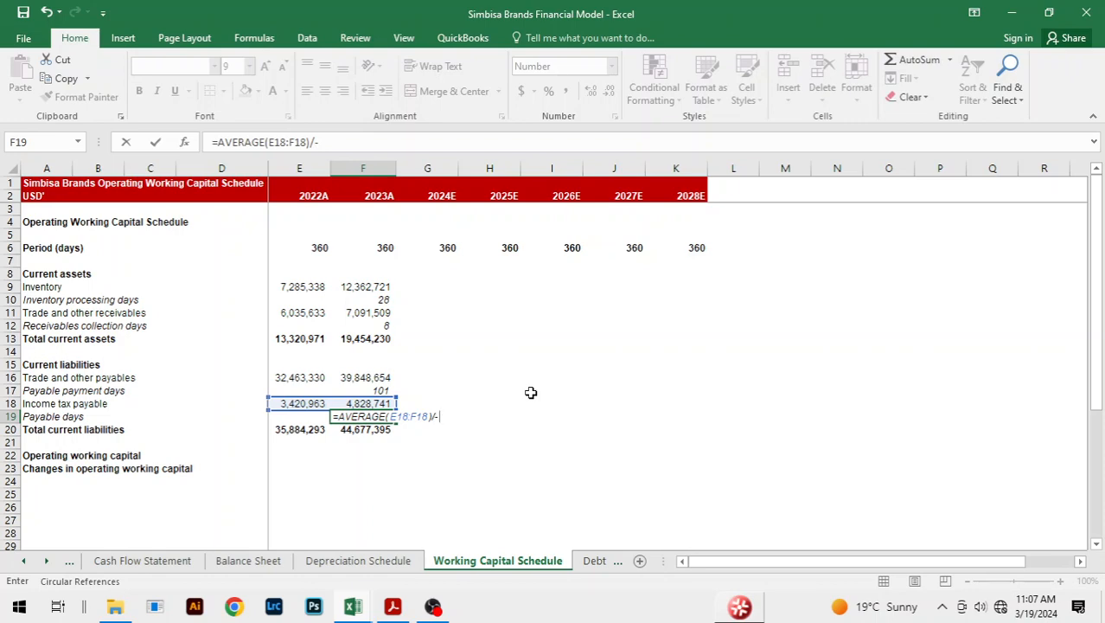
Complete the income tax Payable days formula with the 2023A income tax expense, 'Income Statement'!H28, as the denominator, multiplied by 360.
key("ctrl+Page_Up")
key("ctrl+Page_Up")
key("ctrl+Page_Up")
key("ctrl+Page_Up")
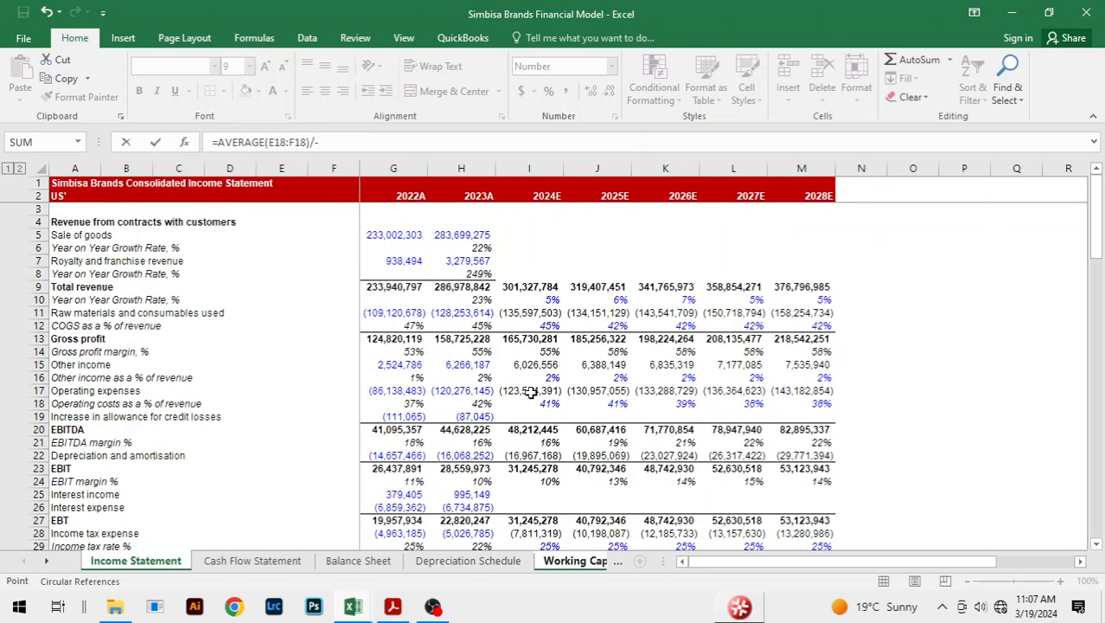
key("Down")
key("Down")
key("Down")
key("Down")
key("Down")
key("Down")
key("Down")
key("Down")
key("Down")
key("Down")
key("Down")
key("Down")
key("Down")
key("Down")
key("Down")
key("Down")
key("Down")
key("Down")
key("Down")
key("Down")
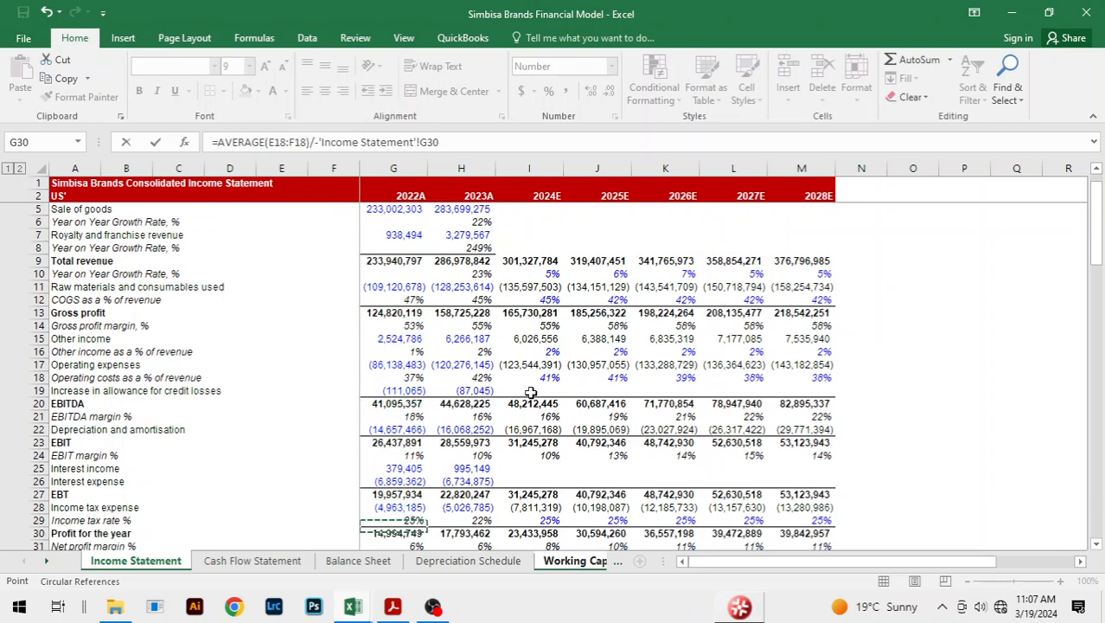
key("Up")
key("Up")
key("Up")
key("Up")
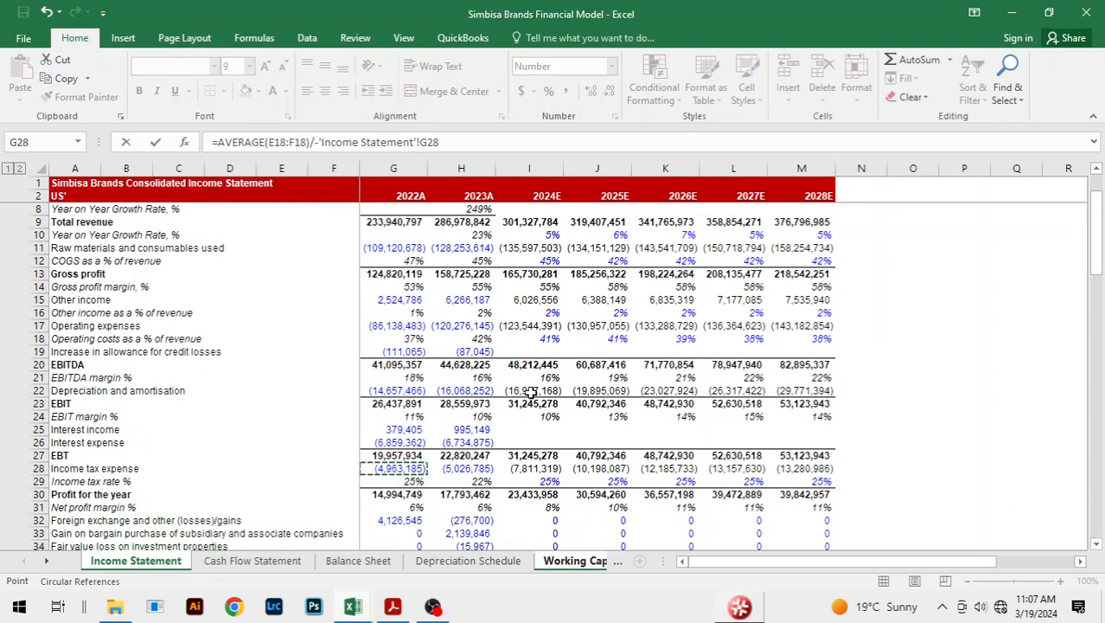
key("Right")
type("*360")
key("Return")
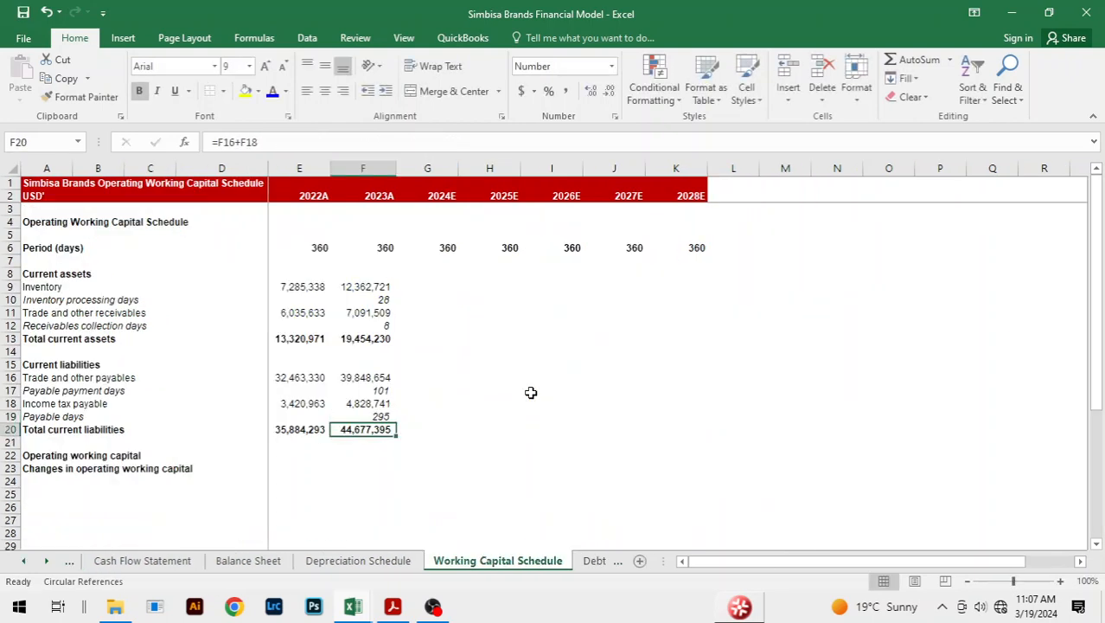
Examine the 2023A current liabilities, payable days and operating working capital rows of the schedule.
key("Up")
key("Down")
key("Up")
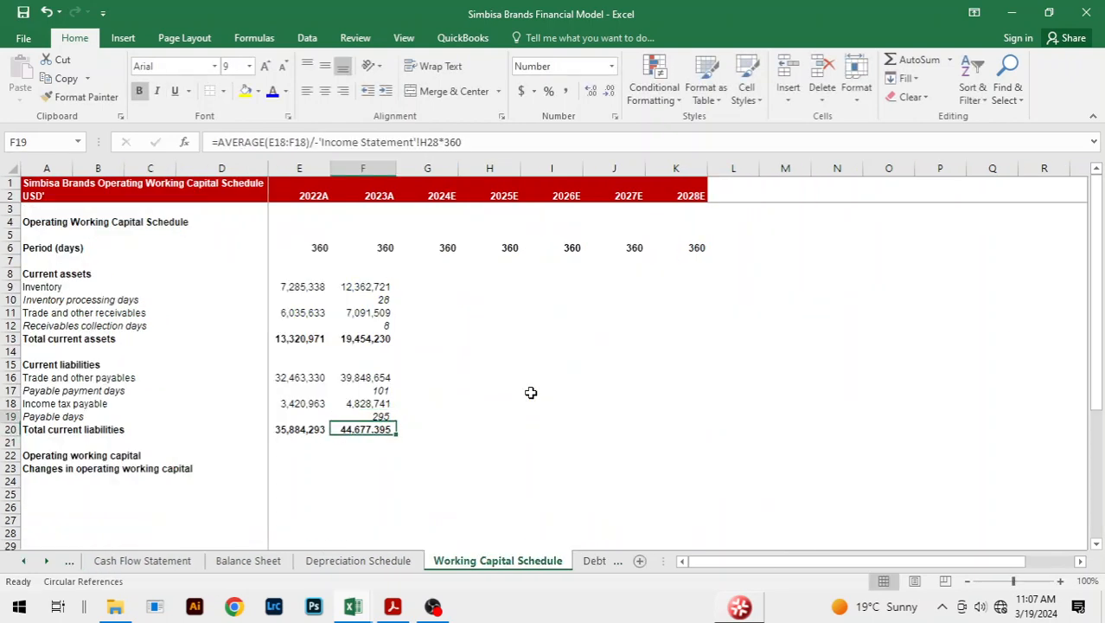
key("Down")
key("Down")
key("Down")
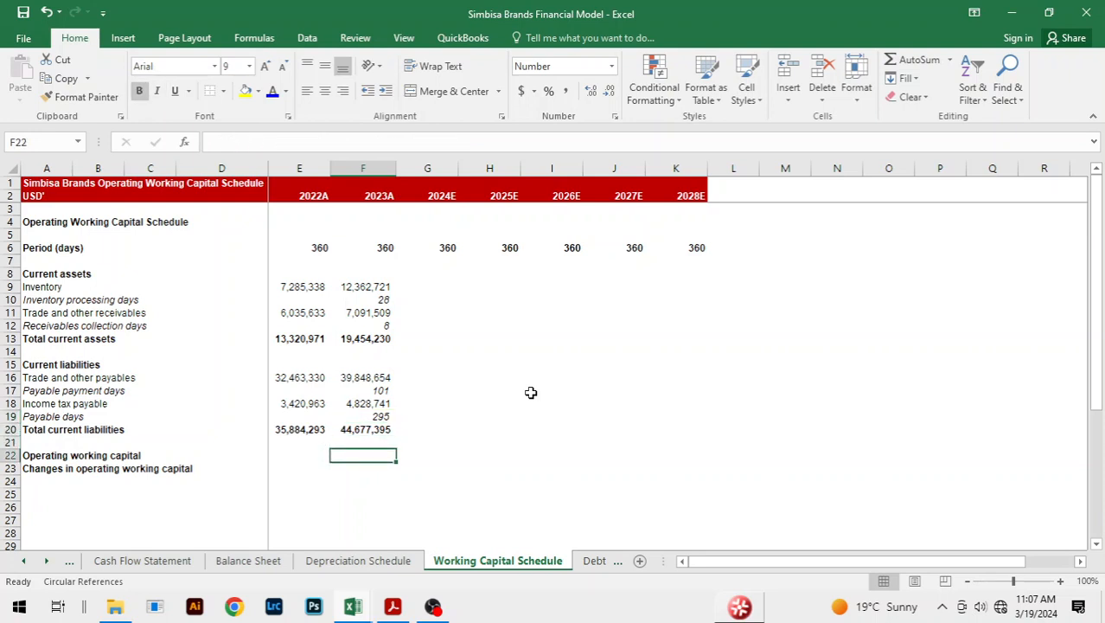
key("Up")
key("Up")
key("Up")
key("Up")
key("Up")
key("Up")
key("Up")
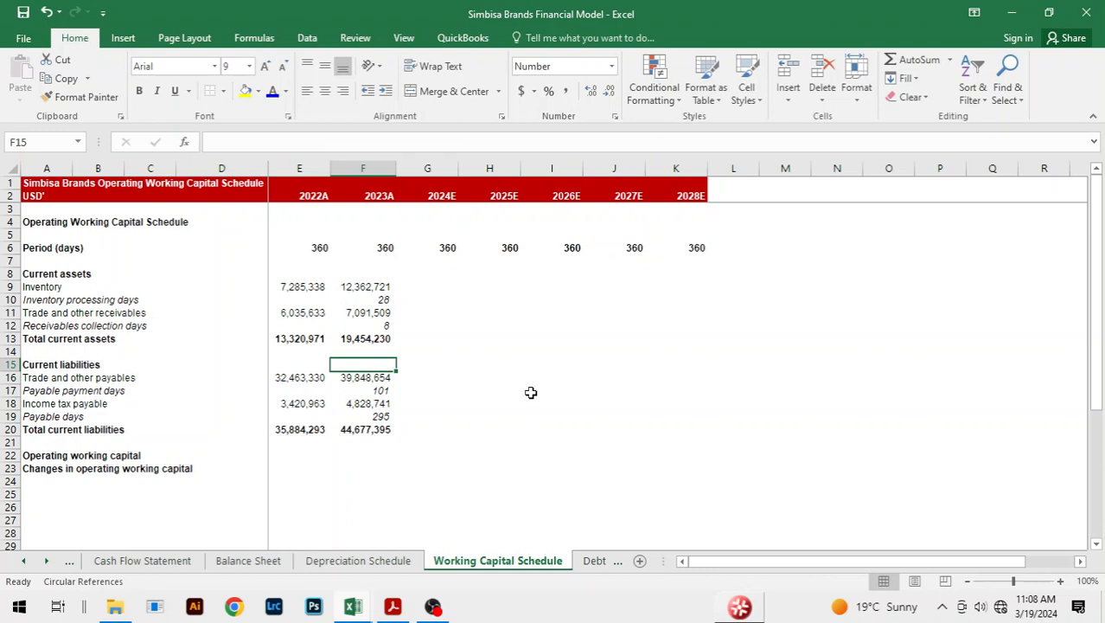
key("Down")
key("Down")
key("Down")
key("Down")
key("Down")
key("Down")
key("Down")
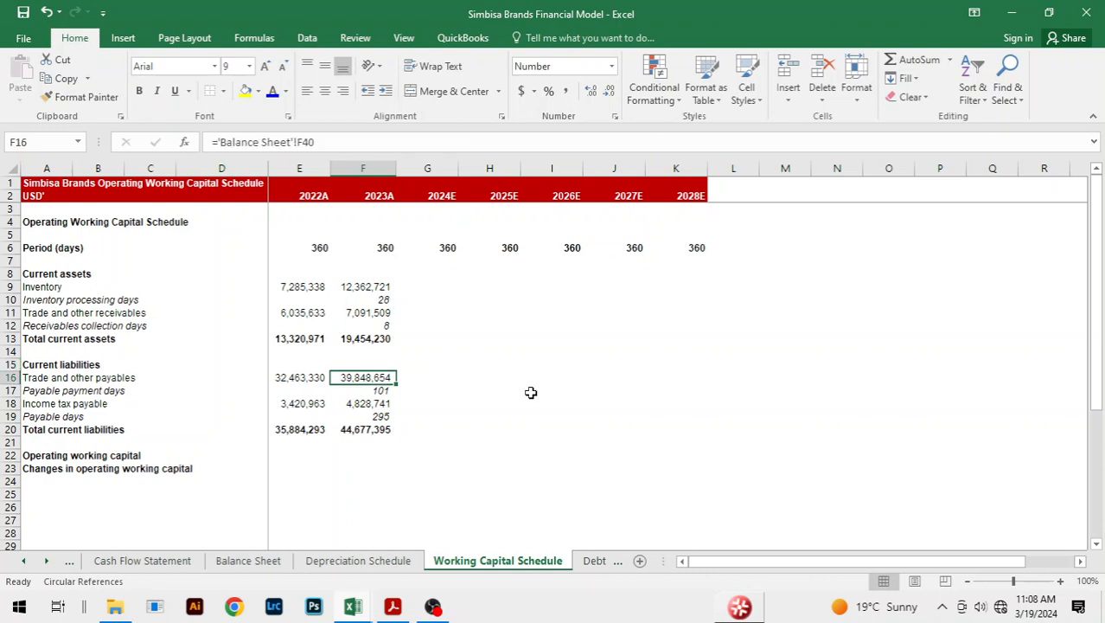
Enter 28 as the 2024E Inventory processing days in G10 and fill it across to 2028E in K10.
key("Up")
key("Up")
key("Up")
key("Up")
key("Up")
key("Up")
key("Up")
key("Up")
key("Up")
key("Up")
key("Up")
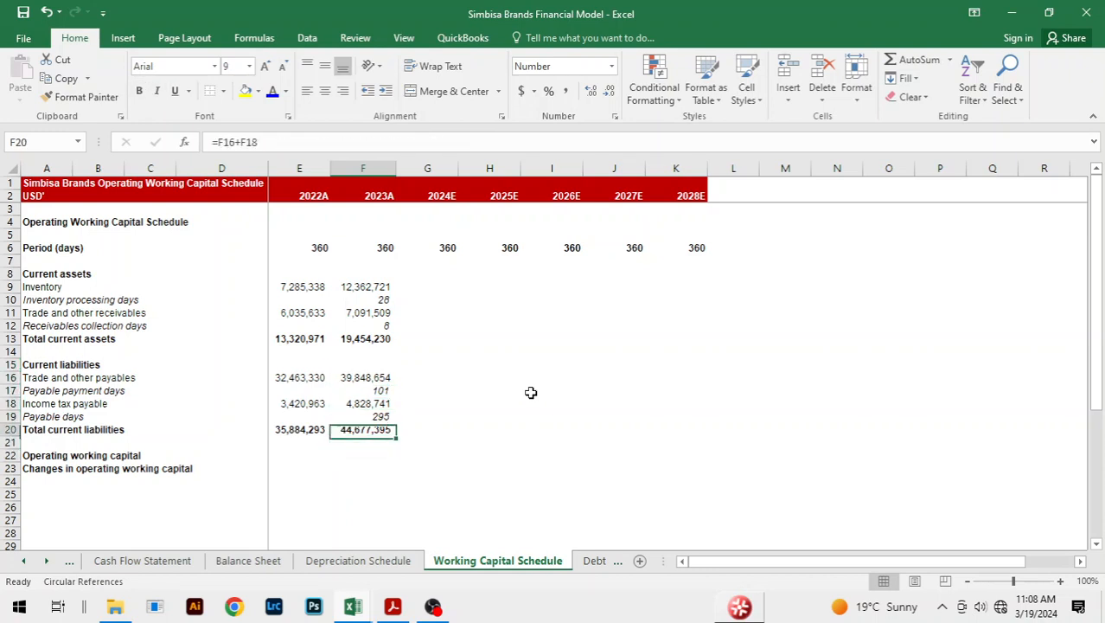
key("Up")
key("Up")
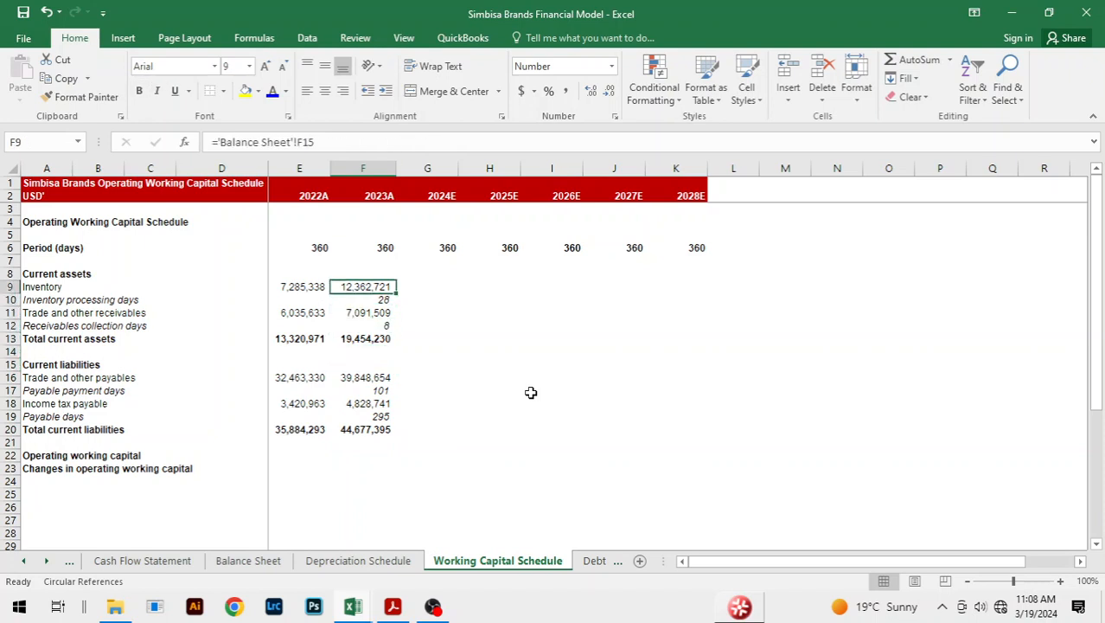
key("Down")
key("Right")
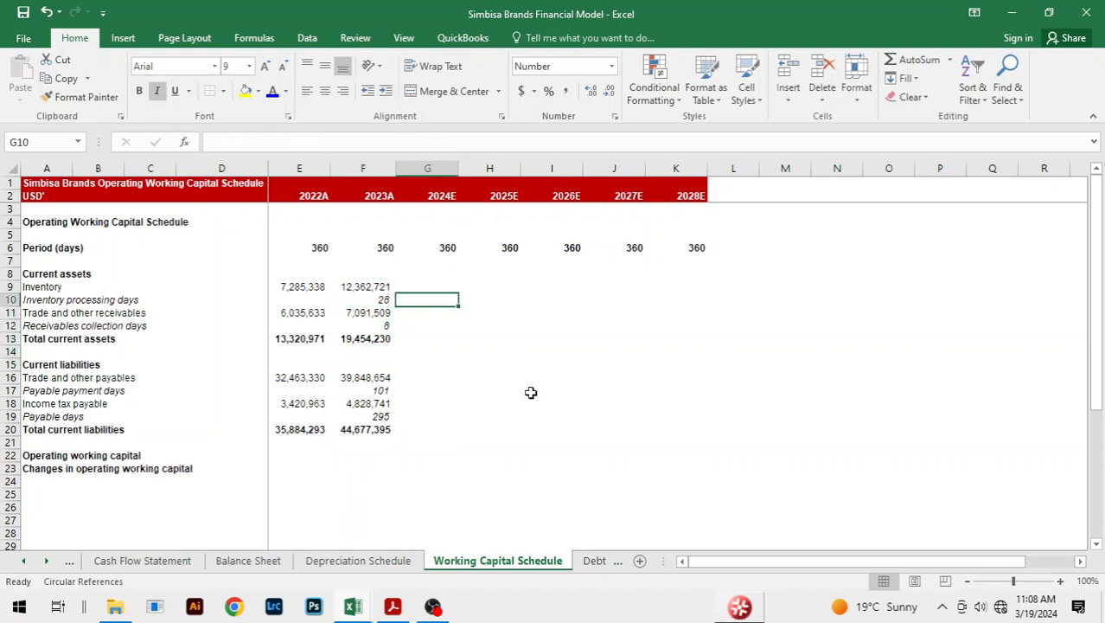
type("28")
key("ctrl+Return")
key("shift+Right")
key("shift+Right")
key("shift+Right")
key("shift+Right")
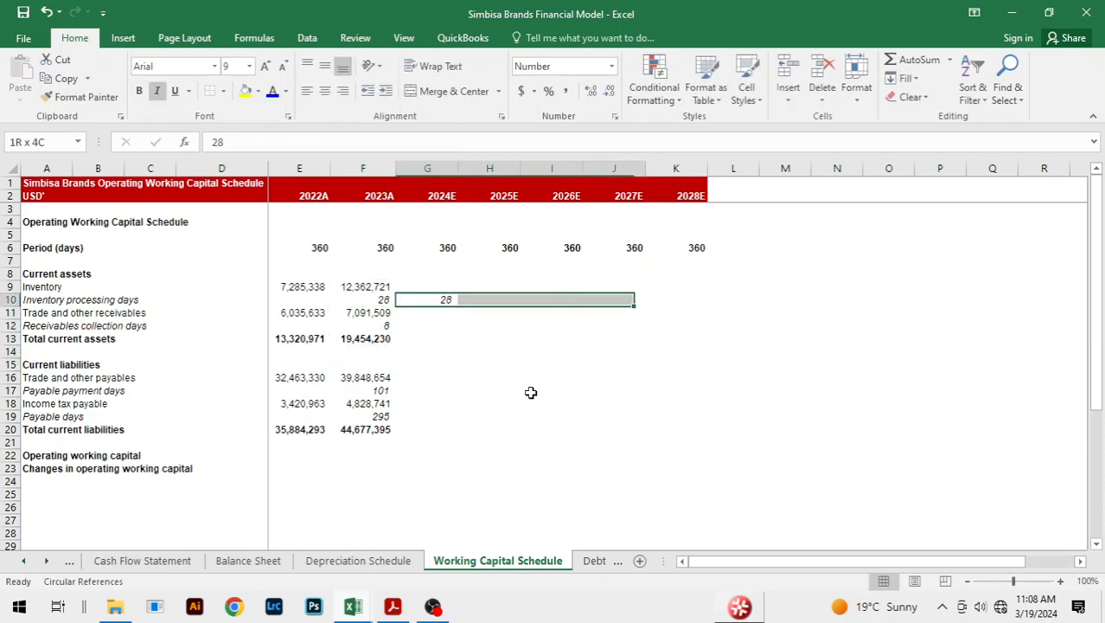
Enter 8 as the 2024E Receivables collection days in G12 and fill it across to 2028E in K12.
key("Down")
key("Down")
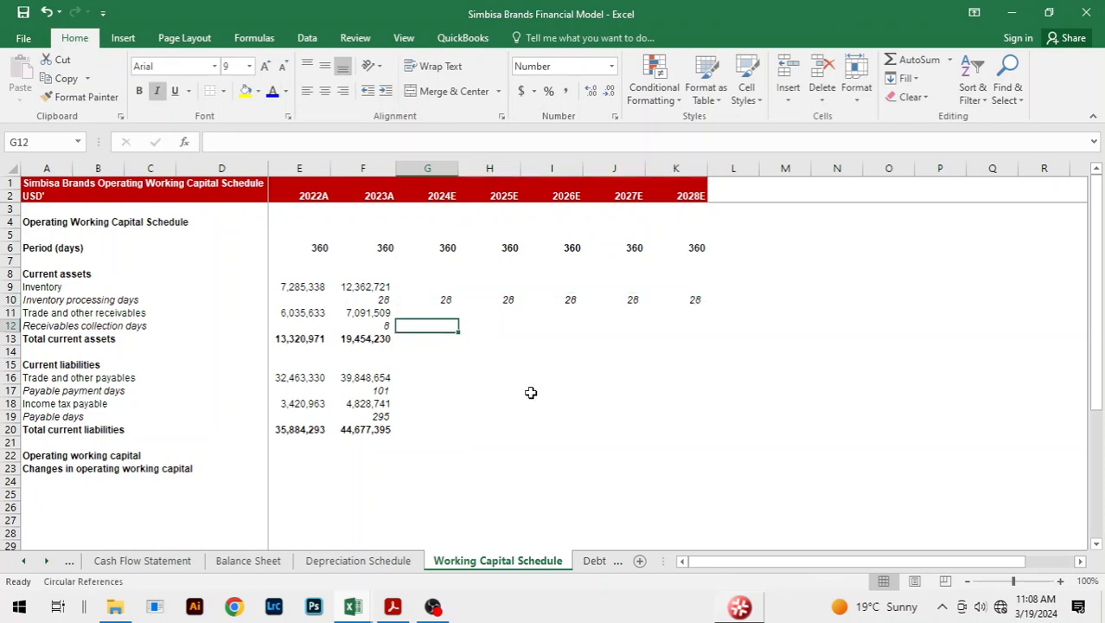
type("8")
key("ctrl+Return")
key("shift+Right")
key("shift+Right")
key("shift+Right")
key("shift+Right")
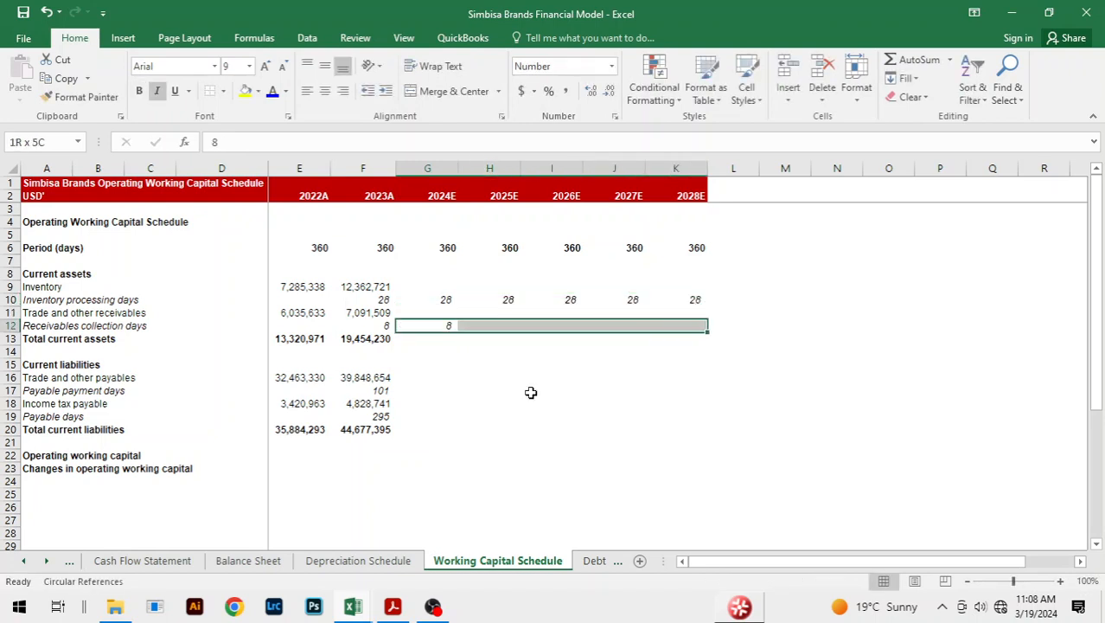
key("ctrl+r")
Enter 100 as the 2024E Payable payment days in G17 and fill it across to 2028E in K17.
key("Down")
key("Down")
key("Down")
key("Down")
key("Down")
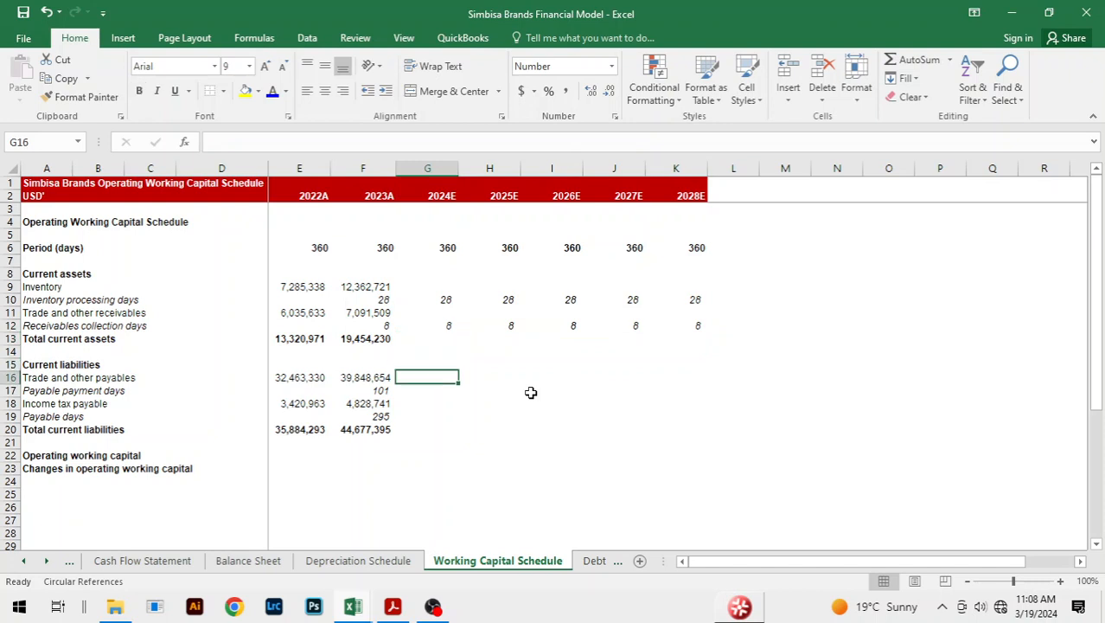
type("100")
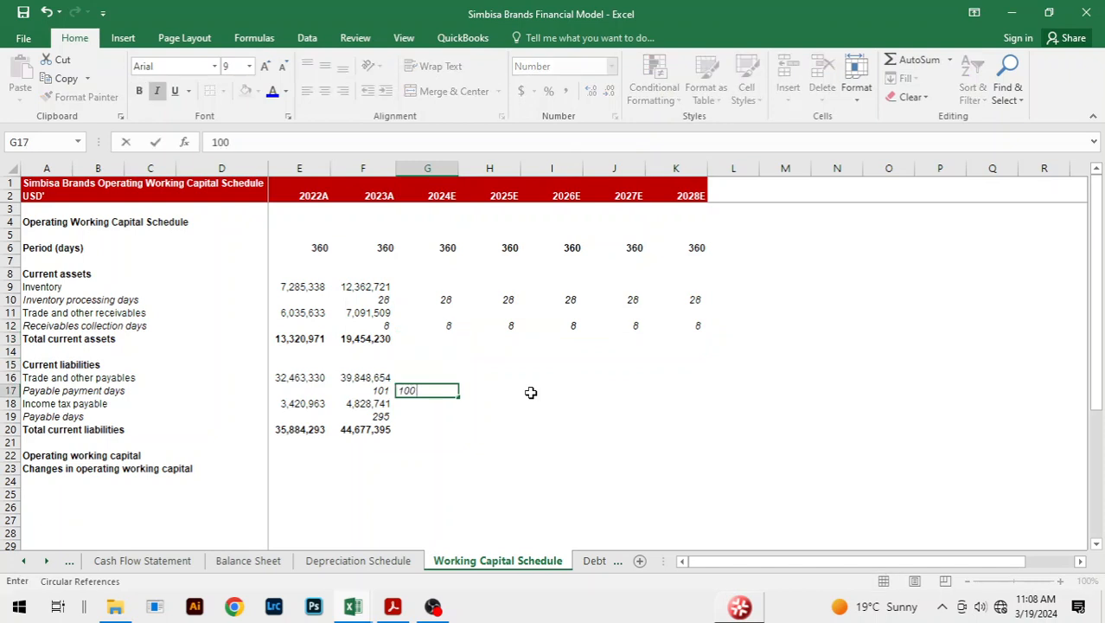
key("Return")
key("Up")
key("shift+Right")
key("shift+Right")
key("shift+Right")
key("shift+Right")
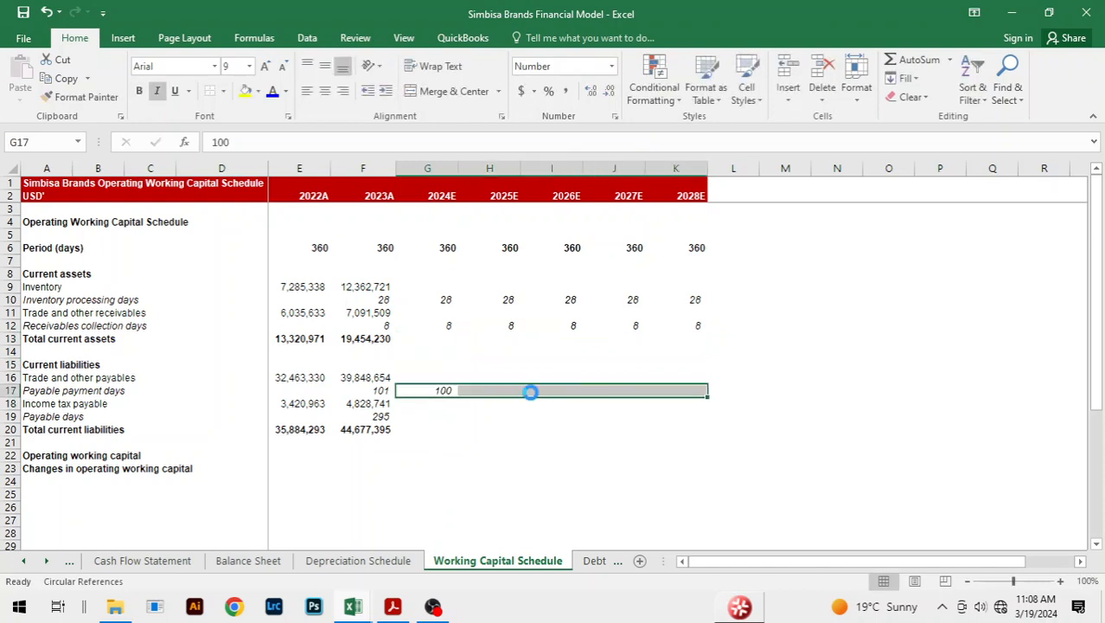
key("ctrl+r")
Enter 290 as the 2024E income tax Payable days in G19 and fill it across to 2028E in K19.
key("Down")
key("Down")
type("290")
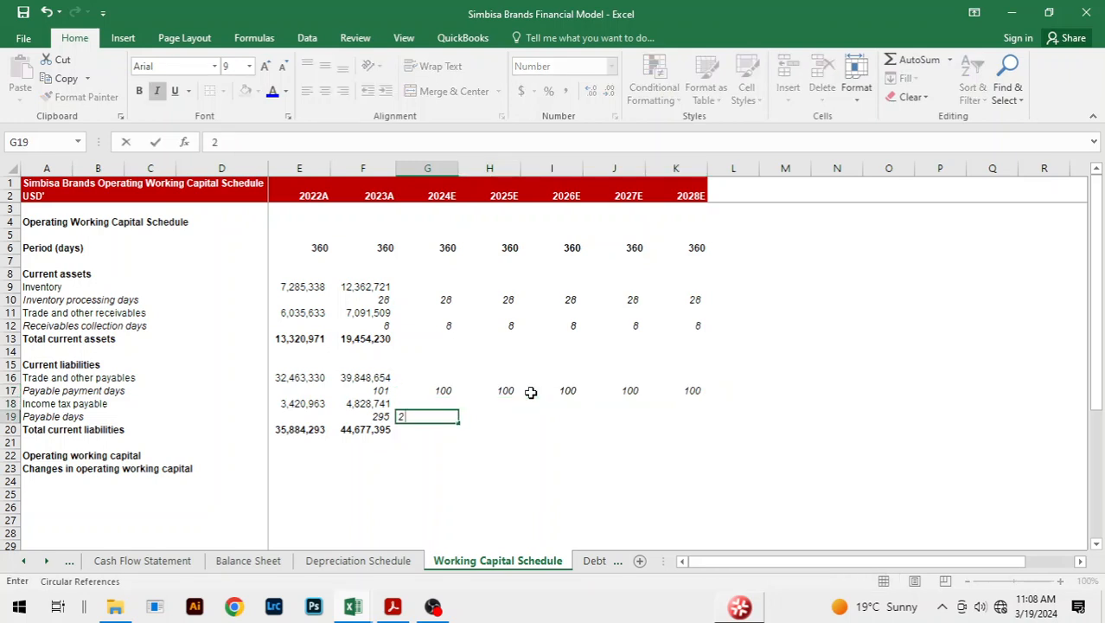
key("ctrl+Return")
key("shift+Right")
key("shift+Right")
key("shift+Right")
key("shift+Right")
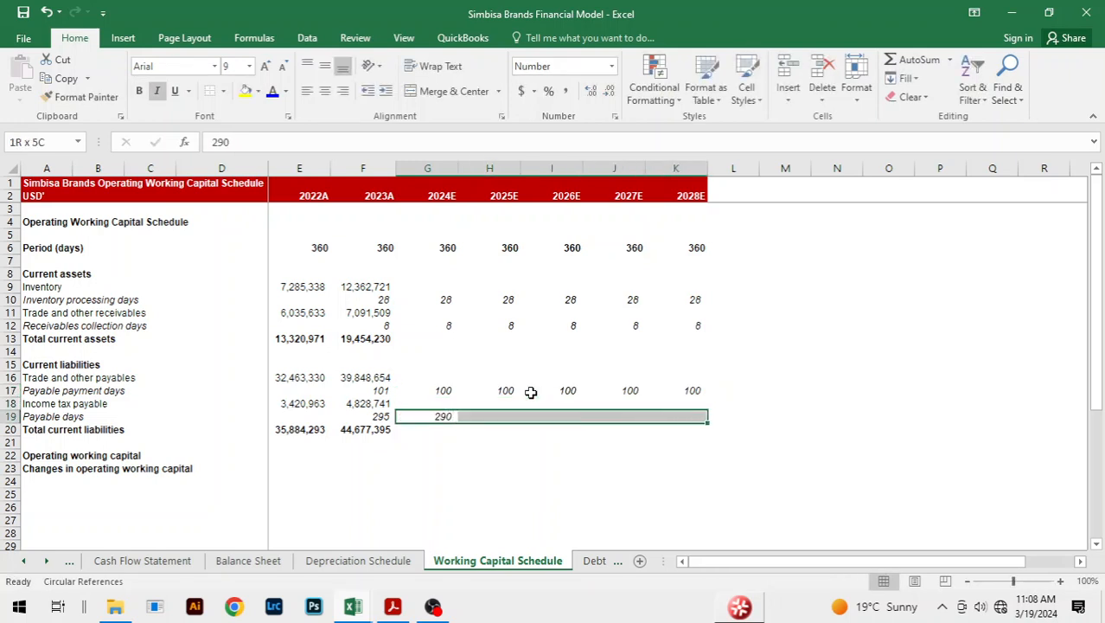
key("ctrl+r")
Change the font colour of the forecast Inventory processing days in G10:K10 to the recently used blue.
key("Up")
key("Up")
key("Up")
key("Up")
key("Up")
key("Up")
key("Up")
key("Up")
key("Up")
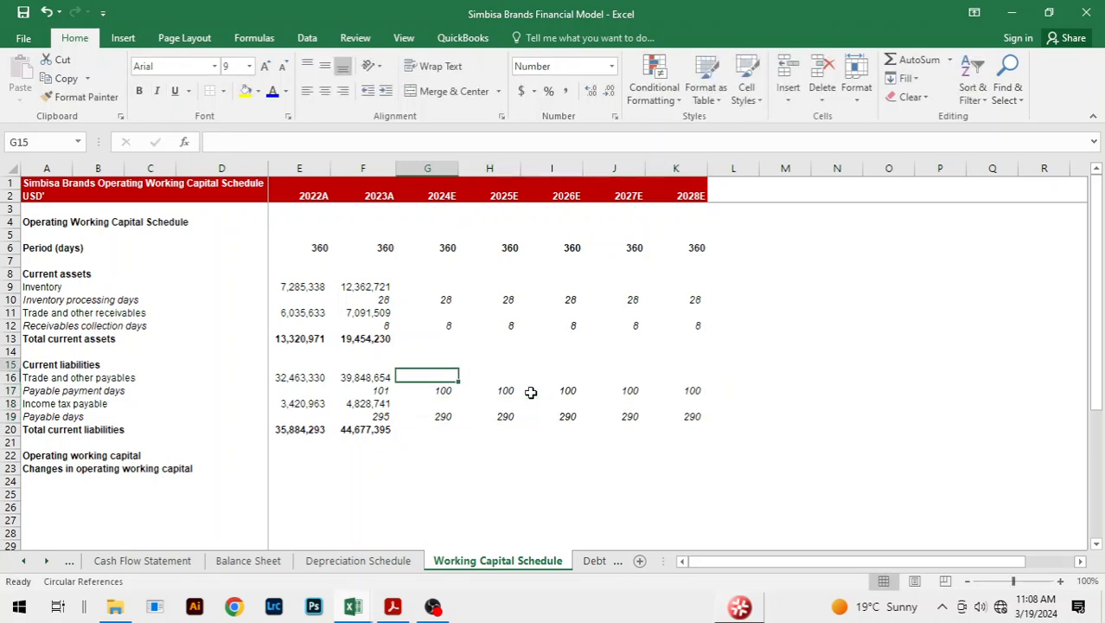
key("shift+Right")
key("shift+Right")
key("shift+Right")
key("shift+Right")
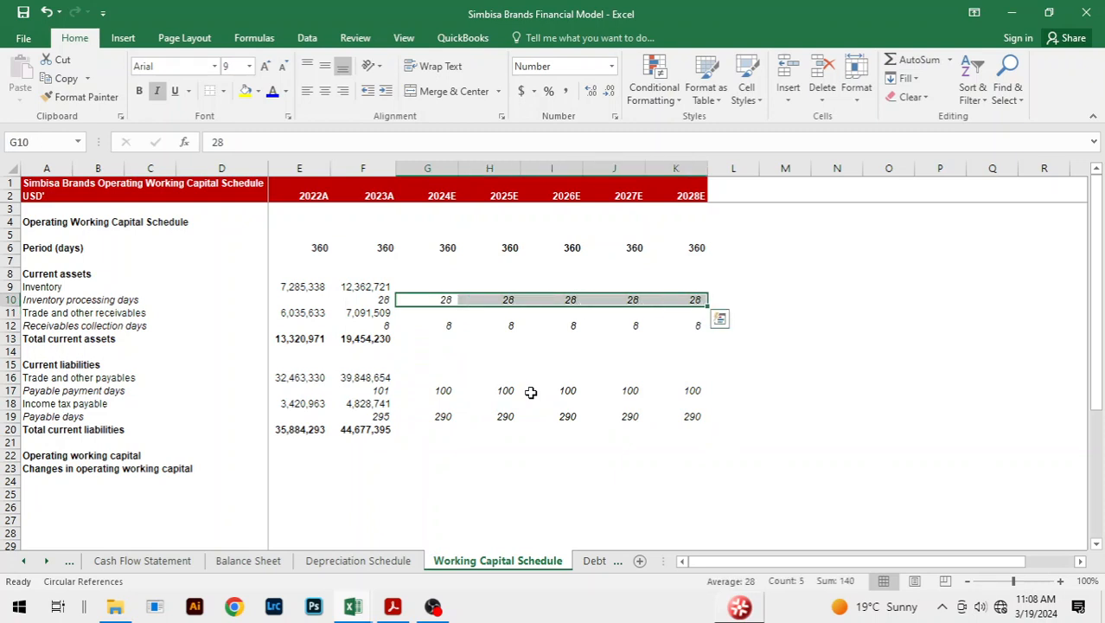
key("alt+h")
key("f")
key("c")
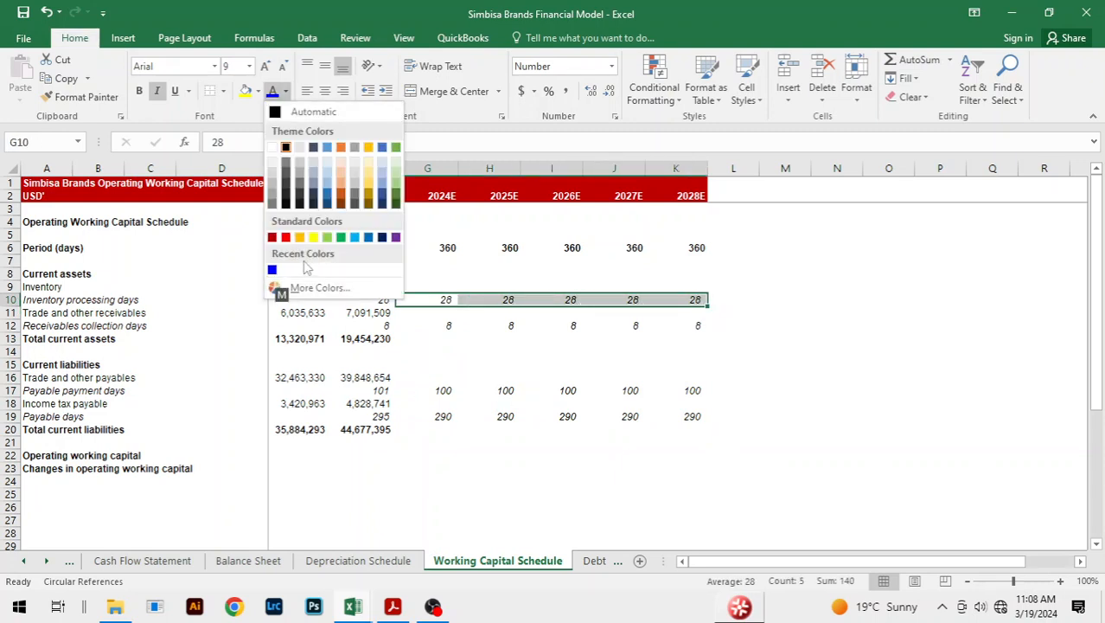
left_click(272, 270)
left_click(297, 285)
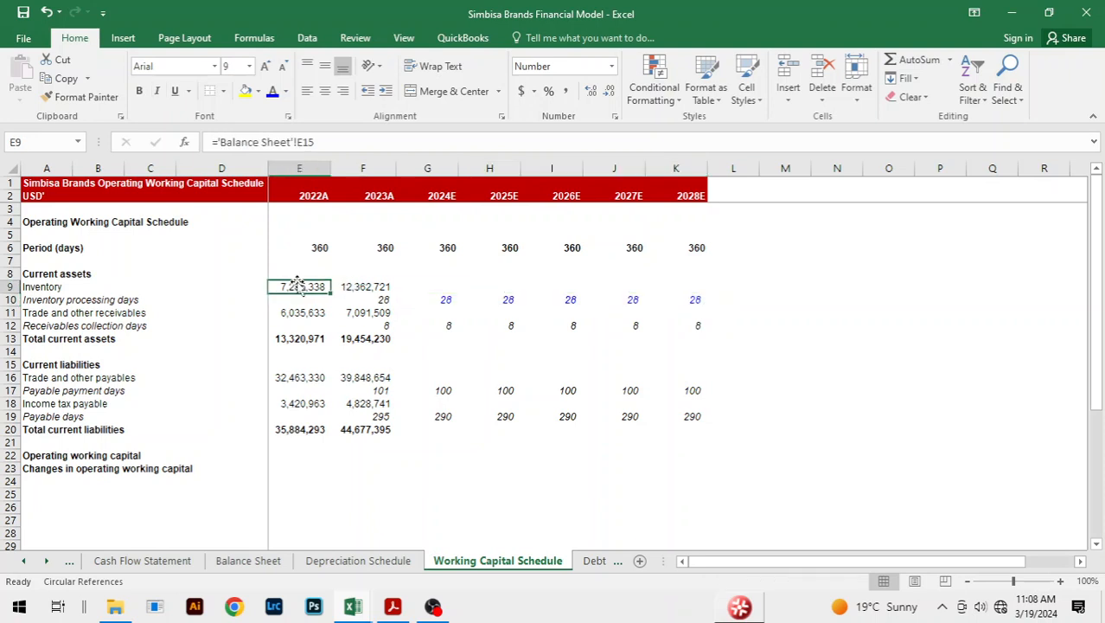
Change the font colour of the historical Inventory balances in E9:F9 to the recently used blue.
key("shift+Right")
key("alt+h")
key("f")
key("c")
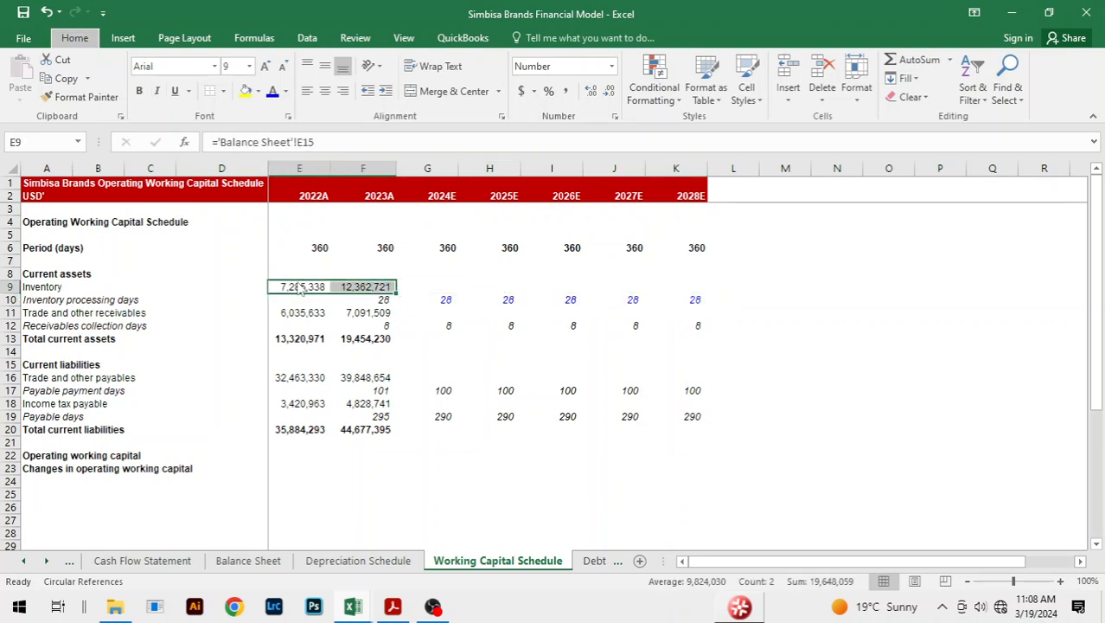
left_click(271, 270)
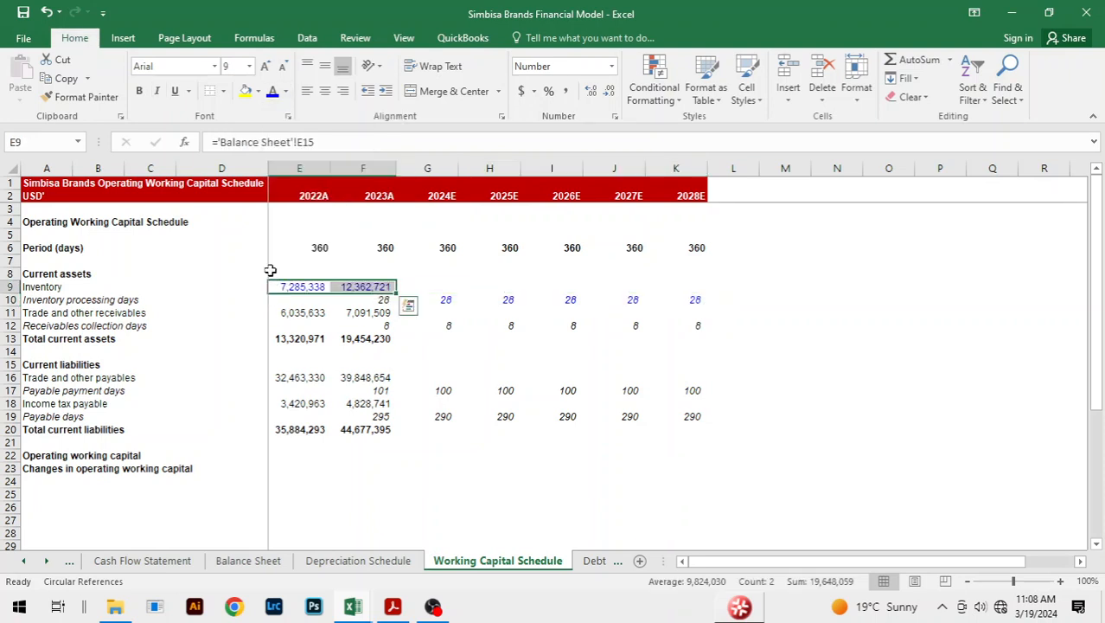
Copy the Inventory balances in E9:F9 and paste only their formats onto Trade and other receivables in E11:F11.
key("ctrl+c")
key("Down")
key("Down")
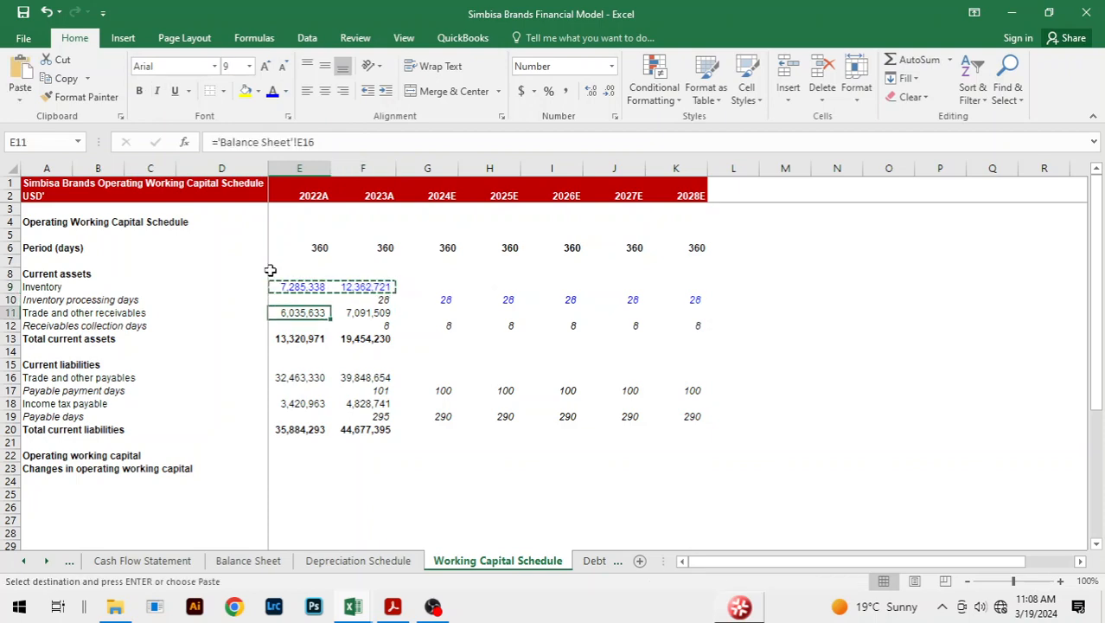
key("shift+Right")
key("alt+h")
key("v")
key("s")
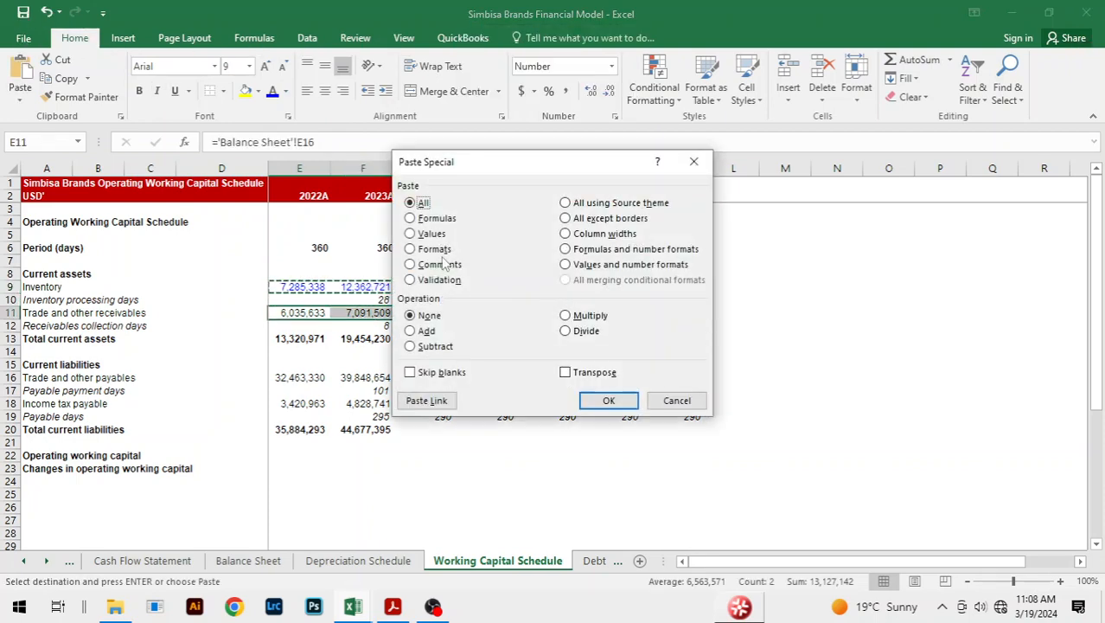
left_click(433, 249)
left_click(609, 400)
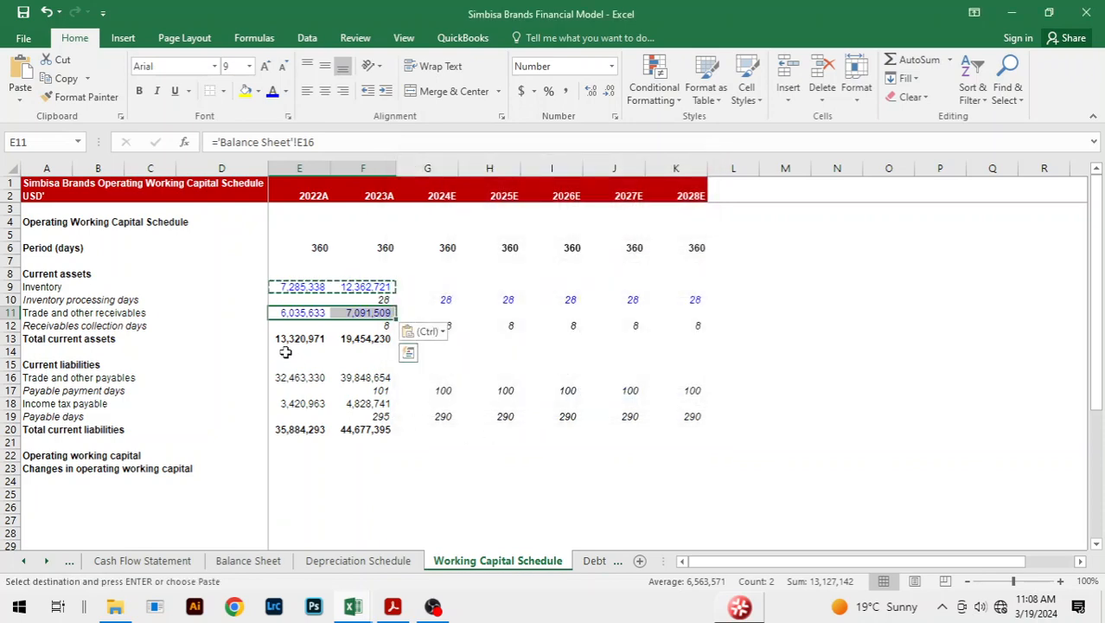
Apply the same blue format to the historical Trade and other payables in E16:F16 and Income tax payable in E18:F18.
left_click_drag(288, 377, 363, 377)
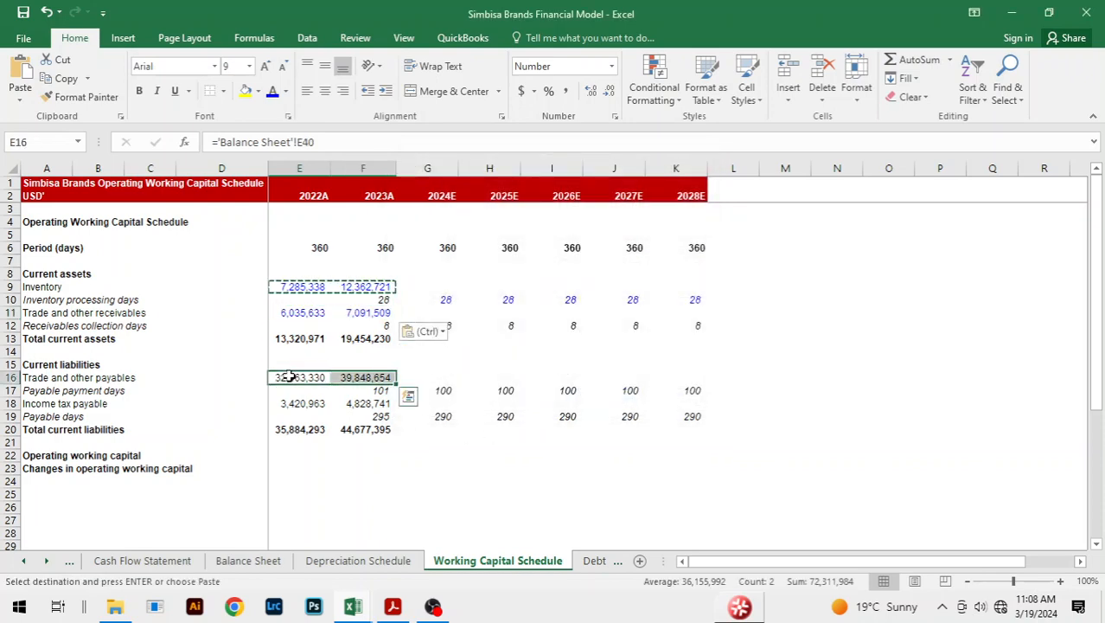
key("Down")
key("Down")
key("shift+Right")
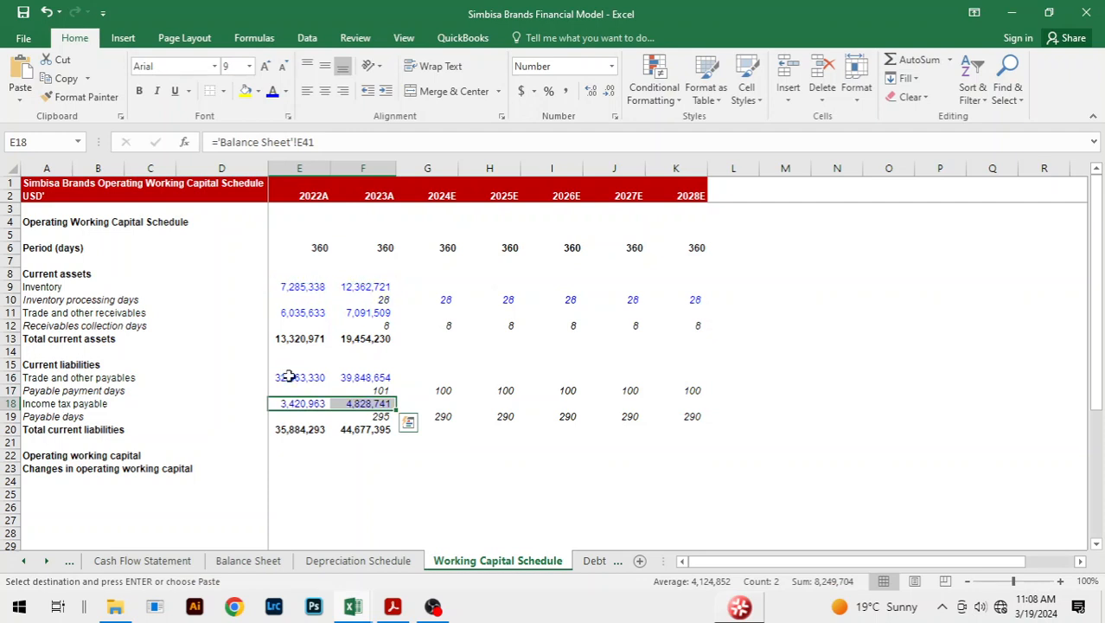
key("Up")
key("Up")
key("Up")
key("Up")
key("Up")
key("Up")
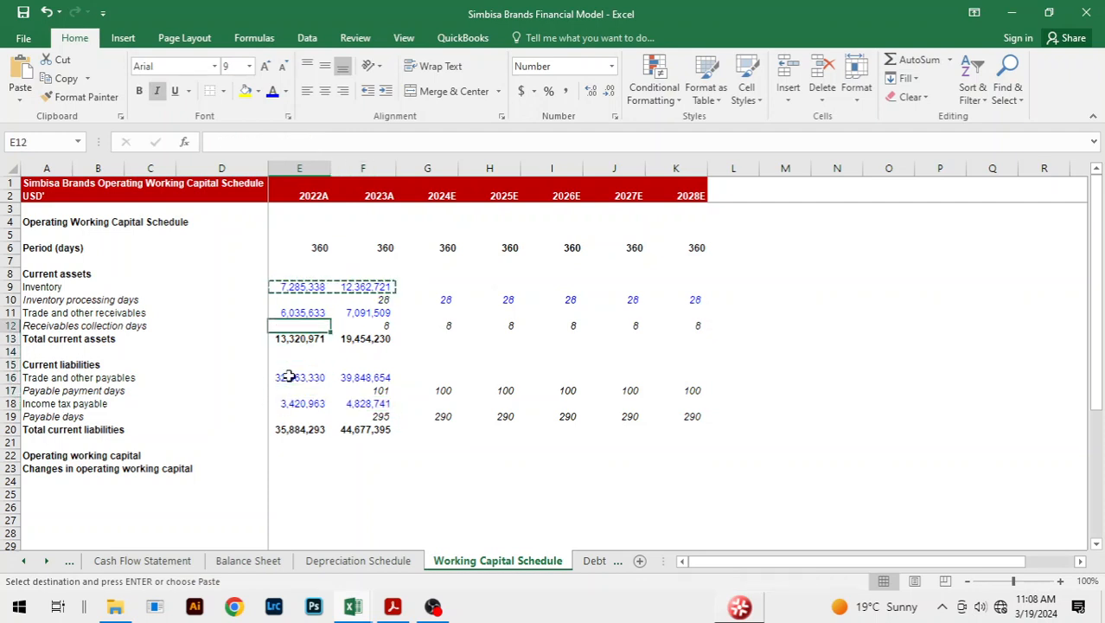
key("Escape")
key("Right")
key("Right")
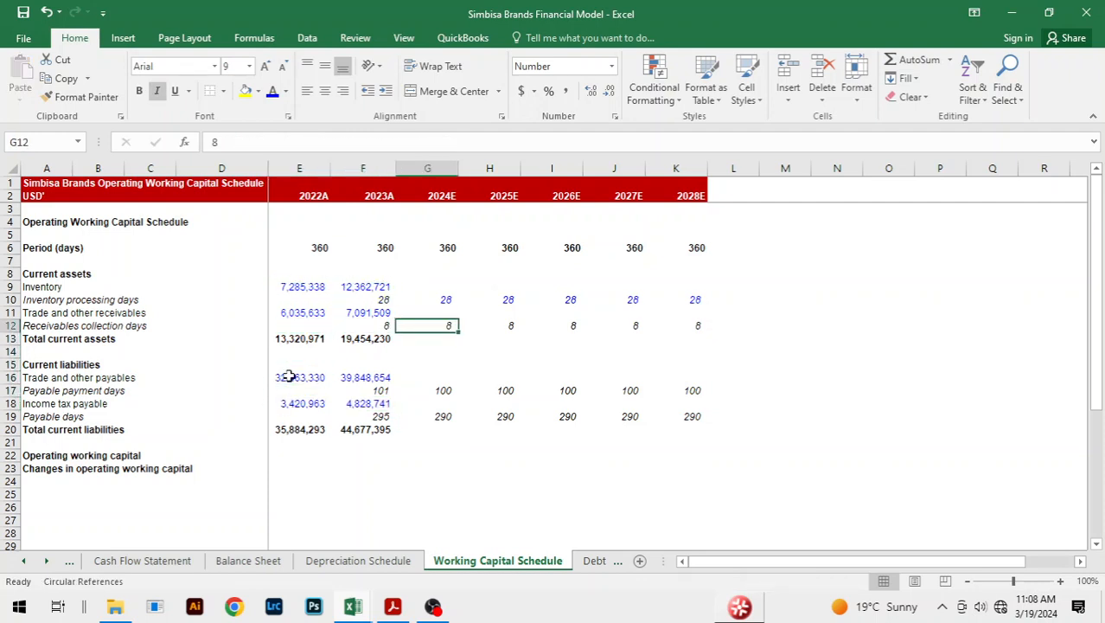
key("Up")
key("Up")
key("shift+Right")
key("shift+Right")
key("shift+Right")
key("shift+Right")
key("ctrl+c")
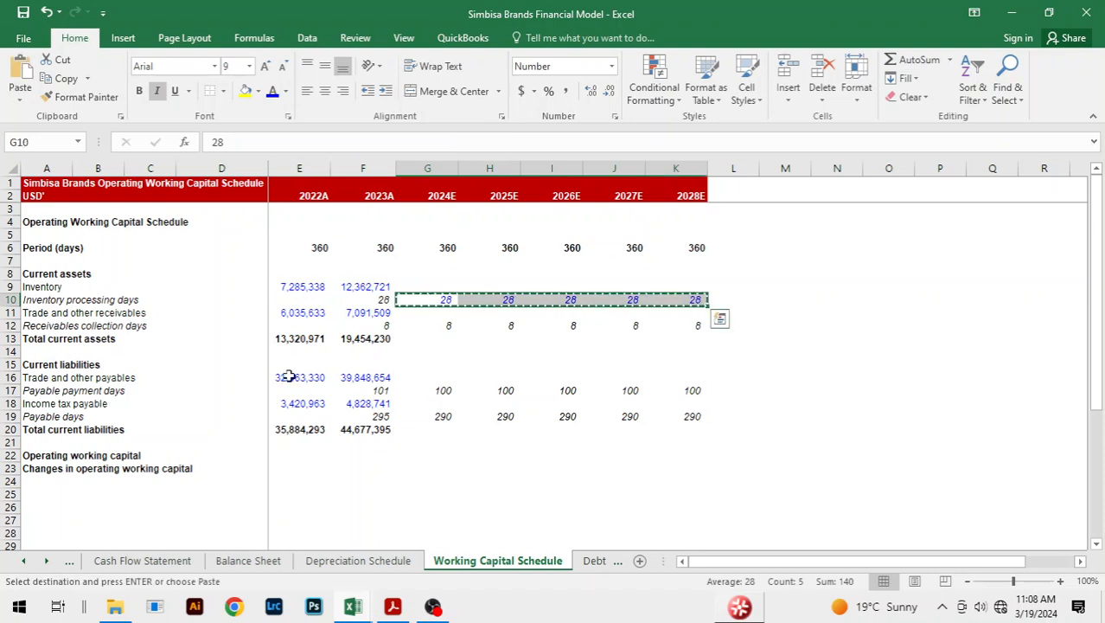
Change the font colour of the forecast Receivables collection days in G12:K12 to the recently used blue.
key("Down")
key("shift+Right")
key("Down")
key("shift+Right")
key("shift+Right")
key("shift+Right")
key("shift+Right")
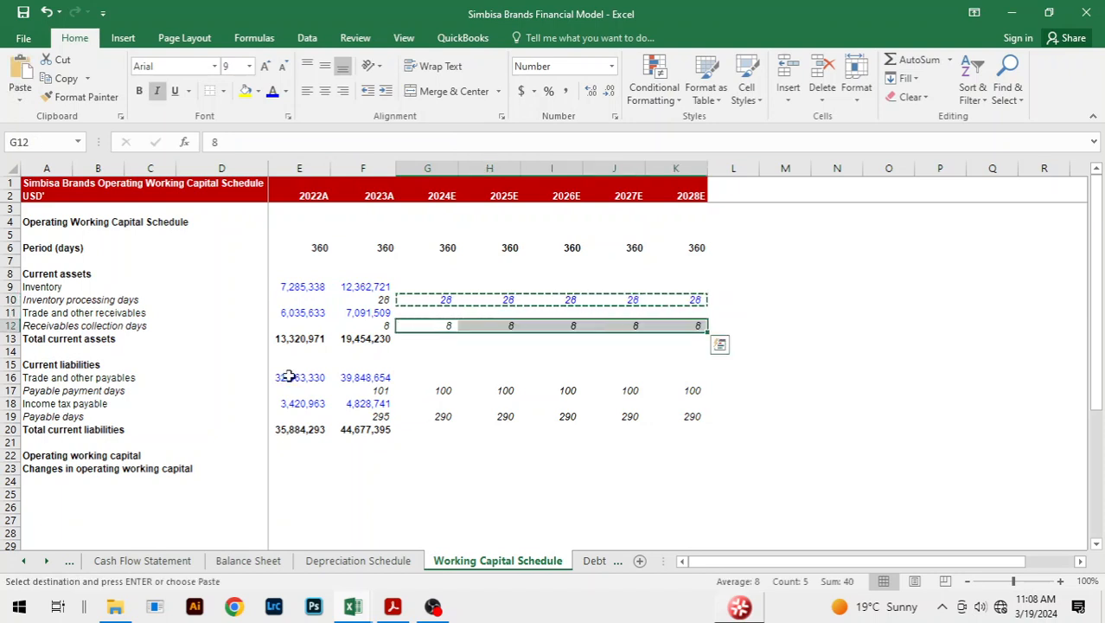
key("alt+h")
key("f")
key("c")
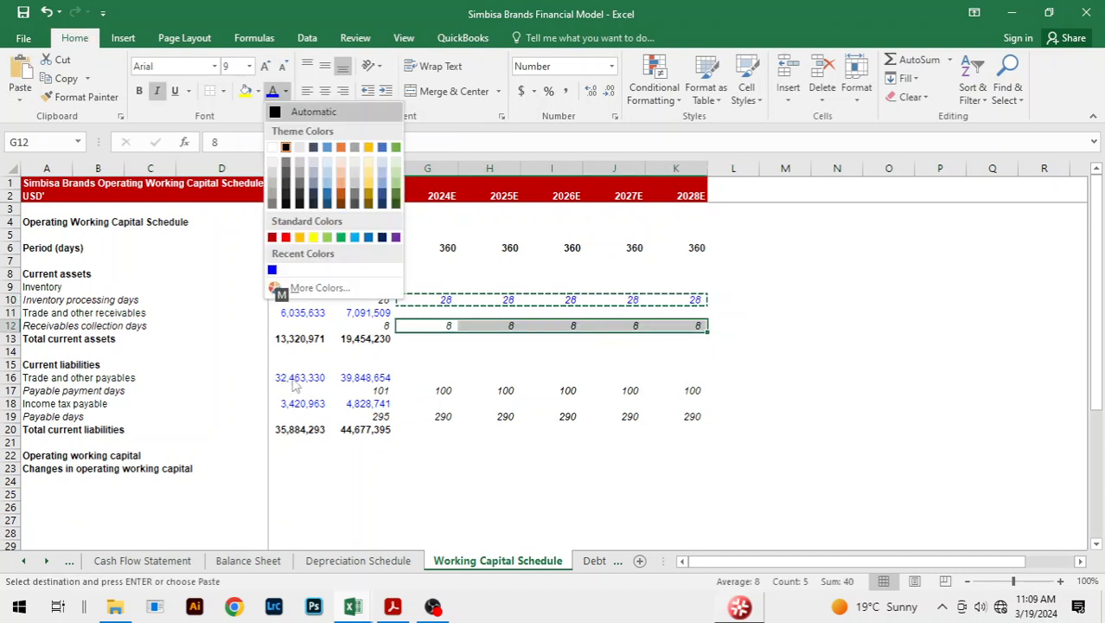
key("Escape")
key("Escape")
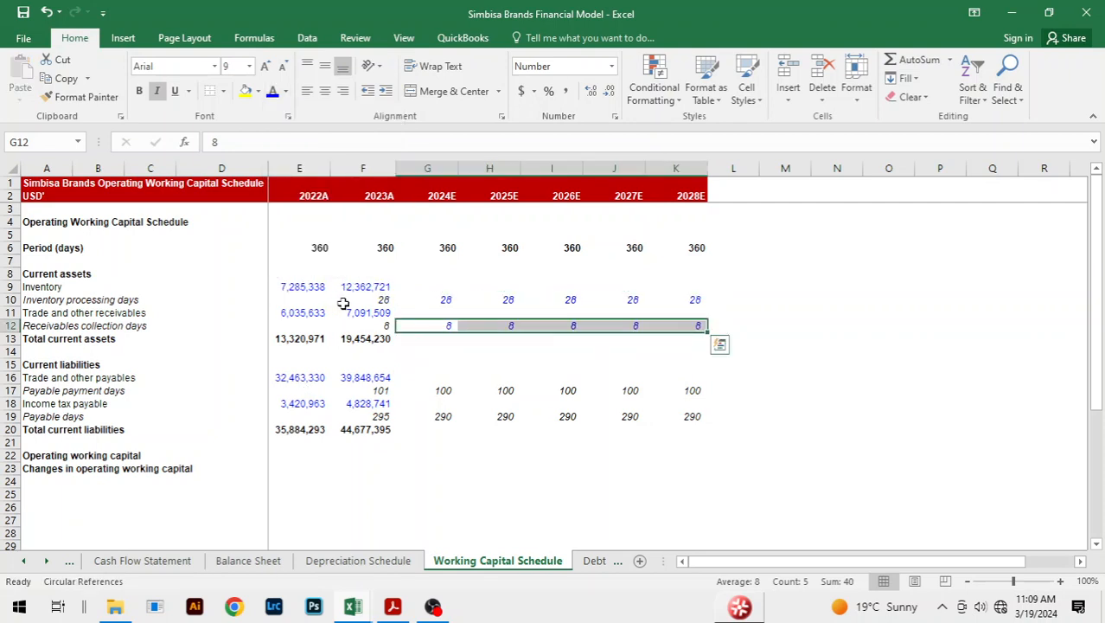
Copy the Receivables collection days in G12:K12 and paste only their formats onto the Payable payment days in G17:K17.
key("ctrl+c")
key("Down")
key("Down")
key("Down")
key("Down")
key("Down")
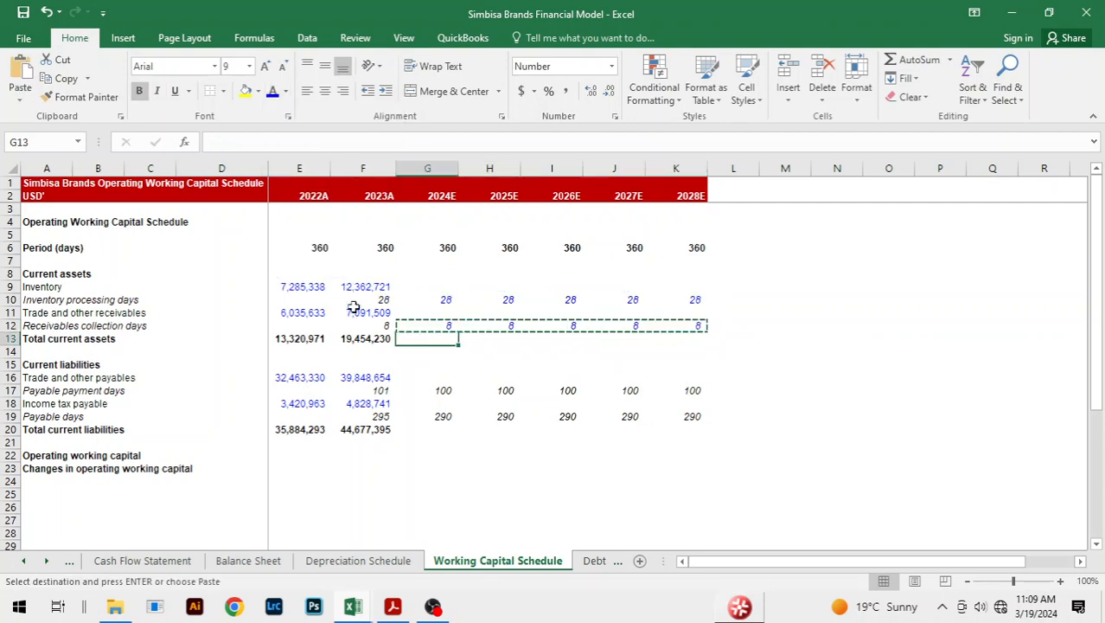
key("shift+Right")
key("shift+Right")
key("shift+Right")
key("shift+Right")
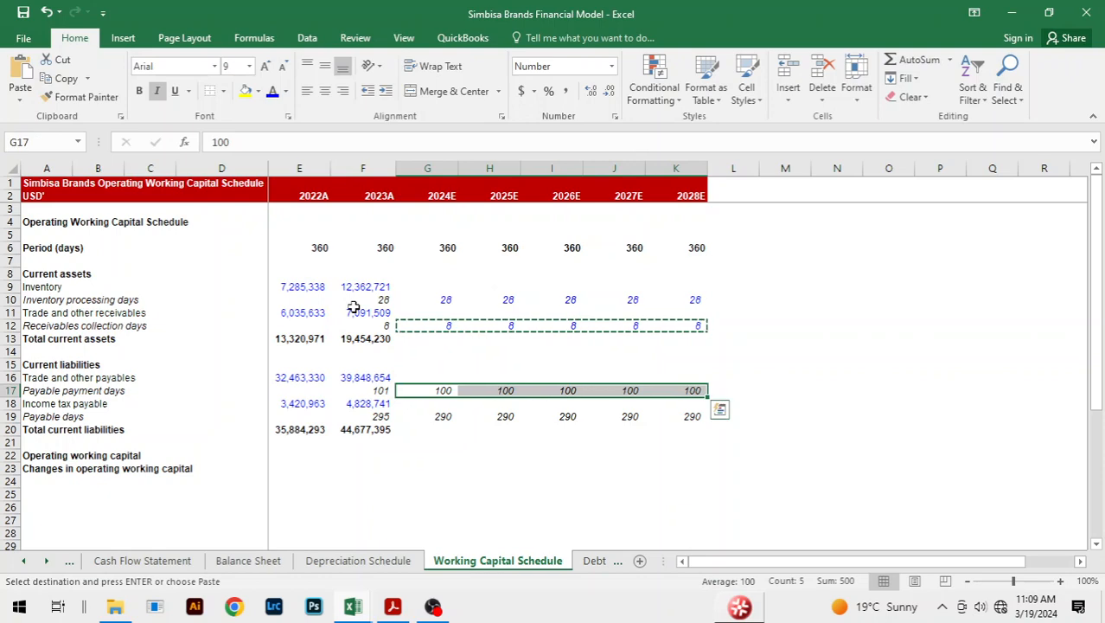
key("alt")
key("e")
key("s")
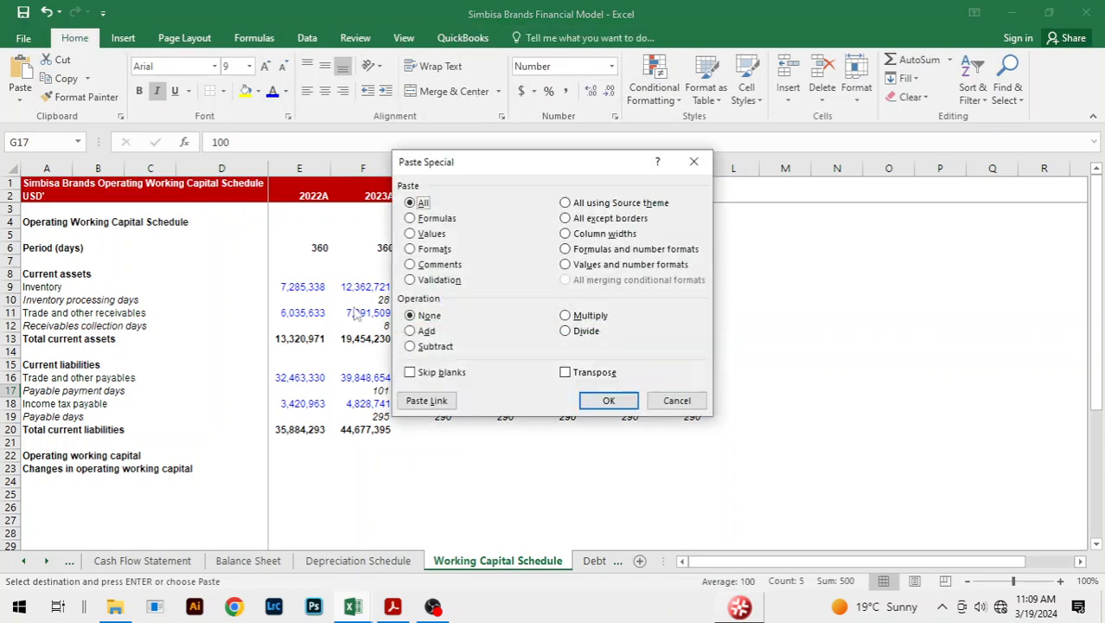
left_click(434, 249)
left_click(609, 399)
Apply the same blue format to the forecast income tax Payable days in G19:K19 and end the copy mode.
left_click(456, 418)
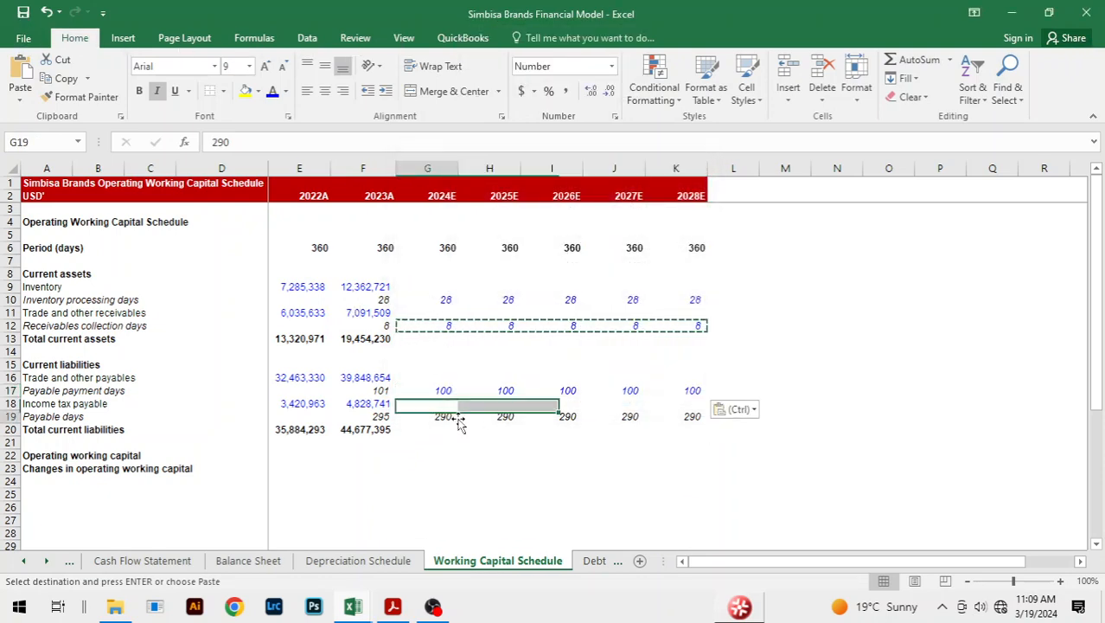
key("shift+Right")
key("shift+Right")
key("shift+Right")
key("shift+Right")
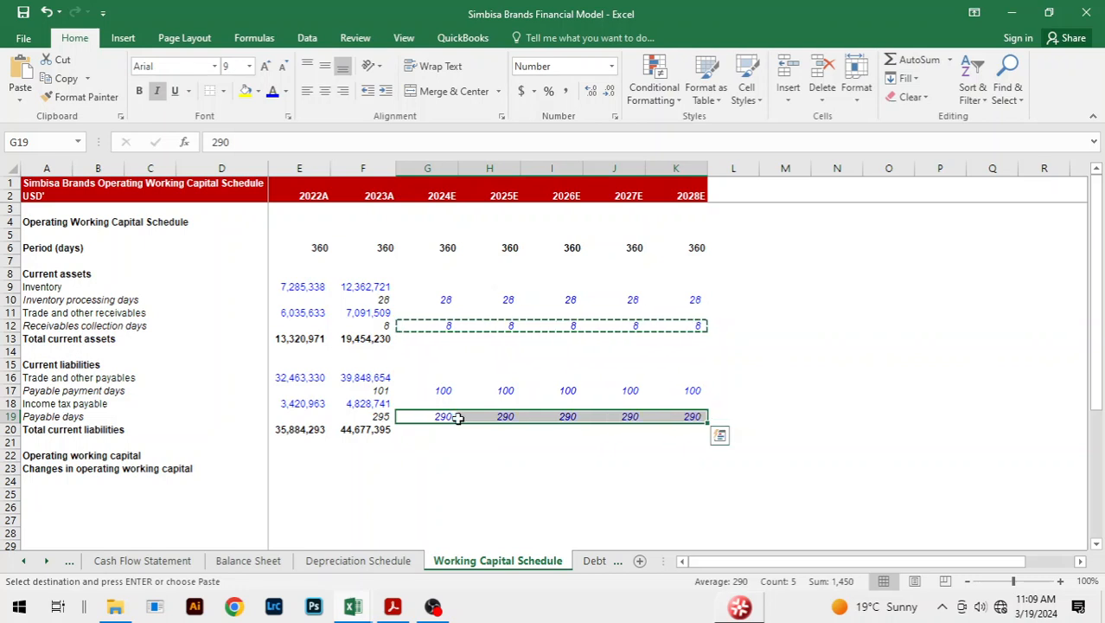
key("Escape")
left_click(531, 353)
Calculate 2024E Inventory in G9 as =G10/360*-'Income Statement'!I11, using the 2024E raw materials and consumables cost.
left_click(434, 288)
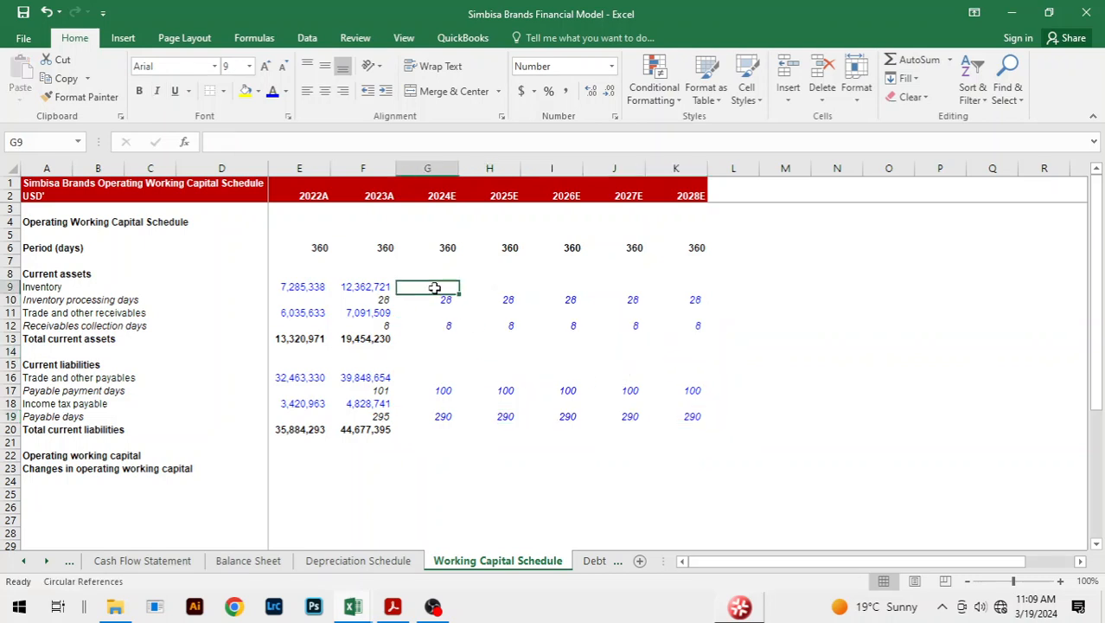
type("=")
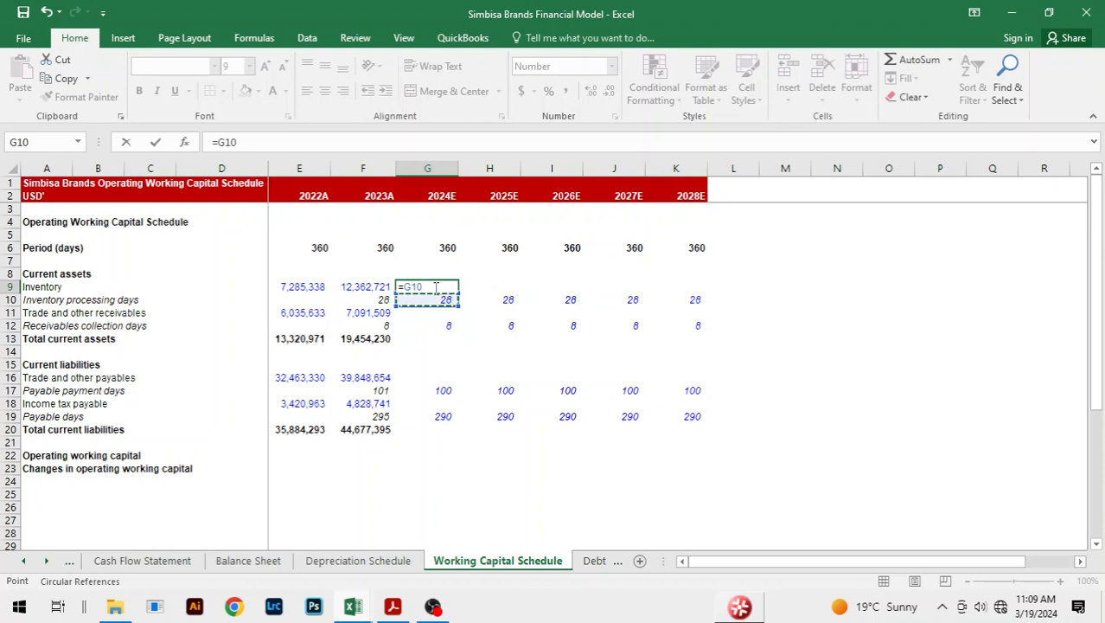
type("/360*-")
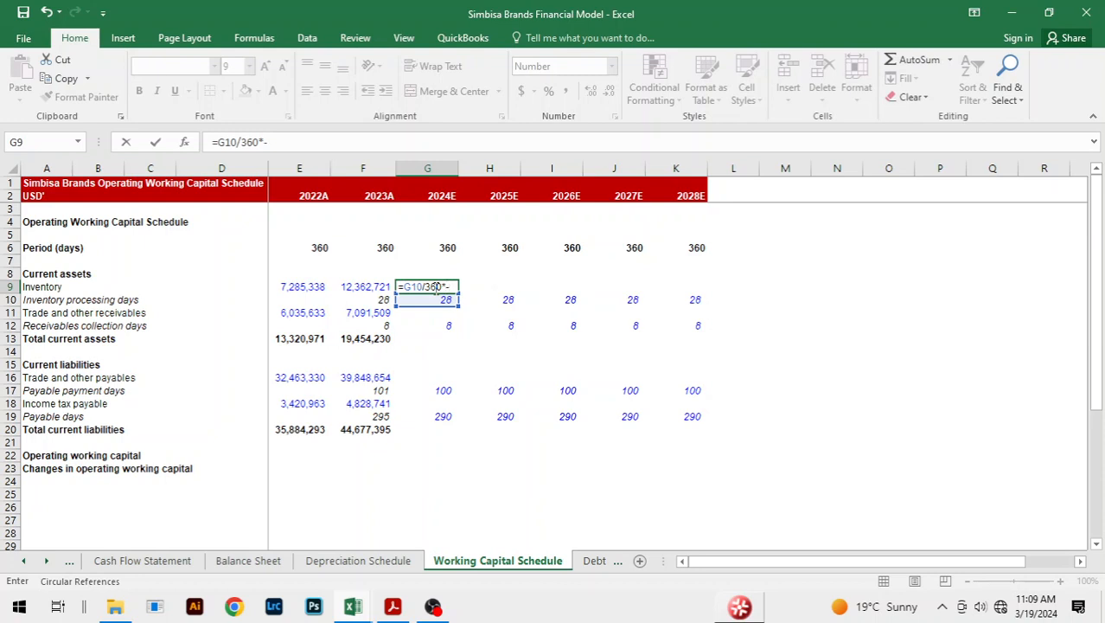
key("ctrl+Page_Up")
key("ctrl+Page_Up")
key("ctrl+Page_Up")
key("ctrl+Page_Up")
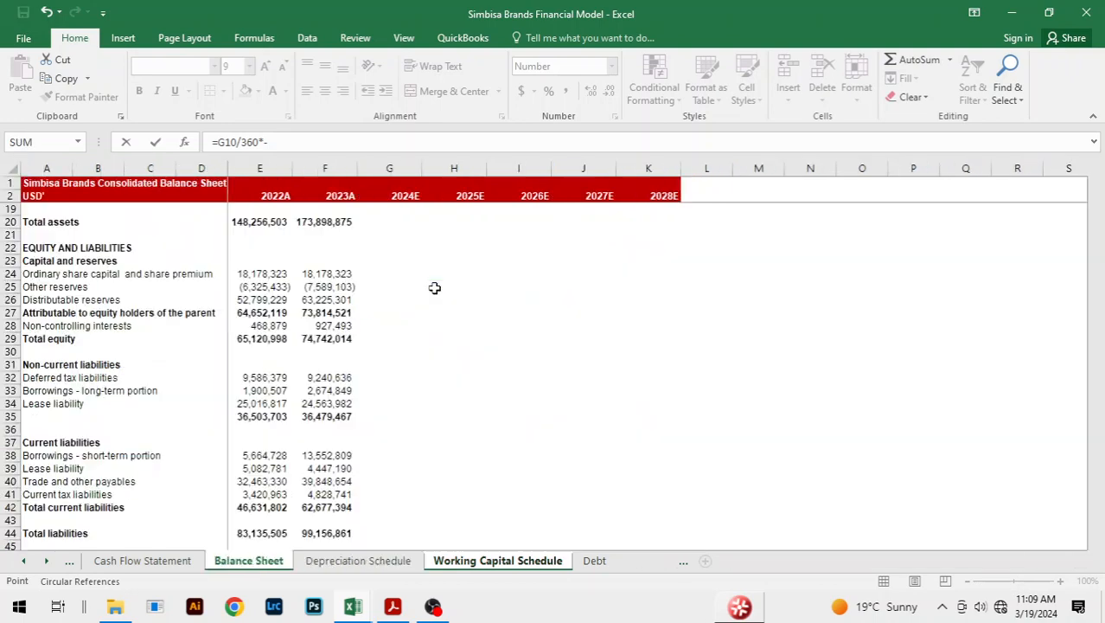
key("Down")
key("Down")
key("Down")
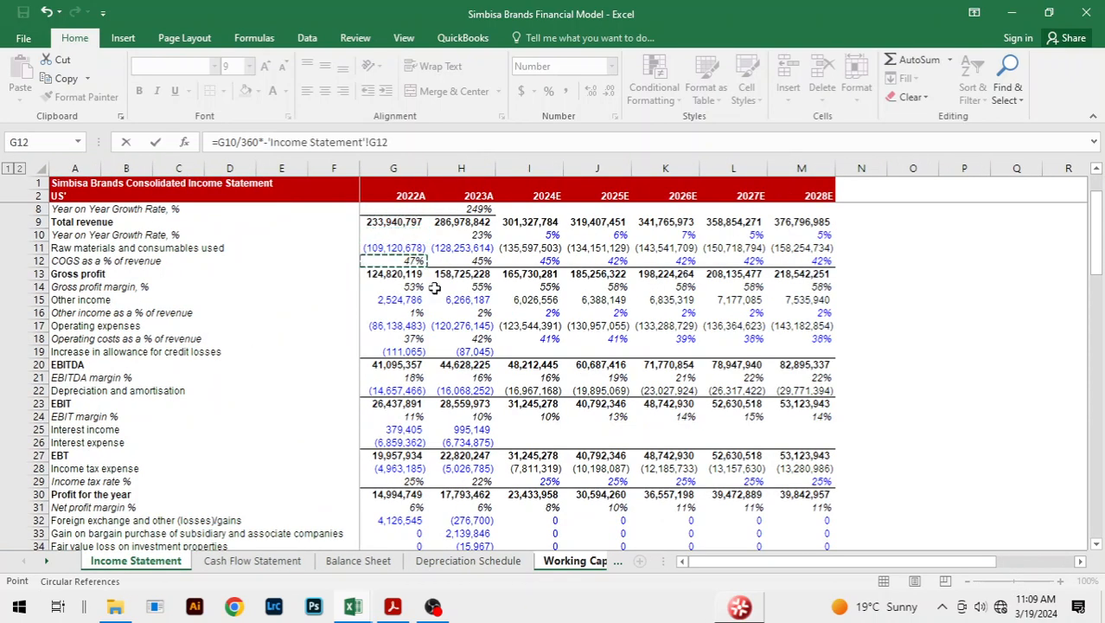
key("Up")
key("Right")
key("Right")
key("Return")
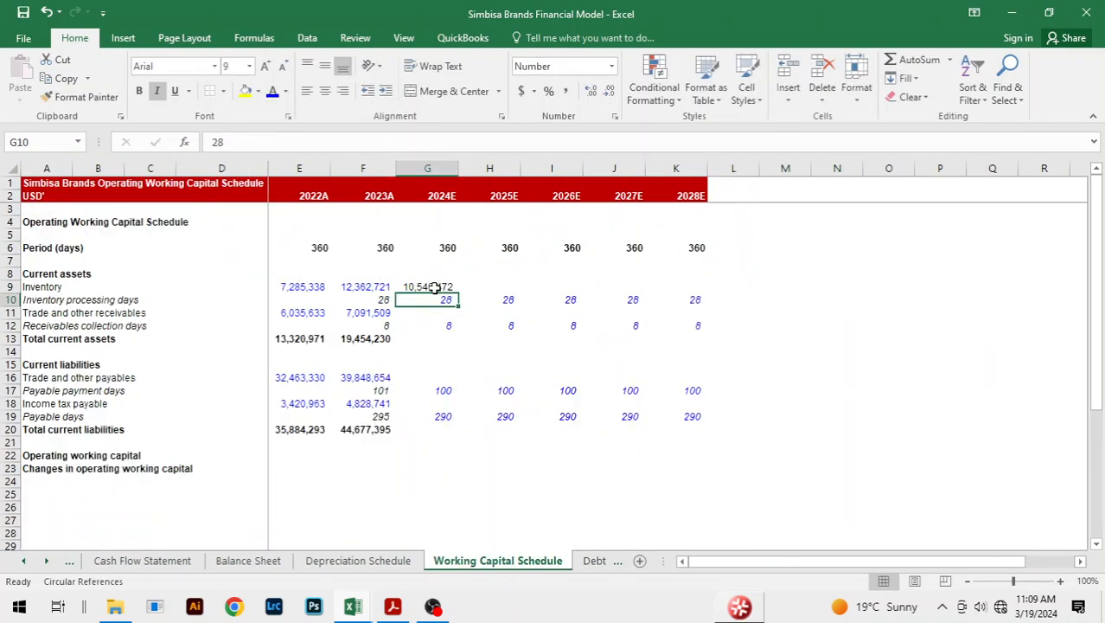
Fill the 2024E Inventory formula in G9 across to 2028E in K9.
left_click(435, 288)
key("shift+Right")
key("shift+Right")
key("shift+Right")
key("shift+Right")
key("ctrl+r")
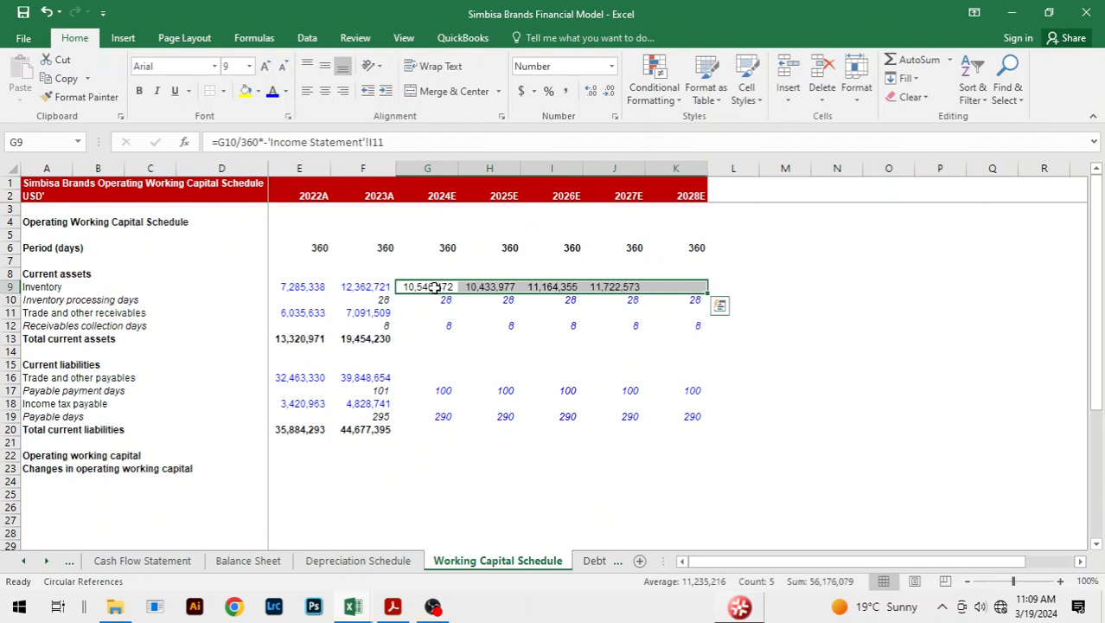
Calculate 2024E Trade and other receivables in G11 as =G12/360*'Income Statement'!I9, using the 2024E total revenue.
key("Down")
key("Down")
type("=")
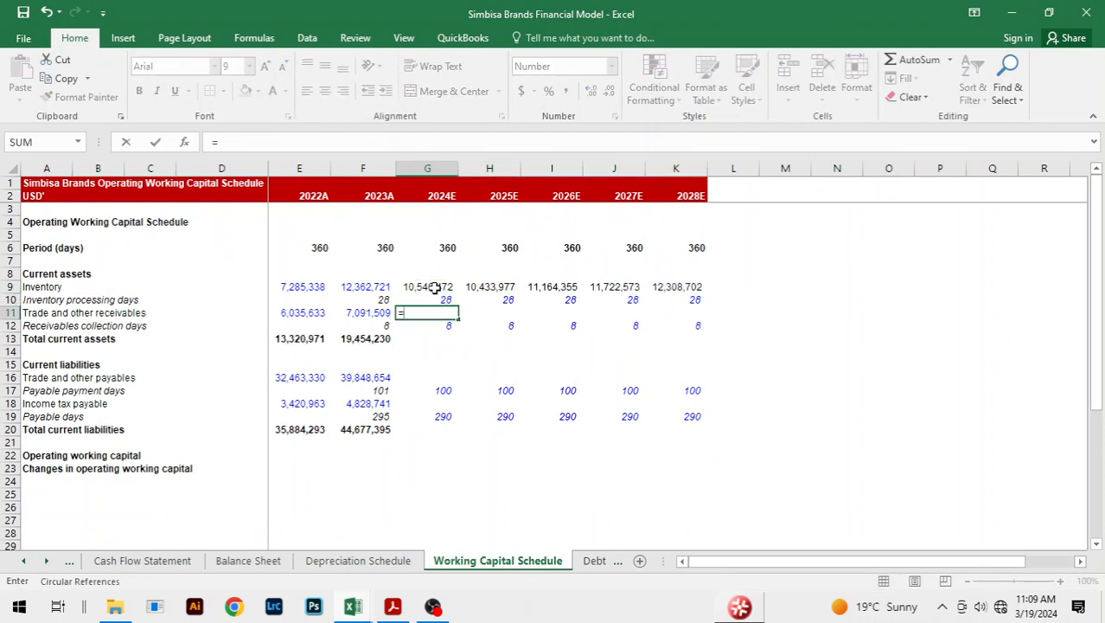
key("Down")
type("/")
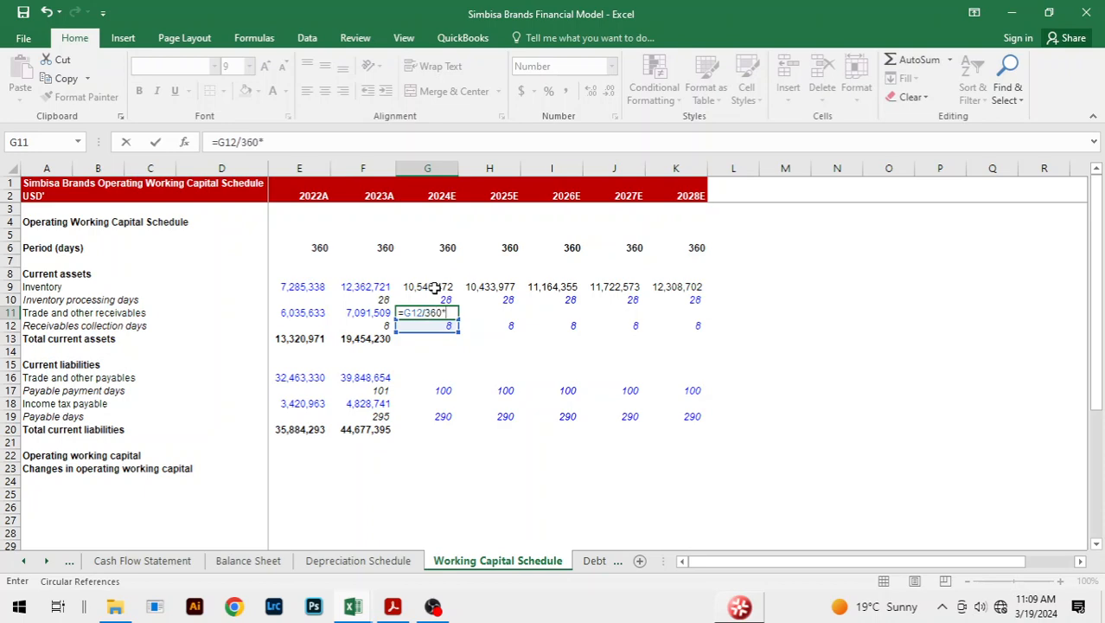
type("360*")
key("ctrl+Page_Up")
key("ctrl+Page_Up")
key("ctrl+Page_Up")
key("ctrl+Page_Up")
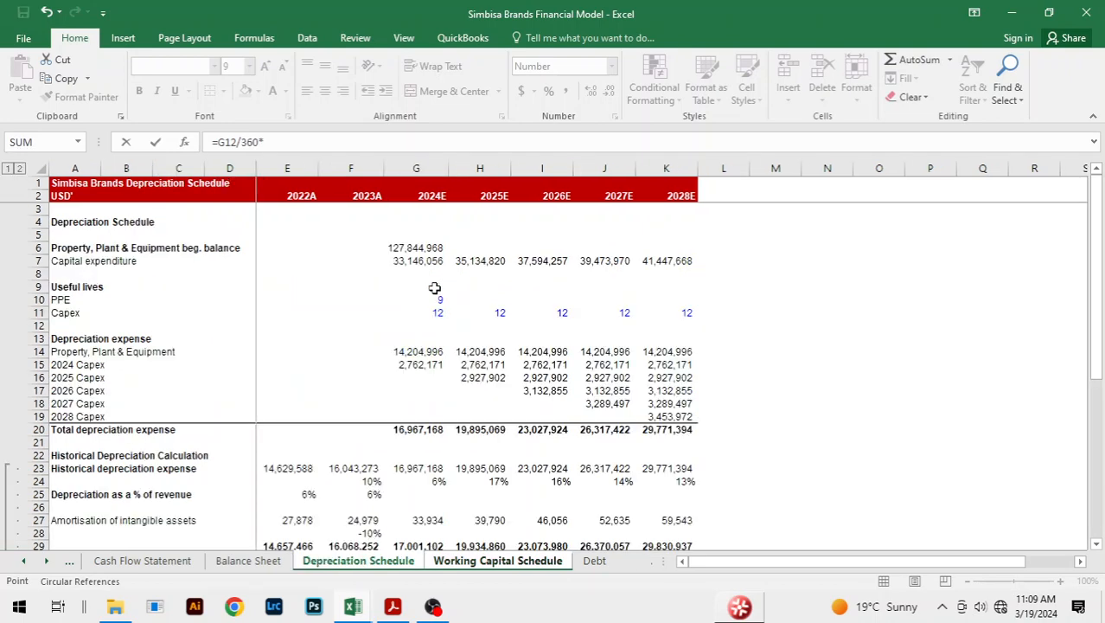
key("Down")
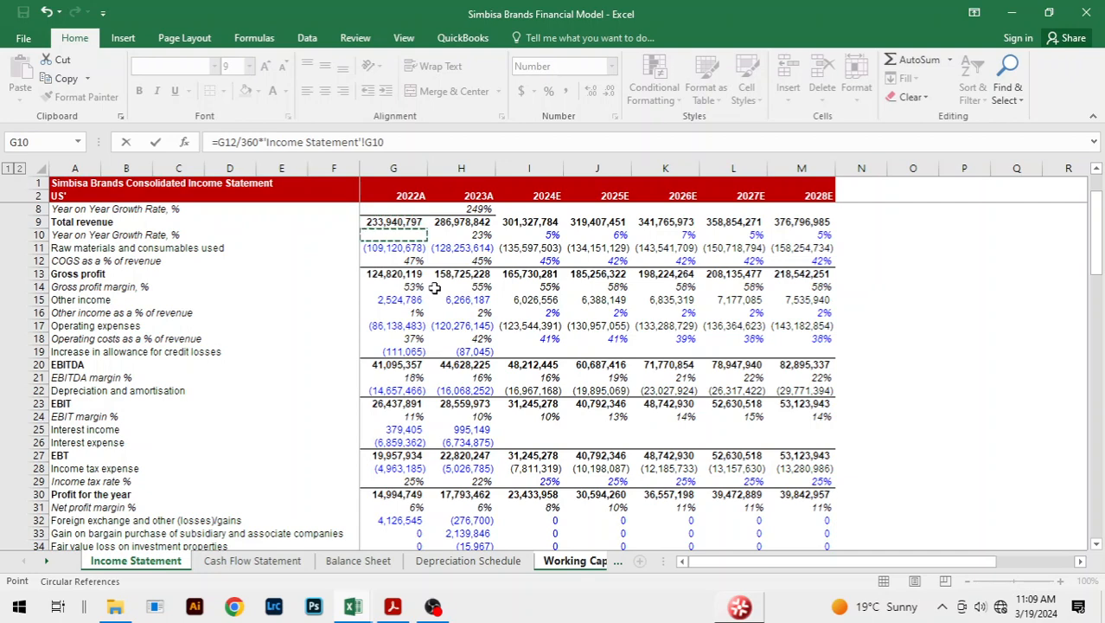
key("Down")
key("Up")
key("Up")
key("Right")
key("Right")
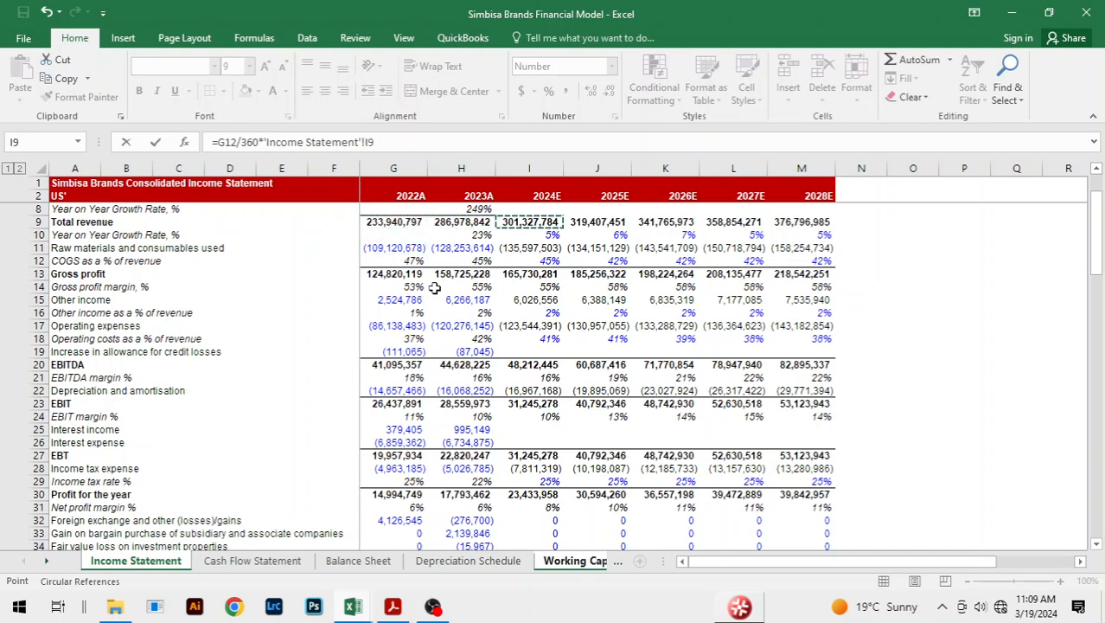
key("Return")
Fill the 2024E Trade and other receivables formula in G11 across to 2028E in K11.
key("Up")
key("shift+Right")
key("shift+Right")
key("shift+Right")
key("shift+Right")
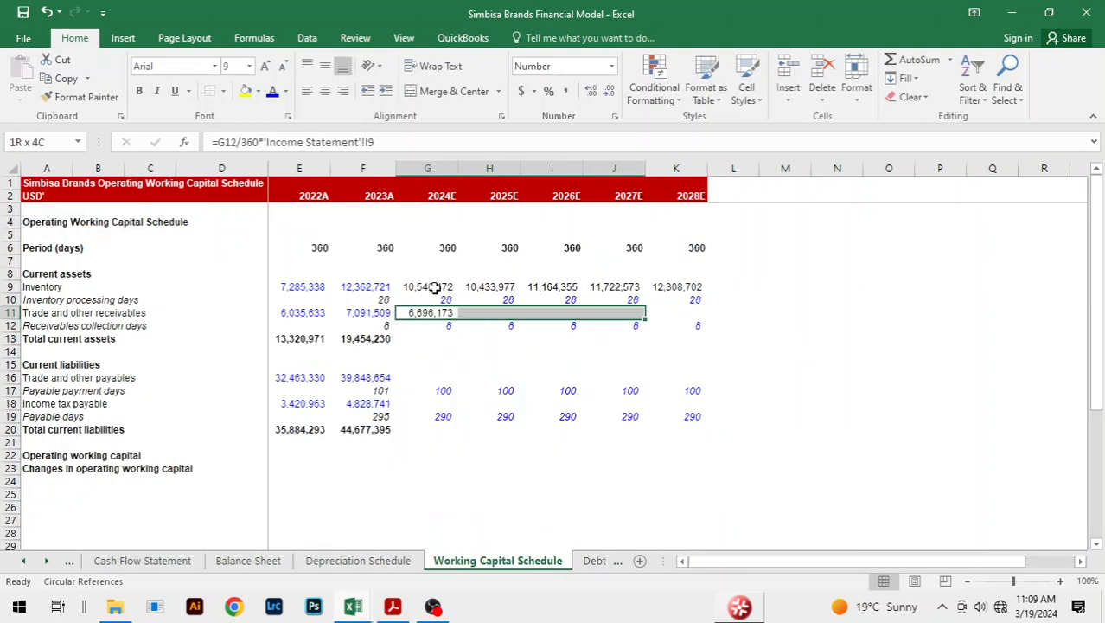
key("ctrl+r")
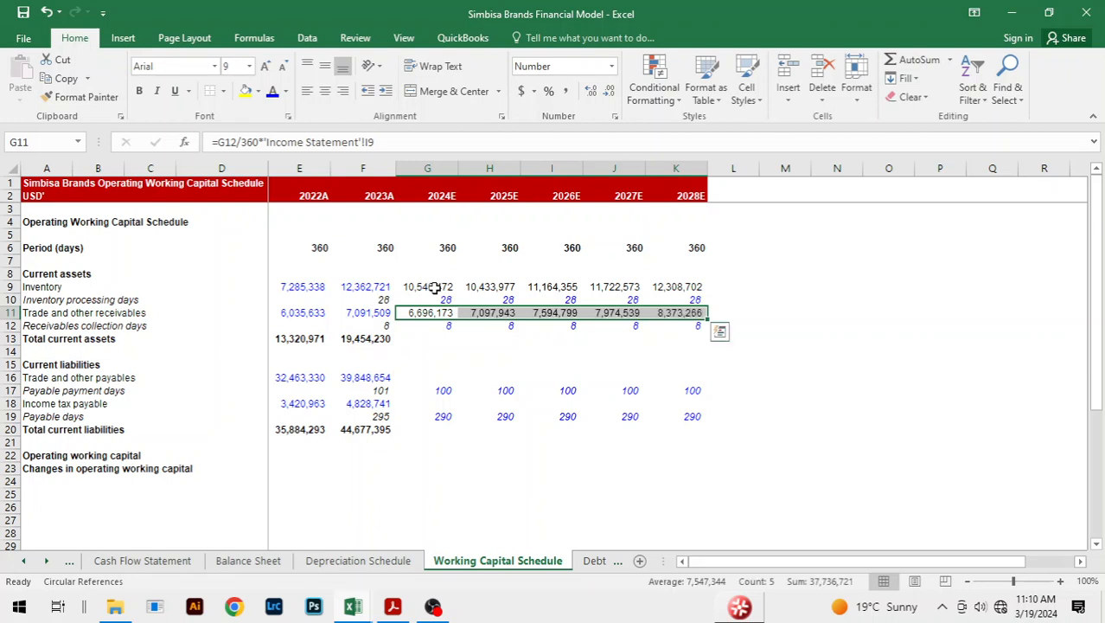
Fill the 2023A Total current assets formula in F13 across the forecast years to 2028E in K13.
key("Down")
key("Down")
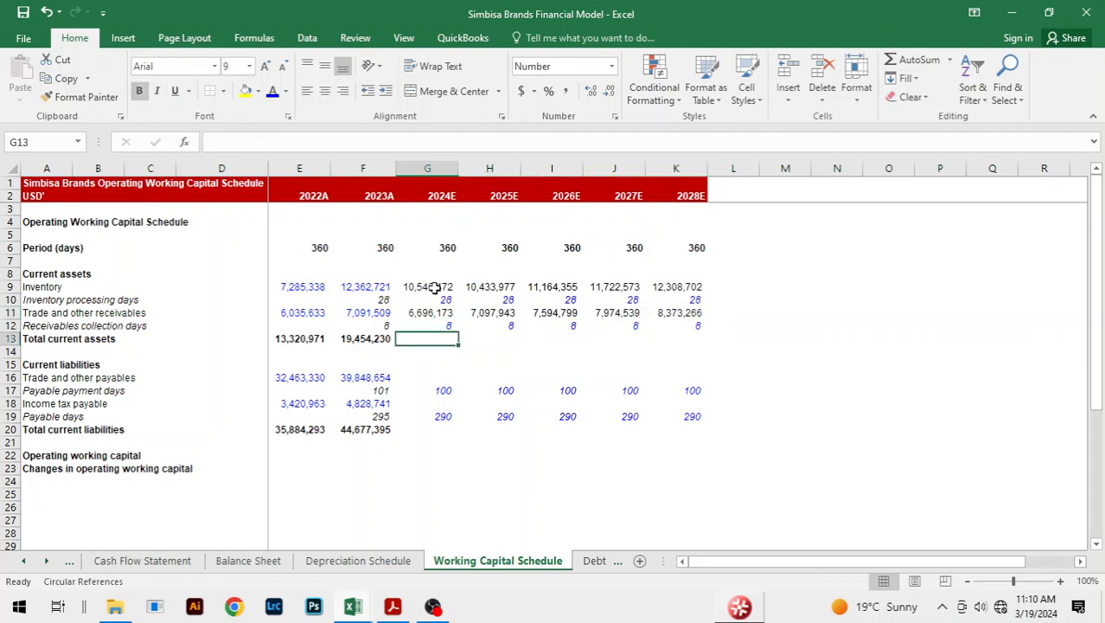
key("Left")
key("shift+Right")
key("shift+Right")
key("shift+Right")
key("shift+Right")
key("shift+Right")
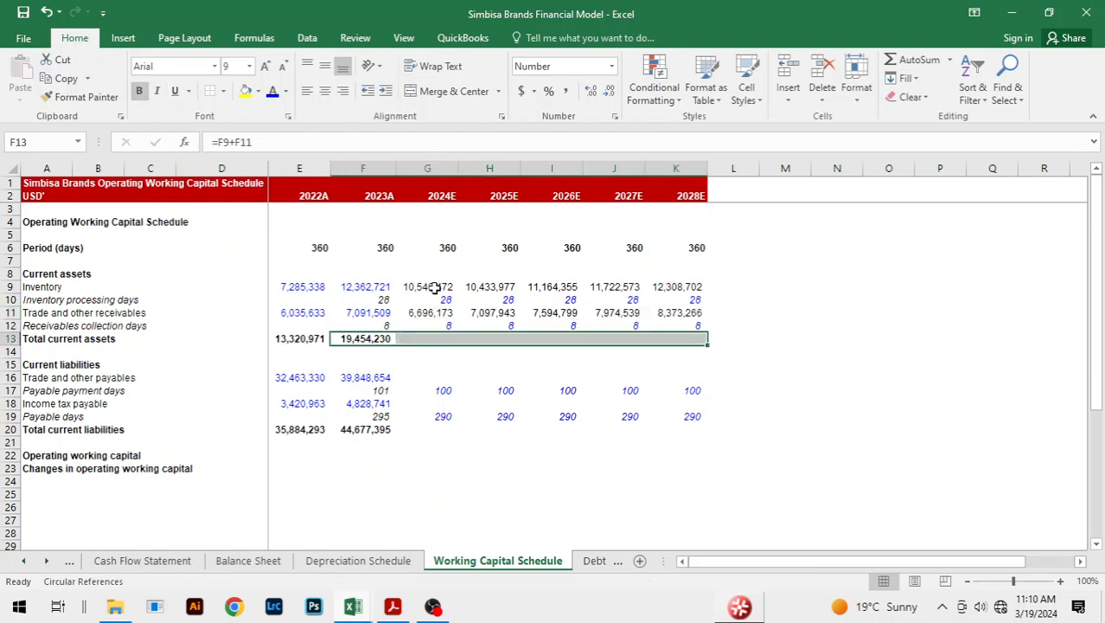
key("ctrl+r")
Calculate 2024E Trade and other payables in G16 as =G17/360*-'Income Statement'!I11, using the 2024E raw materials and consumables used.
key("Down")
key("Down")
key("Down")
key("Right")
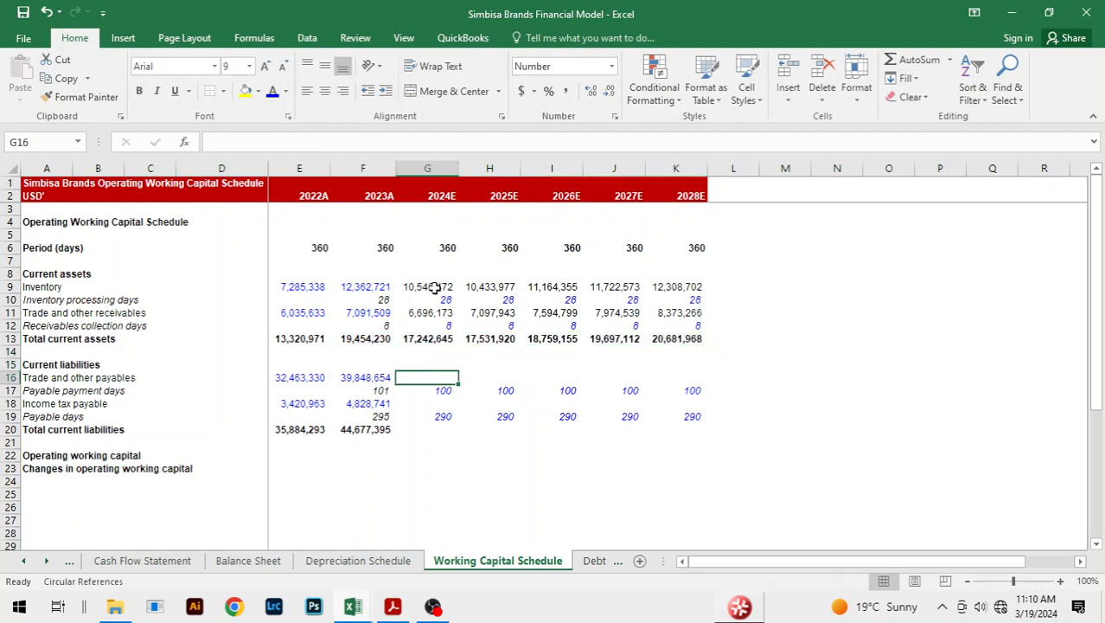
type("=")
key("Down")
type("/")
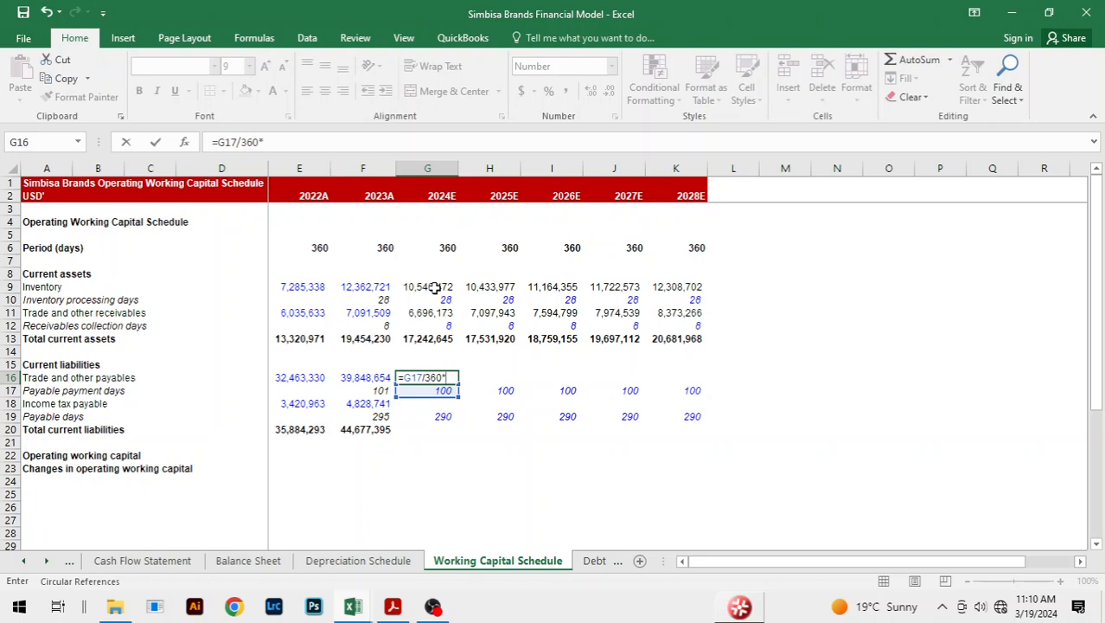
type("360*-")
key("ctrl+Page_Up")
key("ctrl+Page_Up")
key("ctrl+Page_Up")
key("ctrl+Page_Up")
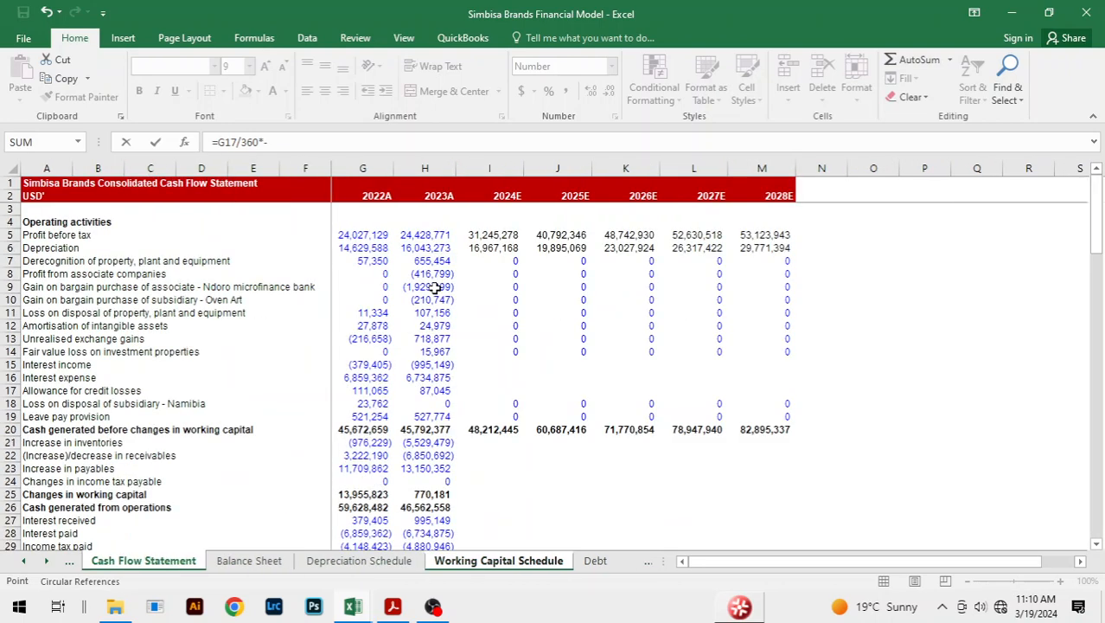
key("Down")
key("Down")
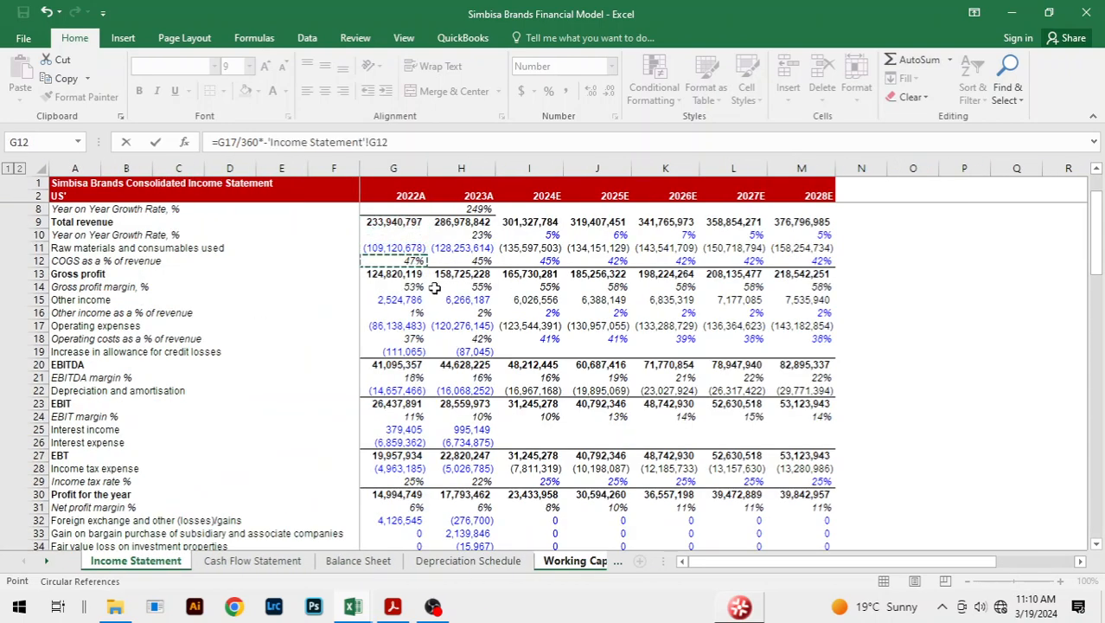
key("Right")
key("Right")
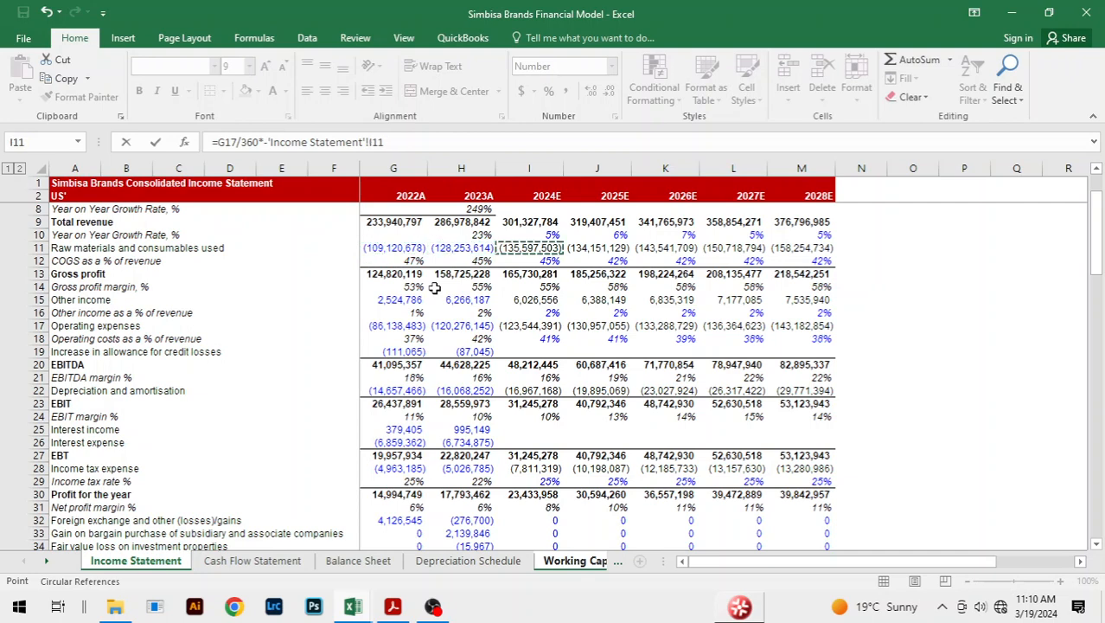
key("Return")
Fill the 2024E Trade and other payables formula in G16 across to 2028E in K16.
key("Up")
key("shift+Right")
key("shift+Right")
key("shift+Right")
key("shift+Right")
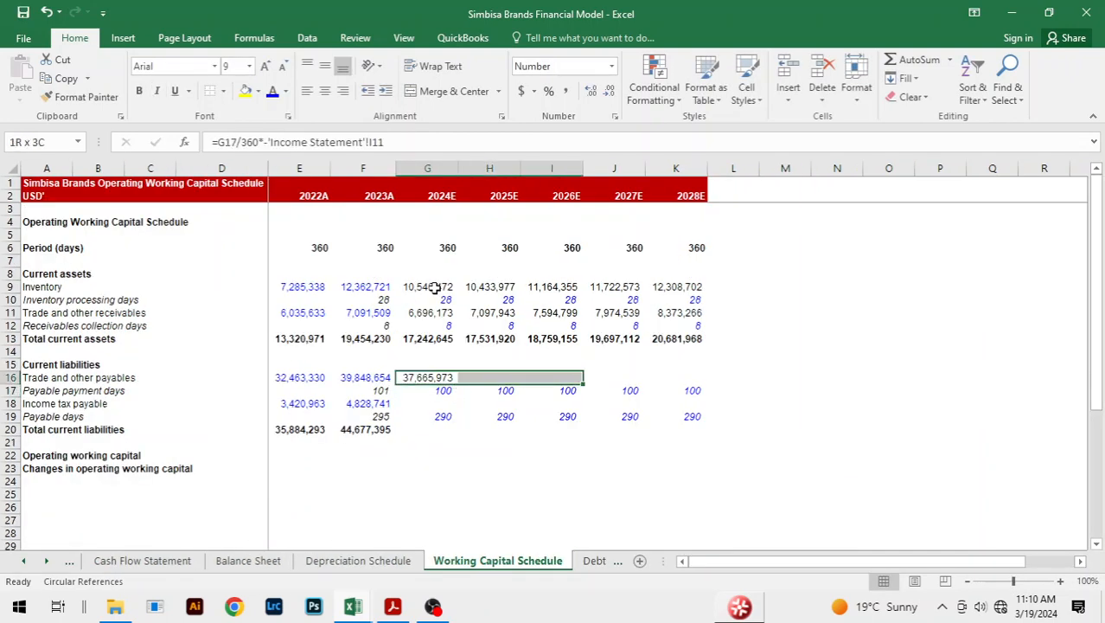
Calculate 2024E Income tax payable in G18 as =G19/360*-'Income Statement'!I28, using the 2024E income tax expense.
key("Down")
key("Down")
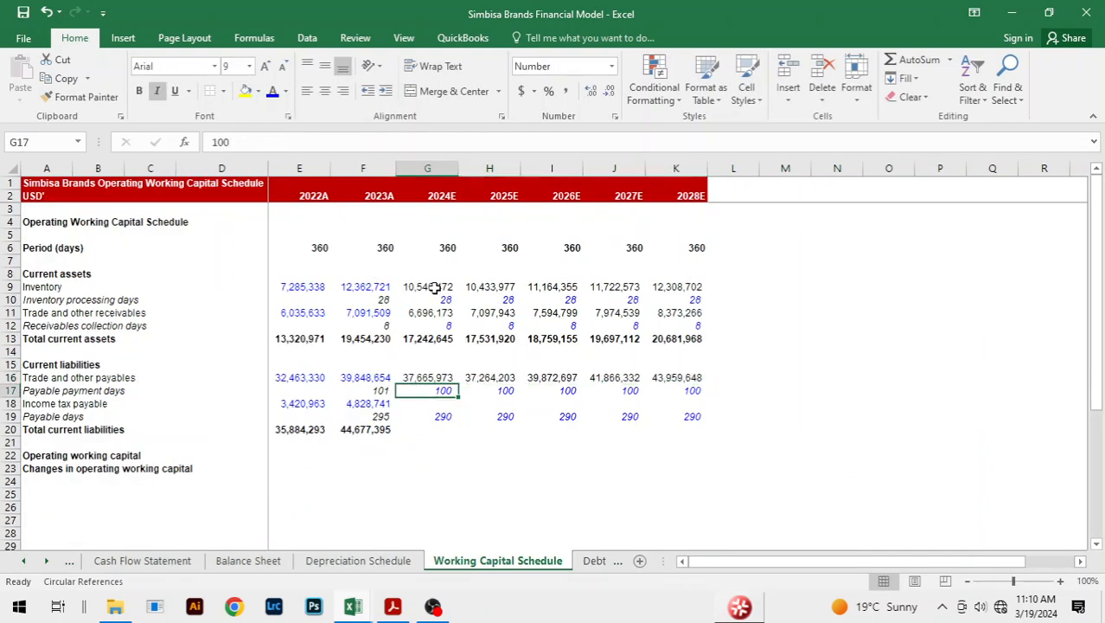
type("=")
key("Down")
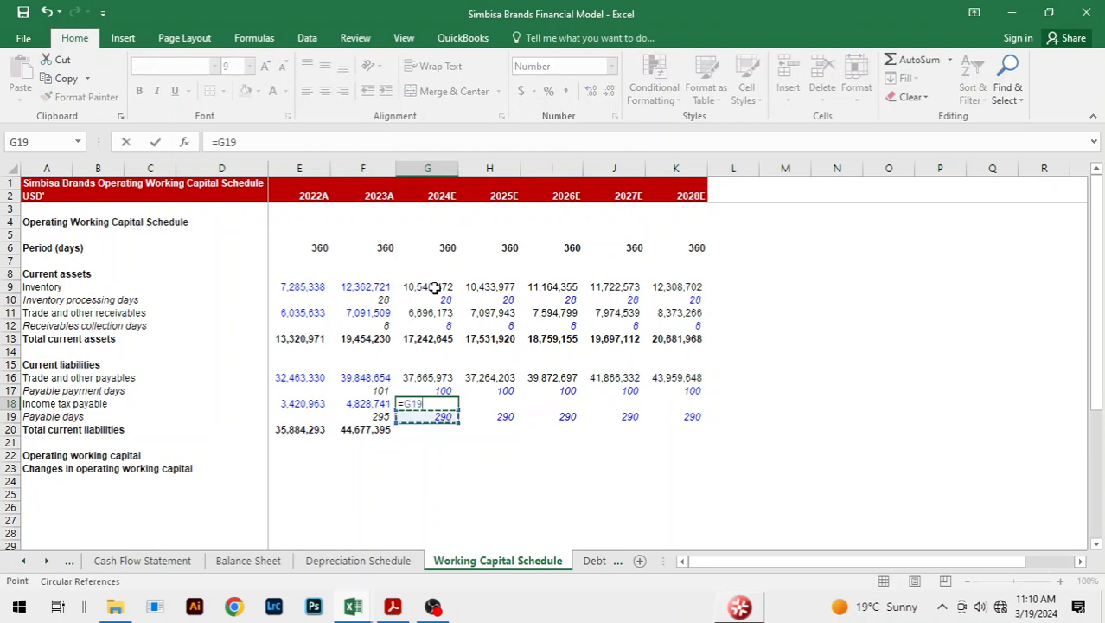
type("/360*-")
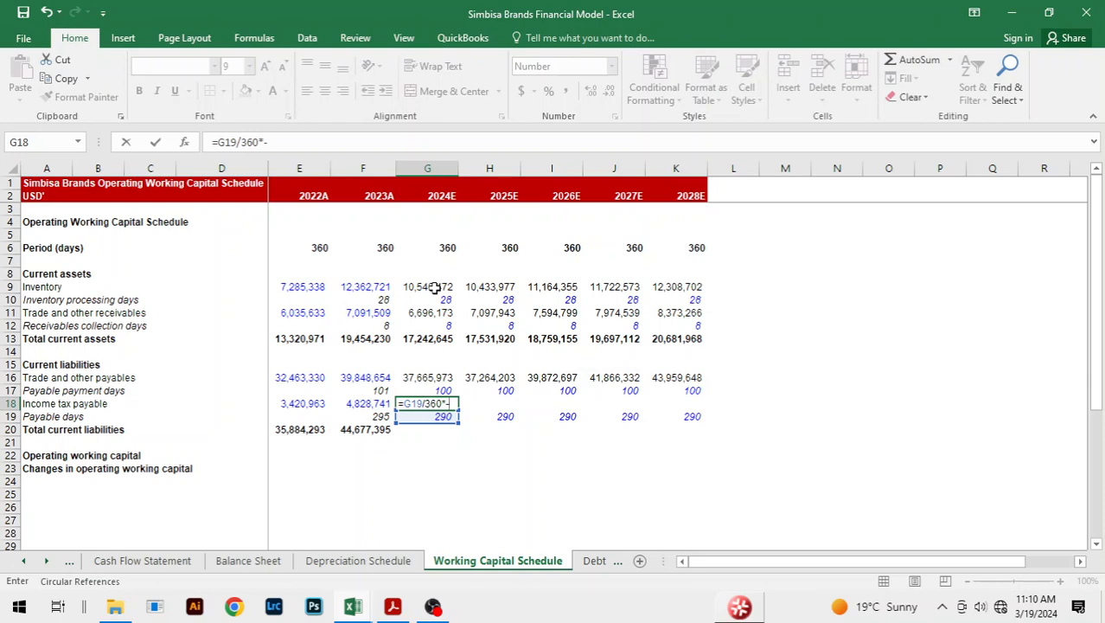
key("ctrl+Page_Up")
key("ctrl+Page_Up")
key("ctrl+Page_Up")
key("ctrl+Page_Up")
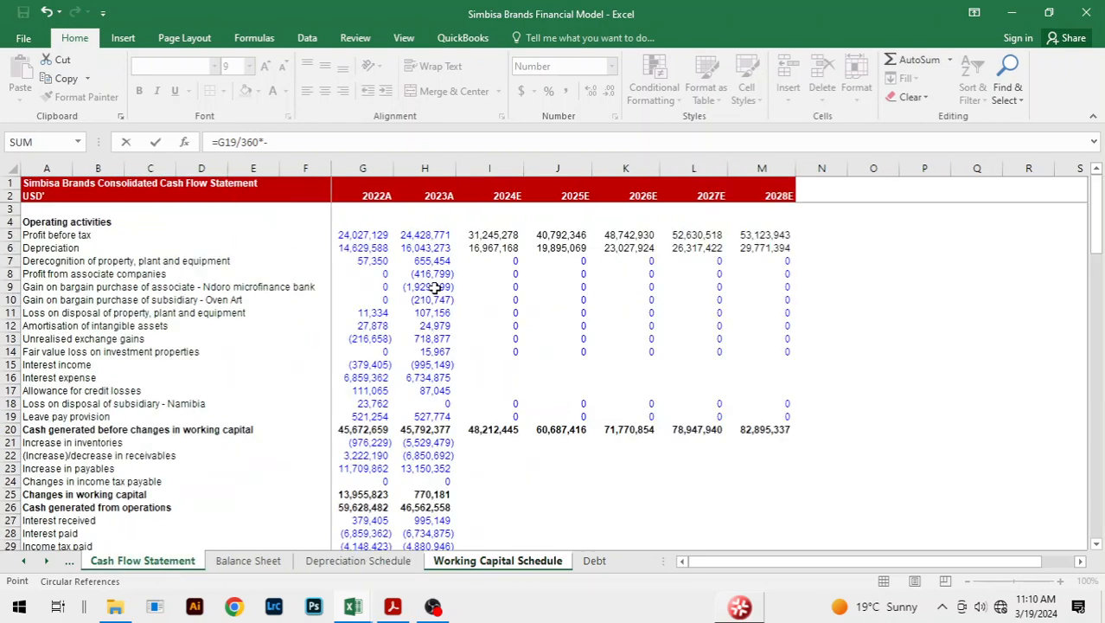
key("Down")
key("Down")
key("Down")
key("Down")
key("Down")
key("Down")
key("Down")
key("Down")
key("Down")
key("Down")
key("Down")
key("Down")
key("Down")
key("Down")
key("Down")
key("Down")
key("Down")
key("Down")
key("Down")
key("Down")
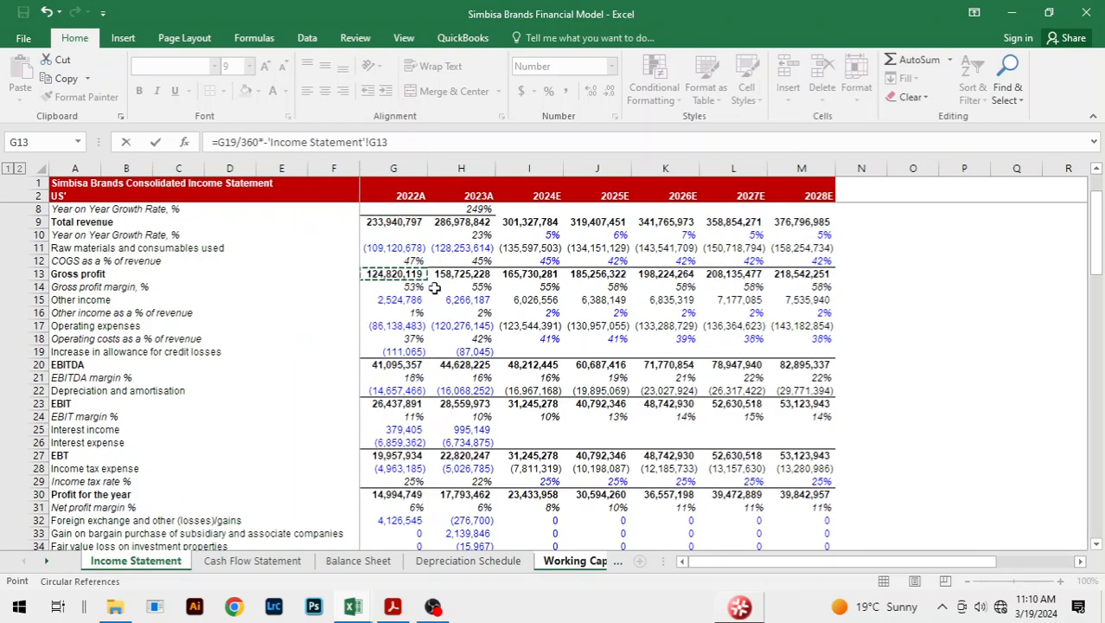
key("Right")
key("Right")
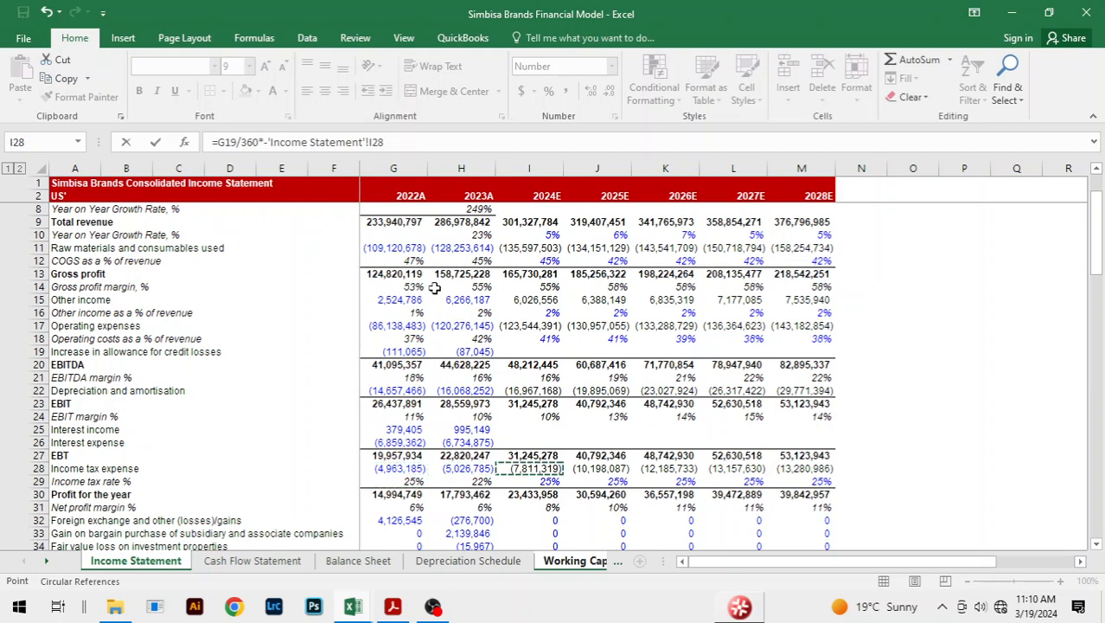
key("Return")
Fill the 2024E Income tax payable formula in G18 across to 2028E in K18.
key("Up")
key("shift+Right")
key("shift+Right")
key("shift+Right")
key("shift+Right")
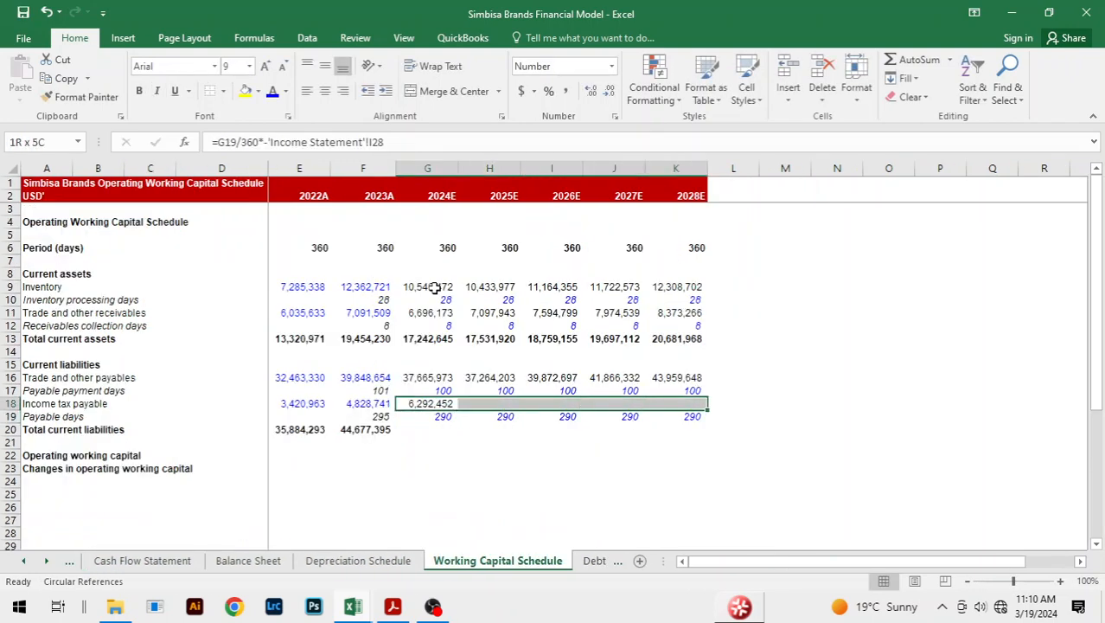
key("ctrl+r")
Fill the 2023A Total current liabilities formula in F20 across the forecast years to 2028E in K20.
key("Down")
key("Down")
key("Left")
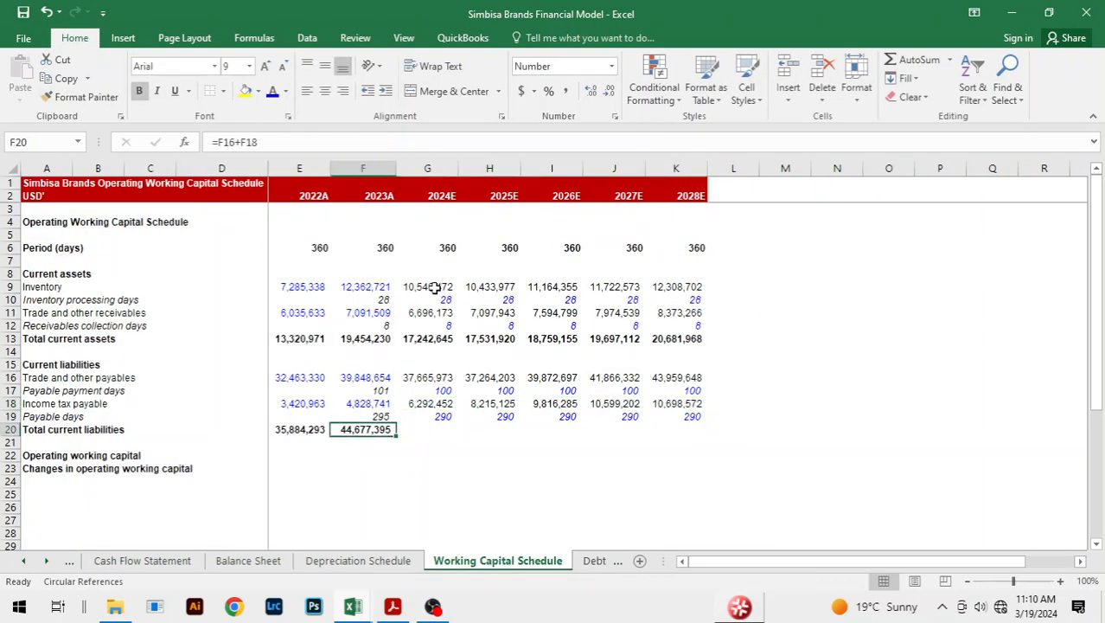
key("shift+Right")
key("shift+Right")
key("shift+Right")
key("shift+Right")
key("shift+Right")
key("ctrl+r")
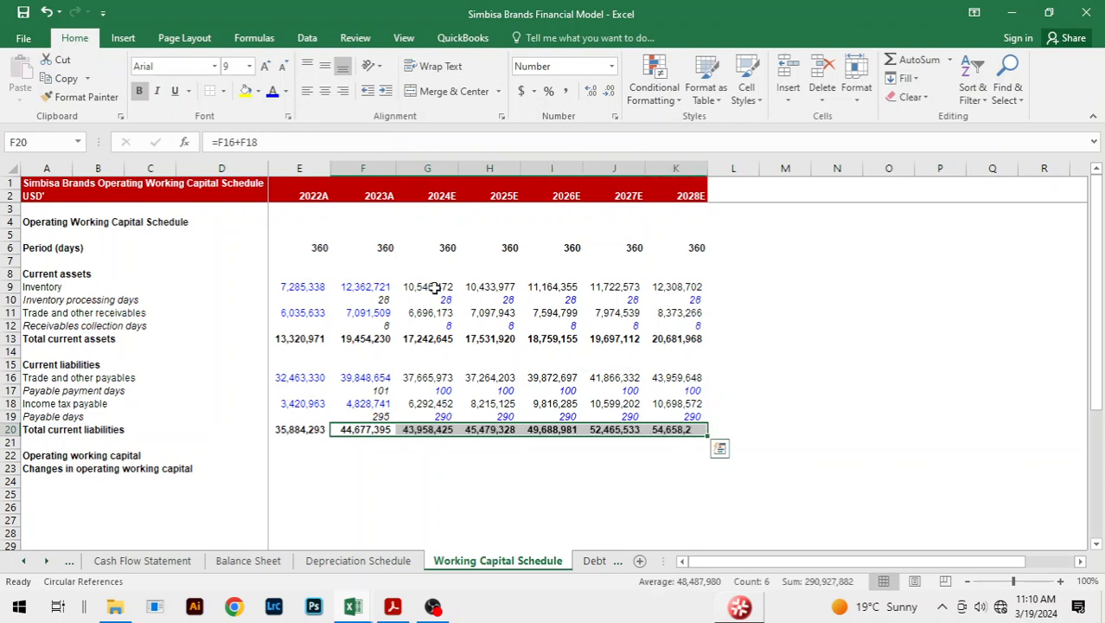
Add a top border to the Total current assets figures in E13:K13.
key("Up")
key("Up")
key("Up")
key("Up")
key("Up")
key("Up")
key("Left")
key("Up")
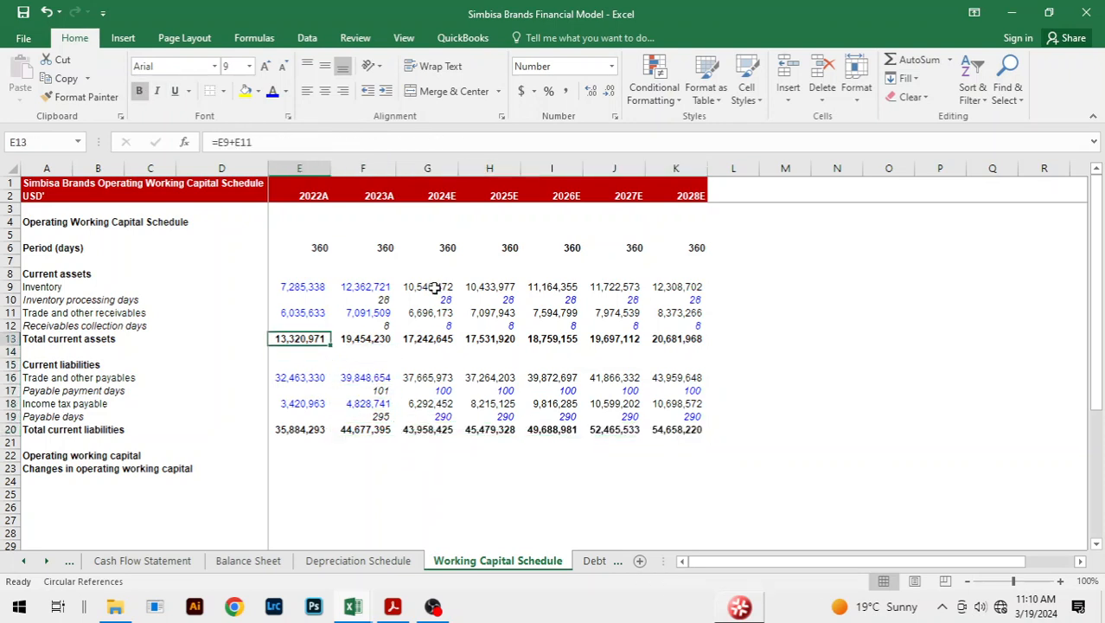
key("ctrl+shift+Right")
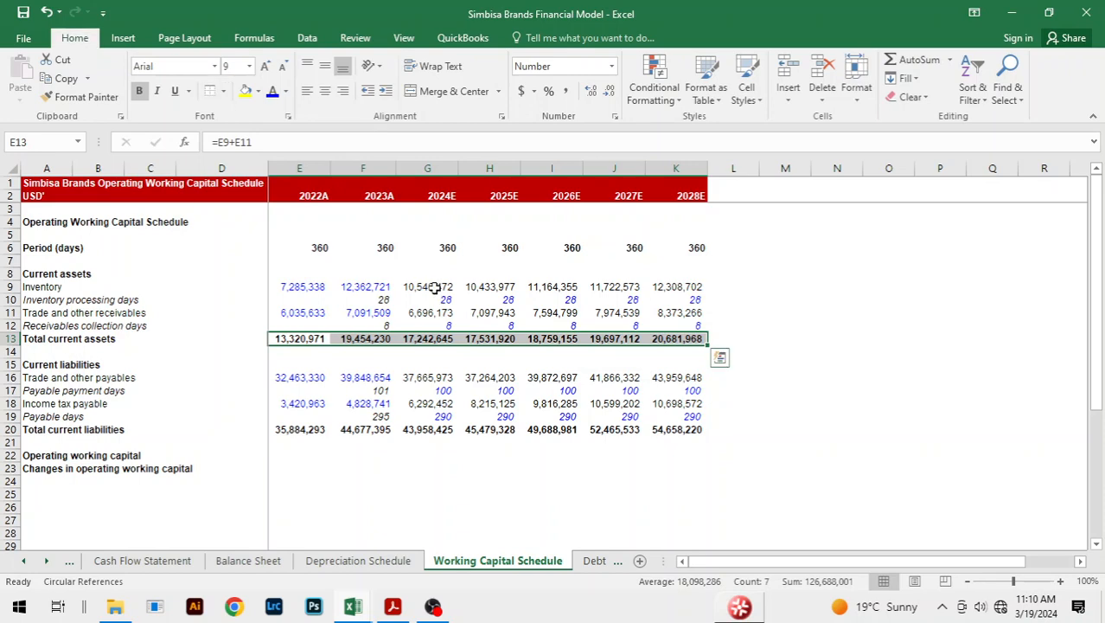
Add a top border to the Total current liabilities figures in E20:K20.
key("Down")
key("Down")
key("Down")
key("Down")
key("Down")
key("Down")
key("Down")
key("ctrl+shift+Right")
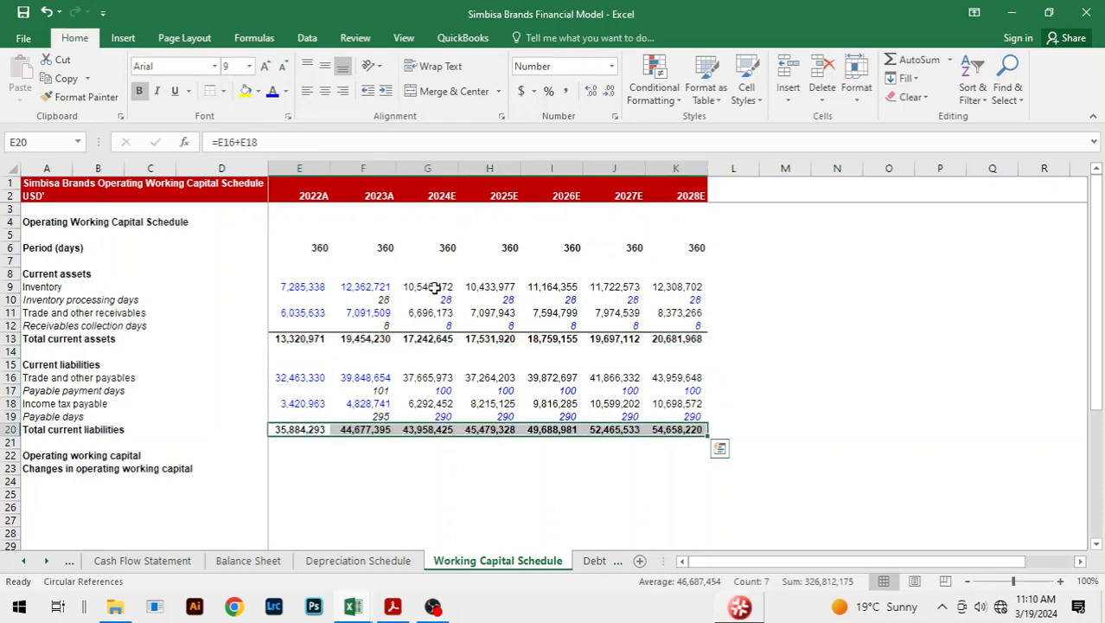
Calculate 2022A Operating working capital in E22 as =E13-E20, total current assets less total current liabilities.
key("Down")
key("Down")
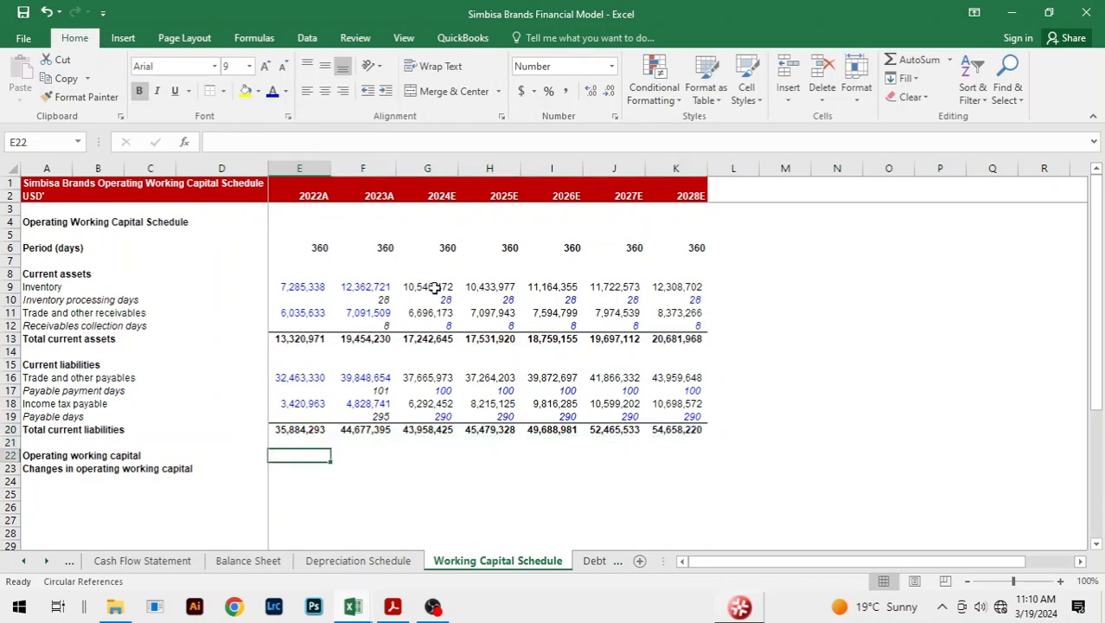
type("=")
key("Up")
key("Up")
key("Up")
key("Up")
key("Up")
key("Up")
key("Up")
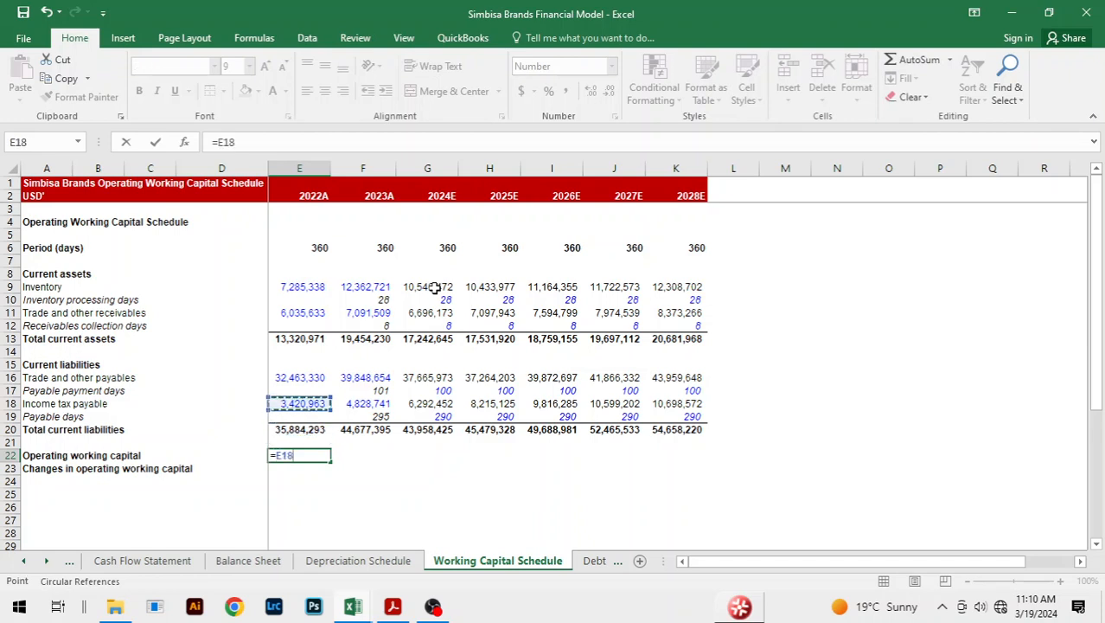
key("Up")
key("Up")
type("-")
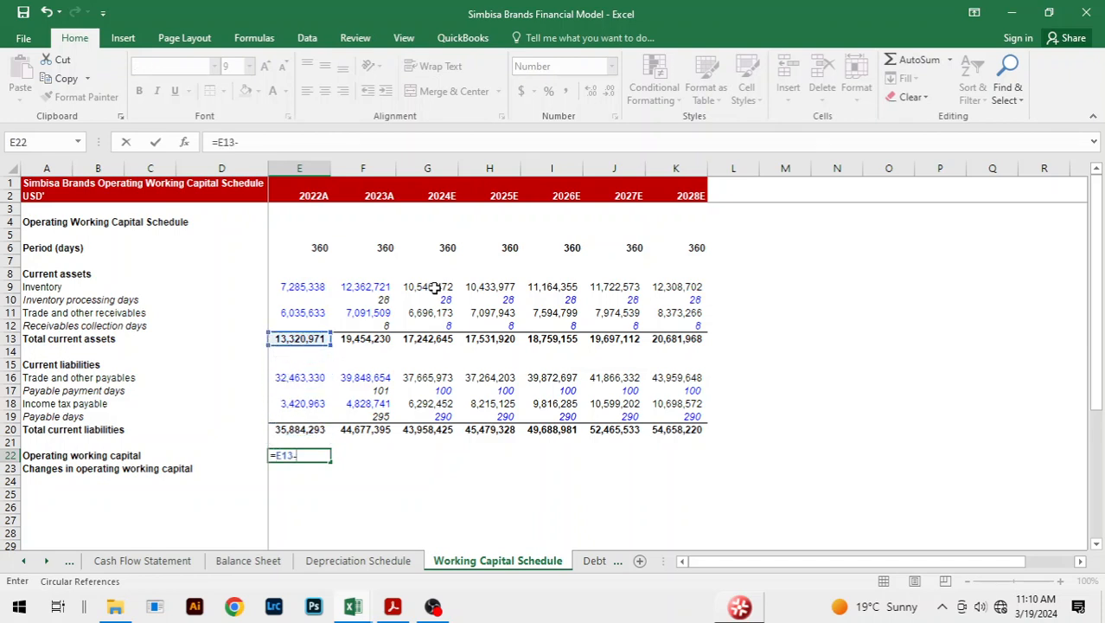
key("Up")
key("Up")
key("Return")
Fill the 2022A Operating working capital formula in E22 across to 2028E in K22.
key("Up")
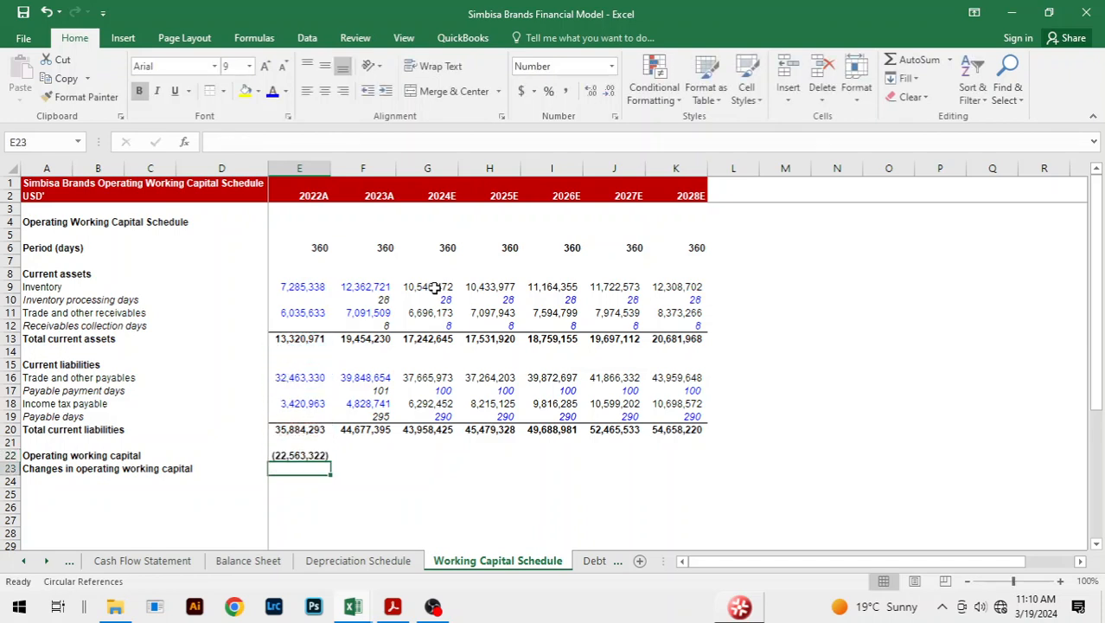
key("shift+Right")
key("shift+Right")
key("shift+Right")
key("shift+Right")
key("shift+Right")
key("shift+Right")
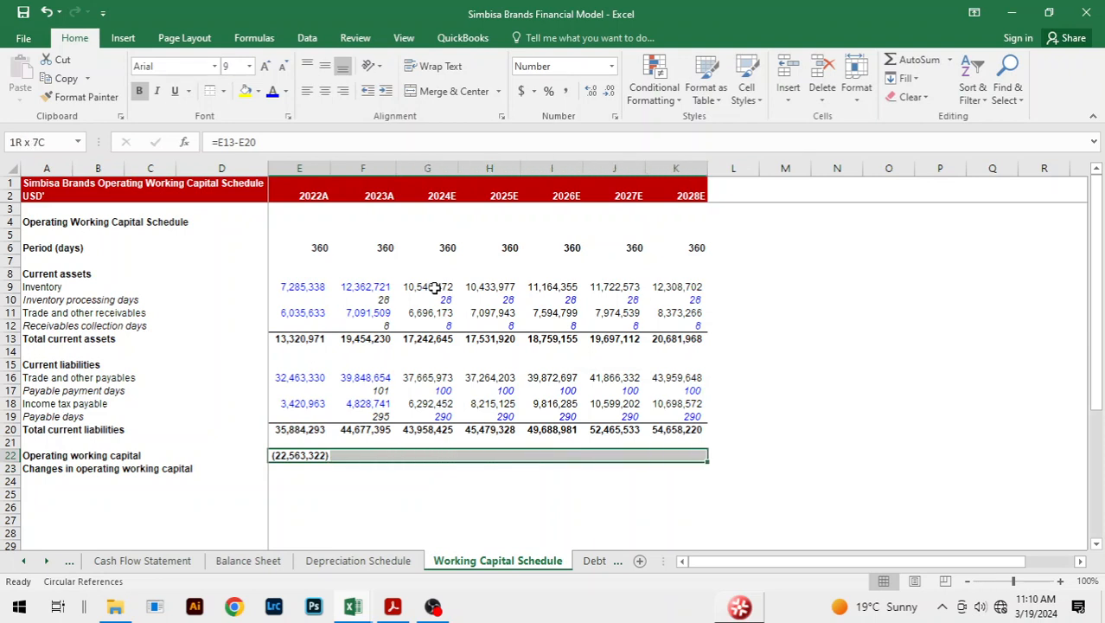
key("ctrl+r")
Calculate 2024E Changes in operating working capital in G23 as =G22-F22.
key("Down")
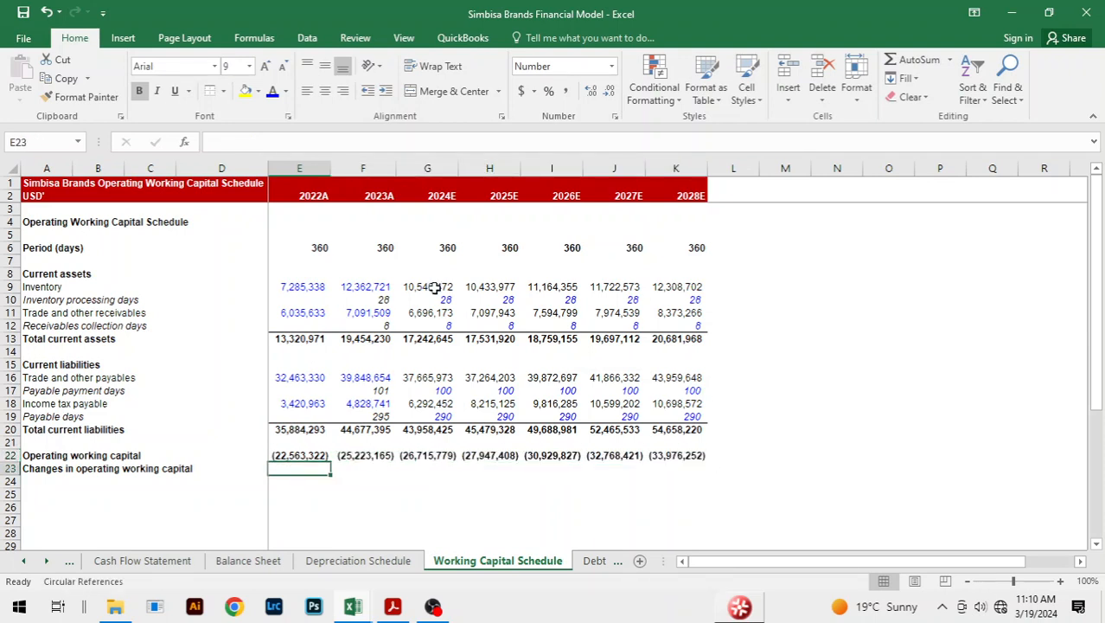
key("Right")
key("Right")
type("=")
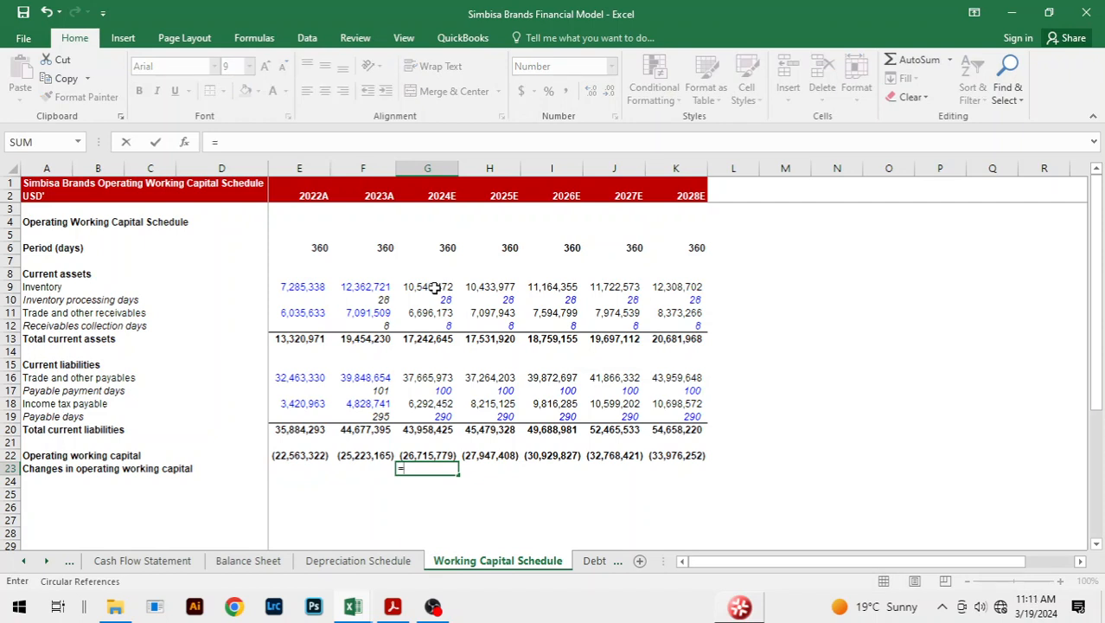
key("Up")
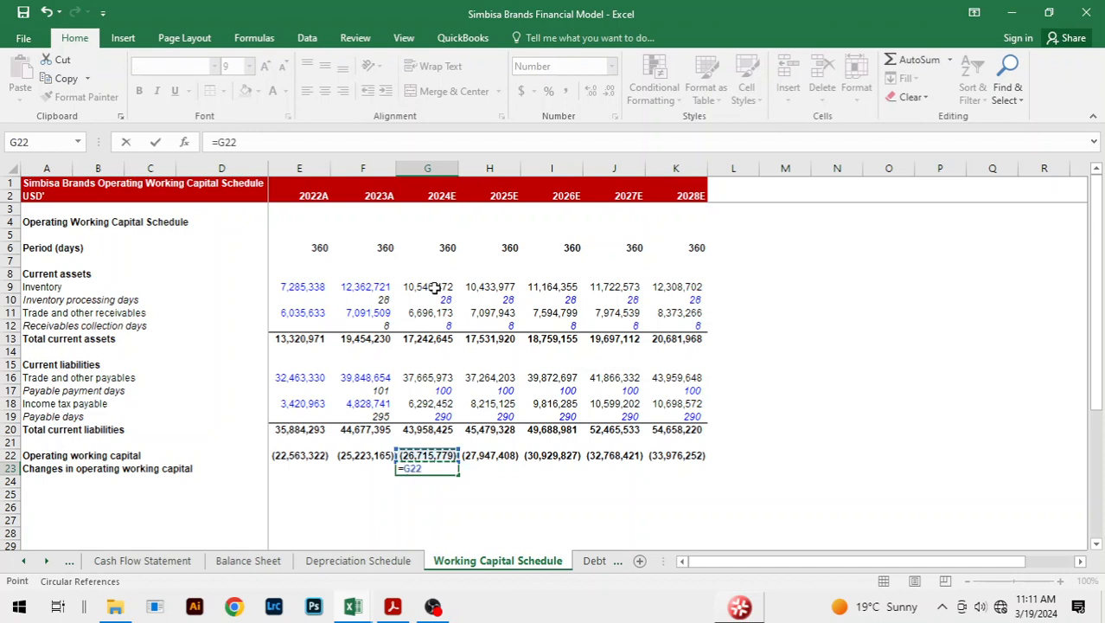
type("-")
key("Up")
key("Left")
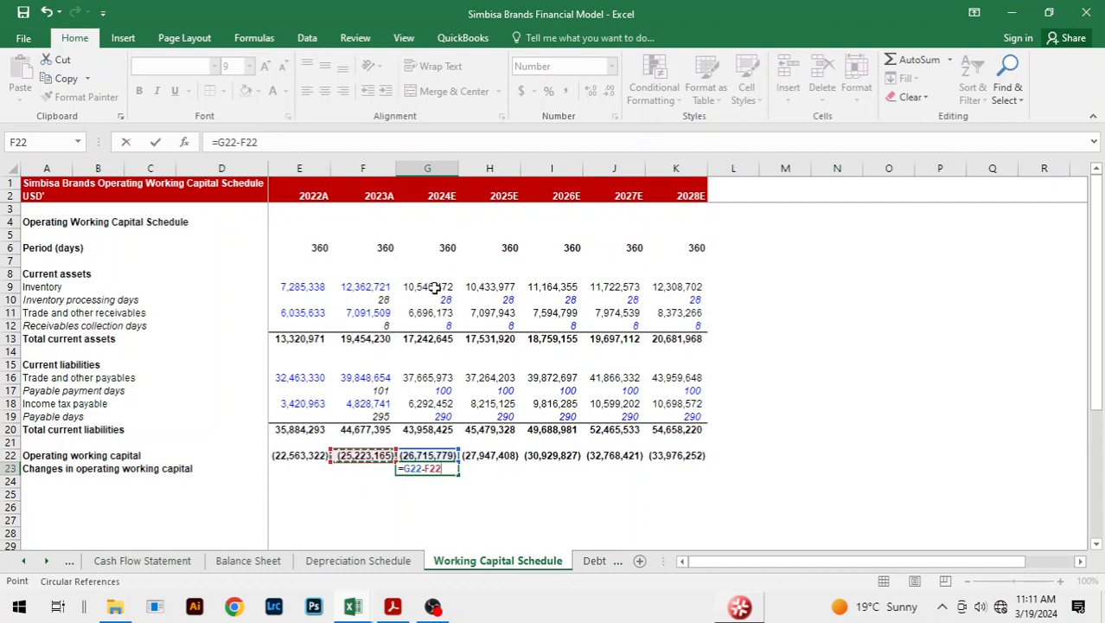
key("Return")
Fill the 2024E Changes in operating working capital formula in G23 across to 2028E in K23.
key("Up")
key("shift+Right")
key("shift+Right")
key("shift+Right")
key("shift+Right")
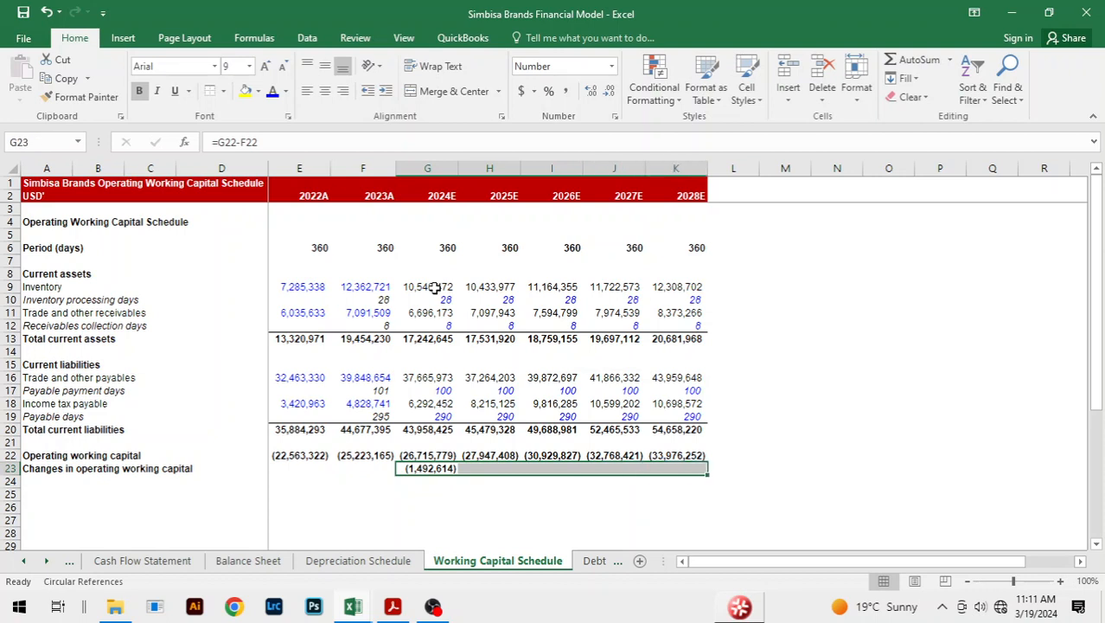
left_click(501, 510)
left_click(536, 505)
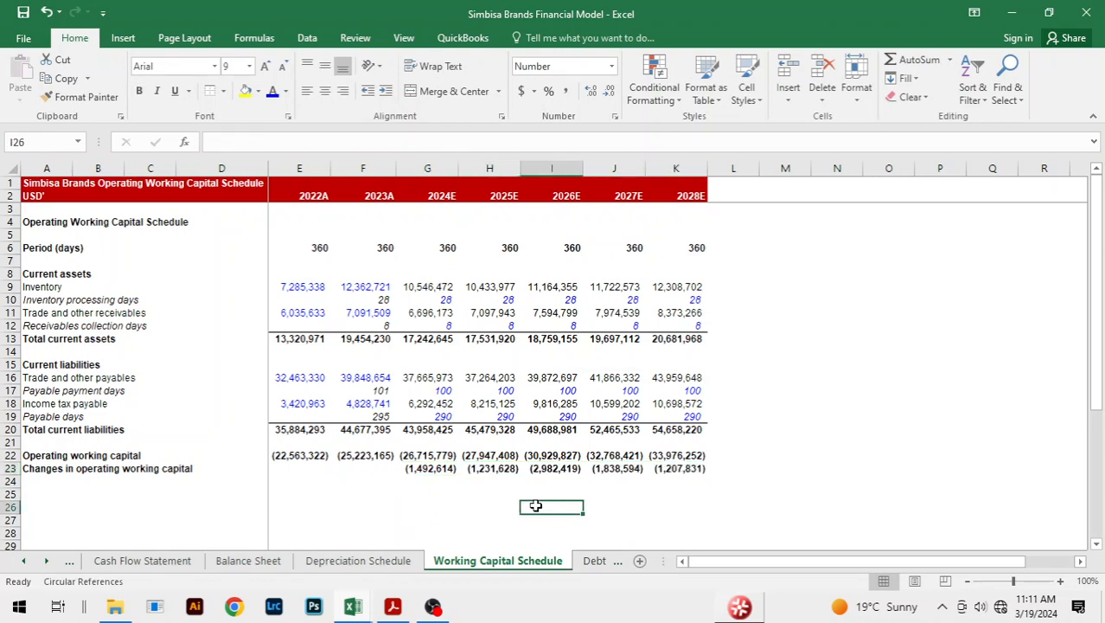
Calculate 2024E Increase in inventories in I21 of the Cash Flow Statement as =-('Working Capital Schedule'!G9-'Working Capital Schedule'!F9).
key("ctrl+Page_Up")
key("ctrl+Page_Up")
key("ctrl+Page_Up")
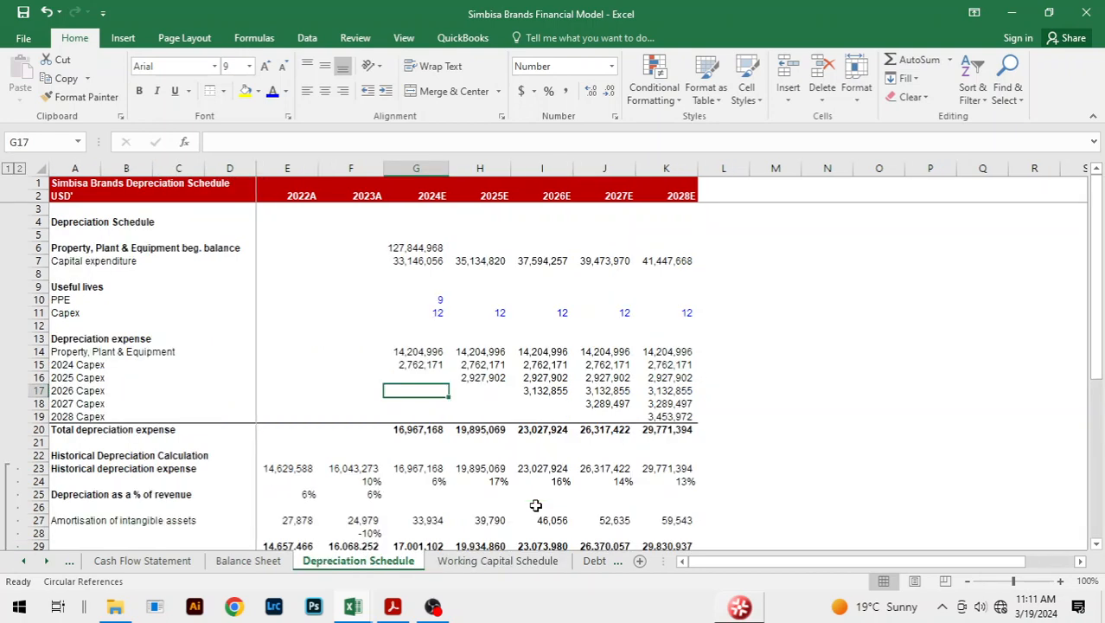
key("Down")
key("Down")
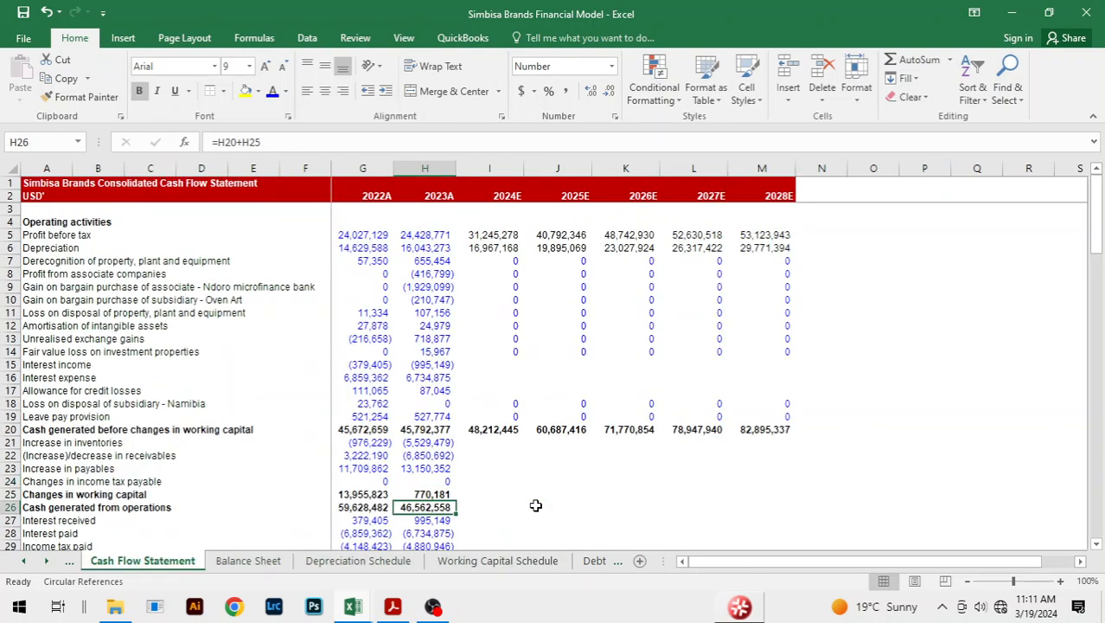
key("Up")
key("Up")
key("Up")
key("Up")
key("Up")
key("Right")
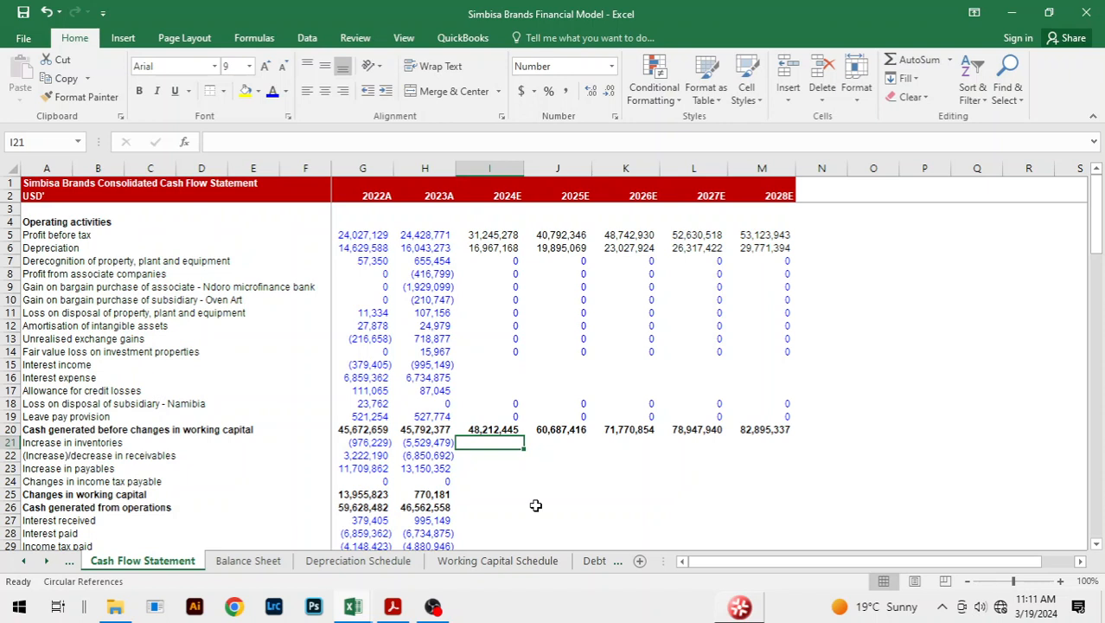
type("=-(")
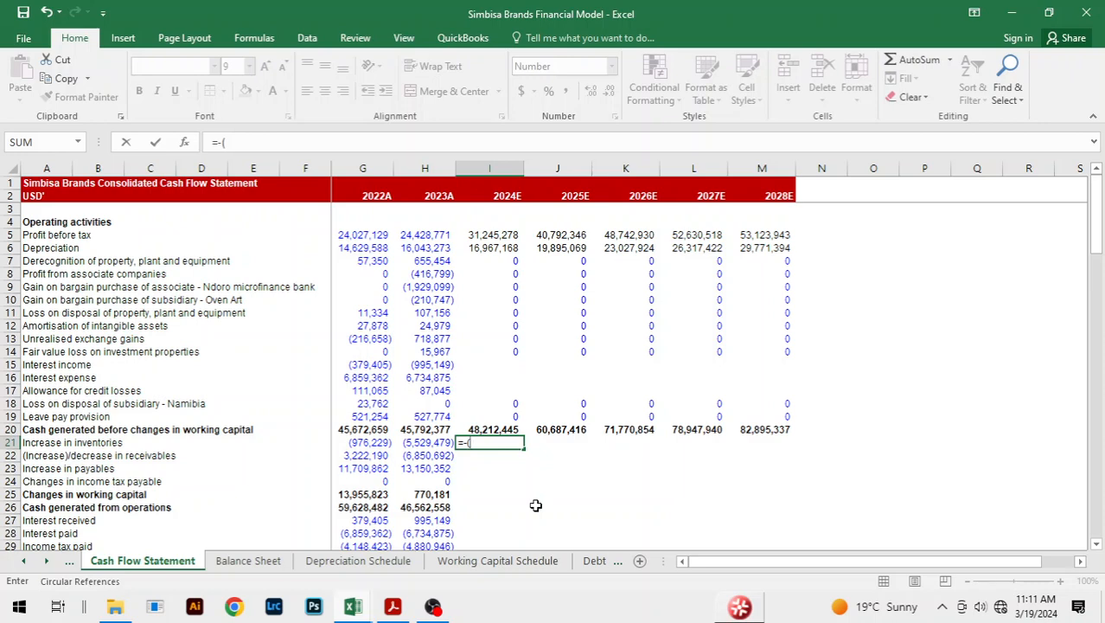
key("ctrl+Page_Down")
key("ctrl+Page_Down")
key("ctrl+Page_Down")
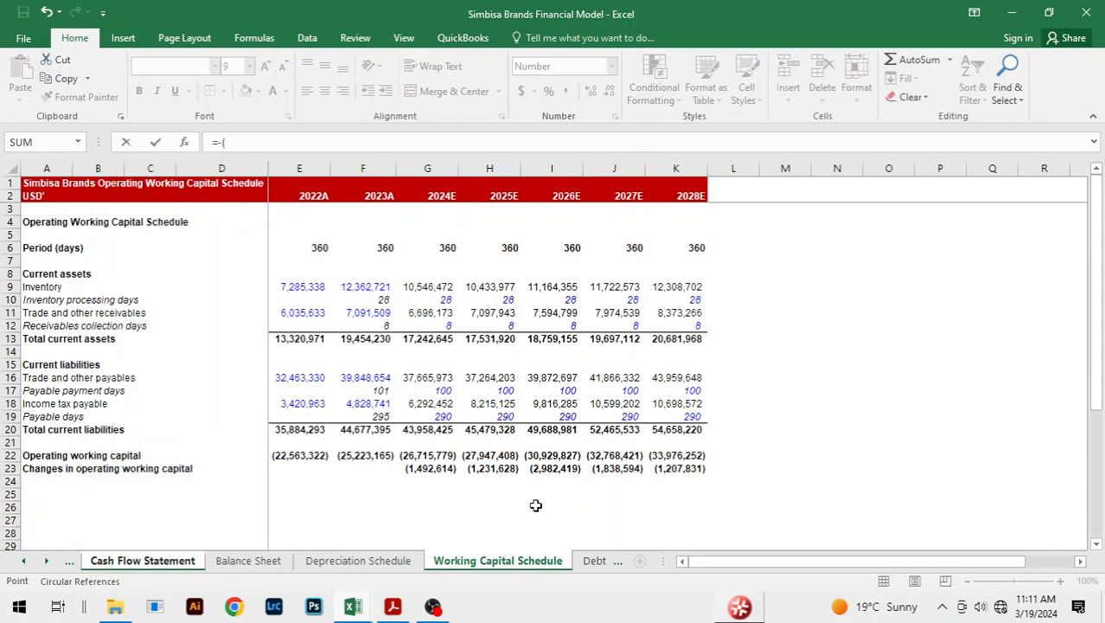
key("Down")
key("Down")
key("Down")
key("Down")
key("Down")
key("Down")
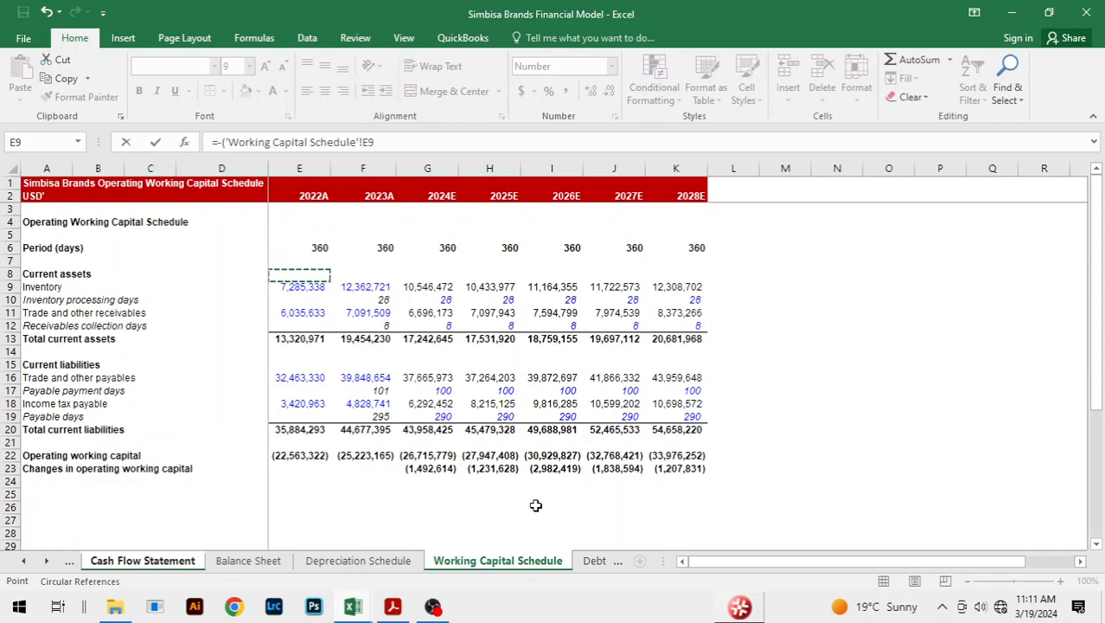
key("Right")
key("Right")
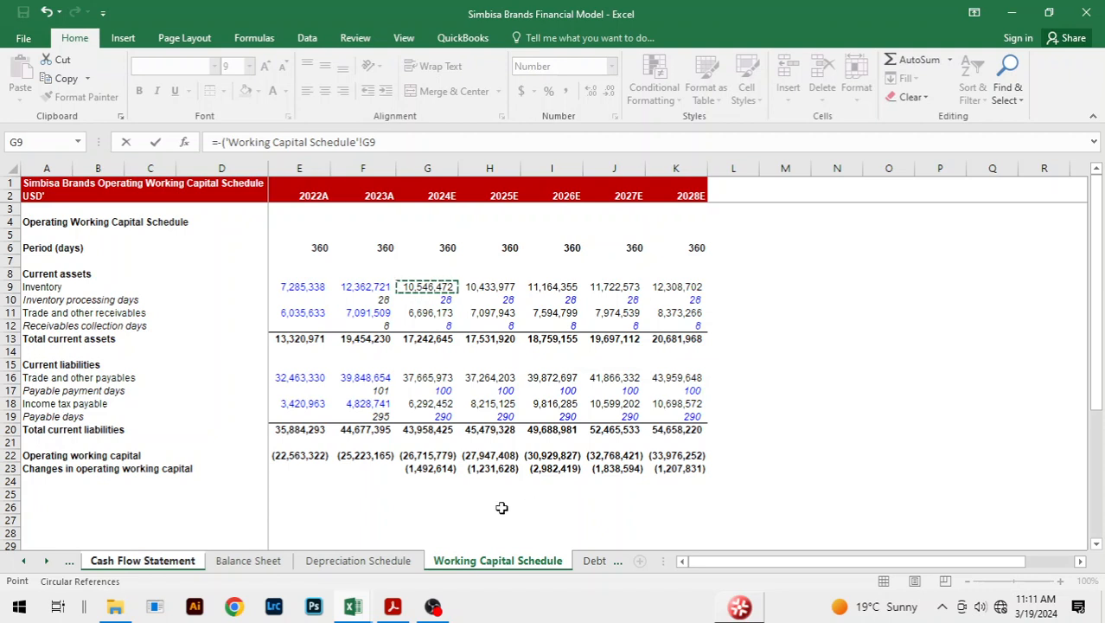
type("-")
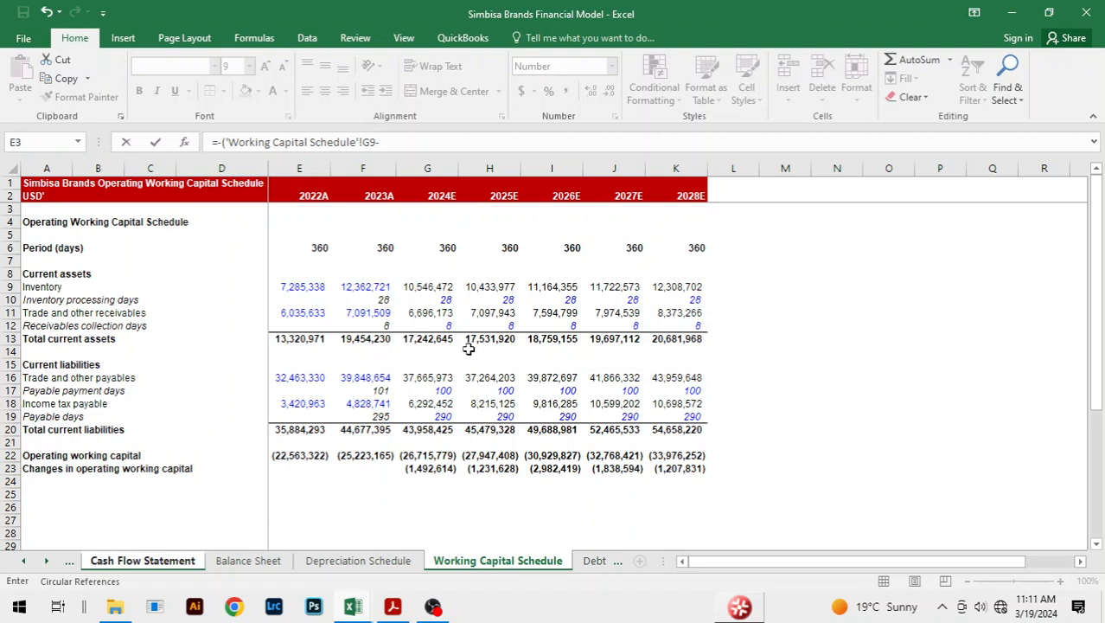
left_click(369, 286)
type(")")
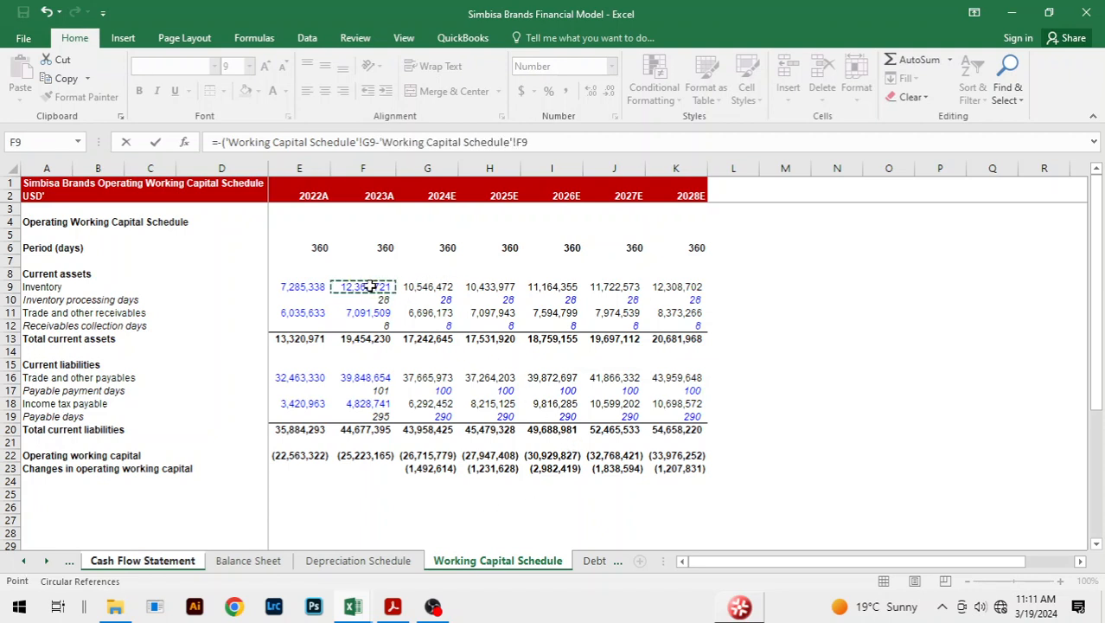
key("Return")
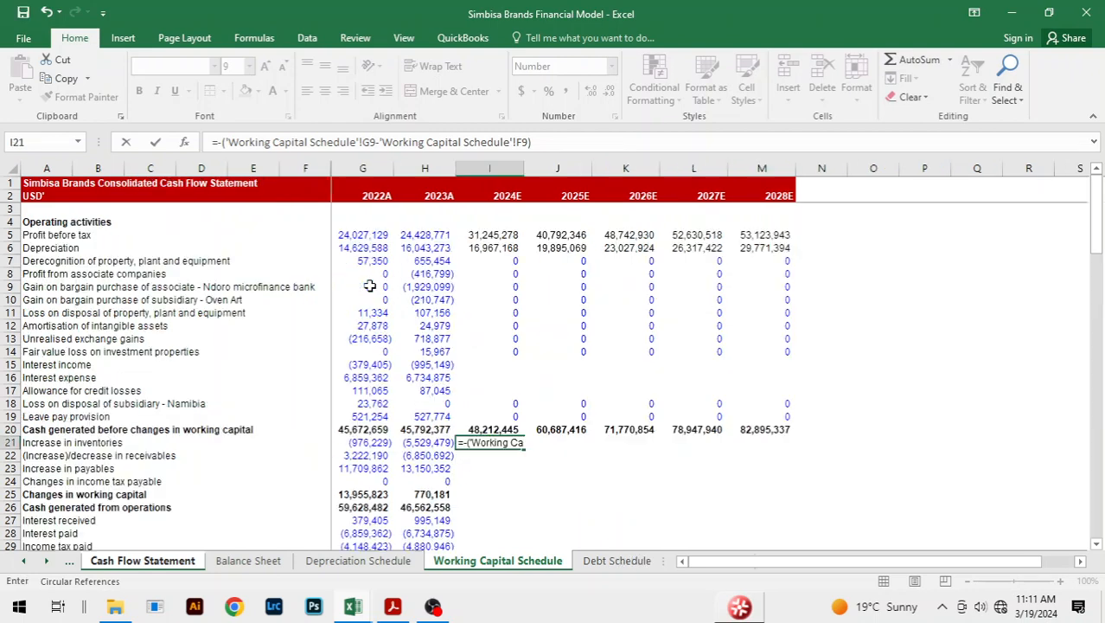
Fill the 2024E Increase in inventories formula in I21 across to 2028E in M21.
key("shift+Right")
key("shift+Right")
key("shift+Right")
key("shift+Right")
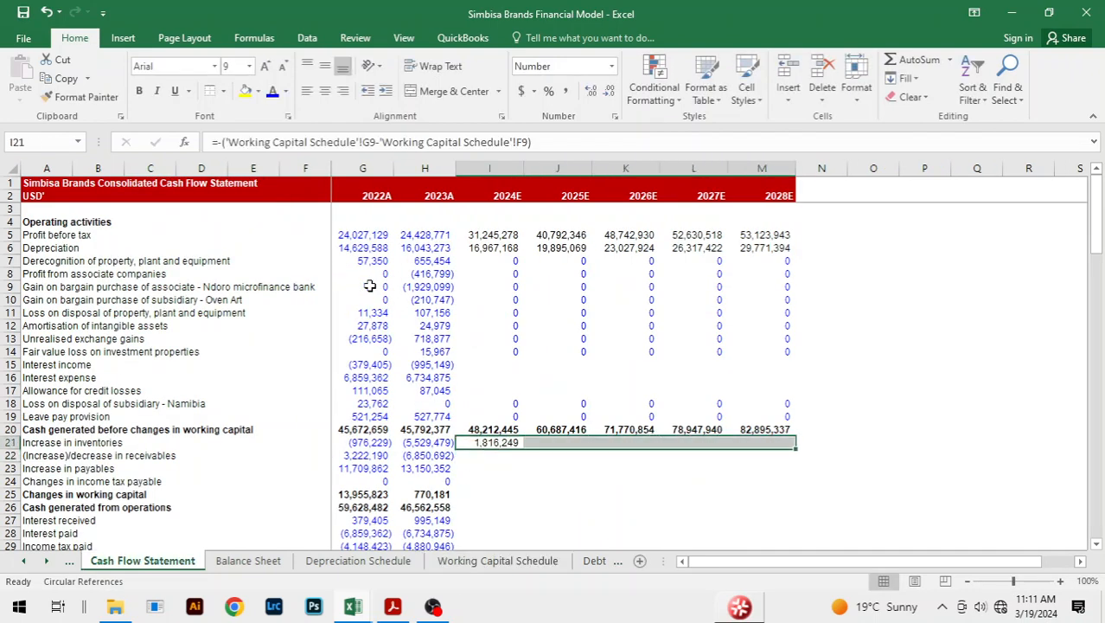
key("ctrl+r")
Calculate 2024E (Increase)/decrease in receivables in I22 as =-('Working Capital Schedule'!G11-'Working Capital Schedule'!F11).
key("Down")
type("=")
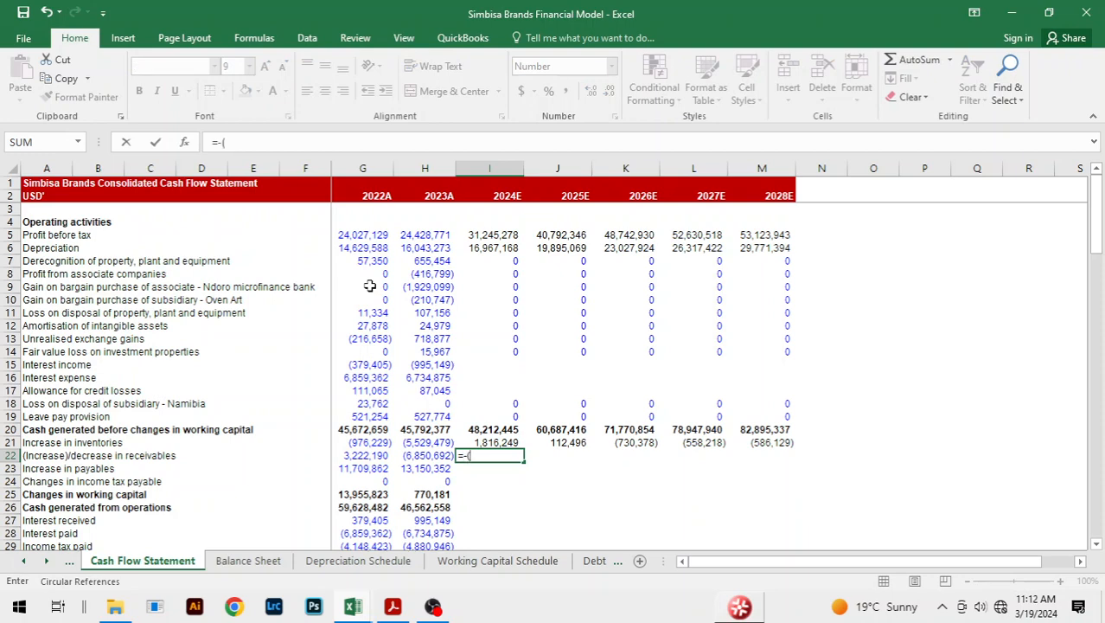
key("ctrl+Page_Down")
key("ctrl+Page_Down")
key("ctrl+Page_Down")
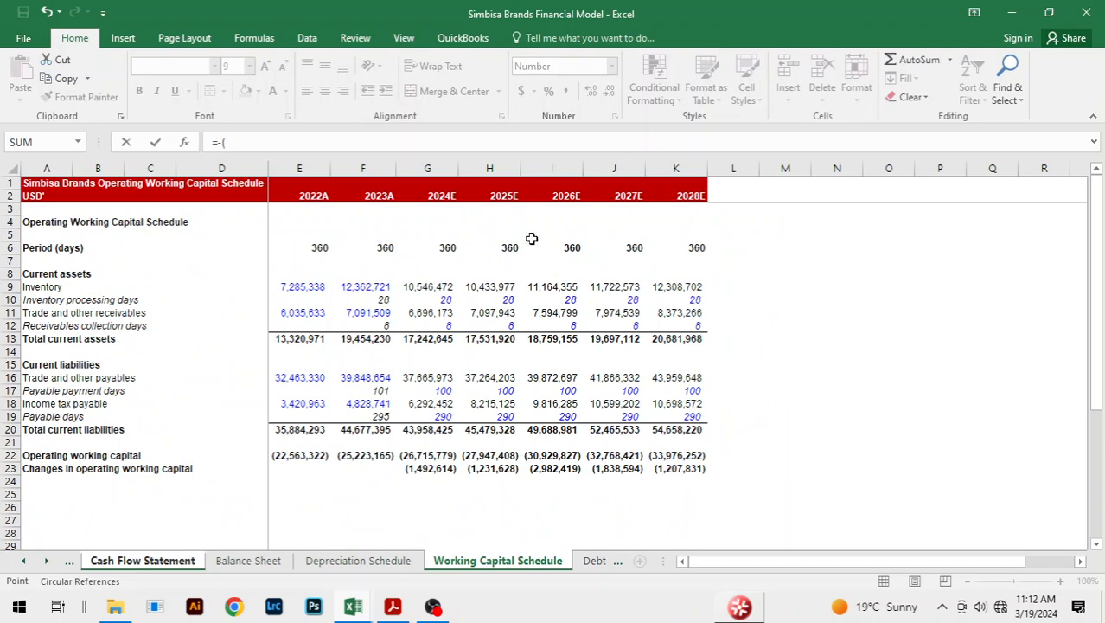
left_click(426, 311)
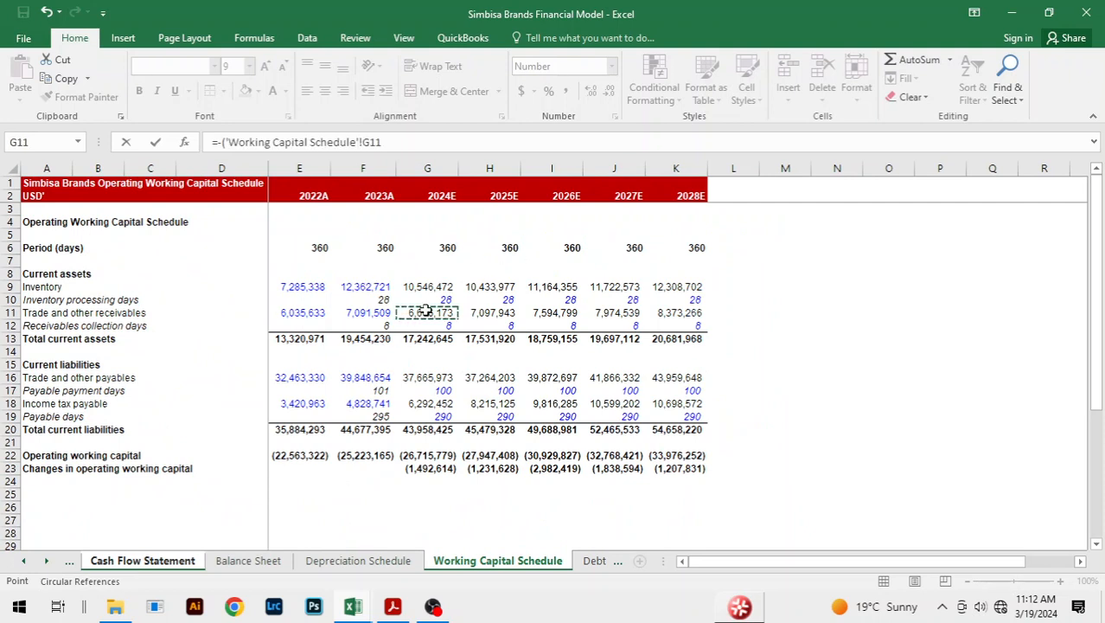
type("-")
left_click(369, 313)
type(")")
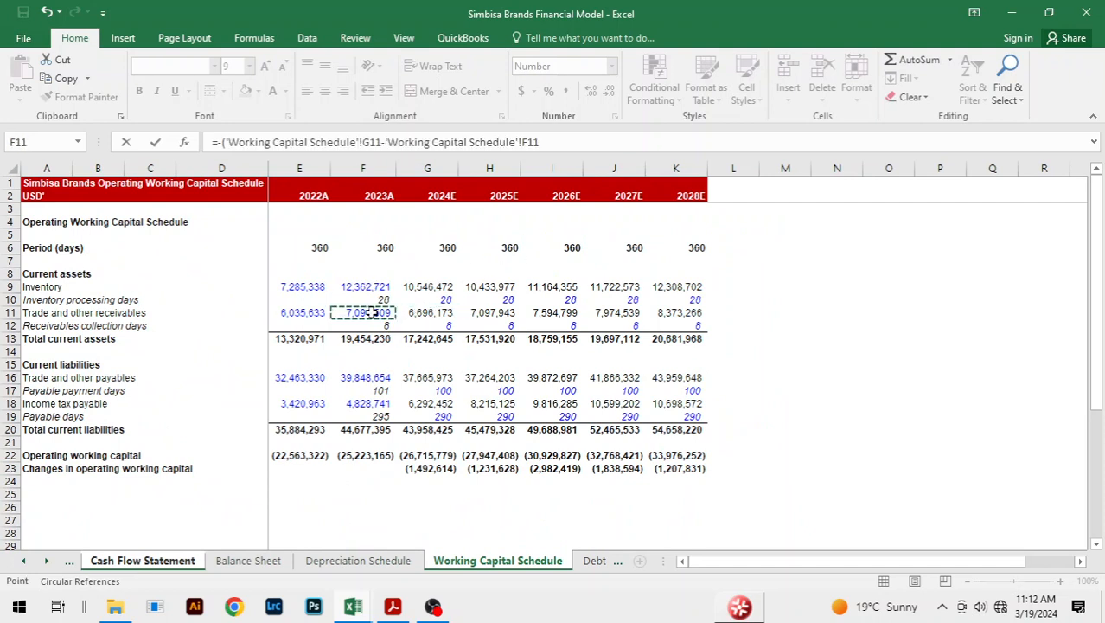
key("Return")
Fill the 2024E (Increase)/decrease in receivables formula in I22 across to 2028E in M22.
key("Up")
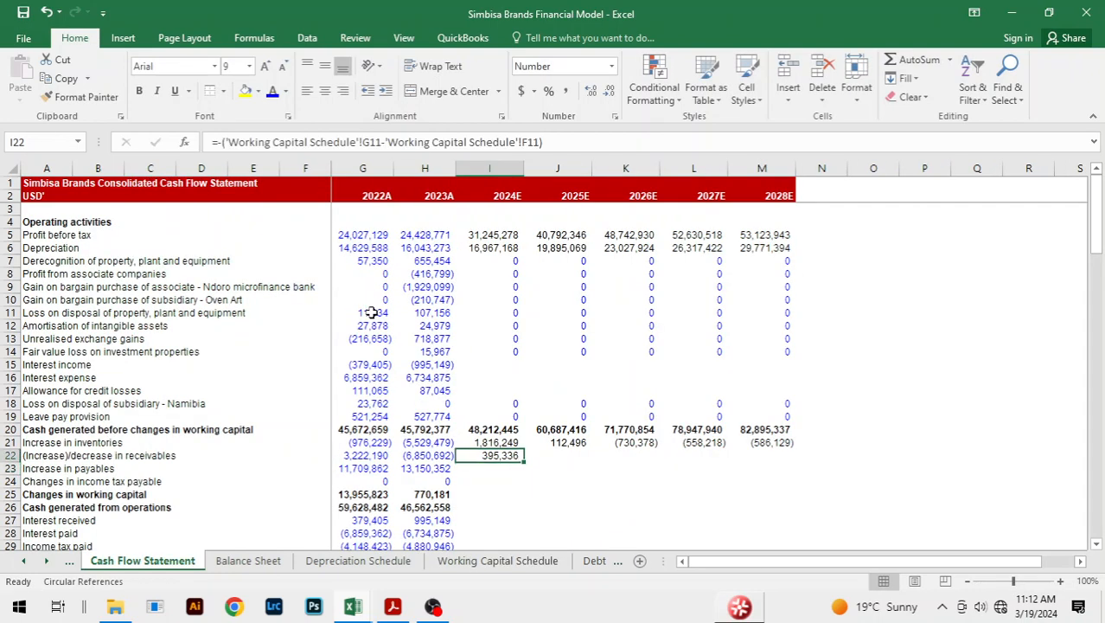
key("shift+Right")
key("shift+Right")
key("shift+Right")
key("shift+Right")
key("ctrl+r")
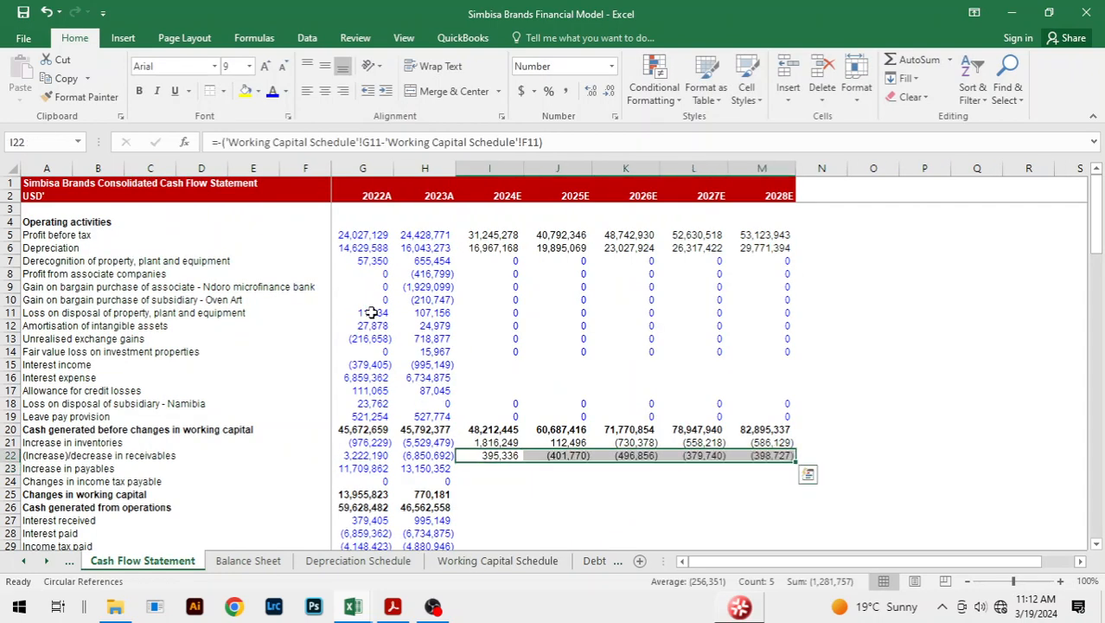
Calculate 2024E Increase in payables in I23 as =('Working Capital Schedule'!G16-'Working Capital Schedule'!F16).
key("Down")
type("=")
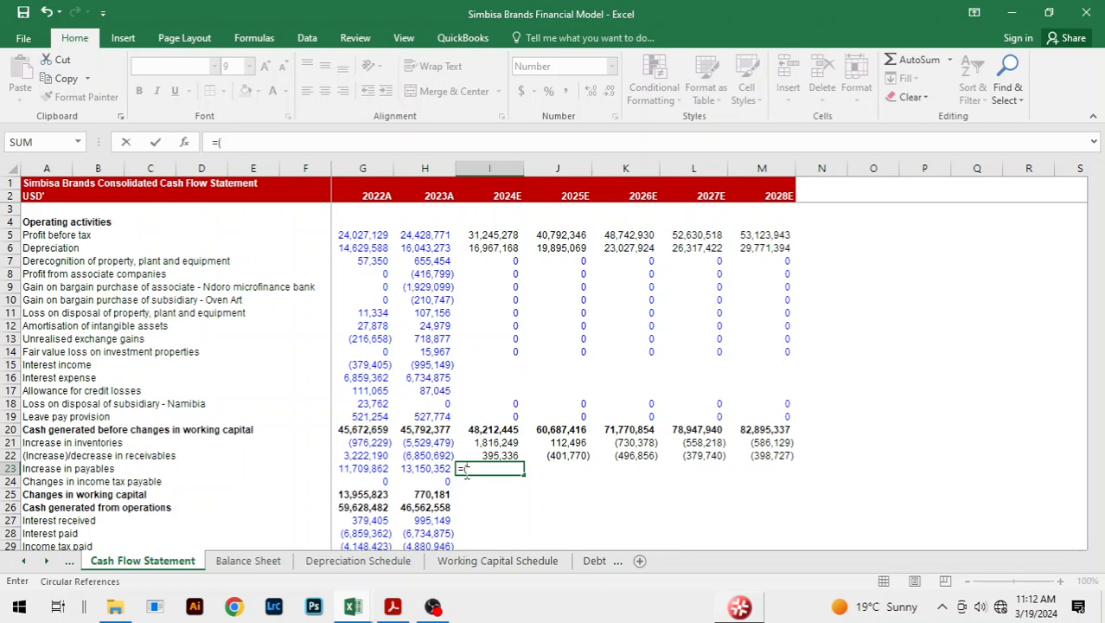
key("ctrl+Page_Down")
key("ctrl+Page_Down")
key("ctrl+Page_Down")
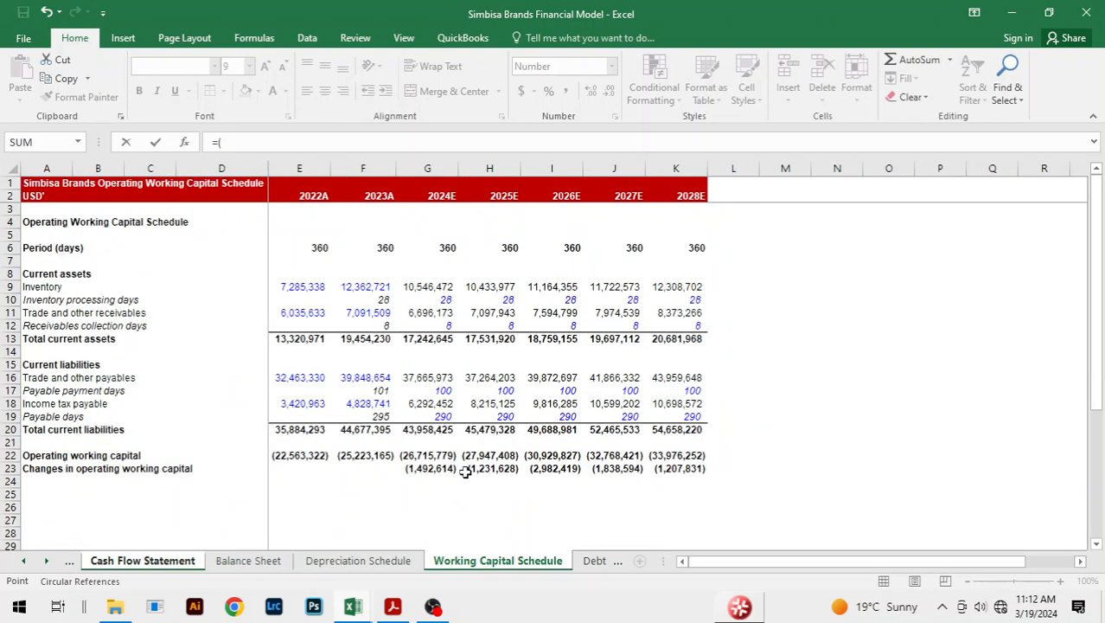
left_click(444, 379)
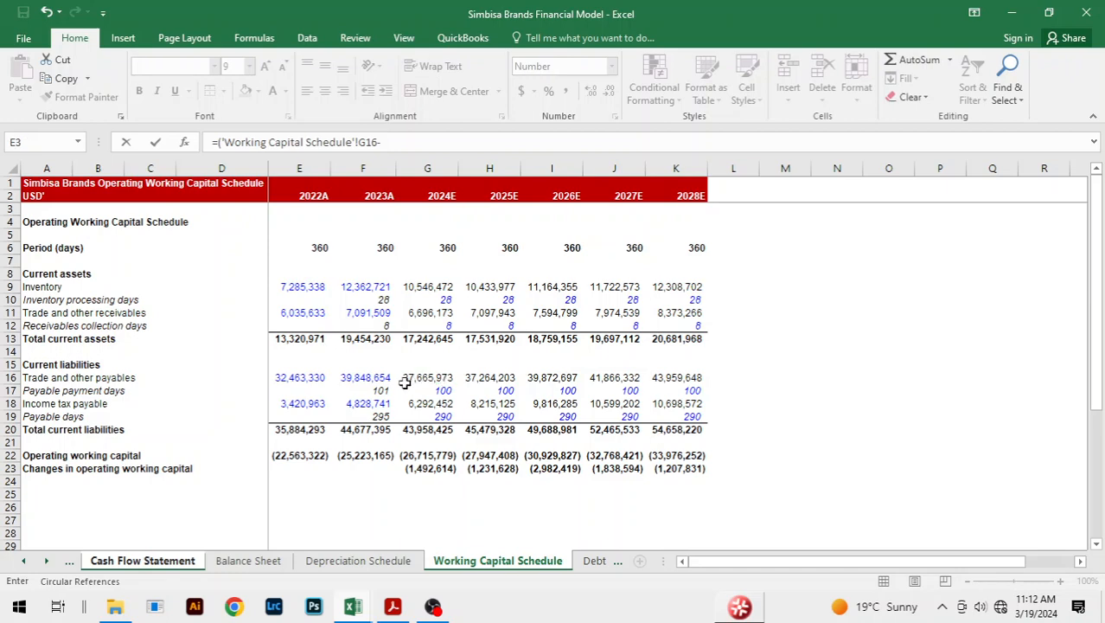
type("-")
left_click(365, 378)
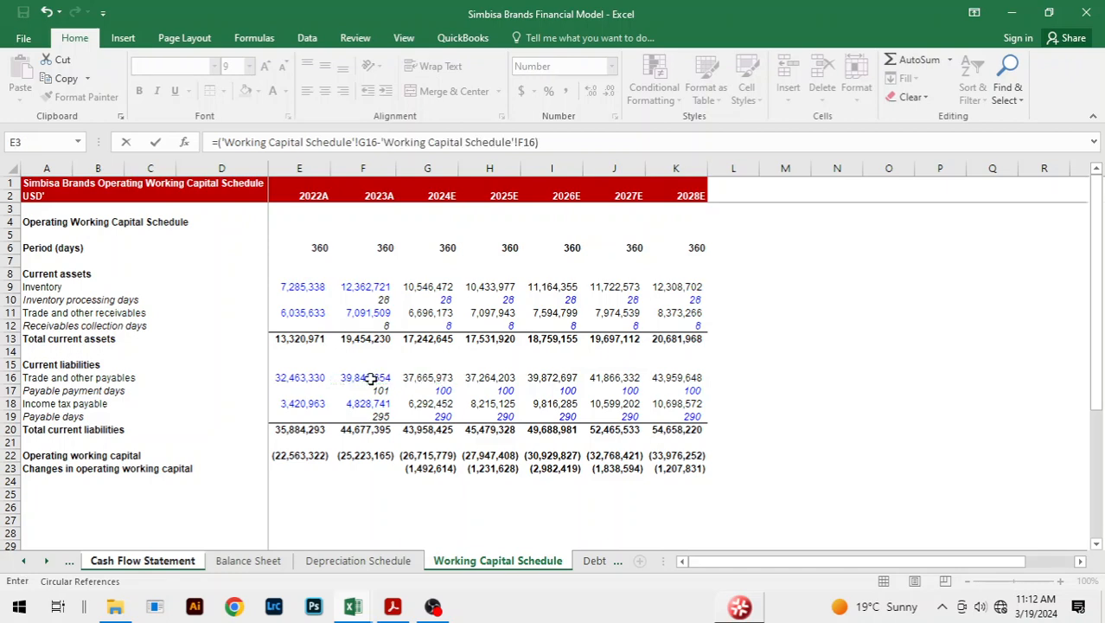
key("ctrl+Return")
Fill the 2024E Increase in payables formula in I23 across to 2028E in M23.
key("shift+Right")
key("shift+Right")
key("shift+Right")
key("shift+Right")
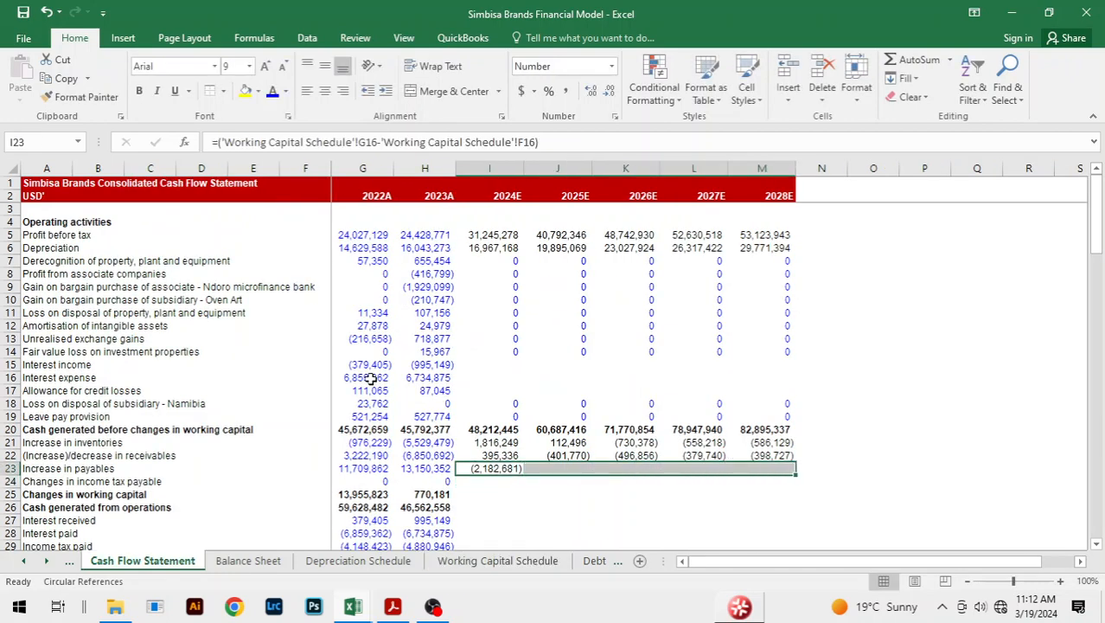
key("ctrl+r")
Calculate 2024E Changes in income tax payable in I24 as =('Working Capital Schedule'!G18-'Working Capital Schedule'!F18).
key("Down")
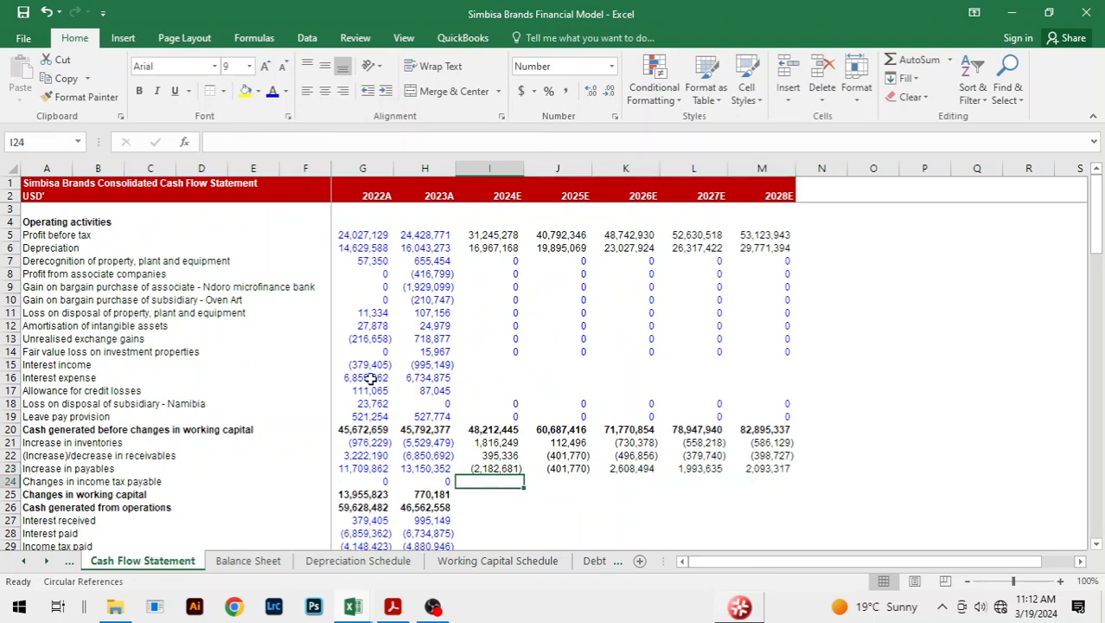
type("=(")
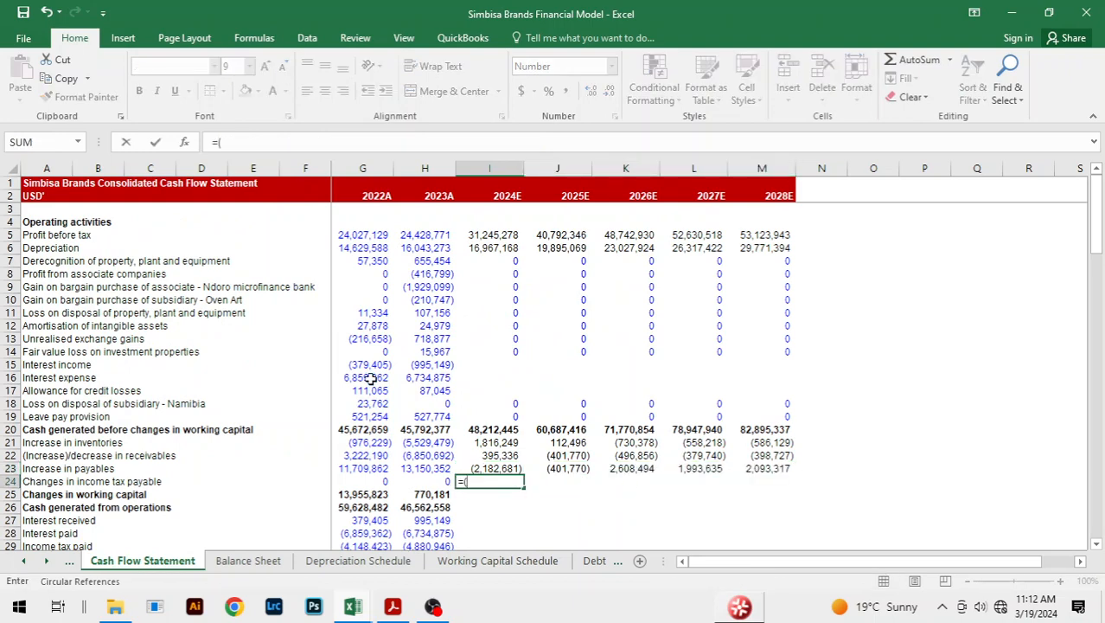
key("ctrl+Page_Down")
key("ctrl+Page_Down")
type("(")
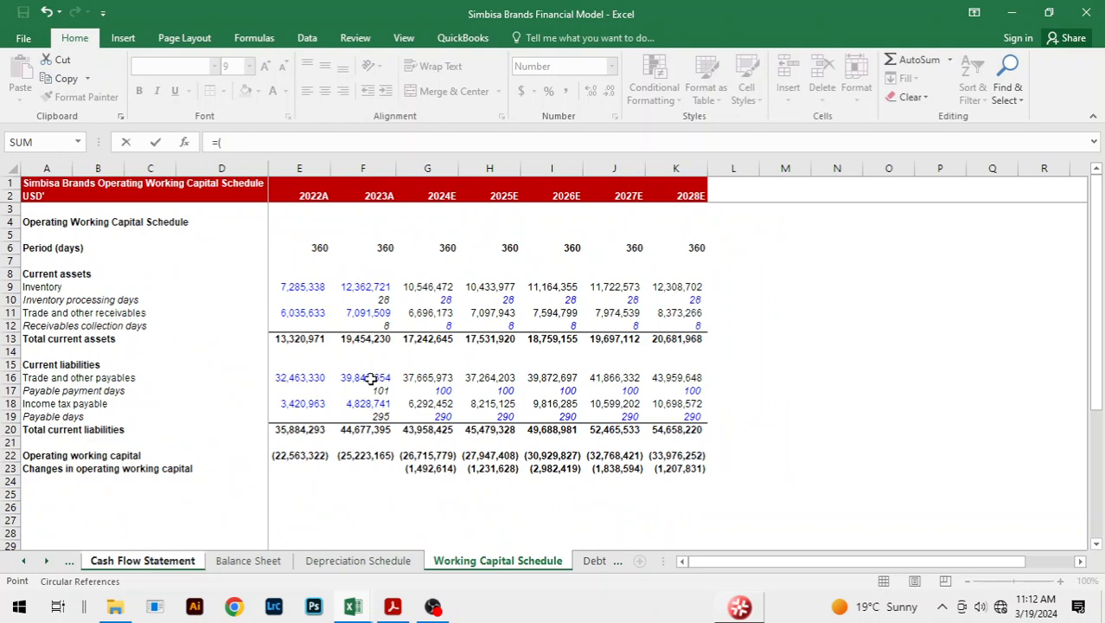
left_click(418, 406)
type("-")
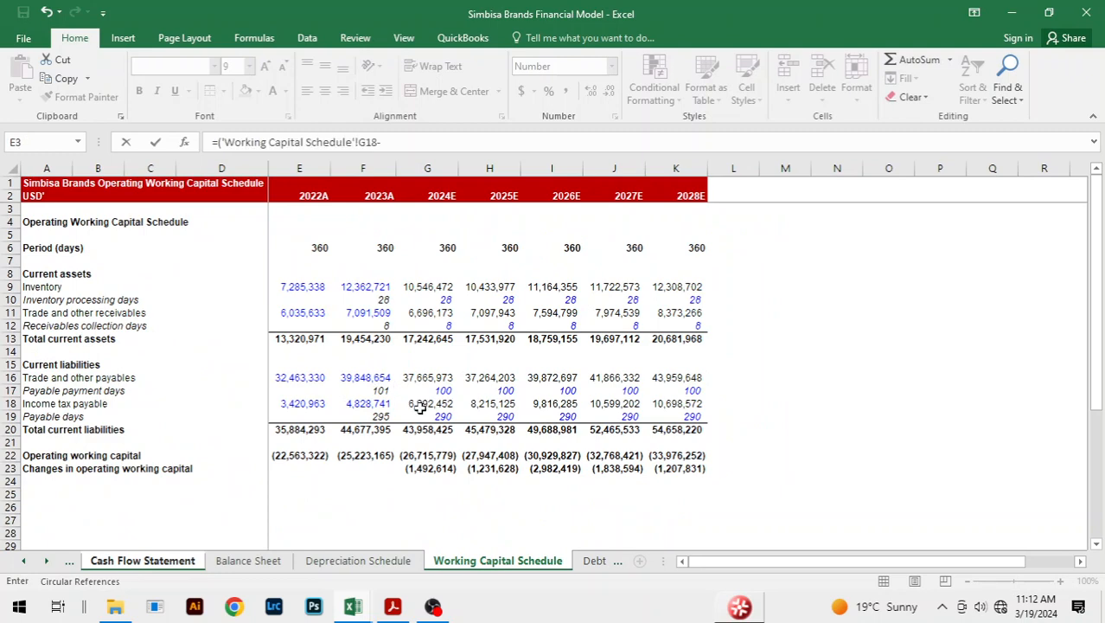
left_click(369, 403)
type(")")
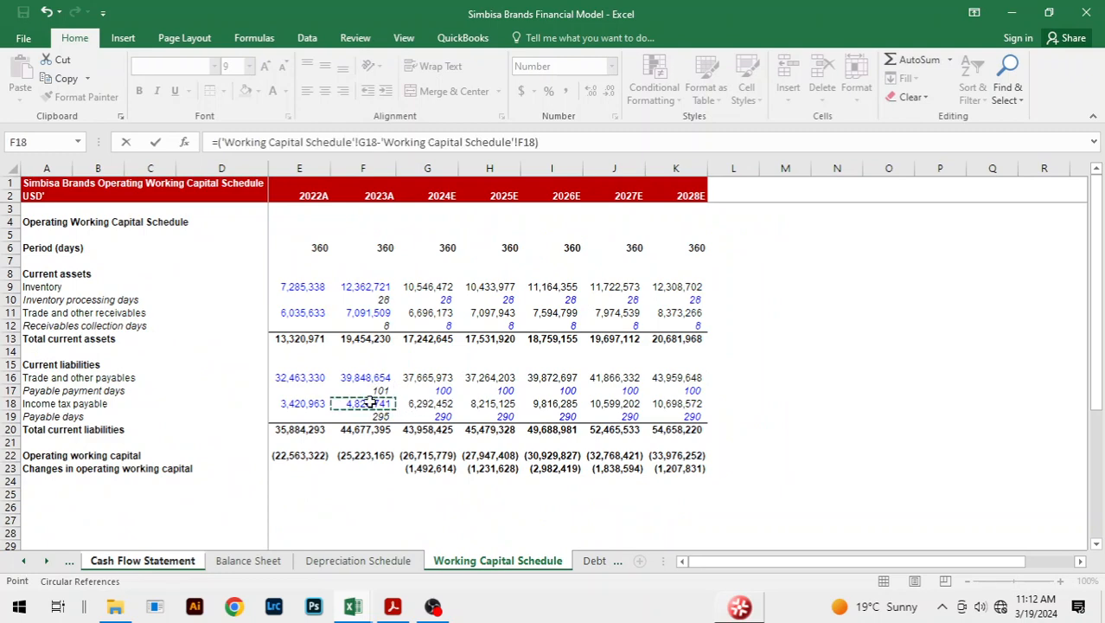
key("Return")
Fill the 2024E Changes in income tax payable formula in I24 across to 2028E in M24.
key("Up")
key("shift+Right")
key("shift+Right")
key("shift+Right")
key("shift+Right")
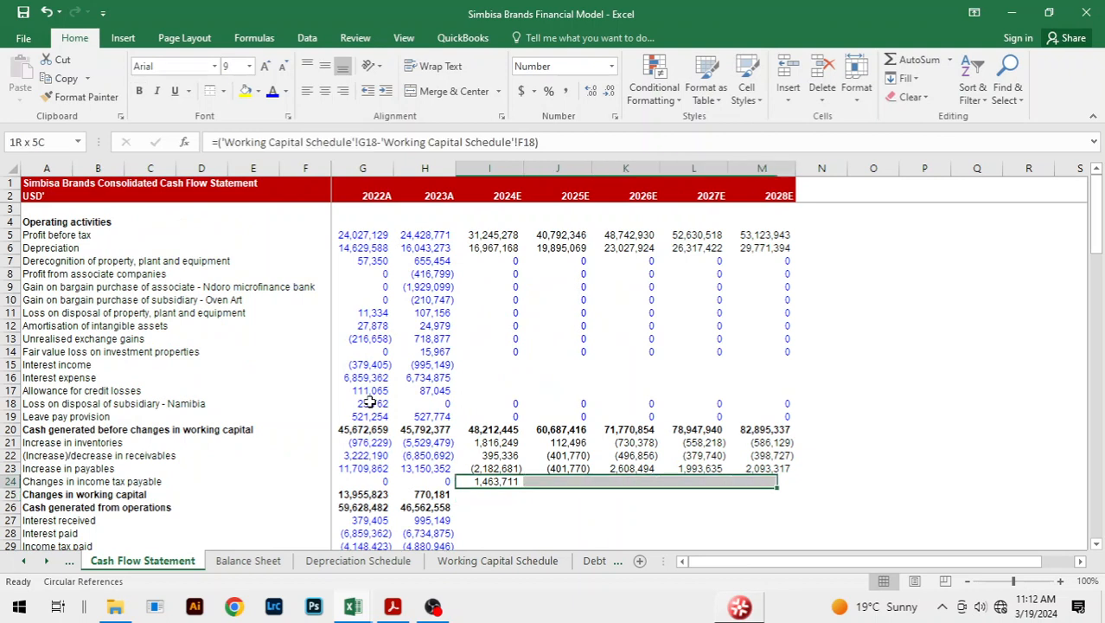
key("ctrl+r")
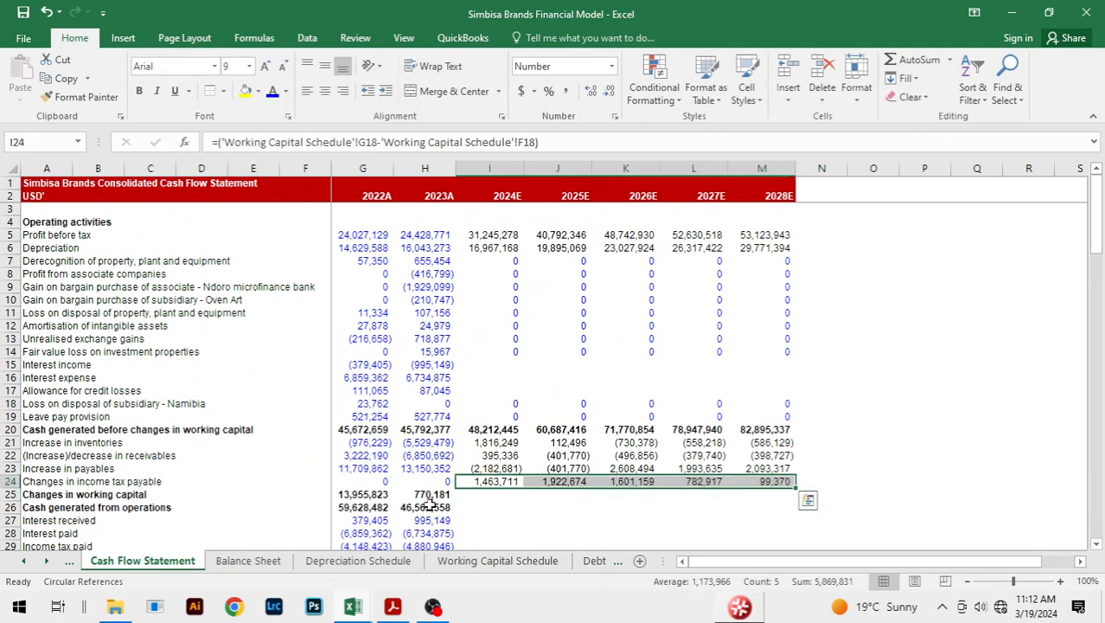
Fill the 2023A Changes in working capital and Cash generated from operations formulas in H25:H26 across to 2028E in column M.
left_click(432, 495)
key("shift+Right")
key("shift+Right")
key("shift+Right")
key("shift+Right")
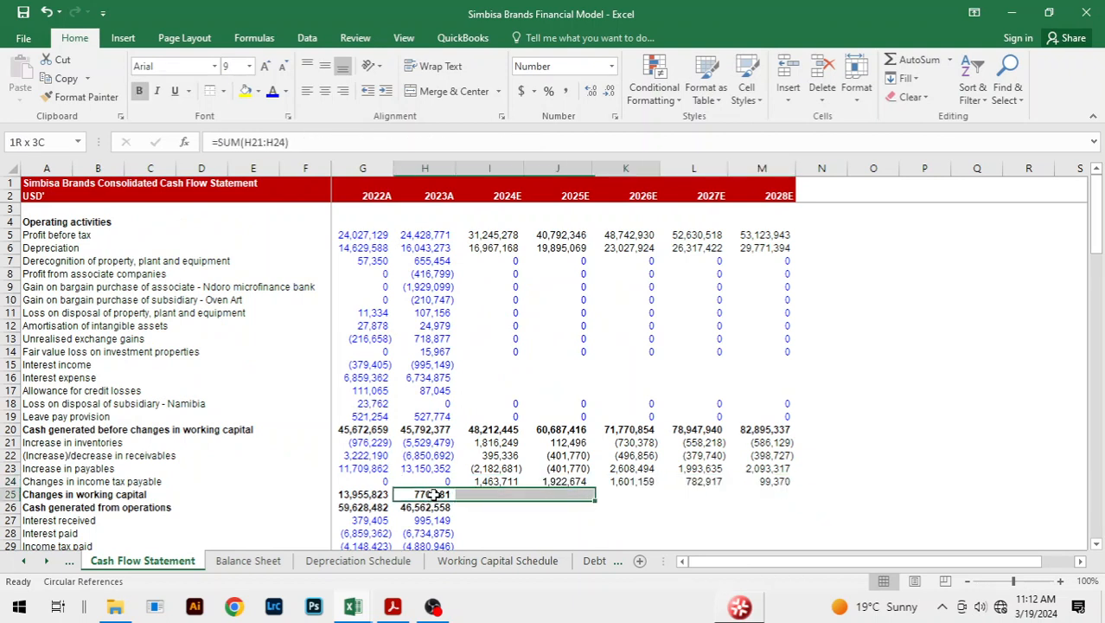
key("shift+Down")
key("shift+Right")
key("shift+Right")
key("shift+Left")
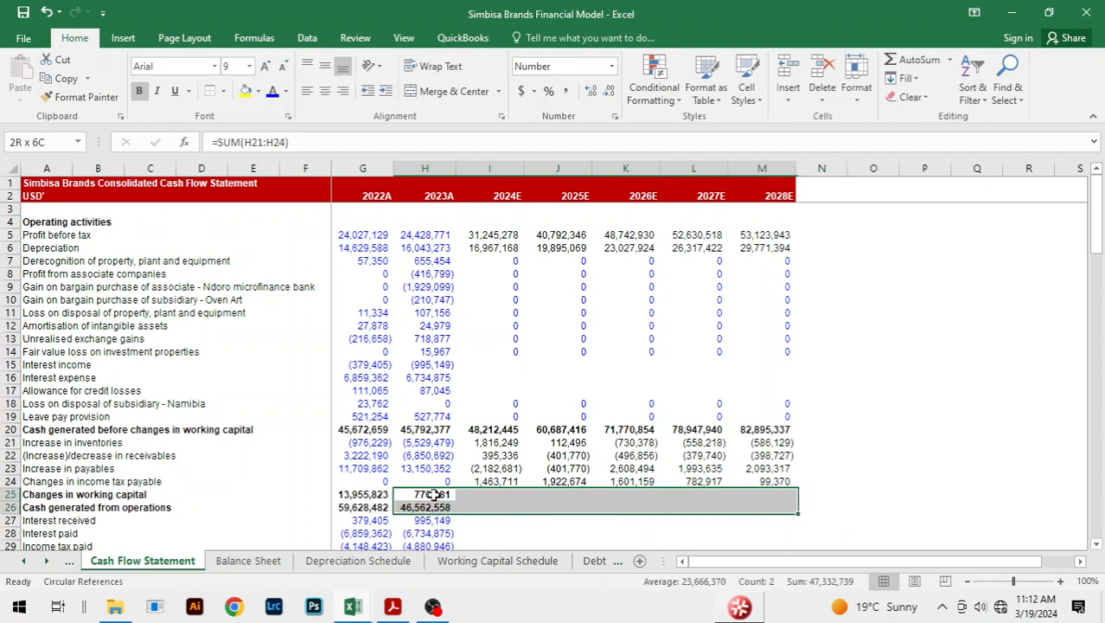
key("ctrl+r")
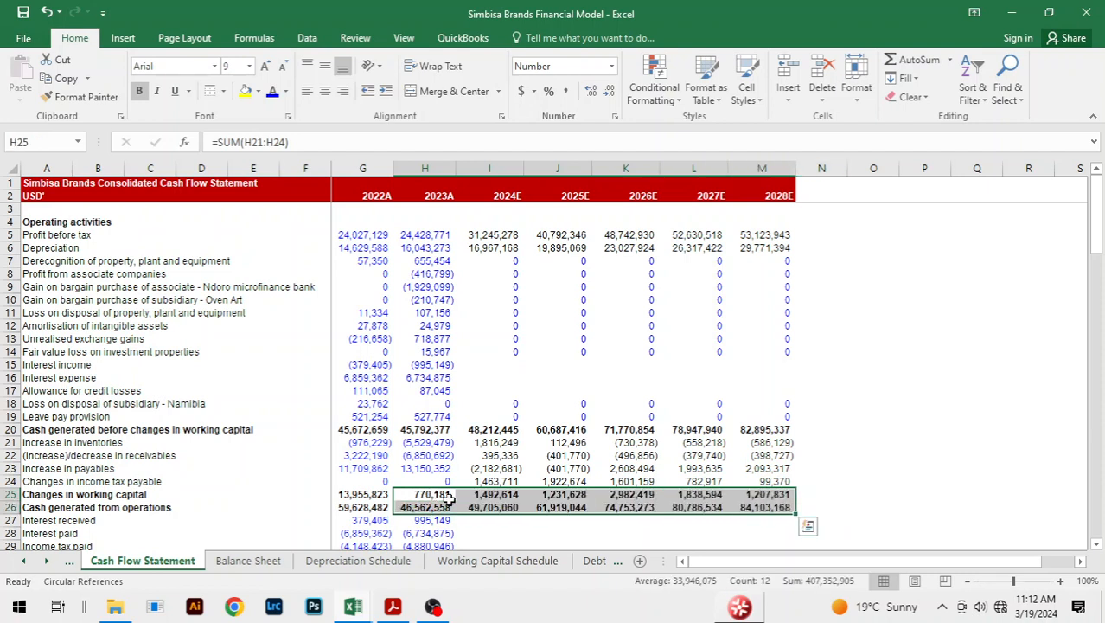
Compare the forecast Changes in working capital in I25:M25 with the Changes in operating working capital row on the Working Capital Schedule sheet.
left_click(474, 495)
key("shift+Right")
key("shift+Right")
key("shift+Right")
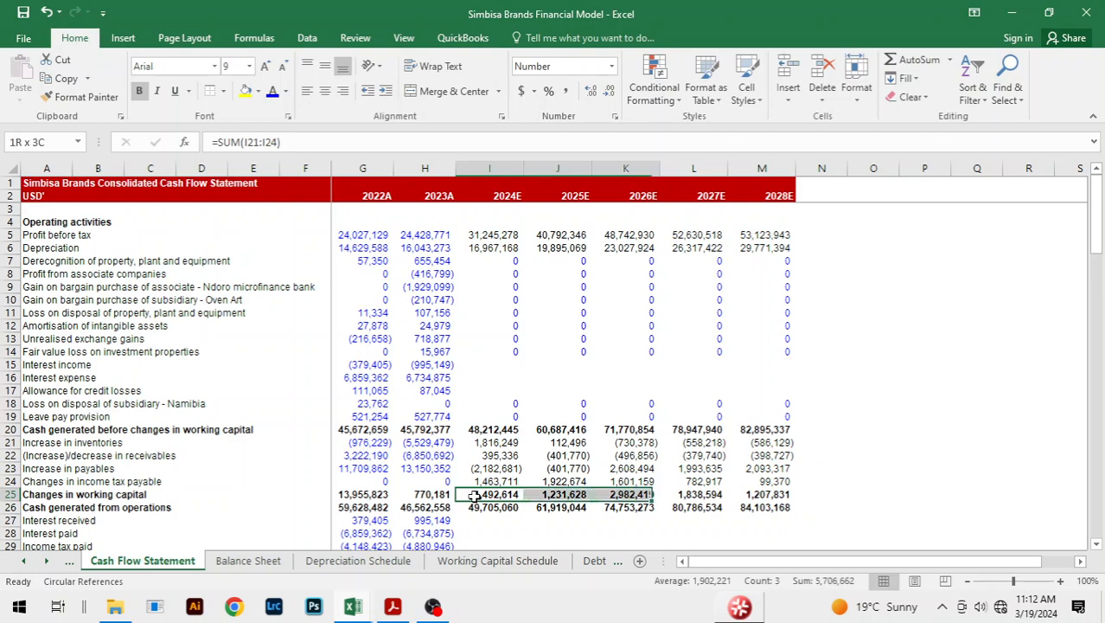
key("shift+Right")
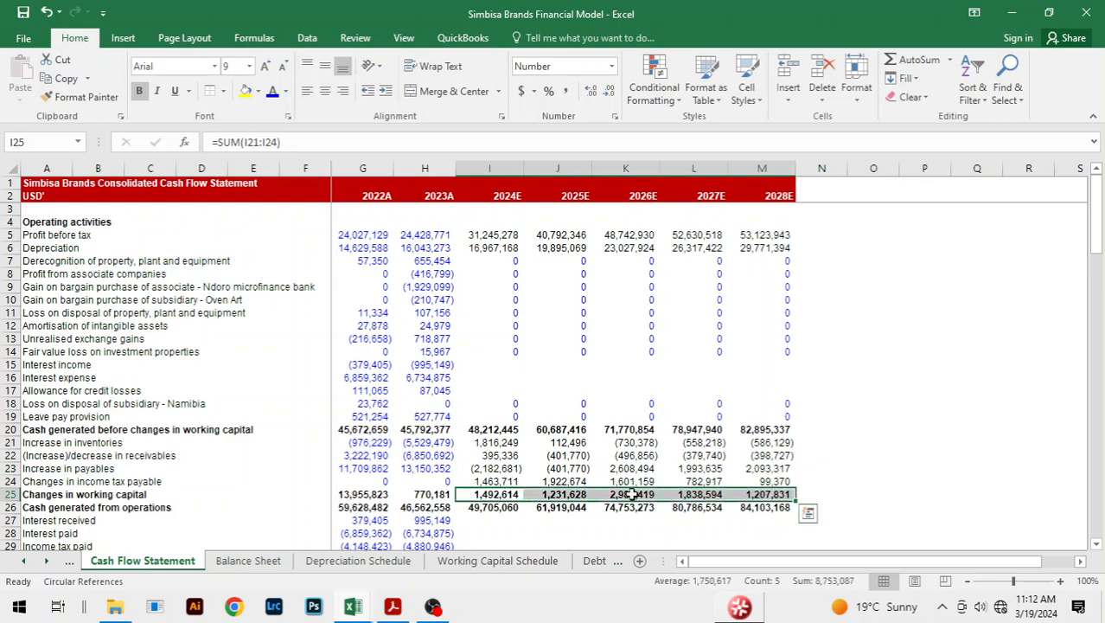
left_click(509, 564)
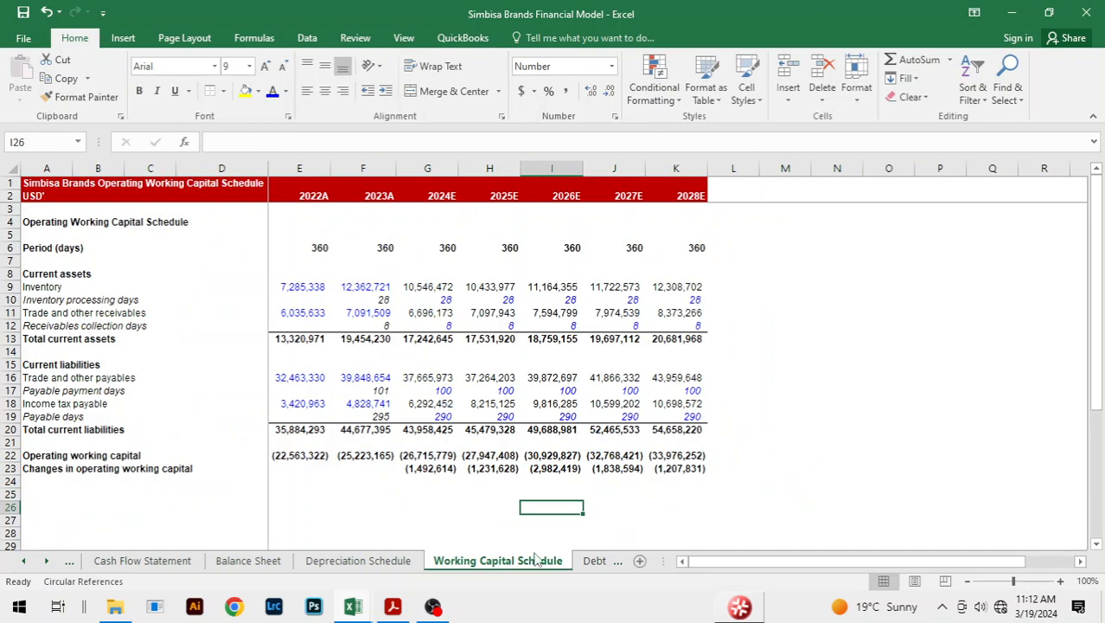
Check the 2024E–2028E Changes in operating working capital in G23:K23 against Changes in working capital on the Cash Flow Statement sheet.
left_click(657, 474)
left_click_drag(391, 468, 674, 468)
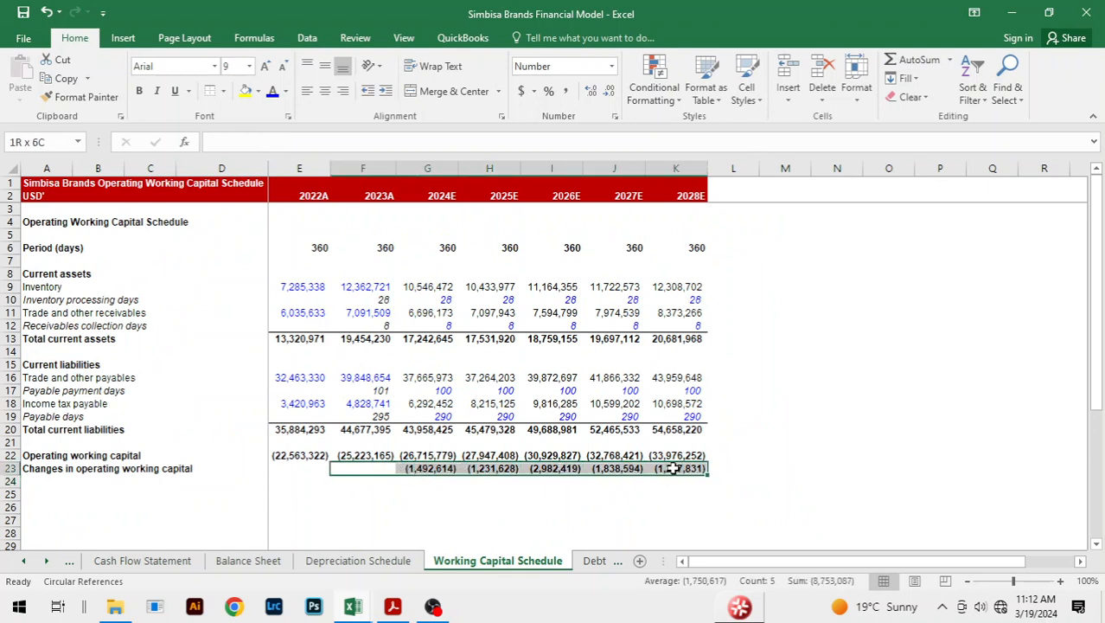
left_click(613, 494)
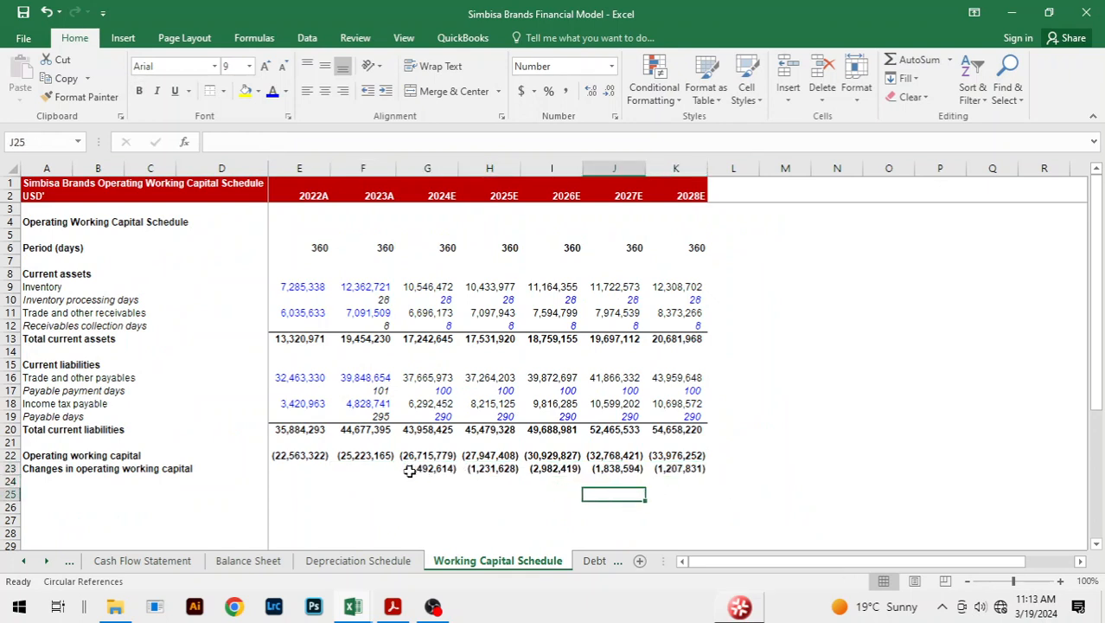
left_click_drag(410, 471, 681, 469)
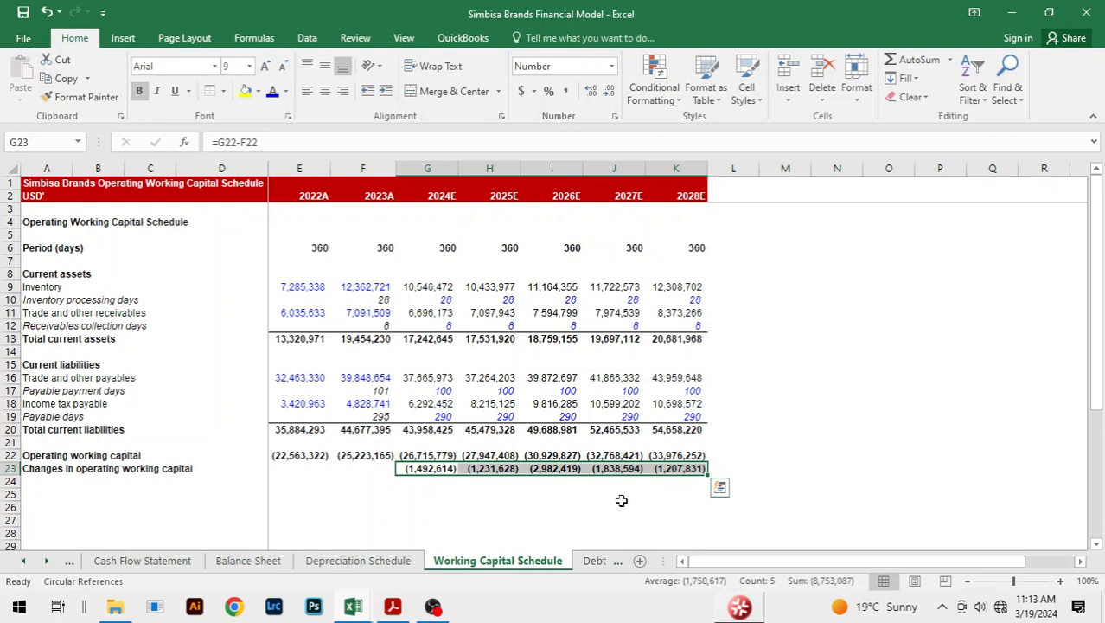
left_click(170, 560)
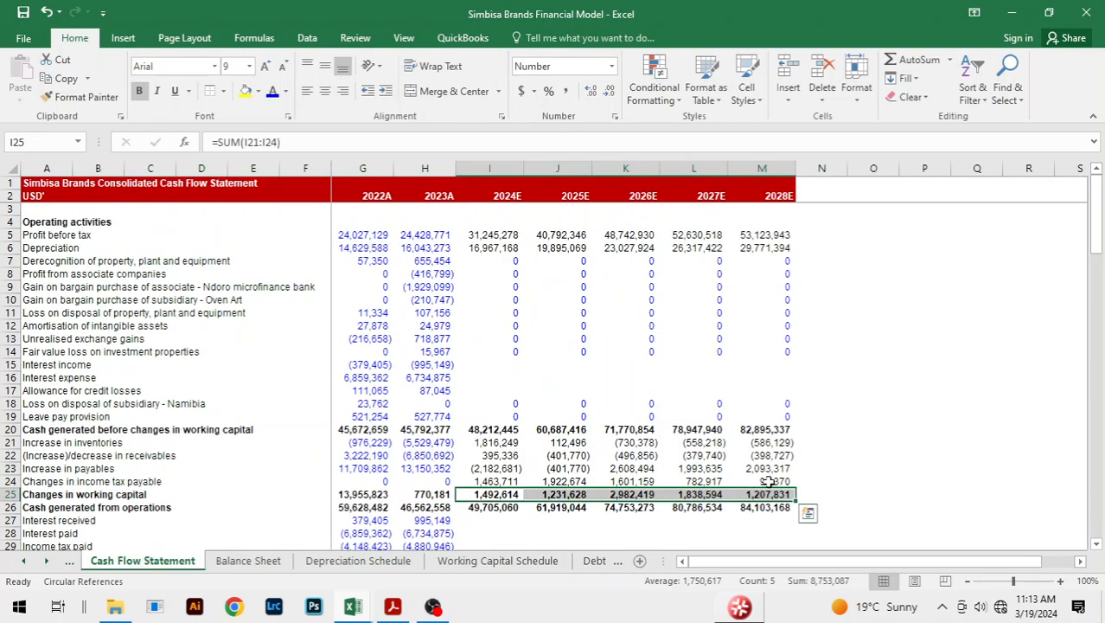
left_click(859, 428)
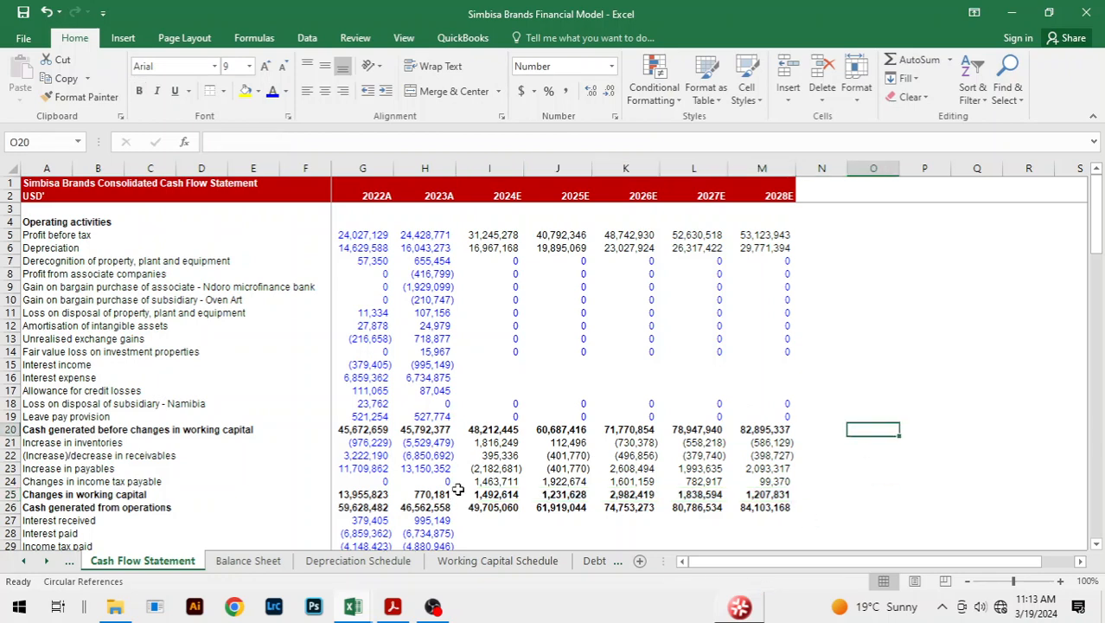
Add a top border to the Cash generated before changes in working capital row across G20:M20.
scroll(314, 467, "down", 1)
left_click(361, 390)
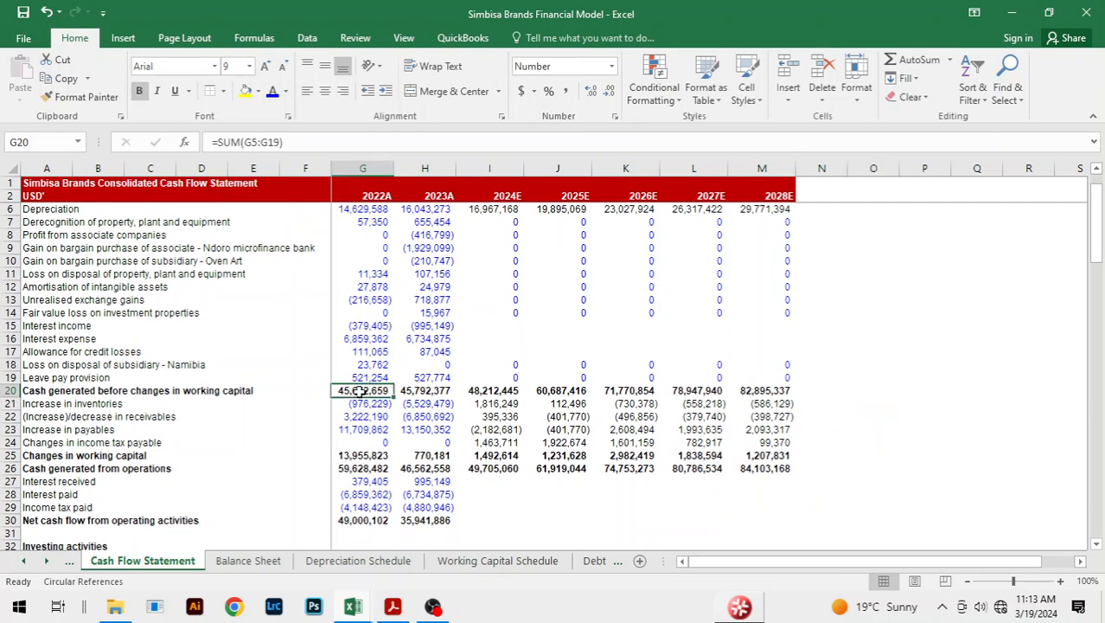
key("ctrl+shift+Right")
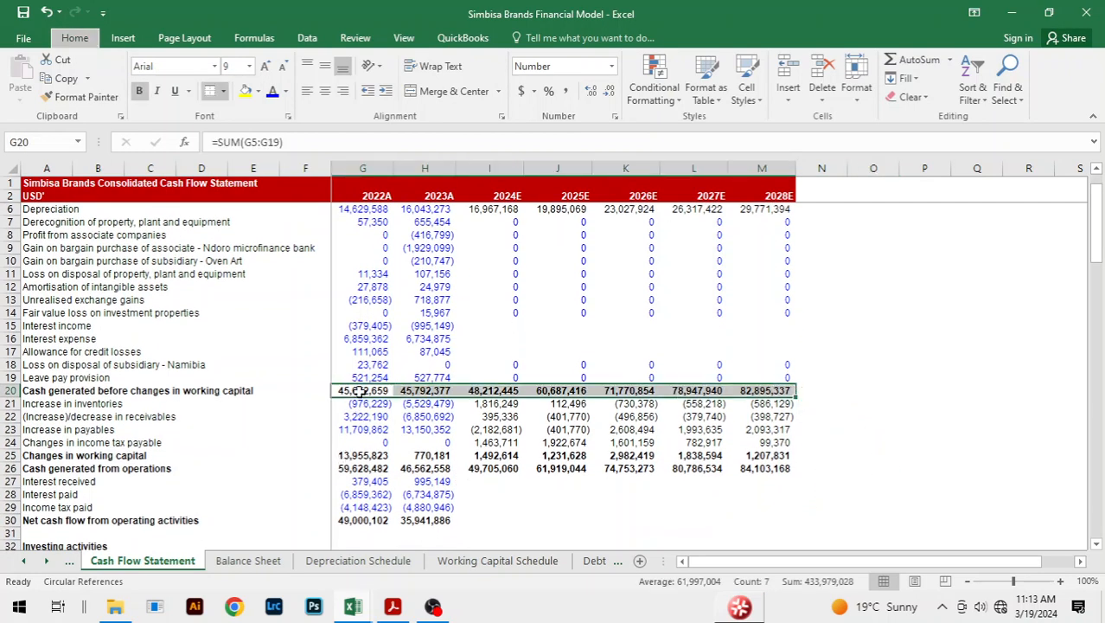
Add a top border to the Cash generated from operations row across G26:M26.
key("Down")
key("Down")
key("Down")
key("Down")
key("Down")
key("Down")
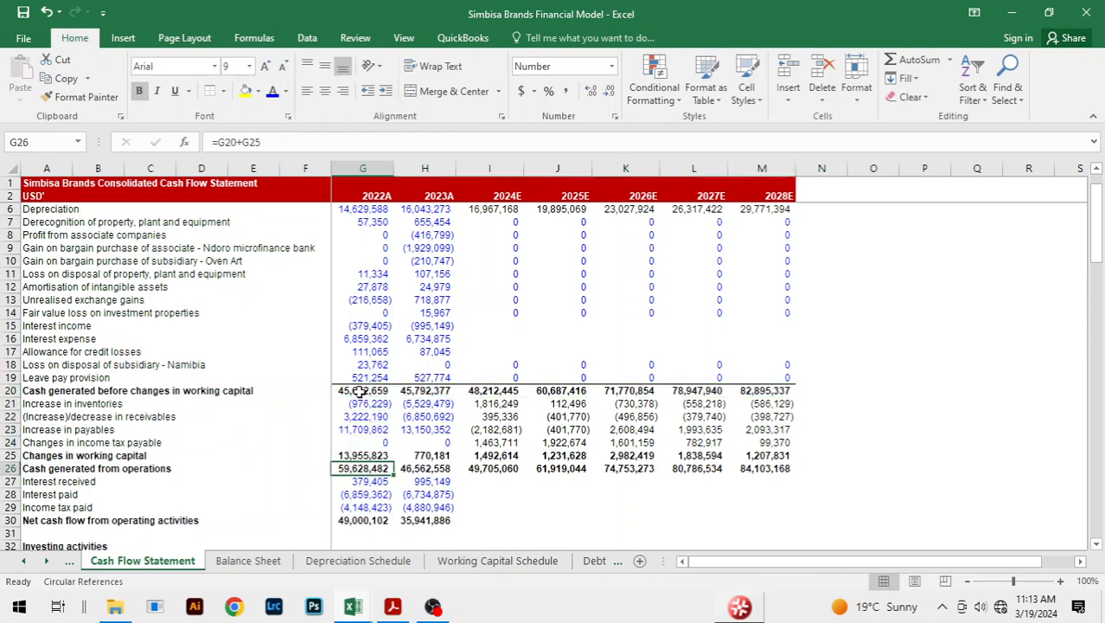
key("shift+Right")
key("shift+Right")
key("shift+Right")
key("shift+Right")
key("shift+Right")
key("shift+Right")
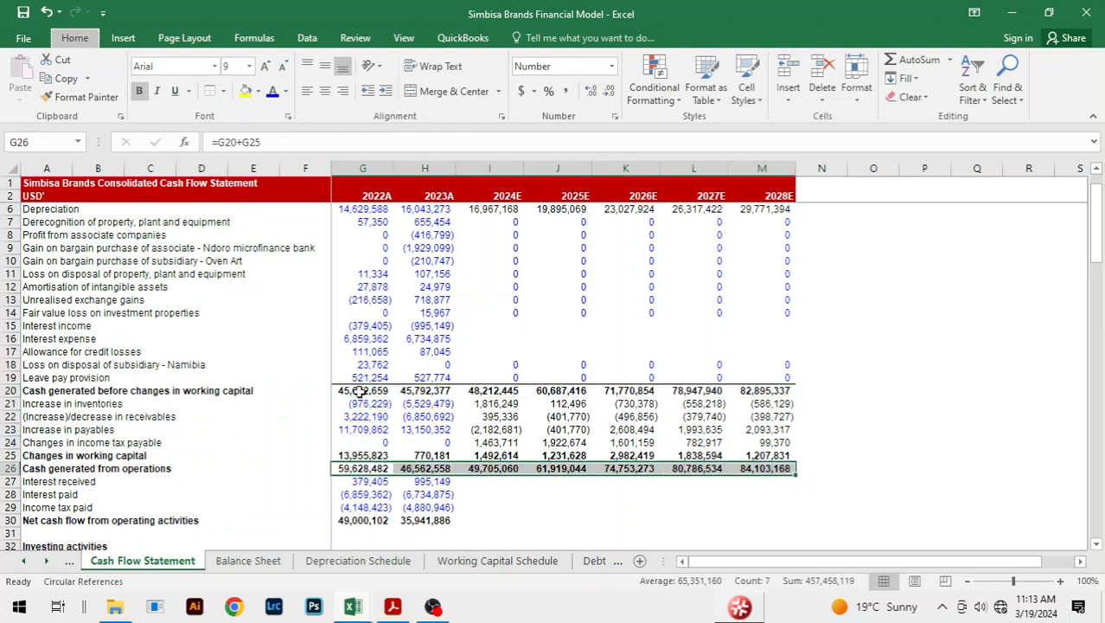
Add a top border to the Changes in working capital row across G25:M25.
key("Up")
key("shift+Right")
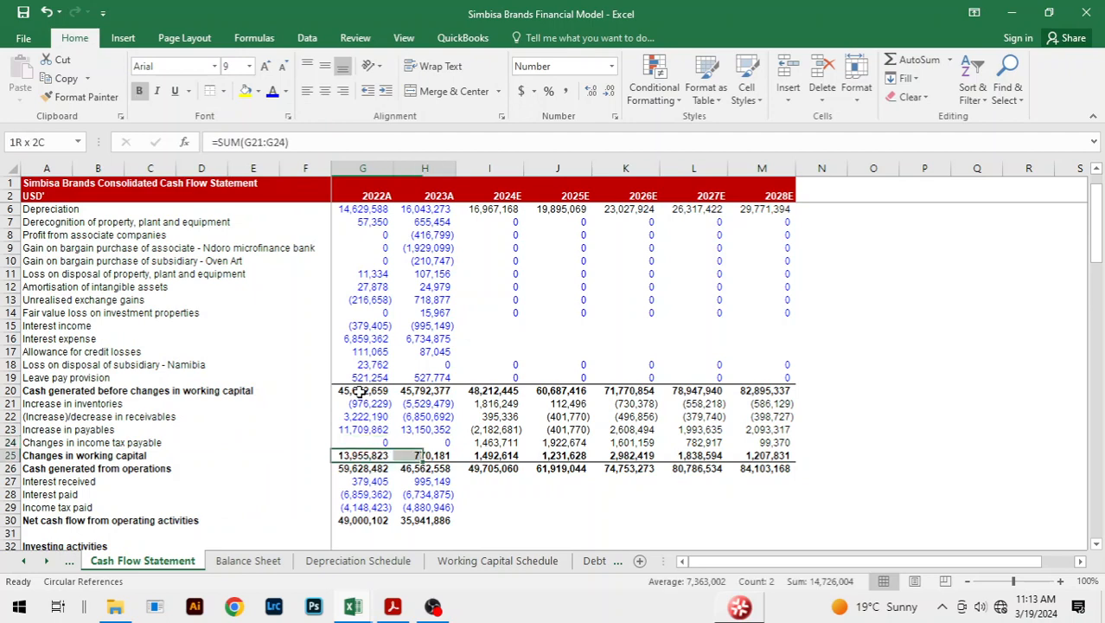
key("shift+Right")
key("shift+Right")
key("shift+Right")
key("shift+Right")
key("shift+Right")
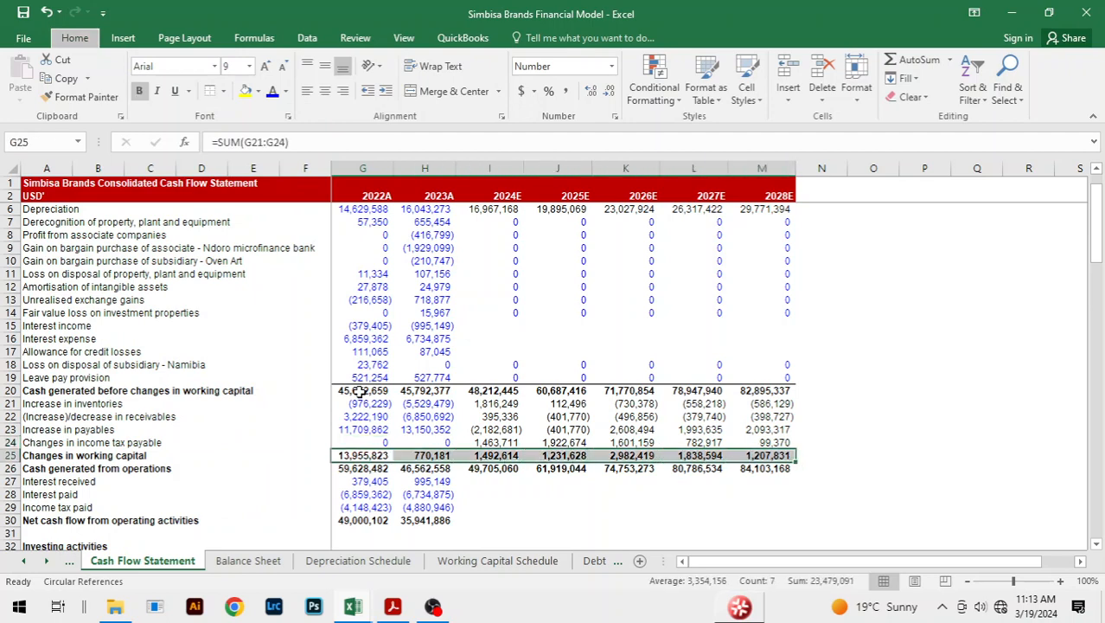
Add a top border to the Net cash flow from operating activities row across G30:M30.
key("Down")
key("Down")
key("Down")
key("Down")
key("Down")
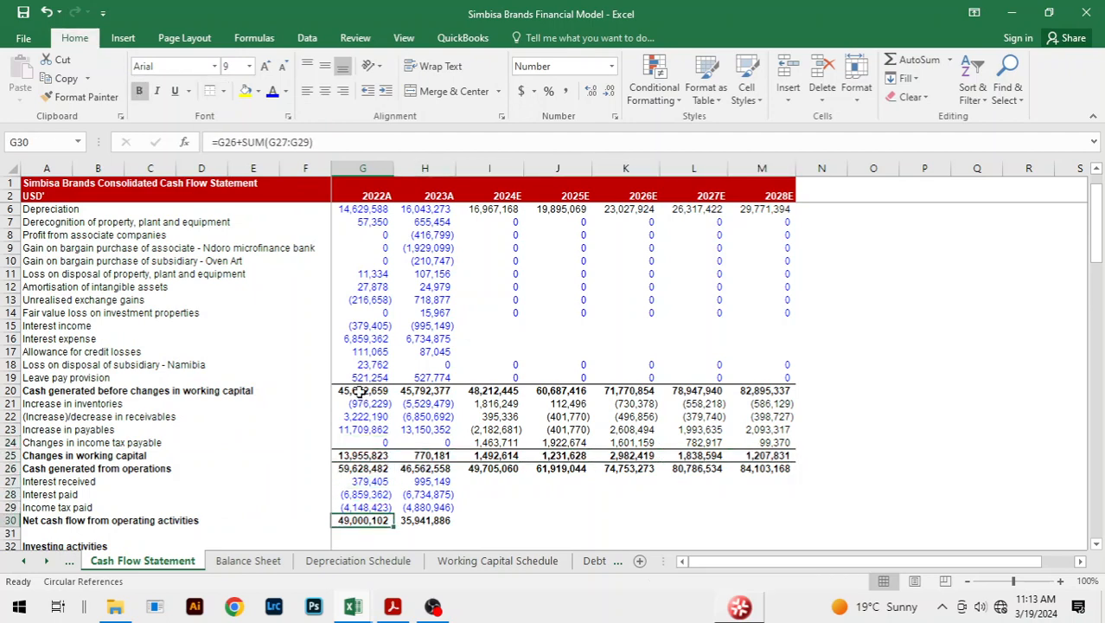
key("shift+Right")
key("shift+Right")
key("shift+Right")
key("shift+Right")
key("shift+Right")
key("shift+Right")
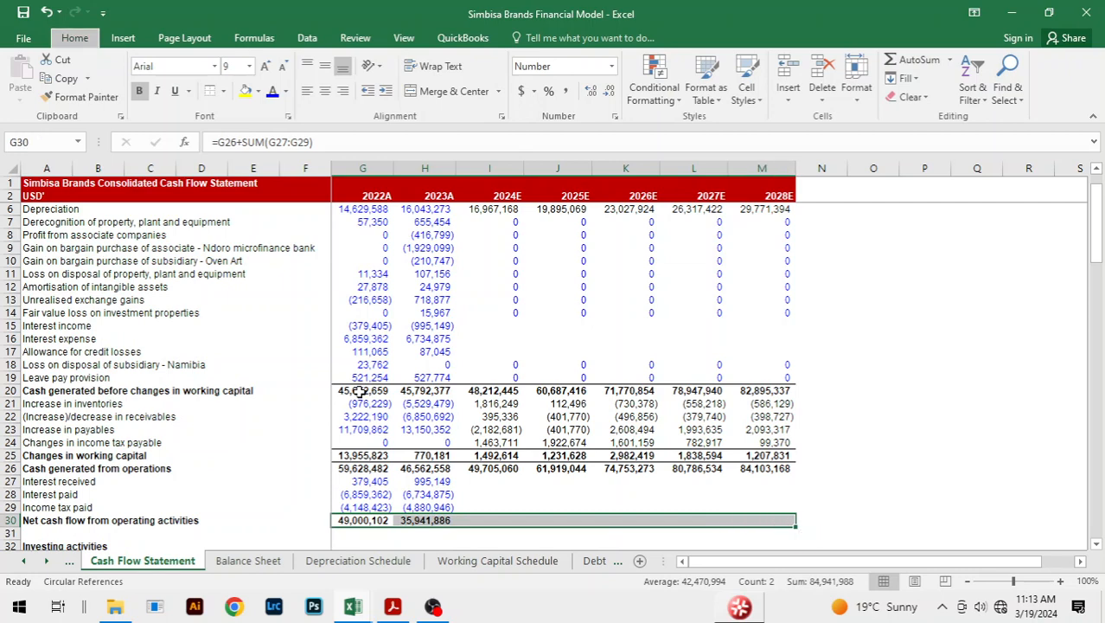
Review the operating activities section from its heading down to the first investing activities rows.
key("Up")
key("Up")
key("Up")
key("Up")
key("Up")
key("Up")
key("Up")
key("Up")
key("Up")
key("Up")
key("Up")
key("Up")
key("Up")
key("Up")
key("Up")
key("Up")
key("Up")
key("Up")
key("Up")
key("Up")
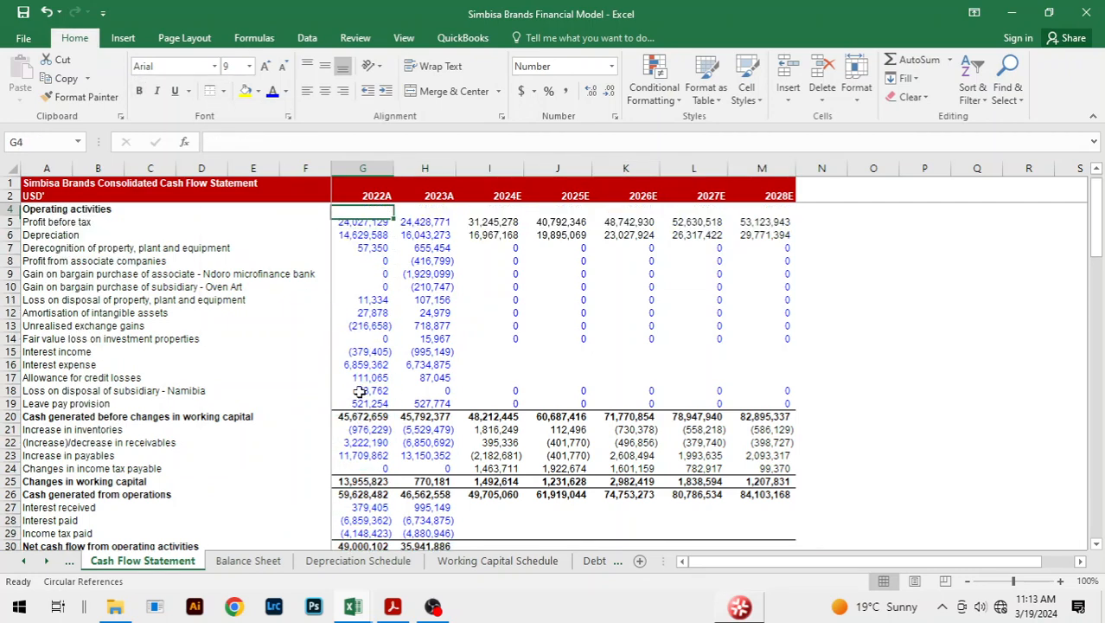
key("Up")
key("Down")
key("Down")
key("Down")
key("Down")
key("Down")
key("Down")
key("Down")
key("Down")
key("Down")
key("Down")
key("Down")
key("Down")
key("Down")
key("Down")
key("Down")
key("Down")
key("Down")
key("Down")
key("Down")
key("Down")
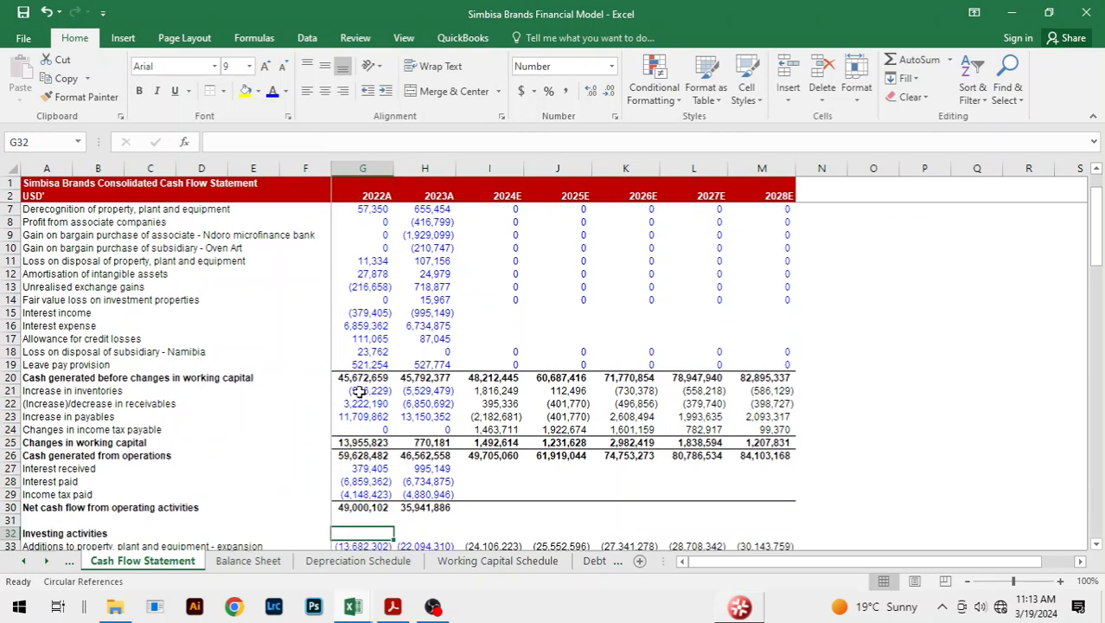
key("Down")
key("Down")
key("Down")
key("Down")
key("Up")
key("Up")
key("Up")
key("Up")
key("Up")
key("Up")
key("Up")
key("Up")
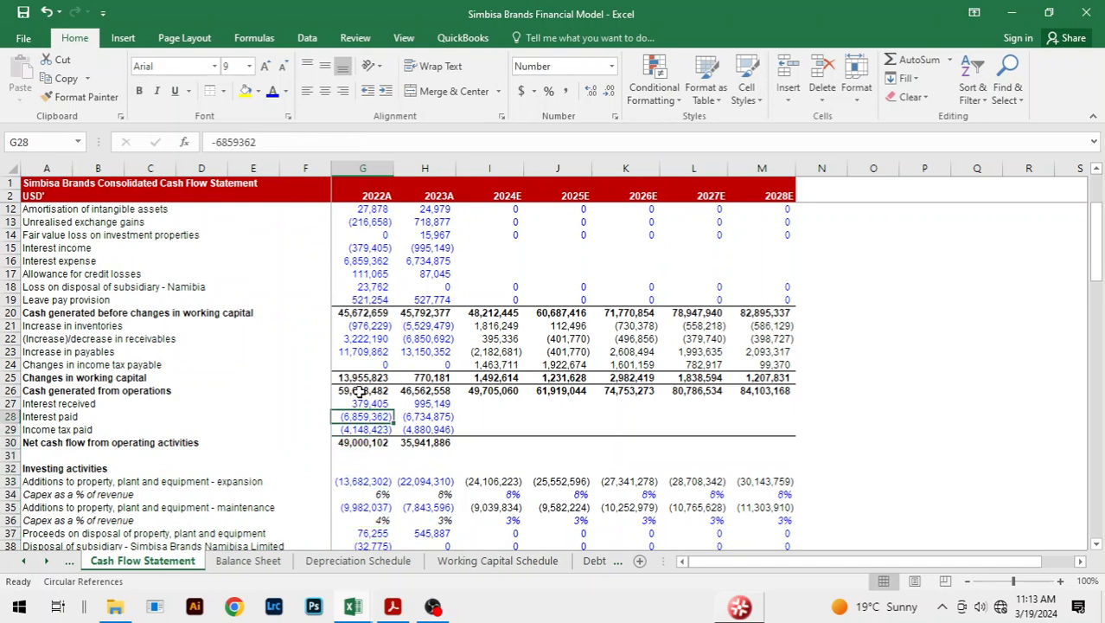
key("Up")
key("Right")
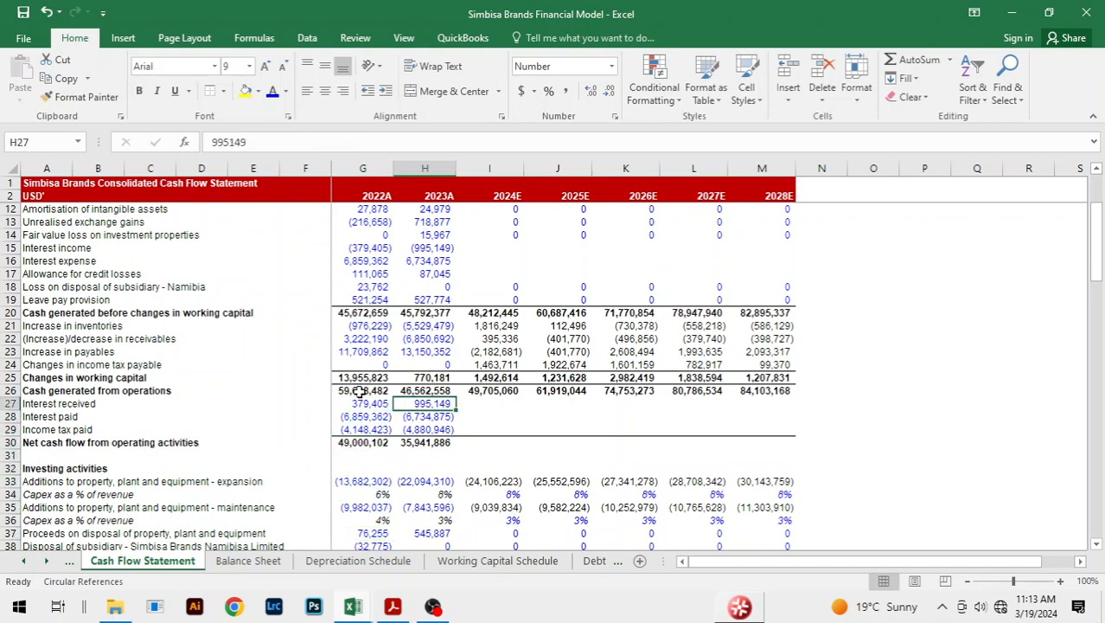
Re-enter the 2022A Changes in working capital in G25 as =SUM(G21:G24) and select the row through 2028E in M25.
key("Up")
key("Up")
key("Left")
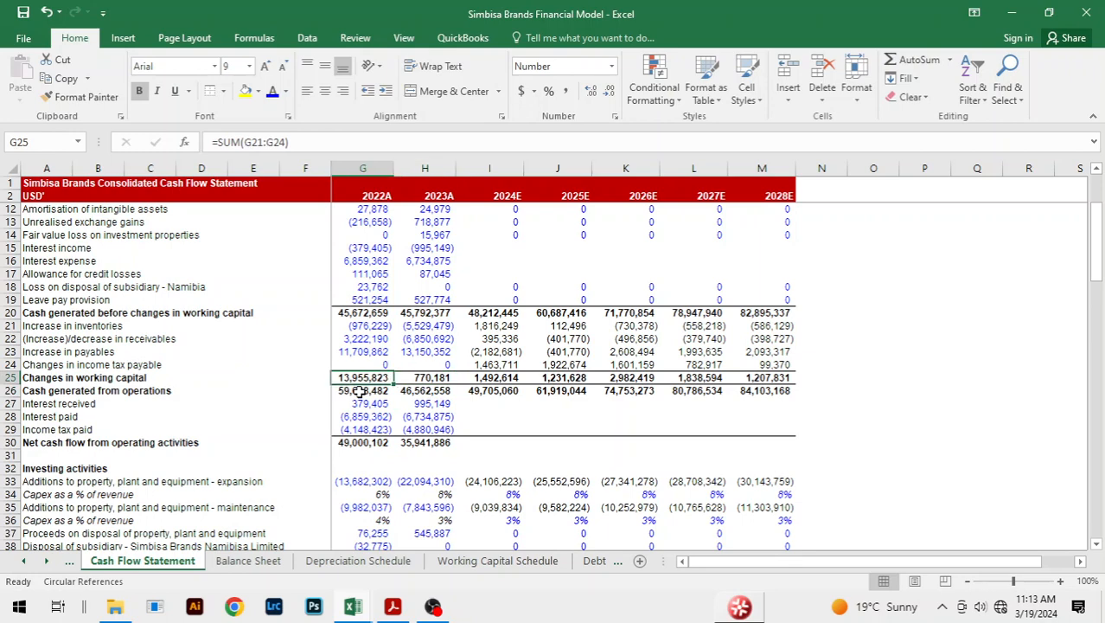
type("=SUM(")
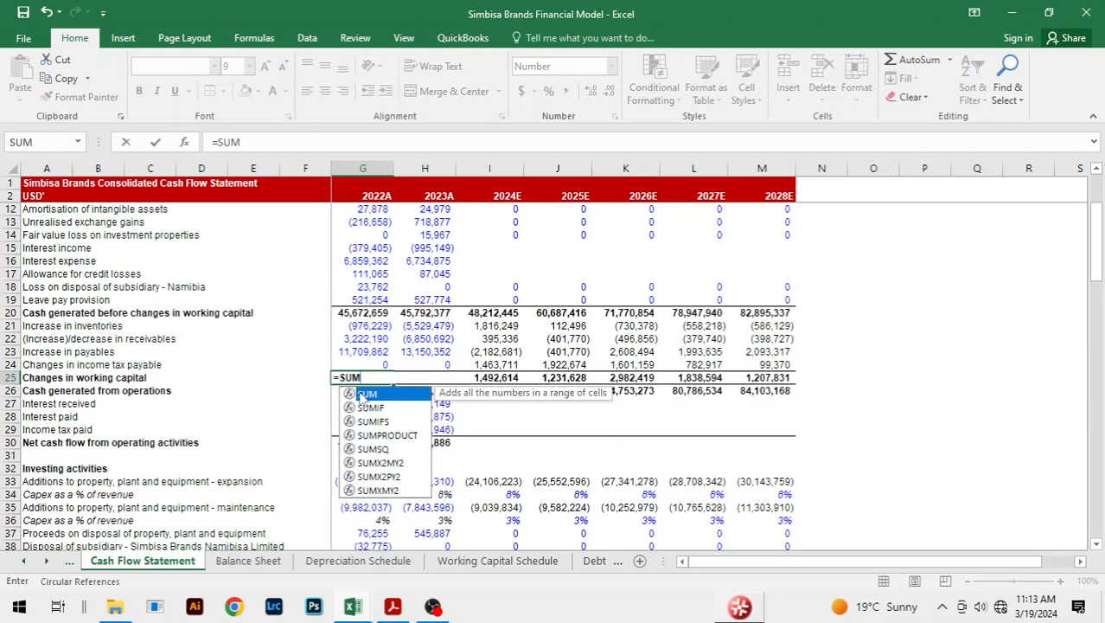
key("Up")
key("shift+Up")
key("shift+Up")
key("shift+Up")
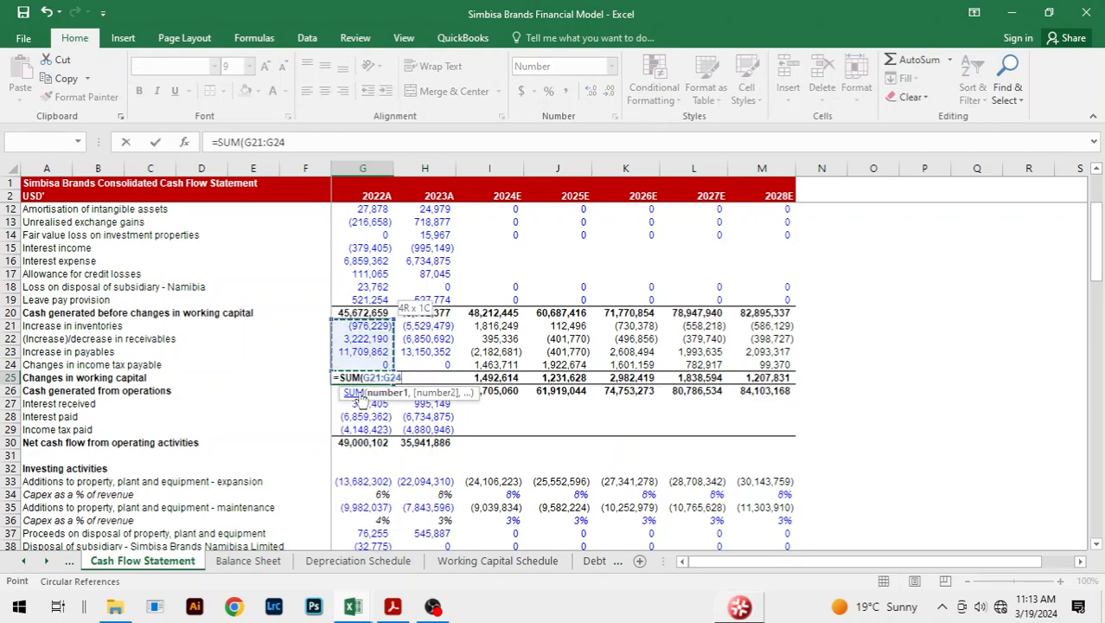
key("ctrl+Return")
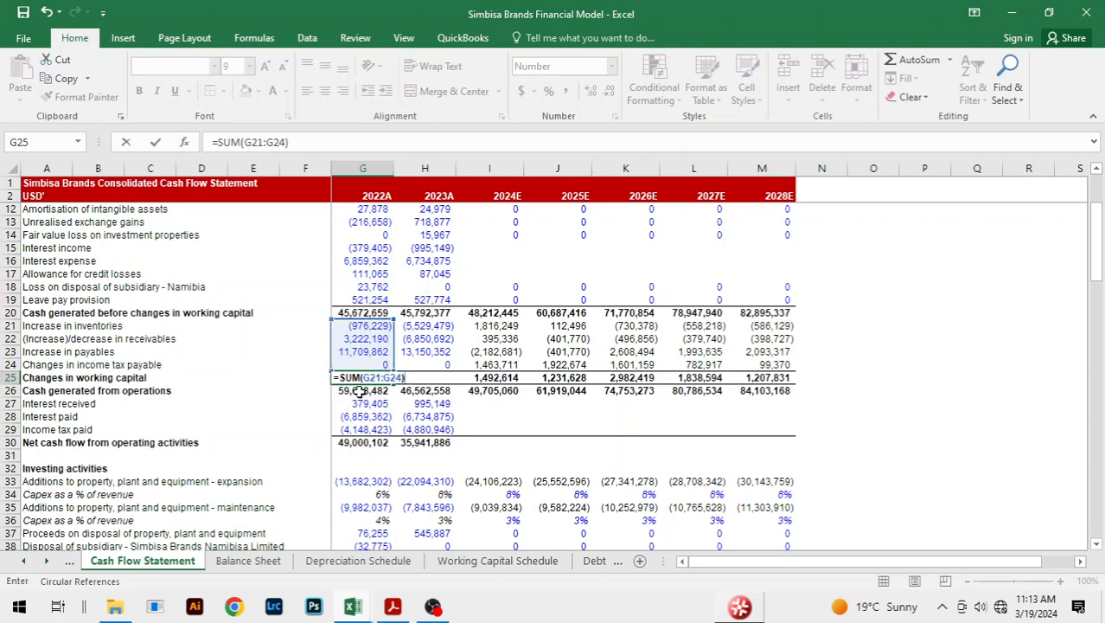
key("shift+Right")
key("shift+Right")
key("shift+Right")
key("shift+Right")
key("shift+Right")
key("shift+Right")
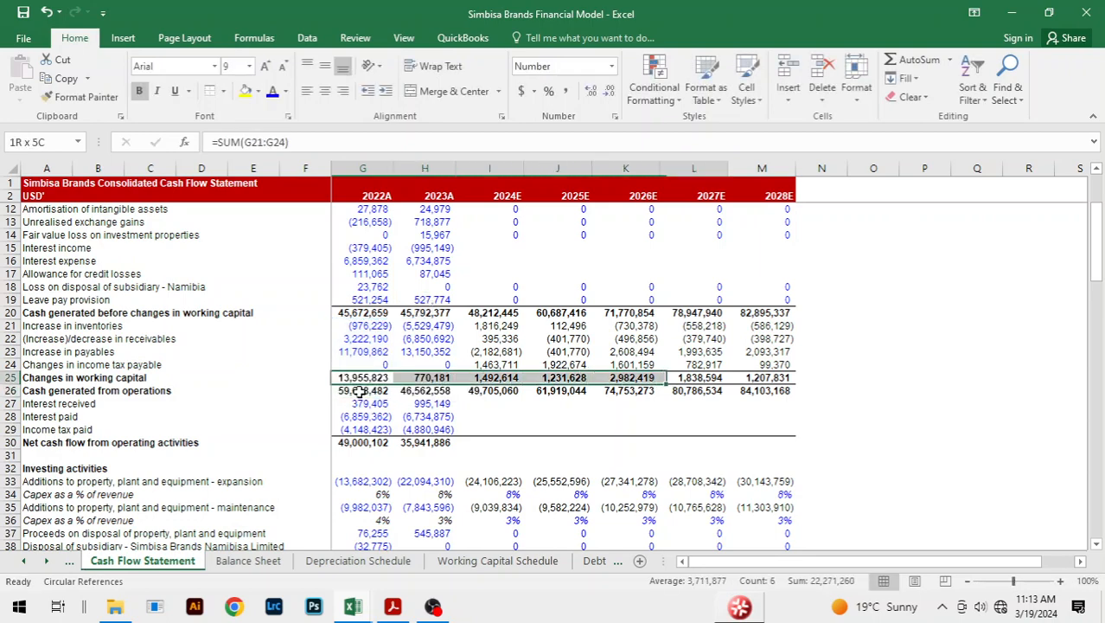
Re-enter the 2022A Cash generated from operations in G26 as =G20+G25 and select the row through 2028E in M26.
left_click(359, 390)
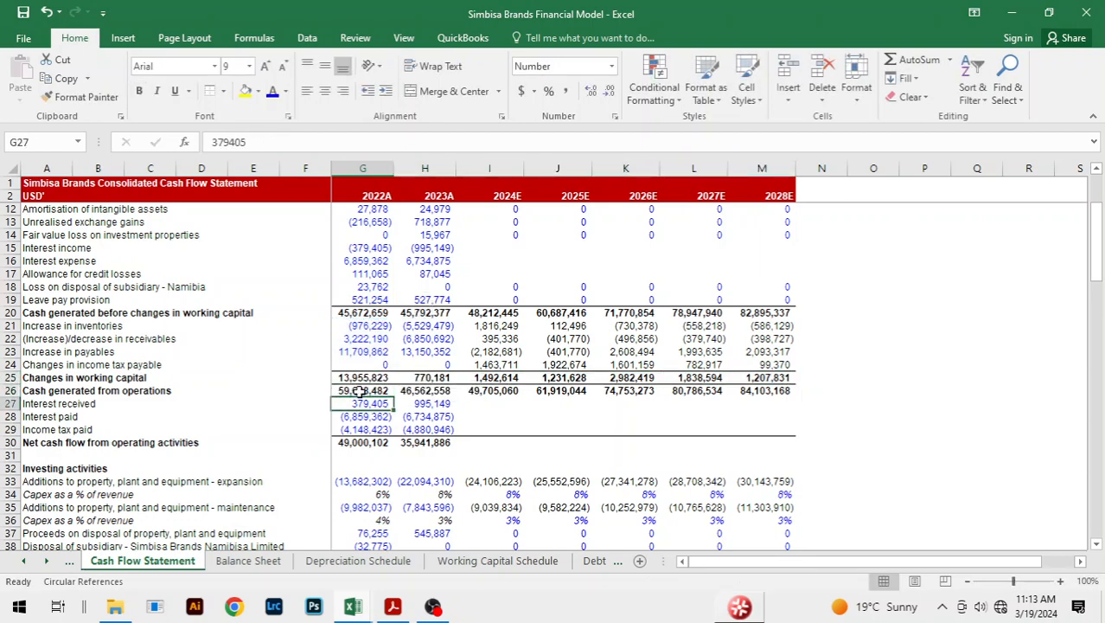
type("=")
key("Up")
key("Up")
key("Up")
key("Up")
key("Up")
key("Up")
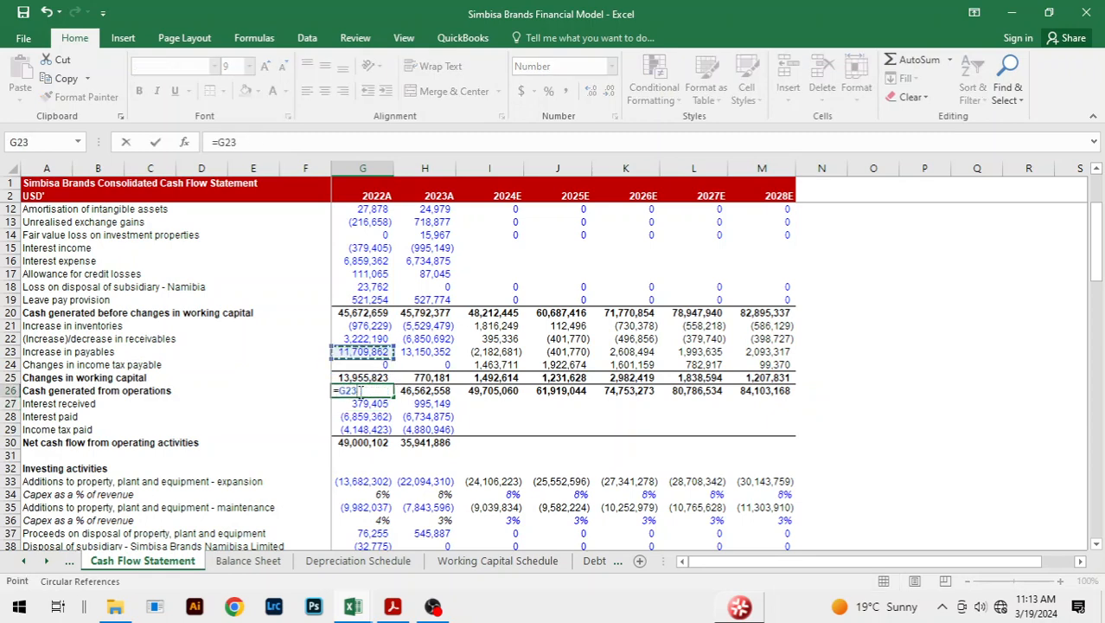
type("+")
key("Up")
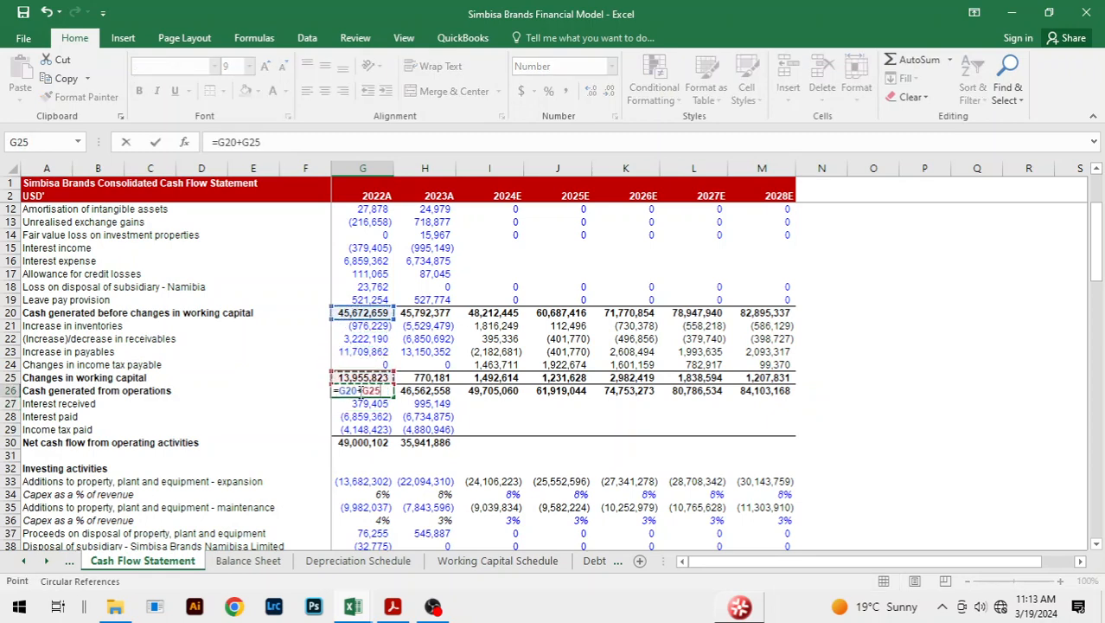
key("Return")
key("Up")
key("shift+Right")
key("shift+Right")
key("shift+Right")
key("shift+Right")
key("shift+Right")
key("shift+Right")
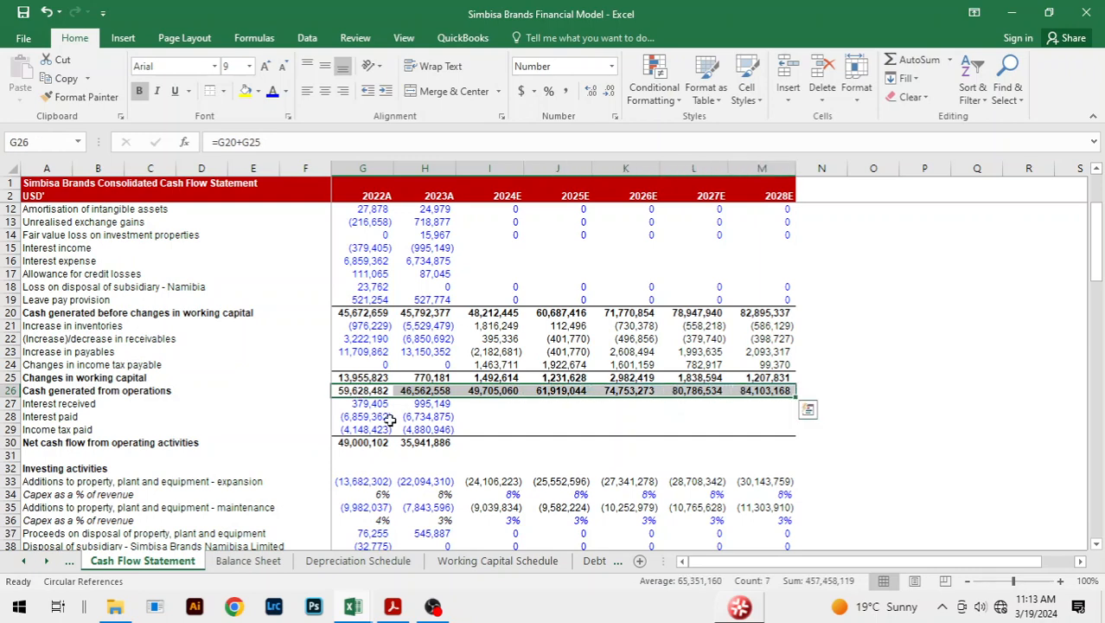
left_click(501, 451)
left_click(827, 452)
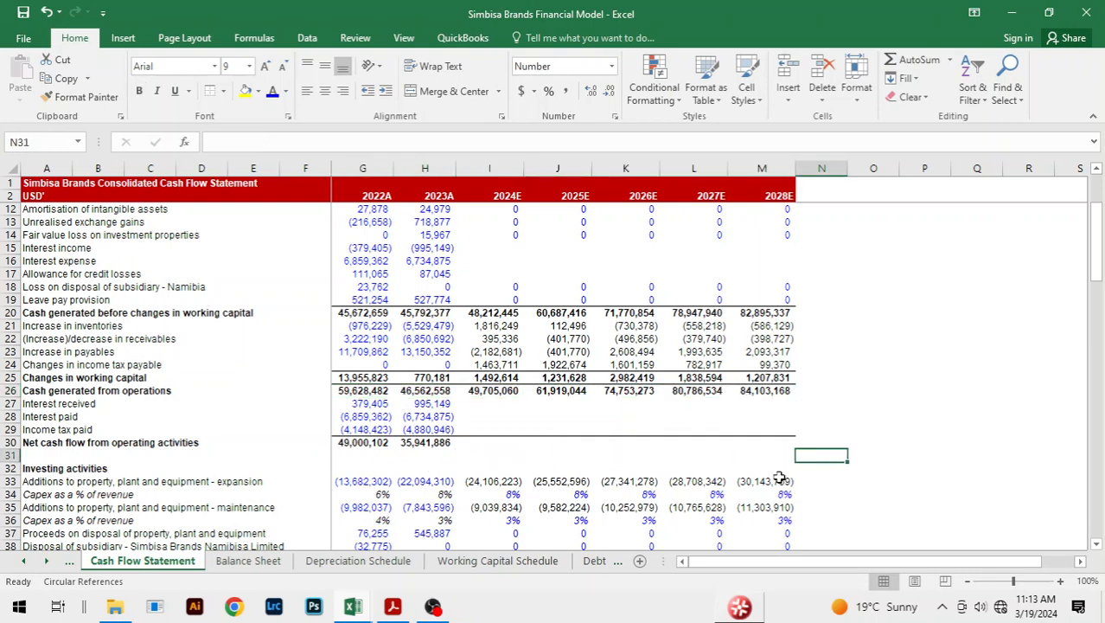
Fill the 2023A Net cash flow from operating activities formula in H30 across to 2028E in M30.
left_click(416, 443)
key("shift+Right")
key("shift+Right")
key("shift+Right")
key("shift+Right")
key("shift+Right")
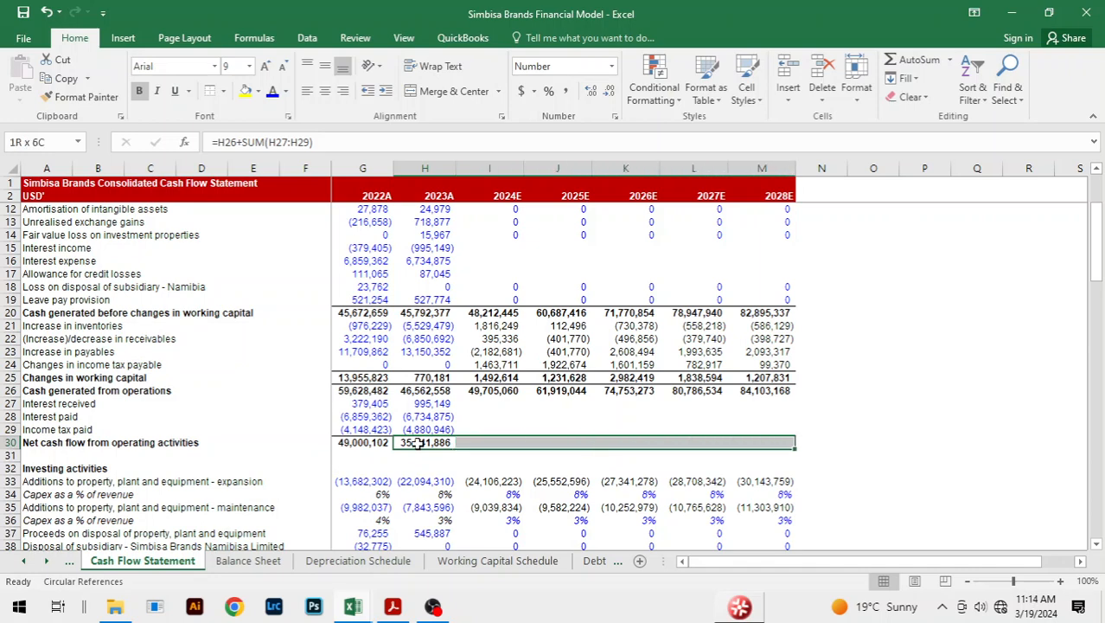
key("ctrl+r")
left_click(640, 405)
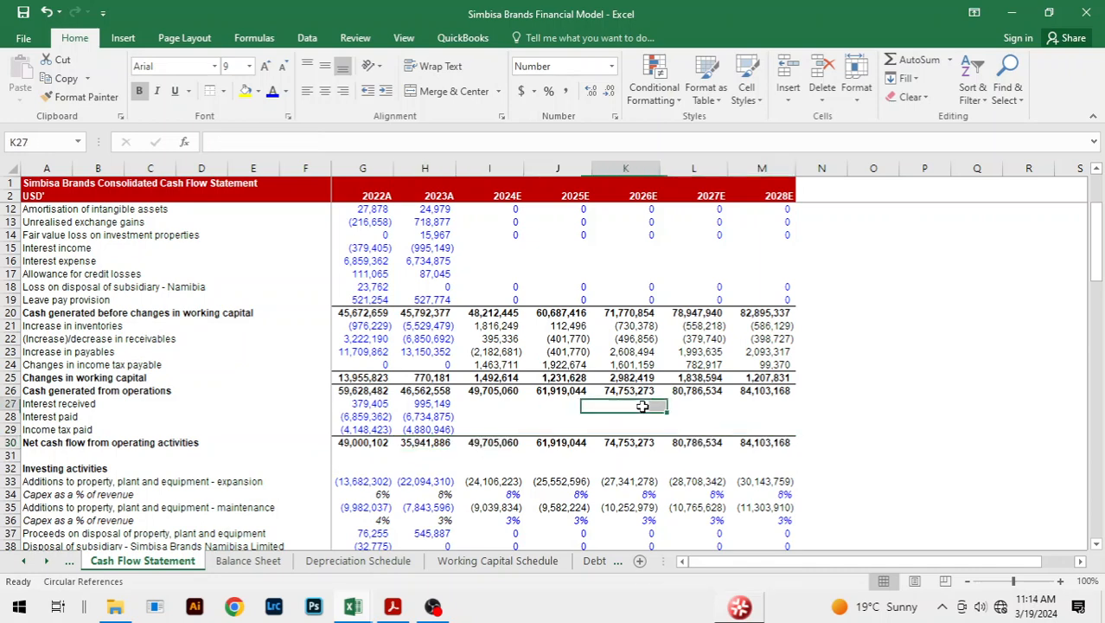
left_click(835, 390)
Re-enter the 2022A Net increase (decrease) in cash and cash equivalents in G57 as =G30+G45+G55.
scroll(843, 377, "up", 3)
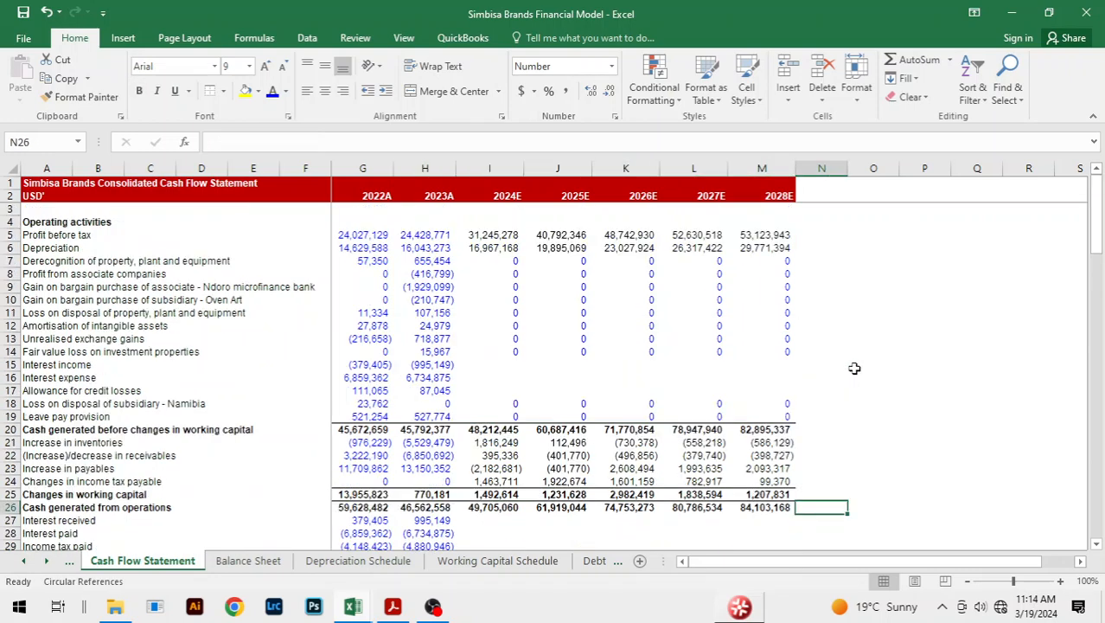
scroll(855, 366, "down", 4)
scroll(854, 367, "down", 8)
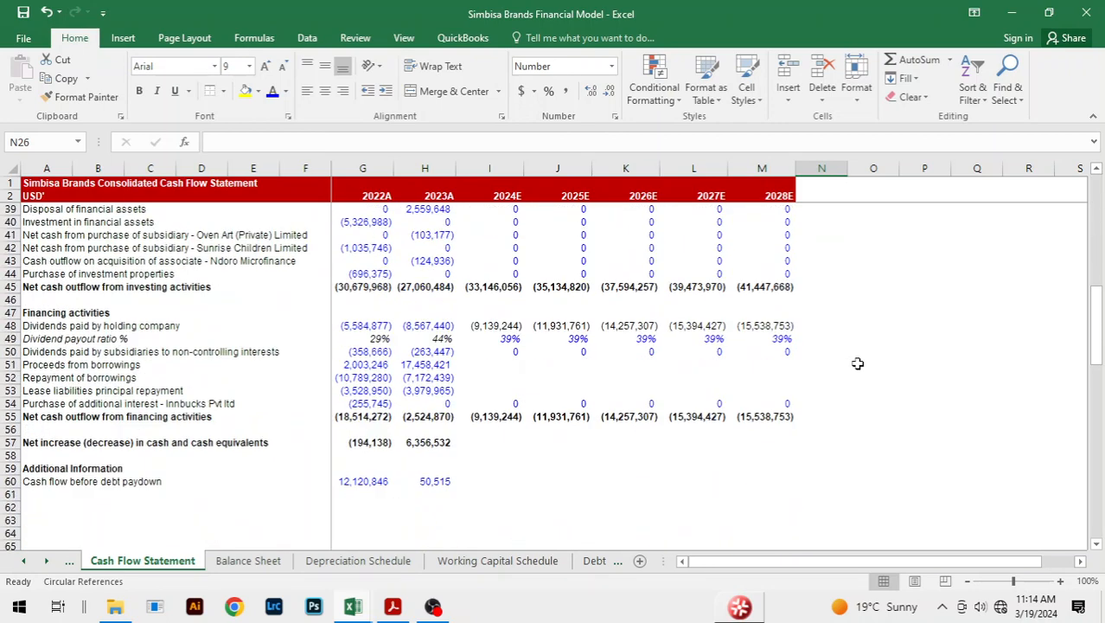
left_click(437, 442)
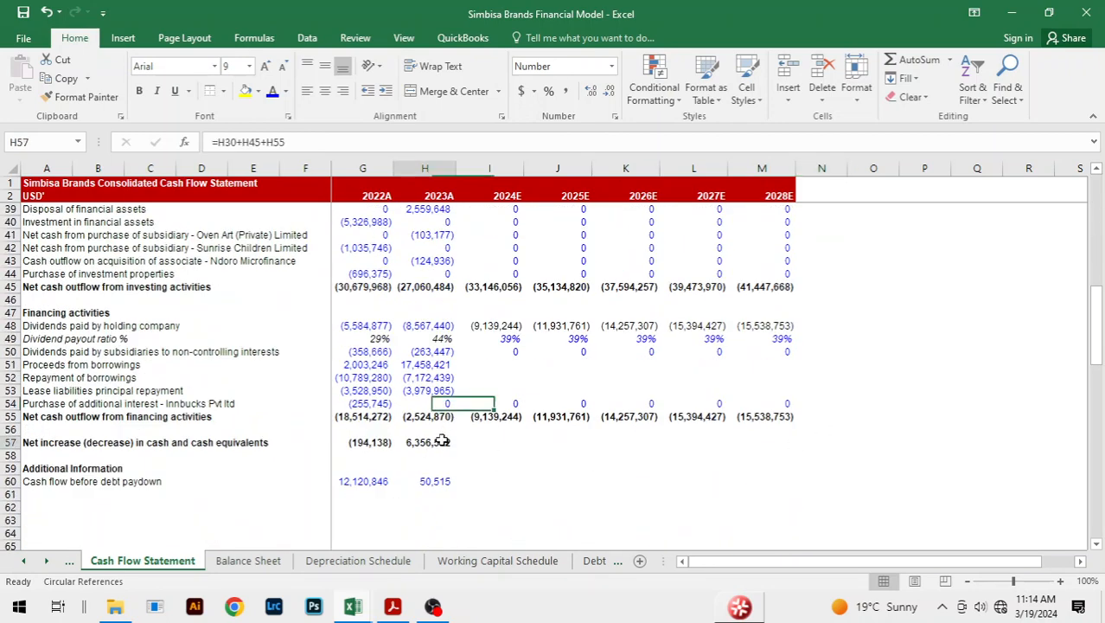
left_click(377, 443)
type("=")
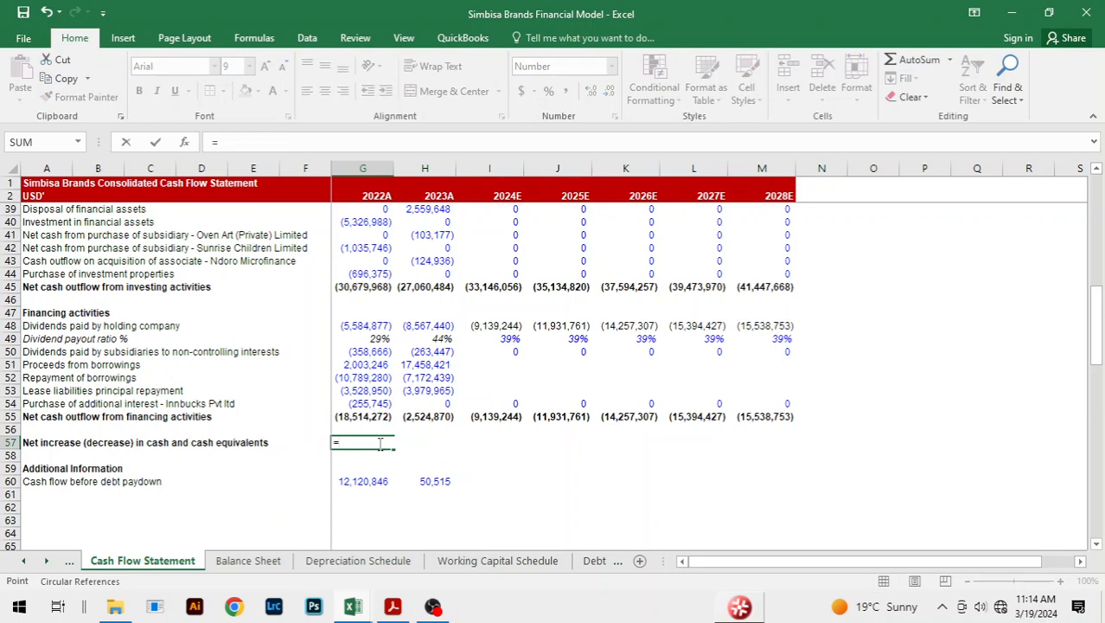
key("Up")
key("Up")
key("Up")
key("Up")
key("Up")
key("Up")
key("Up")
key("Up")
key("Up")
key("Up")
key("Up")
key("Up")
key("Up")
key("Up")
key("Up")
key("Up")
key("Up")
key("Up")
key("Up")
key("Up")
scroll(379, 444, "up", 2)
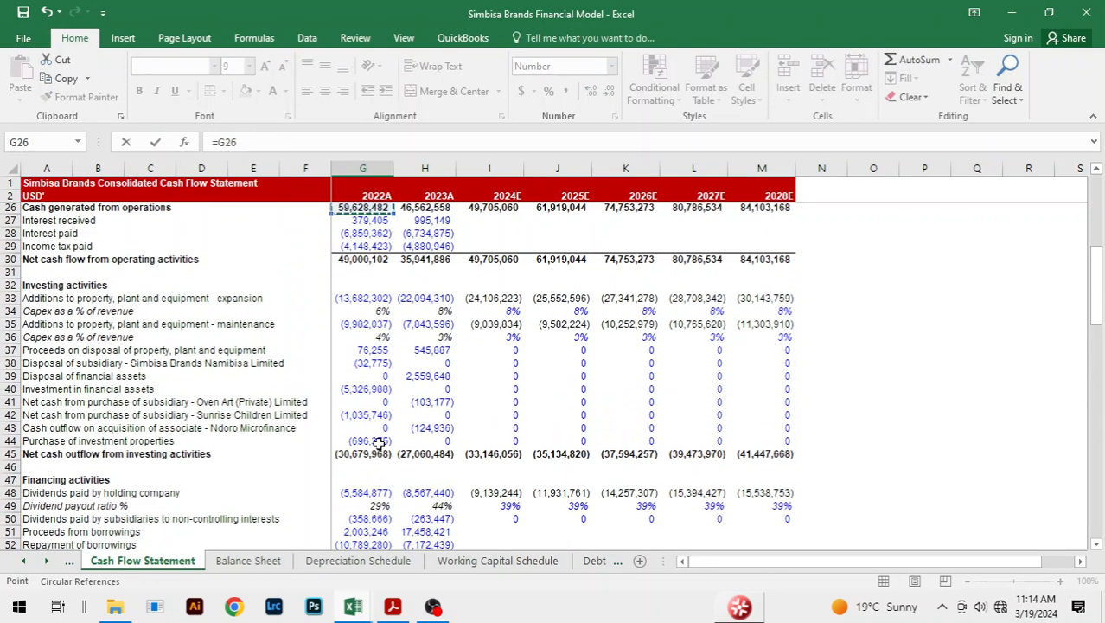
key("Down")
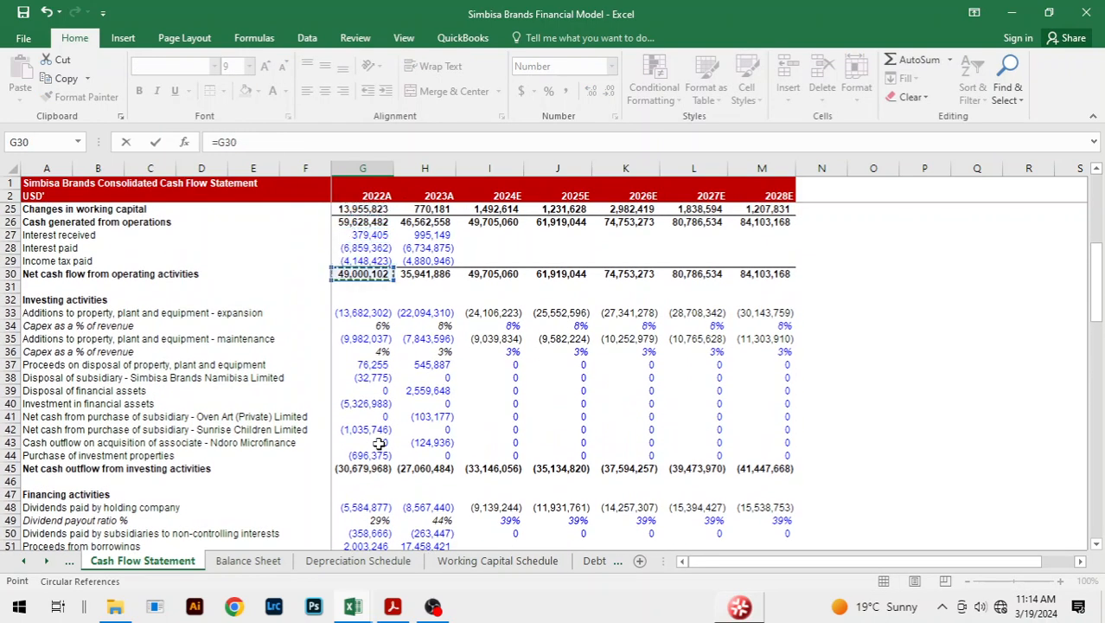
type("+")
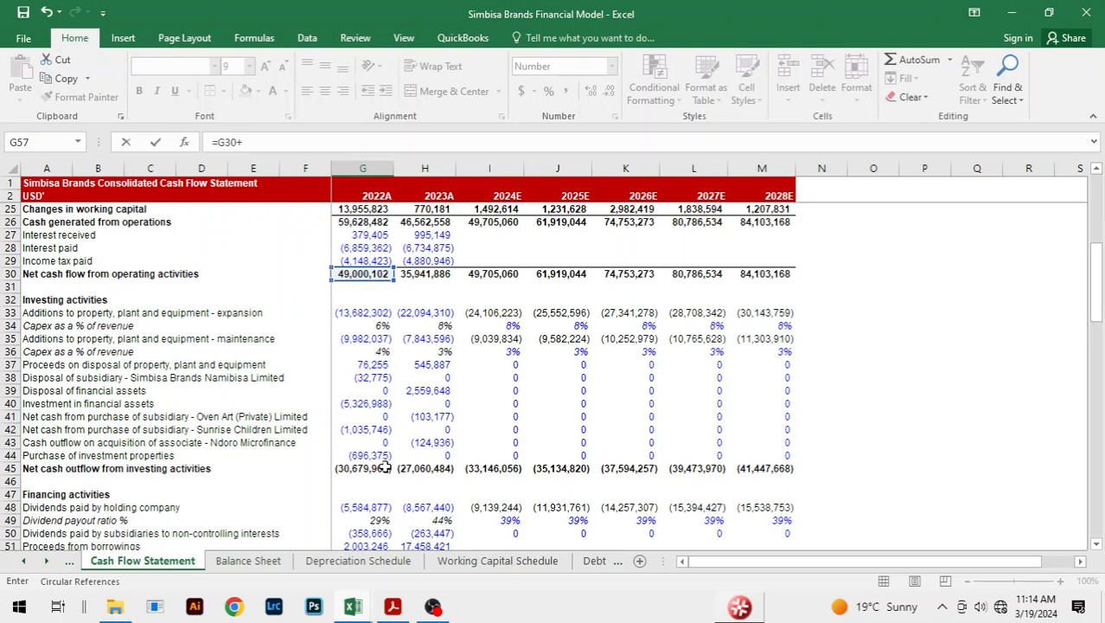
left_click(385, 467)
type("+")
scroll(385, 466, "down", 5)
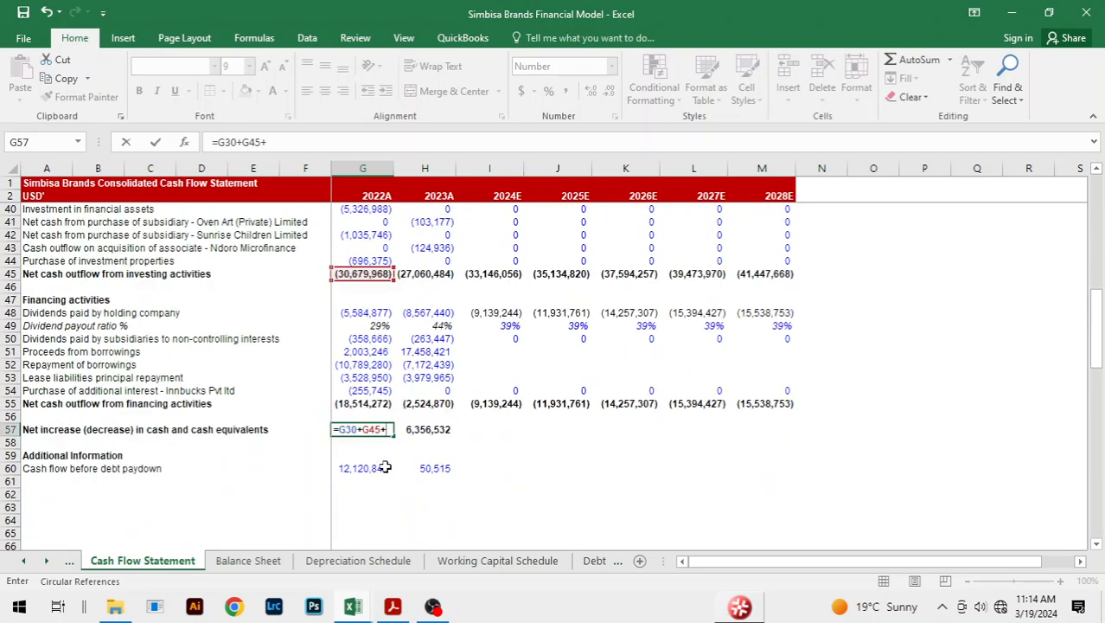
left_click(380, 405)
key("Return")
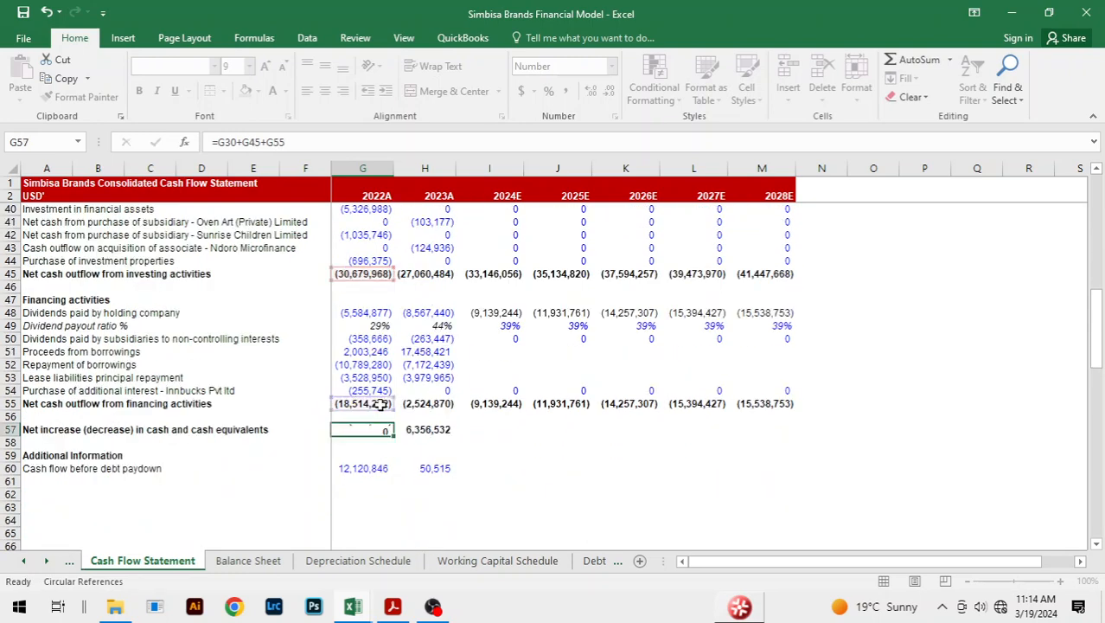
Fill the 2022A net increase in cash formula in G57 across the row to 2028E in M57.
key("Up")
key("shift+Right")
key("shift+Right")
key("shift+Right")
key("shift+Right")
key("shift+Right")
key("shift+Right")
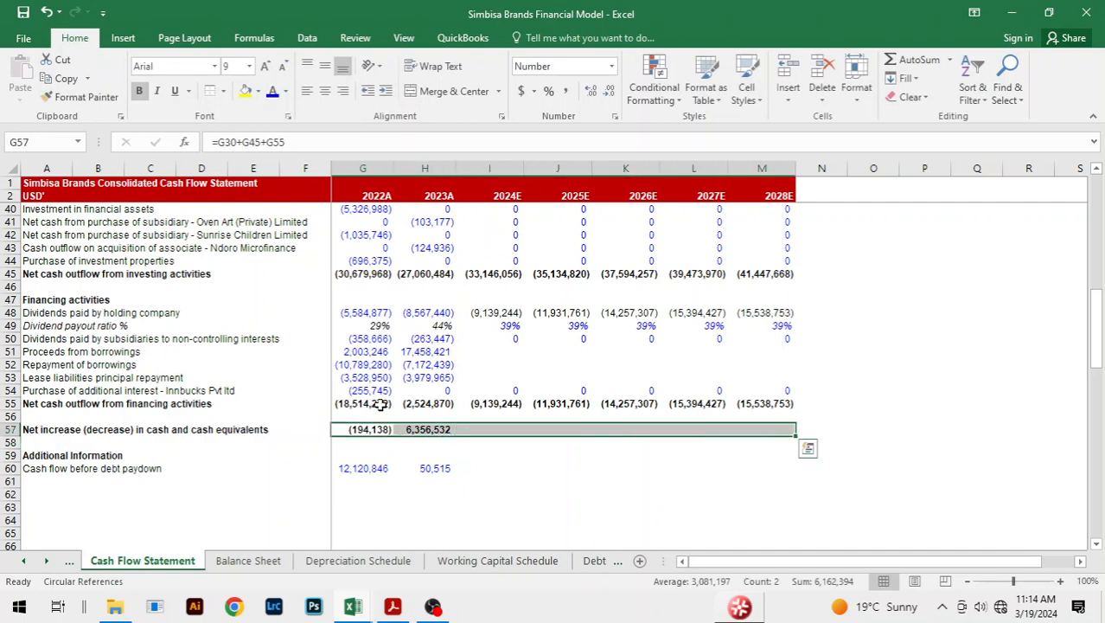
key("ctrl+r")
scroll(422, 392, "up", 3)
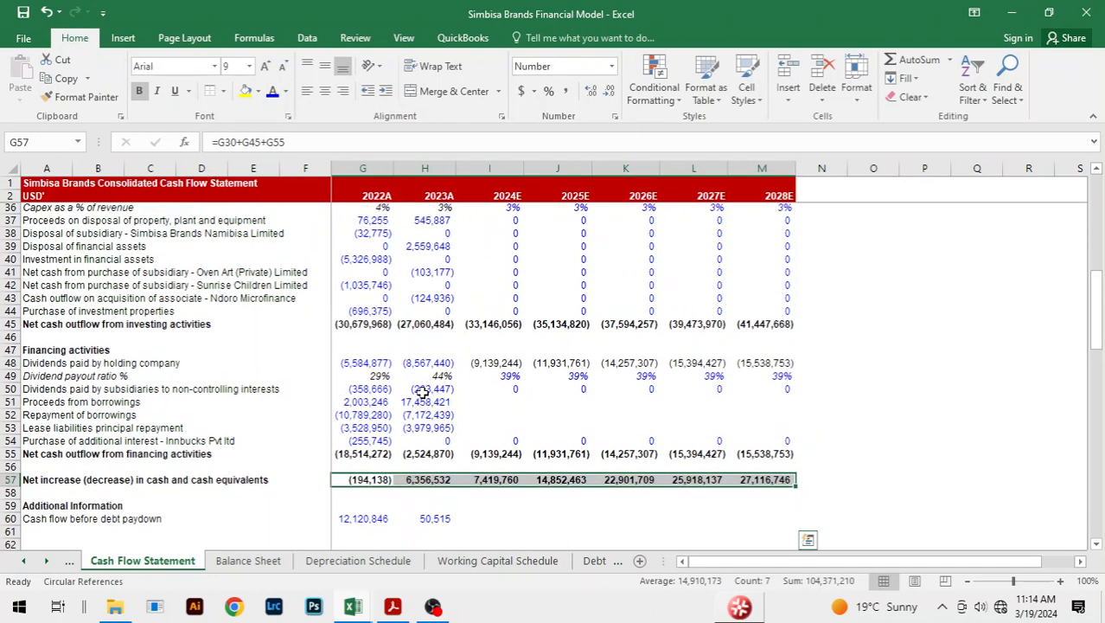
Add a top border to the Net cash outflow from investing activities subtotals in G45:M45.
left_click(346, 392)
key("ctrl+shift+Right")
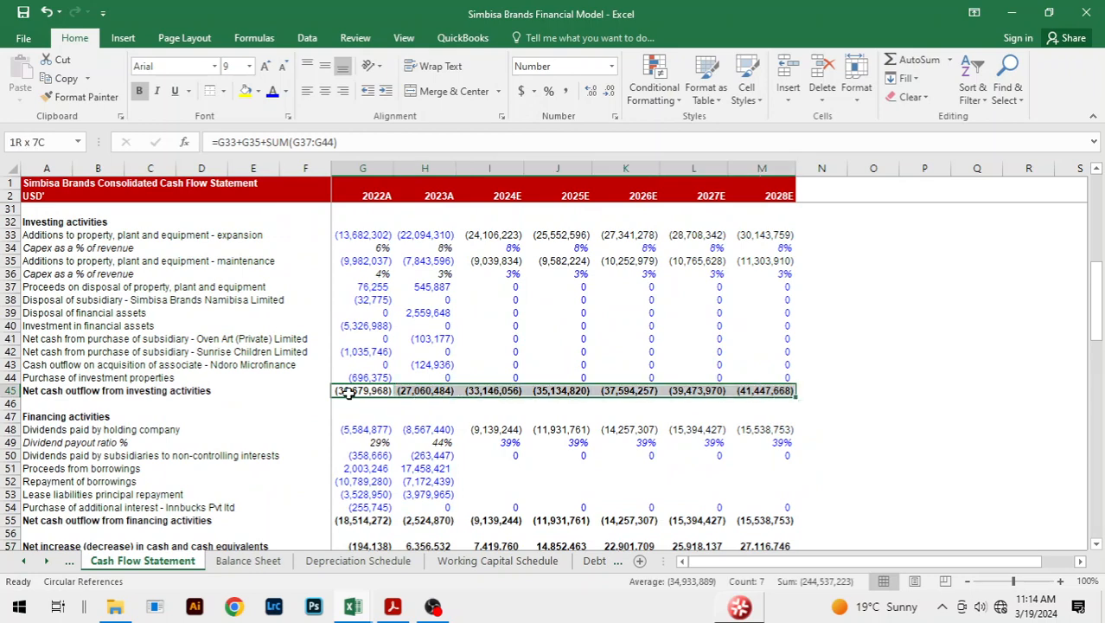
key("Up")
key("Up")
key("Up")
key("Up")
key("Up")
key("Up")
key("Up")
key("Up")
key("Up")
key("Up")
key("Up")
key("Up")
key("Up")
key("Up")
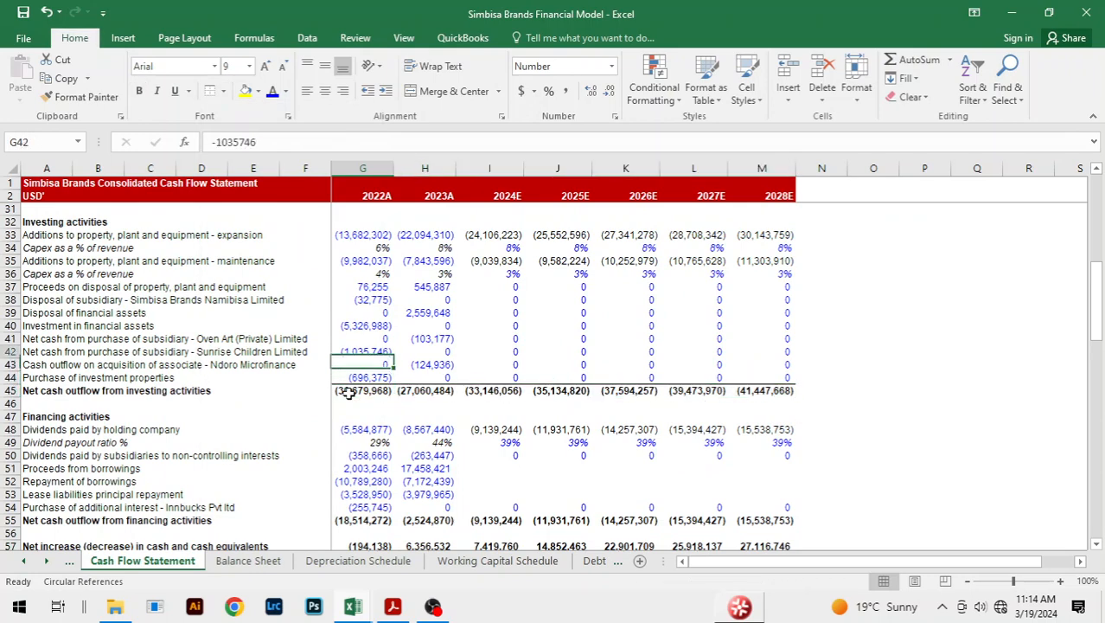
Add a top border to the Net cash outflow from financing activities subtotals in G55:M55.
key("Down")
key("Down")
key("Down")
key("Down")
key("Down")
key("Down")
key("Down")
key("Down")
key("Down")
key("Down")
key("Down")
key("Down")
key("Down")
key("Down")
key("Down")
key("Down")
key("Down")
key("Down")
key("Down")
key("Down")
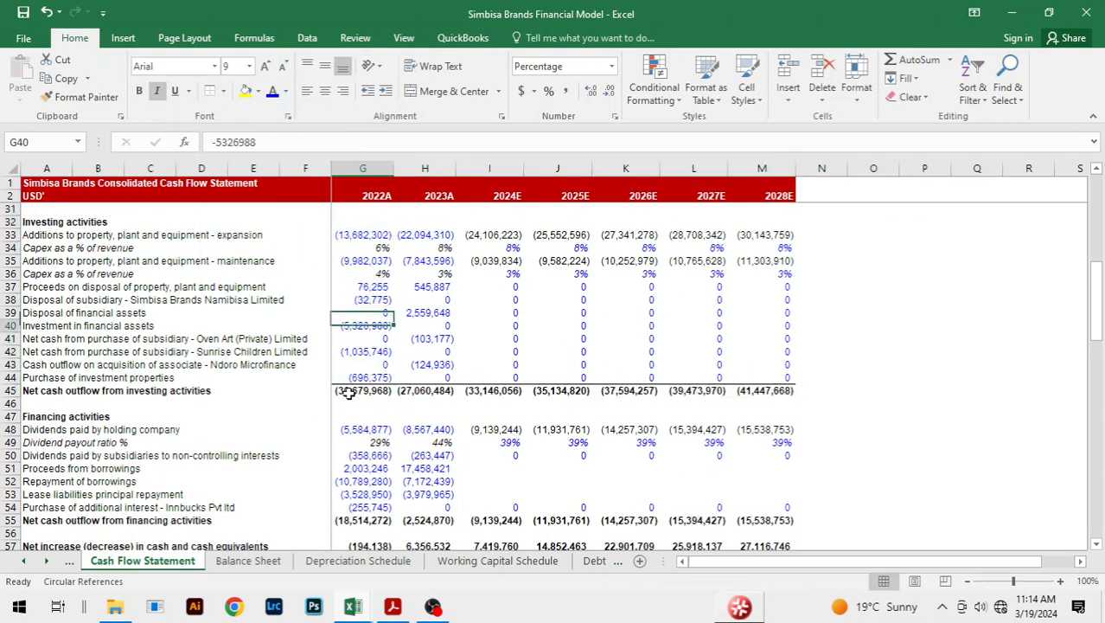
key("ctrl+shift+Right")
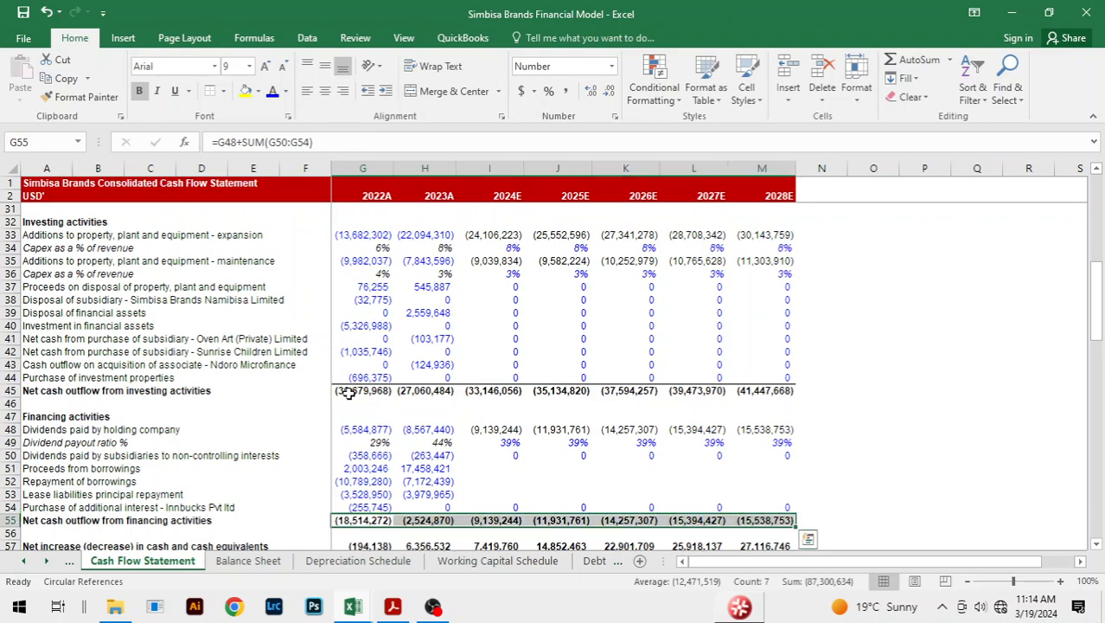
Review the 2022A column from the financing subtotal up through operating activities and back down to the Additional Information section.
key("Up")
key("Up")
key("Up")
key("Up")
key("Up")
key("Up")
key("Up")
key("Up")
key("Up")
key("Up")
key("Up")
key("Up")
key("Up")
key("Up")
key("Up")
key("Up")
key("Up")
key("Up")
key("Up")
key("Up")
key("Up")
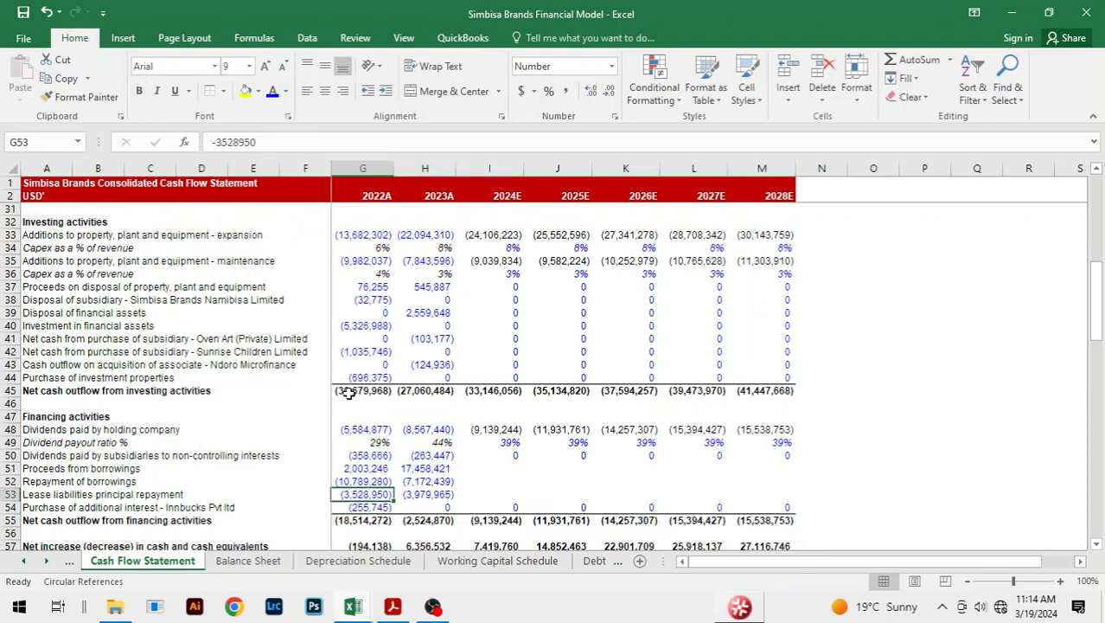
key("Up")
key("Up")
key("Up")
key("Up")
key("Up")
key("Up")
key("Up")
key("Up")
key("Up")
key("Up")
key("Up")
key("Up")
key("Up")
key("Up")
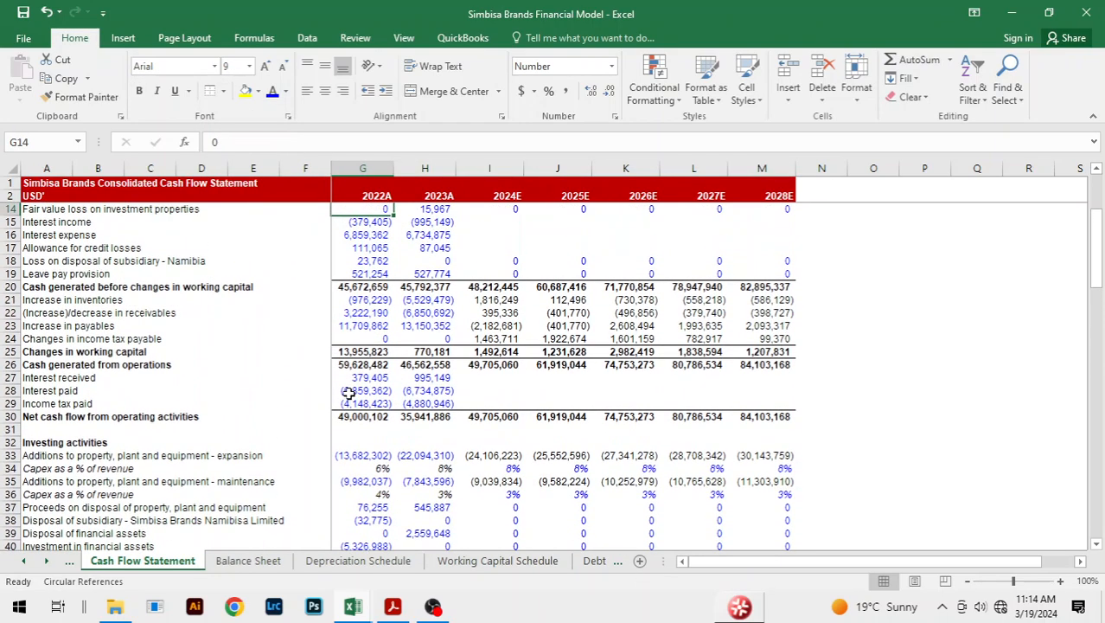
key("Down")
key("Down")
key("Down")
key("Down")
key("Down")
key("Down")
key("Down")
key("Down")
key("Down")
key("Down")
key("Down")
key("Down")
key("Down")
key("Down")
key("Down")
key("Down")
key("Down")
key("Down")
key("Down")
key("Down")
key("Down")
key("Down")
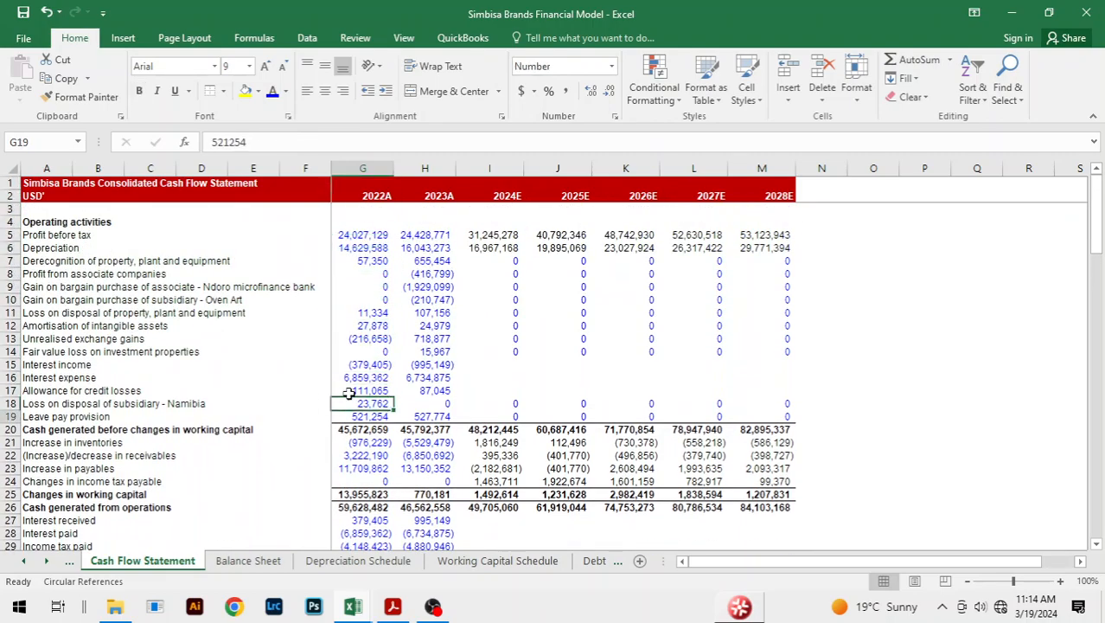
key("Down")
key("Down")
key("Down")
key("Down")
key("Down")
key("Down")
key("Down")
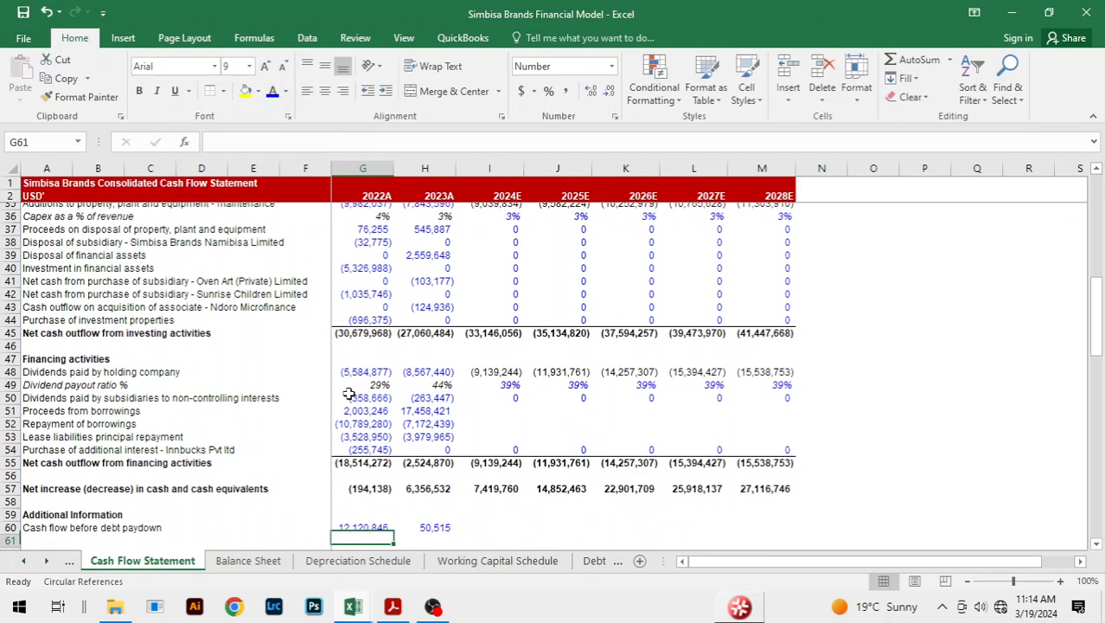
Re-enter the 2022A Cash flow before debt paydown formula in G60 as =G30+G45+G48+G50+G54.
key("Up")
key("Up")
key("Up")
key("Up")
key("Up")
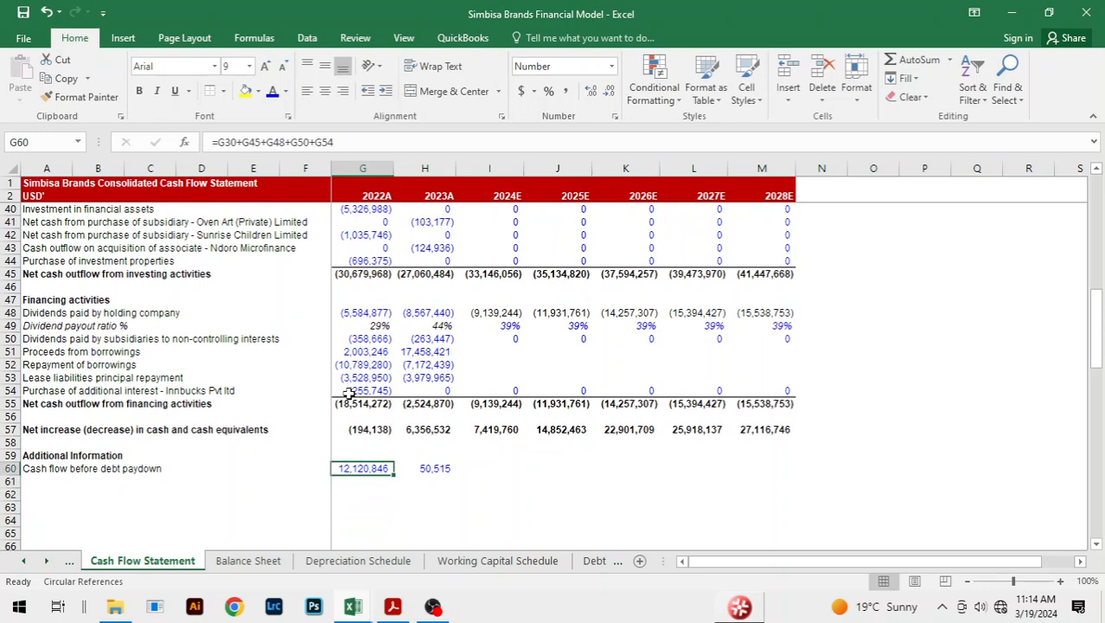
type("=")
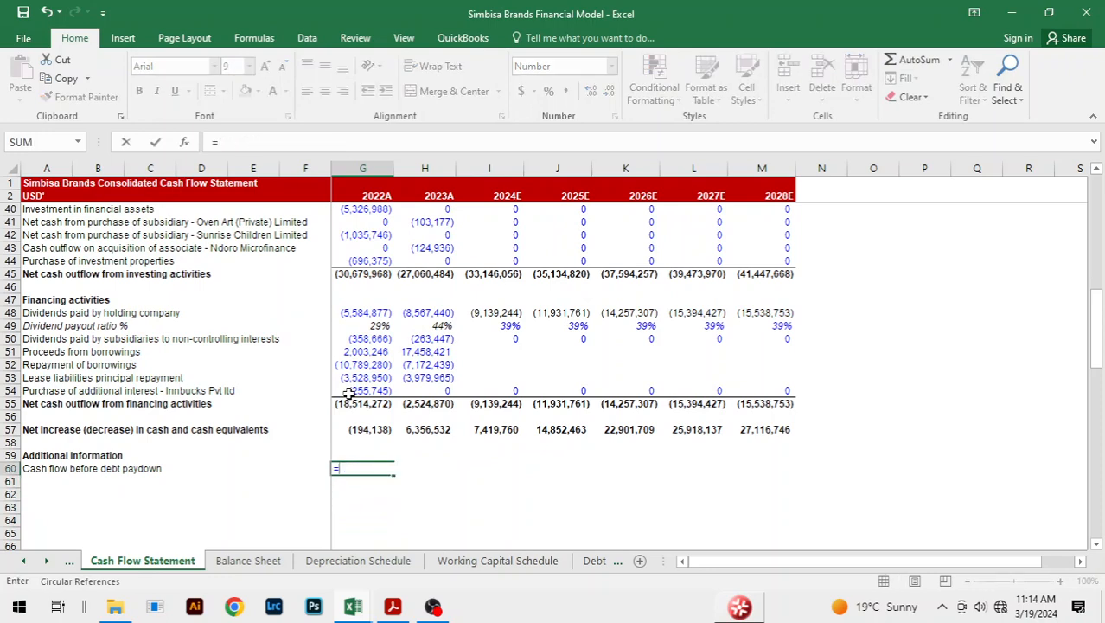
key("Up")
key("Up")
key("Up")
key("Up")
key("Up")
key("Up")
key("Up")
key("Up")
key("Up")
key("Up")
key("Up")
key("Up")
key("Up")
key("Up")
key("Up")
key("Up")
key("Up")
key("Up")
key("Up")
key("Up")
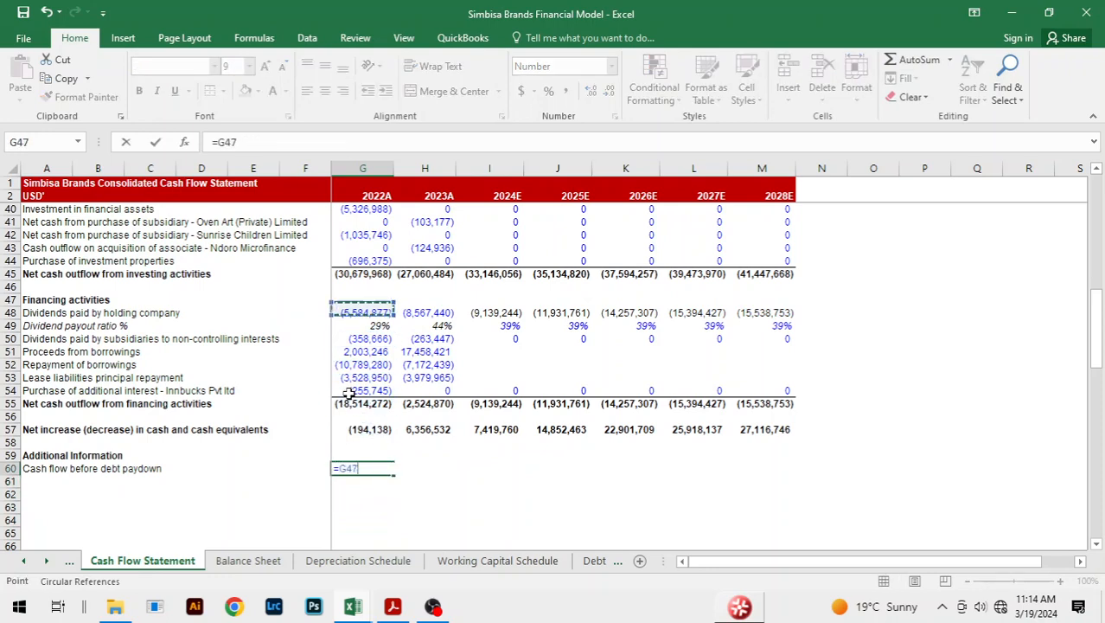
key("Down")
key("Down")
key("Down")
key("Down")
key("Down")
key("Down")
key("Down")
key("Down")
key("Down")
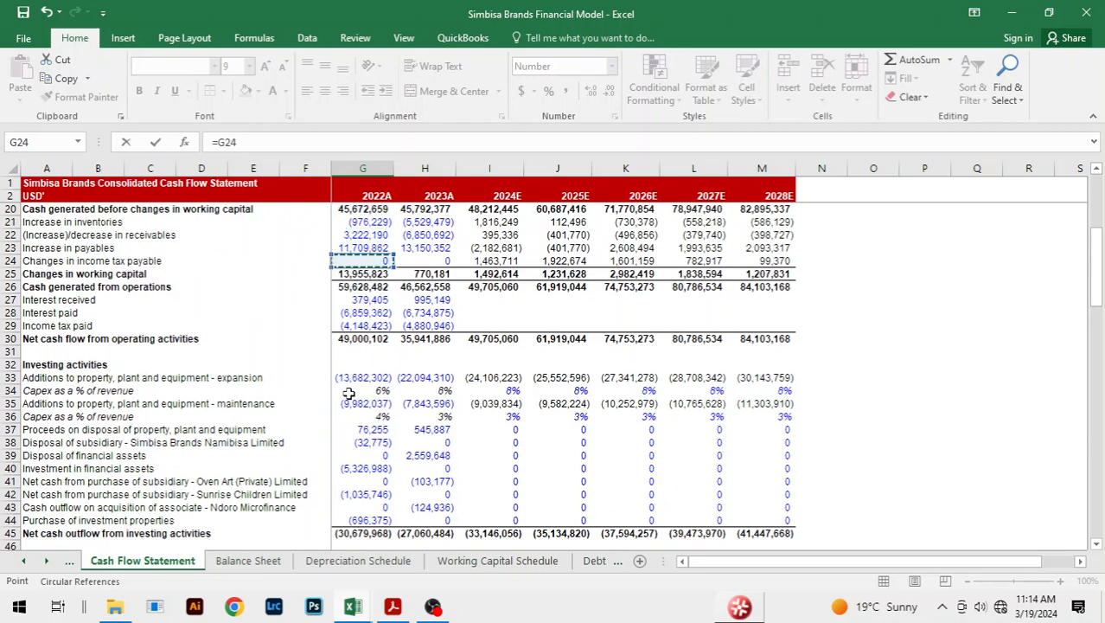
key("Down")
type("+")
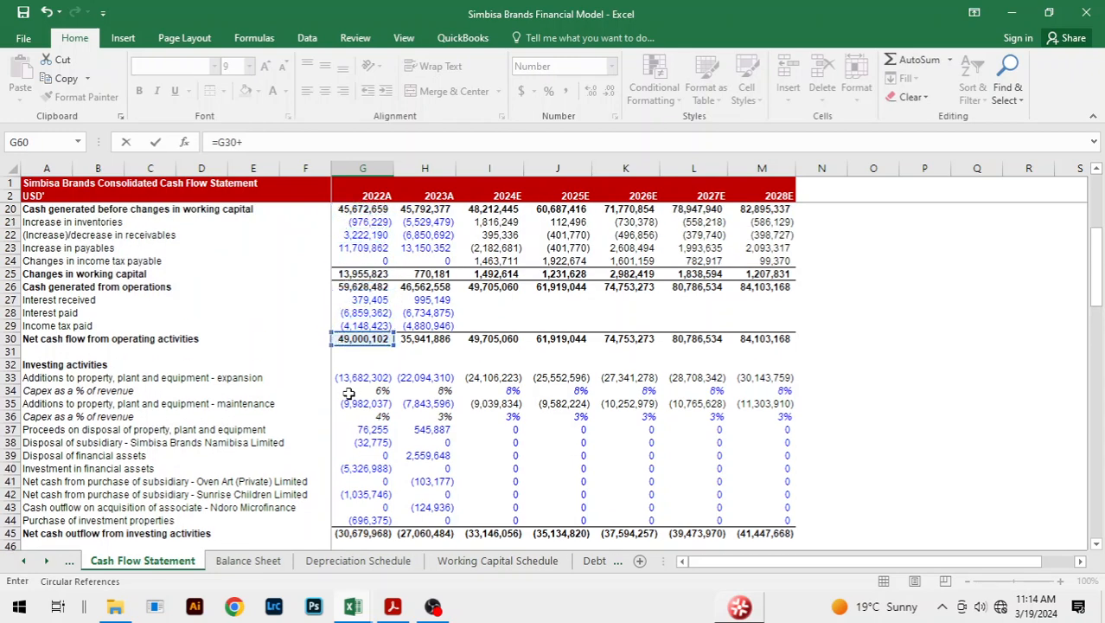
left_click(355, 532)
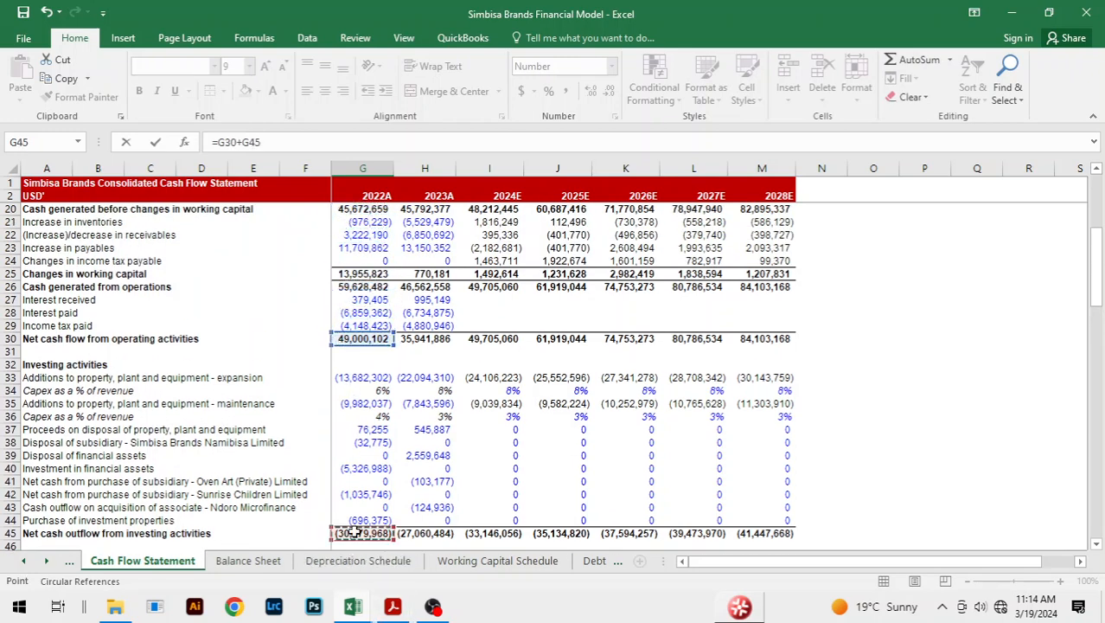
type("+")
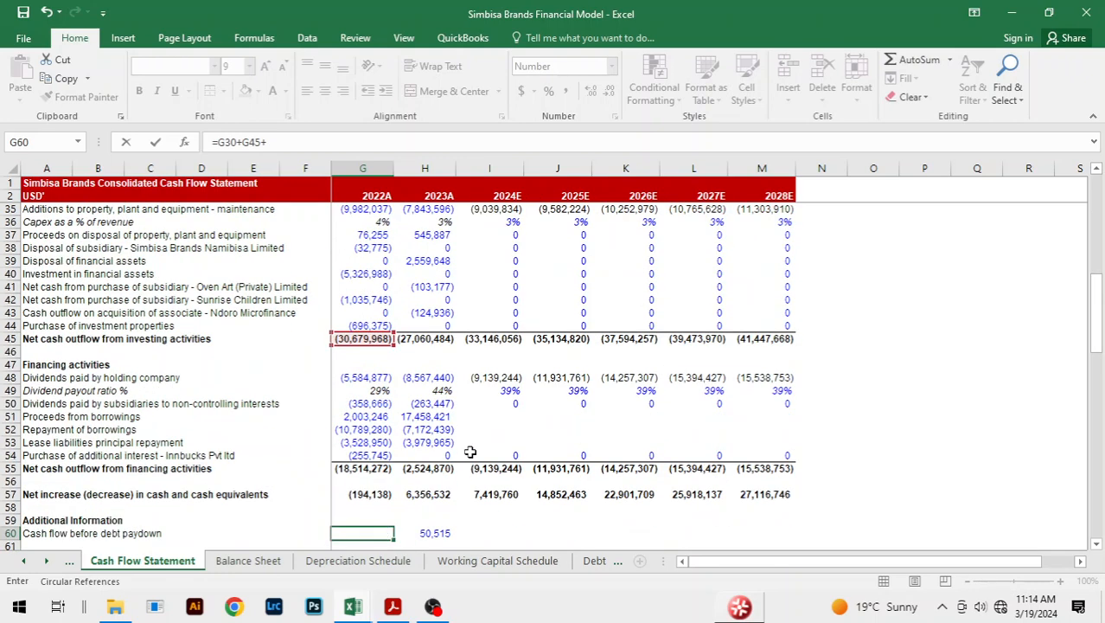
left_click(378, 264)
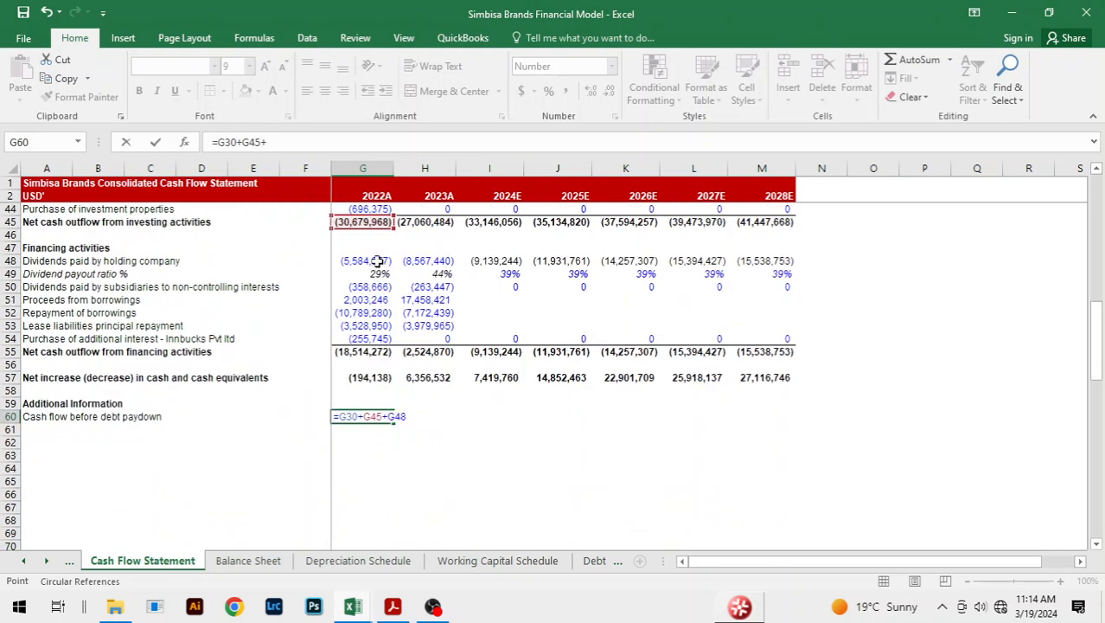
type("+")
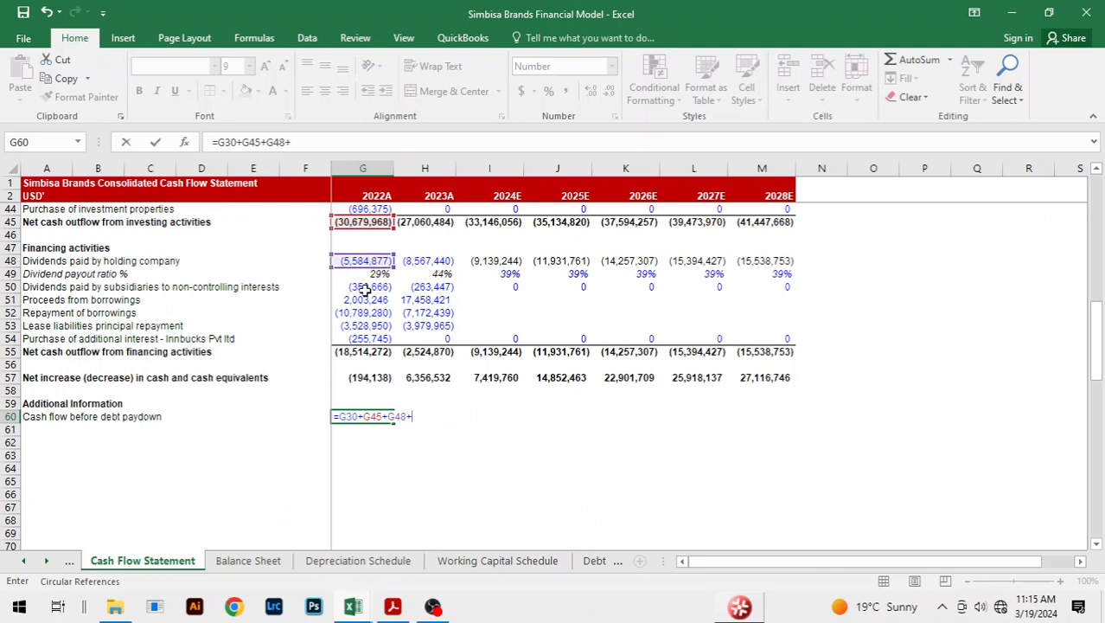
left_click(366, 288)
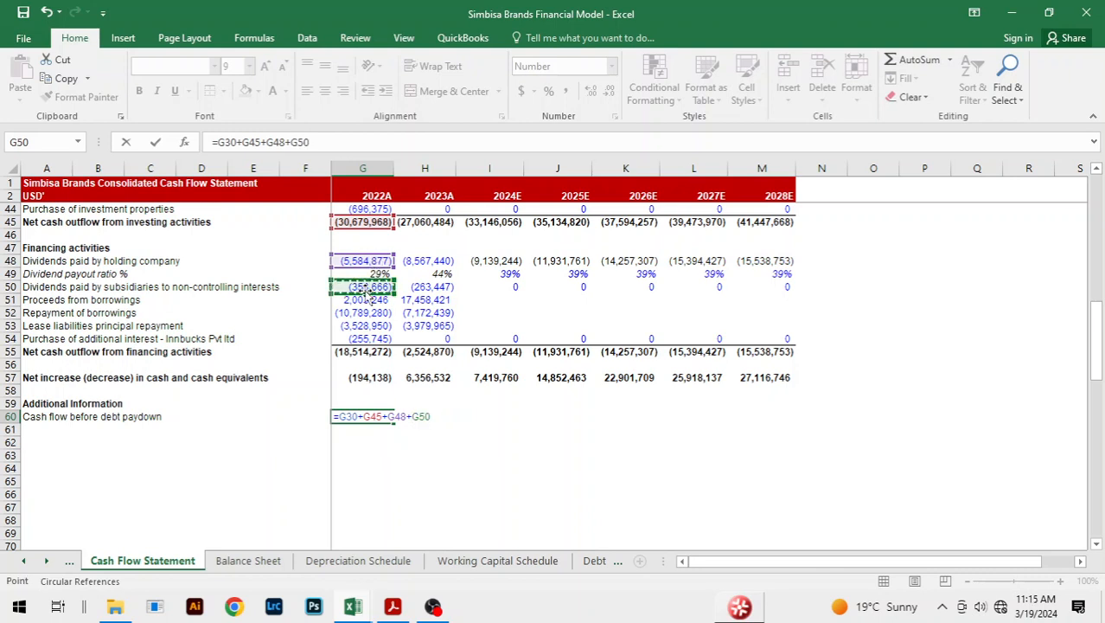
type("+")
left_click(372, 338)
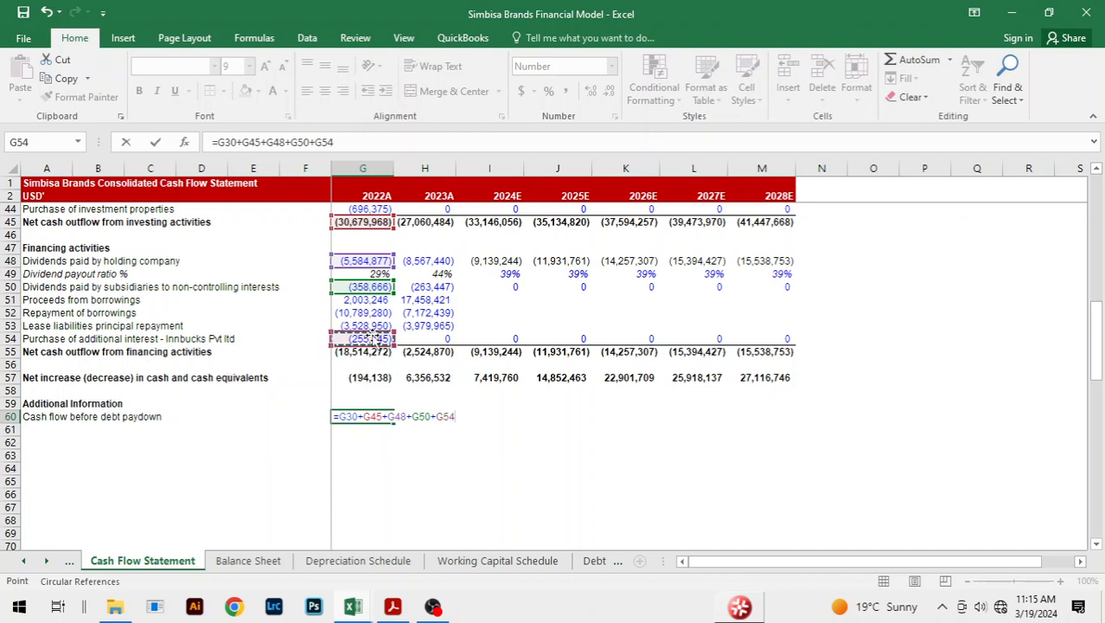
key("Return")
Fill the 2022A Cash flow before debt paydown formula in G60 across the row to 2028E in M60.
key("Up")
key("shift+Right")
key("shift+Right")
key("shift+Right")
key("shift+Right")
key("shift+Right")
key("shift+Right")
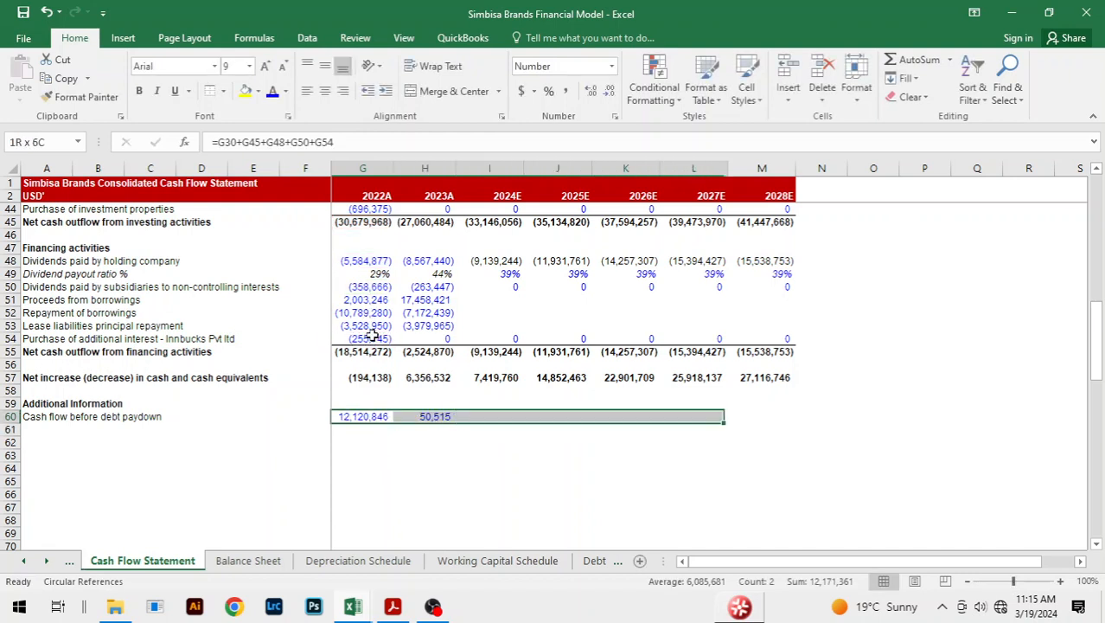
key("ctrl+r")
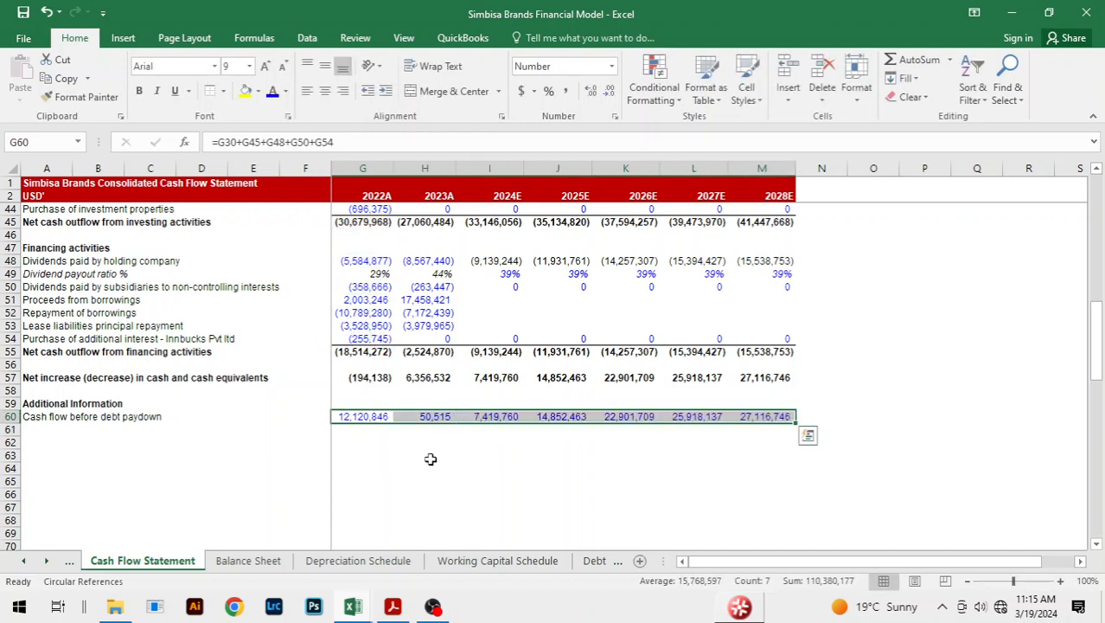
left_click(424, 455)
Set the font colour of the Cash flow before debt paydown figures in G60:M60 to black.
left_click(358, 417)
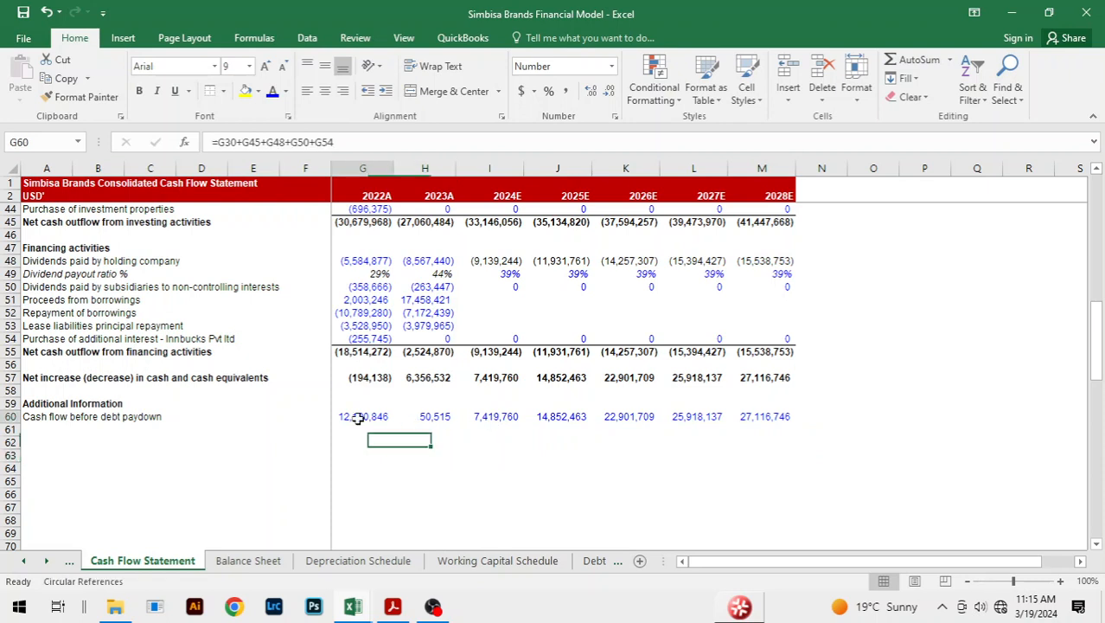
key("shift+Right")
key("shift+Right")
key("shift+Right")
key("shift+Right")
key("shift+Right")
key("shift+Right")
key("alt")
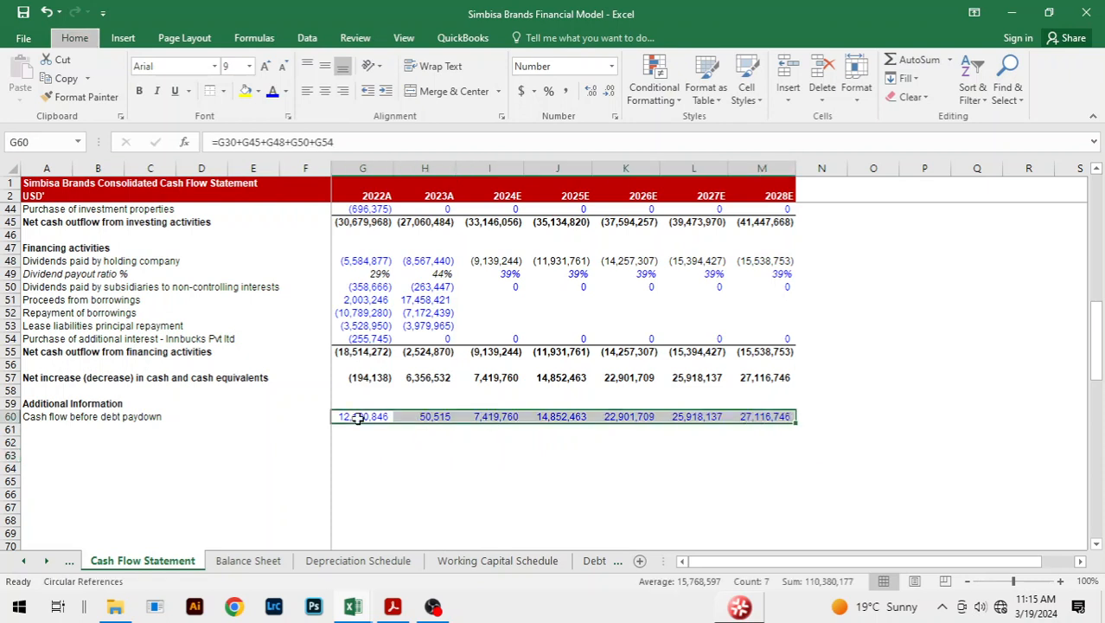
key("h")
key("f")
key("c")
left_click(288, 164)
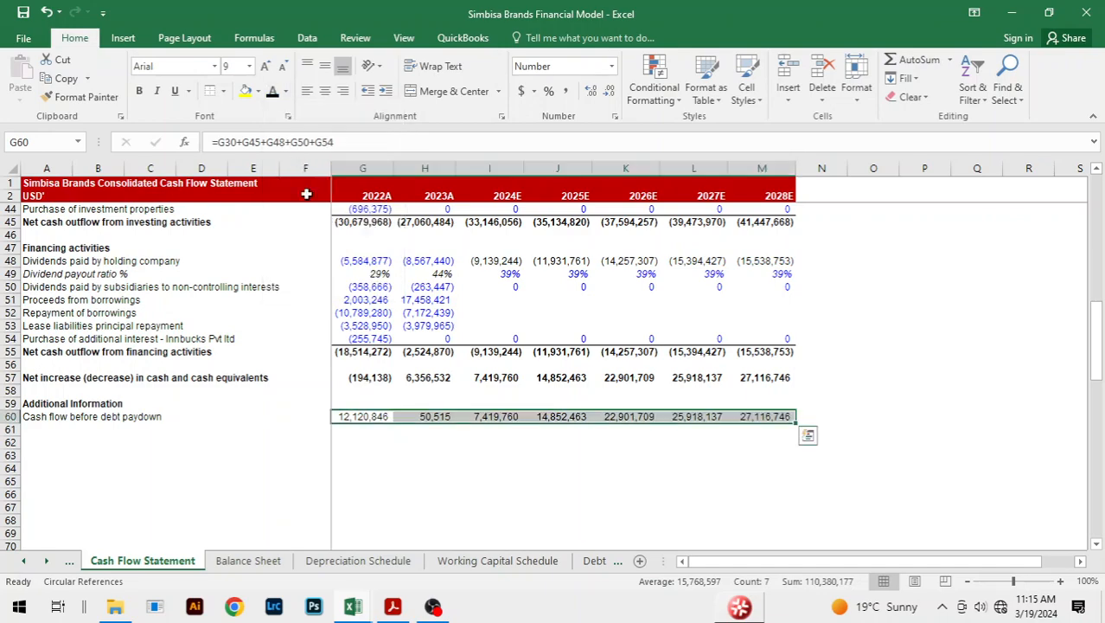
left_click(502, 467)
left_click(555, 467)
left_click(737, 446)
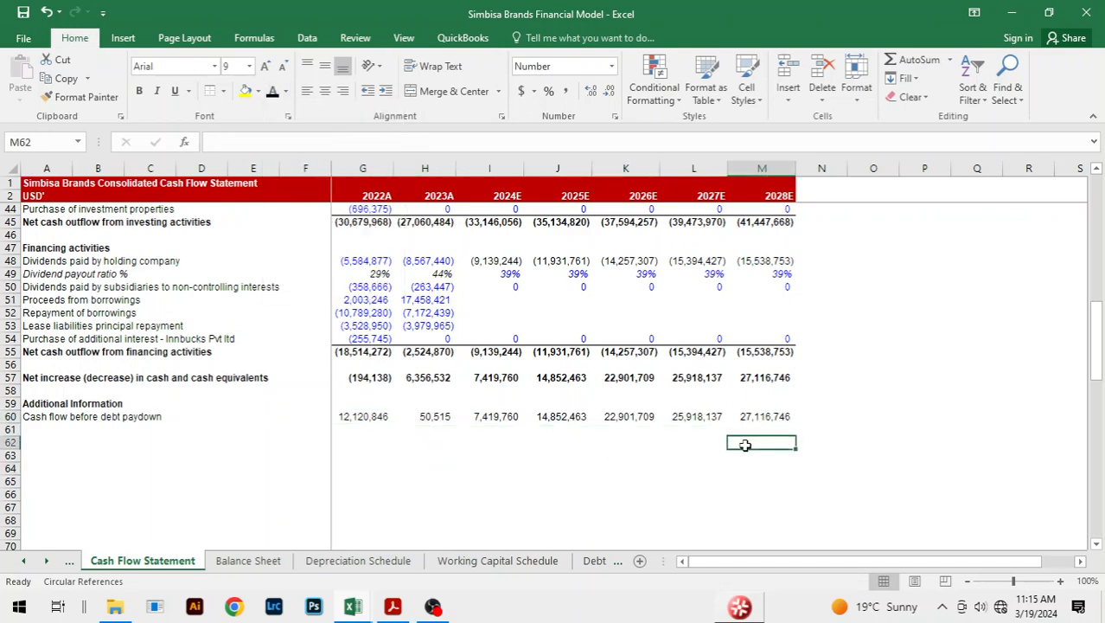
Review the forecast cells for interest income, interest expense and credit loss allowance, and the borrowings and lease repayment rows under Financing activities.
scroll(748, 445, "up", 3)
scroll(748, 446, "up", 11)
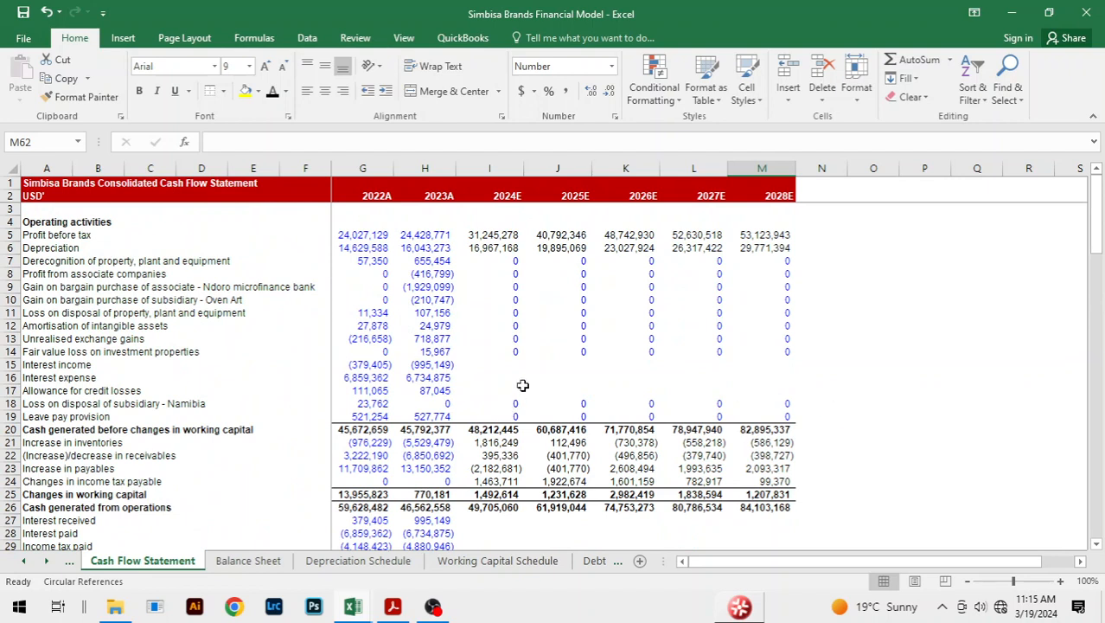
left_click(522, 385)
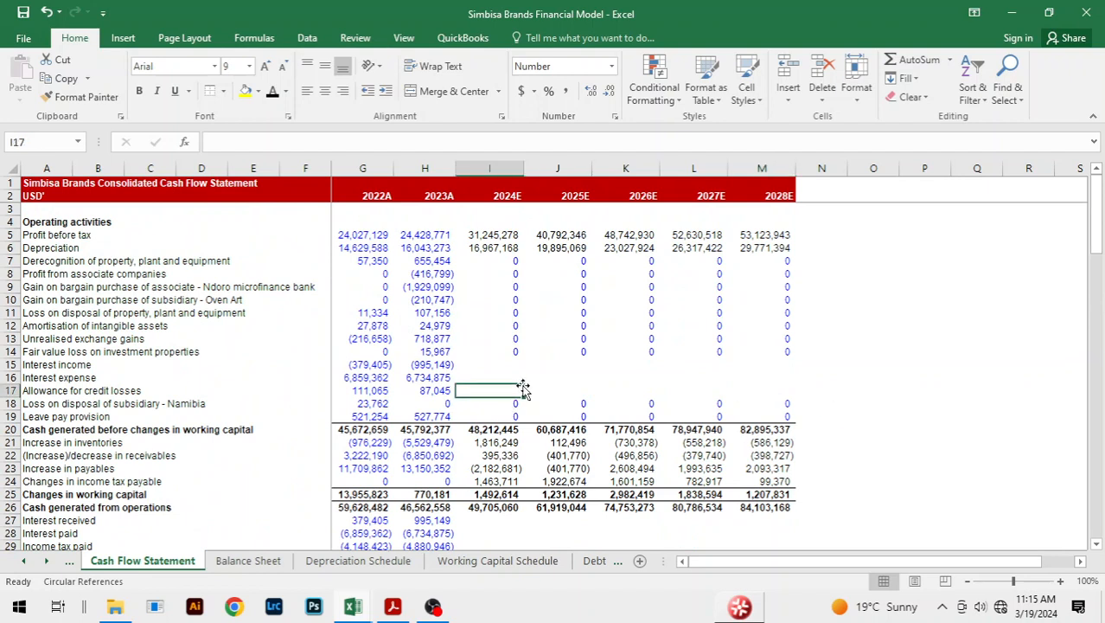
left_click(617, 369)
scroll(902, 370, "down", 2)
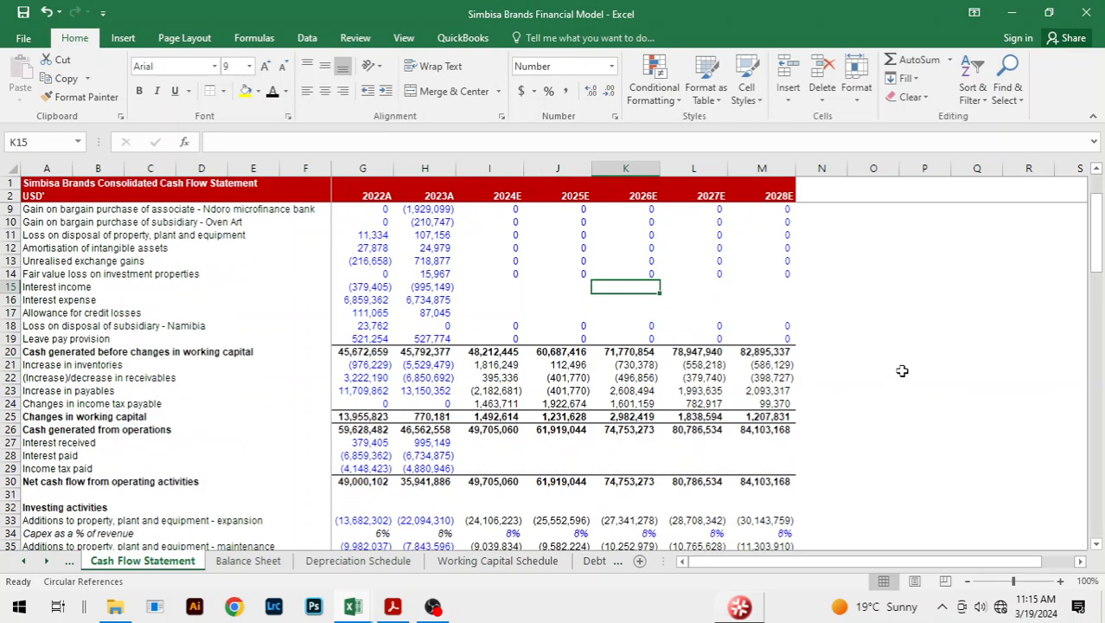
left_click(43, 288)
left_click(50, 313)
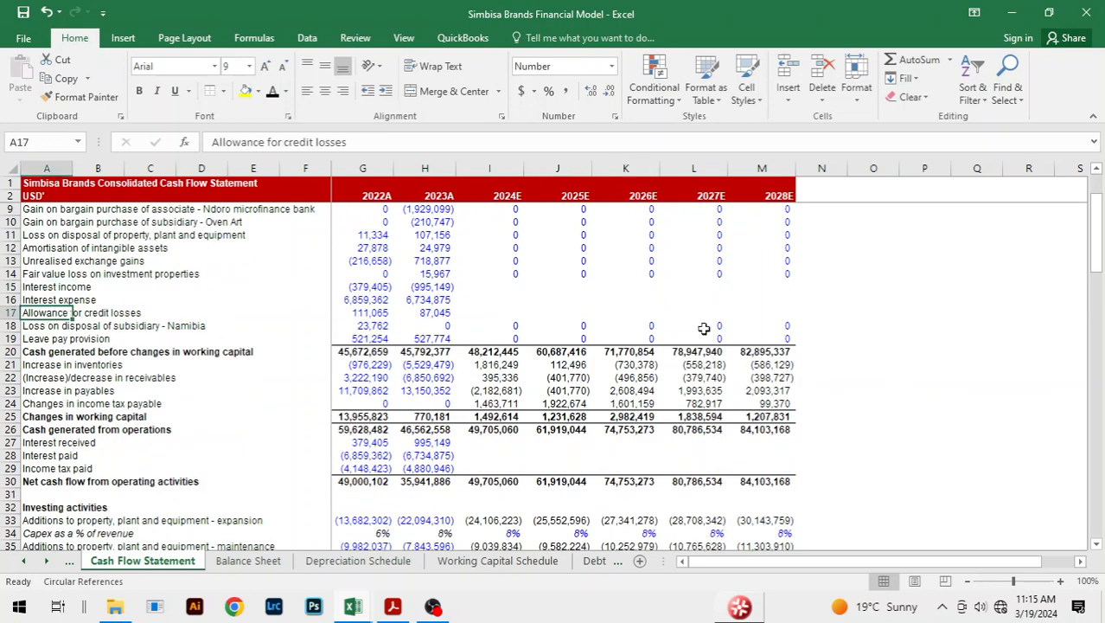
scroll(822, 328, "down", 8)
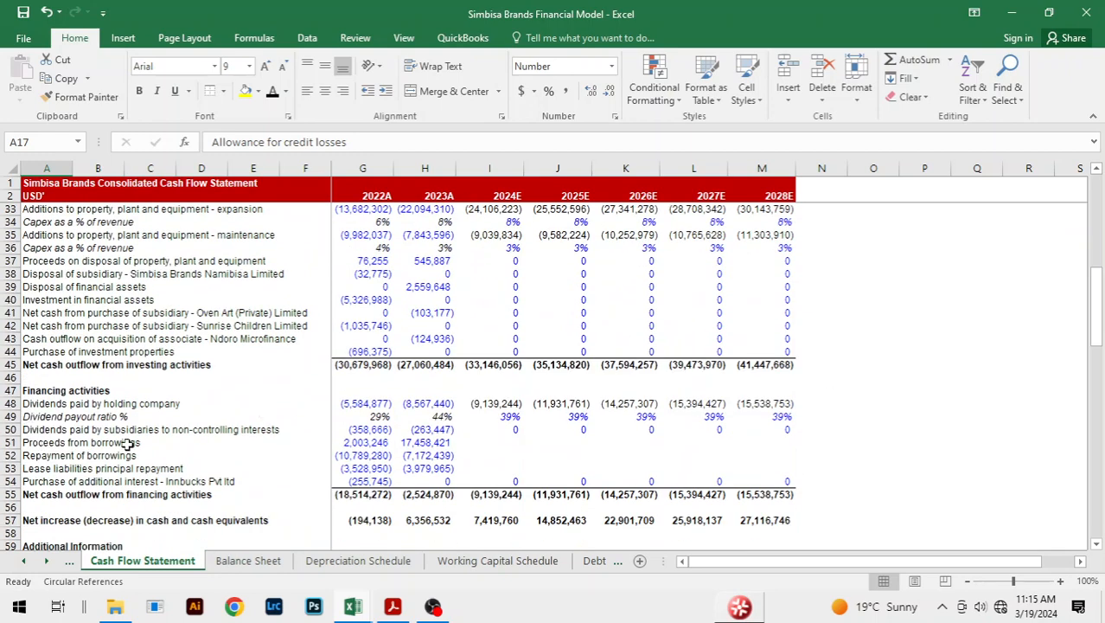
left_click(487, 453)
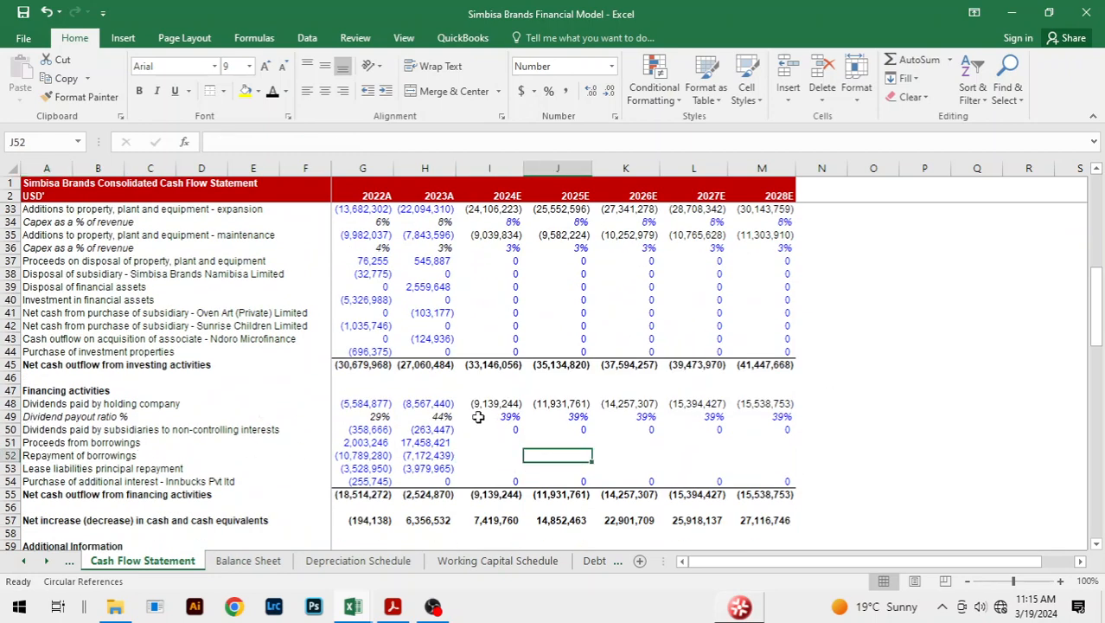
left_click(470, 443)
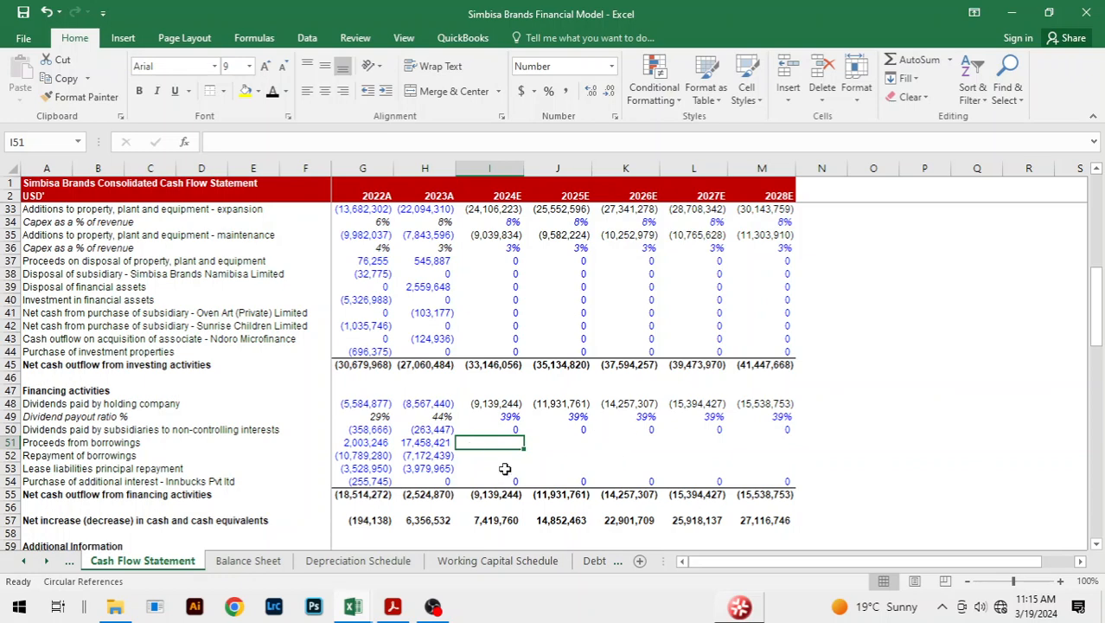
left_click(619, 455)
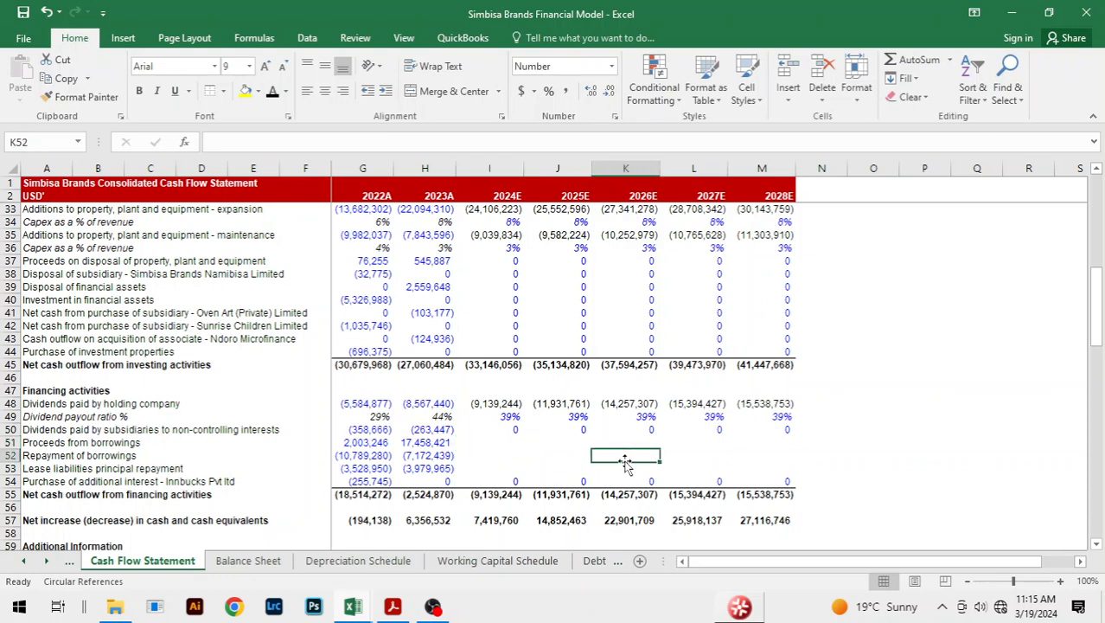
scroll(933, 347, "up", 7)
scroll(933, 347, "up", 3)
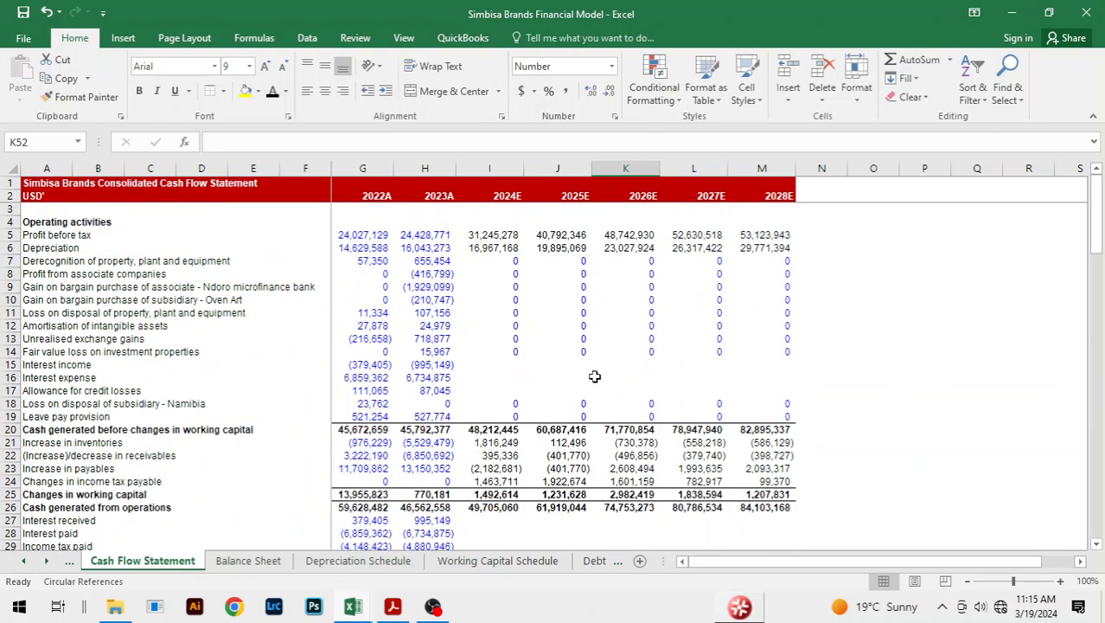
left_click(551, 379)
left_click(644, 378)
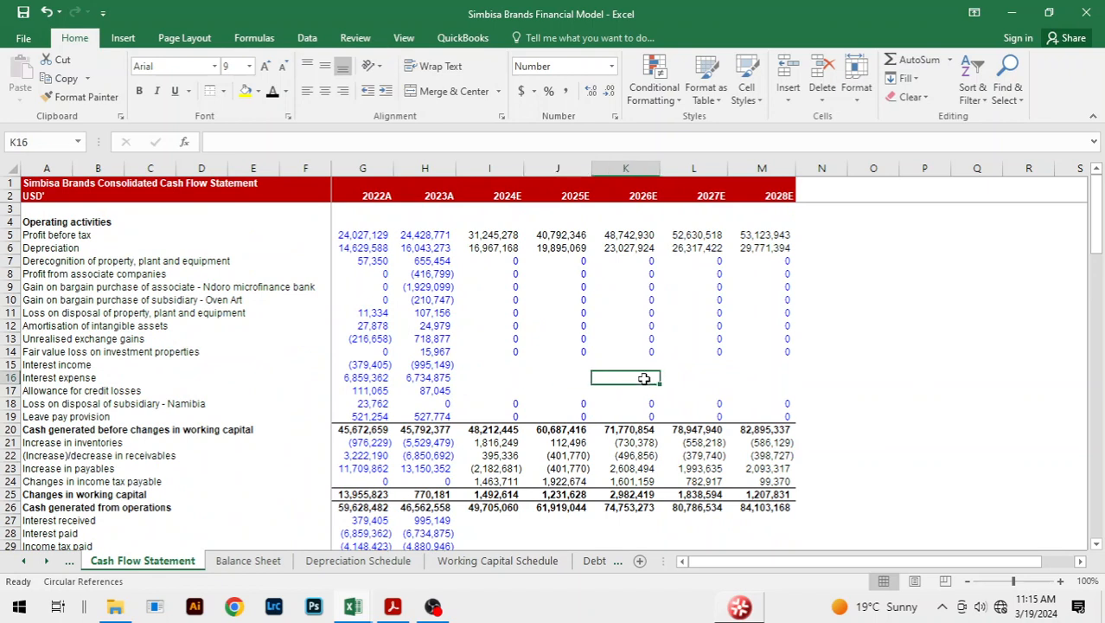
left_click(778, 379)
left_click(862, 377)
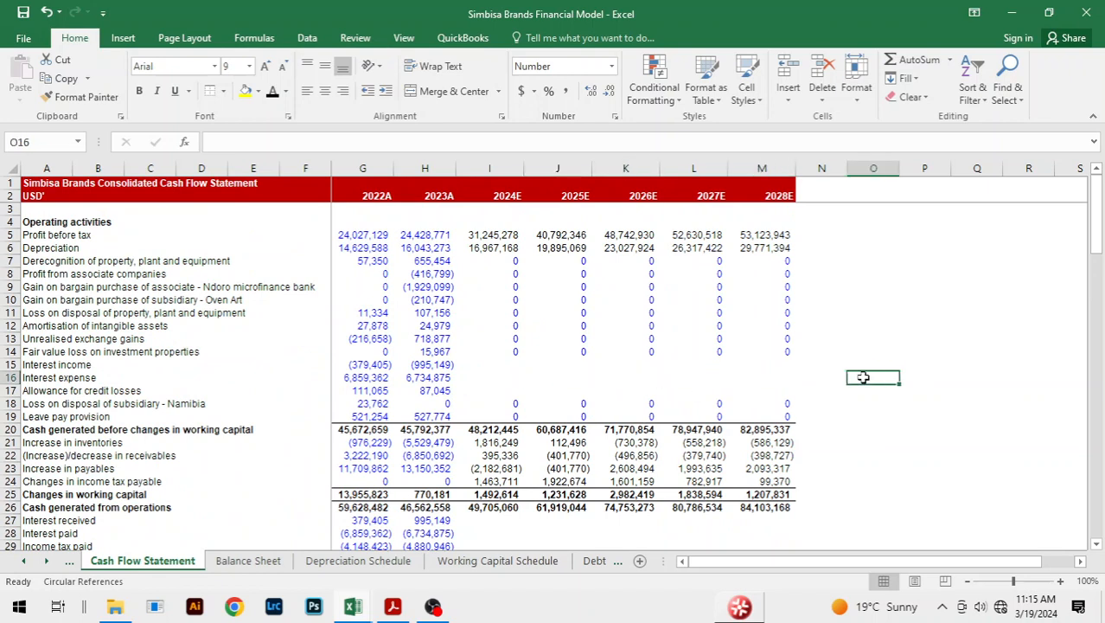
left_click(767, 380)
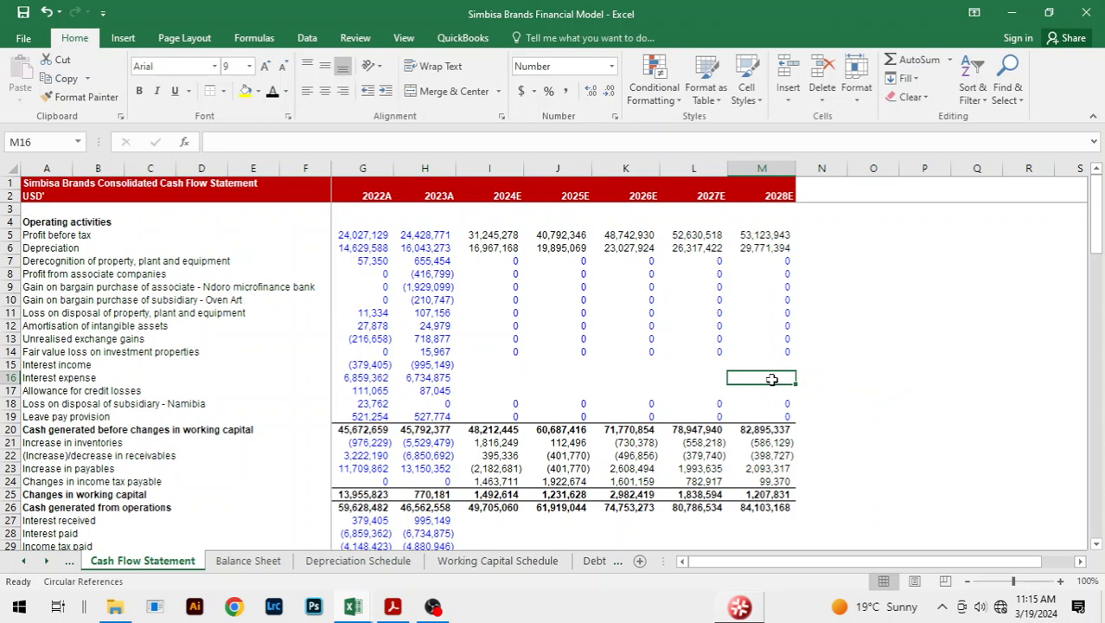